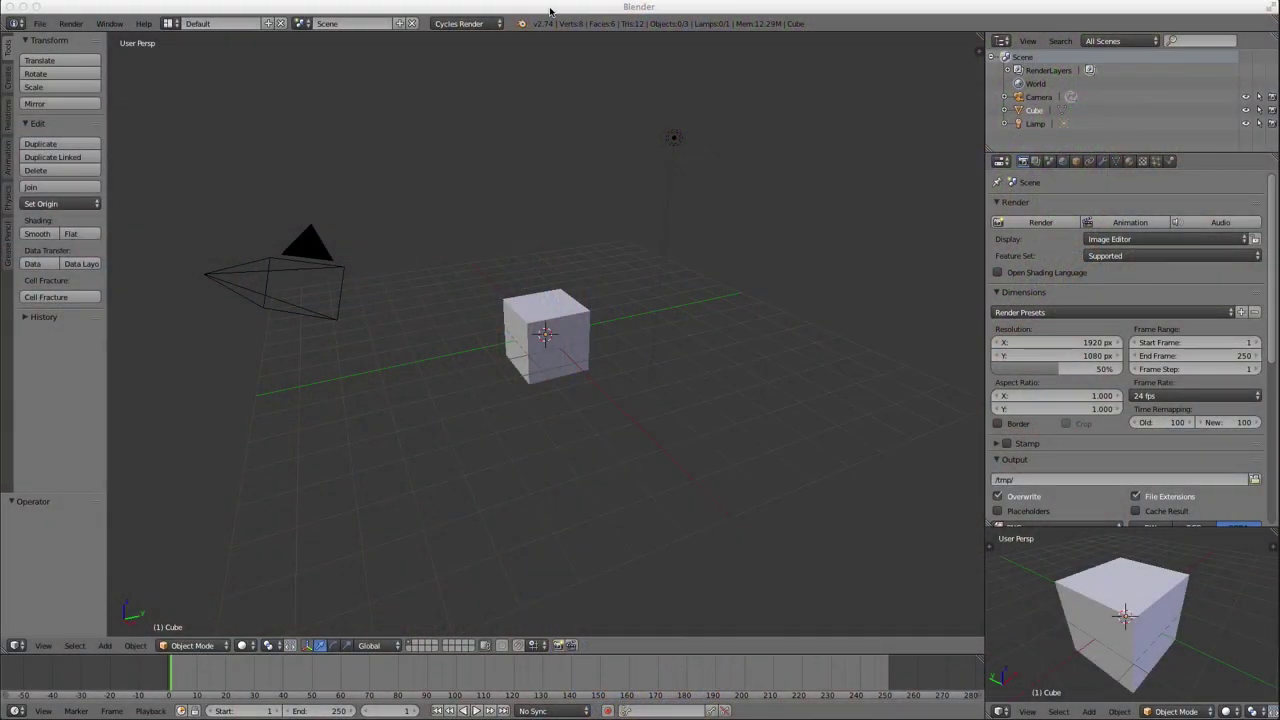
click(549, 11)
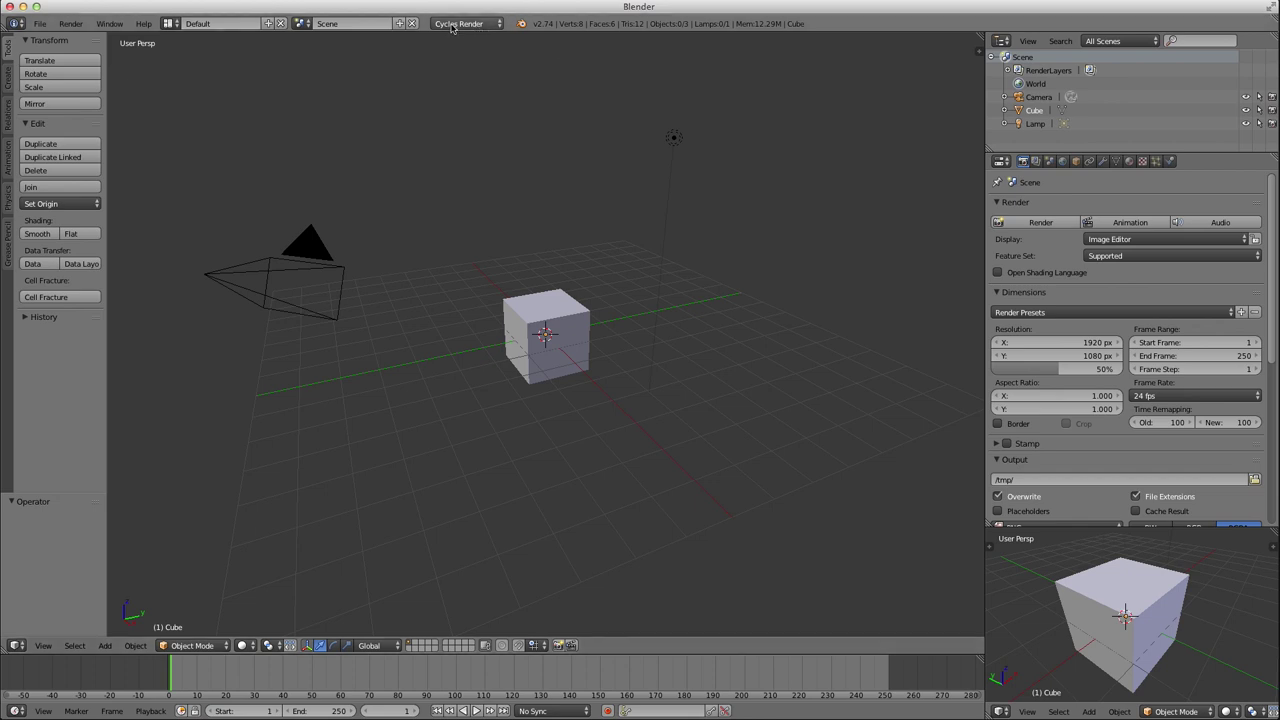
key(shift+z)
key(shift+z)
mouse_move(1097, 636)
middle_down()
mouse_move(1108, 604)
mouse_move(1077, 606)
middle_up()
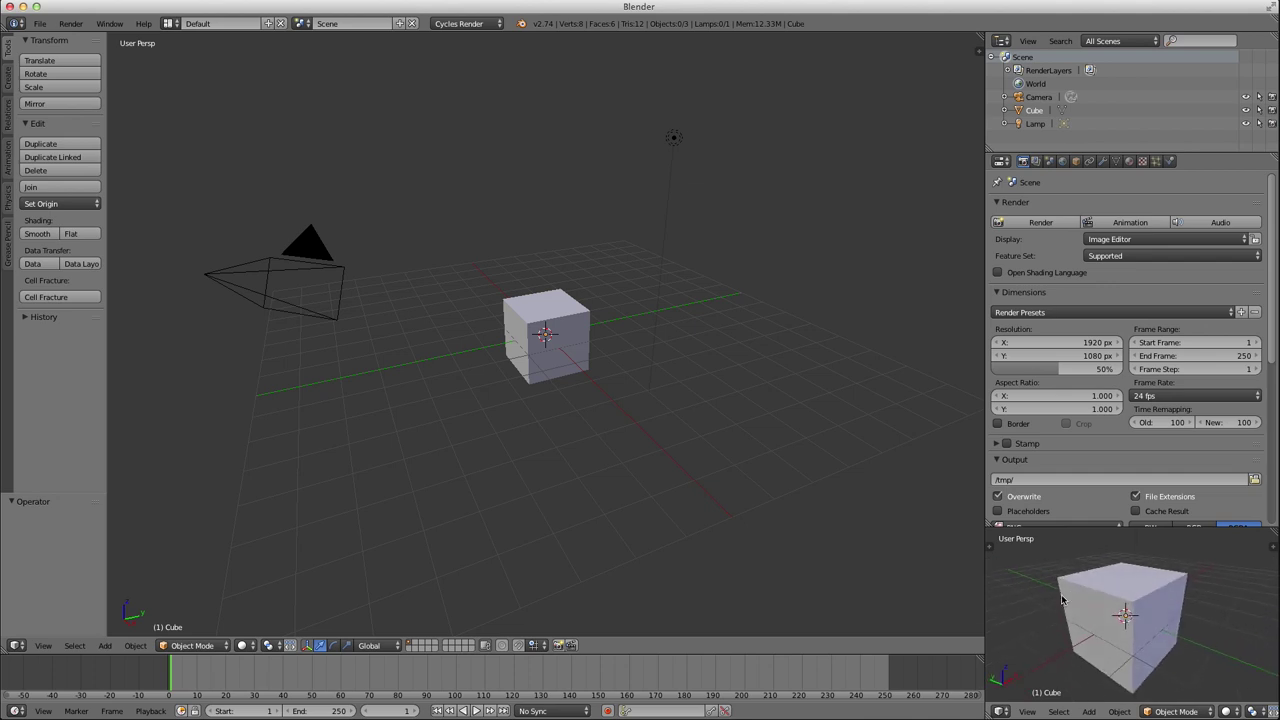
Scale the default cube by a factor of 0.25 and apply its scale.
right_click(604, 372)
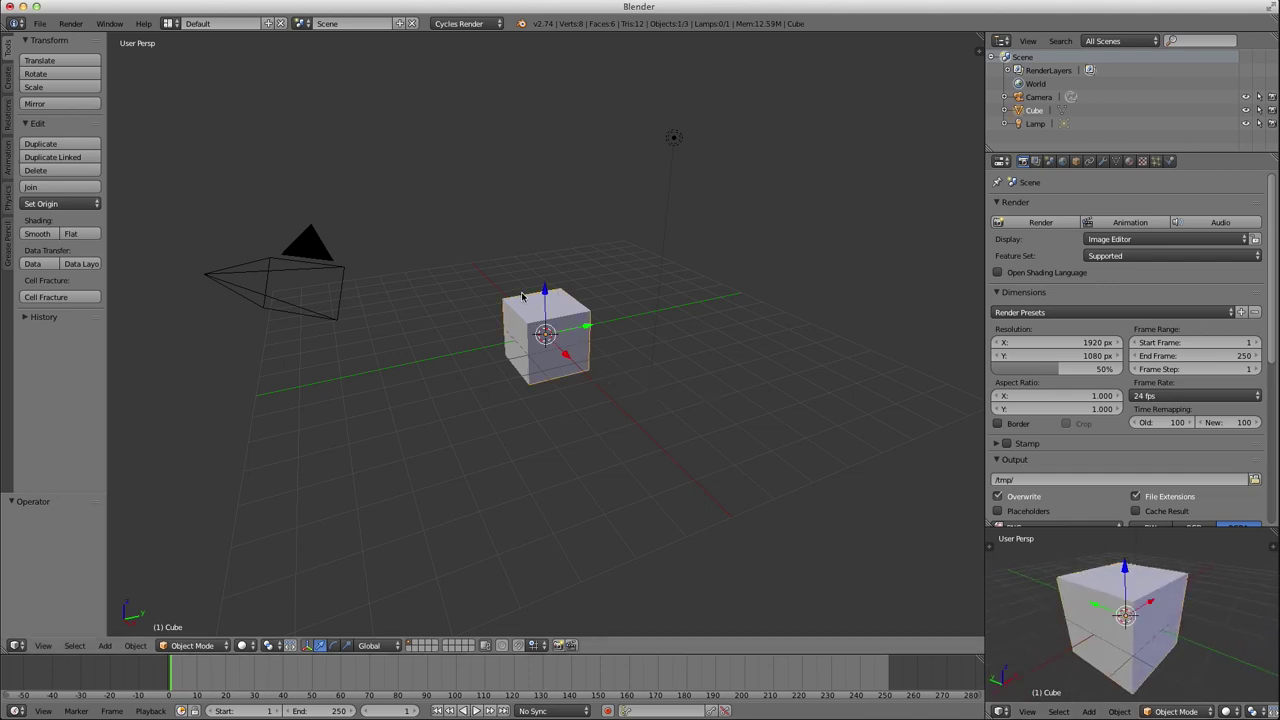
text(s.25)
key(Return)
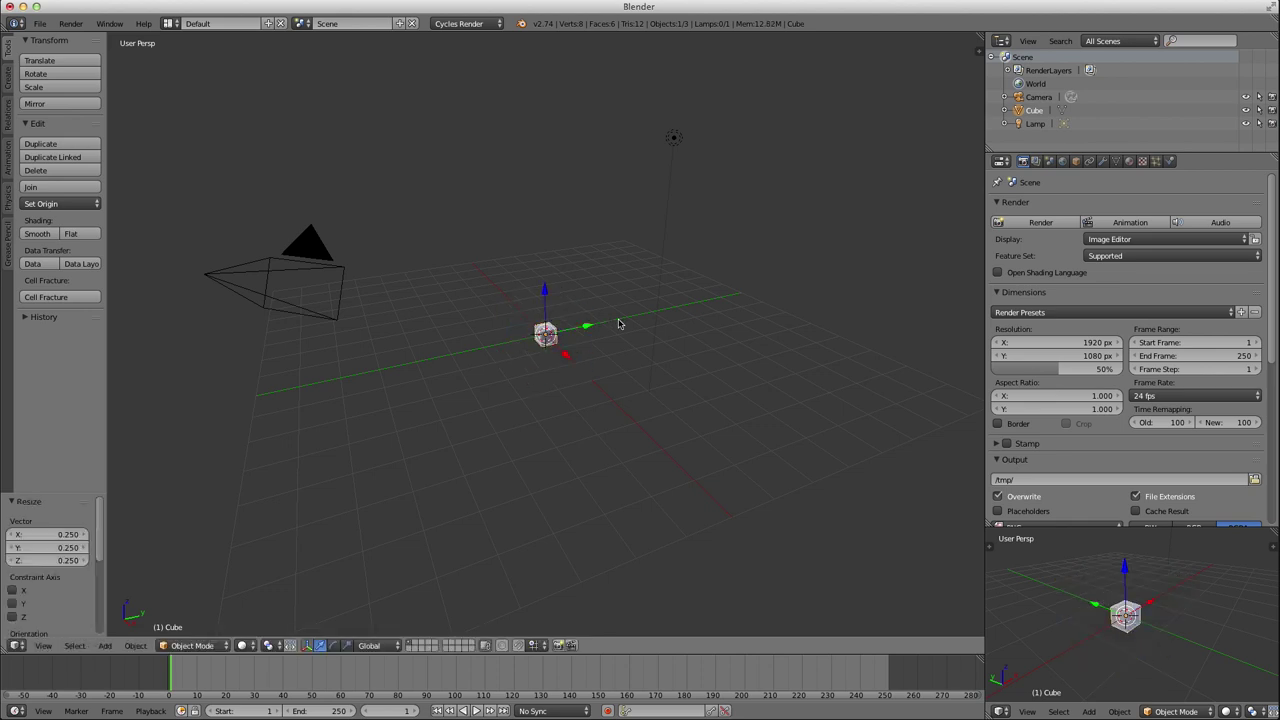
middle_drag(543, 347, 585, 350)
key(ctrl+a)
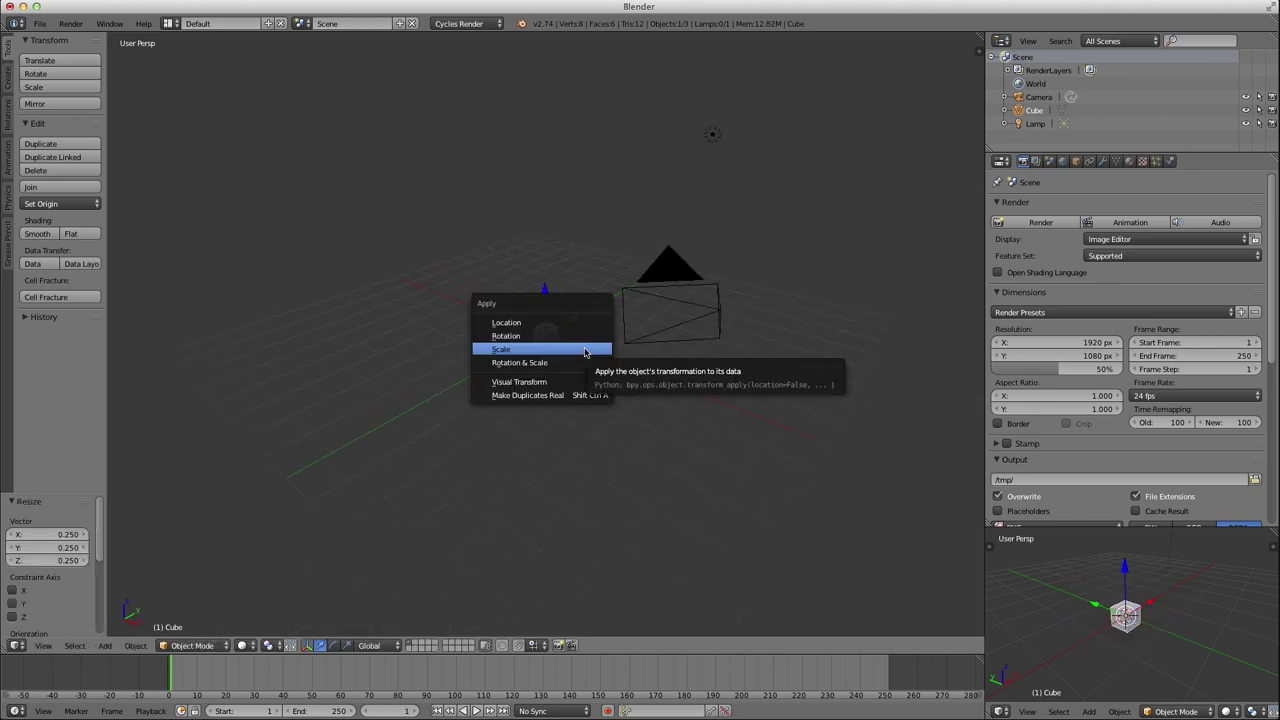
click(508, 349)
Search the commands for "quick" and apply Quick Smoke to the cube.
middle_drag(508, 349, 533, 370)
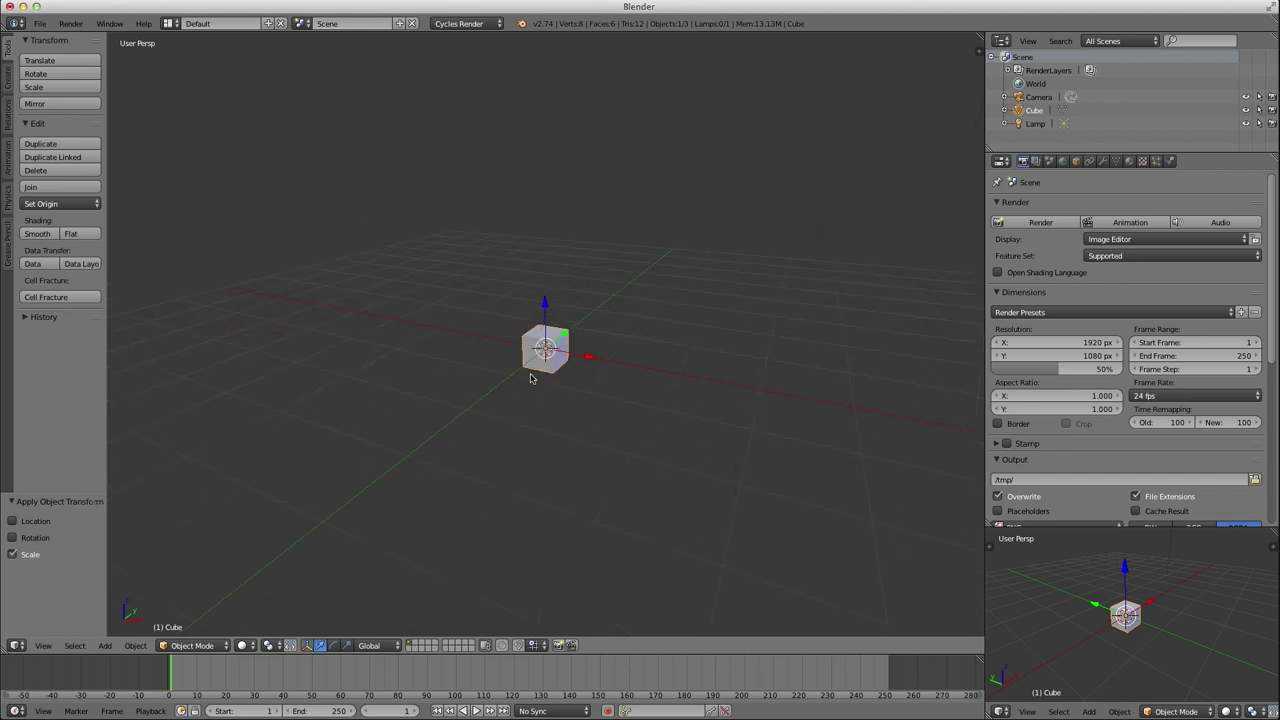
key(space)
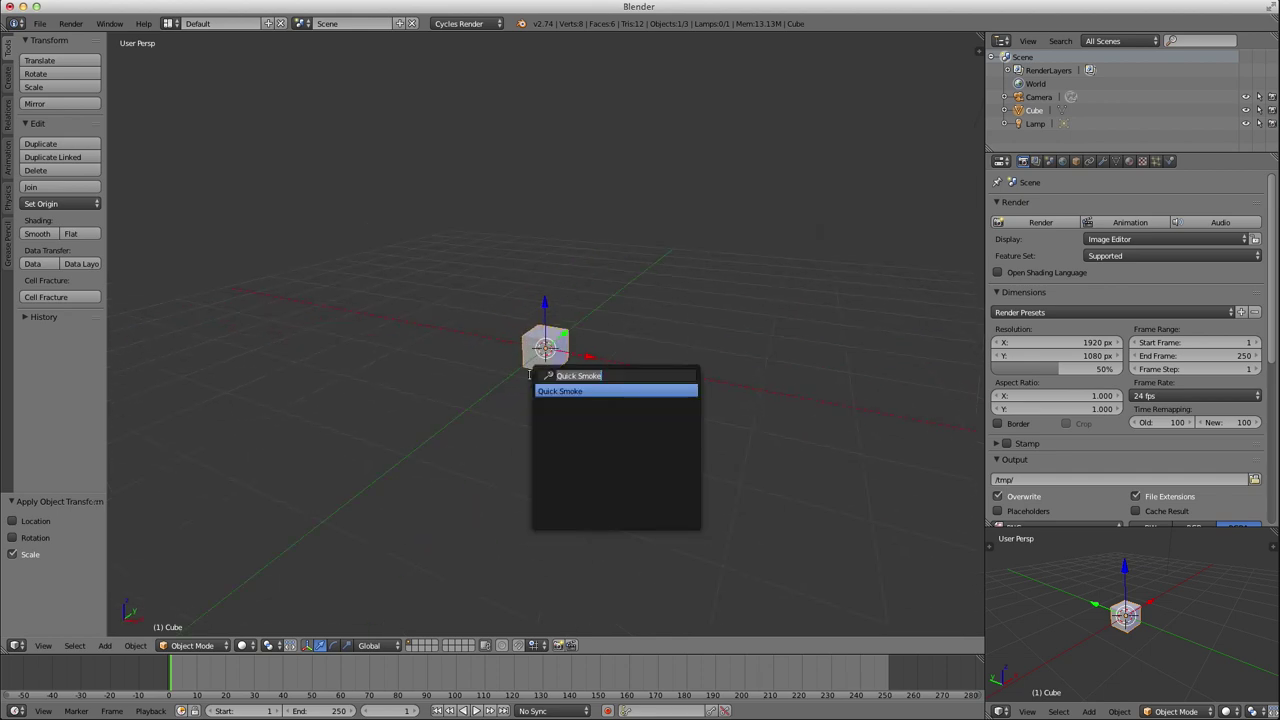
text(quick)
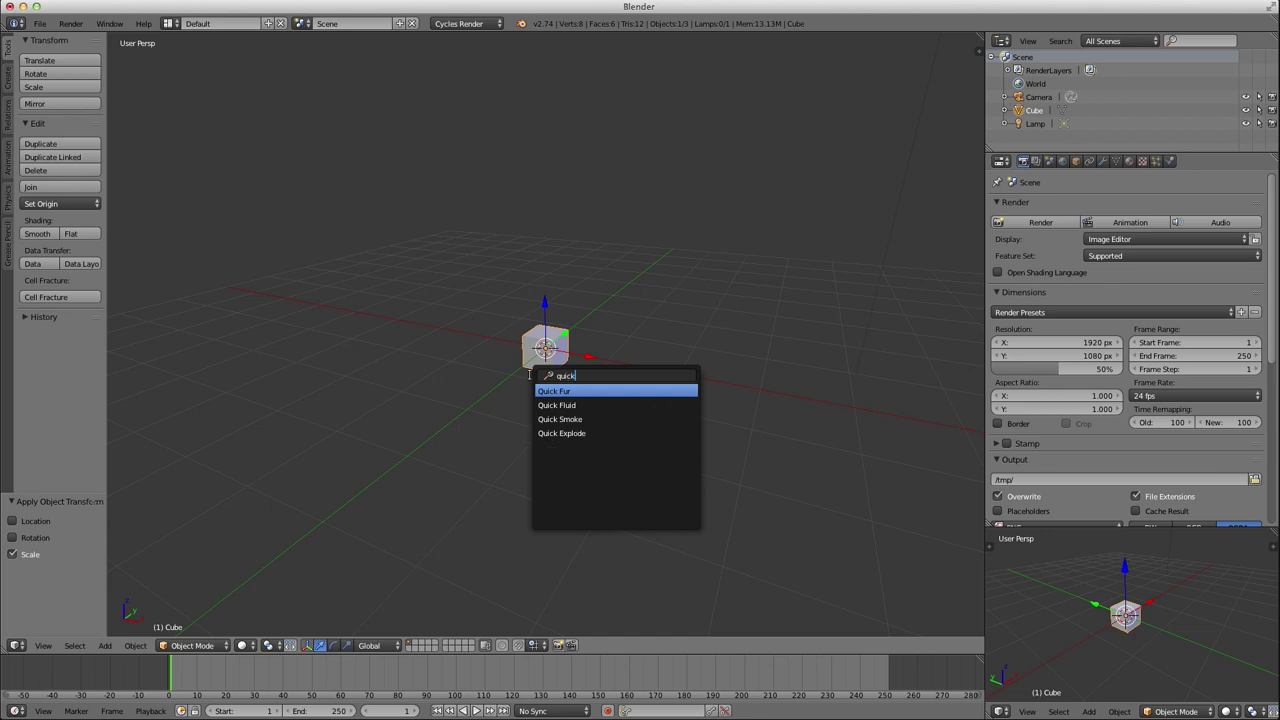
key(Down)
key(Down)
key(Down)
key(Up)
key(Up)
key(Up)
key(Down)
key(Down)
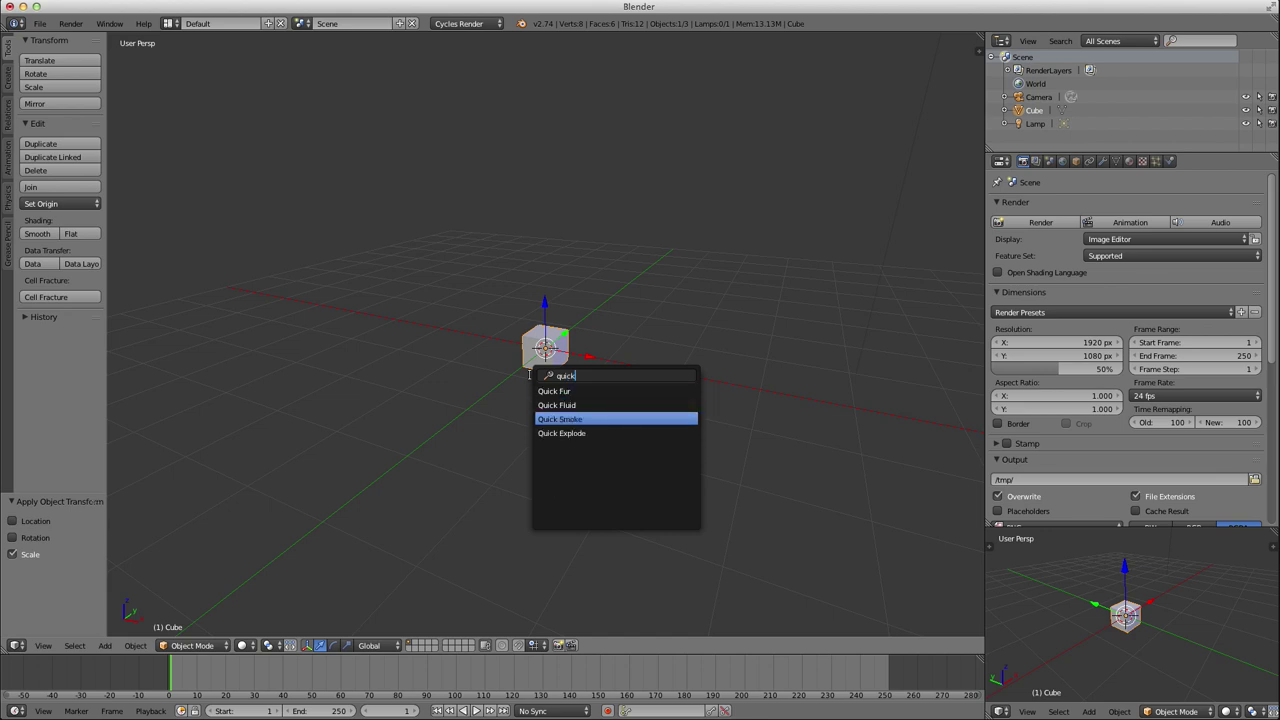
key(Return)
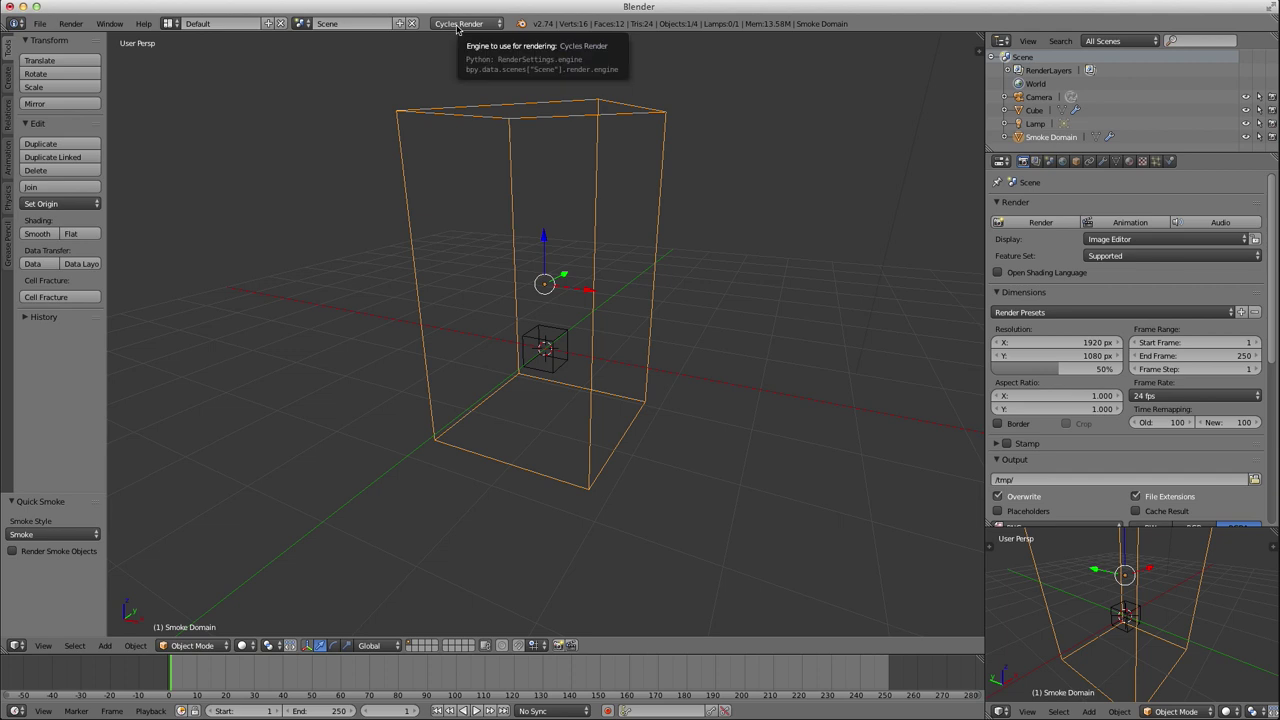
Play the smoke simulation and stop it at about frame 58.
scroll(586, 381, down, 2)
middle_drag(586, 381, 562, 369)
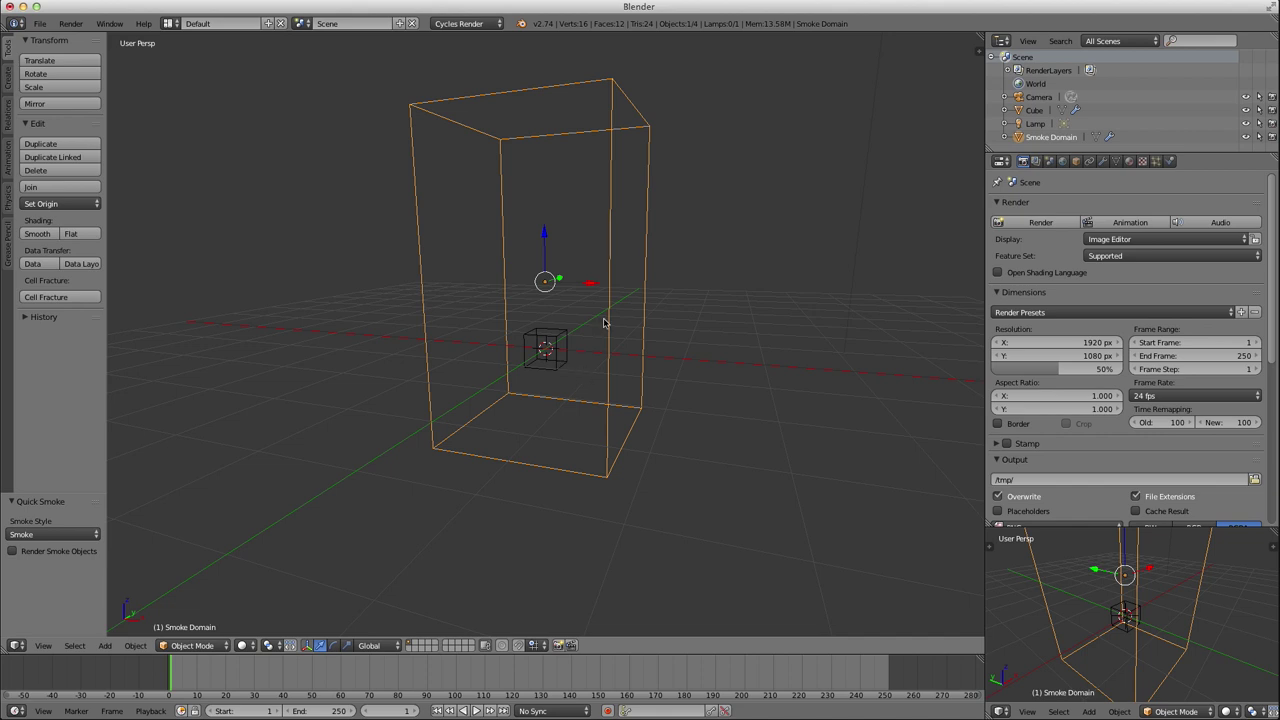
key(alt+a)
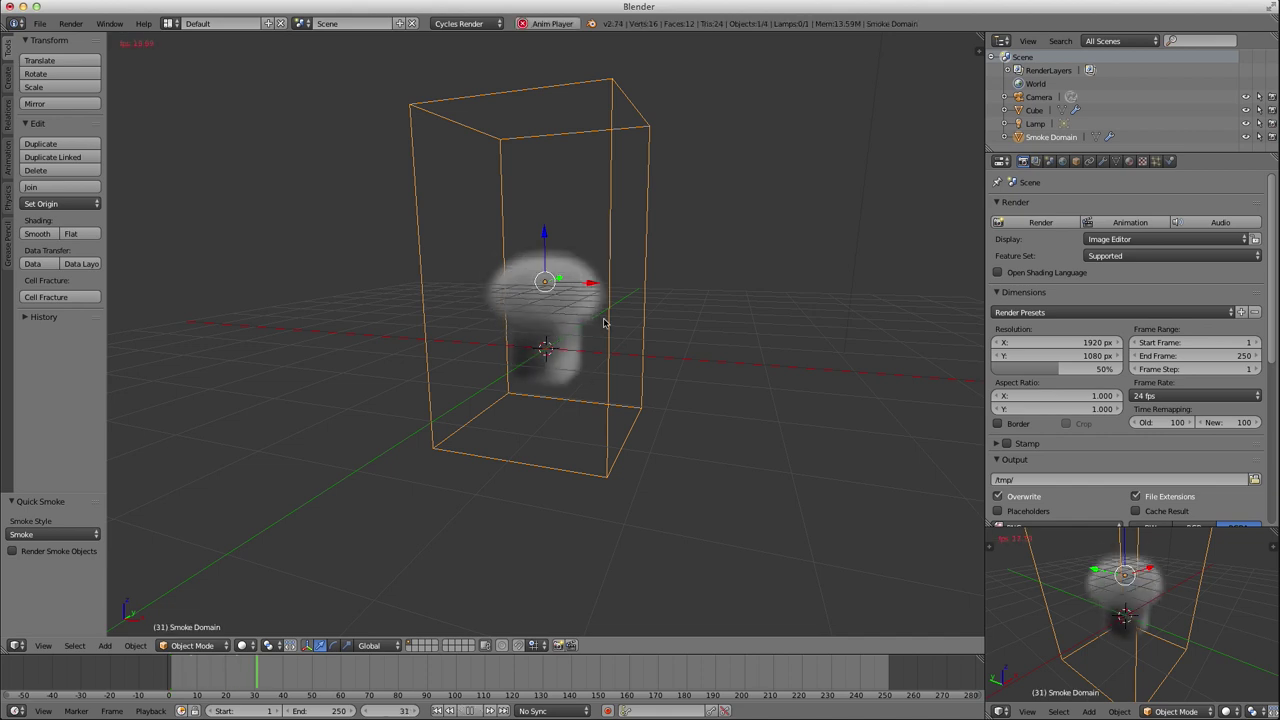
key(alt+a)
middle_drag(600, 322, 577, 319)
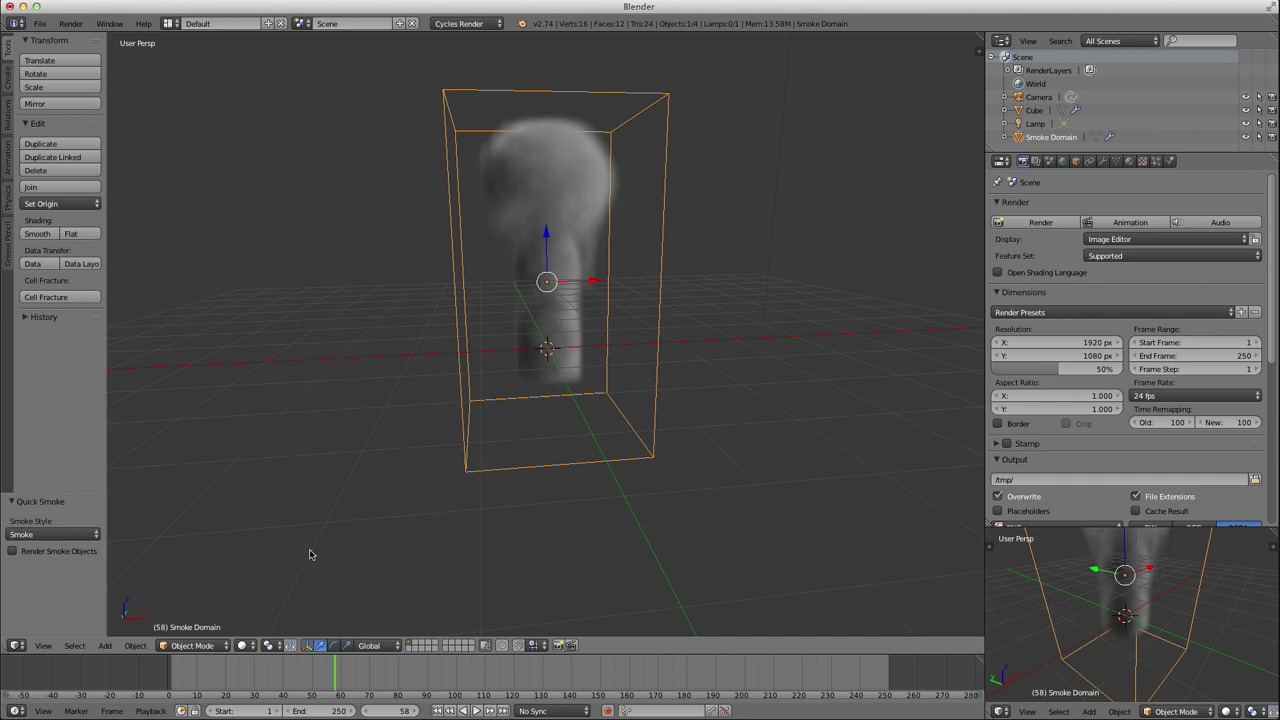
Split the large 3D view in two, turn the upper area into a Node Editor, and deselect all the smoke material nodes.
drag(8, 650, 16, 399)
click(16, 396)
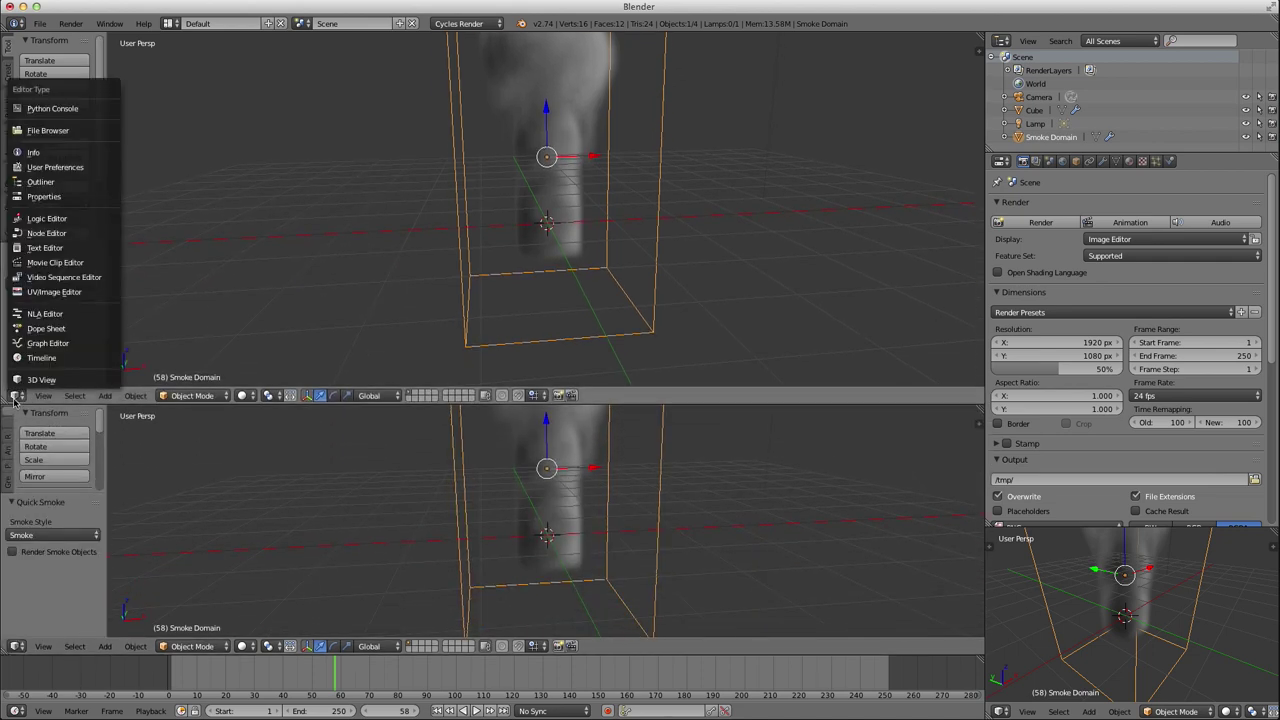
click(40, 234)
middle_drag(617, 279, 159, 217)
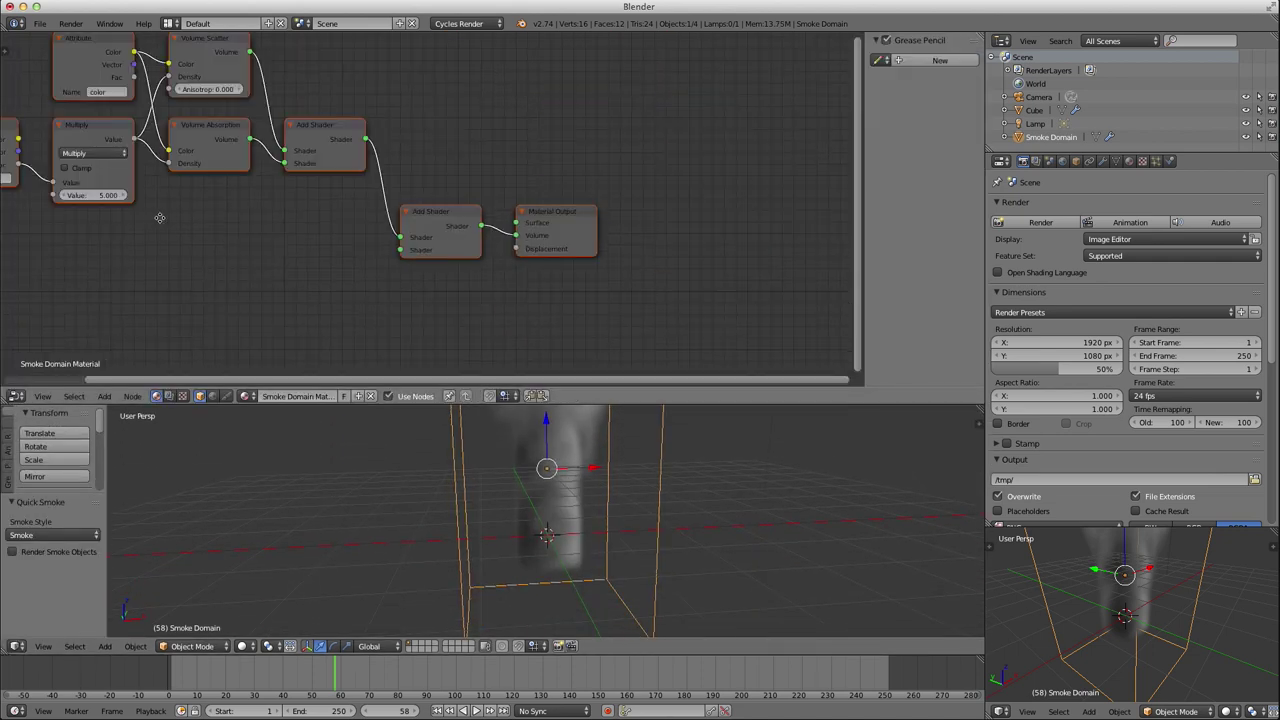
middle_drag(365, 252, 543, 283)
scroll(509, 280, down, 1)
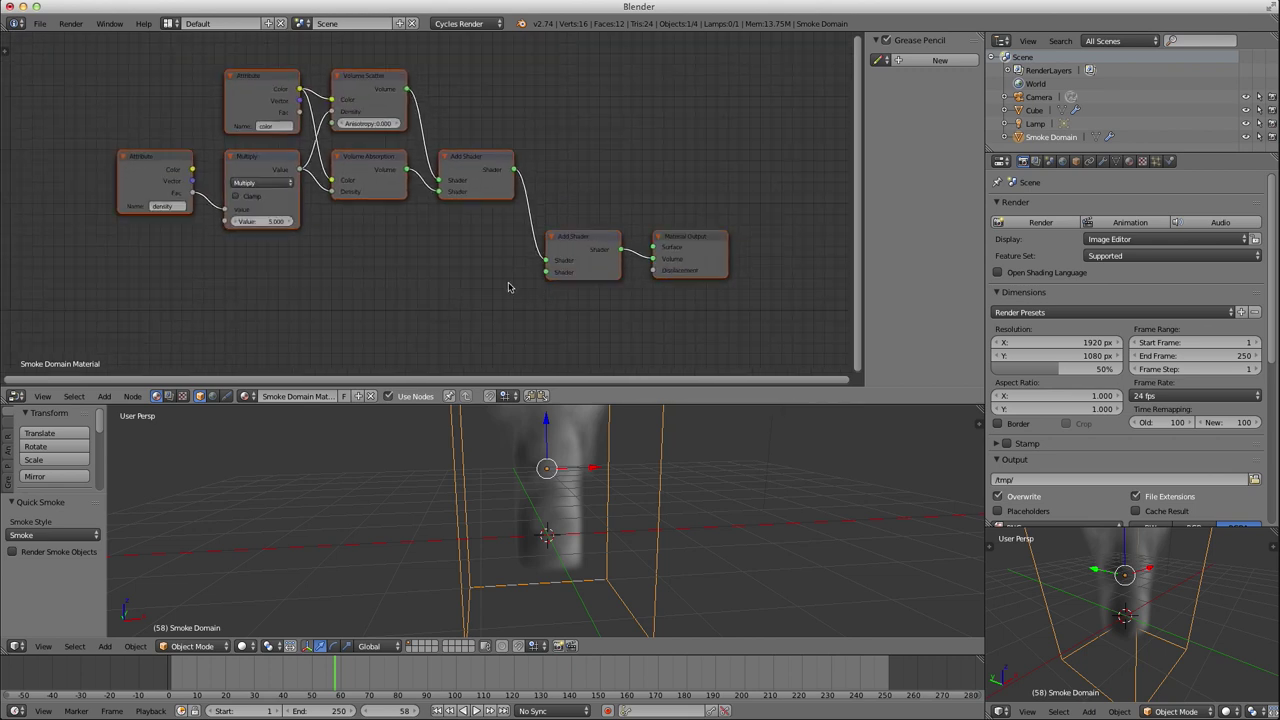
key(a)
middle_drag(452, 277, 500, 283)
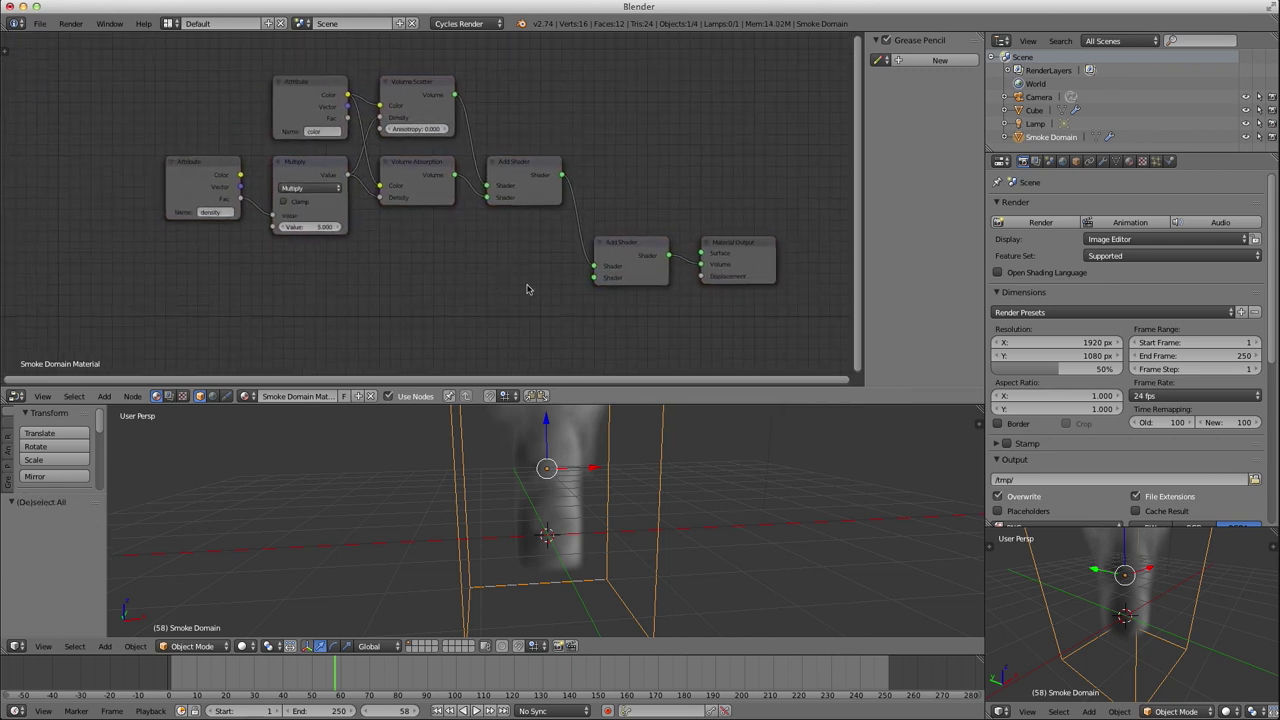
scroll(599, 413, down, 3)
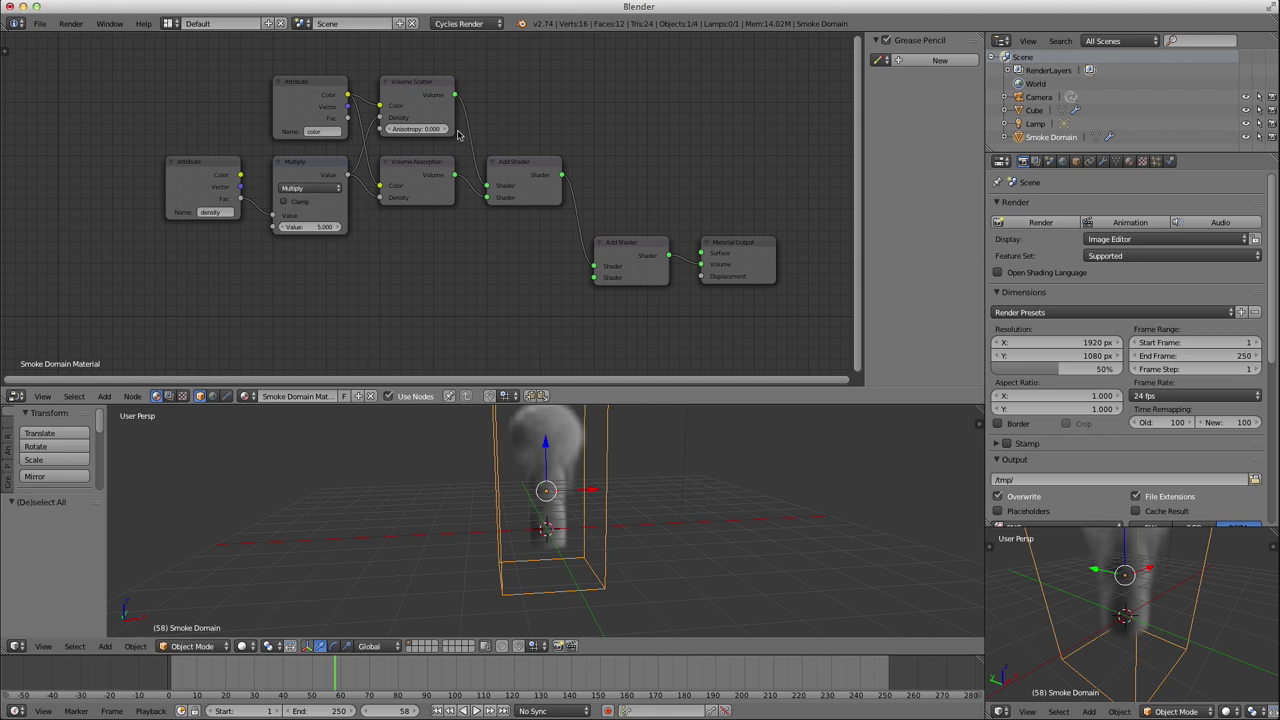
Switch the render engine to Blender Render and back to Cycles Render.
click(461, 23)
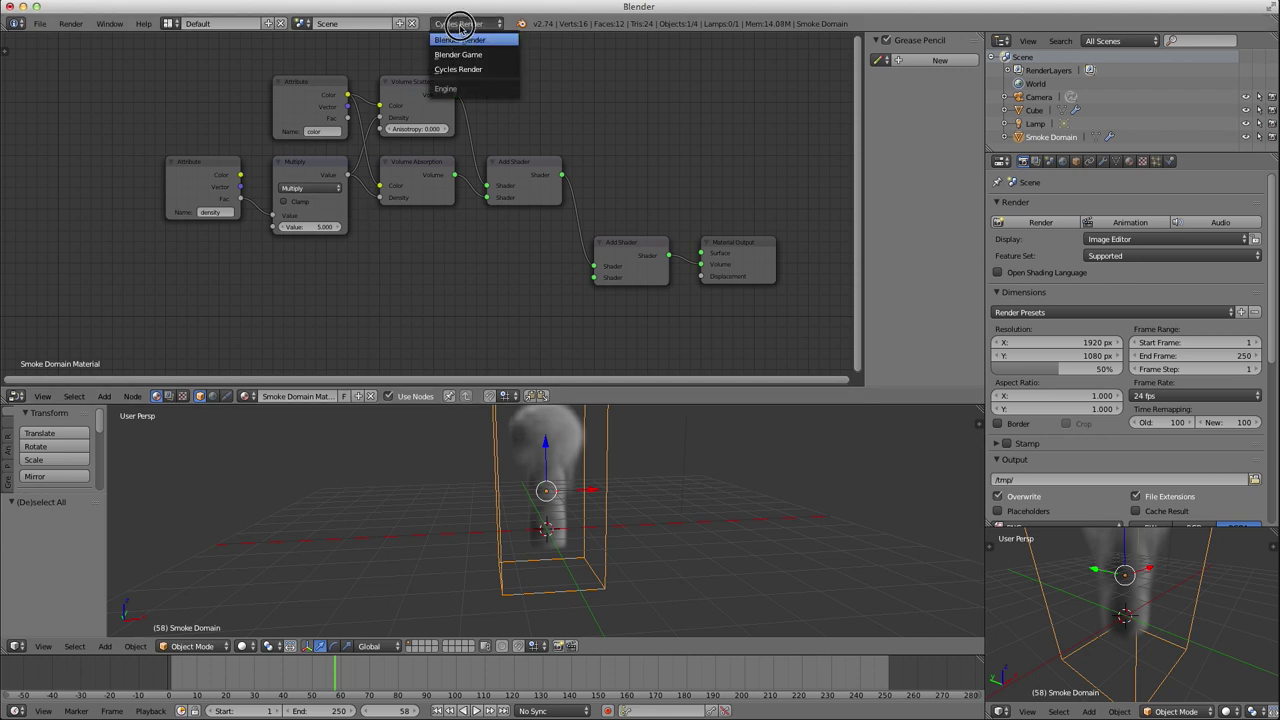
click(459, 40)
click(468, 22)
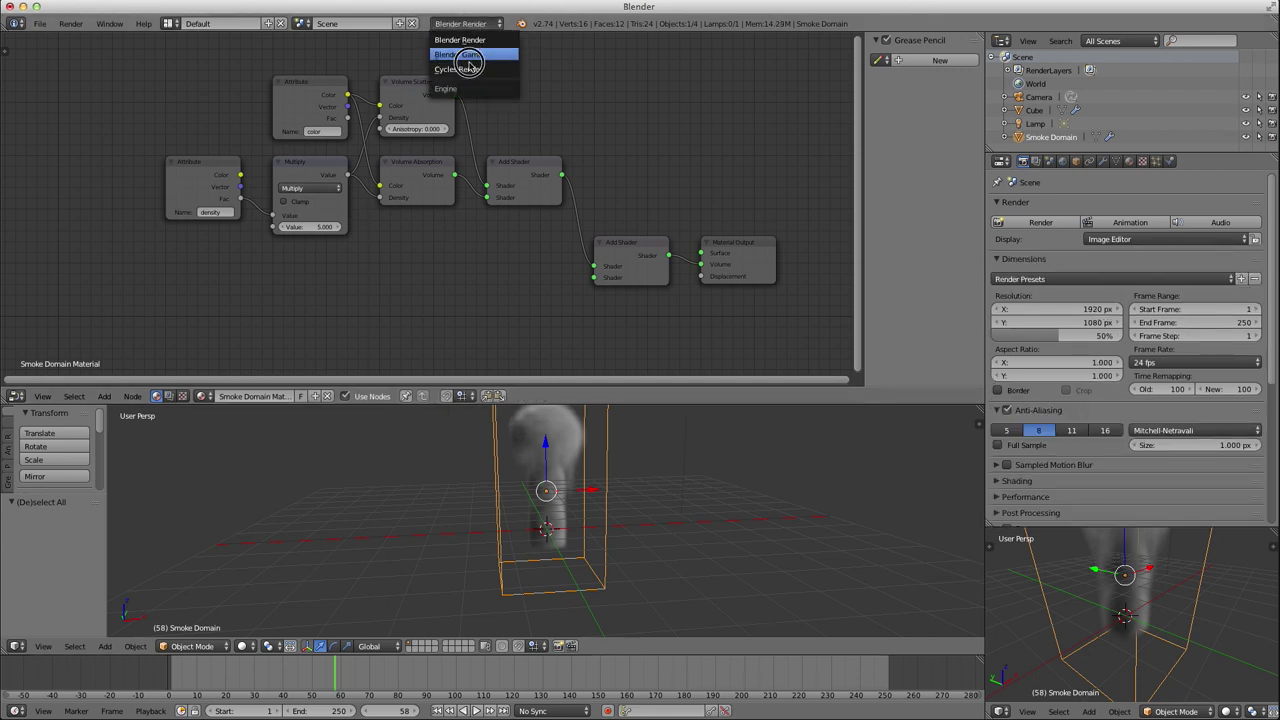
click(468, 66)
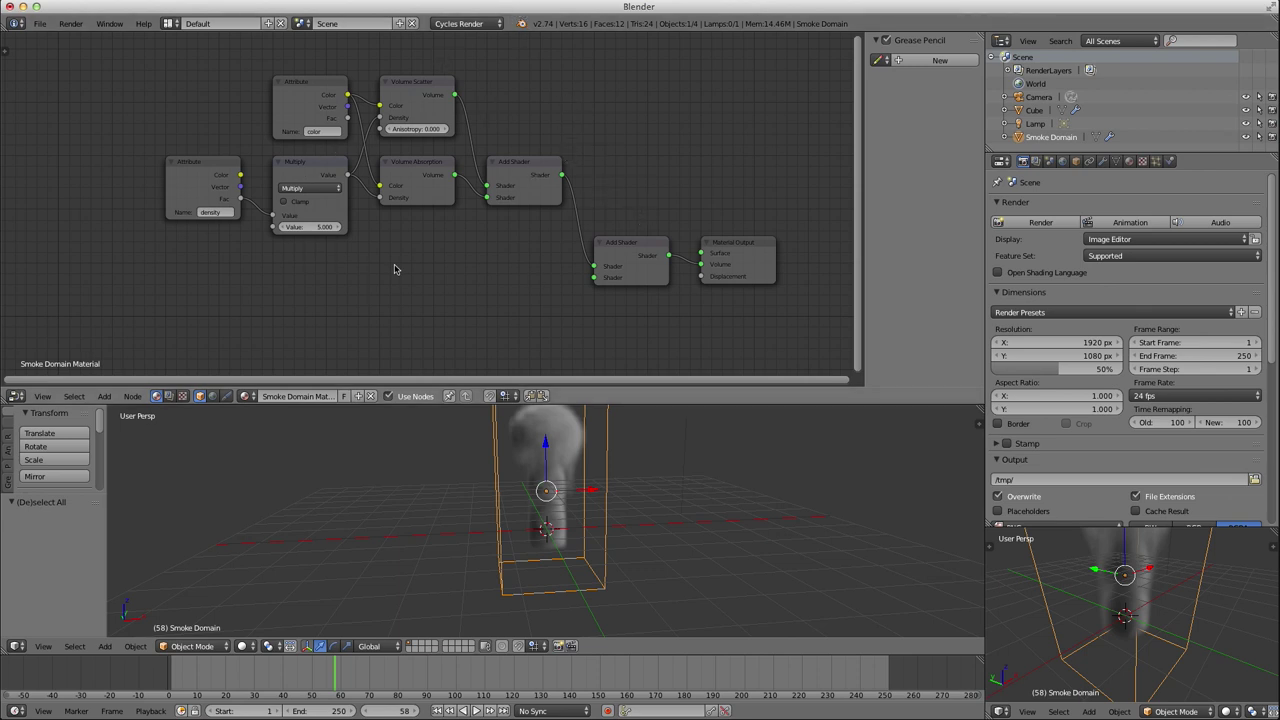
Spread out the smoke material nodes, moving the color and density Attribute nodes away from the shaders and the Multiply node lower.
scroll(355, 174, up, 4)
middle_drag(311, 163, 477, 228)
drag(414, 129, 271, 124)
drag(284, 209, 272, 208)
click(274, 124)
click(265, 229)
click(267, 140)
click(262, 251)
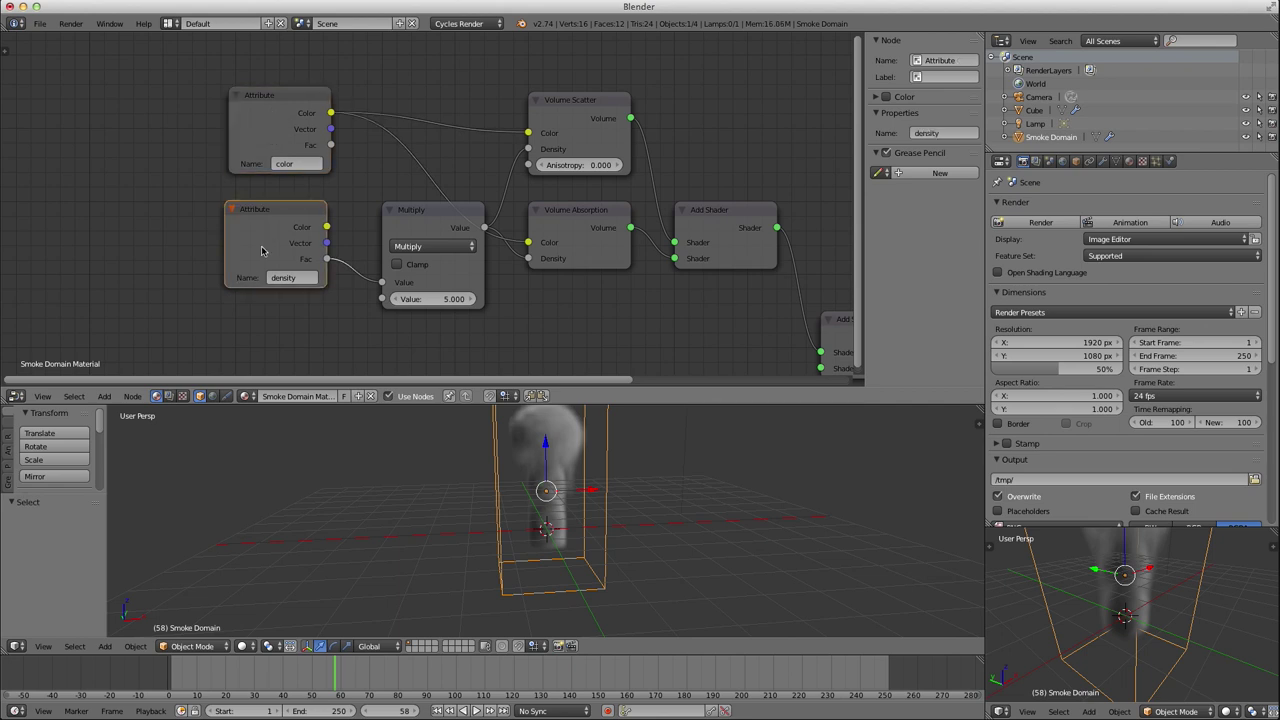
drag(265, 231, 272, 232)
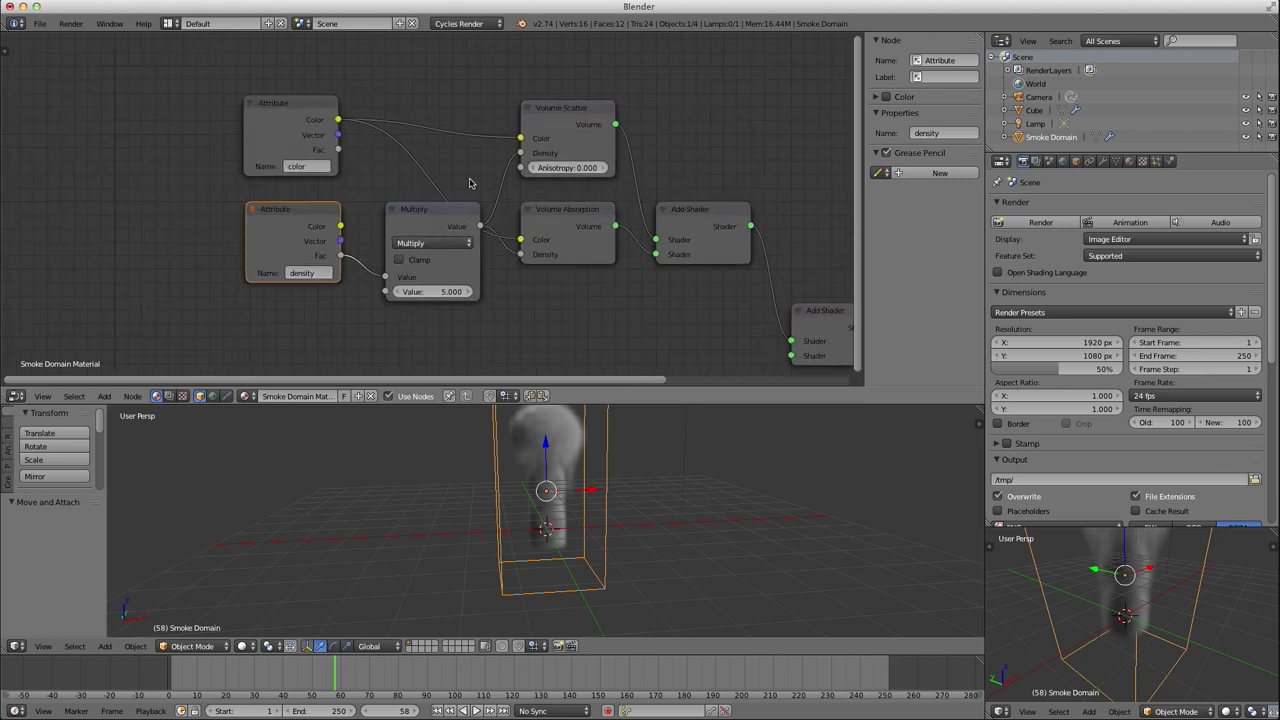
shift+drag(323, 131, 212, 157)
key(a)
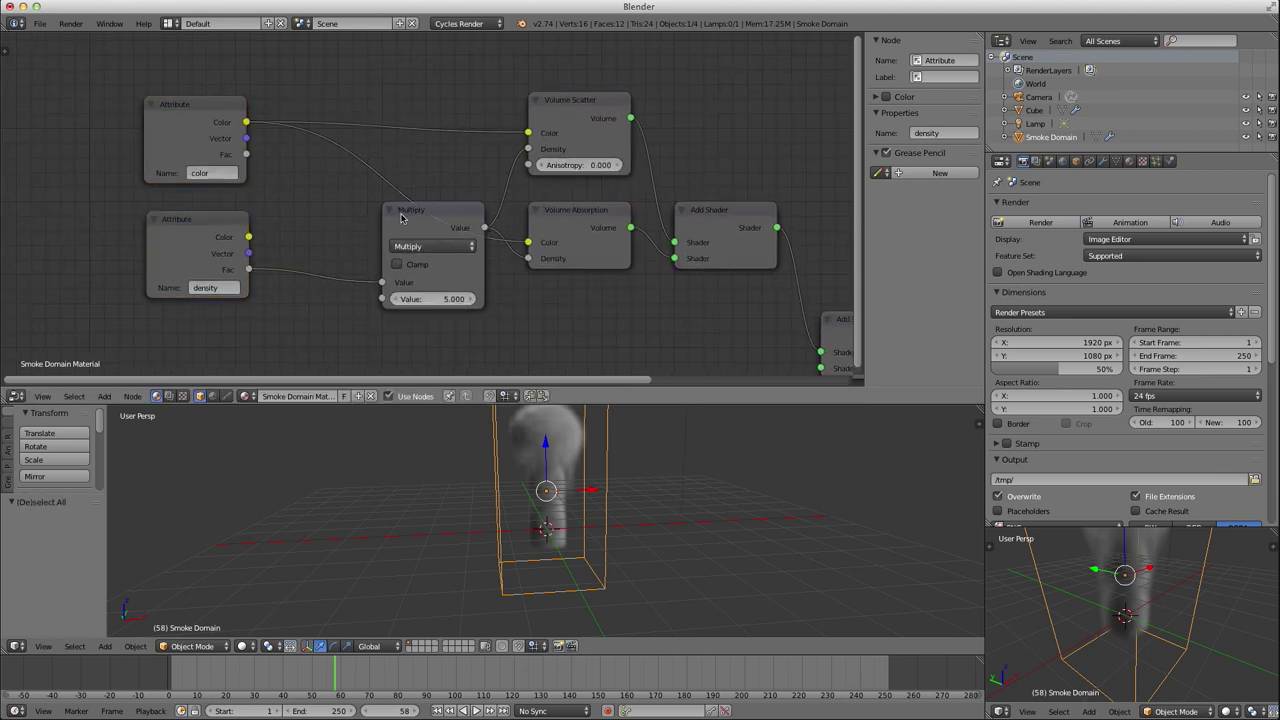
drag(401, 218, 394, 263)
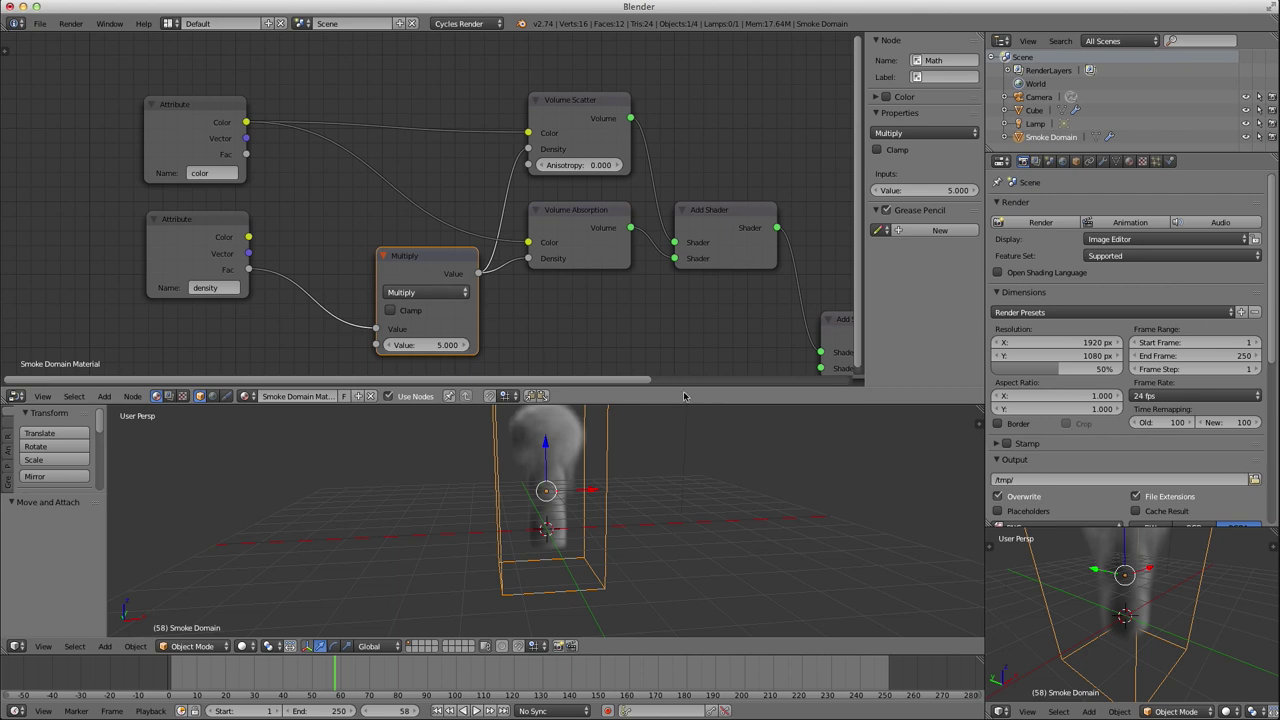
Preview the smoke in rendered shading in the small viewport and set the Multiply node's value first to 10, finally to 50.
key(shift+z)
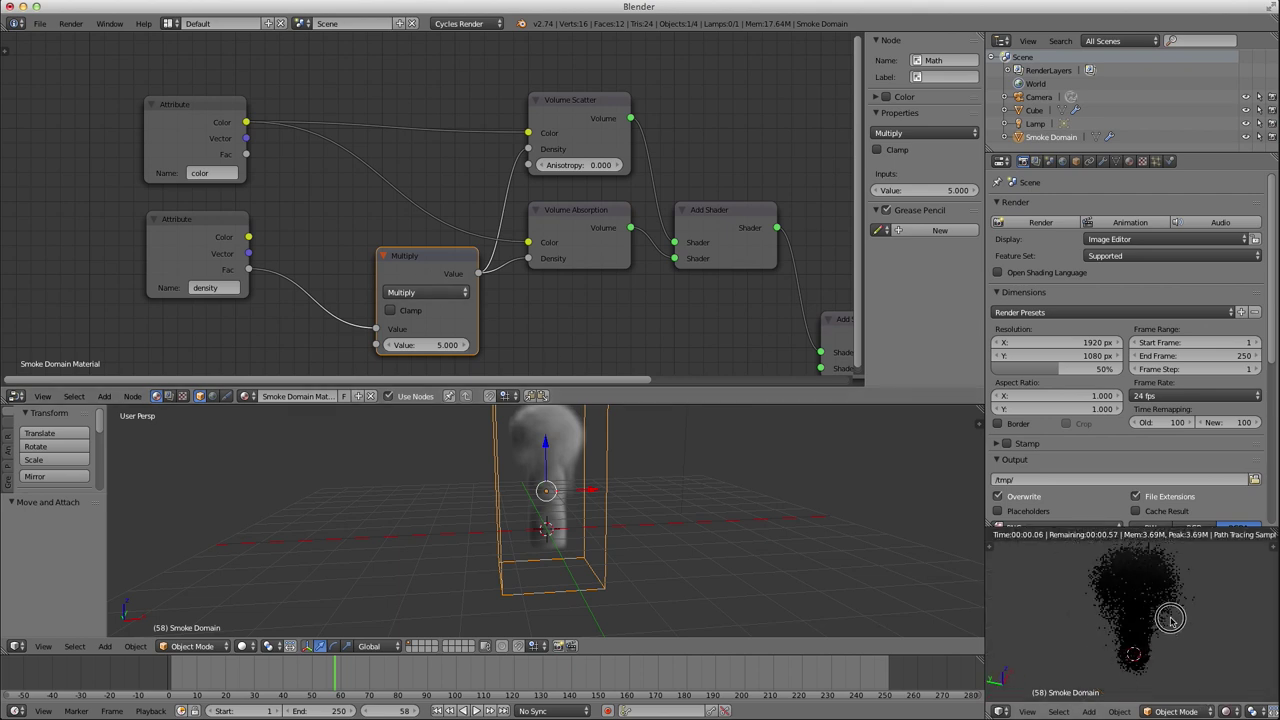
click(434, 345)
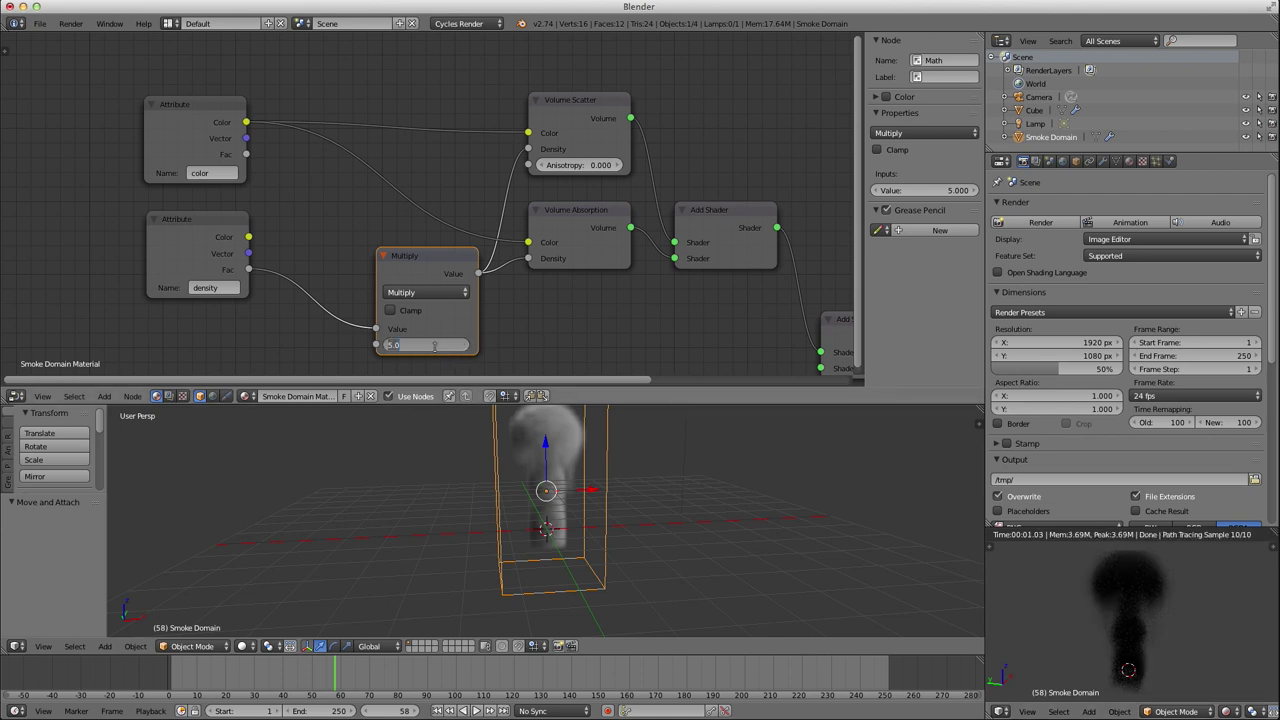
text(10)
key(Return)
click(437, 345)
text(50)
key(Return)
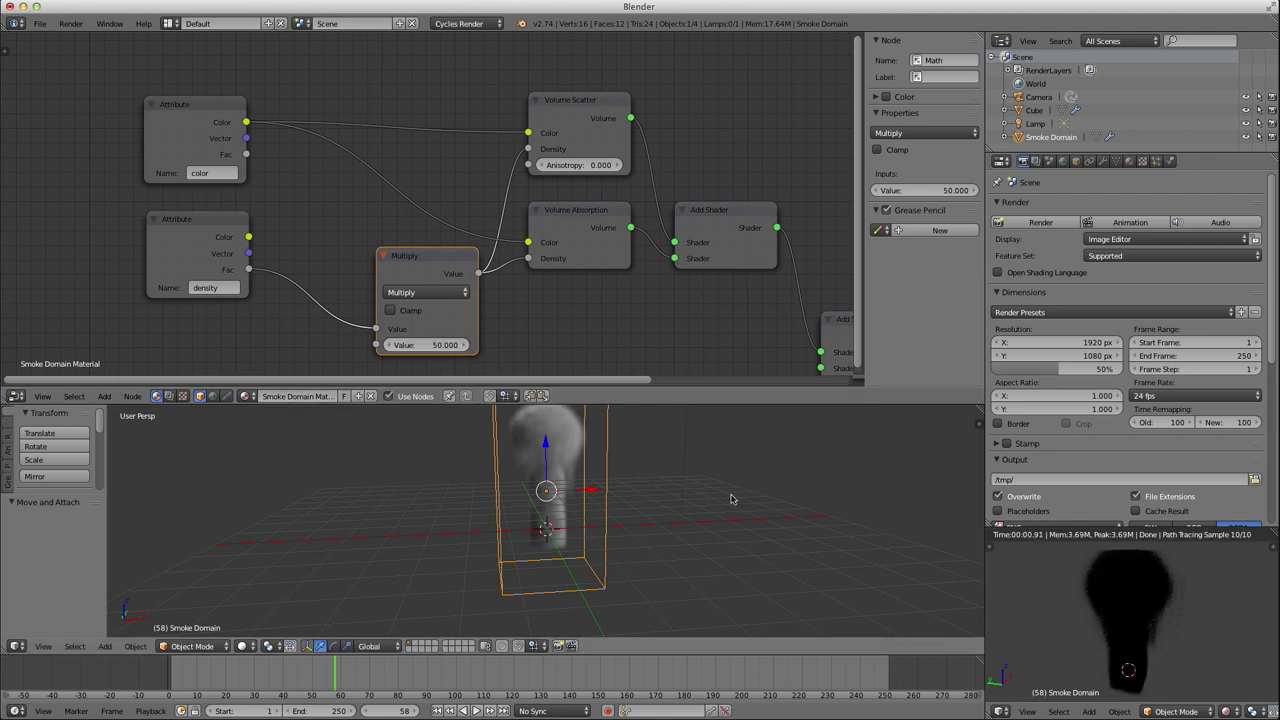
Enable nodes for the lamp and set its Emission strength to 2500.
scroll(731, 499, down, 4)
right_click(601, 432)
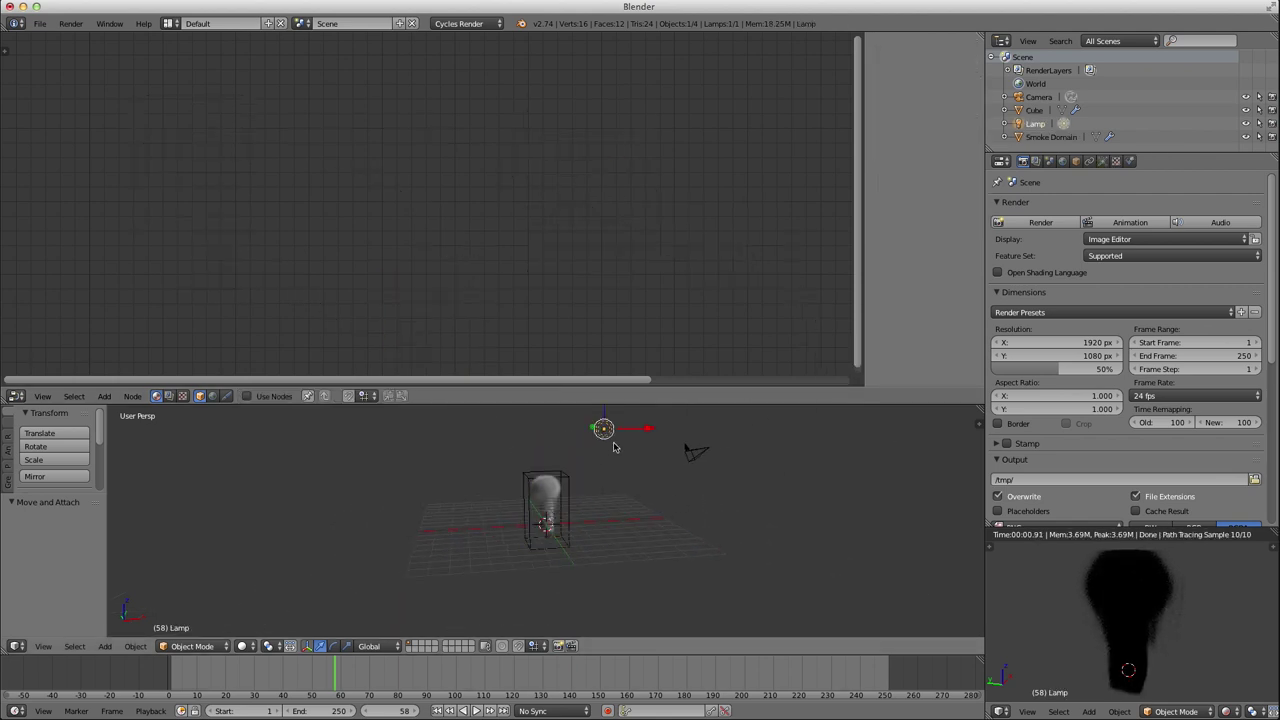
click(264, 395)
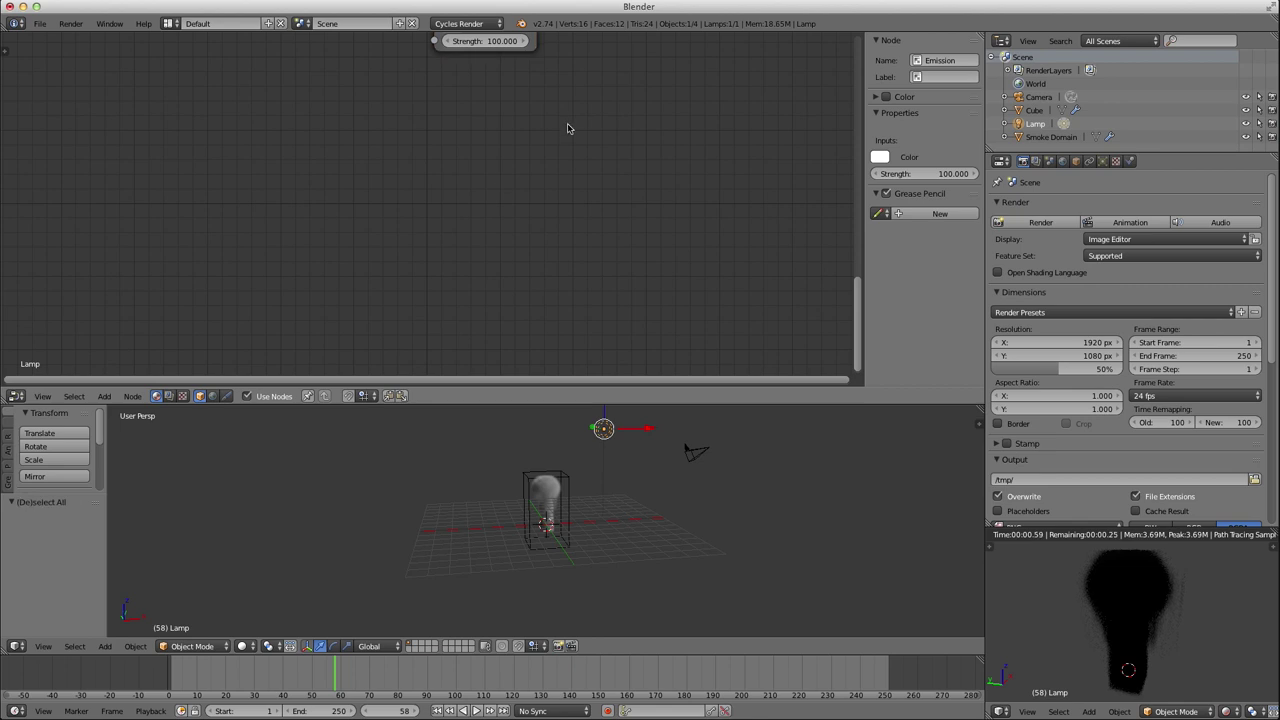
key(Home)
click(418, 178)
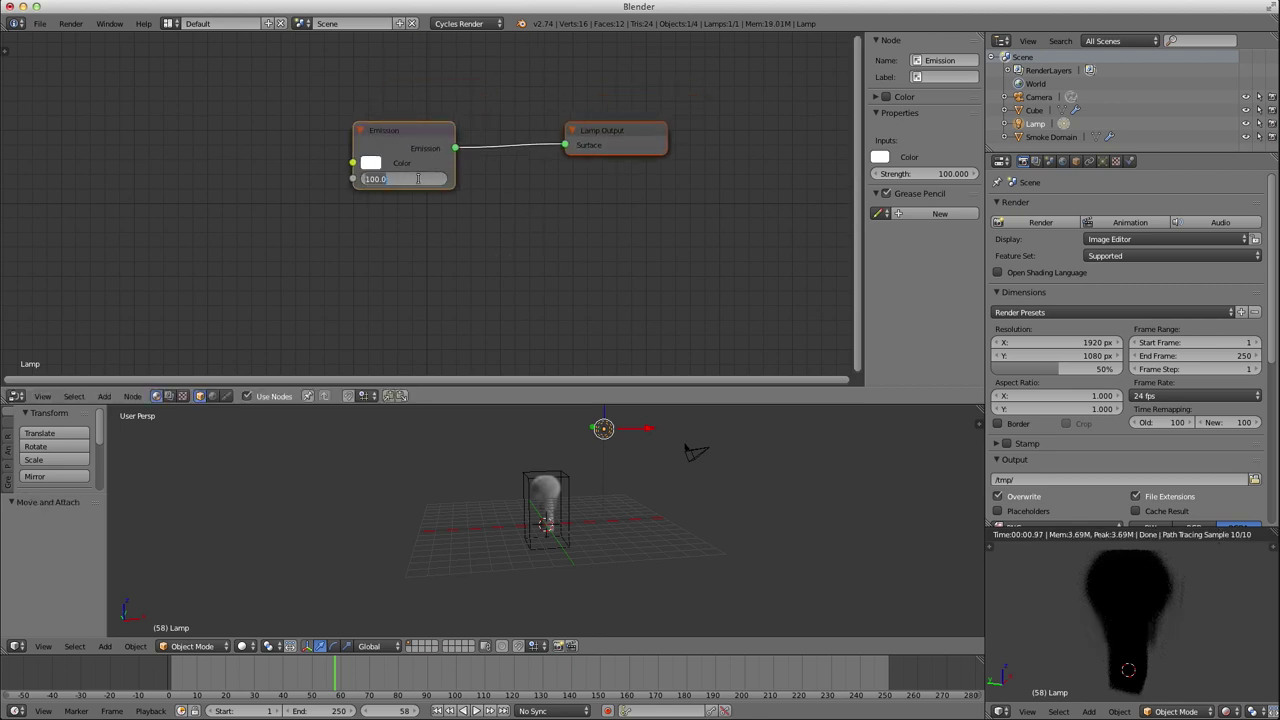
text(2500)
key(Return)
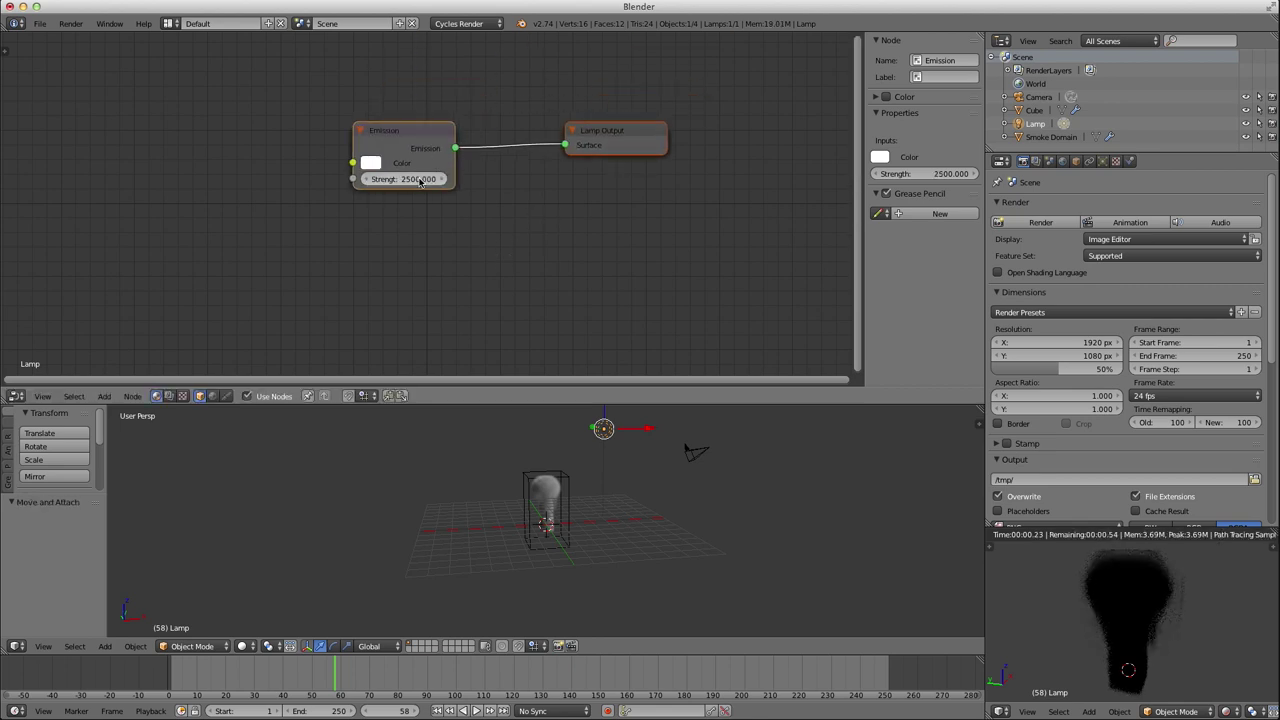
middle_drag(1132, 603, 1176, 608)
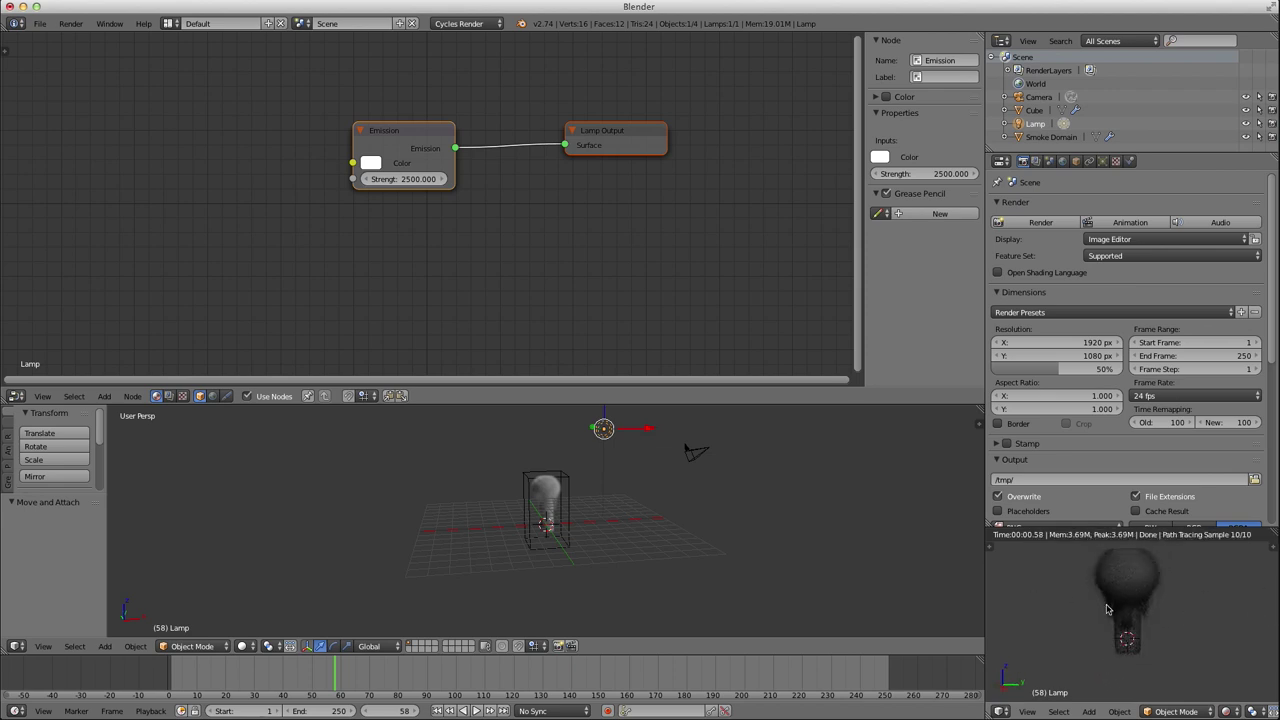
Select the smoke domain and set the Multiply node's value in its material to 1.
right_click(551, 482)
mouse_move(597, 186)
middle_down()
mouse_move(446, 257)
mouse_move(335, 283)
middle_up()
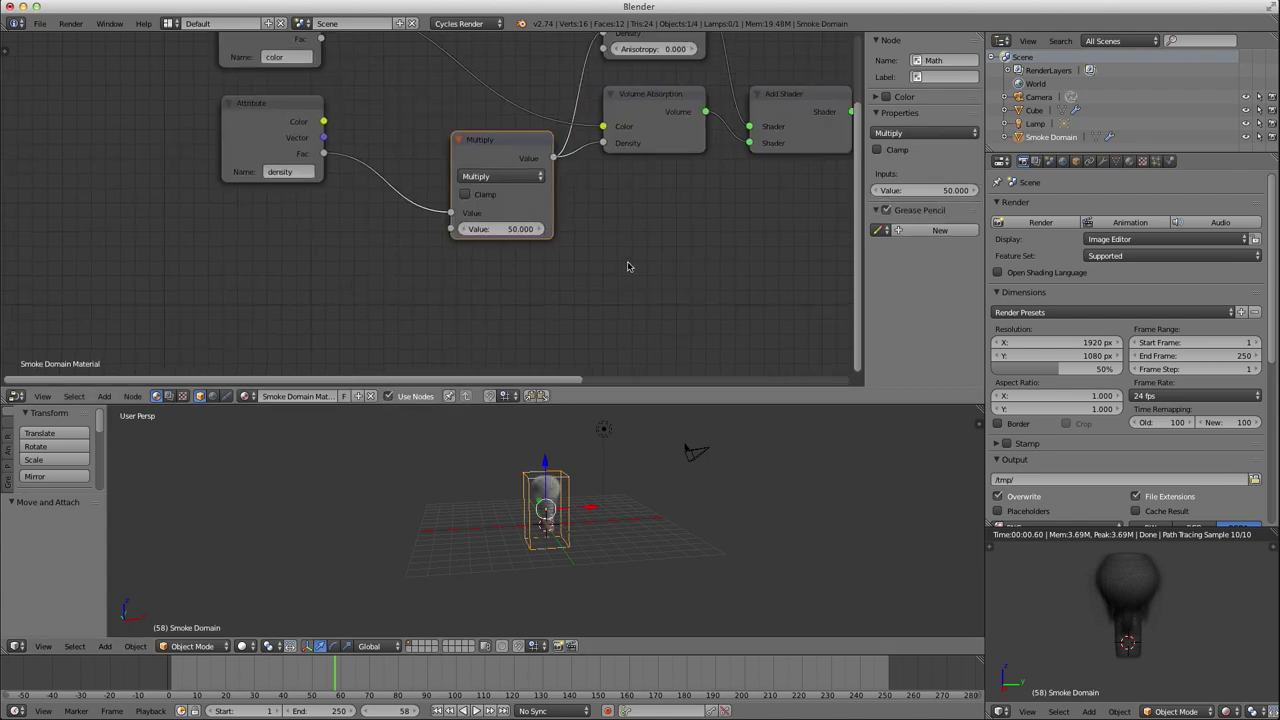
middle_drag(651, 215, 554, 277)
scroll(554, 277, down, 2)
scroll(520, 289, right, 2)
click(317, 310)
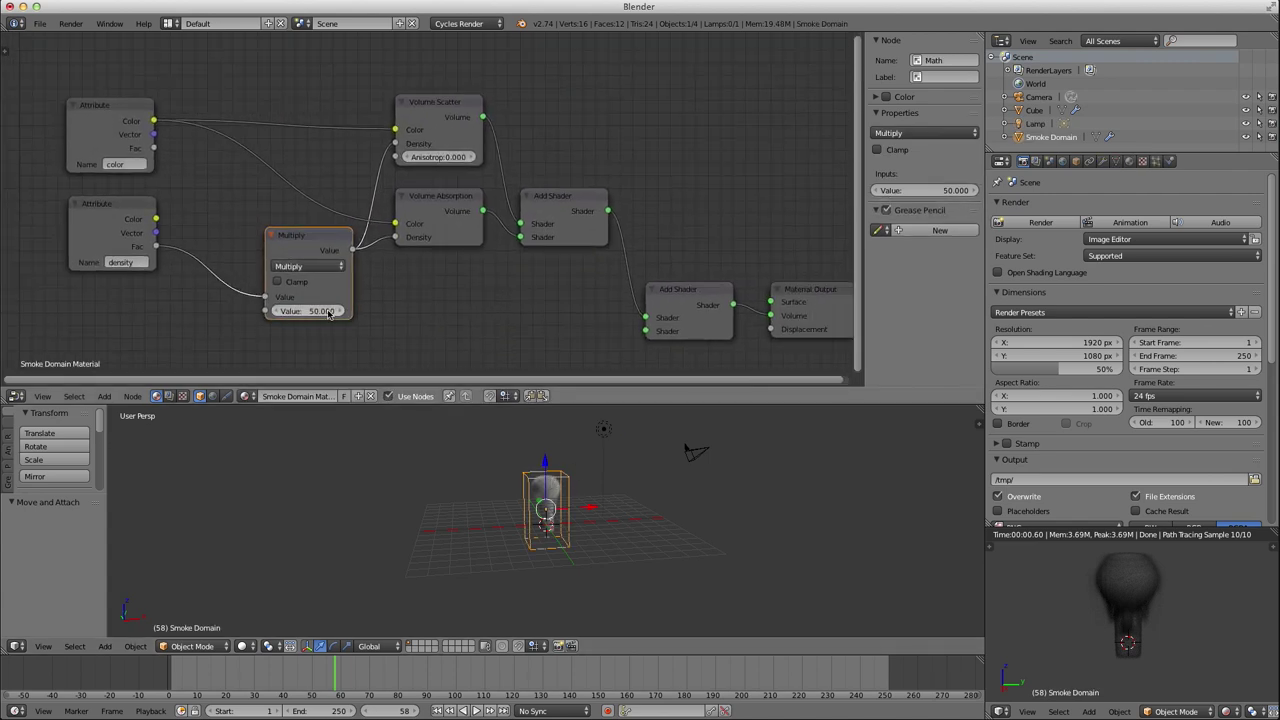
text(1)
key(Return)
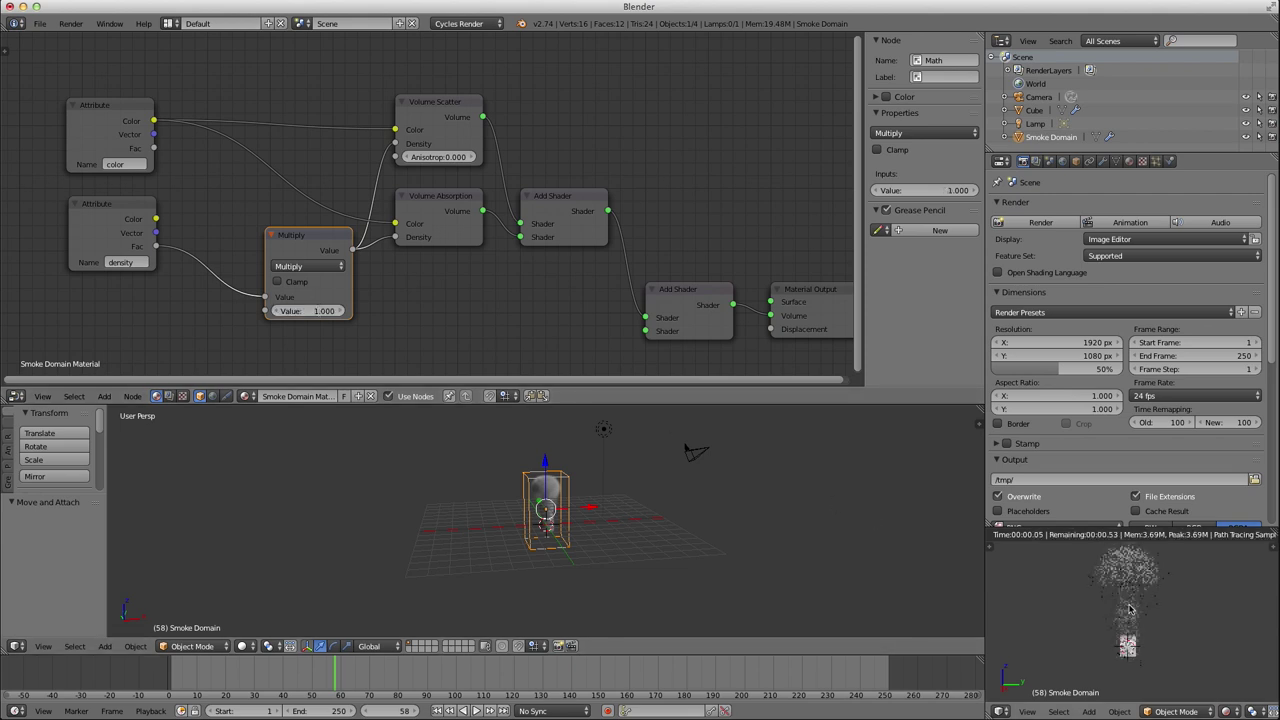
Select the cube and then the smoke domain again, shift the Multiply node slightly, and set its value to 5.
right_click(1128, 646)
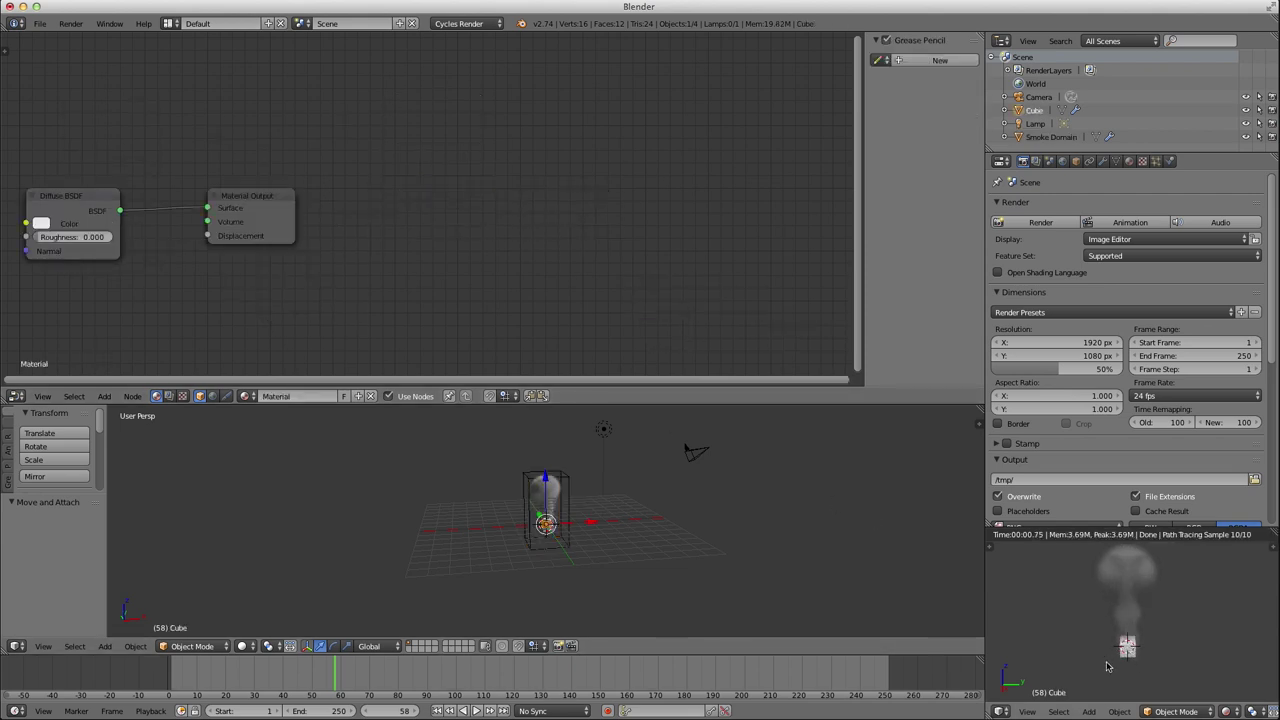
right_click(562, 479)
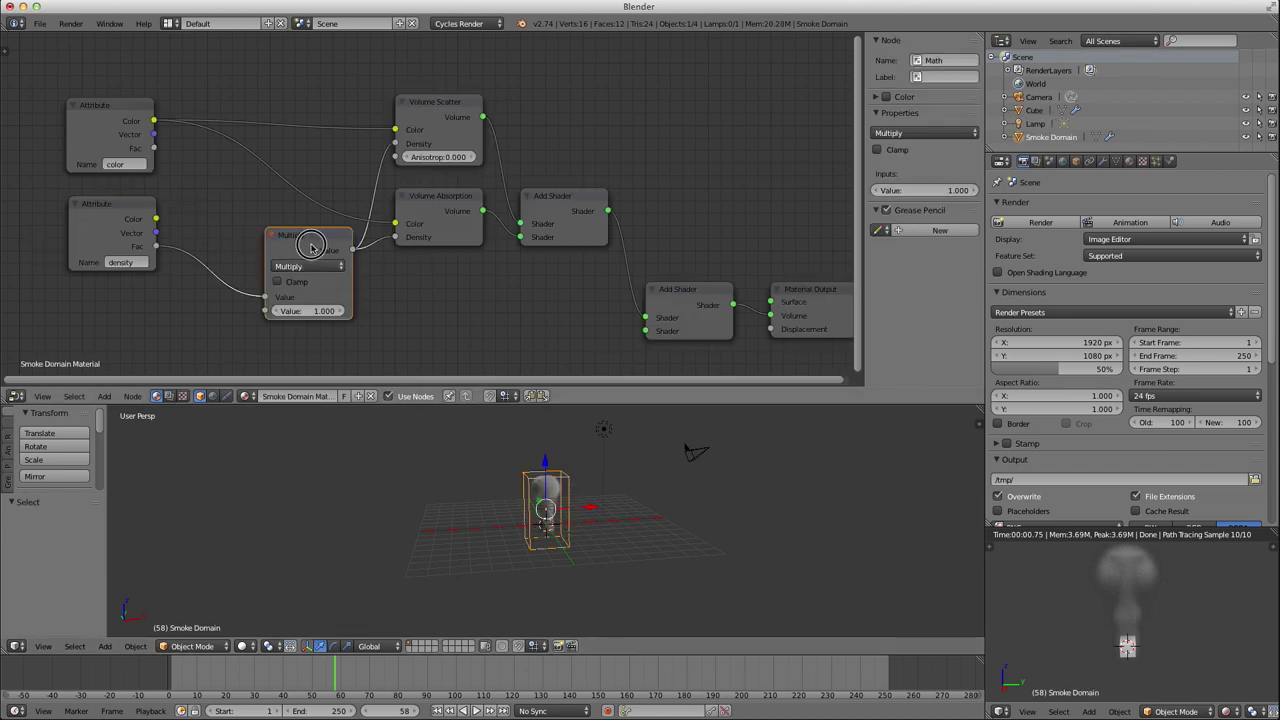
drag(310, 248, 295, 249)
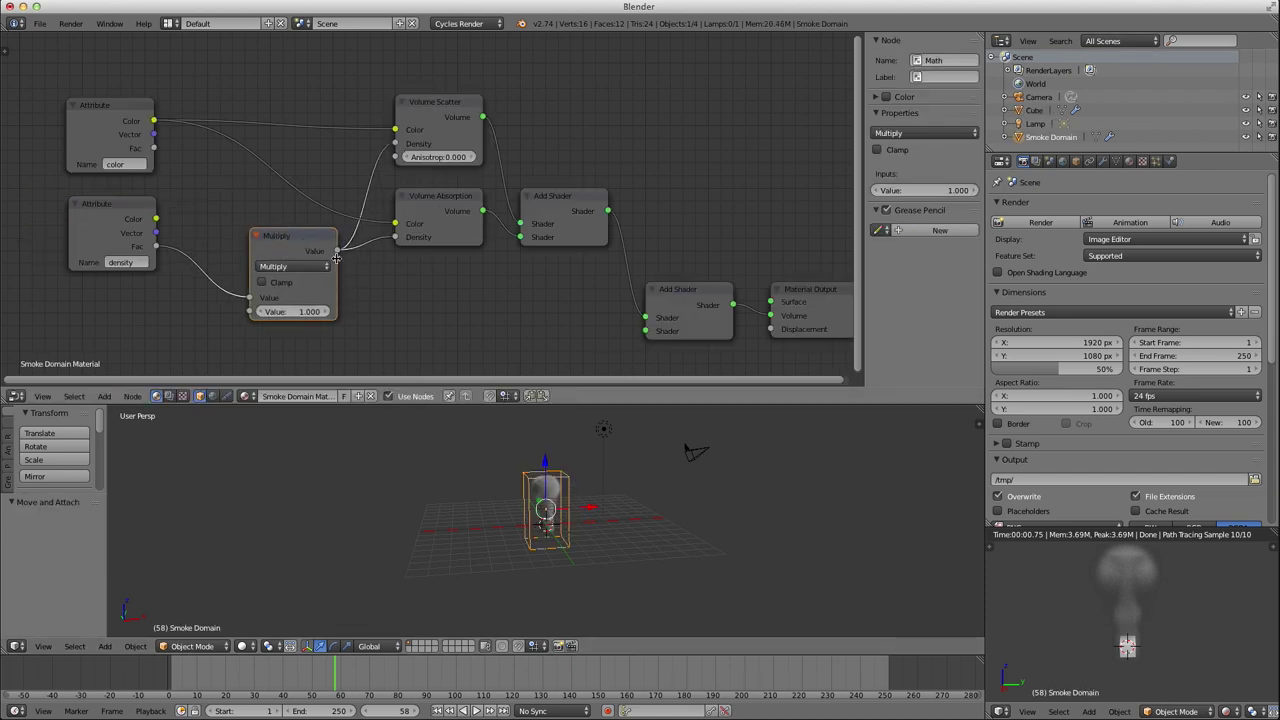
click(305, 312)
text(5)
key(Return)
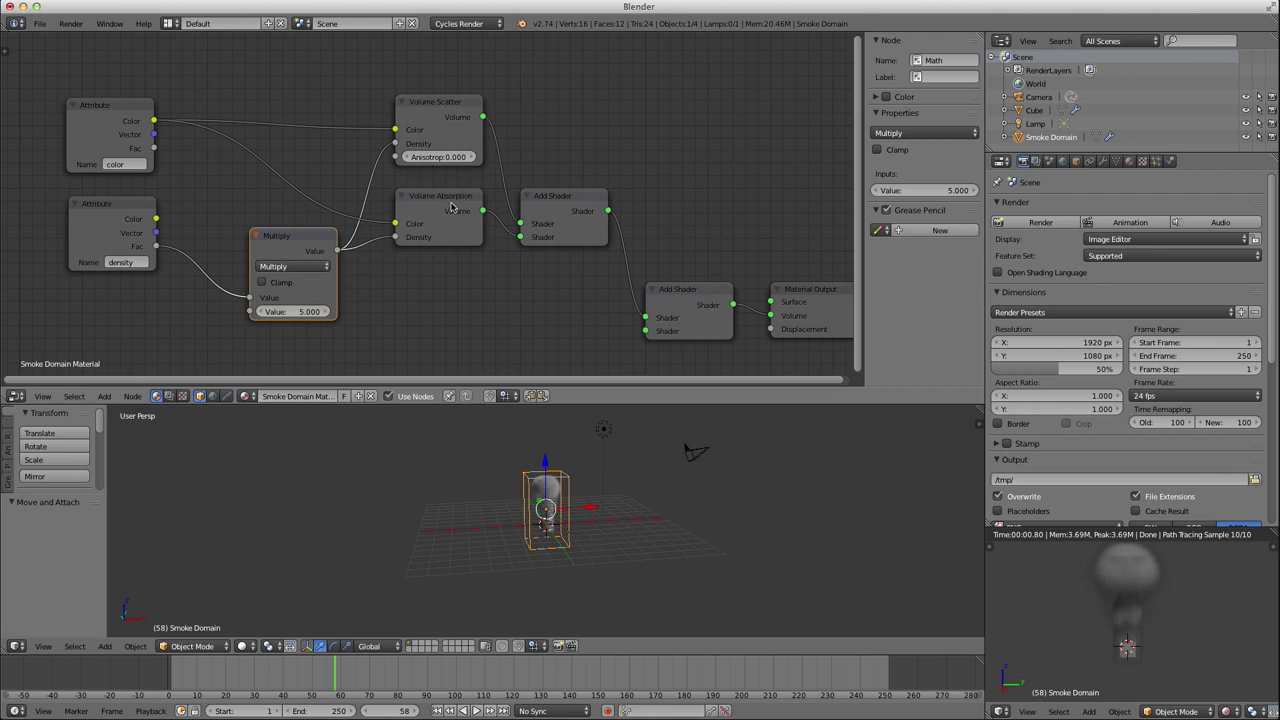
Move the first Add Shader up beside the volume shaders, the density Attribute lower, and Multiply closer to the Attribute nodes.
drag(550, 196, 536, 128)
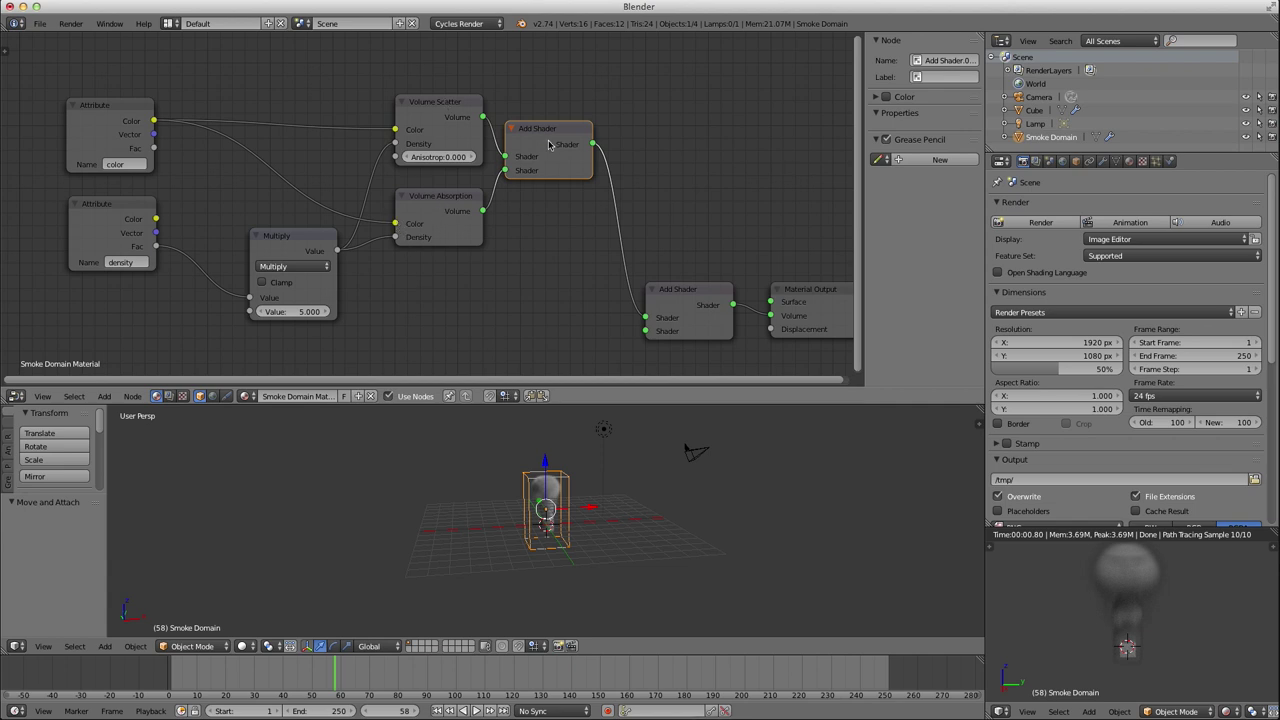
click(113, 115)
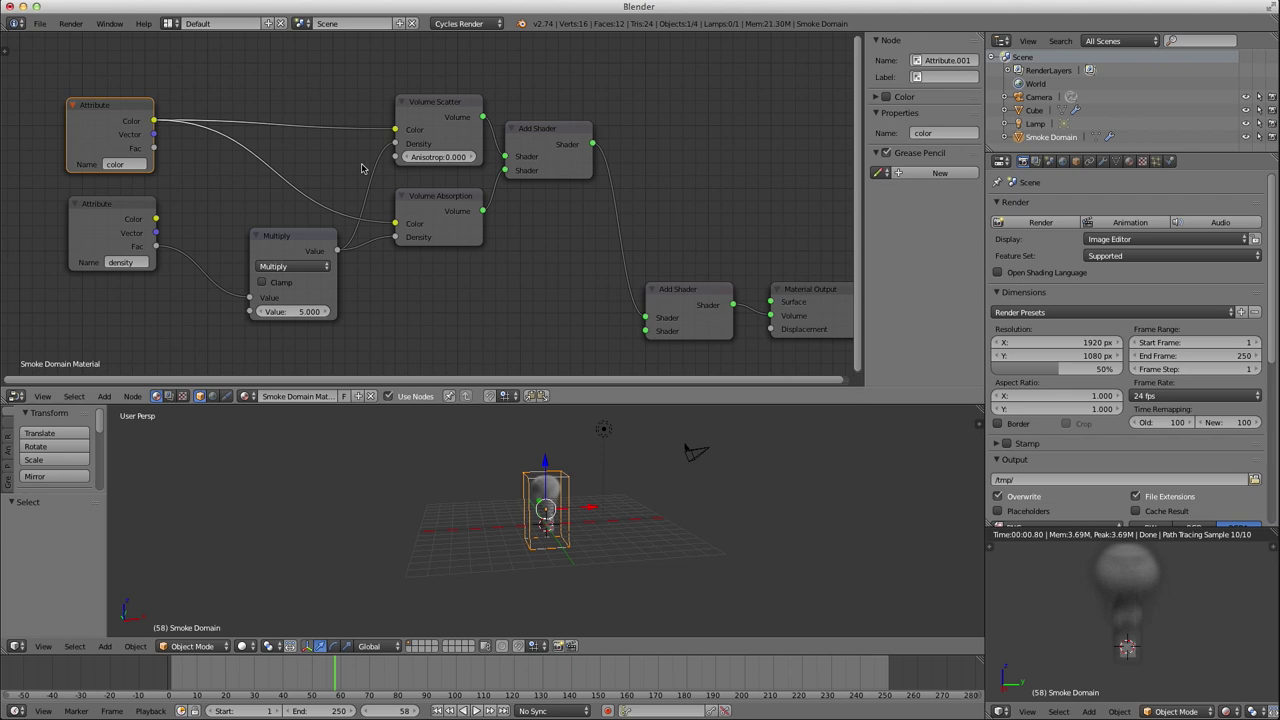
click(107, 256)
drag(107, 256, 105, 301)
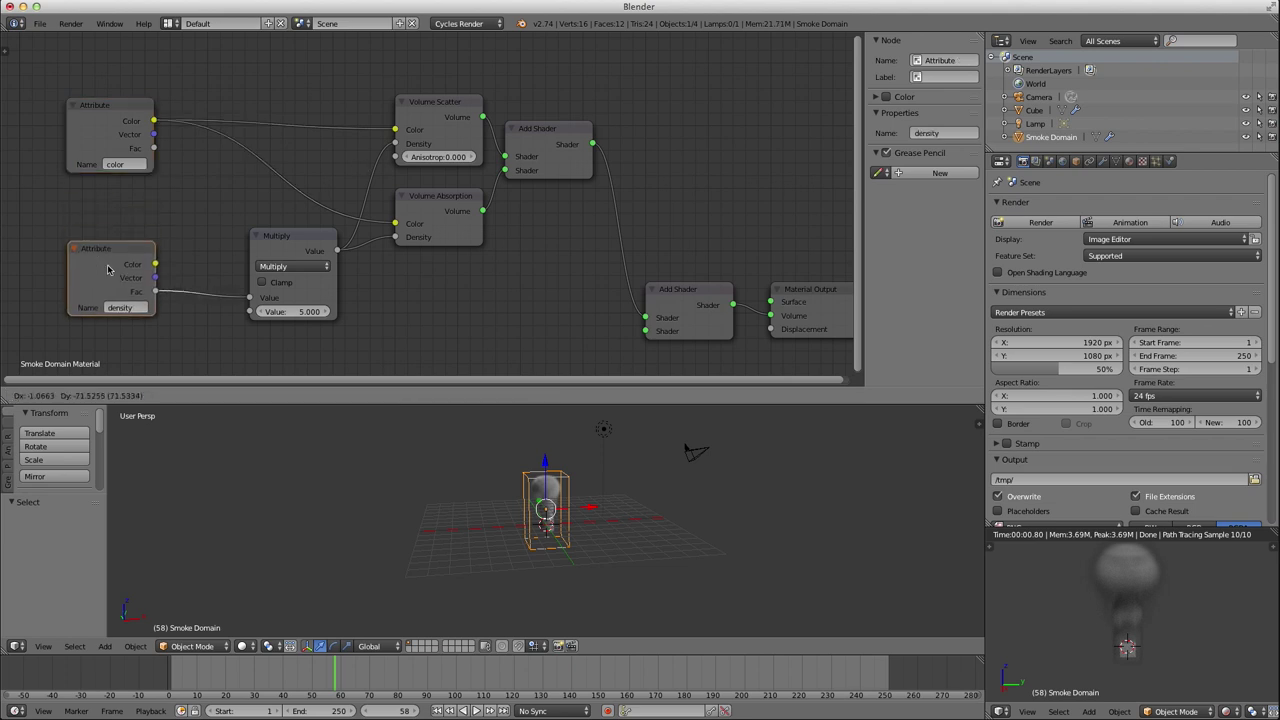
drag(277, 240, 252, 242)
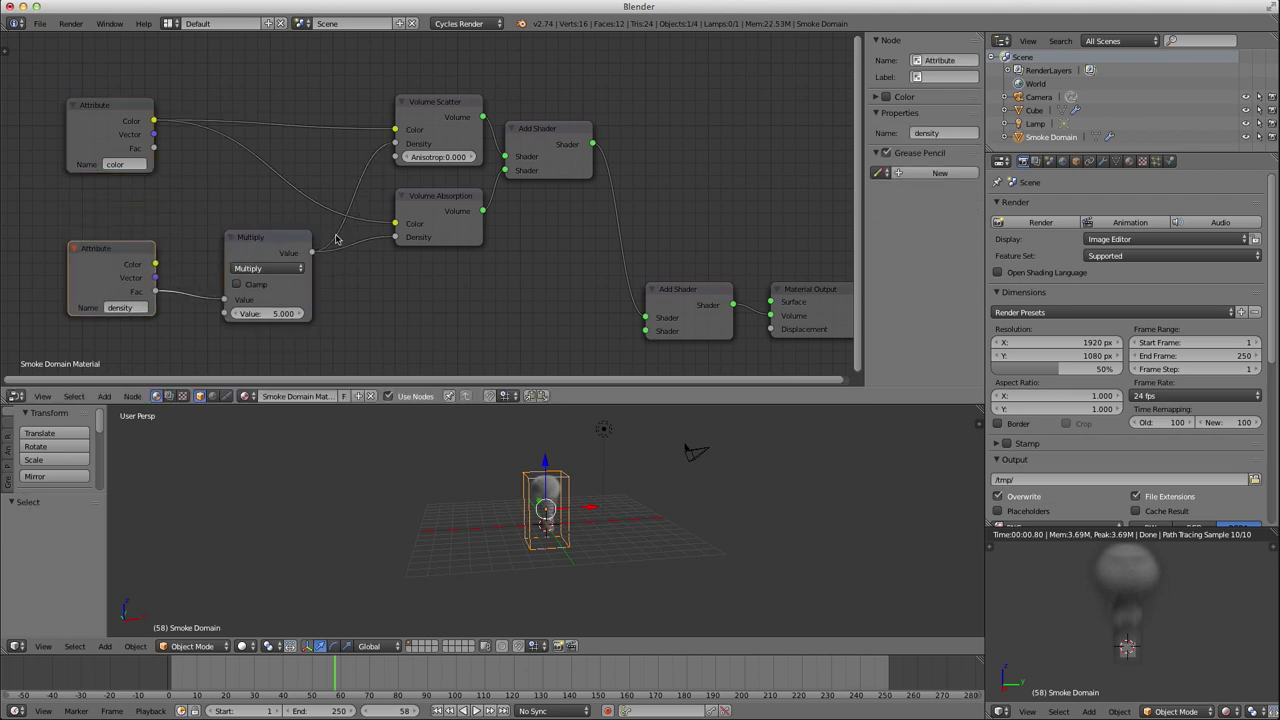
click(422, 129)
click(433, 215)
click(558, 145)
Move the last Add Shader and the Material Output node up, roughly in line with the first Add Shader.
middle_drag(678, 222, 631, 217)
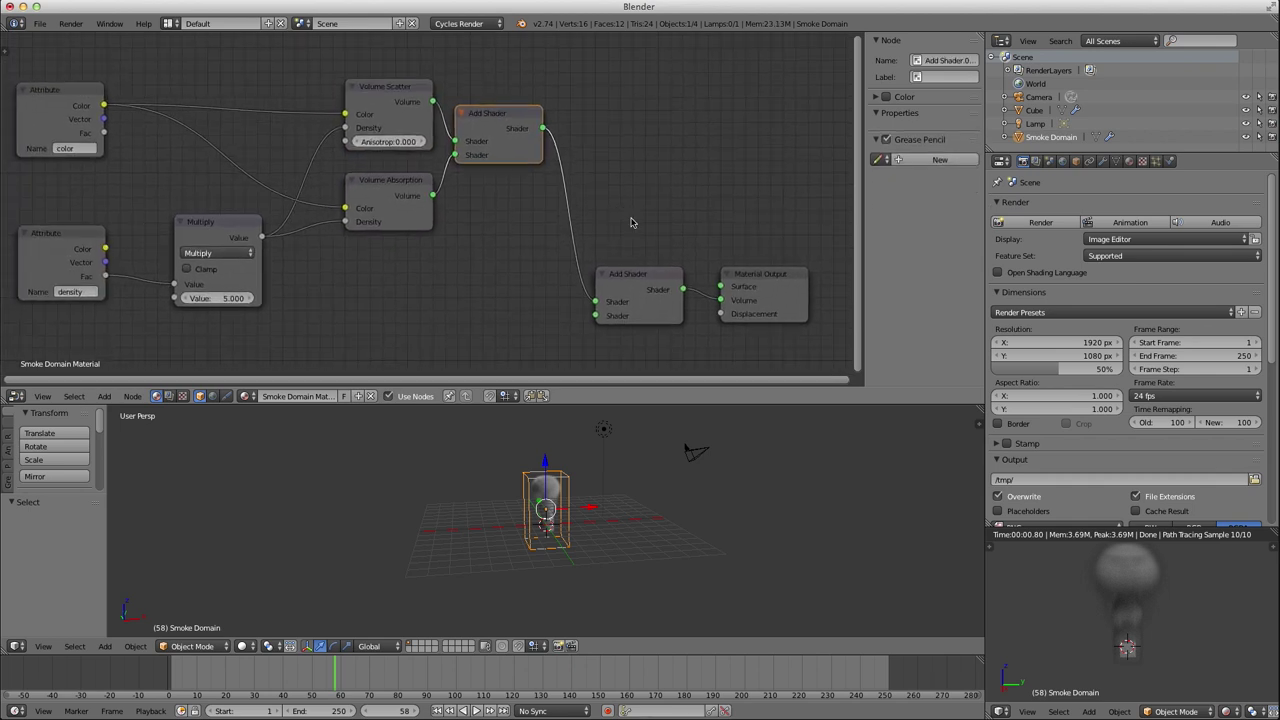
scroll(631, 218, down, 2)
click(616, 266)
drag(610, 228, 609, 188)
drag(708, 278, 720, 222)
click(728, 163)
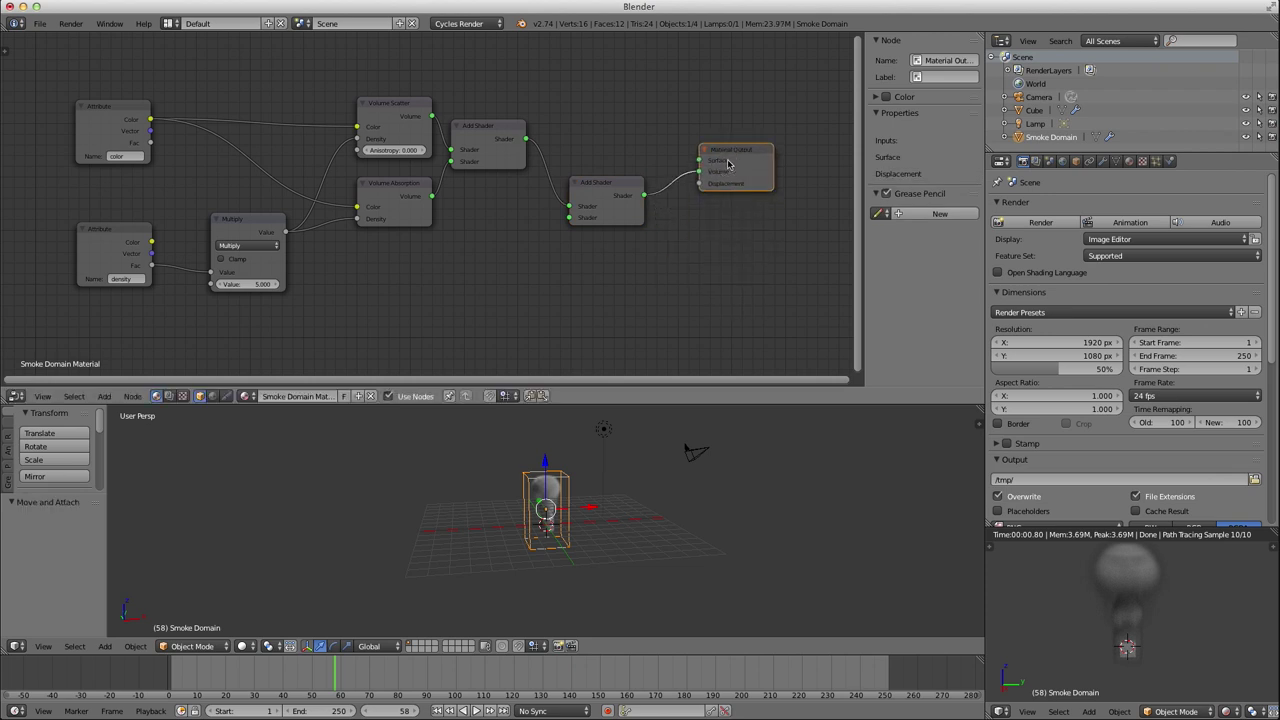
click(599, 196)
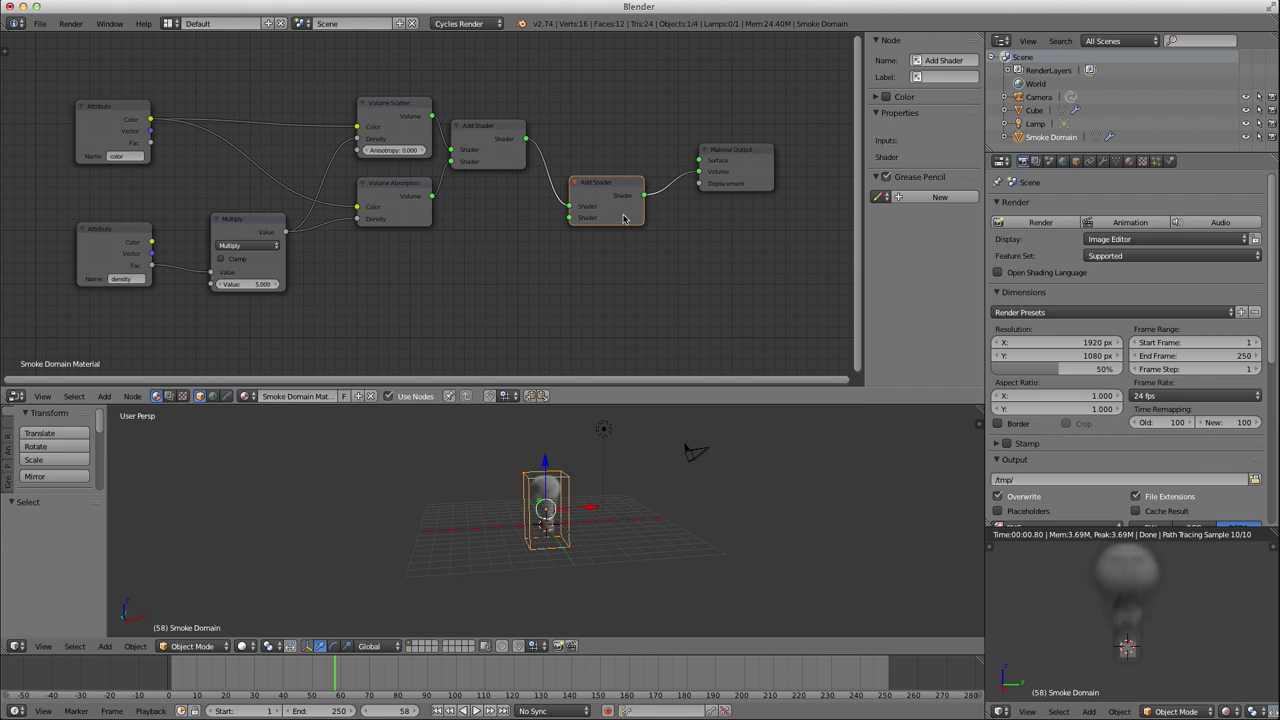
drag(618, 201, 605, 167)
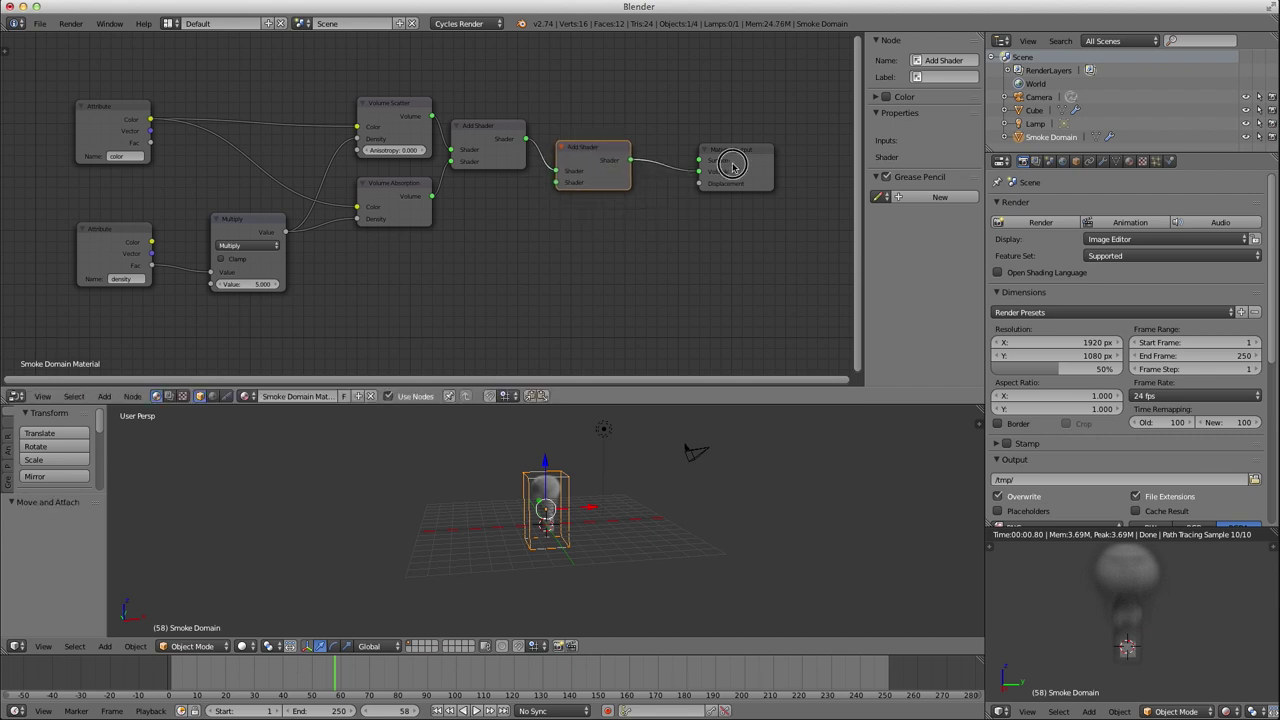
Move Material Output farther away and insert a duplicate of the last Add Shader into the link before it.
drag(748, 178, 840, 226)
click(603, 156)
key(shift+d)
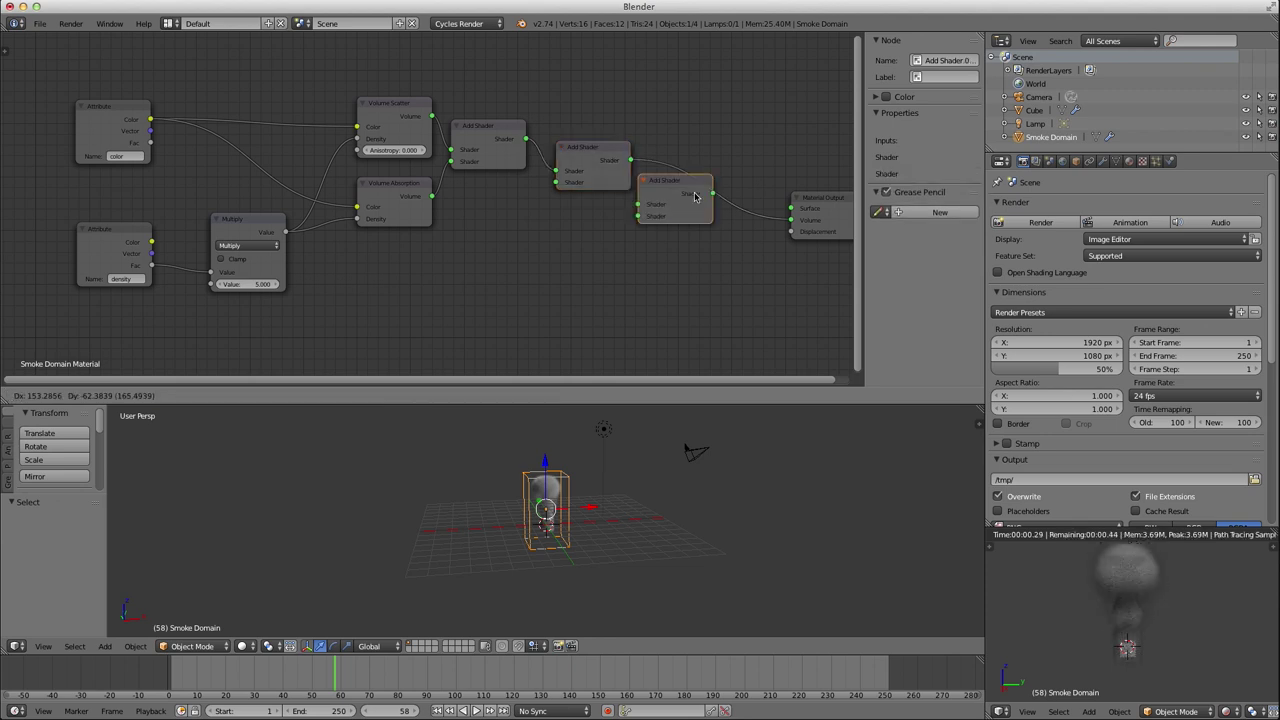
click(715, 189)
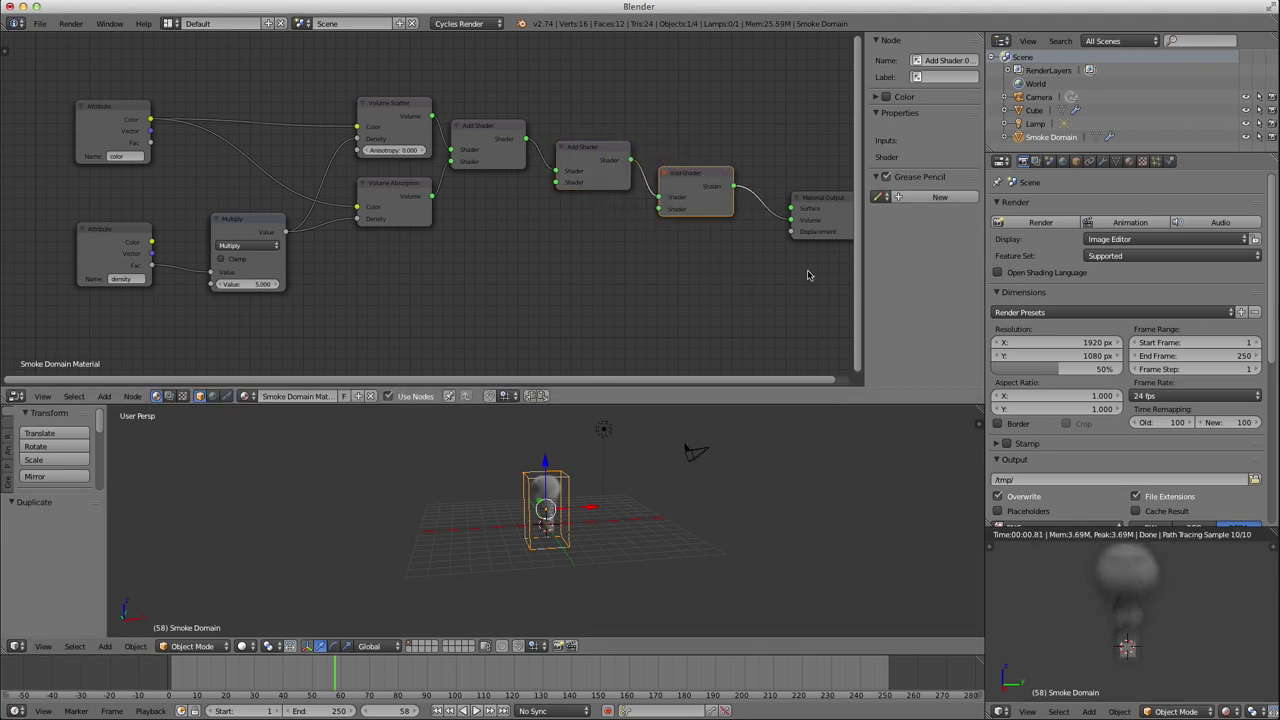
Delete the two Add Shader nodes before Material Output with reconnect, and move Material Output closer to the remaining Add Shader.
key(ctrl+x)
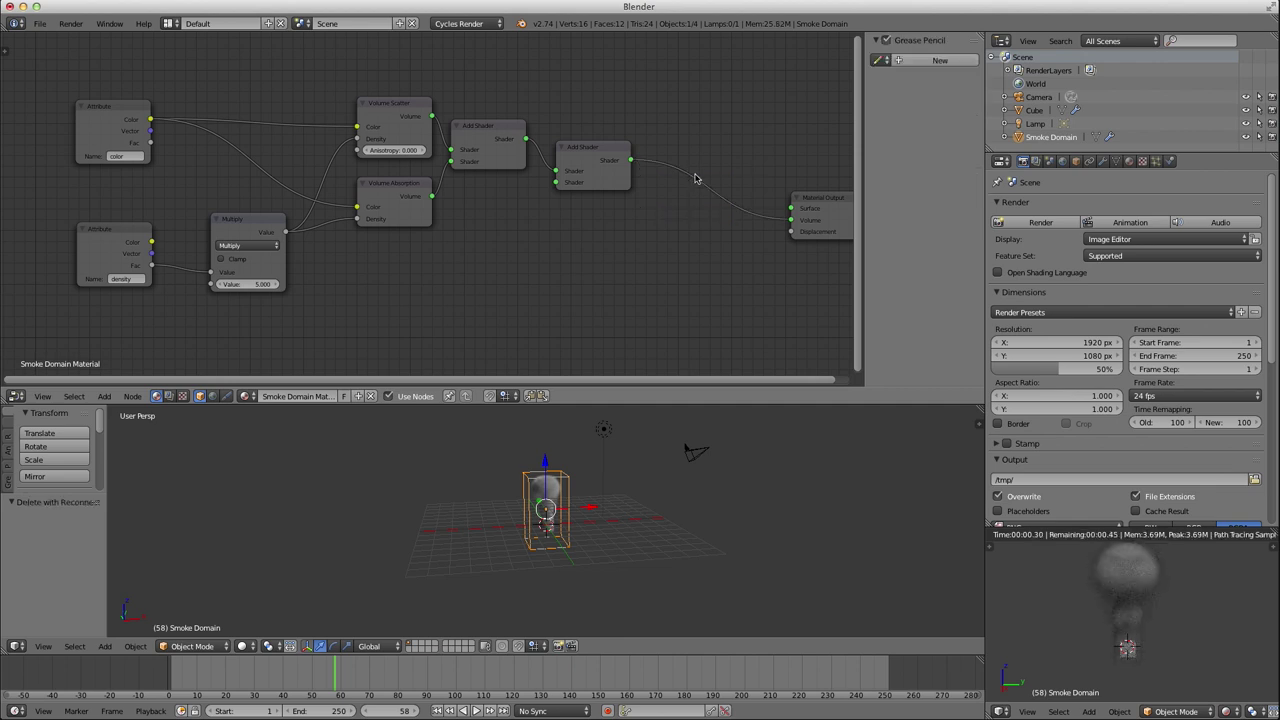
click(587, 161)
key(ctrl+x)
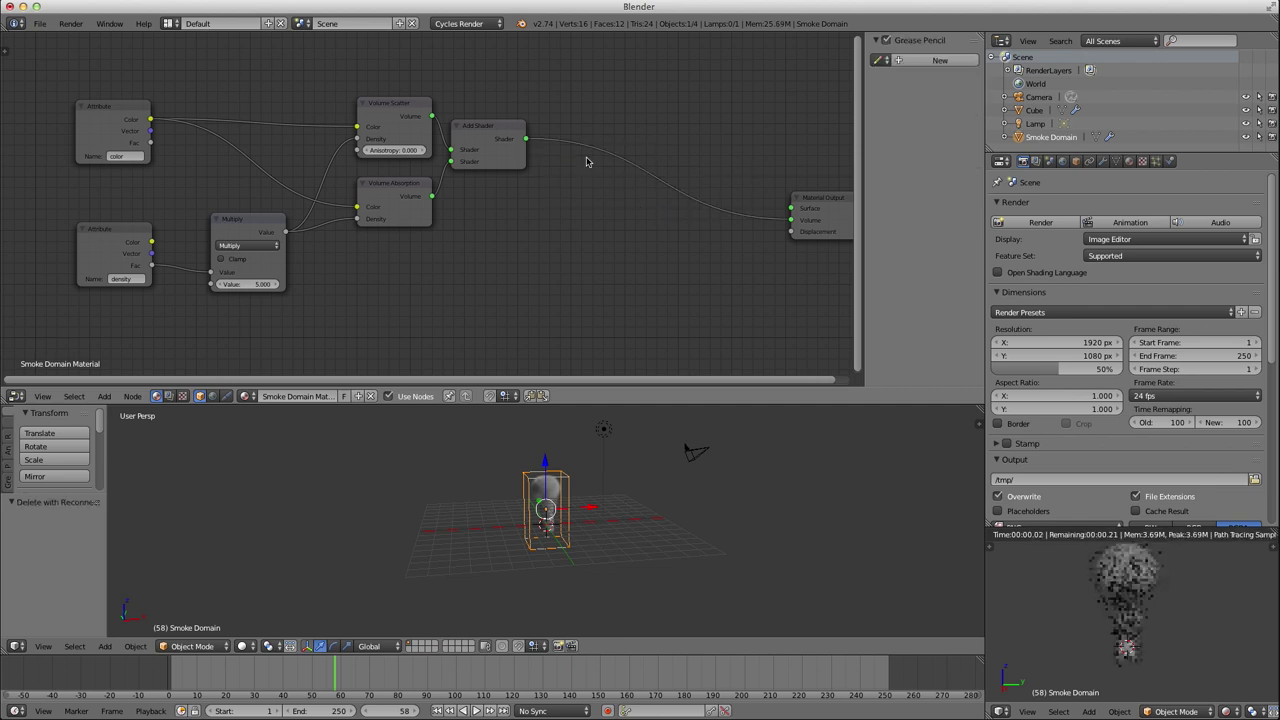
drag(828, 228, 701, 196)
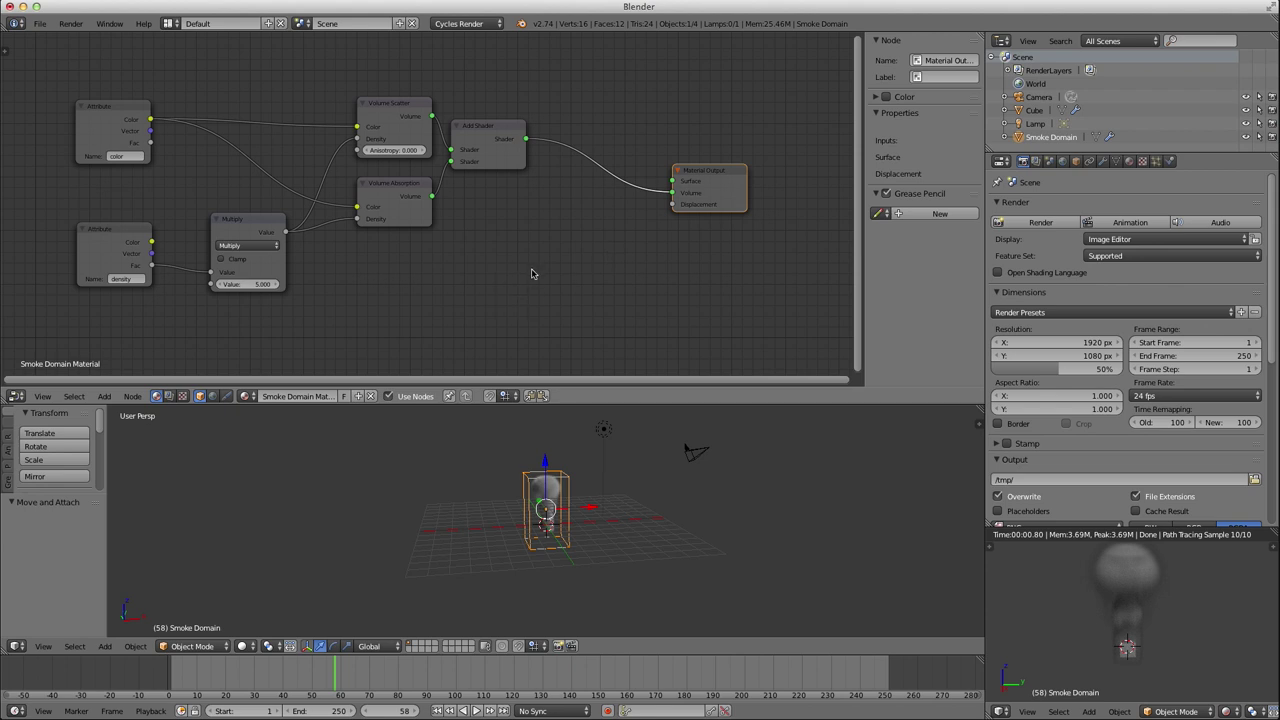
Add the Basic Volume Shader node group, widen it to show its full name, and place it below Volume Absorption.
key(shift+a)
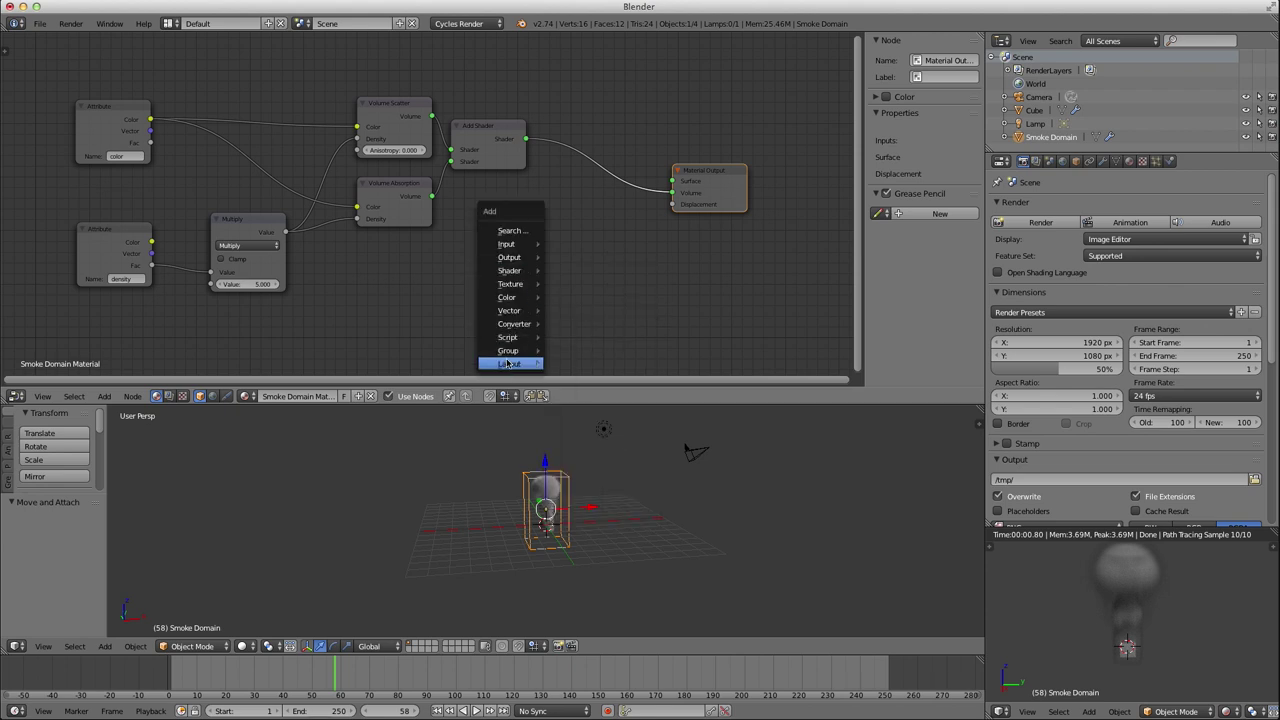
mouse_move(510, 351)
click(598, 387)
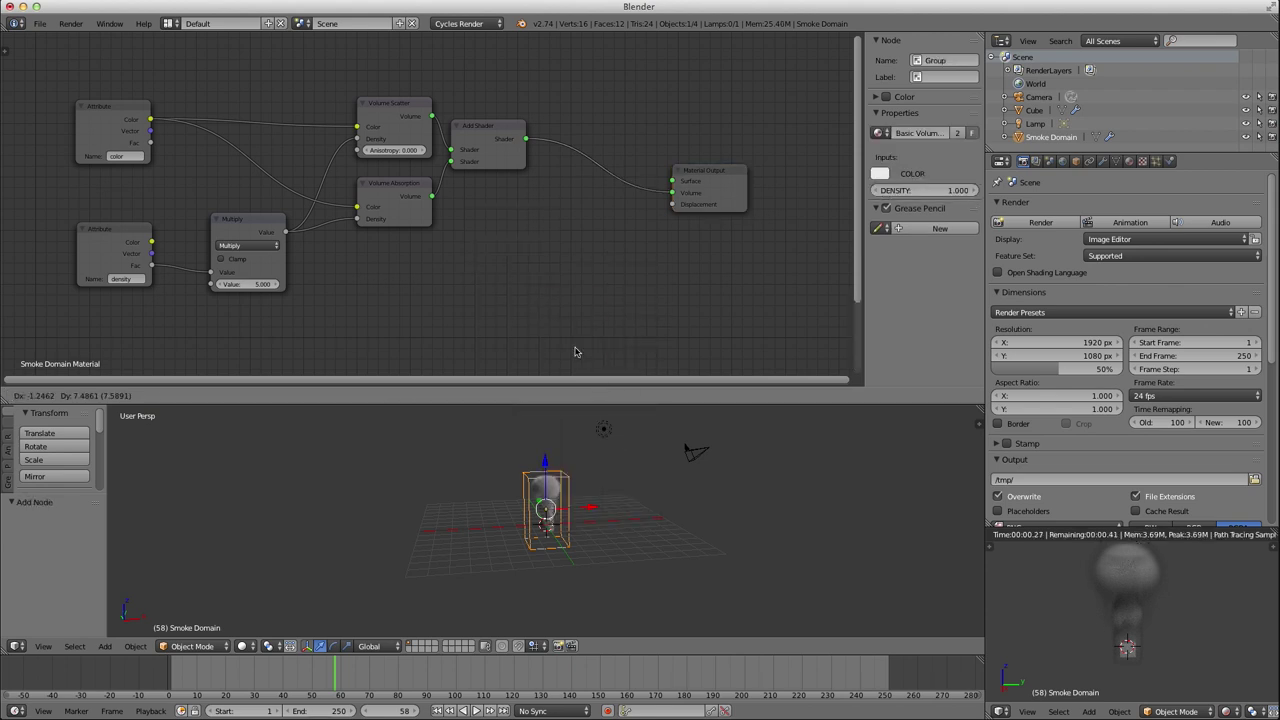
click(408, 266)
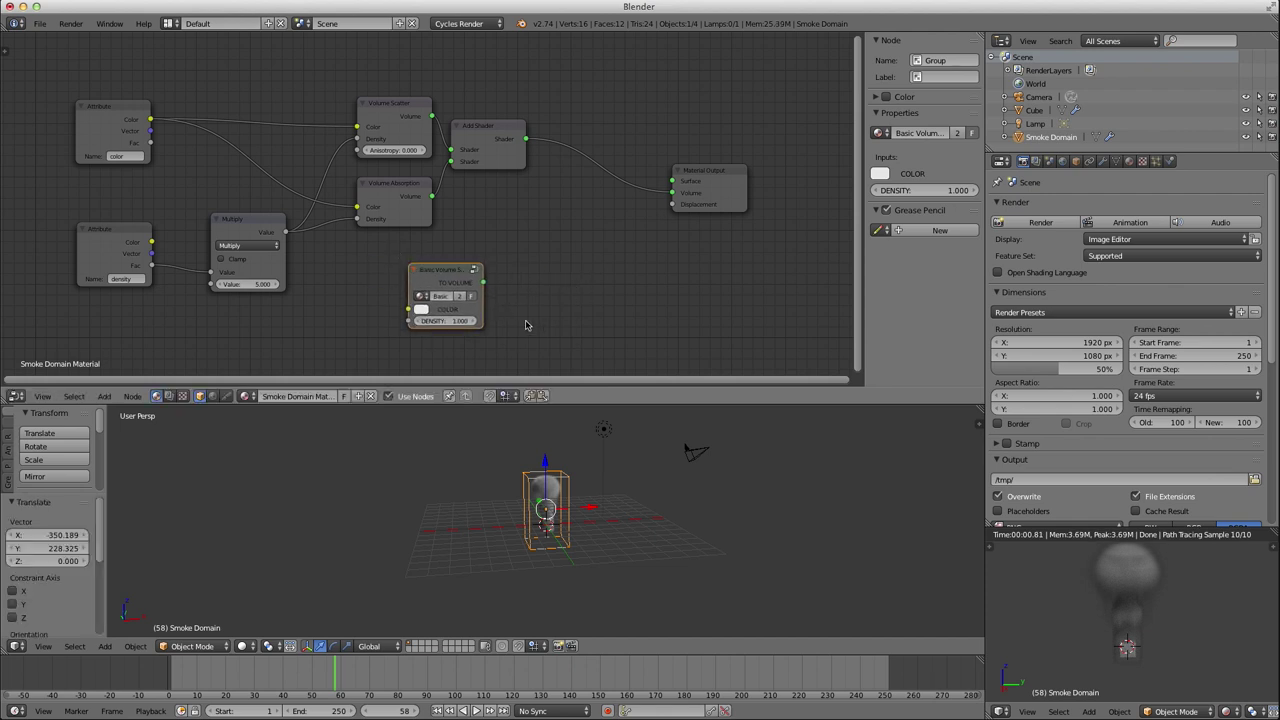
drag(482, 298, 651, 300)
key(g)
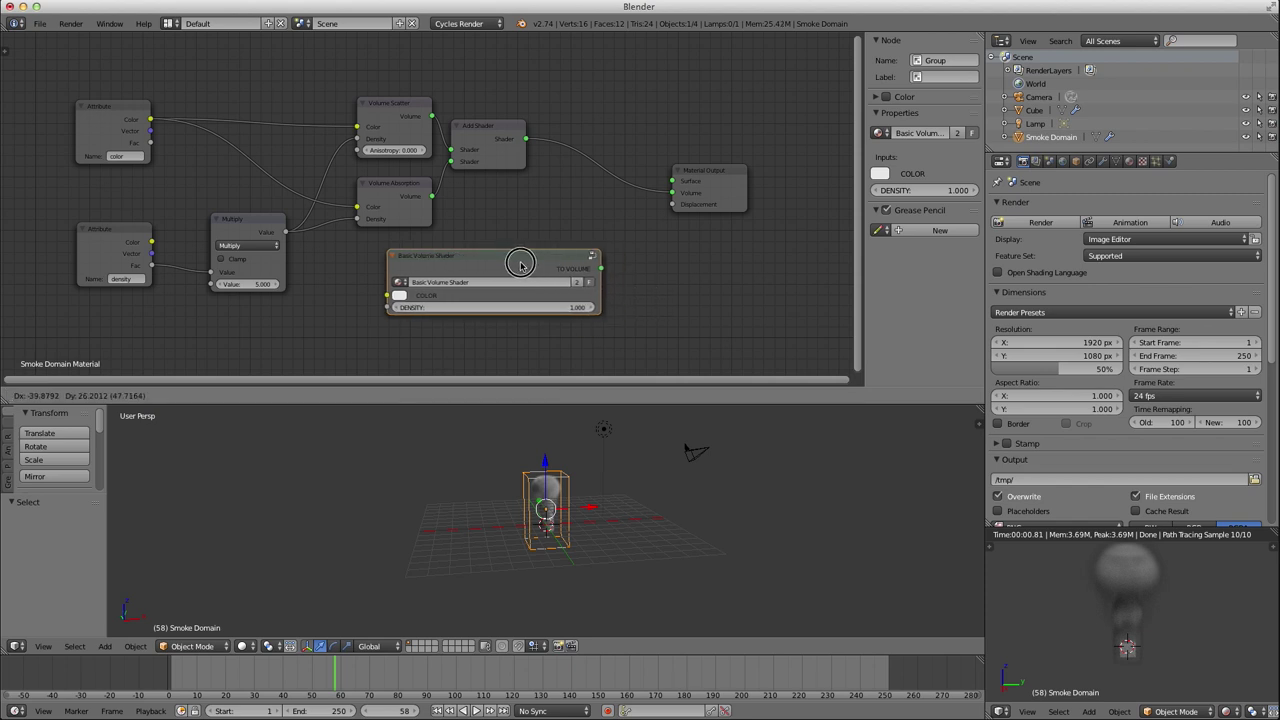
click(517, 271)
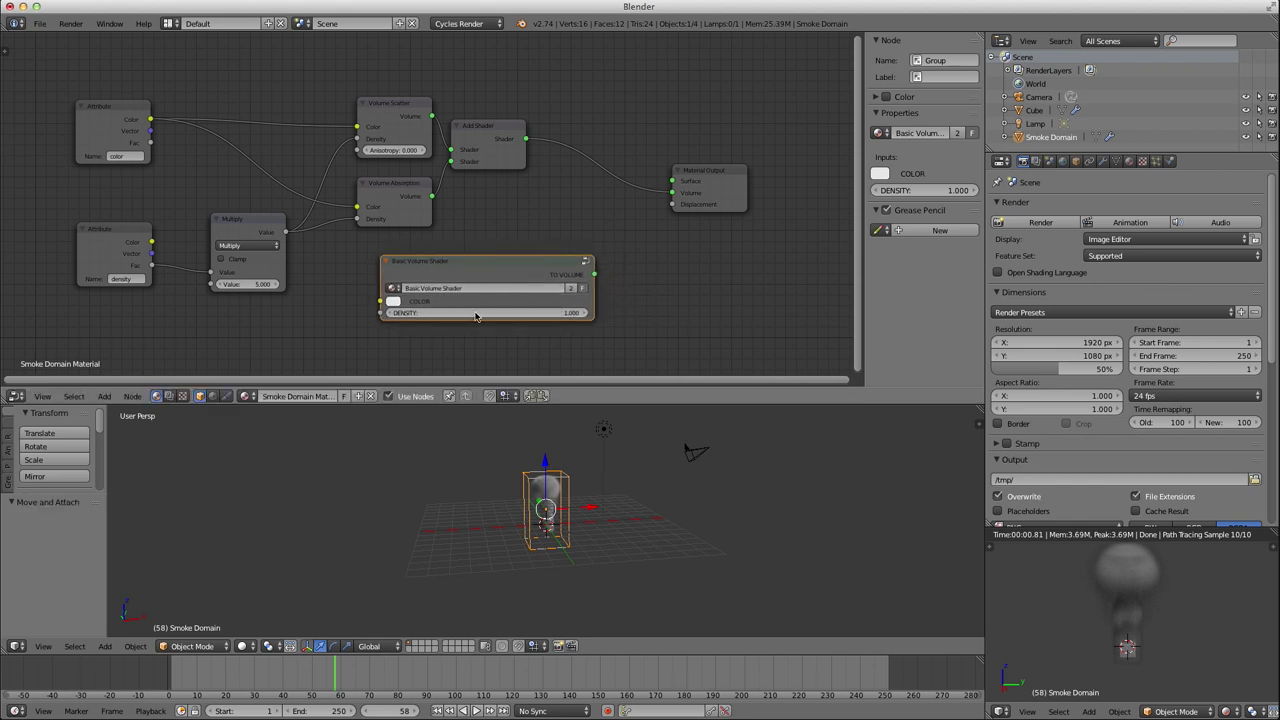
Maximize the node editor and hide its properties sidebar.
key(shift+space)
scroll(675, 446, up, 2)
middle_drag(688, 434, 687, 367)
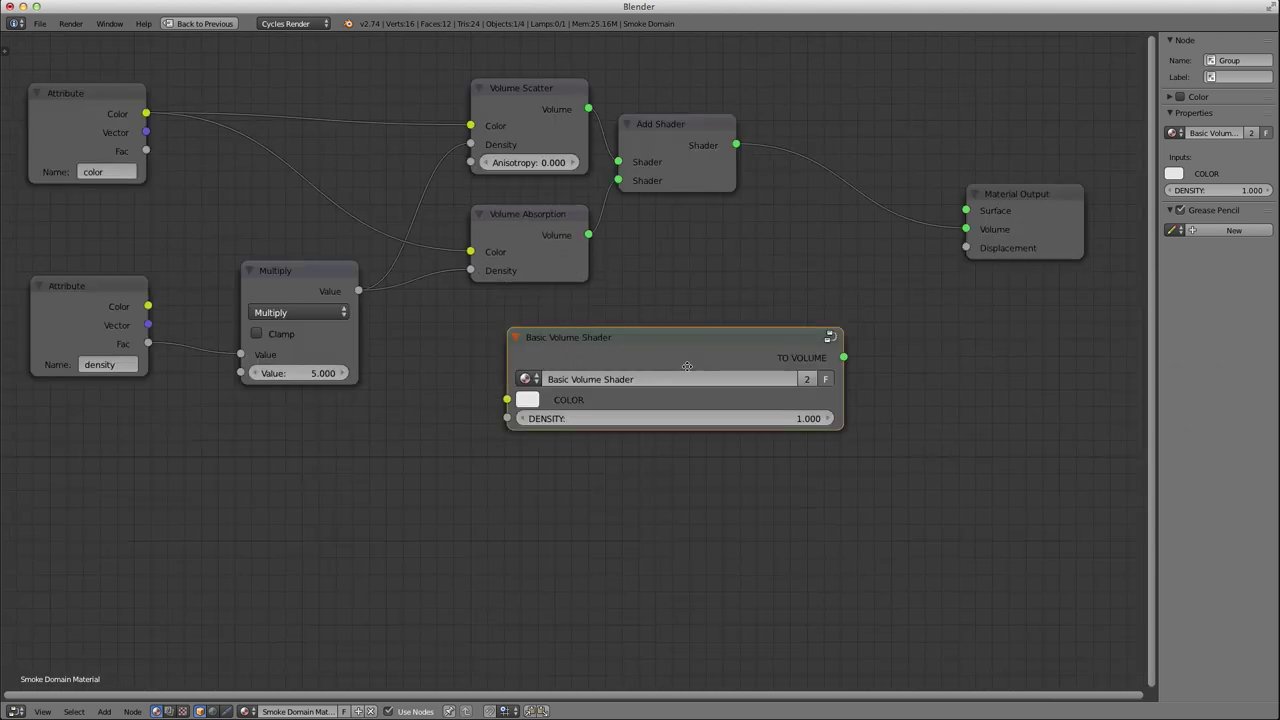
key(t)
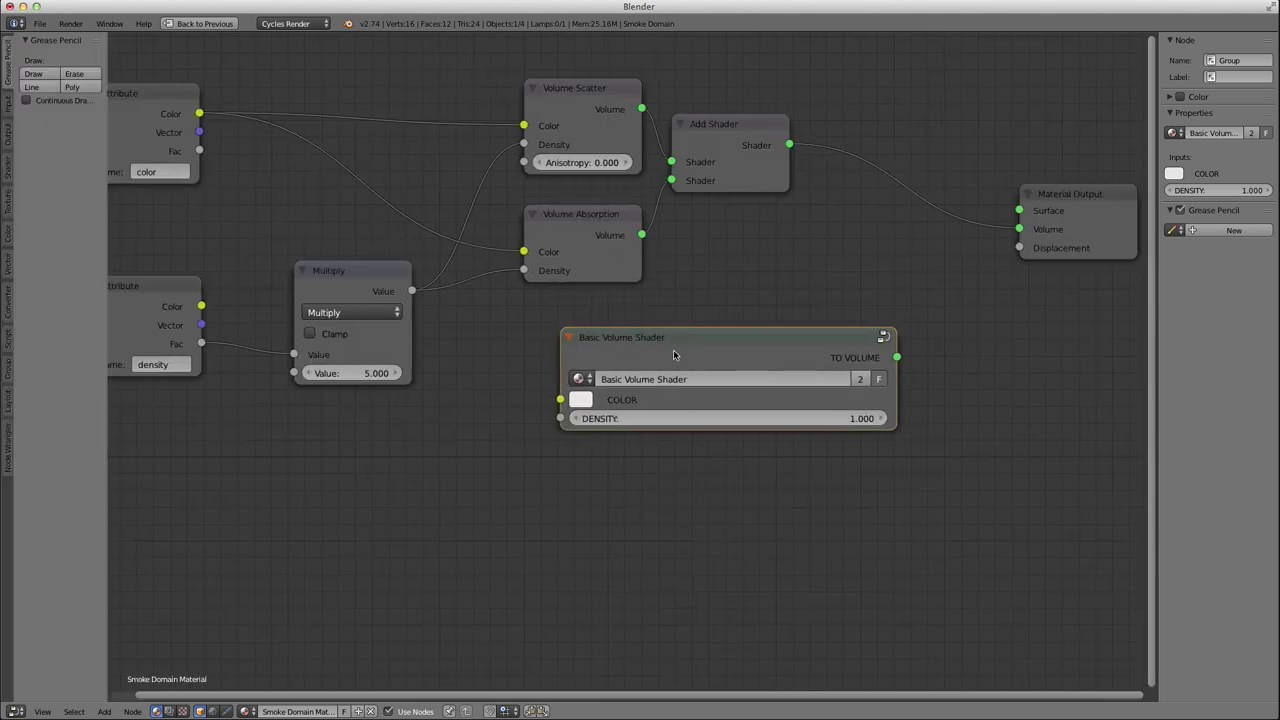
key(t)
key(n)
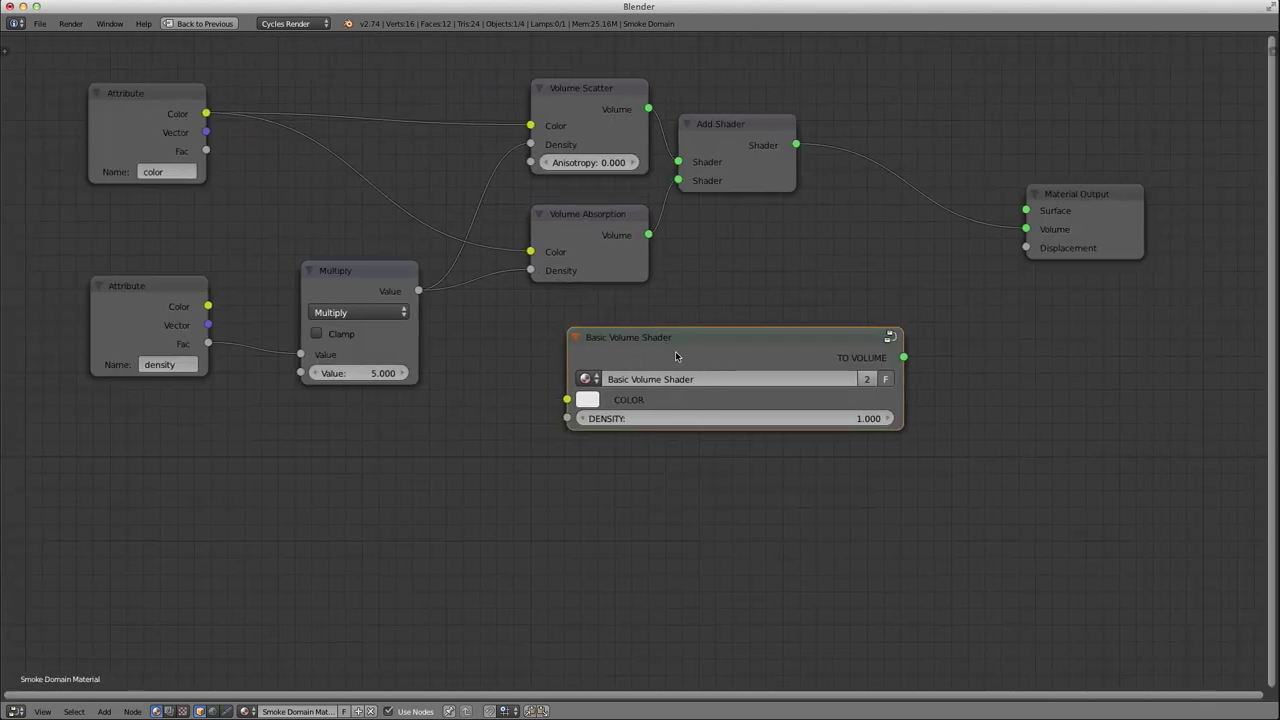
Examine the nodes inside the Basic Volume Shader group, including its Add Shader, and exit the group.
key(Tab)
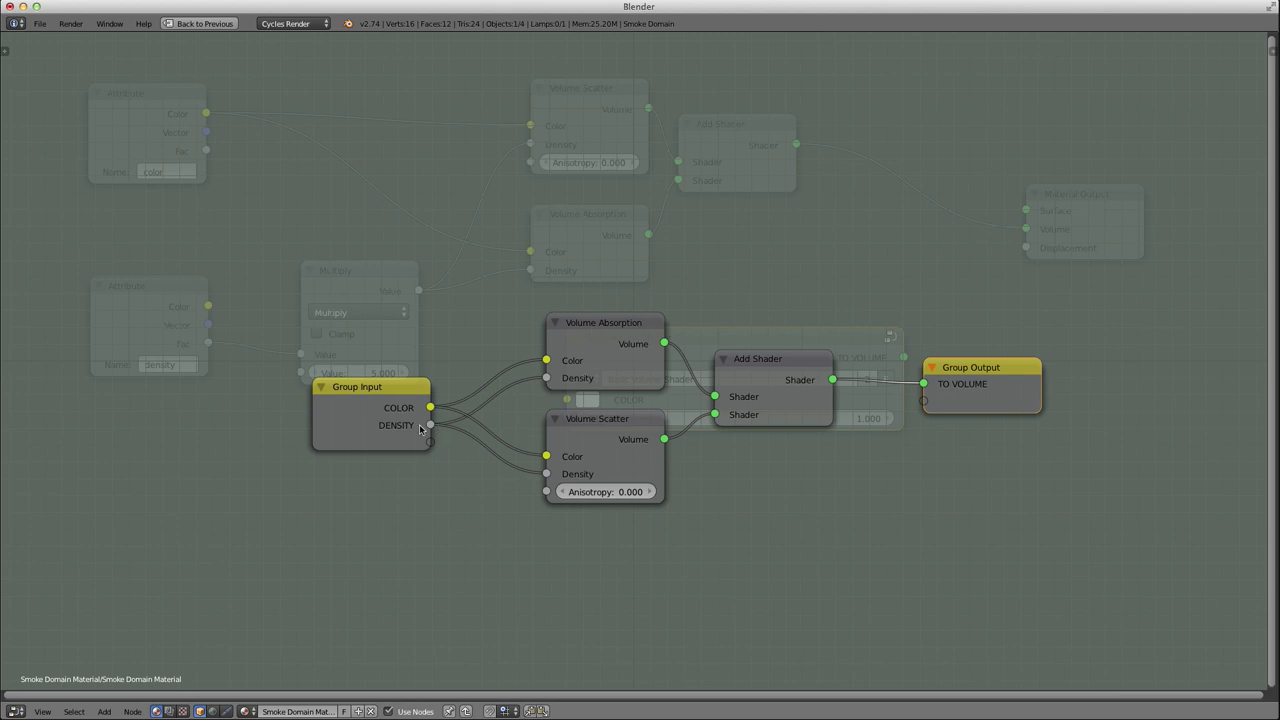
click(752, 376)
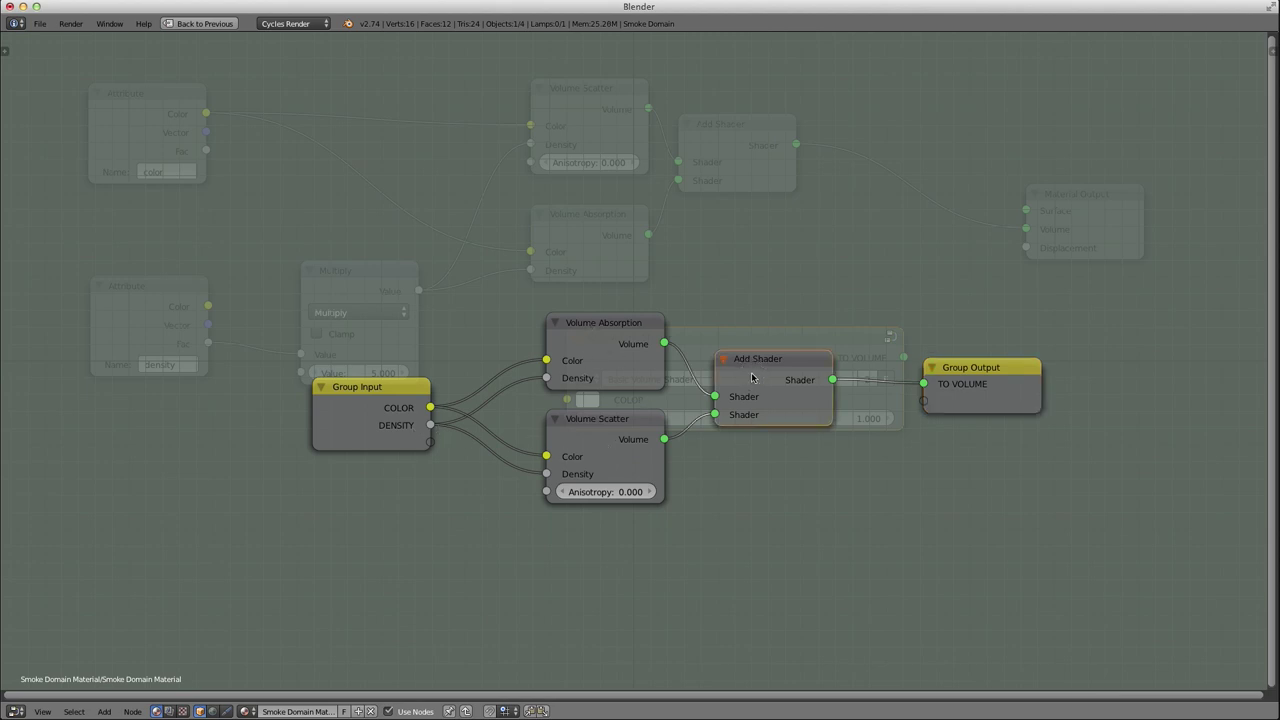
key(Tab)
Restore the node editor to its normal size and reposition the Basic Volume Shader group just below Volume Absorption.
drag(657, 342, 633, 343)
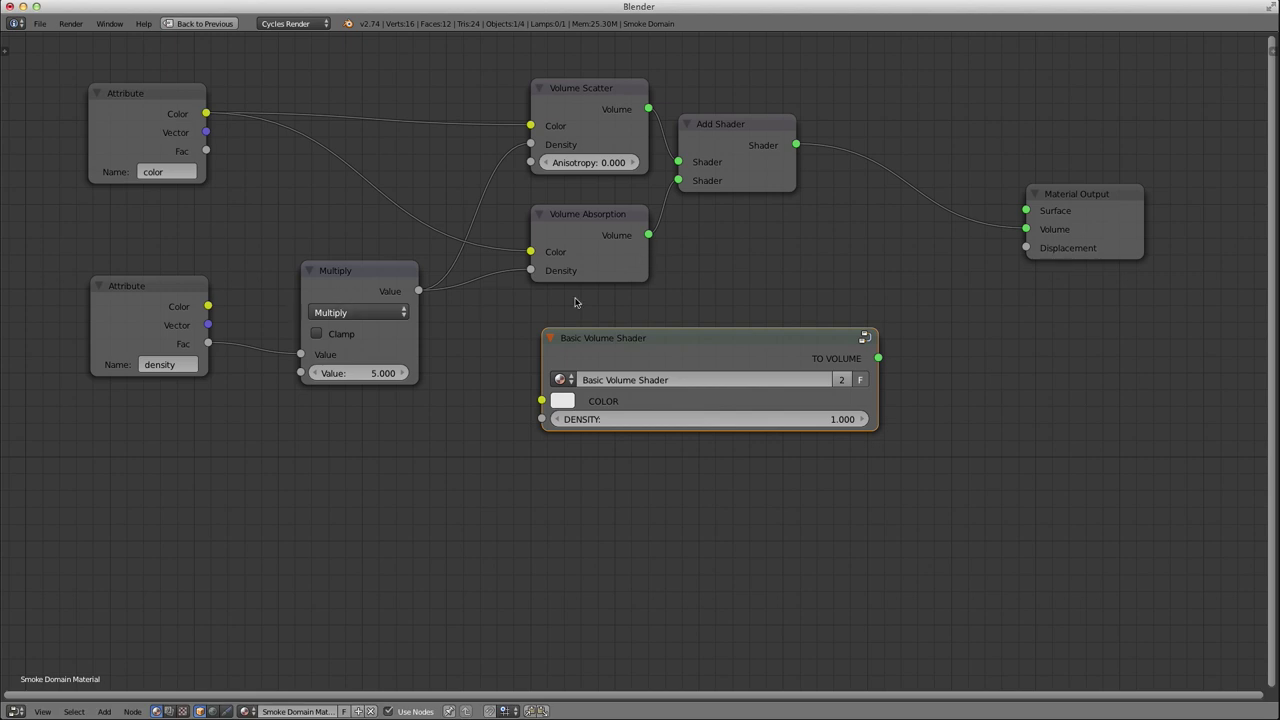
key(ctrl+Up)
scroll(603, 303, down, 3)
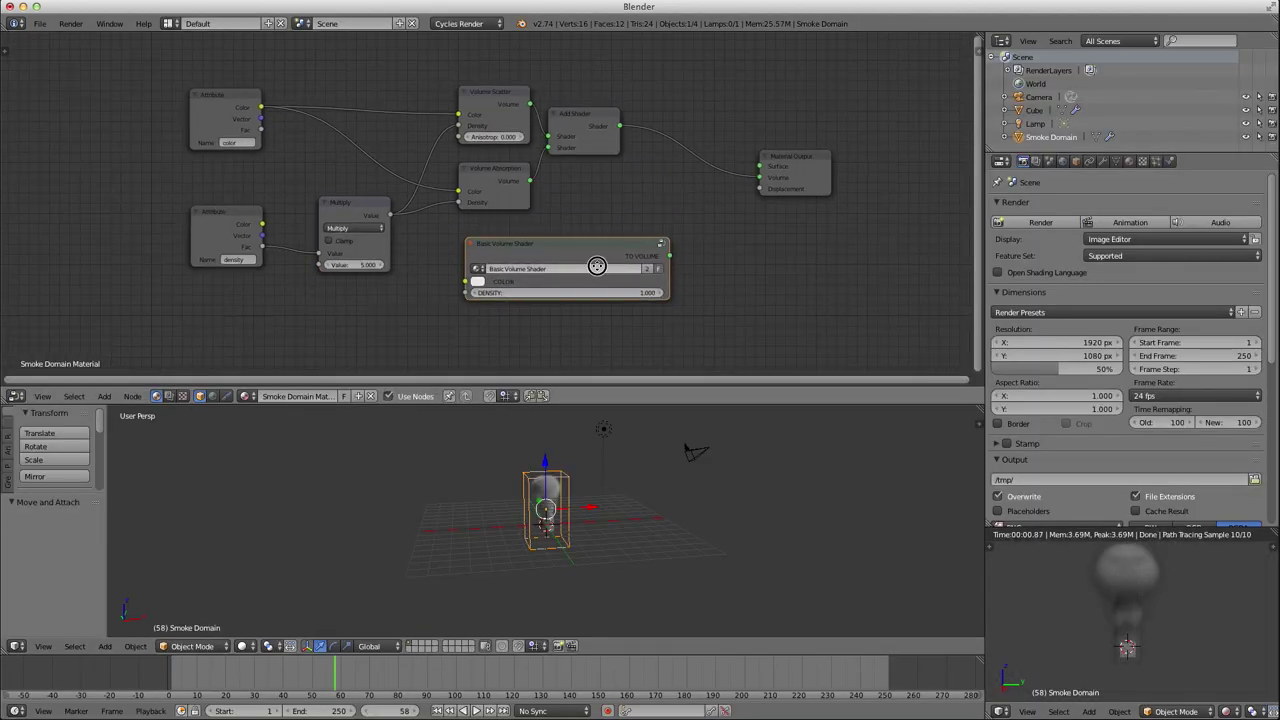
drag(566, 252, 565, 243)
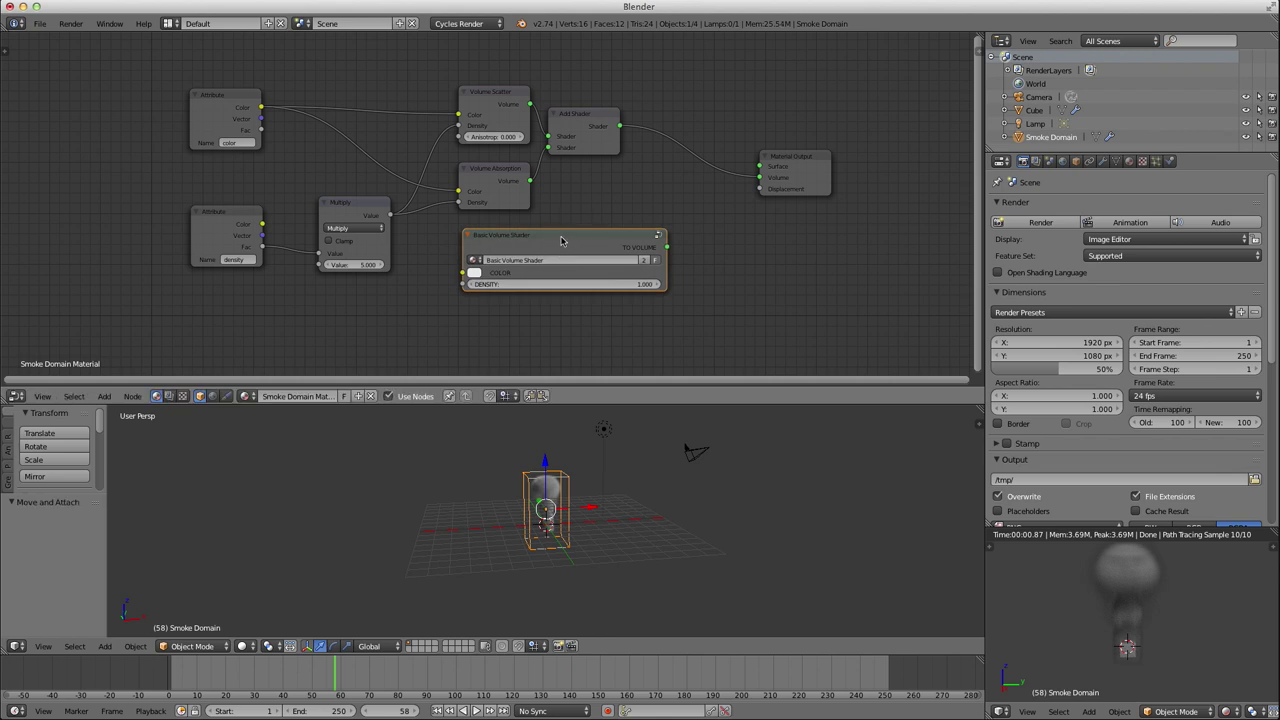
drag(561, 240, 558, 249)
Link Multiply's Value to the group's DENSITY input, and move Multiply and the density Attribute lower beside the group.
click(578, 257)
drag(391, 214, 360, 258)
drag(231, 233, 226, 275)
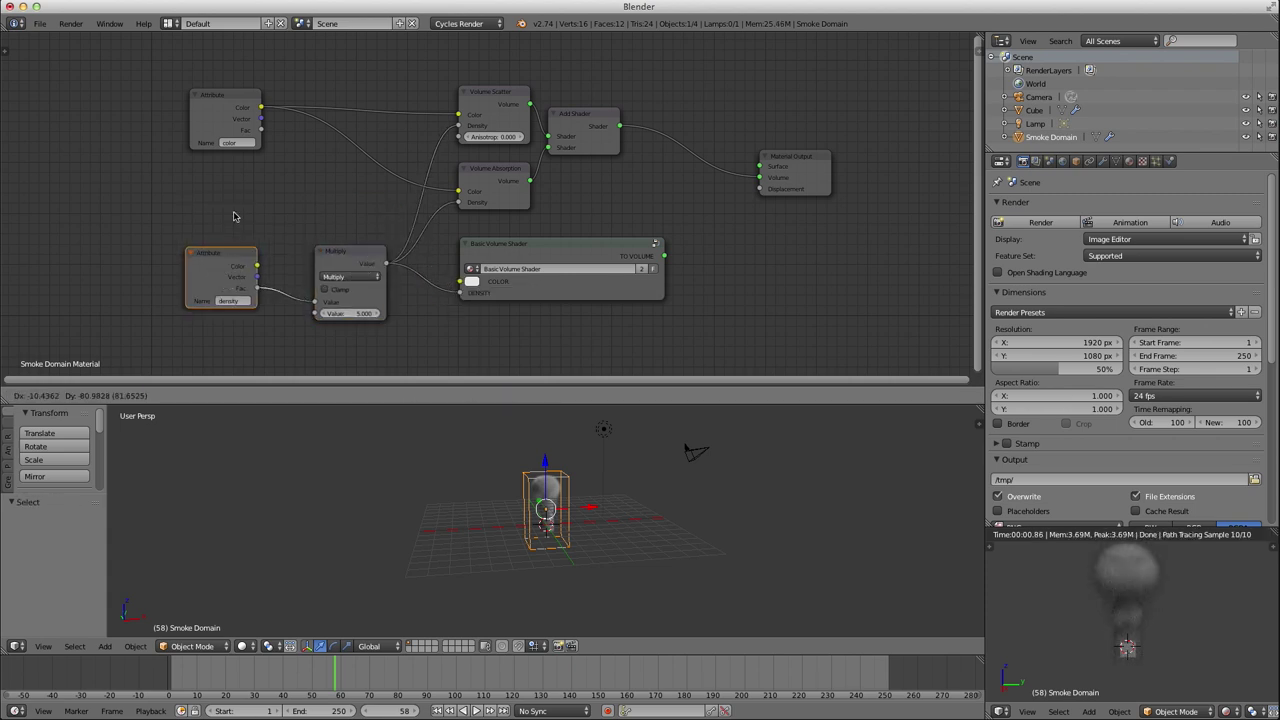
Link the color Attribute's Color to the group's COLOR input and the group's TO VOLUME output to Material Output's Volume.
drag(261, 108, 460, 281)
click(505, 177)
drag(665, 257, 760, 177)
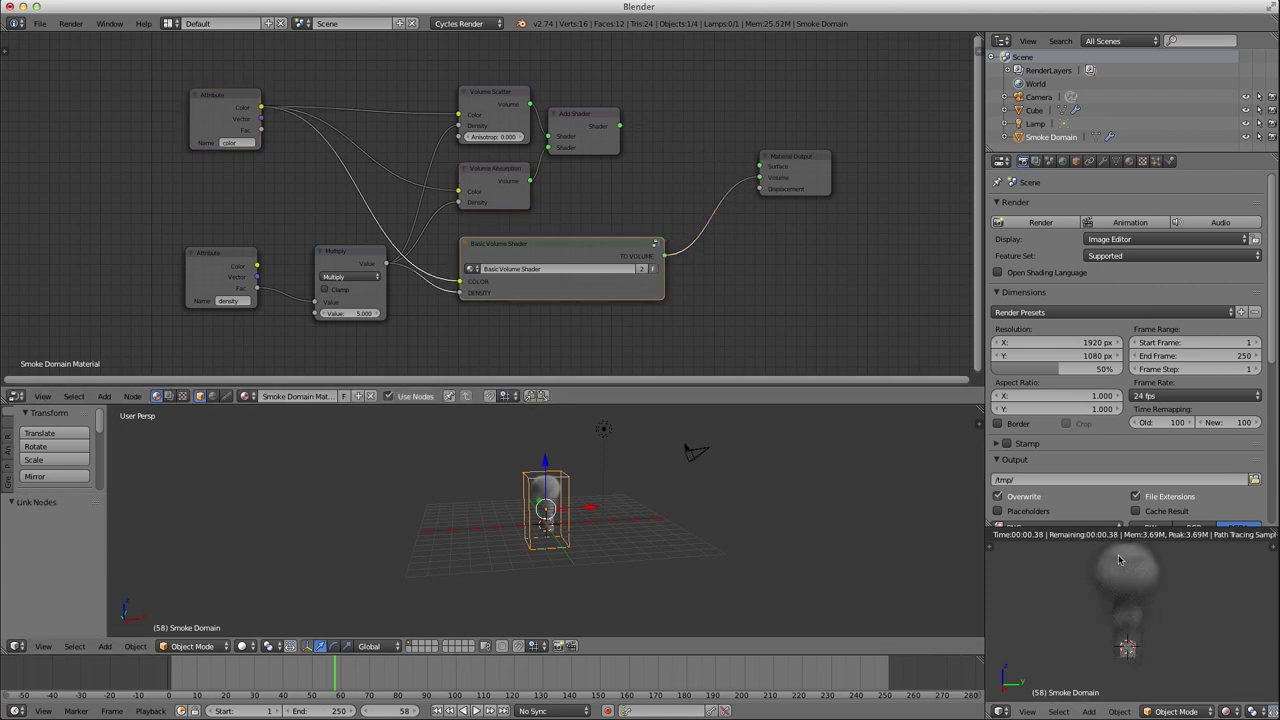
Delete the Volume Scatter, Volume Absorption and Add Shader nodes replaced by the group.
click(496, 110)
shift+click(503, 171)
shift+right_click(588, 132)
key(x)
Arrange the color Attribute, density Attribute, Basic Volume Shader group and Material Output compactly in the node tree.
right_click(251, 147)
drag(224, 123, 340, 200)
click(531, 245)
key(g)
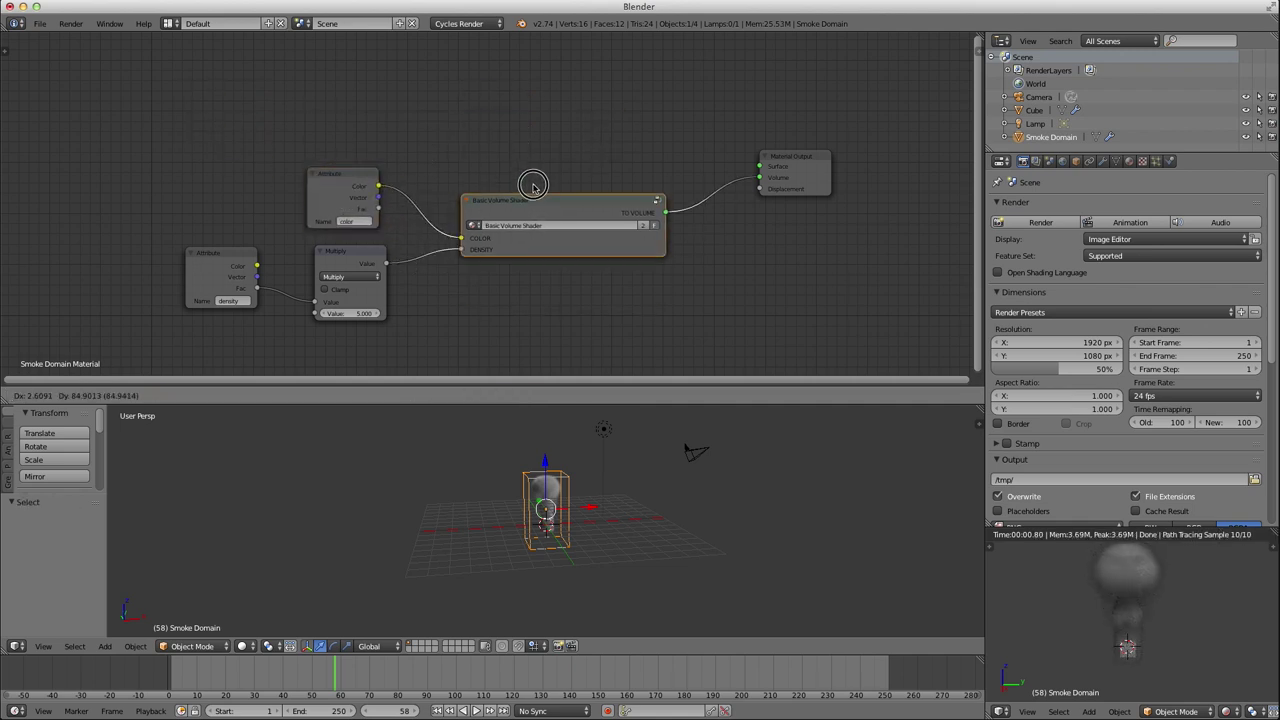
click(523, 163)
right_drag(794, 162, 797, 173)
right_drag(205, 280, 233, 292)
key(Home)
right_click(462, 141)
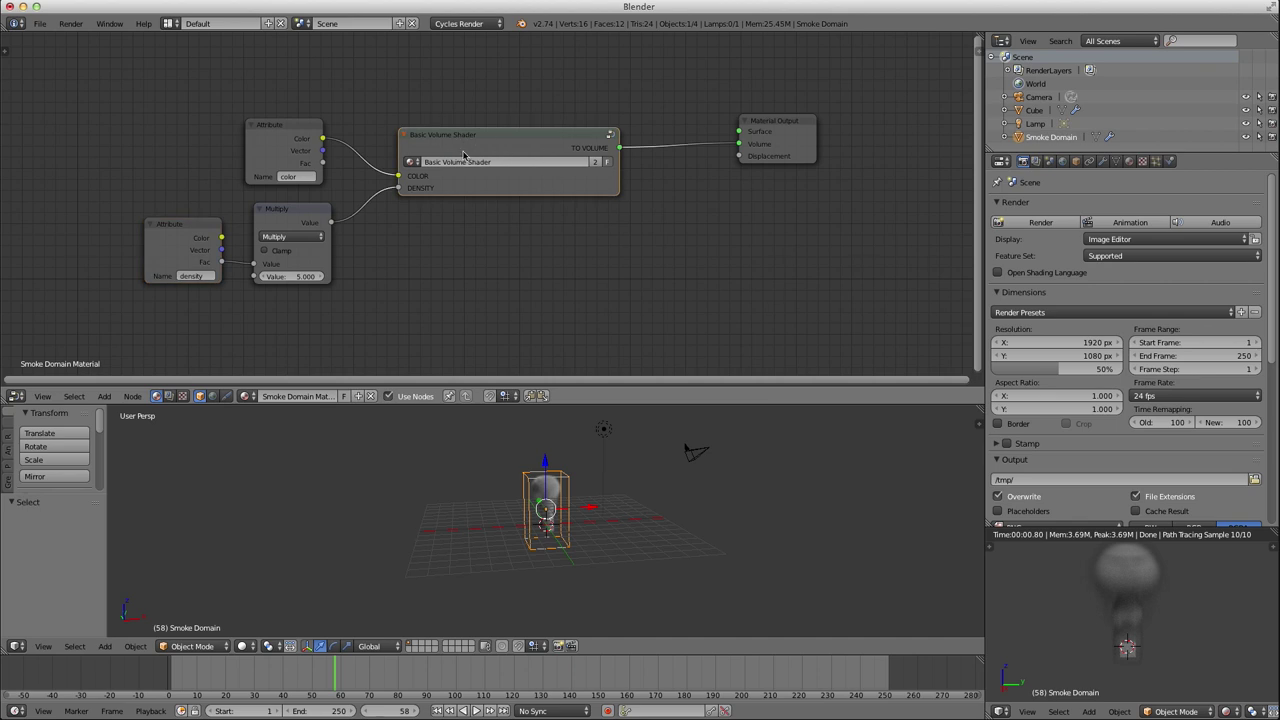
Examine the volume nodes inside the Basic Volume Shader group again and return to the main material tree.
key(Tab)
key(Tab)
key(a)
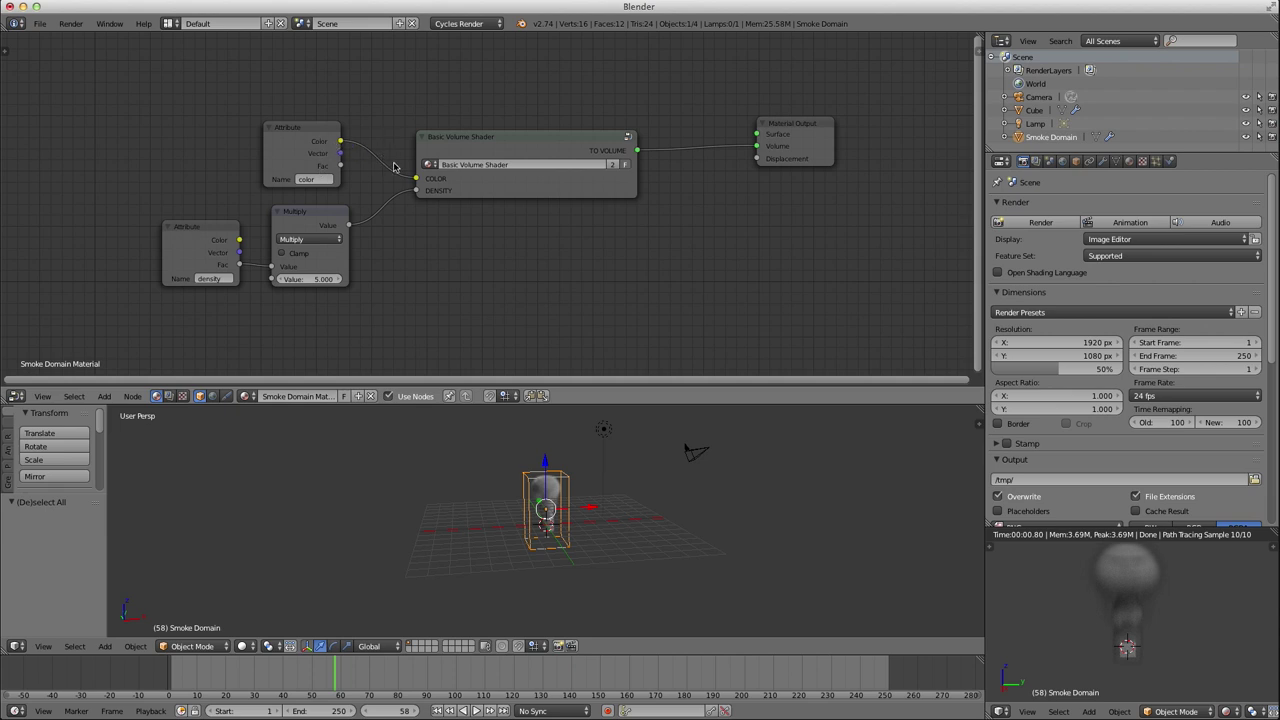
click(528, 141)
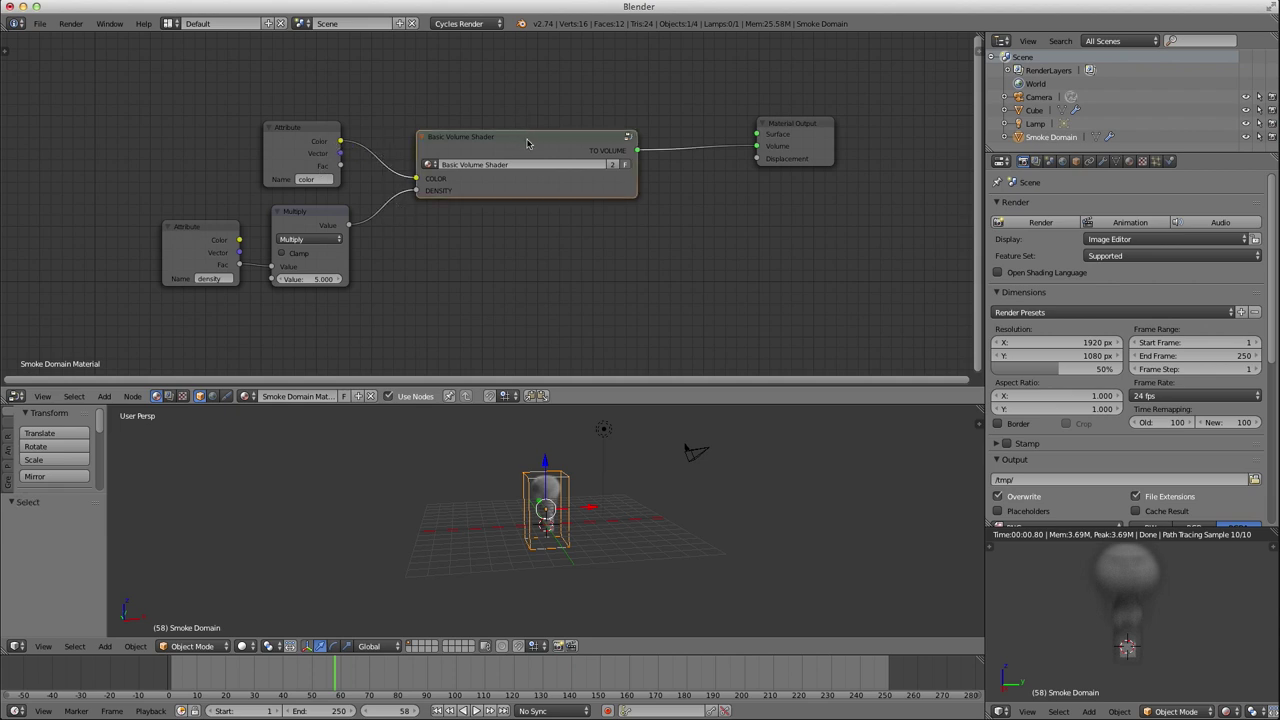
key(Tab)
key(Tab)
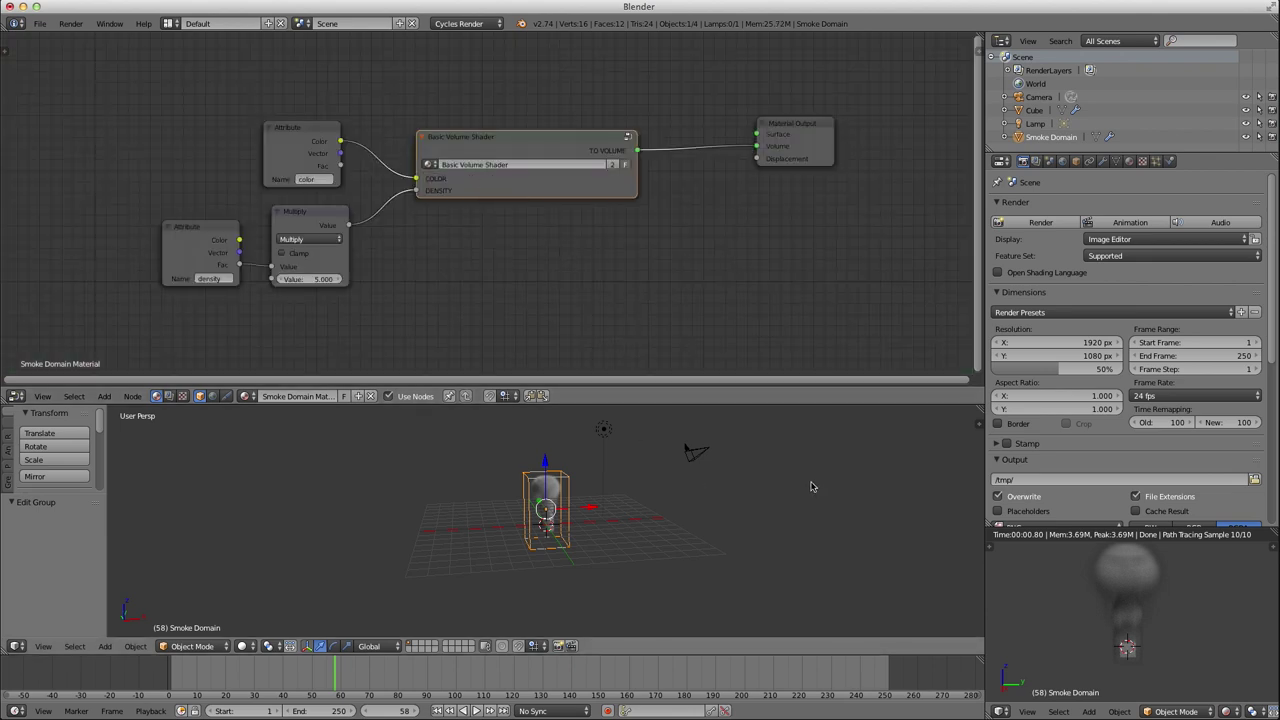
click(480, 150)
key(Tab)
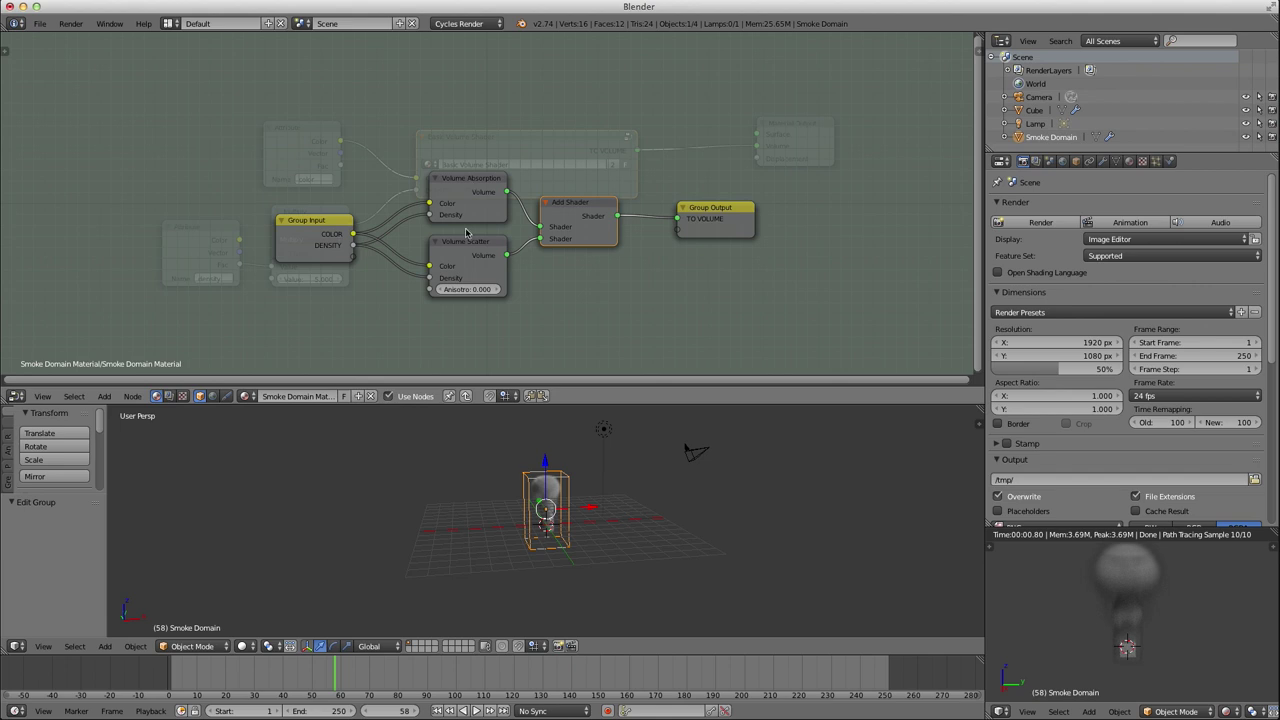
key(Tab)
Move Material Output slightly lower and add a Diffuse BSDF node below the Basic Volume Shader group.
drag(776, 143, 796, 187)
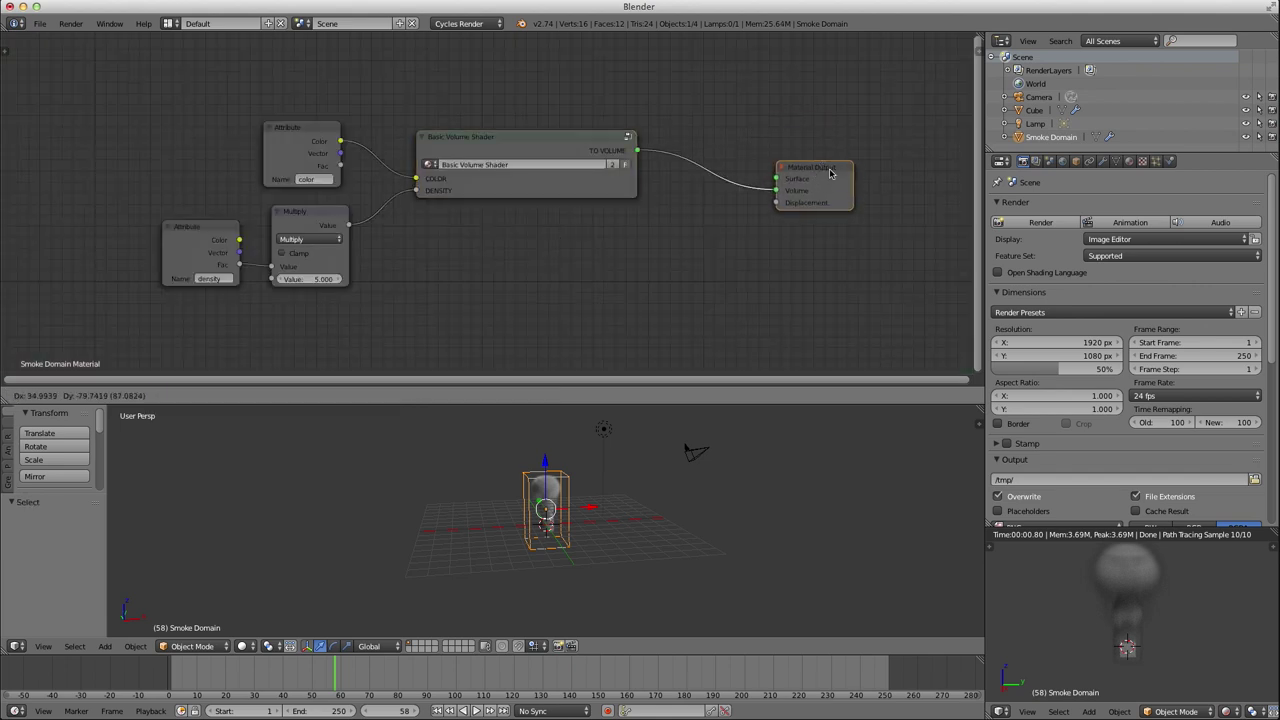
key(shift+a)
mouse_move(603, 275)
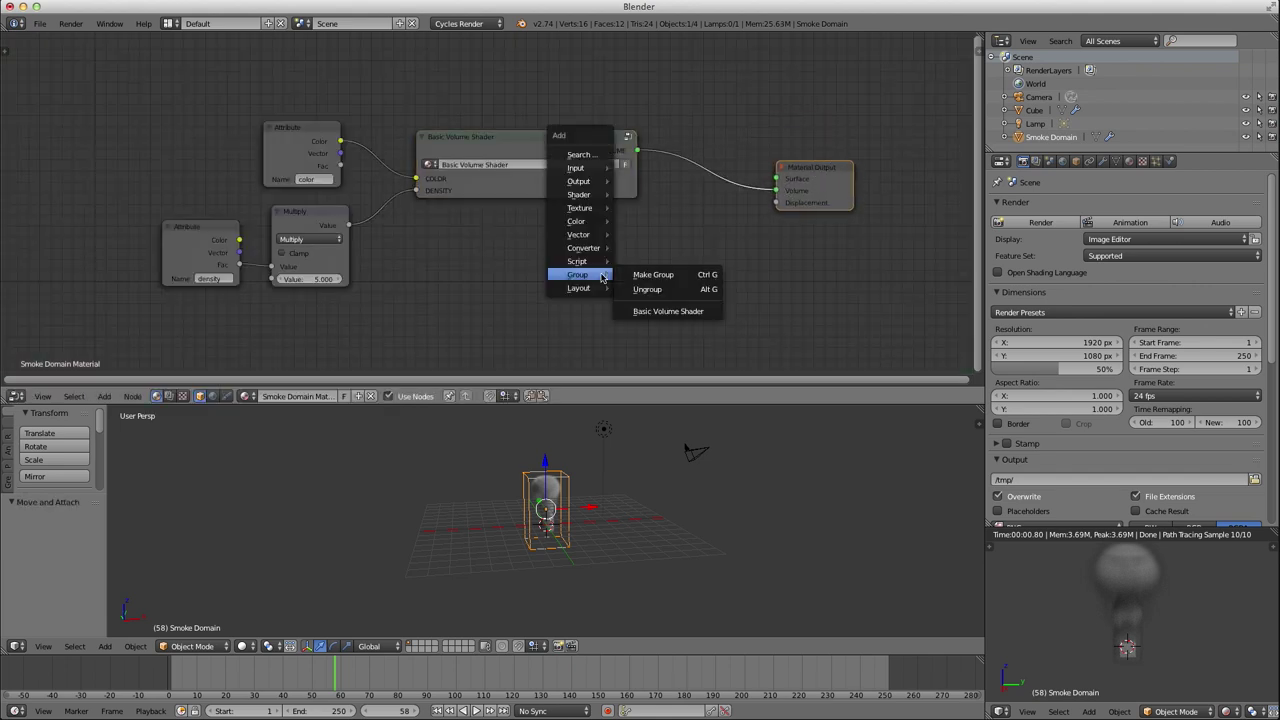
mouse_move(576, 186)
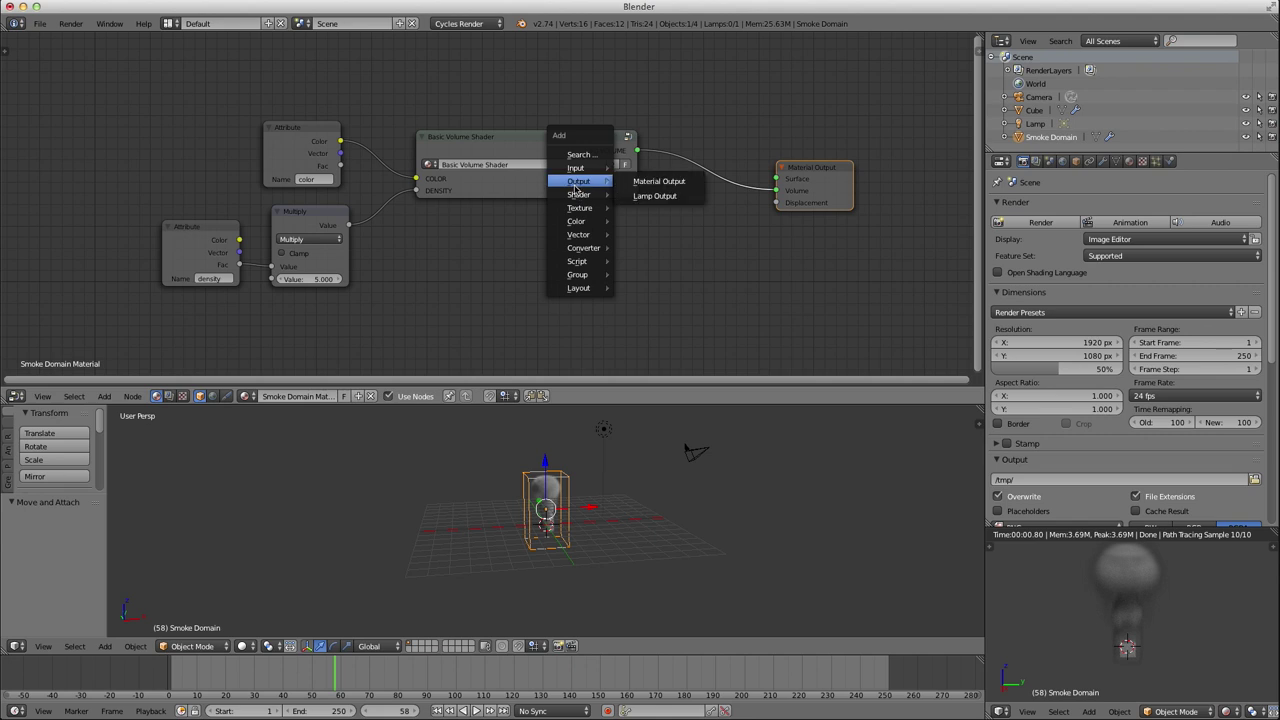
click(652, 223)
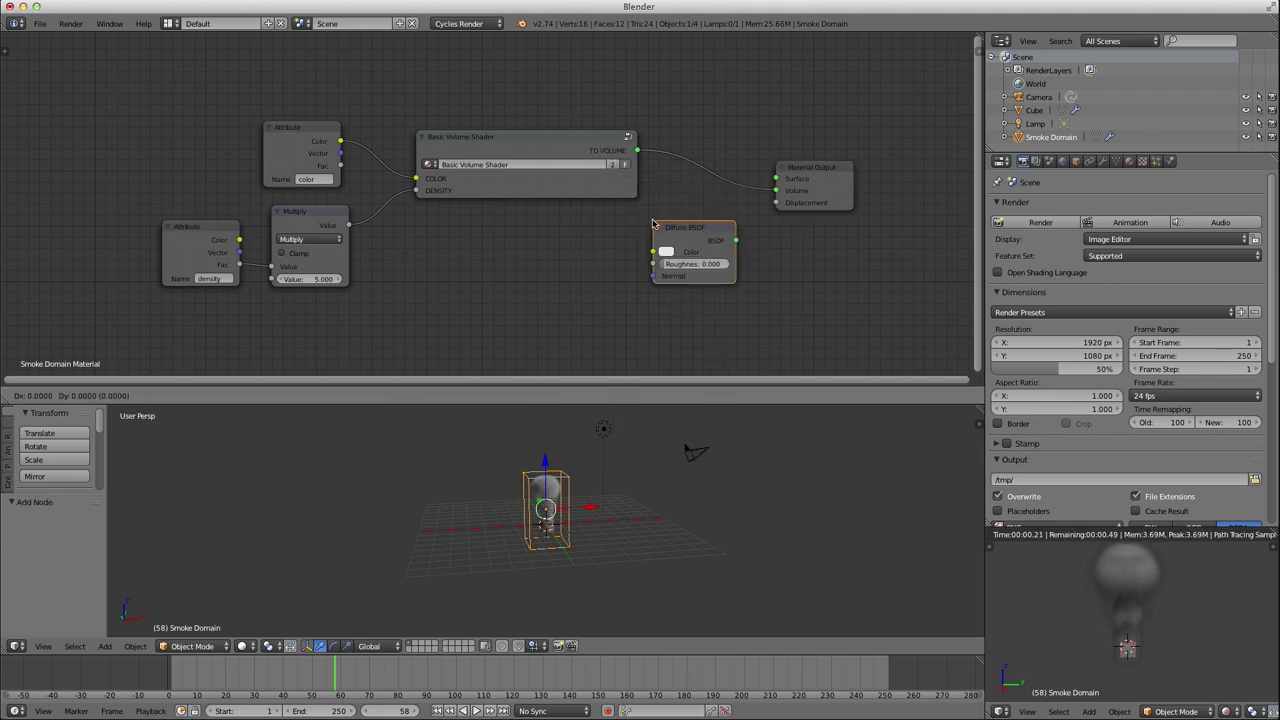
click(547, 245)
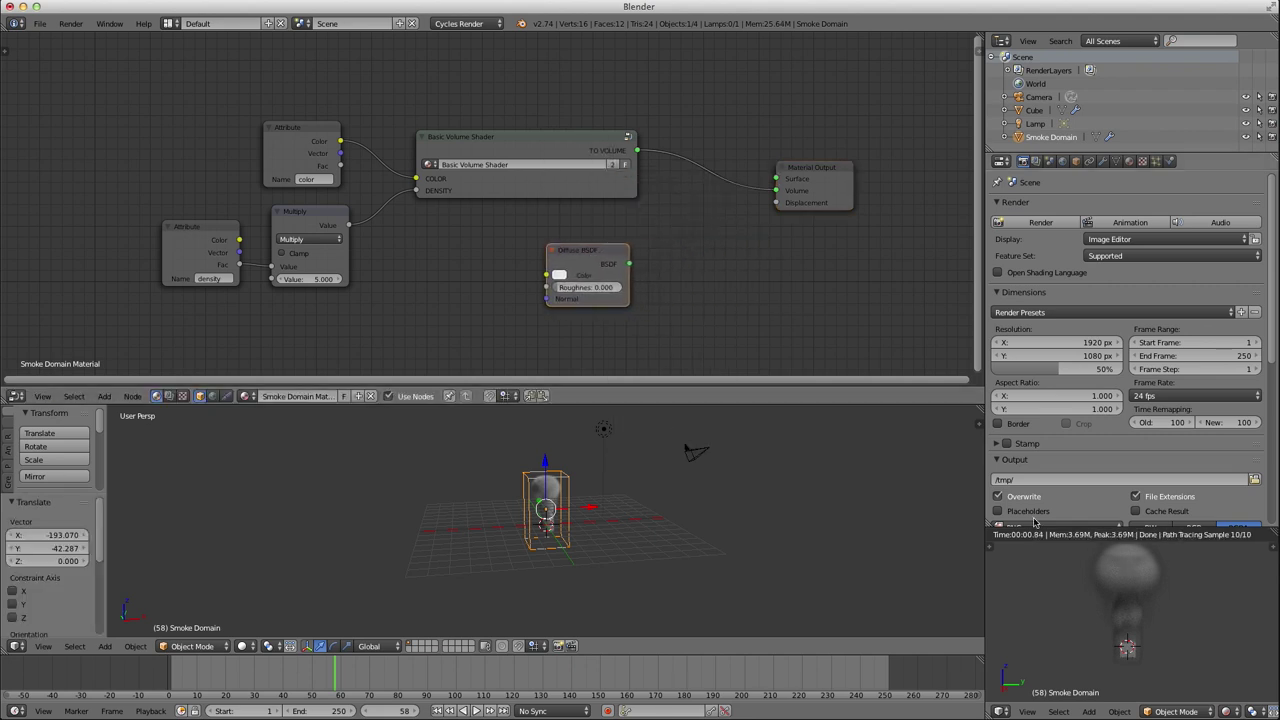
Rename the Cube object to Smoke_Flow and check the smoke physics settings of Smoke_Flow and Smoke Domain.
click(1038, 111)
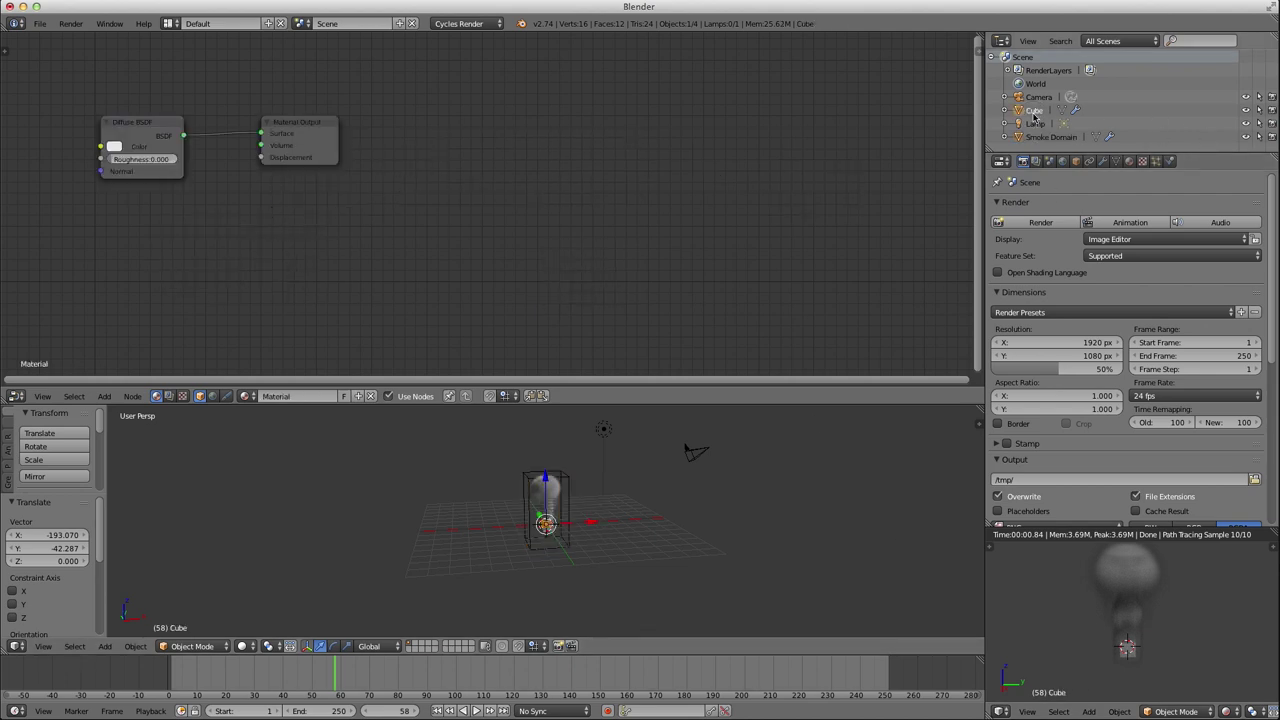
double_click(1034, 111)
text(Smoke)
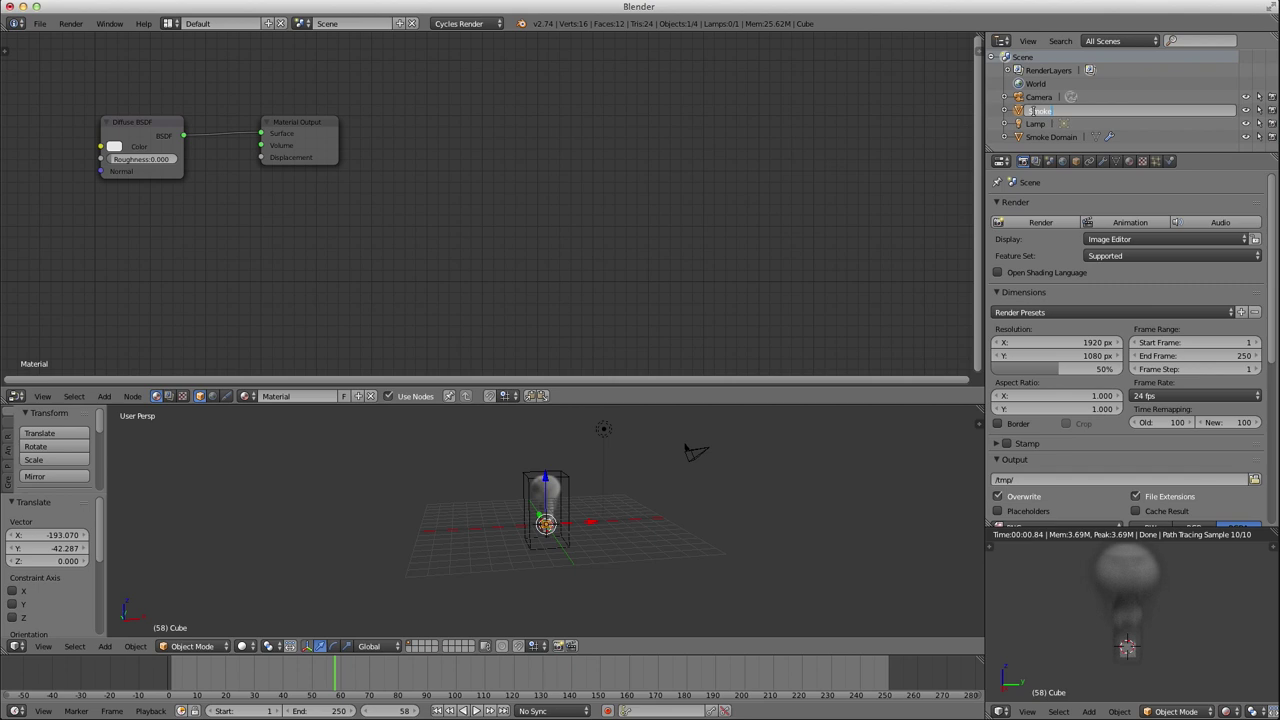
text(oke_Flow)
key(Return)
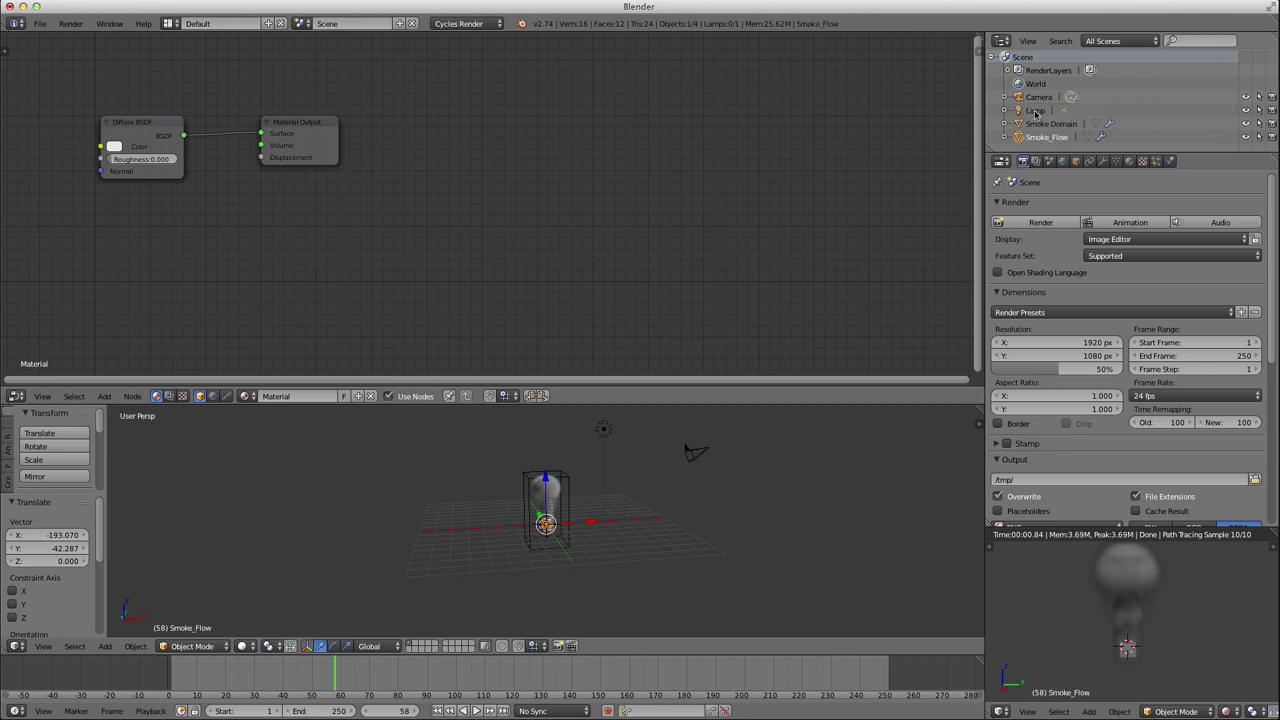
click(1170, 161)
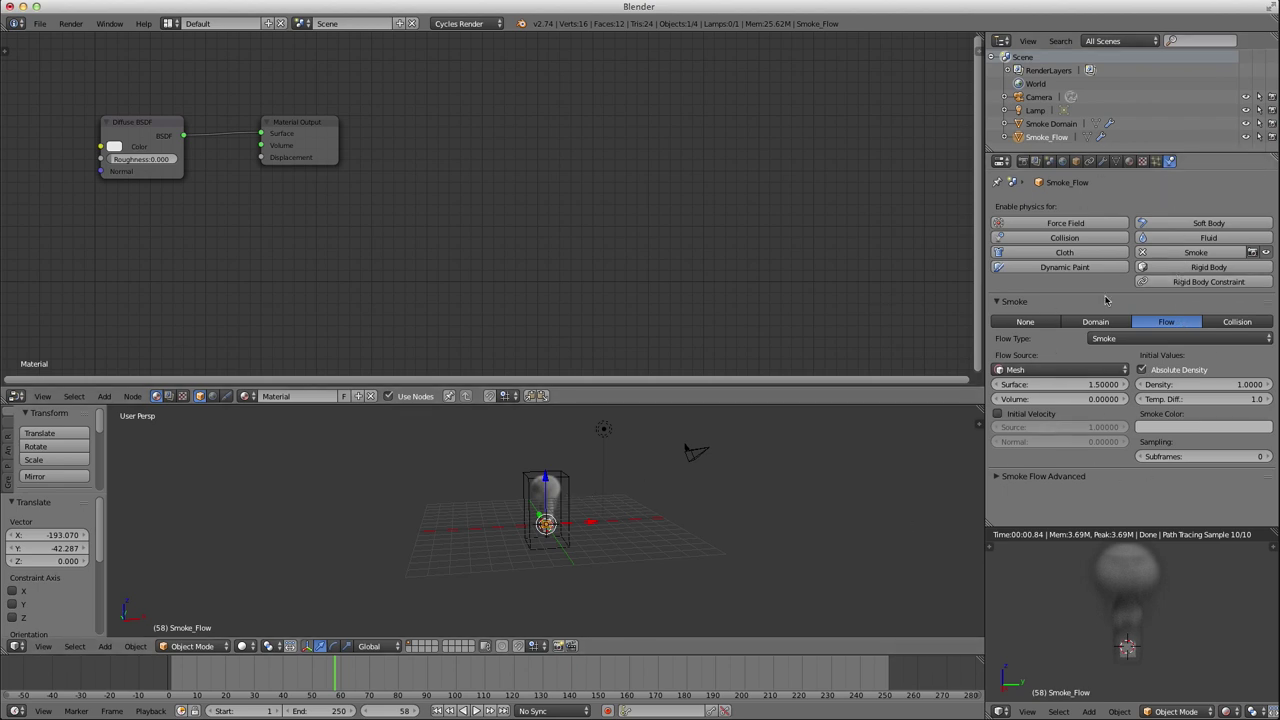
right_click(566, 482)
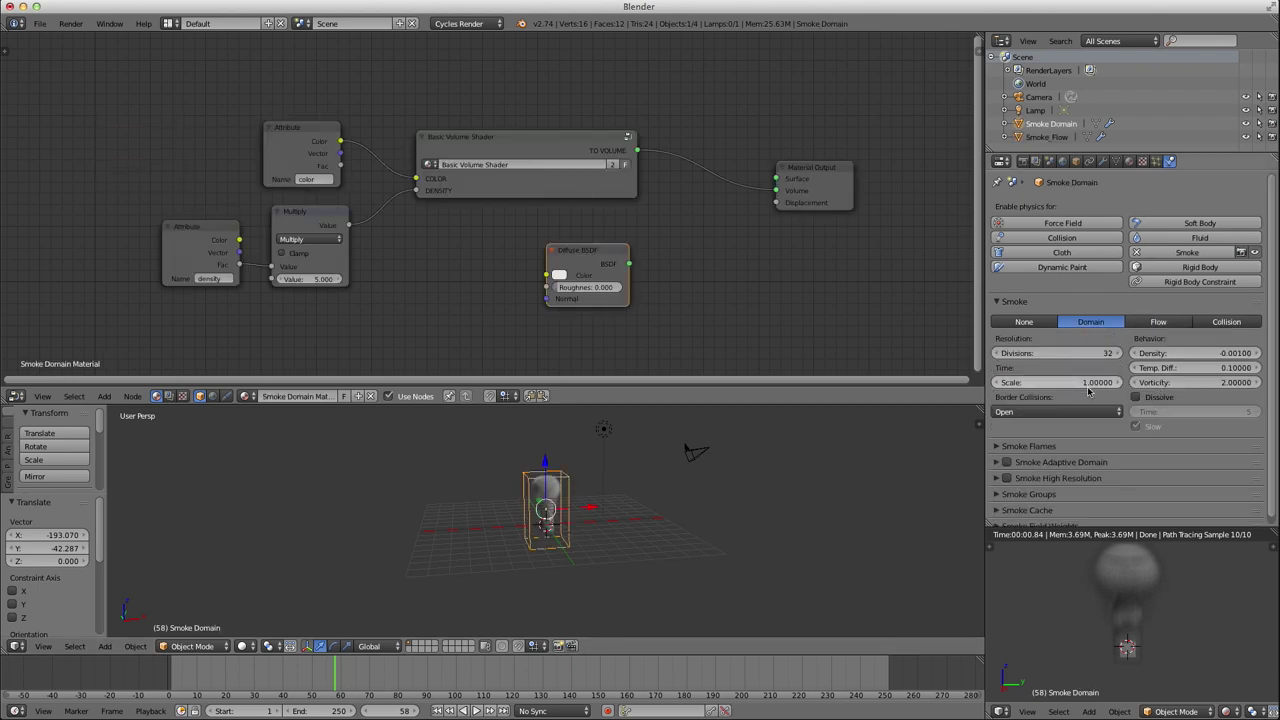
Collapse the Dimensions and Output sections of the render settings and keep the Film section expanded.
click(1022, 163)
scroll(1029, 429, down, 5)
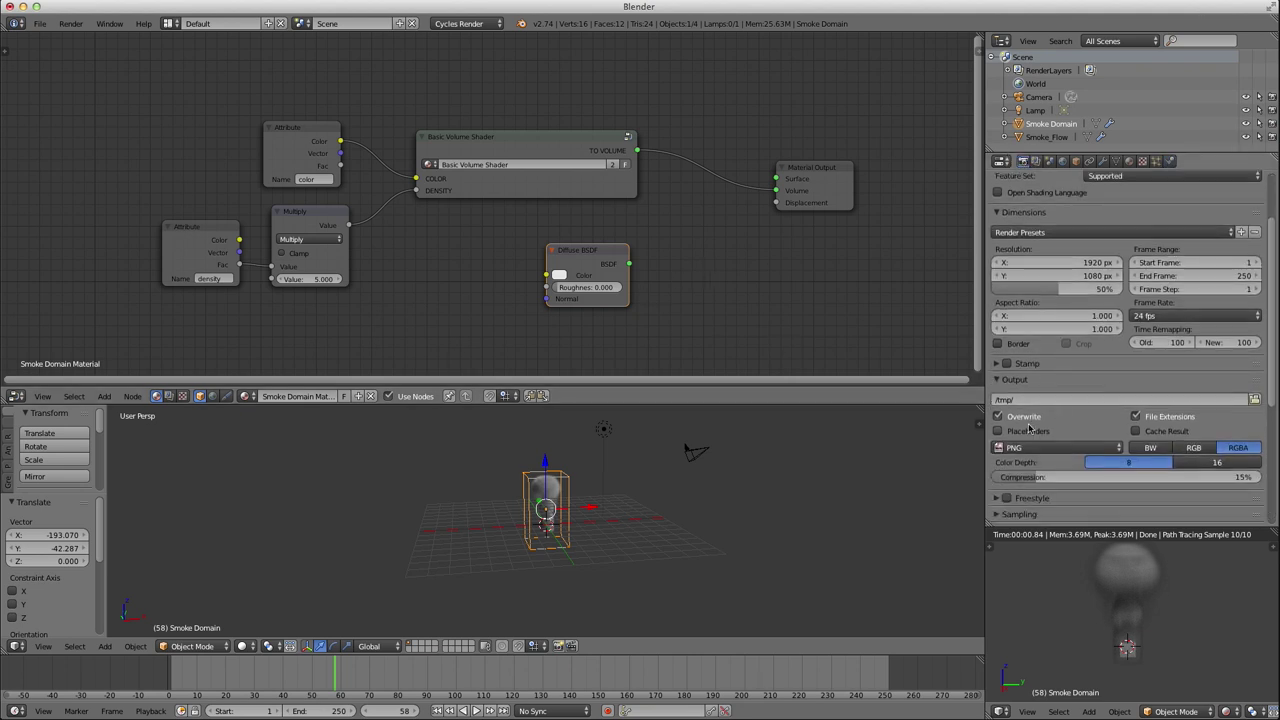
click(1019, 379)
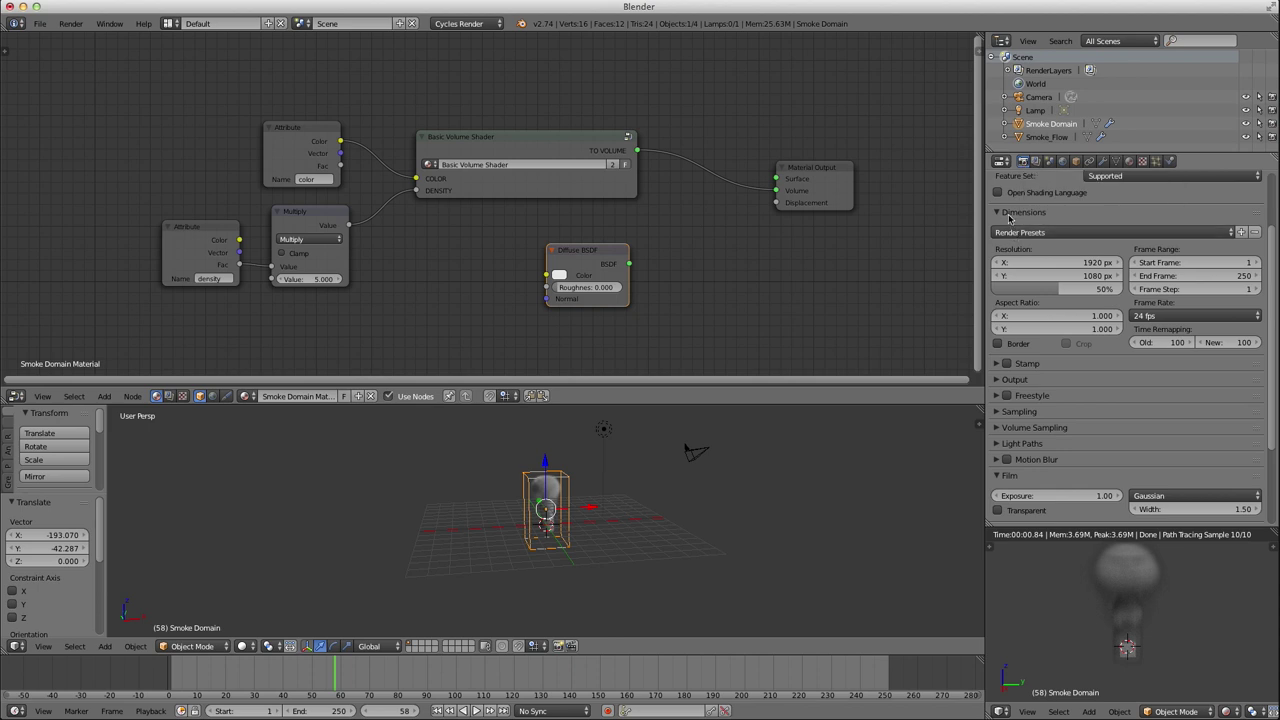
click(1010, 212)
click(1018, 346)
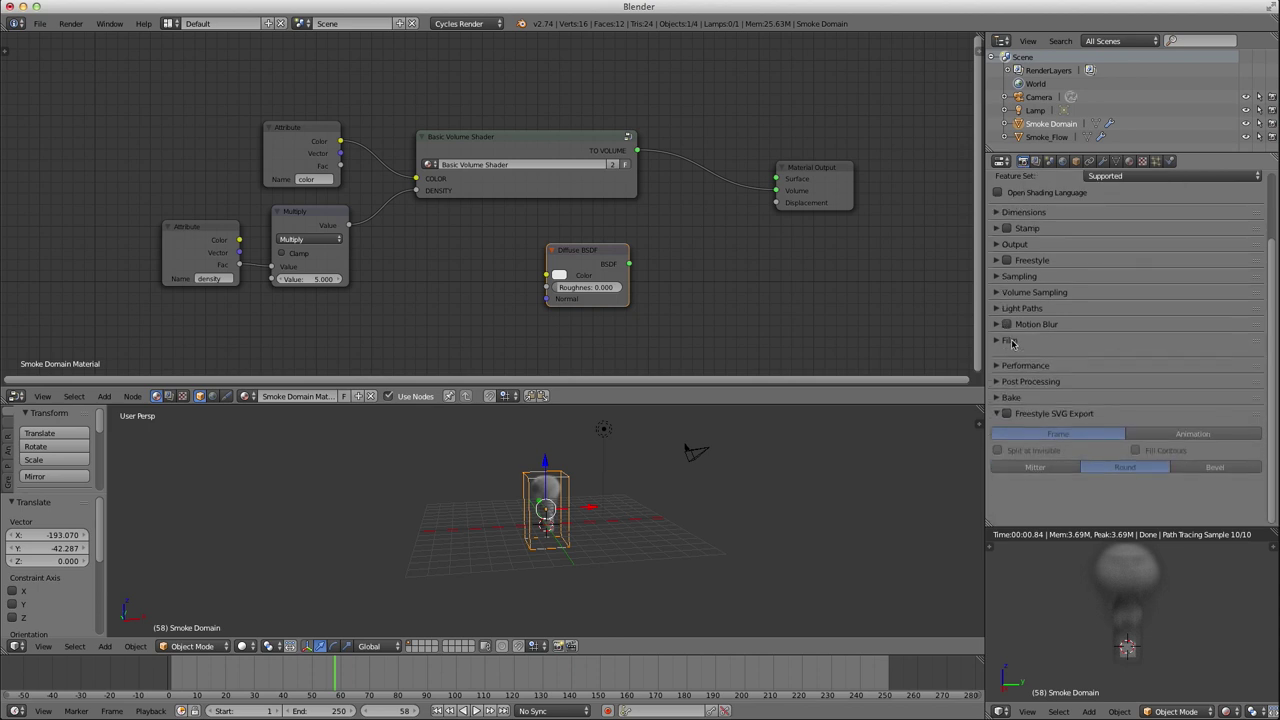
click(1010, 346)
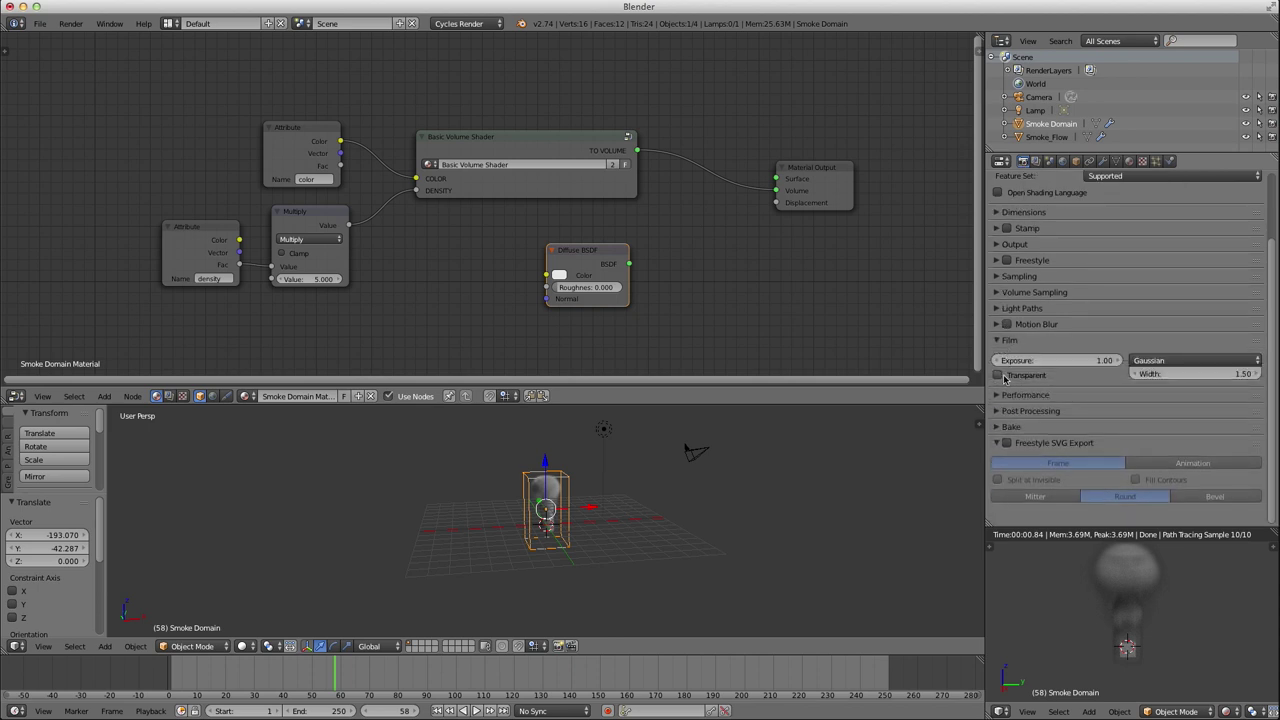
Try the transparent film background in the rendered preview and turn it back off.
click(998, 375)
middle_drag(1118, 586, 1135, 610)
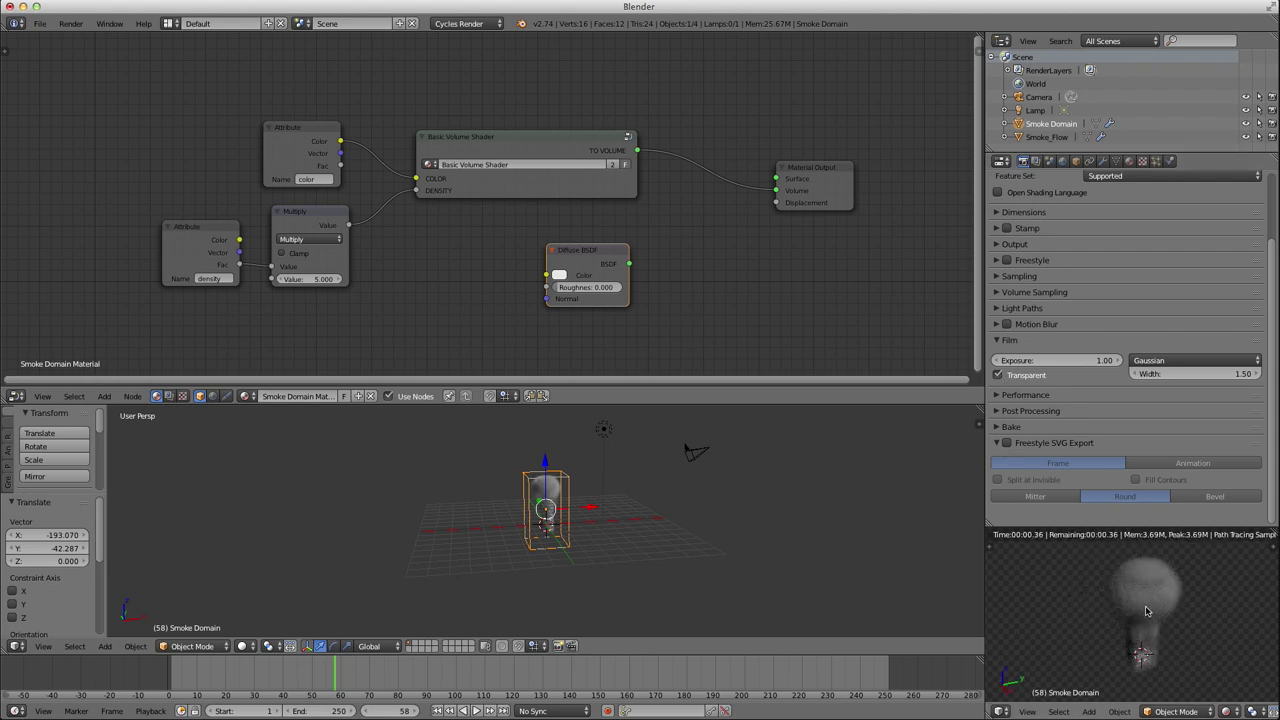
click(998, 375)
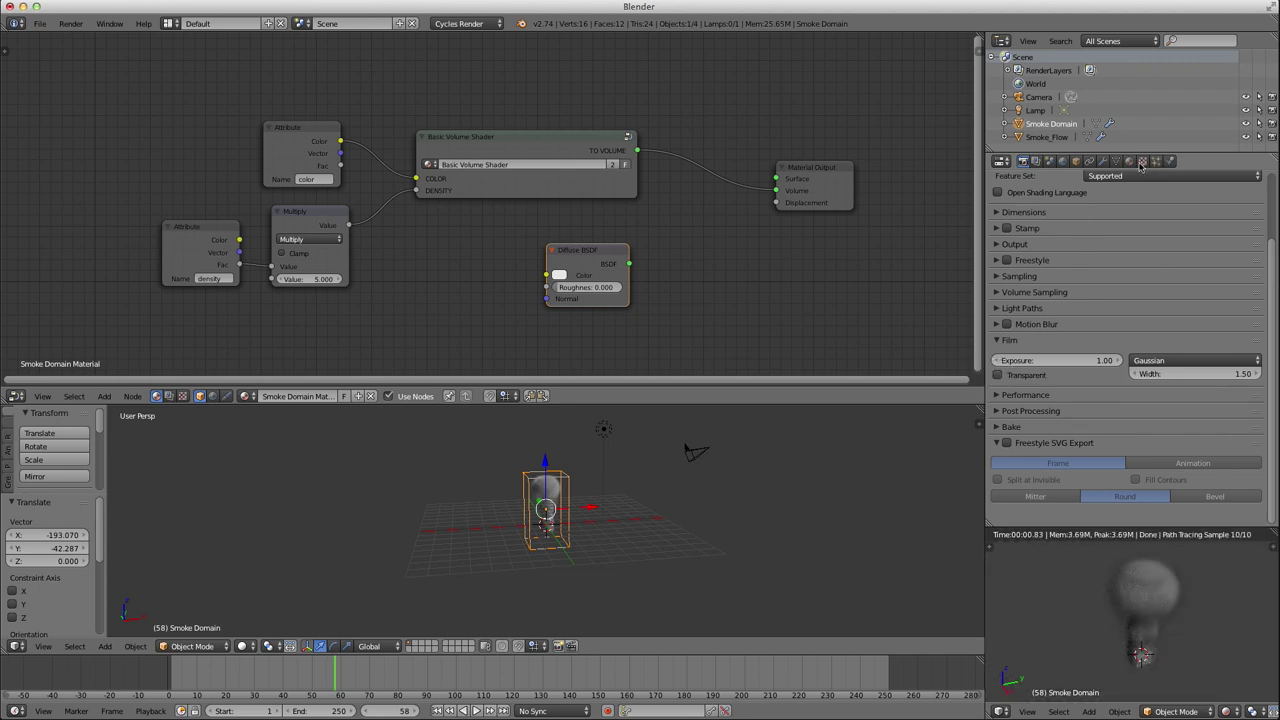
Set the World surface color to black and enable the transparent film background.
click(1062, 162)
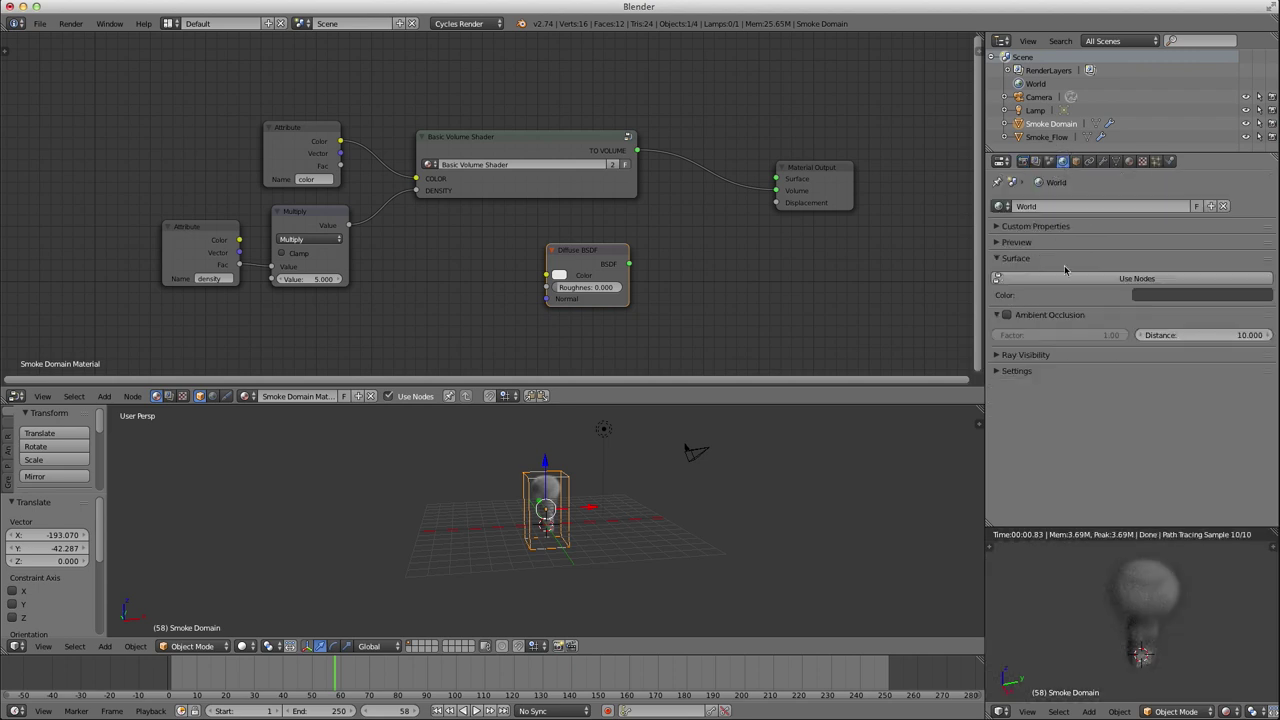
click(1178, 298)
click(1262, 208)
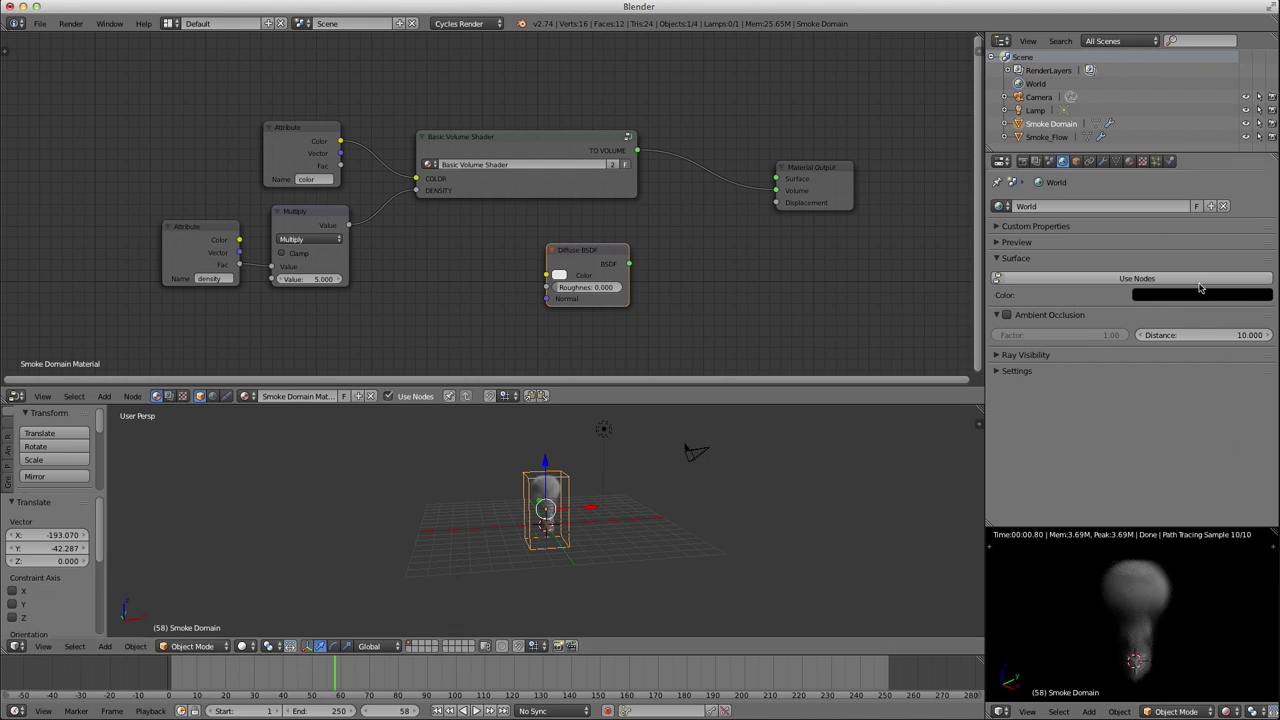
click(1022, 161)
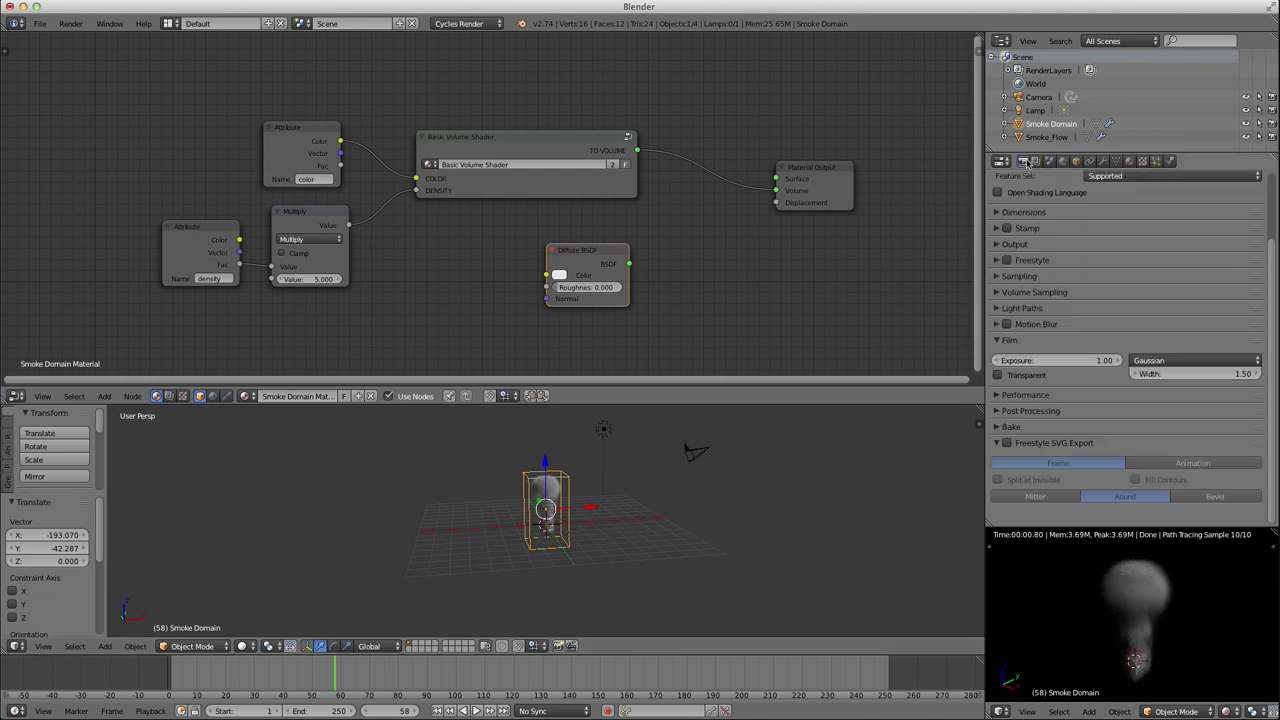
click(999, 375)
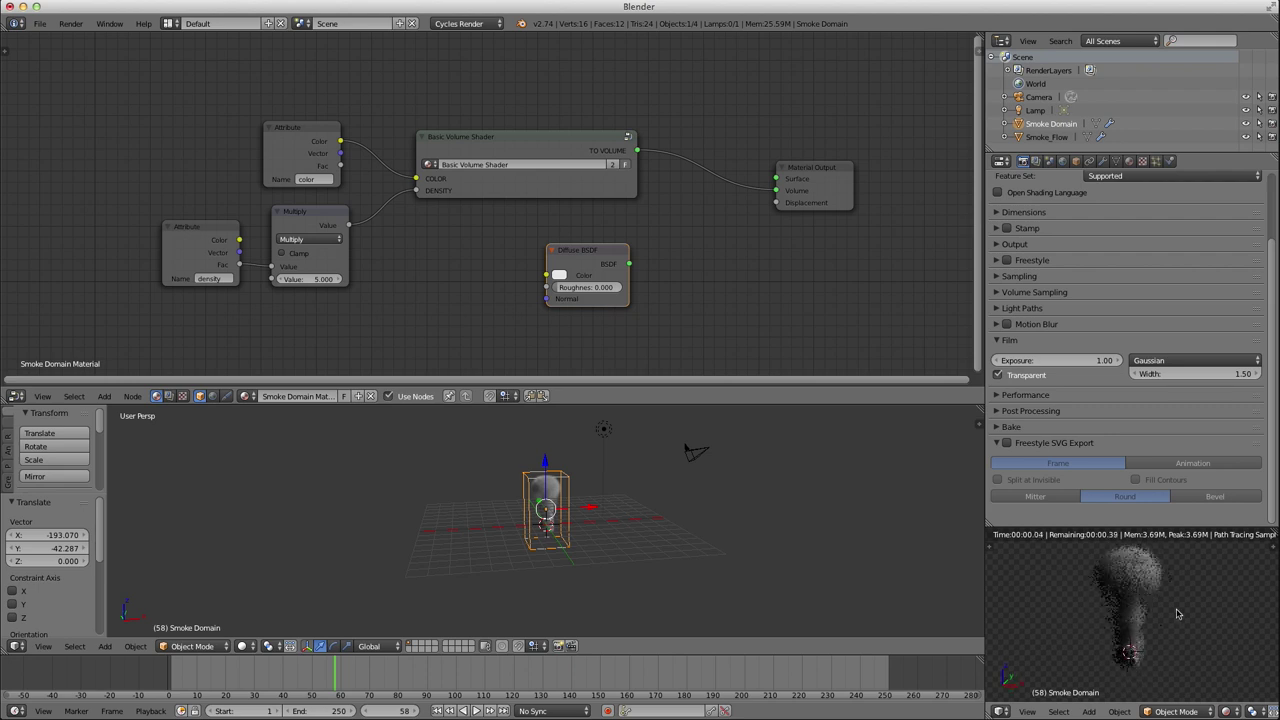
Hide the Smoke_Flow object in the viewport and select Smoke Domain.
right_click(547, 530)
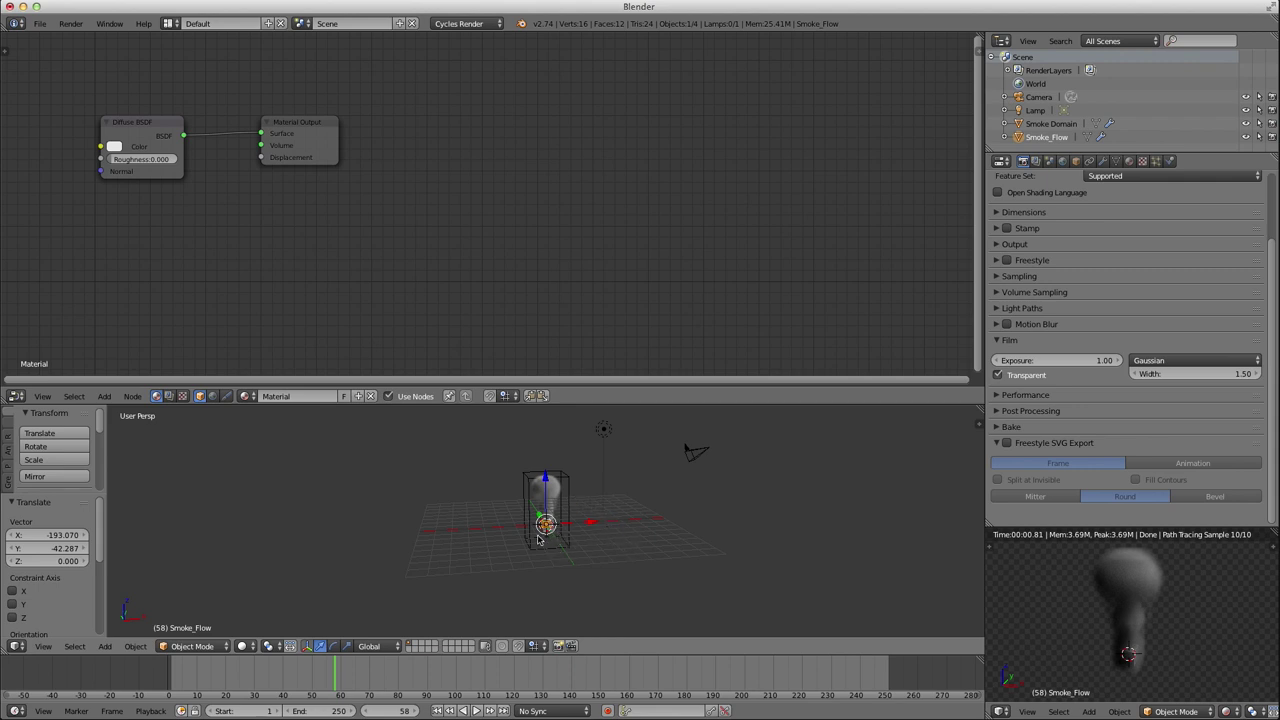
click(1245, 139)
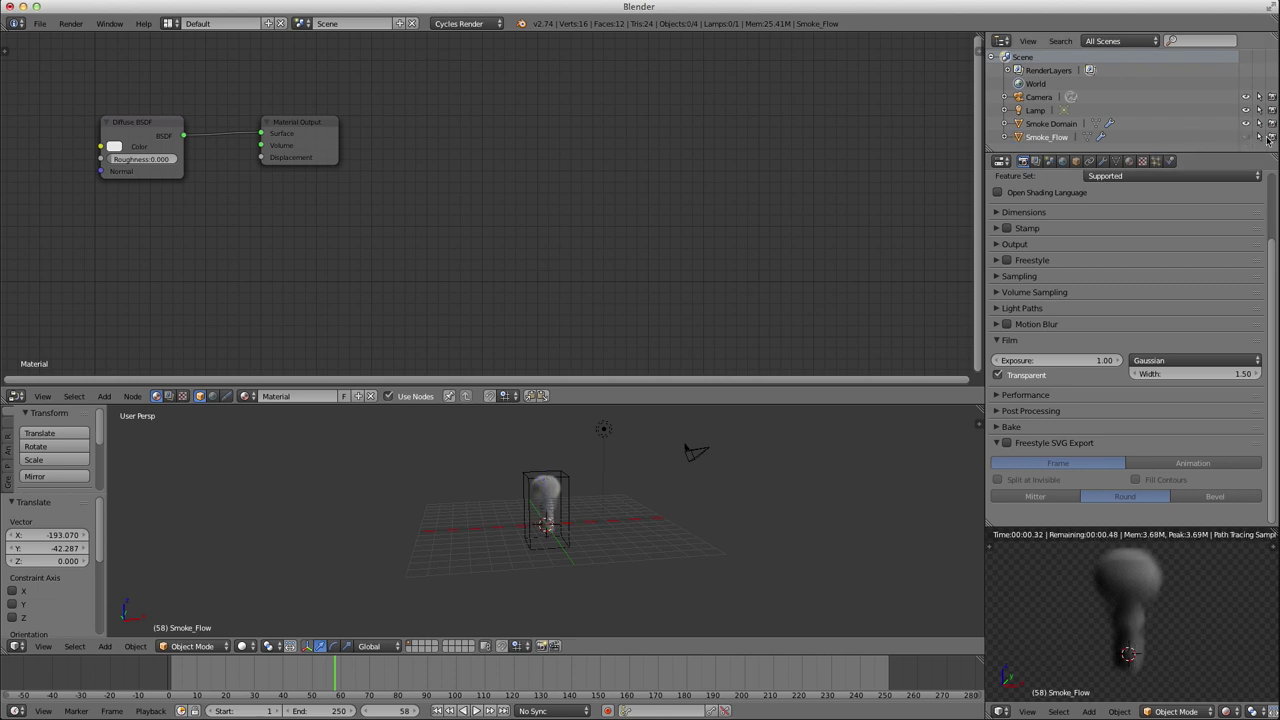
shift+middle_drag(548, 505, 588, 546)
scroll(573, 529, up, 3)
right_click(575, 497)
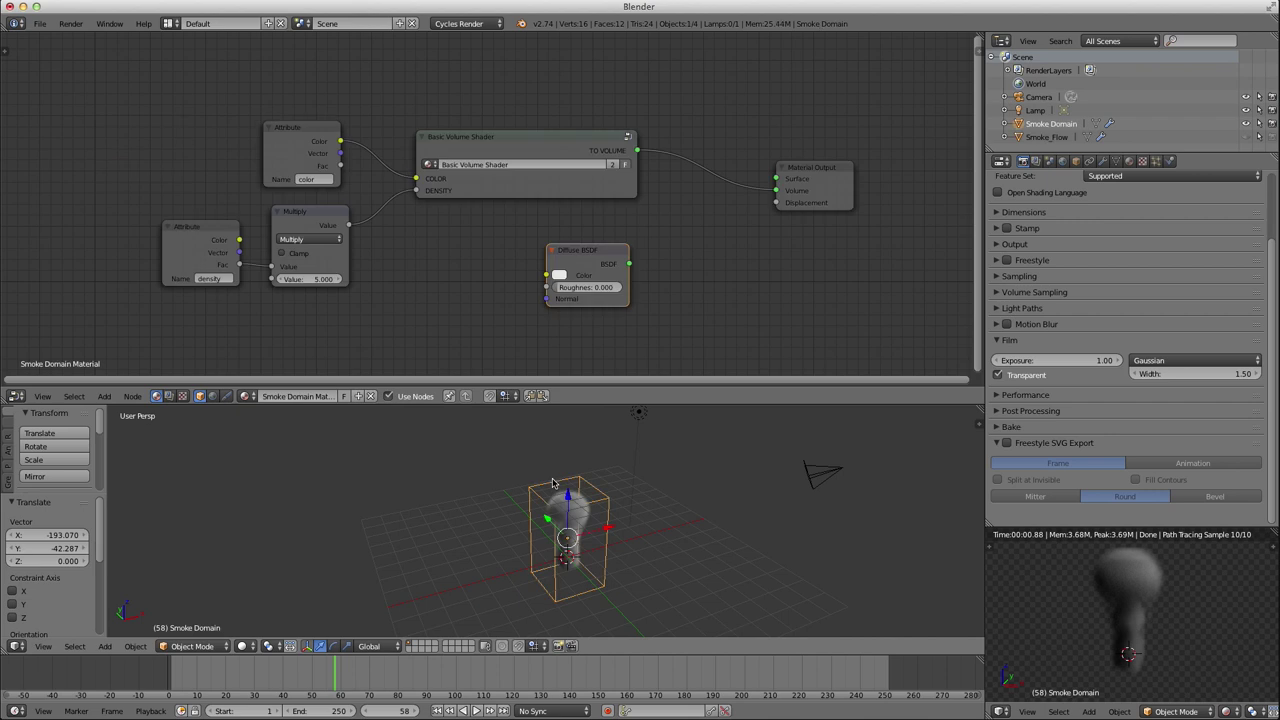
Link the Diffuse BSDF output to Material Output's Volume input and switch the node's type to Glossy BSDF.
drag(597, 252, 776, 191)
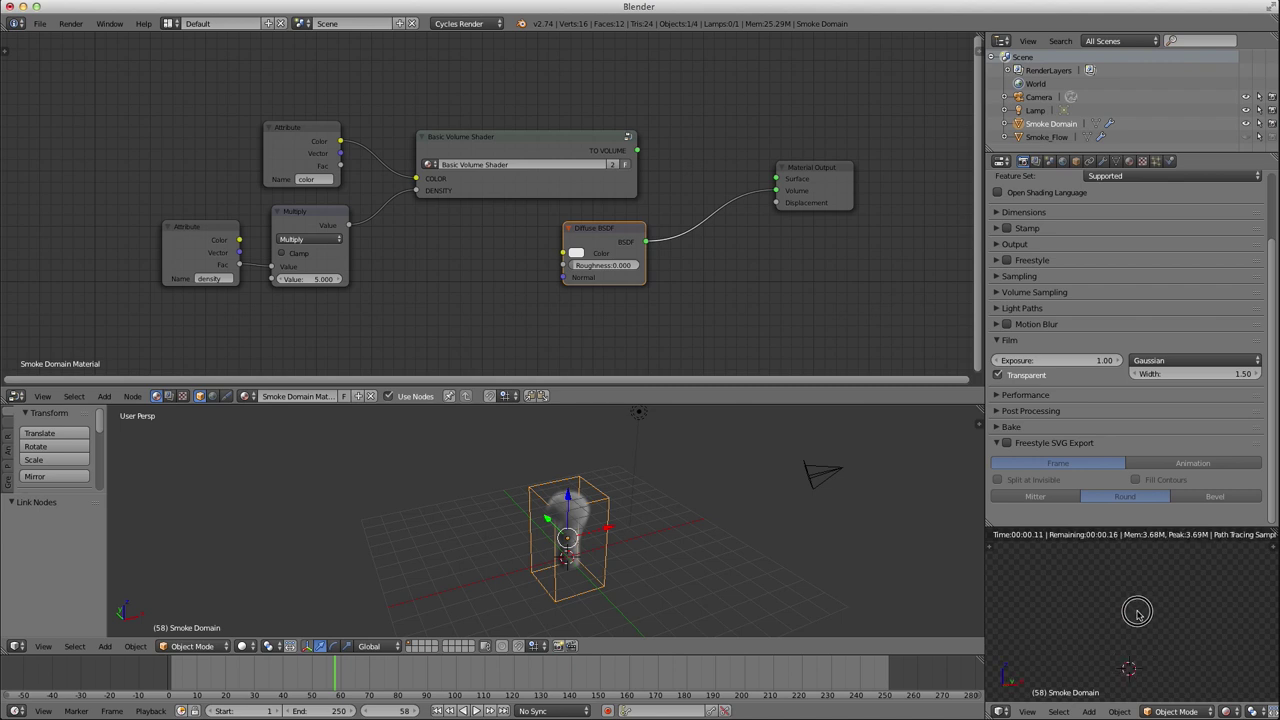
click(615, 237)
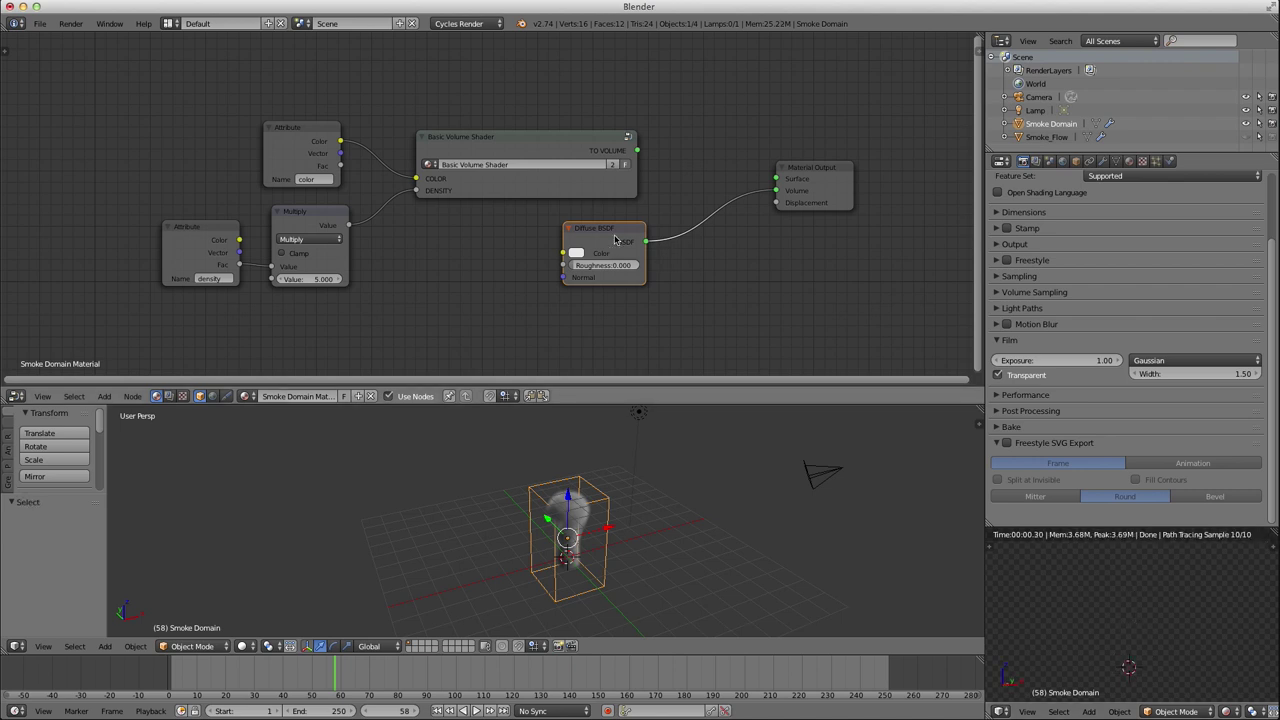
key(shift+s)
mouse_move(590, 268)
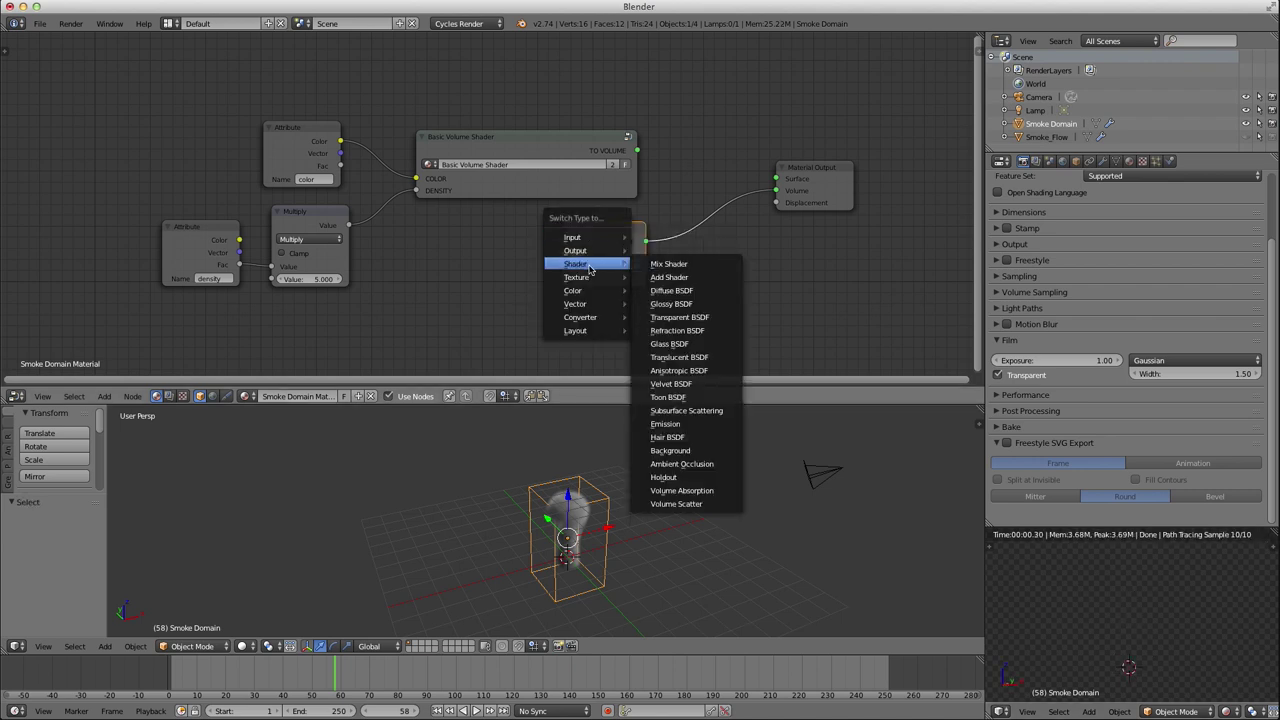
click(702, 304)
Switch the shader node feeding Material Output's Volume to Emission.
click(600, 240)
key(shift+s)
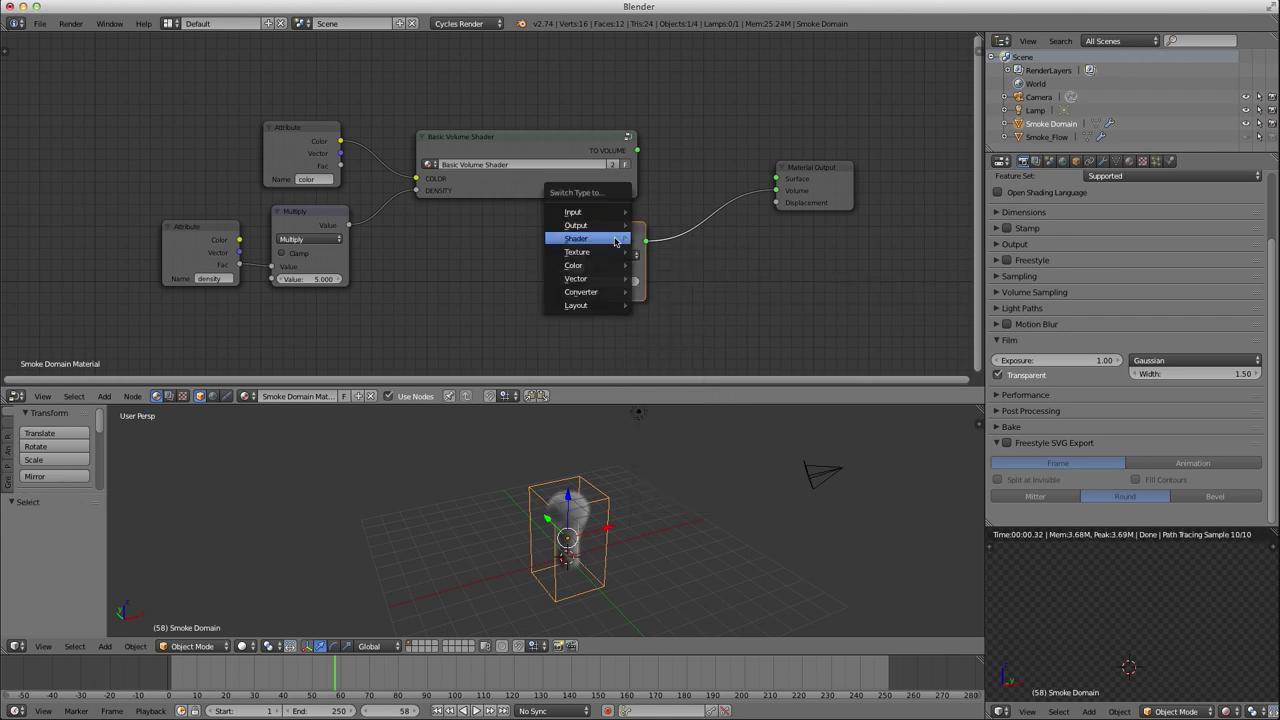
mouse_move(585, 238)
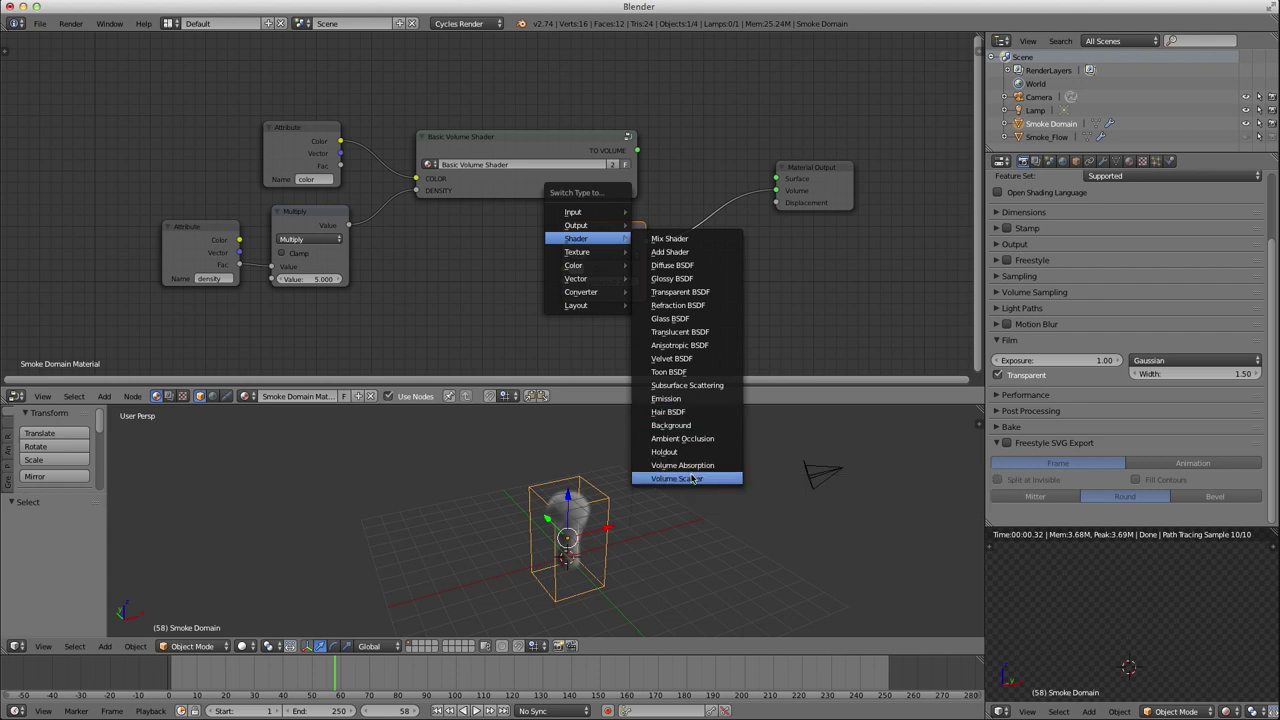
click(666, 399)
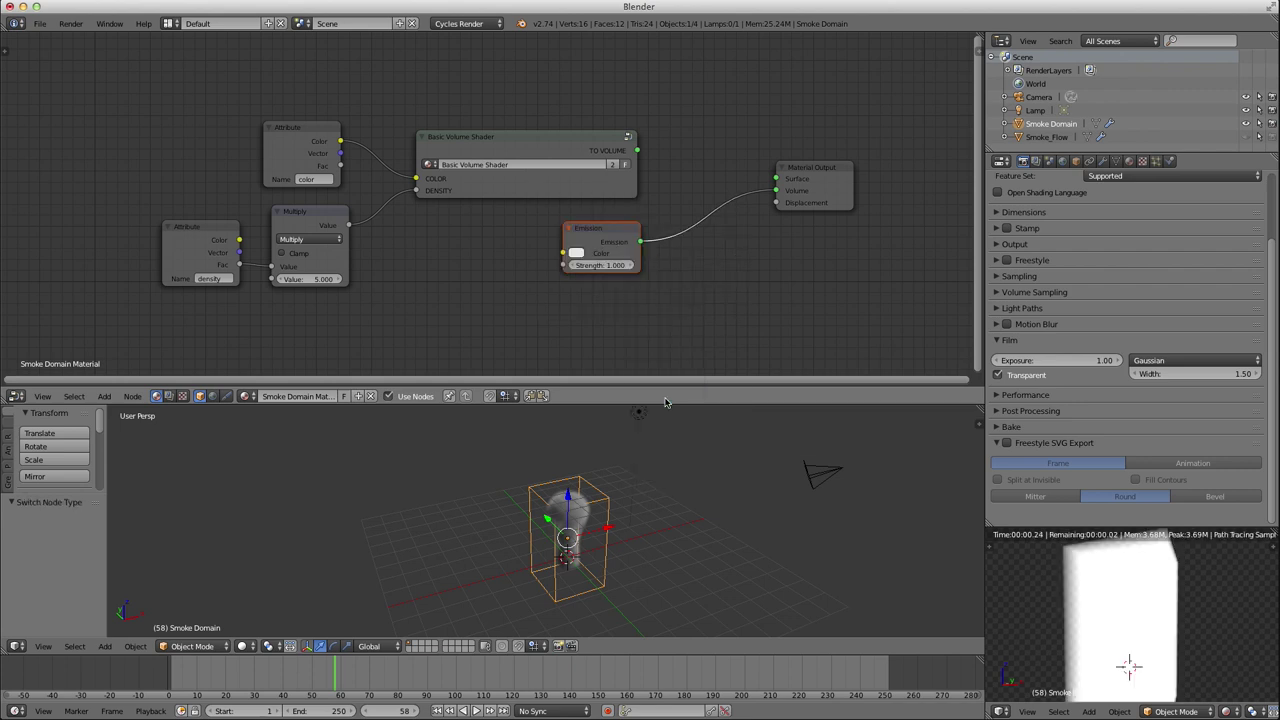
Add a plane at the scene's center and scale it up about 7.33 times as a ground surface.
middle_drag(1093, 616, 1168, 657)
scroll(1131, 616, up, 1)
middle_drag(1131, 616, 1138, 612)
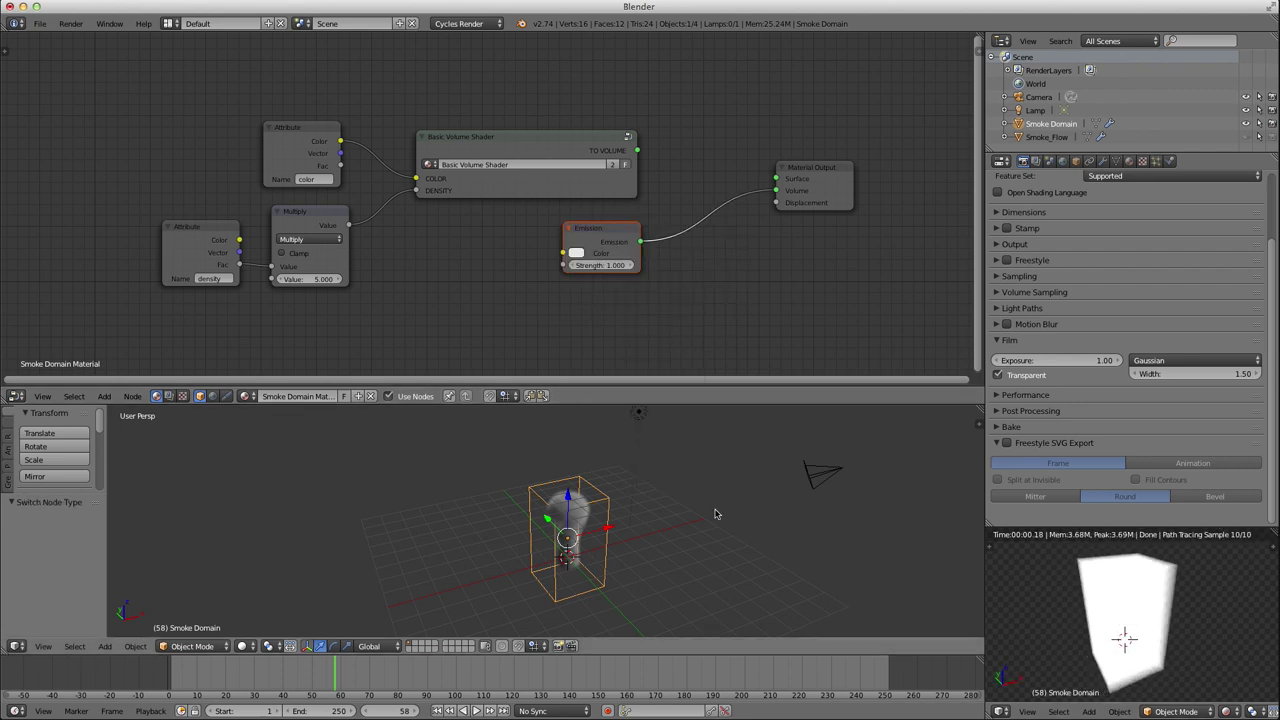
key(shift+a)
mouse_move(610, 513)
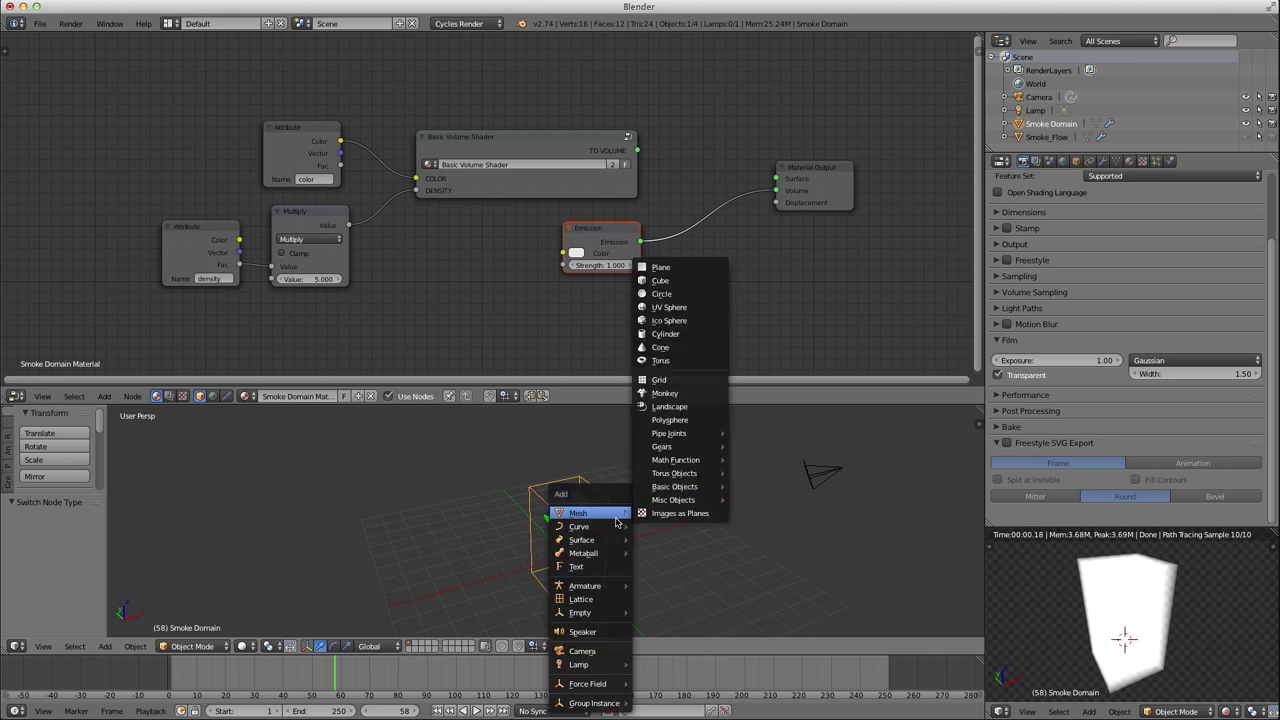
click(655, 267)
key(s)
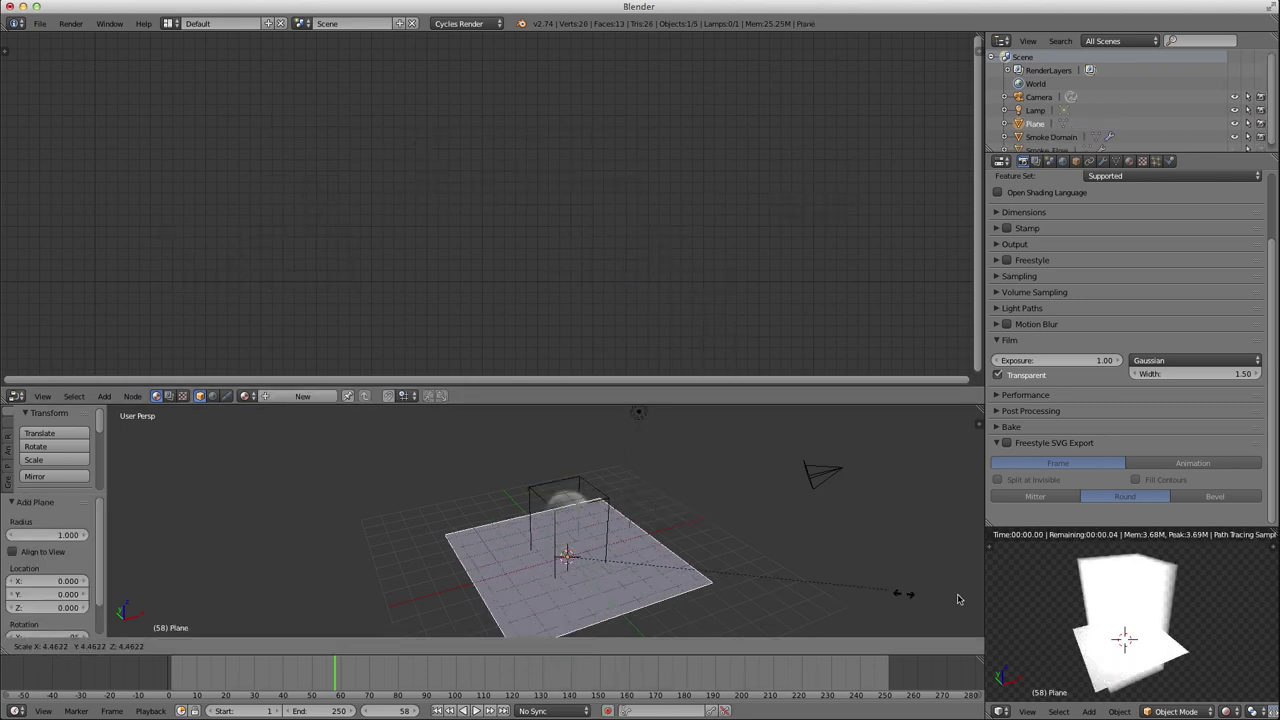
click(266, 603)
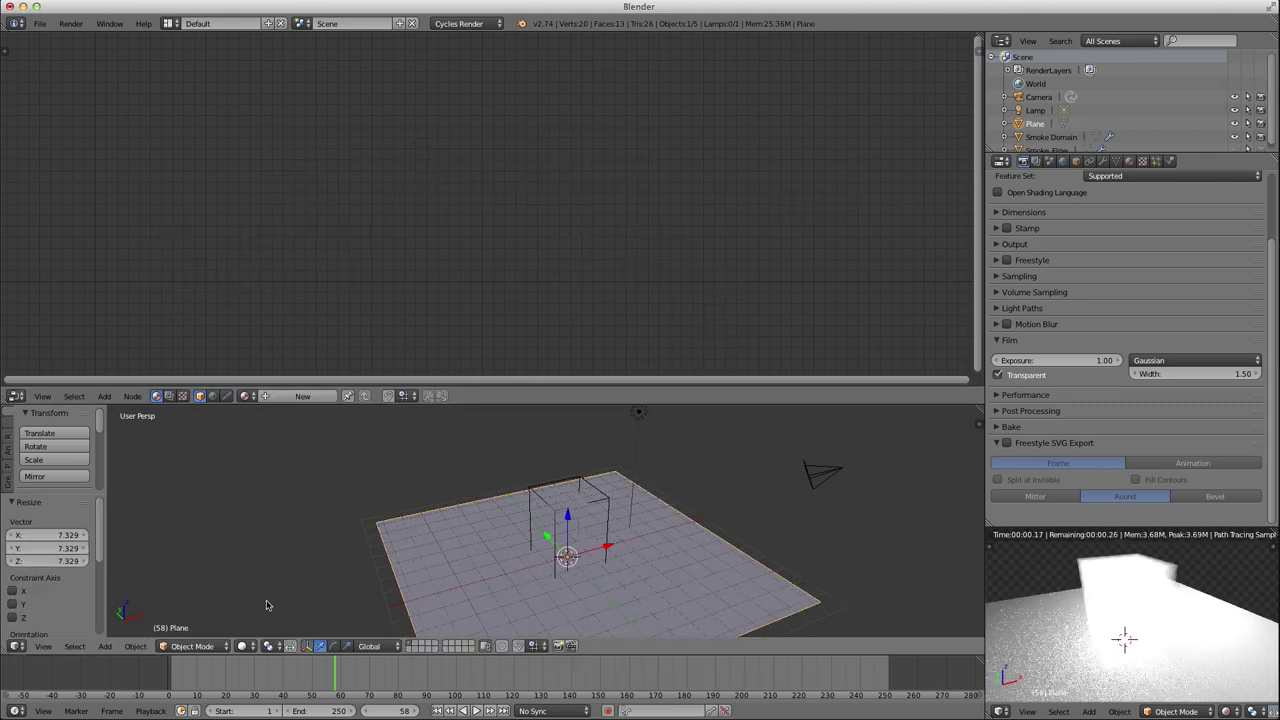
Create a new material for the plane and darken its Diffuse BSDF color to dark grey.
click(302, 396)
click(115, 146)
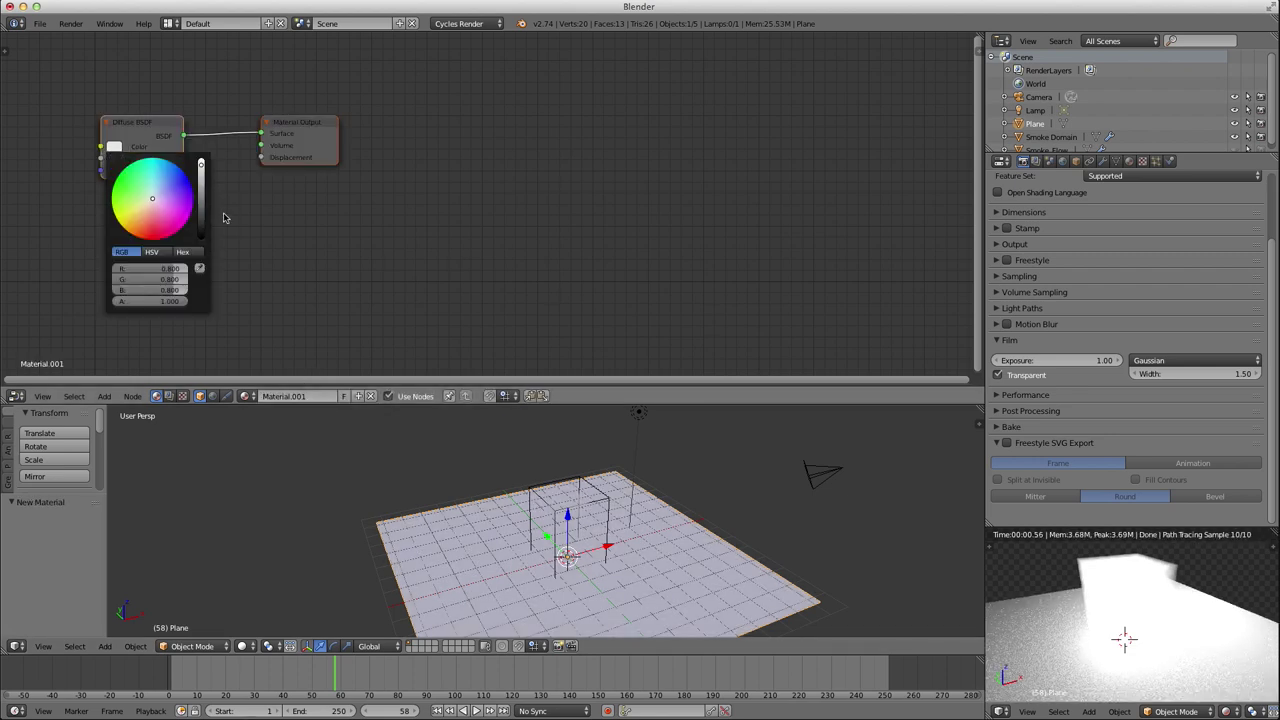
click(200, 224)
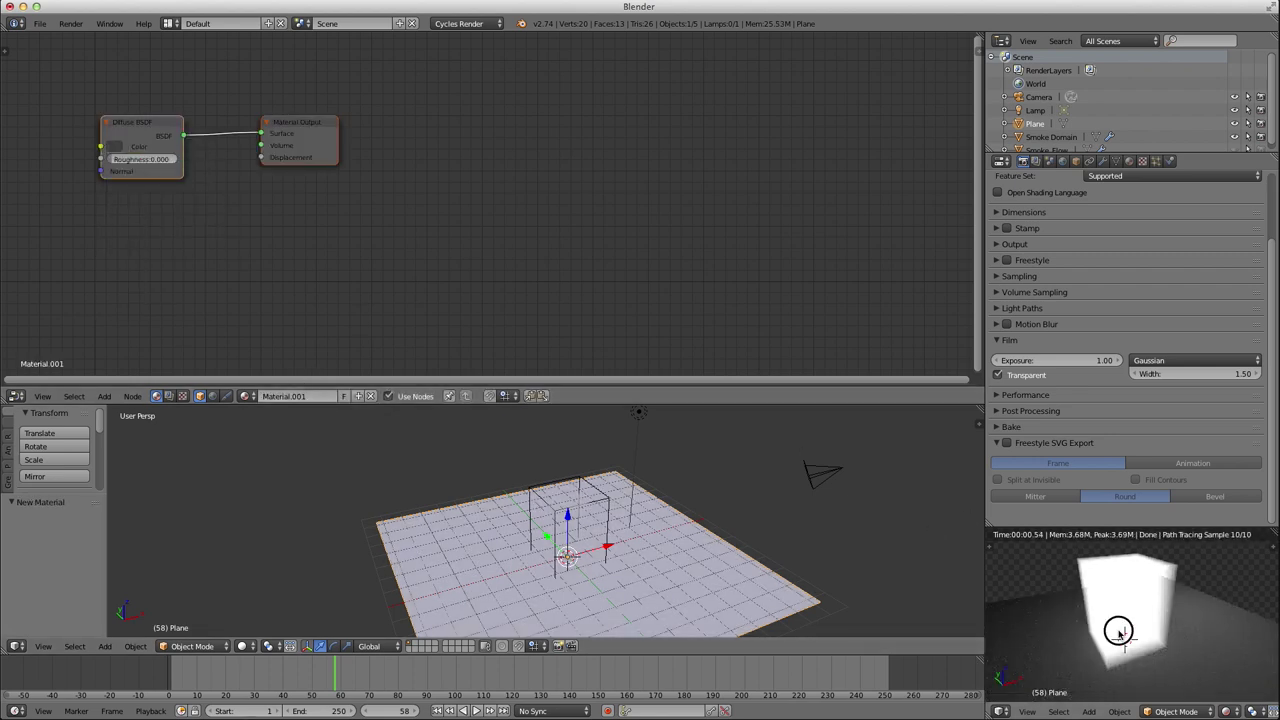
Delete the lamp from the scene and turn off the transparent film background.
key(x)
click(648, 446)
shift+middle_drag(704, 456, 732, 451)
middle_drag(1126, 622, 1205, 647)
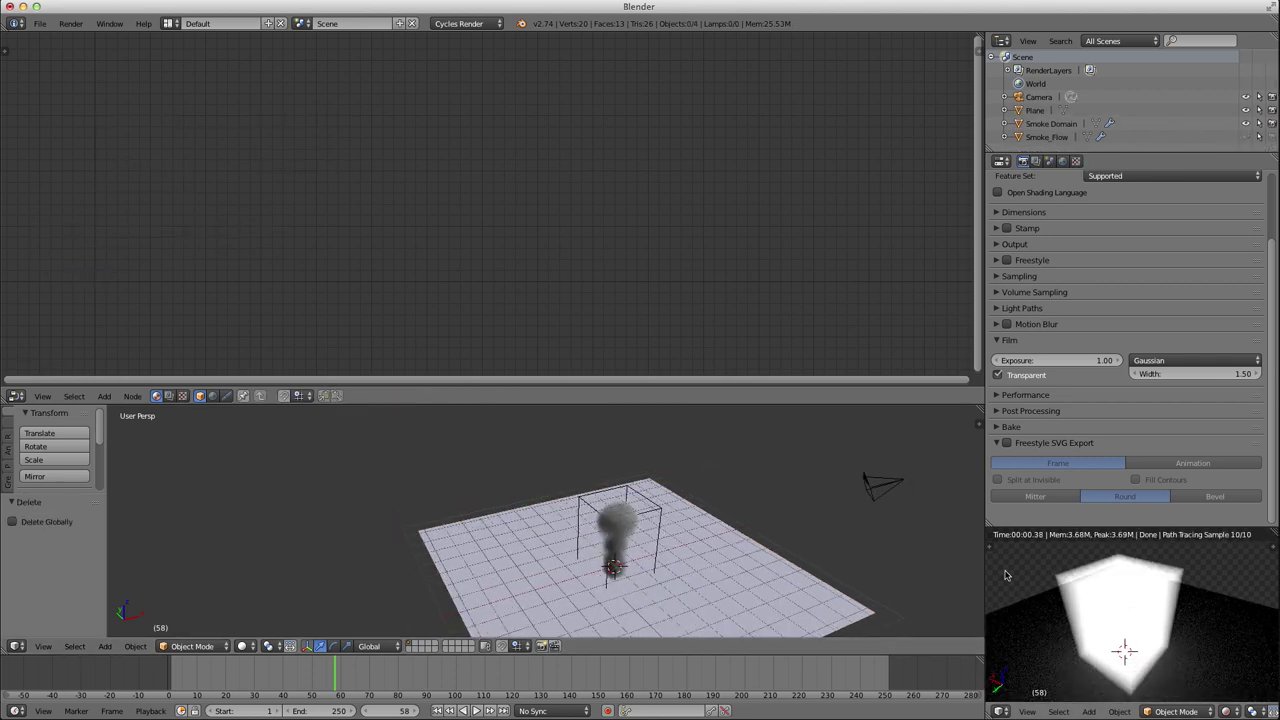
click(999, 375)
scroll(1197, 605, down, 4)
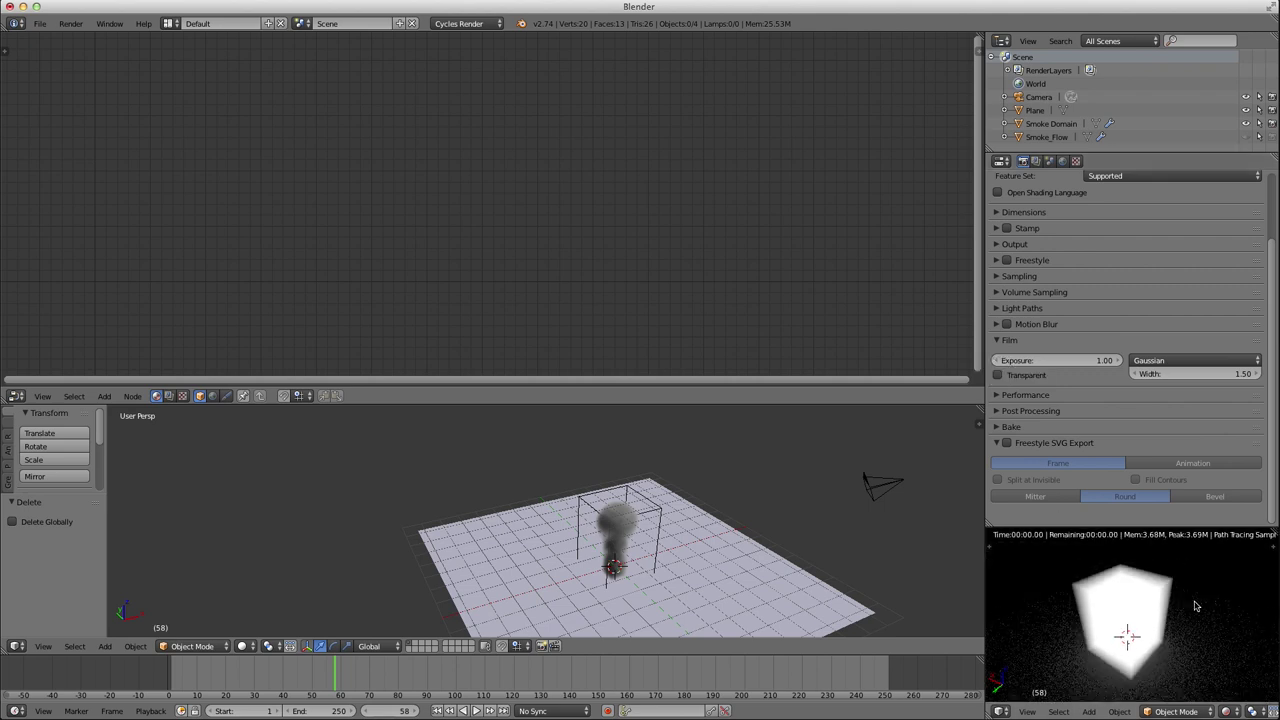
click(1130, 640)
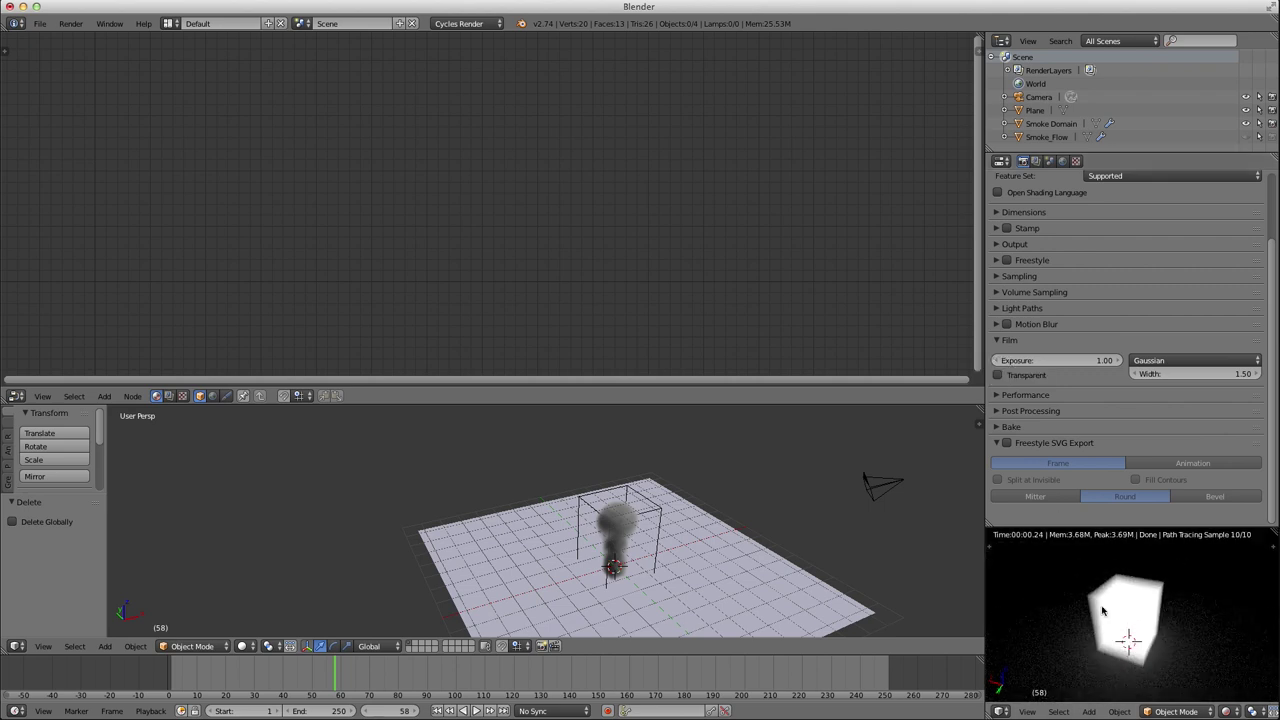
Select Smoke Domain and set its Emission node's strength to 5.
right_click(1120, 611)
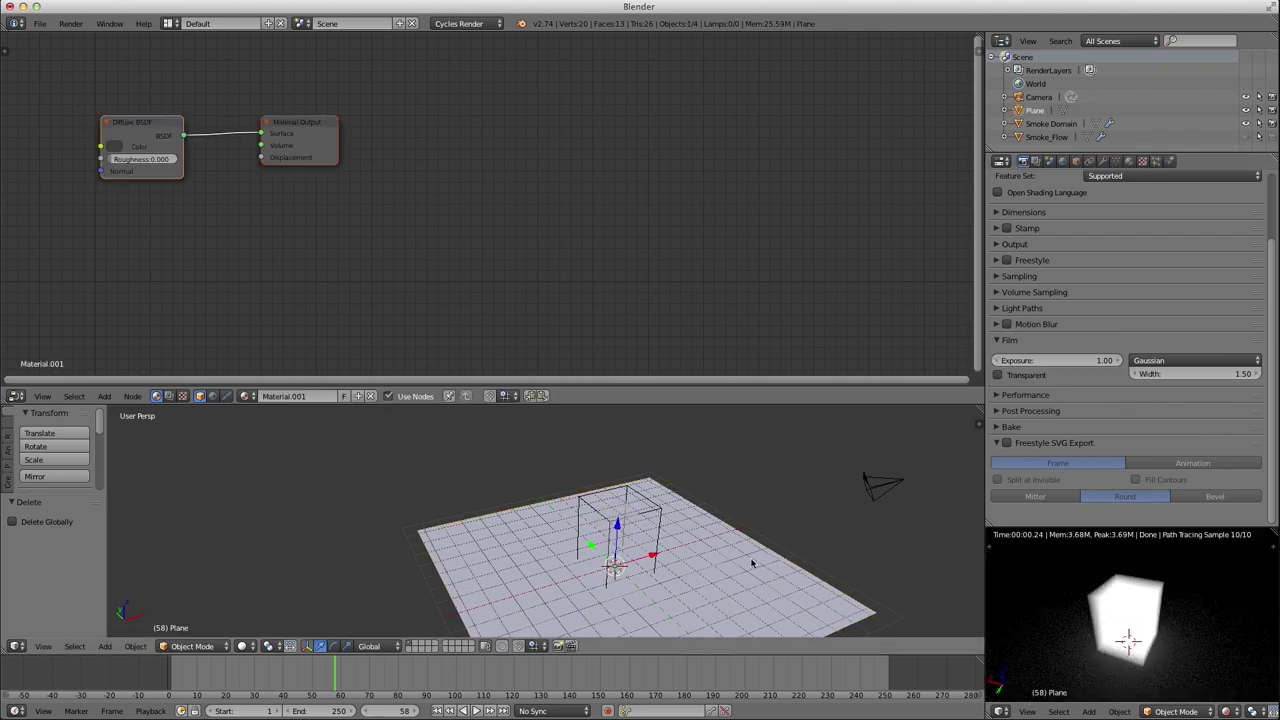
right_click(651, 513)
click(595, 264)
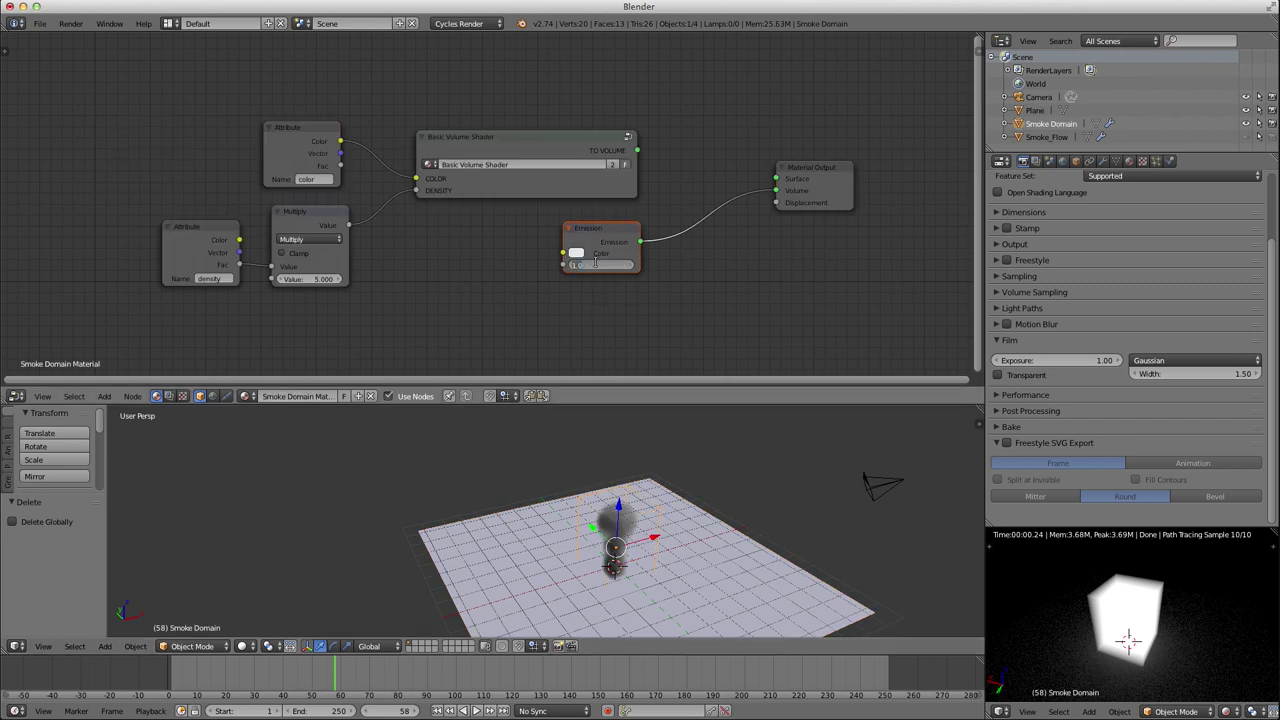
text(5)
key(Return)
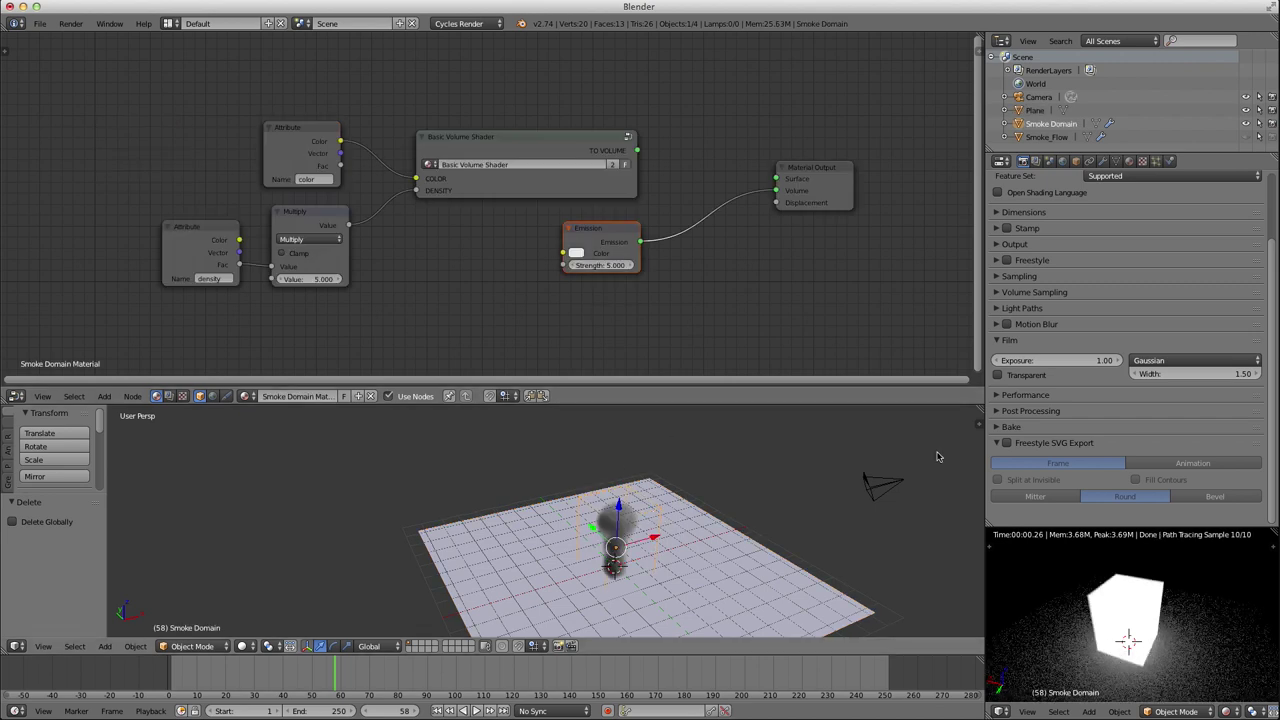
Raise Smoke Domain and Smoke_Flow together by about 1.27 along Z so the domain's base rests on the plane.
middle_drag(643, 592, 690, 525)
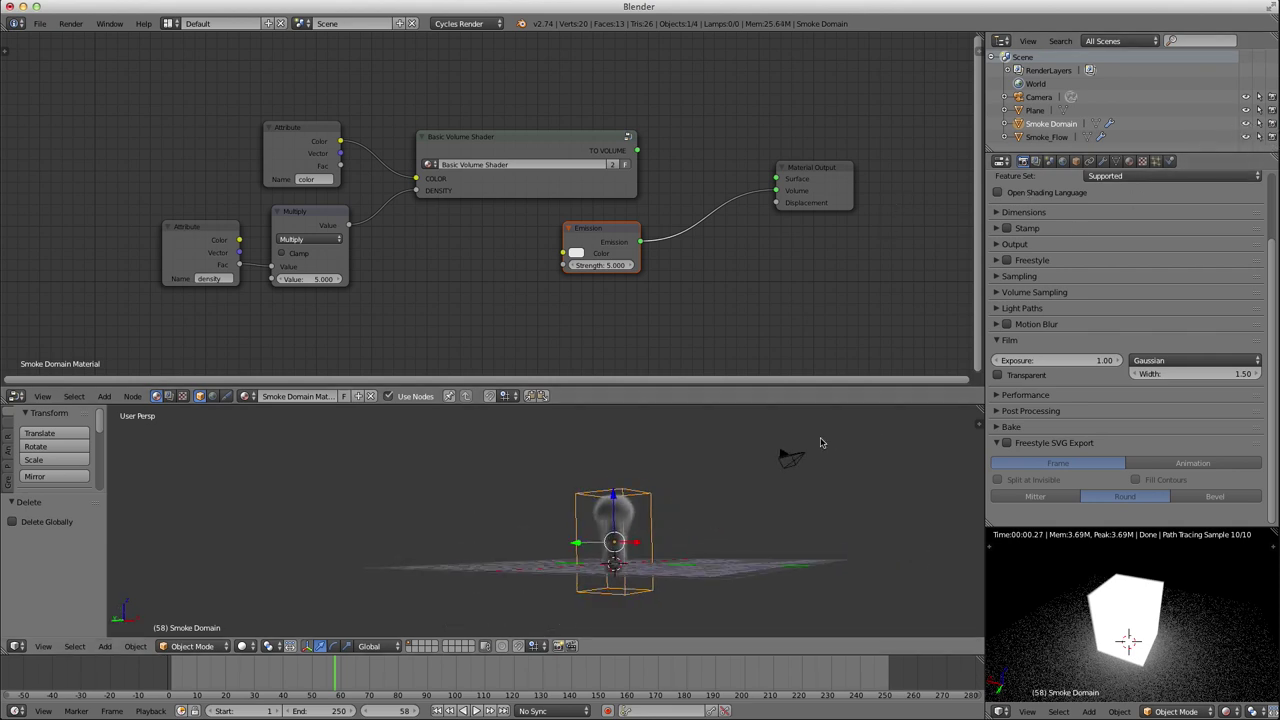
shift+click(1059, 137)
scroll(671, 593, up, 2)
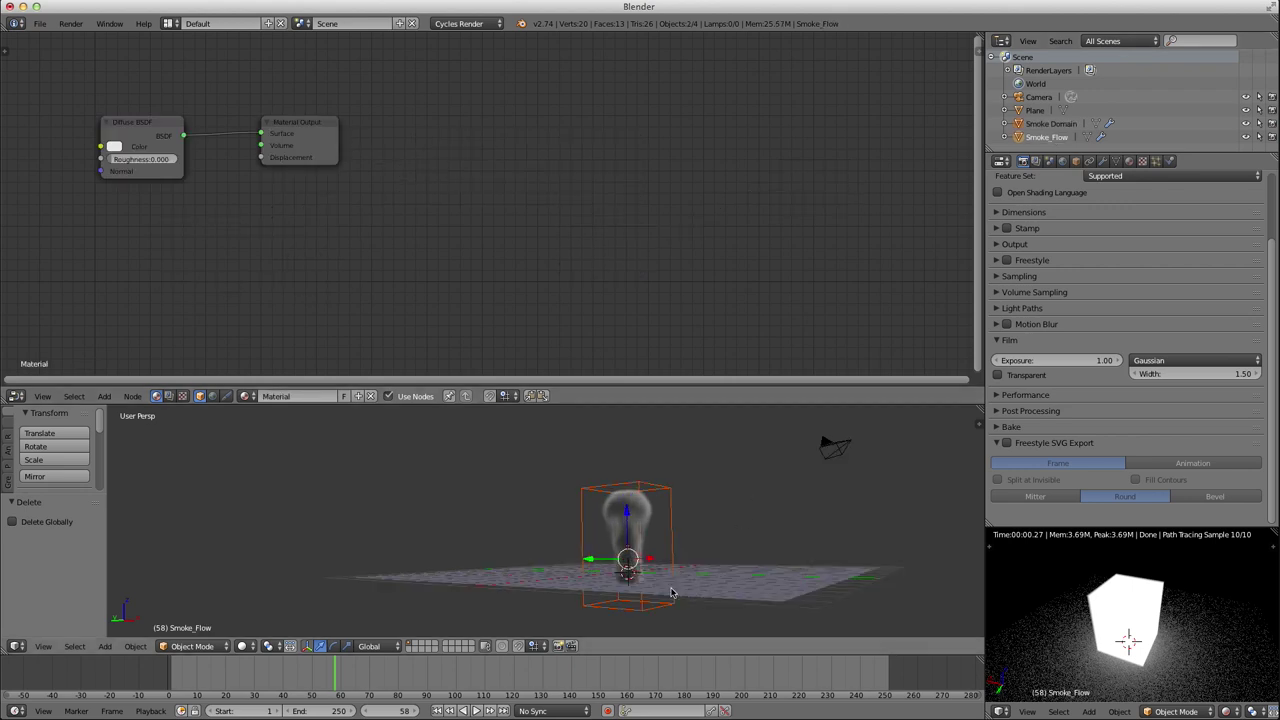
key(KP_1)
key(g)
key(z)
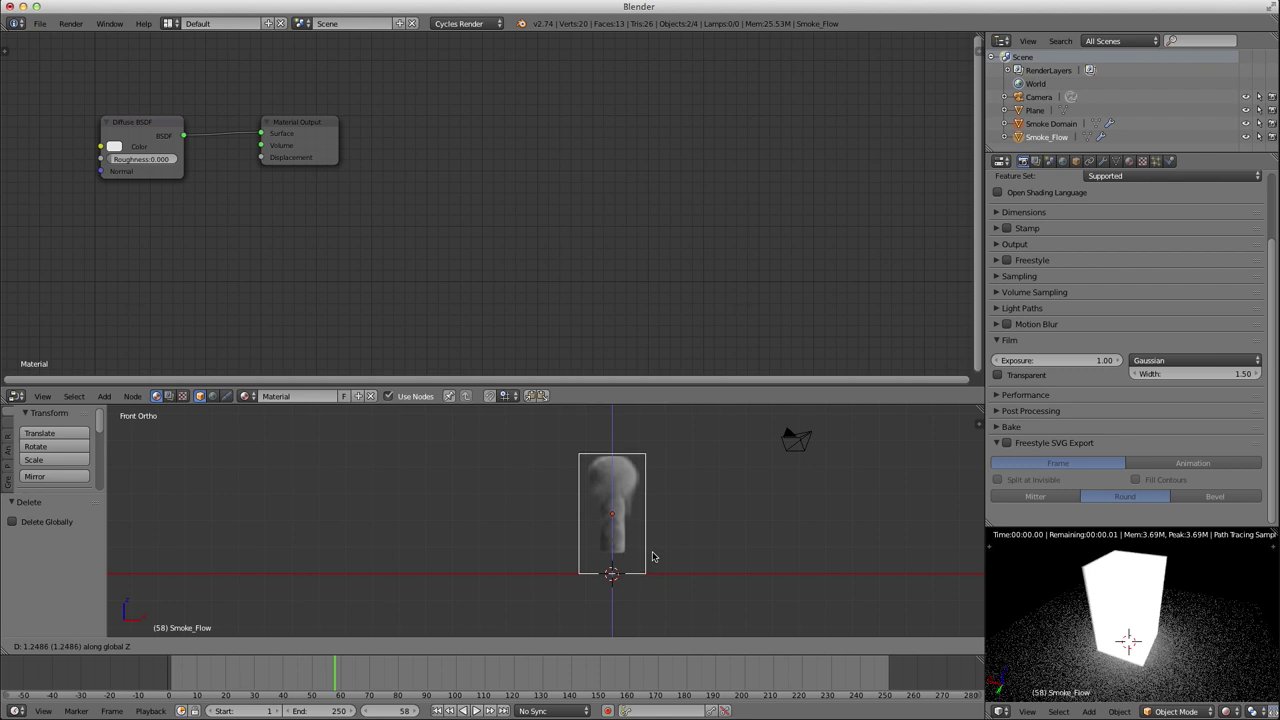
click(654, 551)
scroll(618, 570, up, 2)
scroll(618, 570, up, 3)
scroll(720, 579, down, 2)
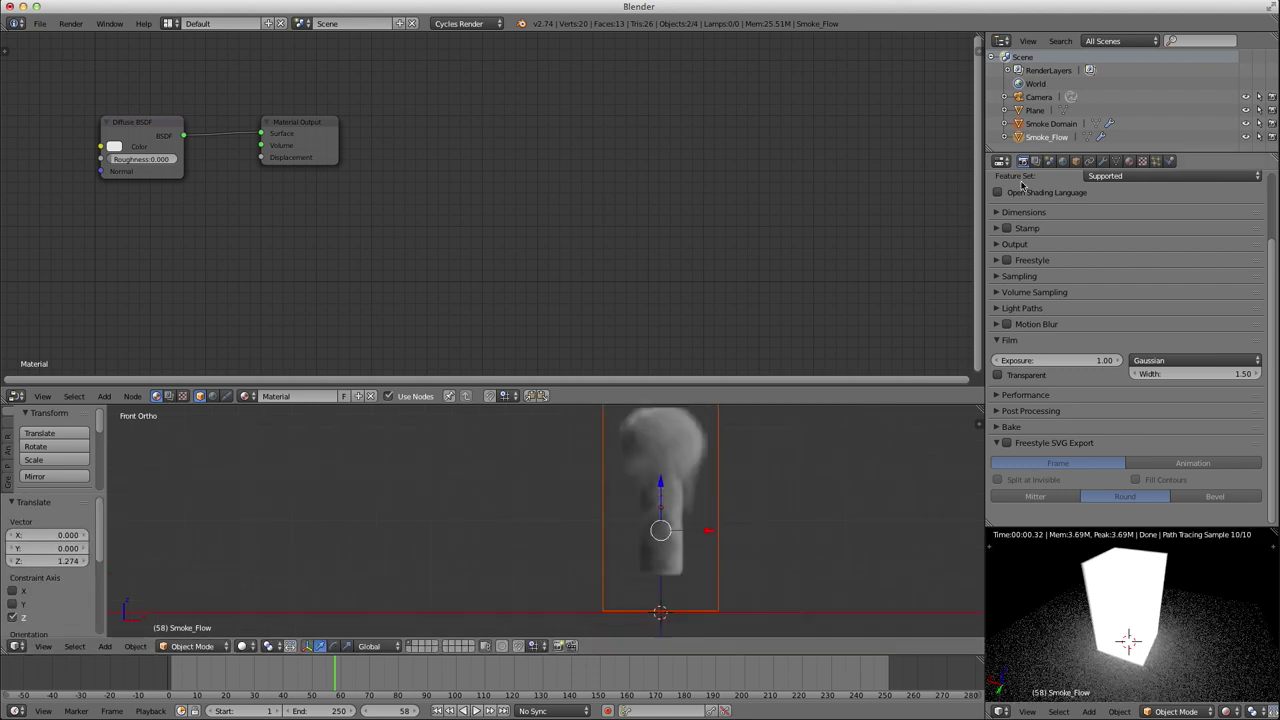
Lower Smoke_Flow alone by about 0.68 along Z toward the domain's base, and reselect Smoke Domain.
click(1048, 137)
drag(660, 512, 664, 544)
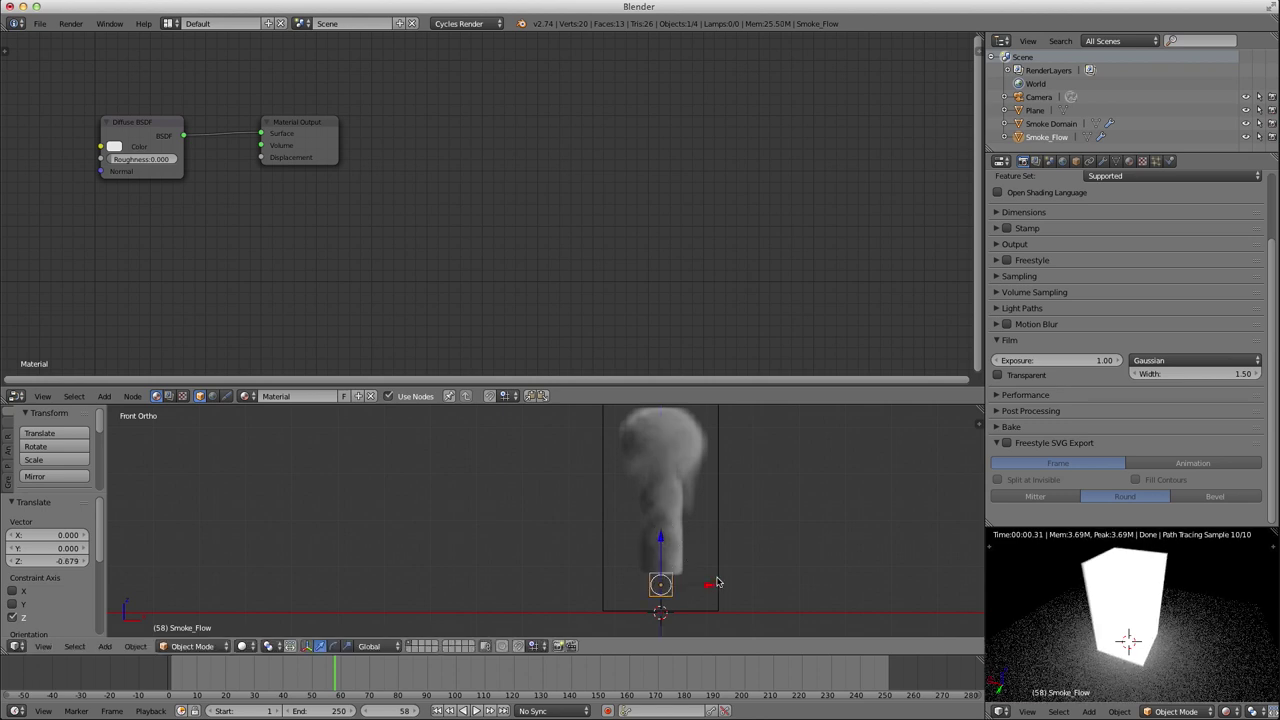
right_click(660, 510)
drag(660, 463, 665, 458)
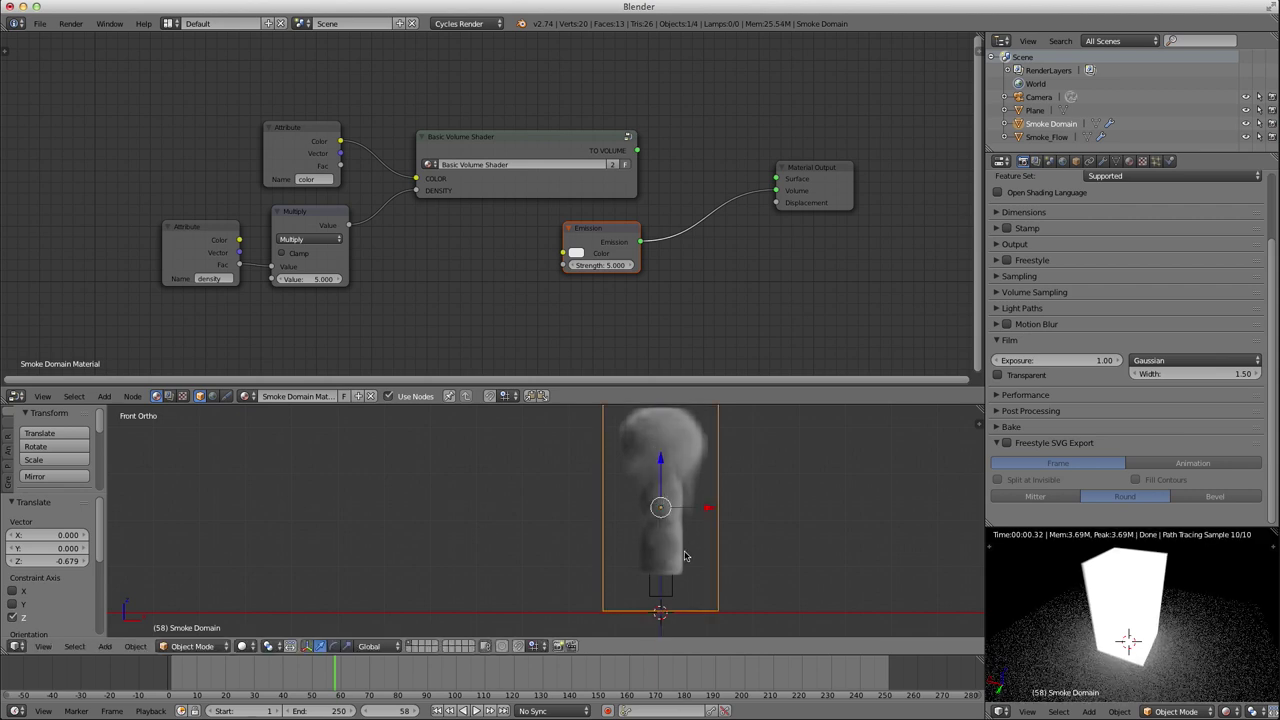
Replay the smoke simulation from frame 1 to about frame 67 with the preview unrendered, and restore the rendered preview.
key(shift+Left)
key(shift+z)
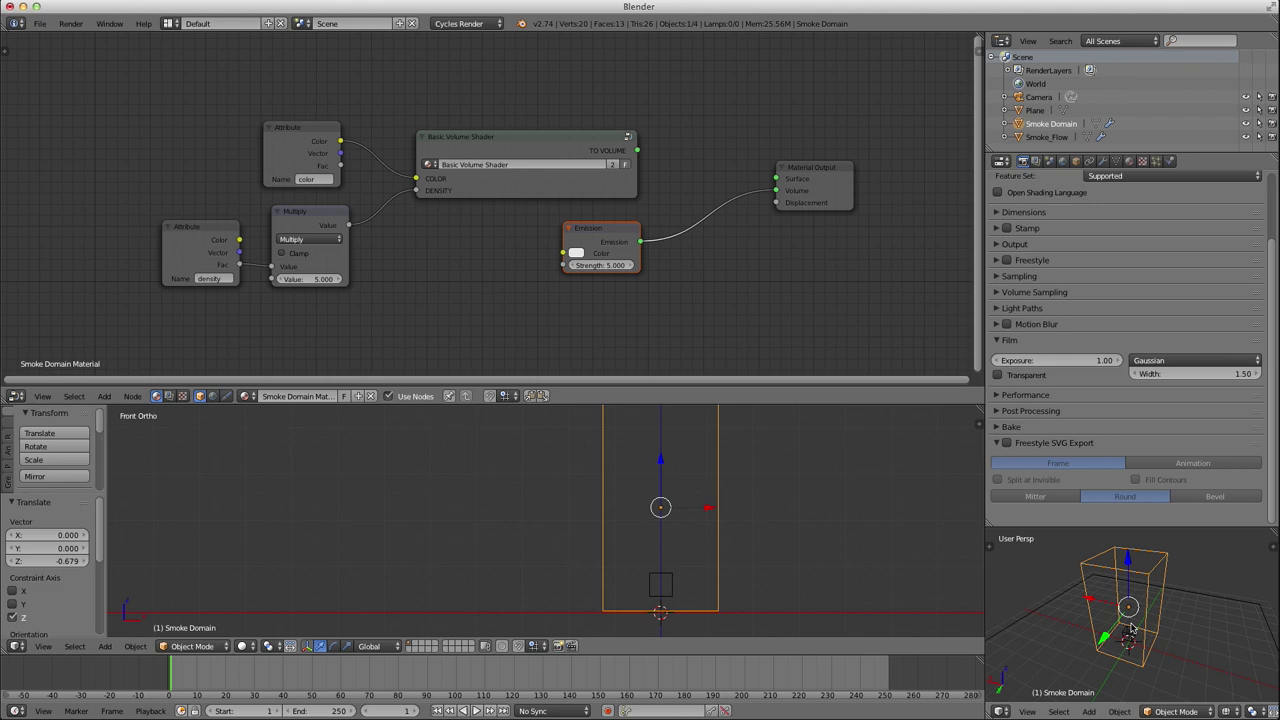
scroll(749, 449, down, 3)
middle_drag(749, 449, 640, 537)
key(alt+a)
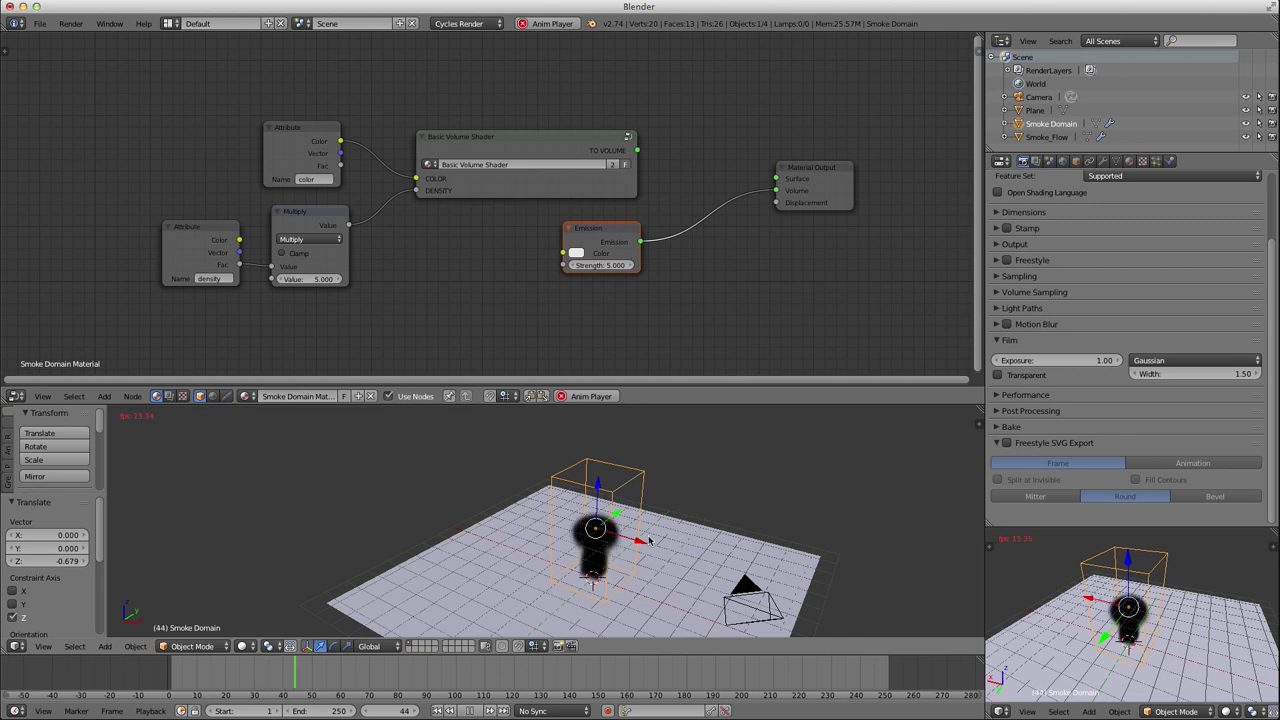
key(alt+a)
mouse_move(649, 540)
middle_down()
mouse_move(574, 529)
mouse_move(601, 517)
mouse_move(583, 544)
middle_up()
key(shift+z)
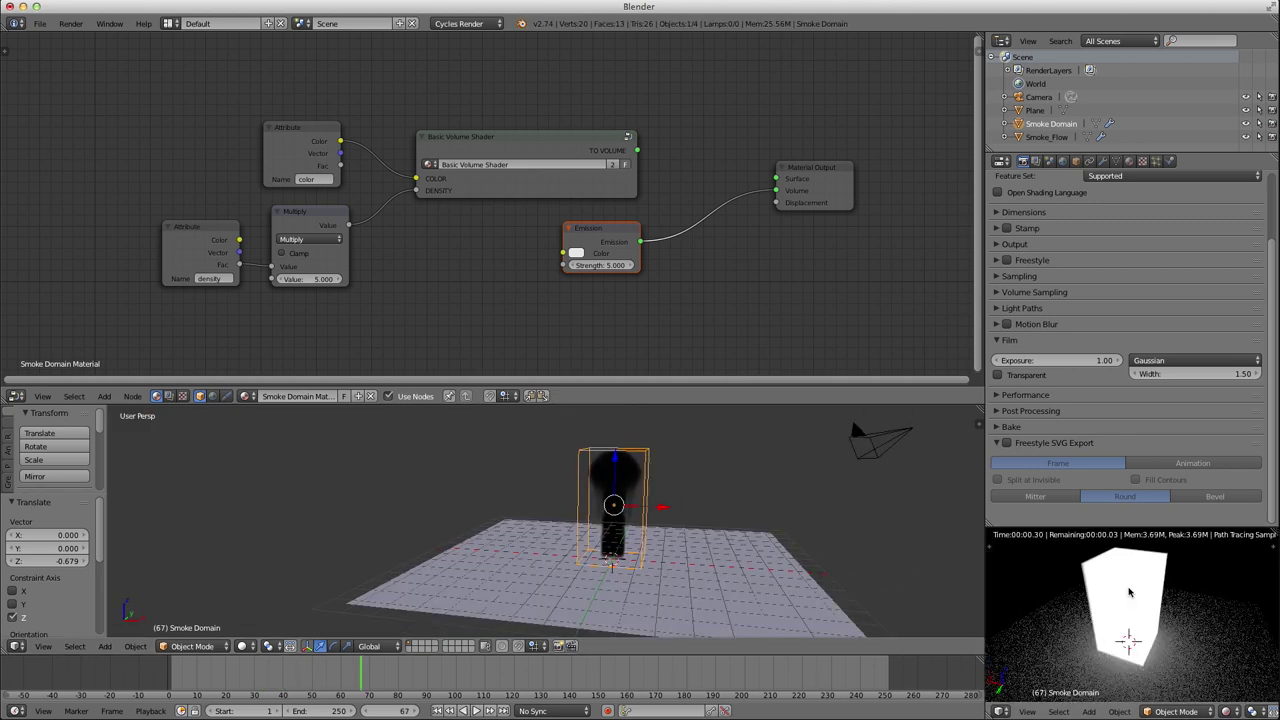
Link the density Attribute node's Fac output to the Emission node's Strength input and move the Attribute node lower.
drag(598, 237, 592, 232)
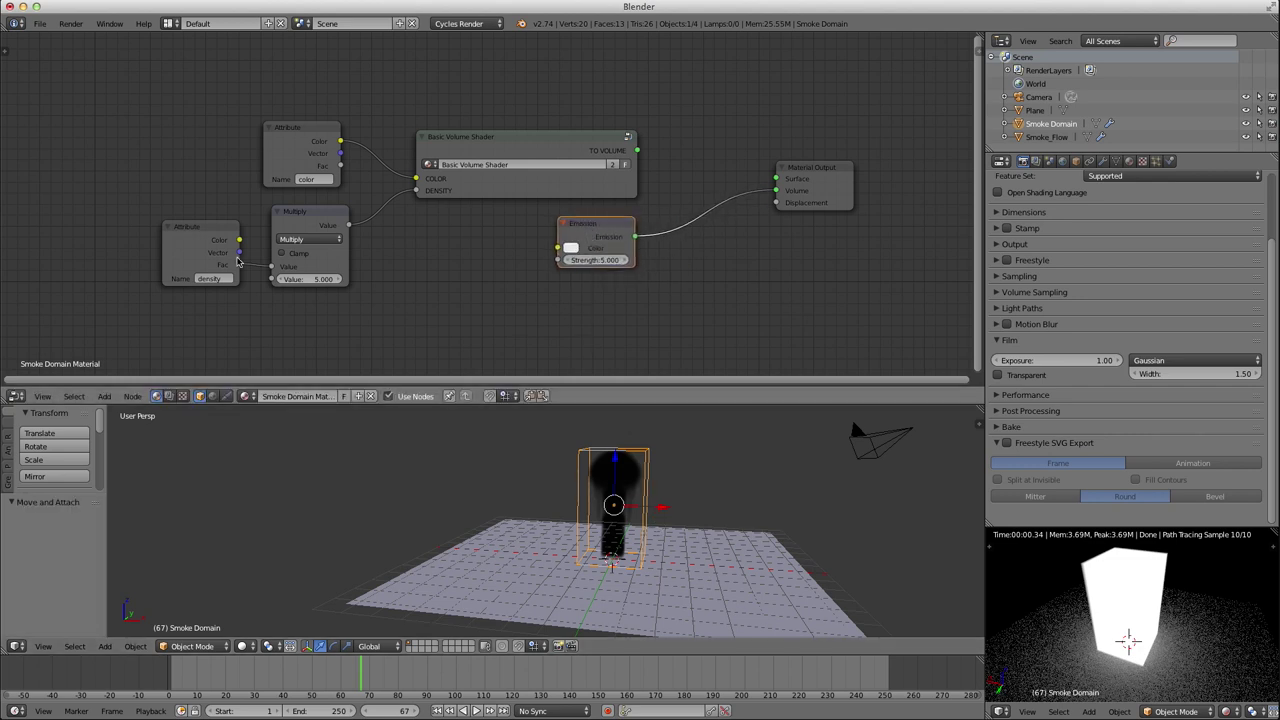
click(194, 246)
click(284, 148)
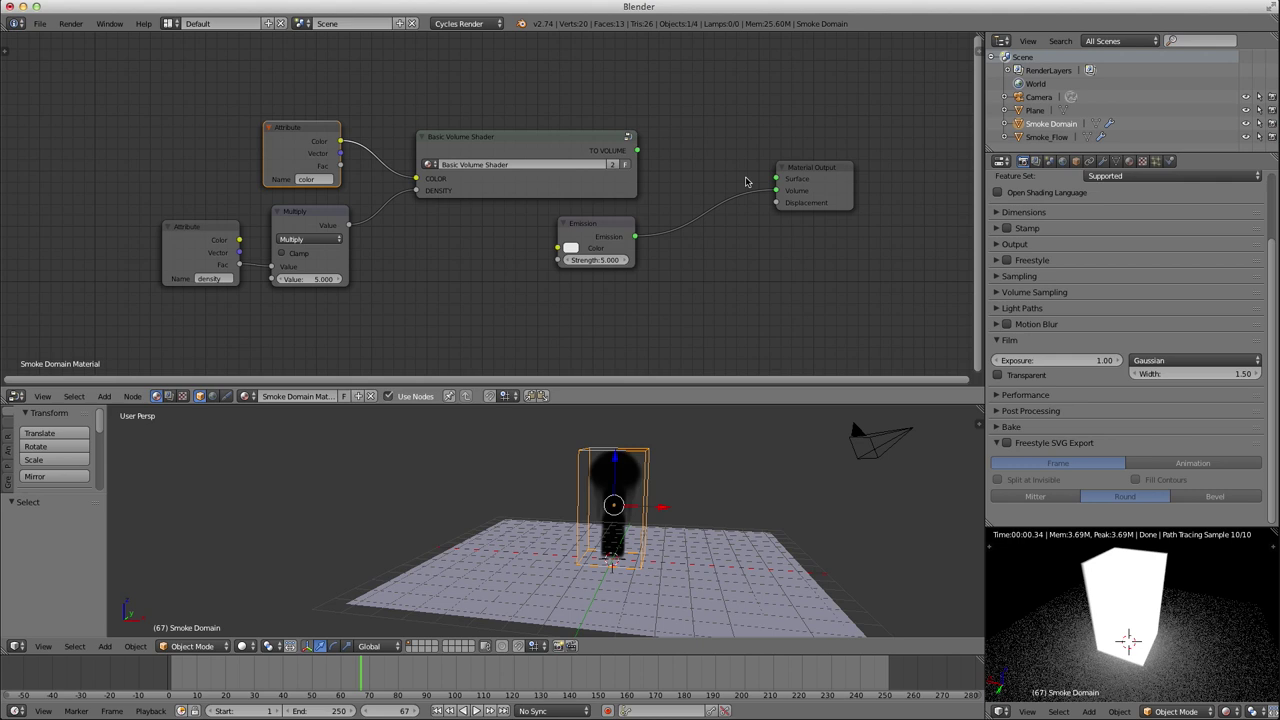
drag(601, 239, 605, 259)
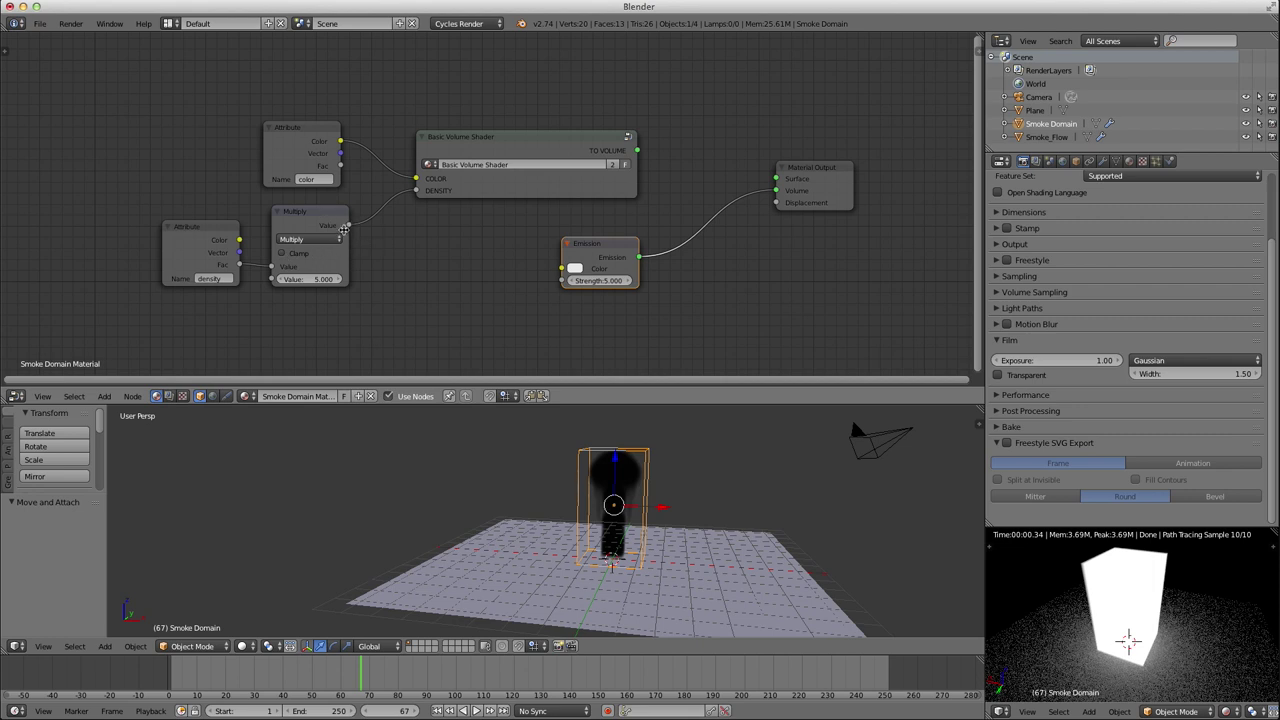
drag(240, 265, 563, 281)
drag(191, 251, 179, 300)
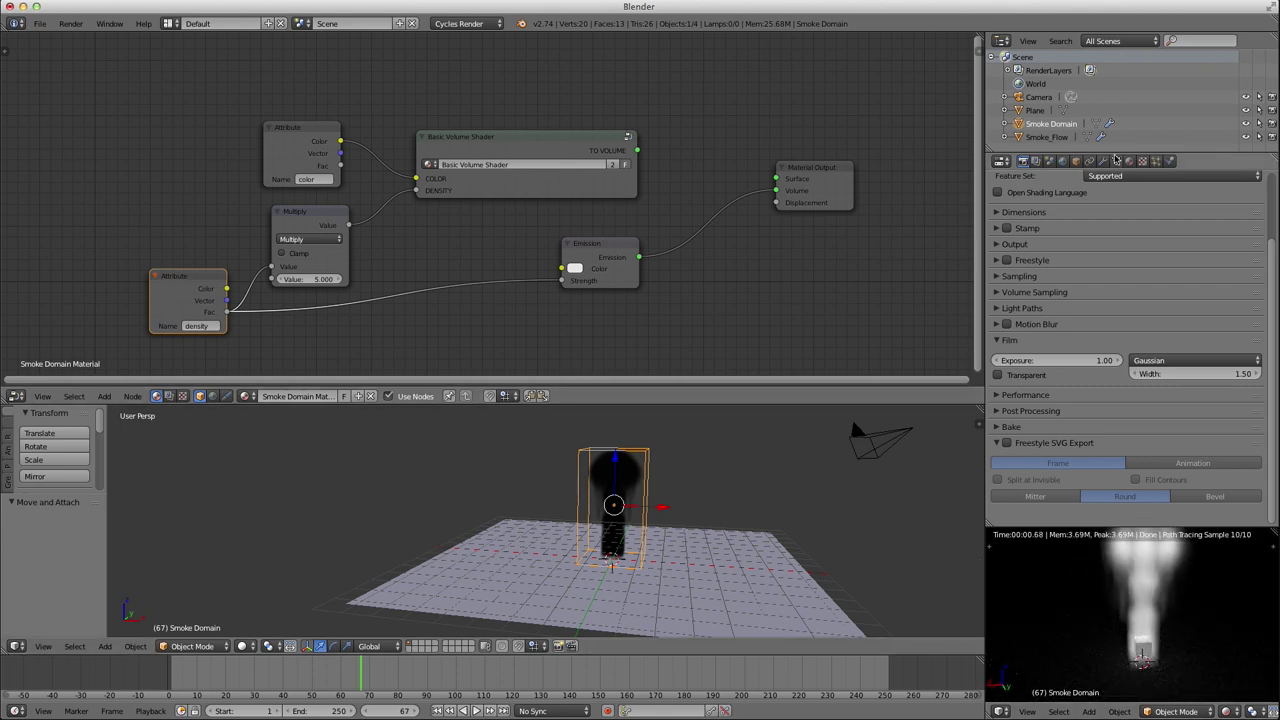
Hide the Smoke_Flow object in the viewport and frame the glowing smoke in the rendered preview.
click(1245, 137)
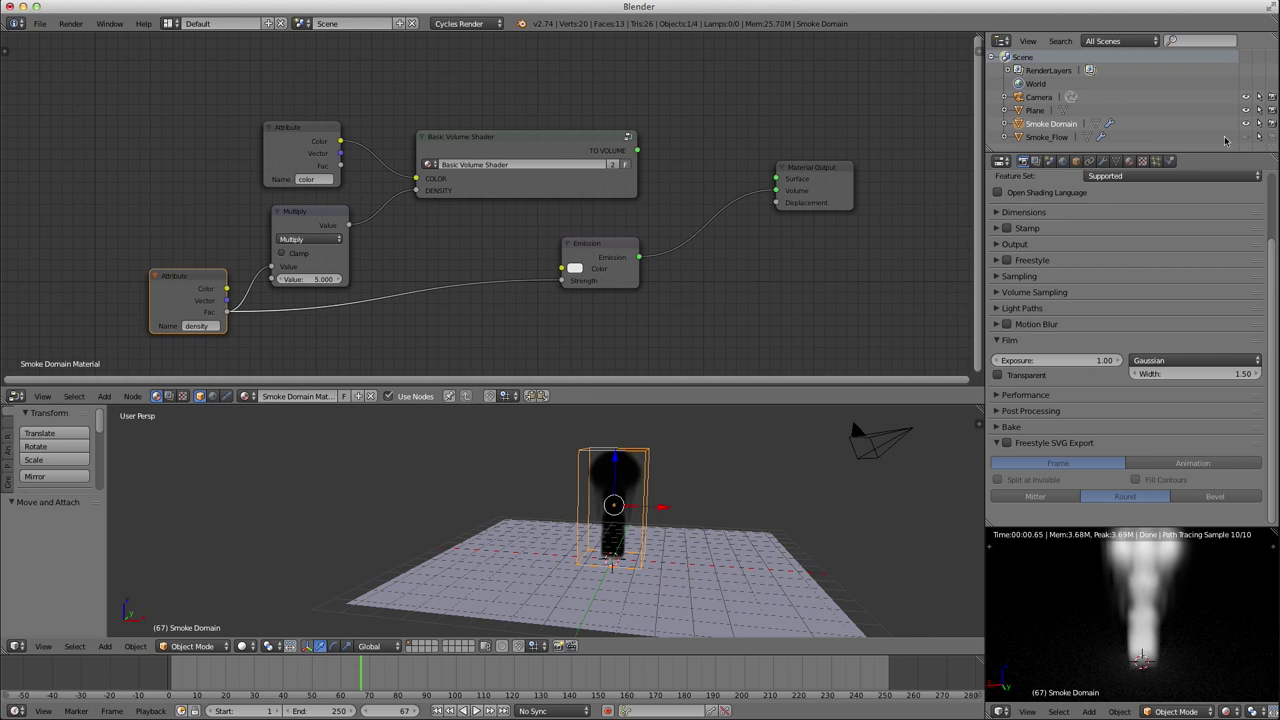
middle_drag(1152, 580, 1177, 608)
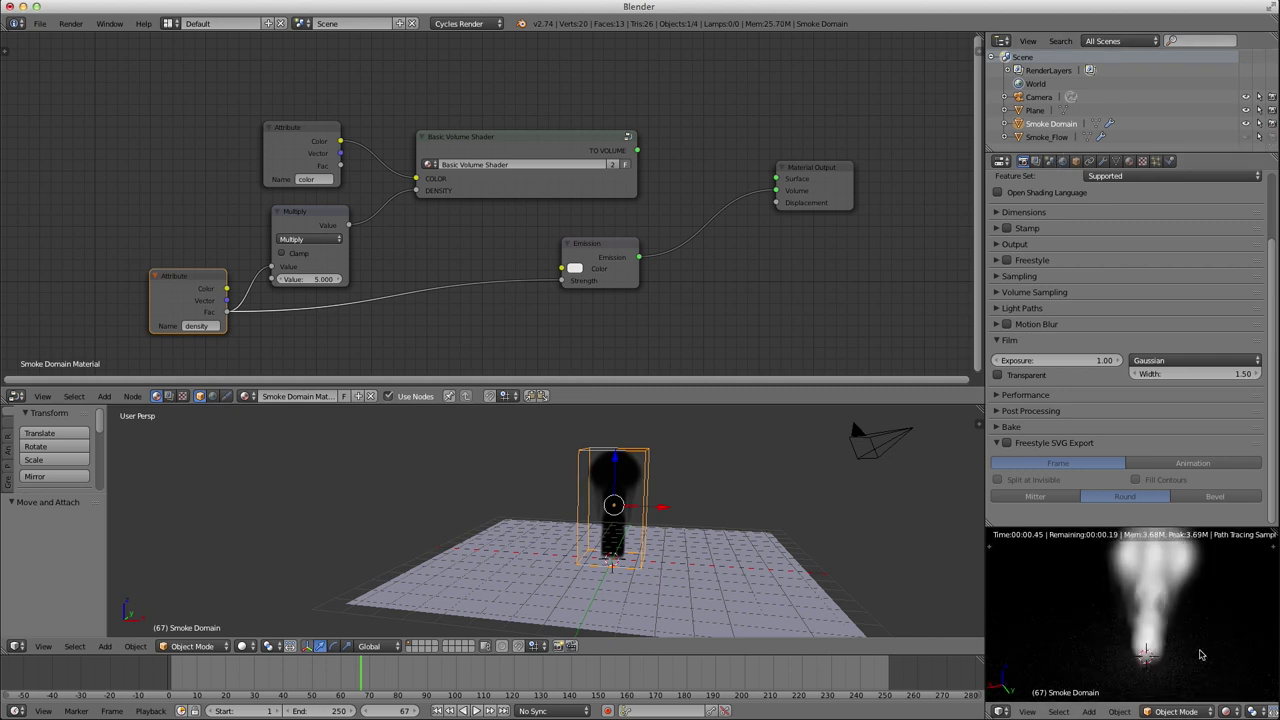
scroll(1202, 652, down, 3)
Duplicate the Multiply node and insert the copy between the density Attribute and the Emission Strength input.
drag(188, 296, 165, 296)
click(303, 214)
key(shift+d)
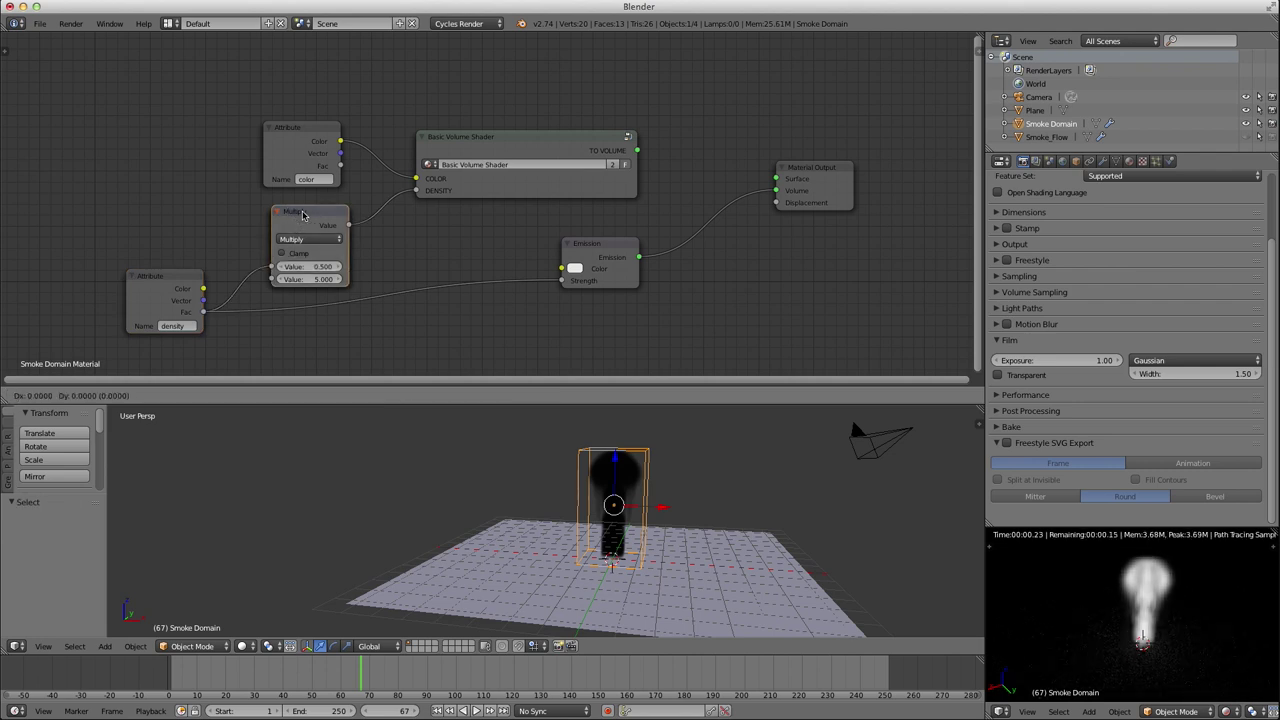
click(447, 271)
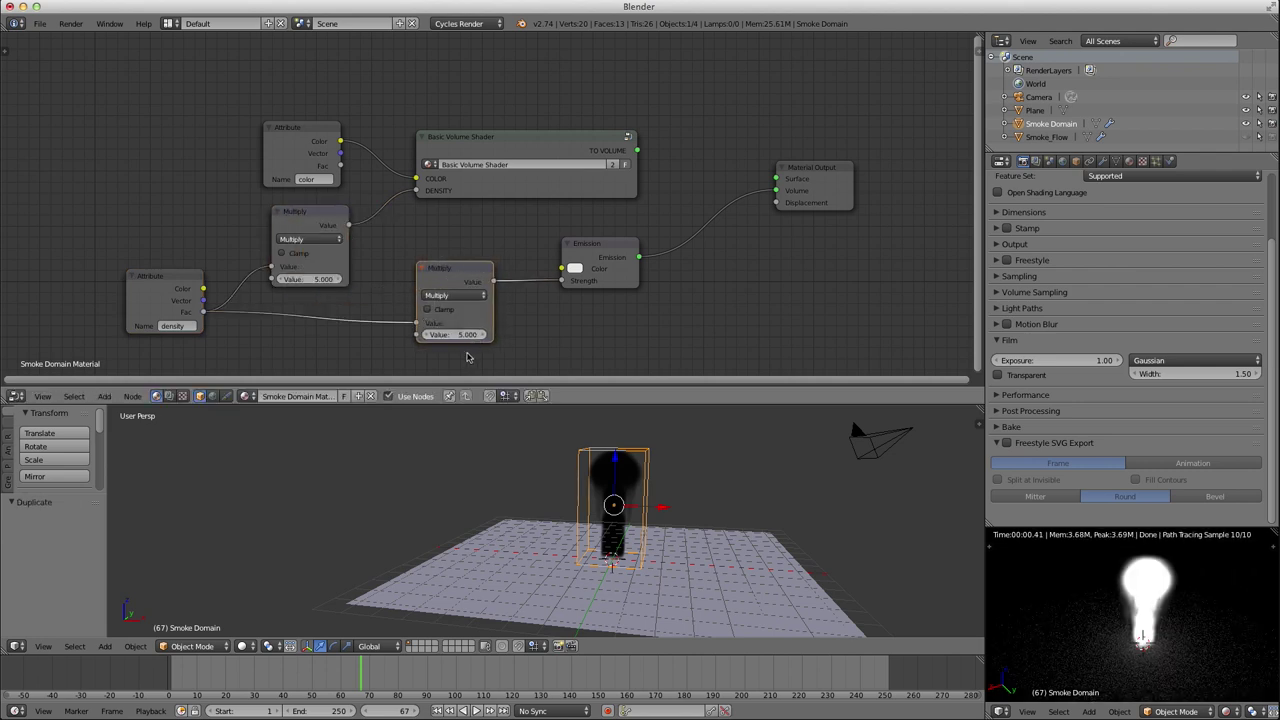
Set the multiplier of the Multiply node feeding Emission Strength to 50.
click(459, 336)
text(50)
key(Return)
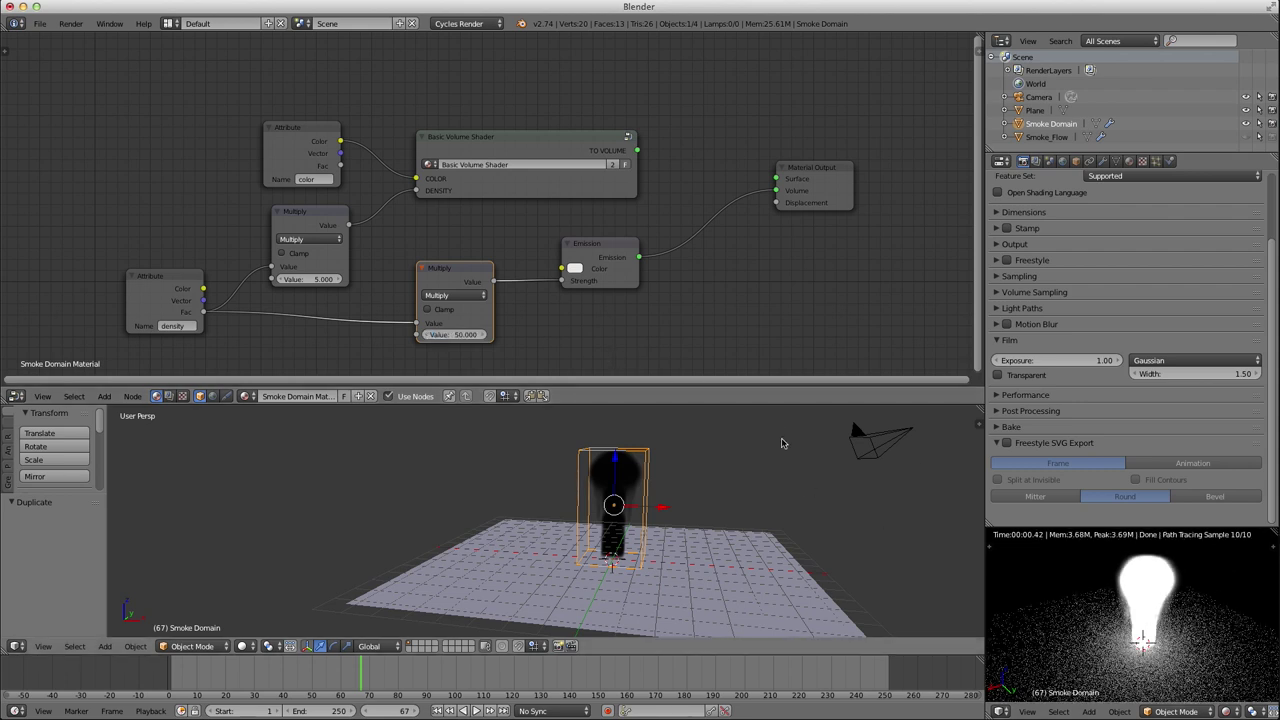
drag(619, 252, 611, 256)
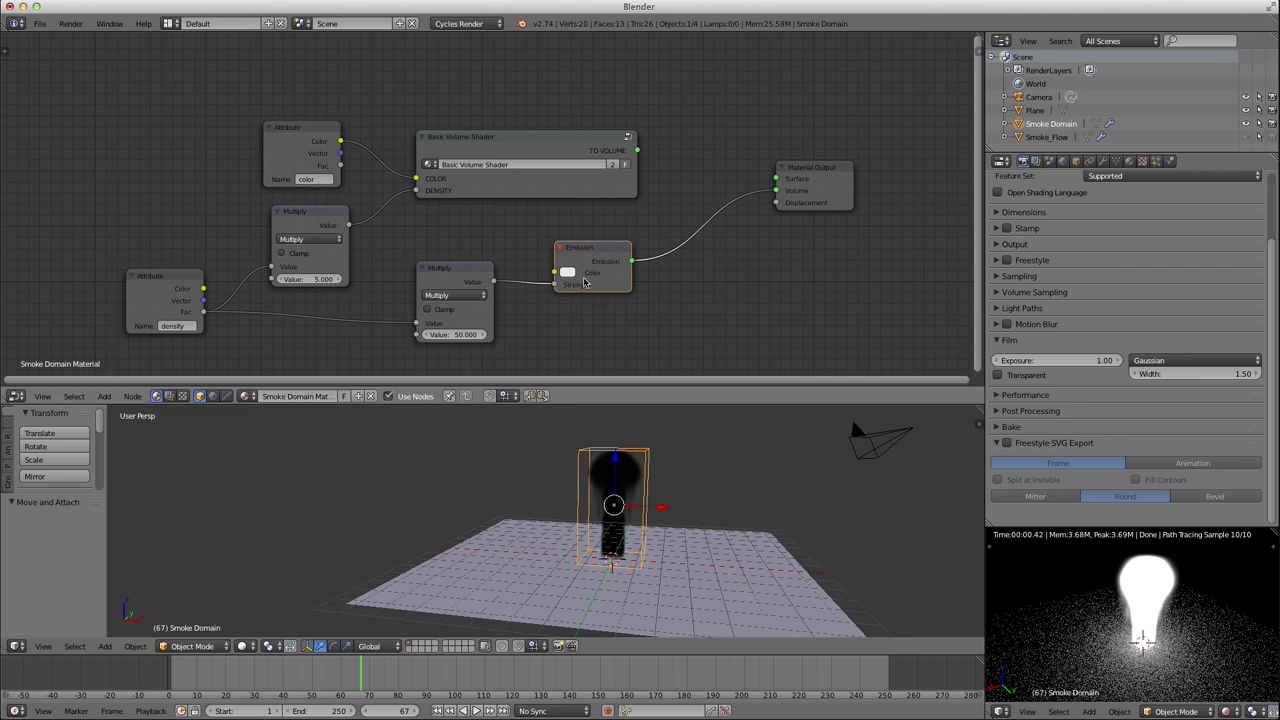
drag(588, 258, 604, 258)
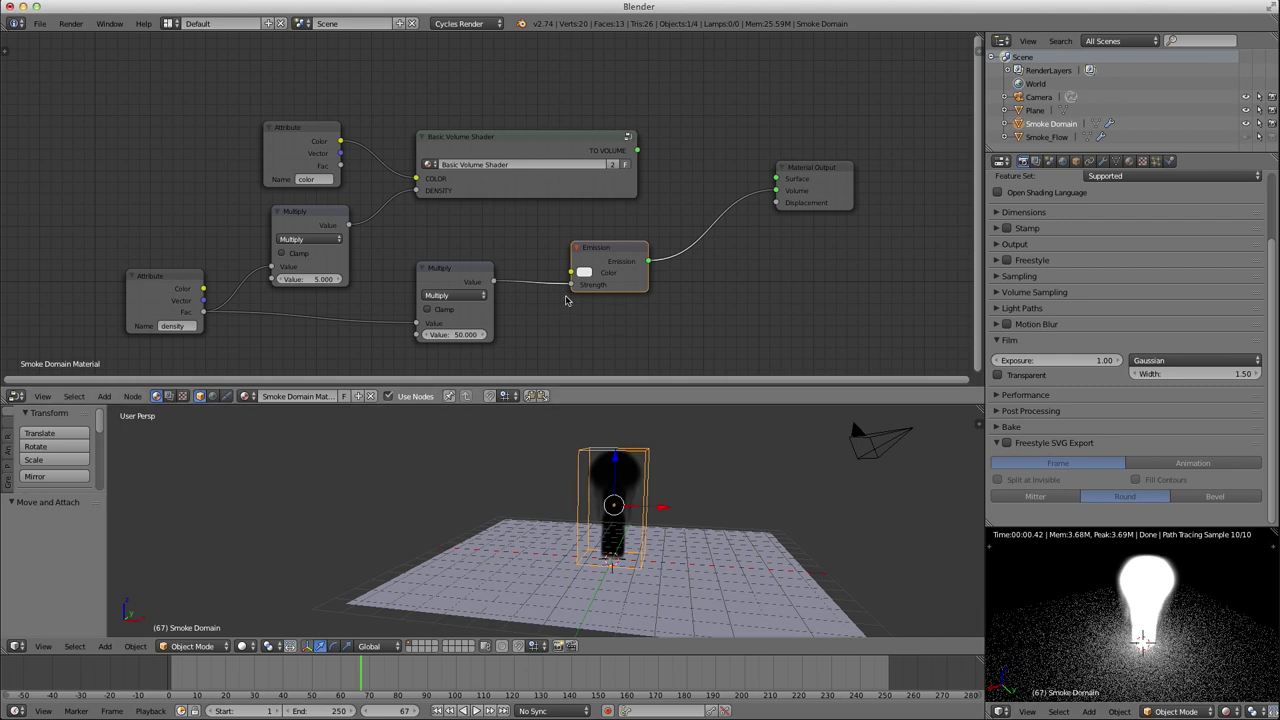
Set the multiplier of the Multiply node feeding Emission Strength to 5 and shift the Emission node slightly.
click(451, 335)
text(5)
key(Return)
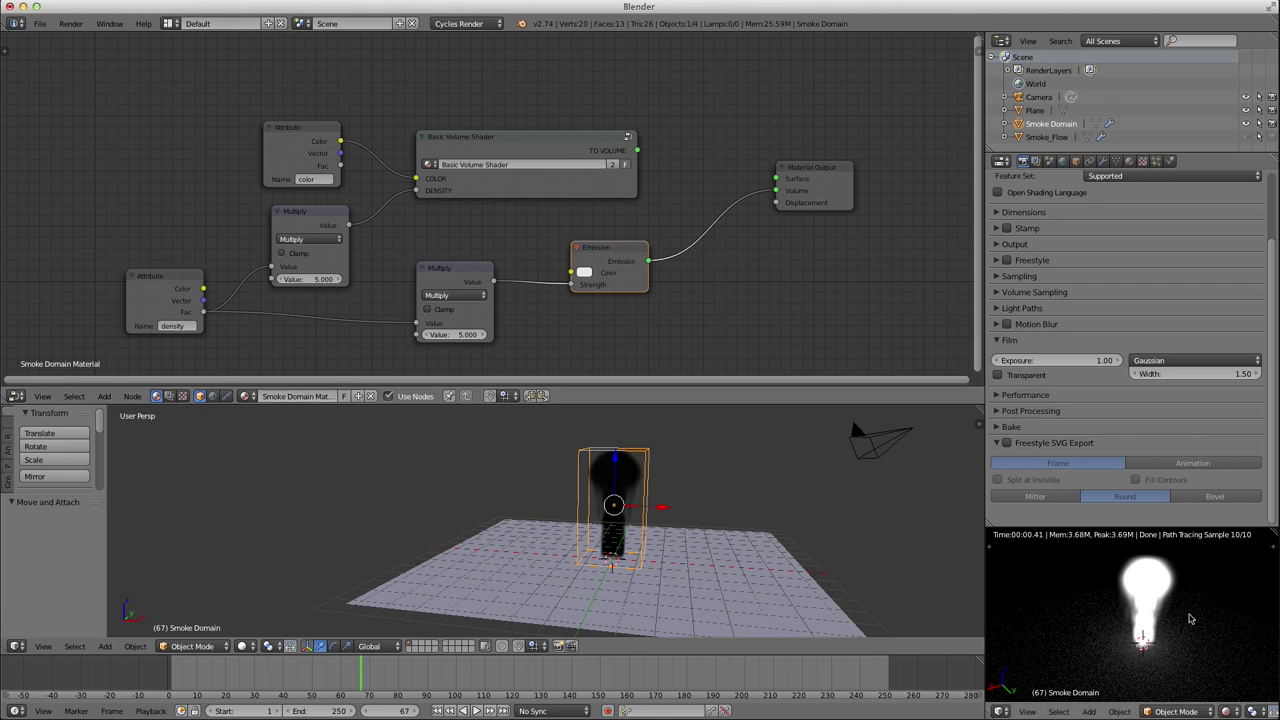
middle_drag(1151, 632, 1131, 601)
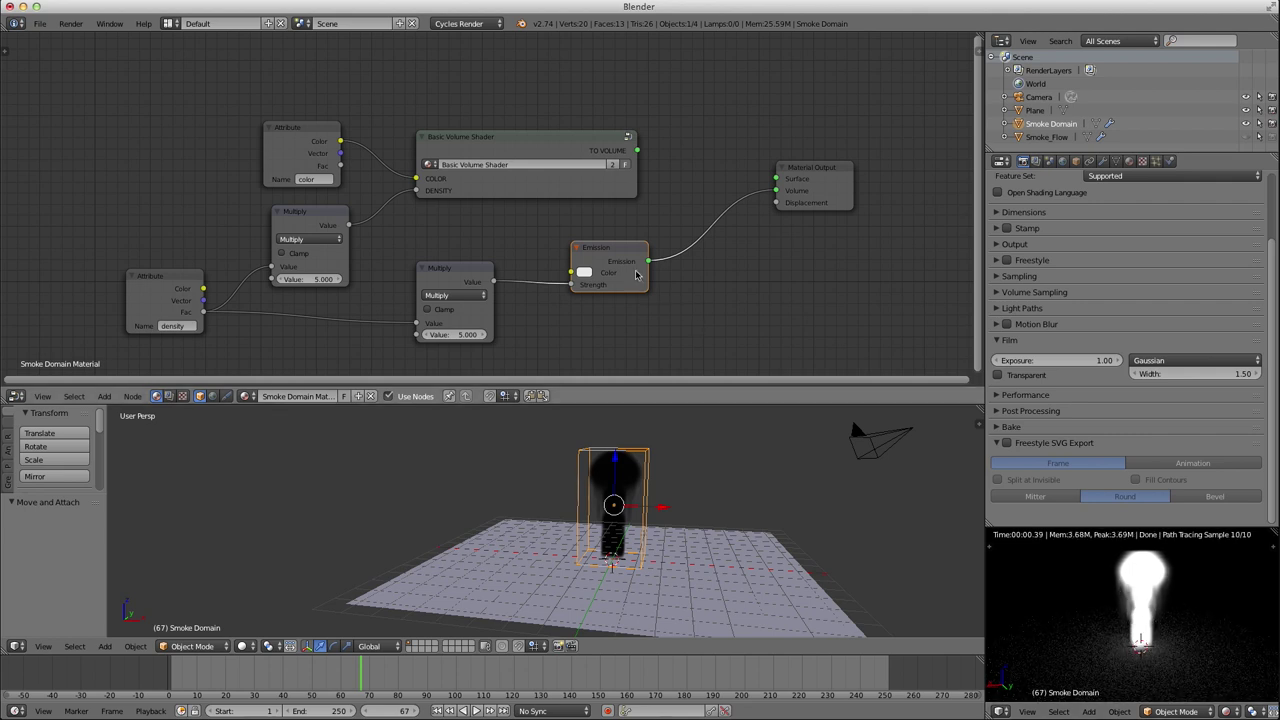
drag(620, 261, 624, 268)
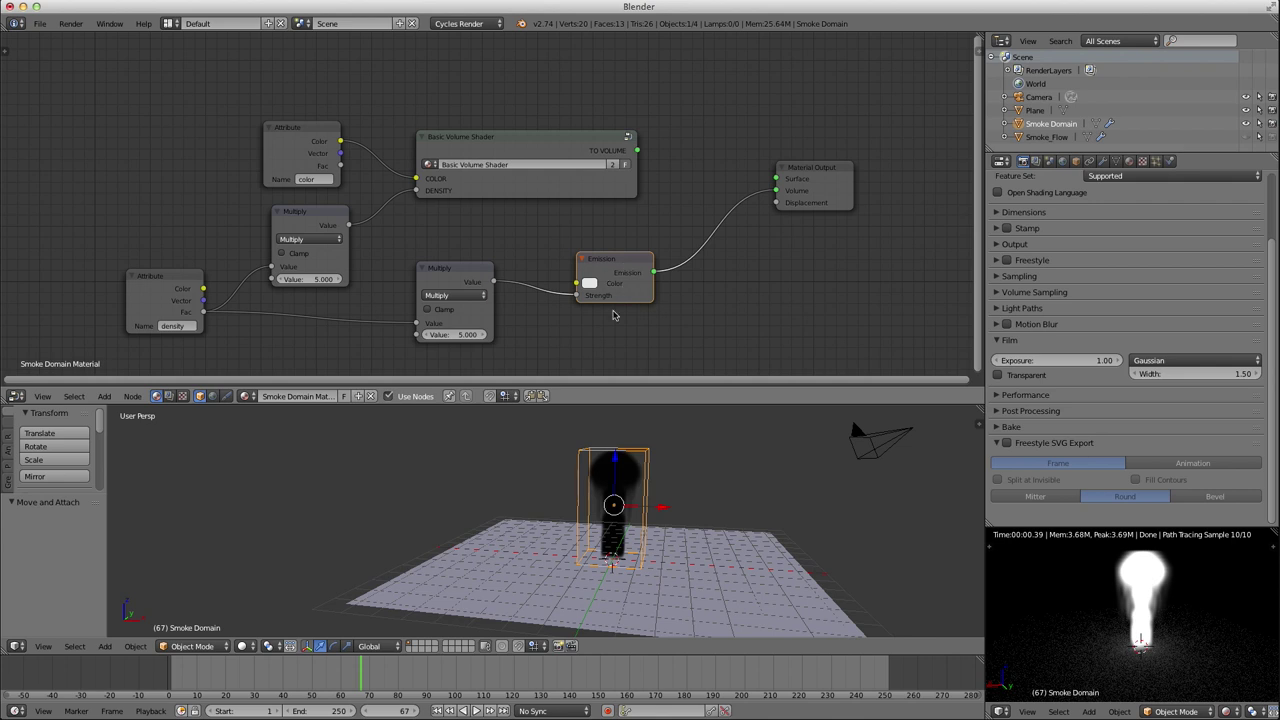
Shift the Multiply node closer to the Emission node and switch to the other Blender window with the default cube scene.
drag(451, 273, 466, 263)
click(613, 262)
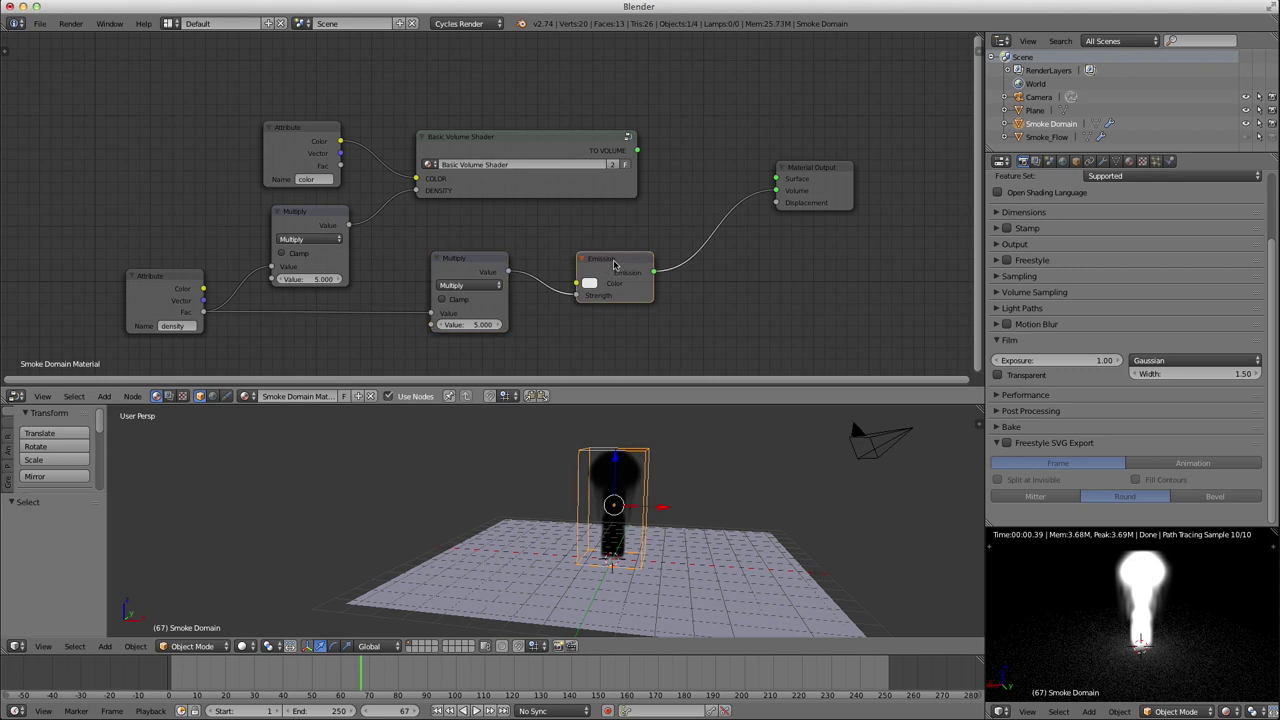
key(super+Tab)
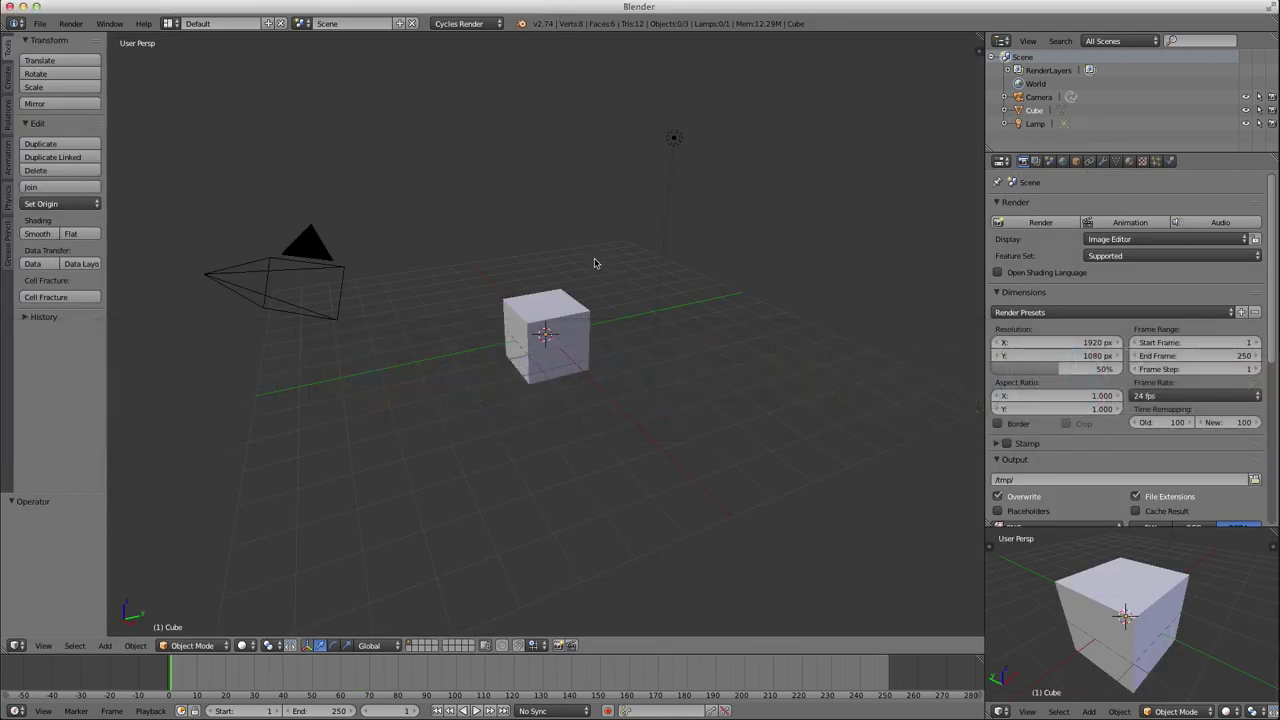
key(super+Tab)
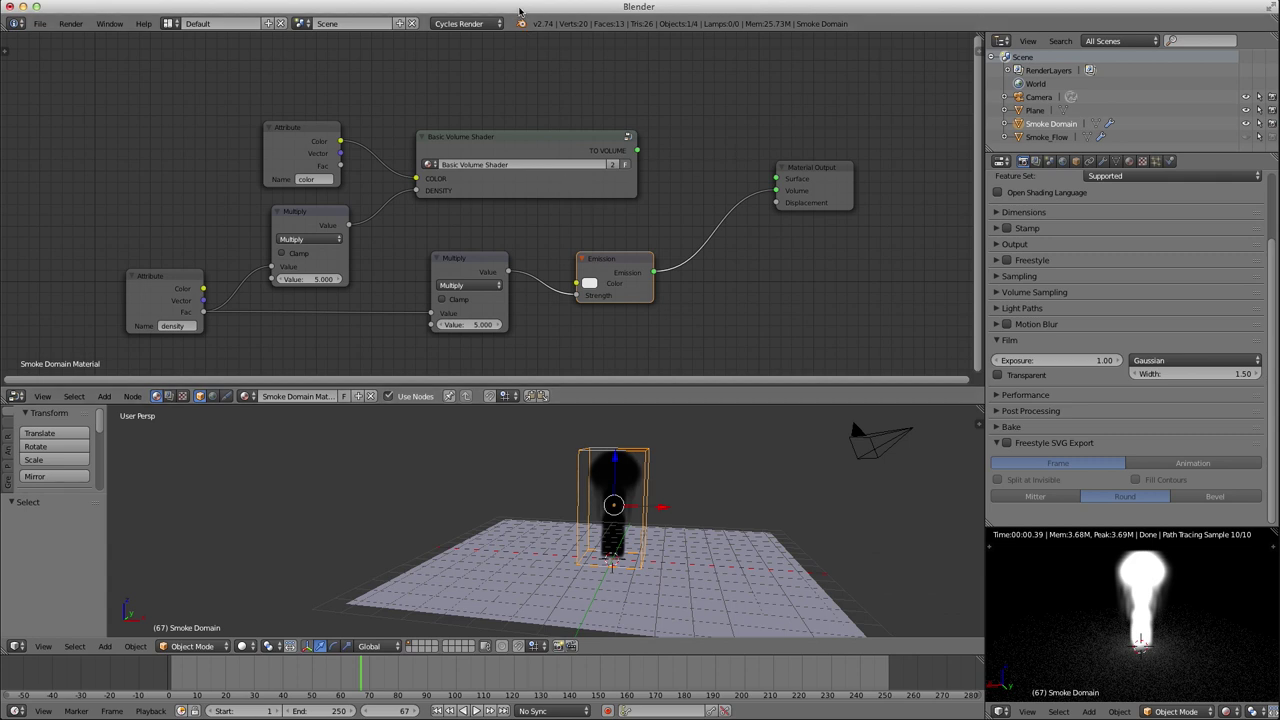
key(super+grave)
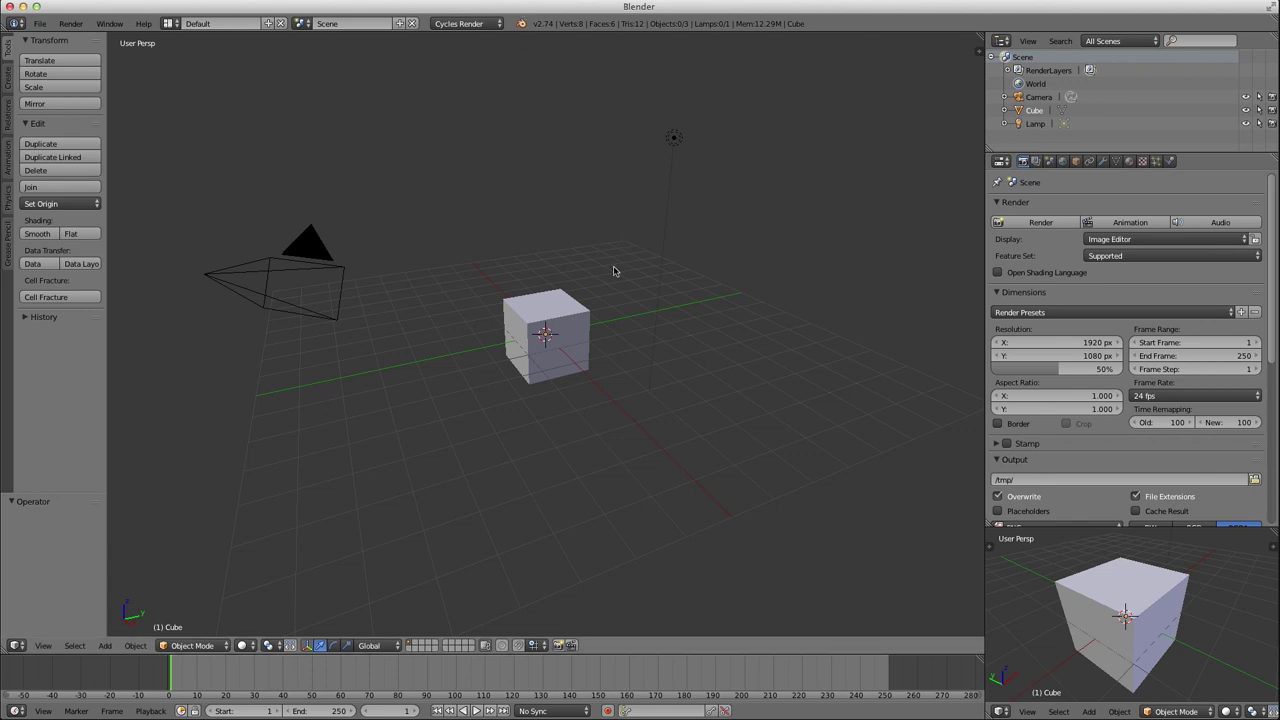
Switch the small 3D viewport to rendered shading to preview the cube.
mouse_move(553, 367)
middle_down()
mouse_move(574, 386)
mouse_move(559, 385)
middle_up()
key(shift+z)
mouse_move(720, 414)
middle_down()
mouse_move(617, 363)
mouse_move(629, 367)
middle_up()
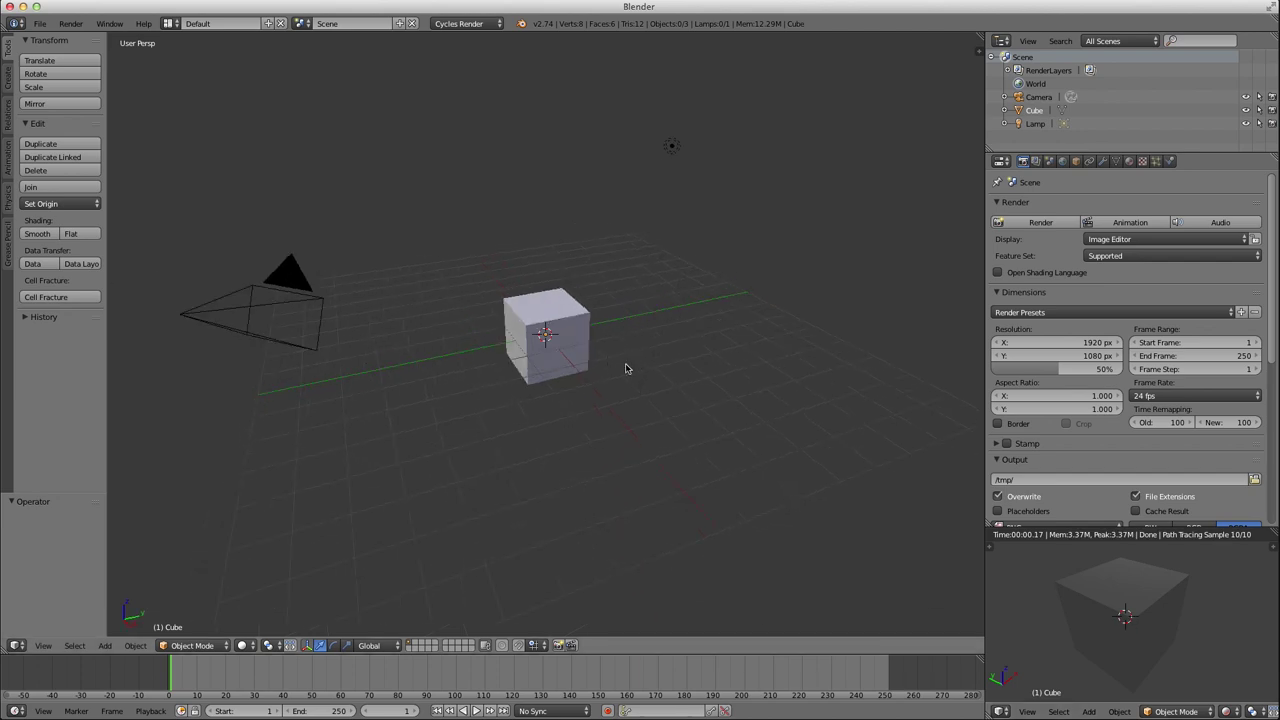
Select the cube and split the main 3D view, turning the upper area into a Node Editor.
right_click(569, 357)
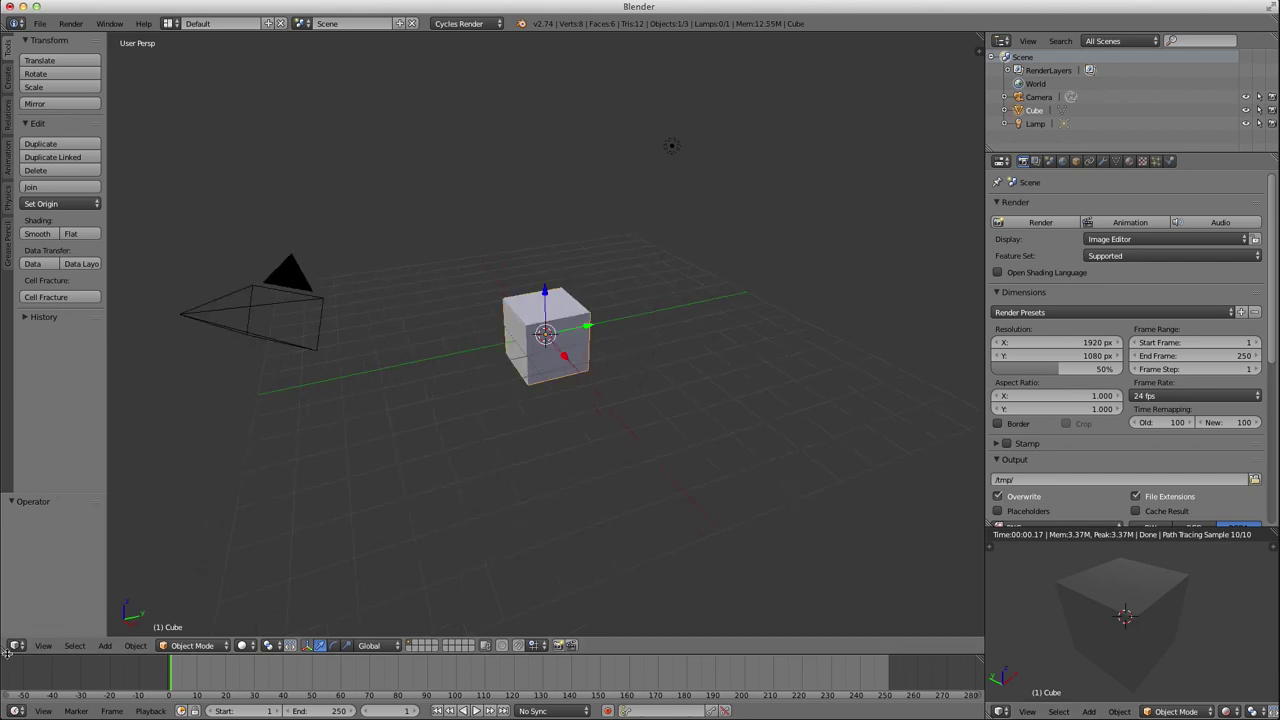
drag(4, 650, 16, 390)
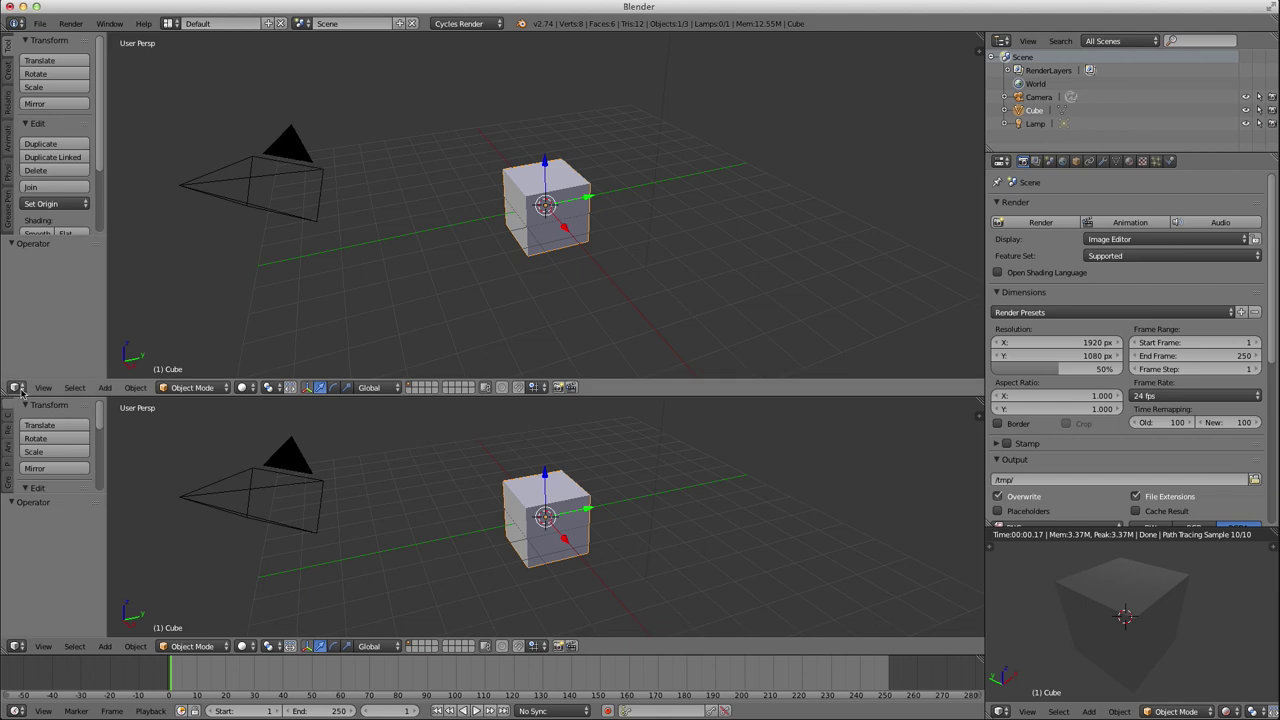
click(17, 388)
Replace the cube material's default shader node with a new Emission shader beside the Material Output.
middle_drag(491, 274, 636, 267)
click(492, 178)
key(x)
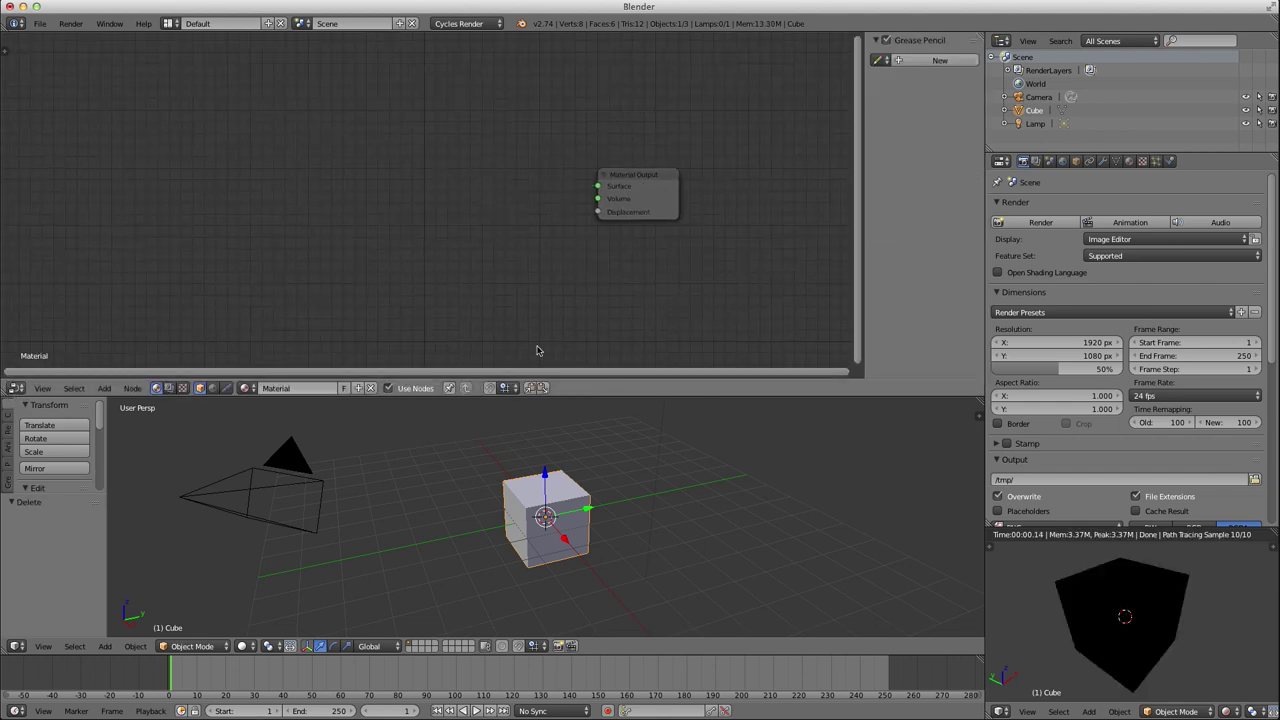
key(shift+a)
mouse_move(395, 216)
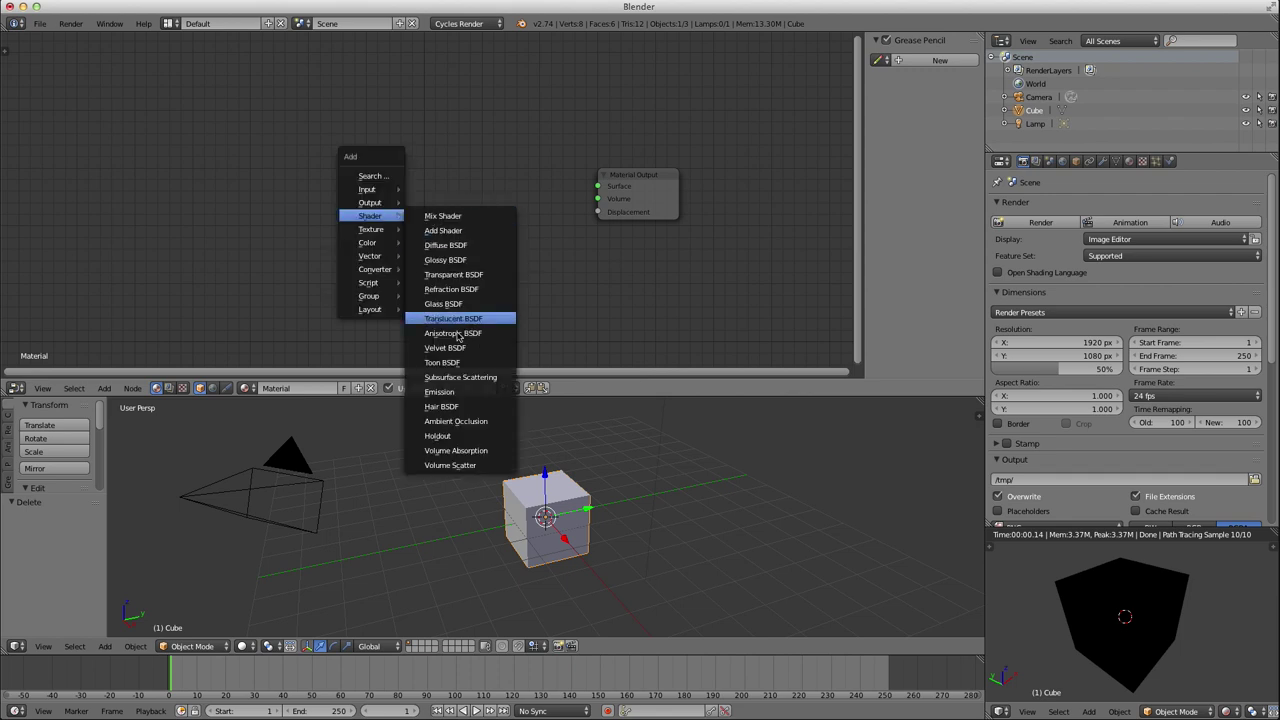
click(440, 391)
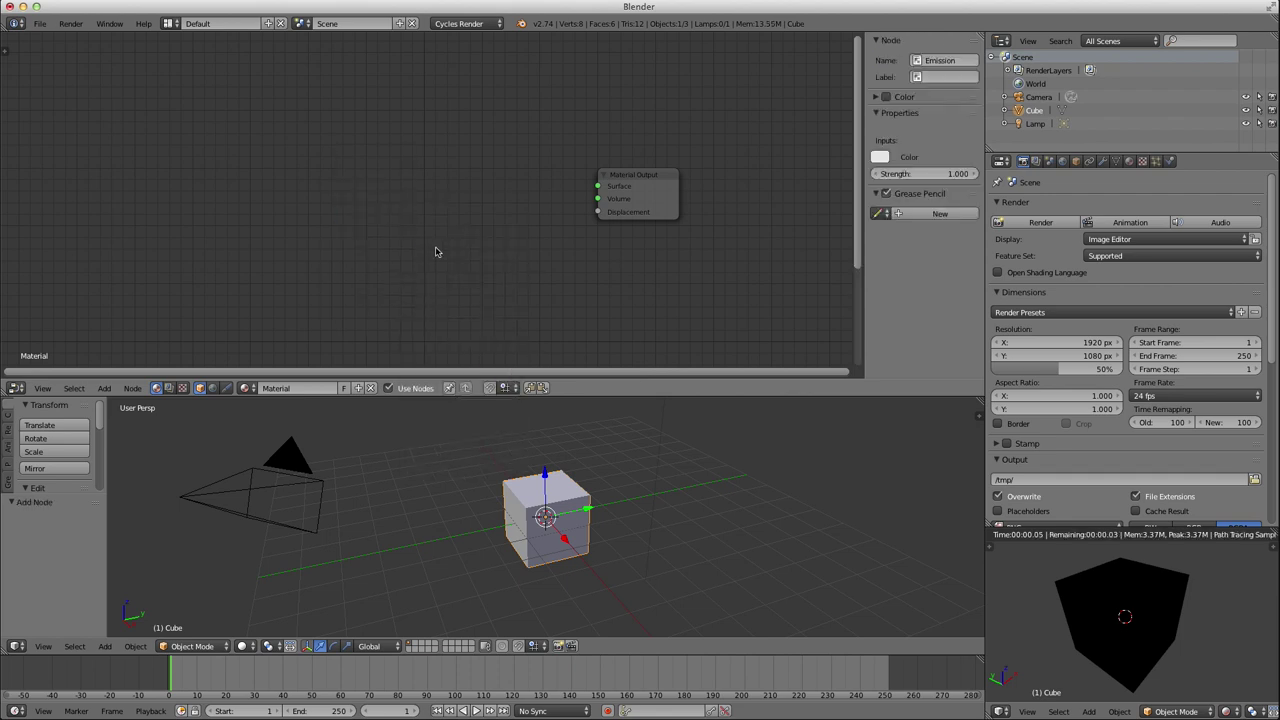
click(427, 193)
Connect the Emission output to the Material Output's Volume input and arrange the two nodes.
drag(502, 189, 598, 196)
drag(470, 178, 510, 187)
drag(640, 189, 699, 206)
drag(515, 192, 573, 201)
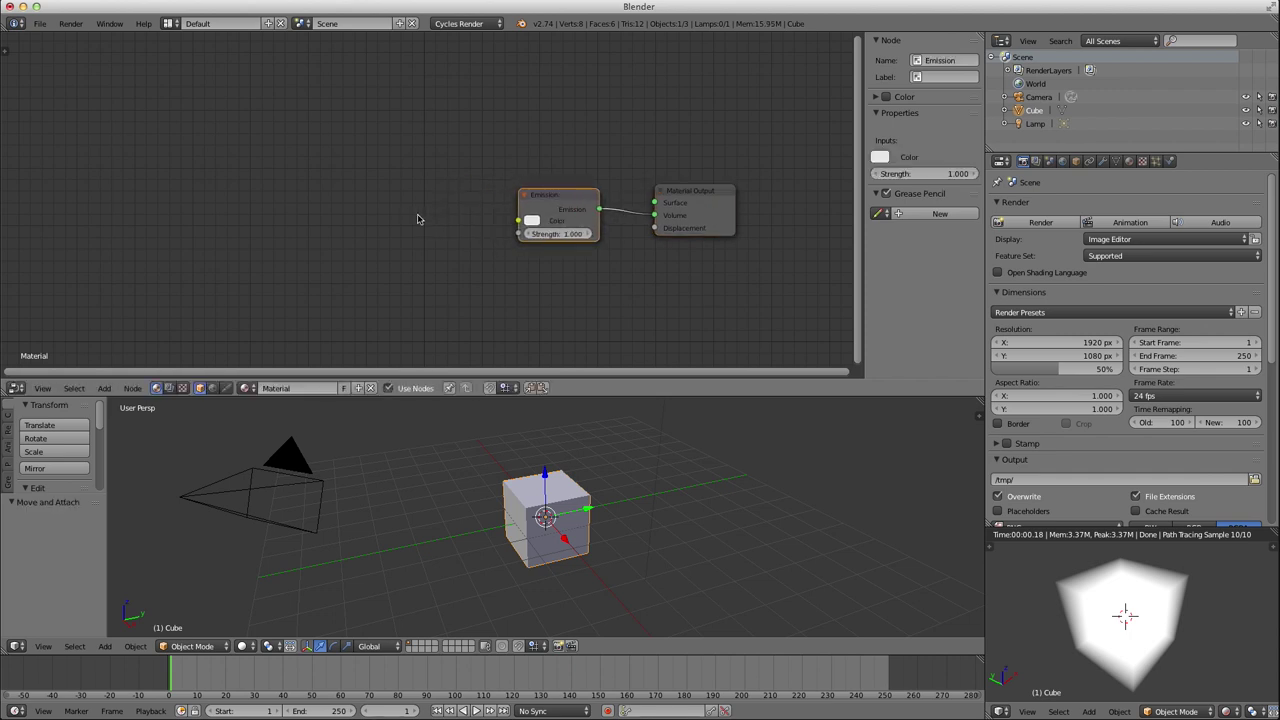
Add a Gradient Texture node ahead of the Emission node and set its type to Spherical.
key(shift+a)
mouse_move(367, 206)
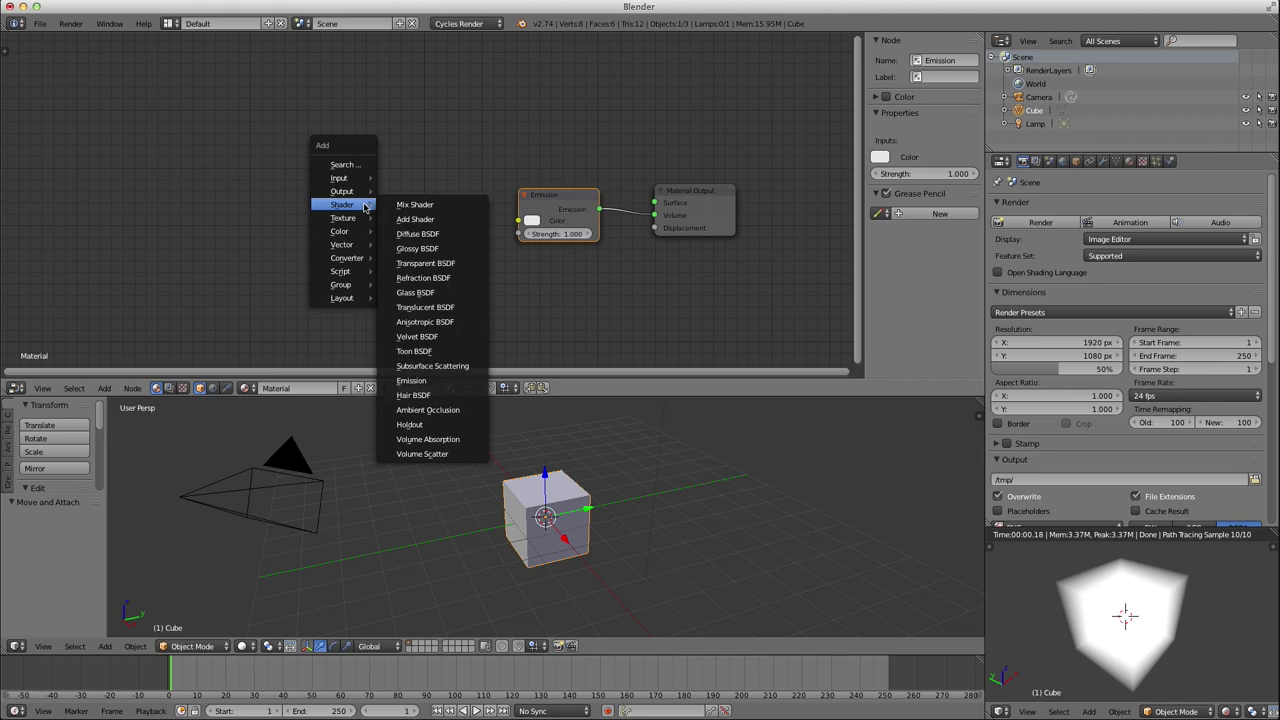
mouse_move(345, 178)
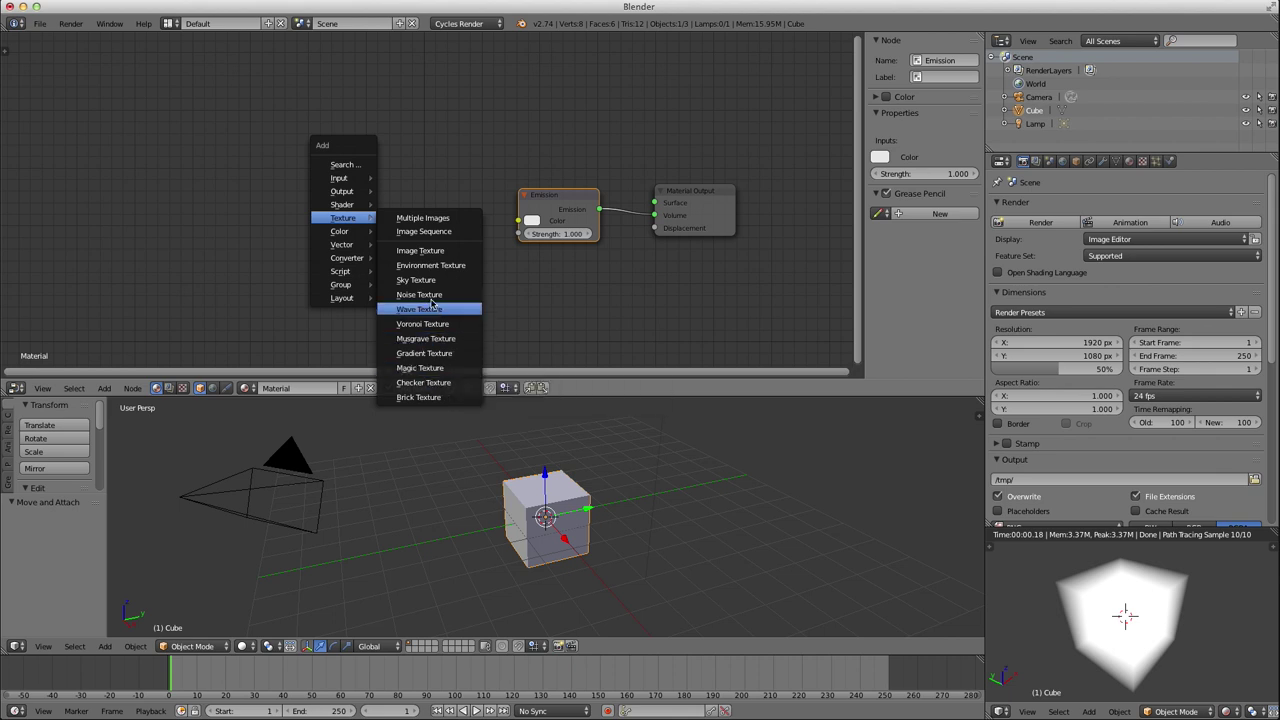
click(428, 354)
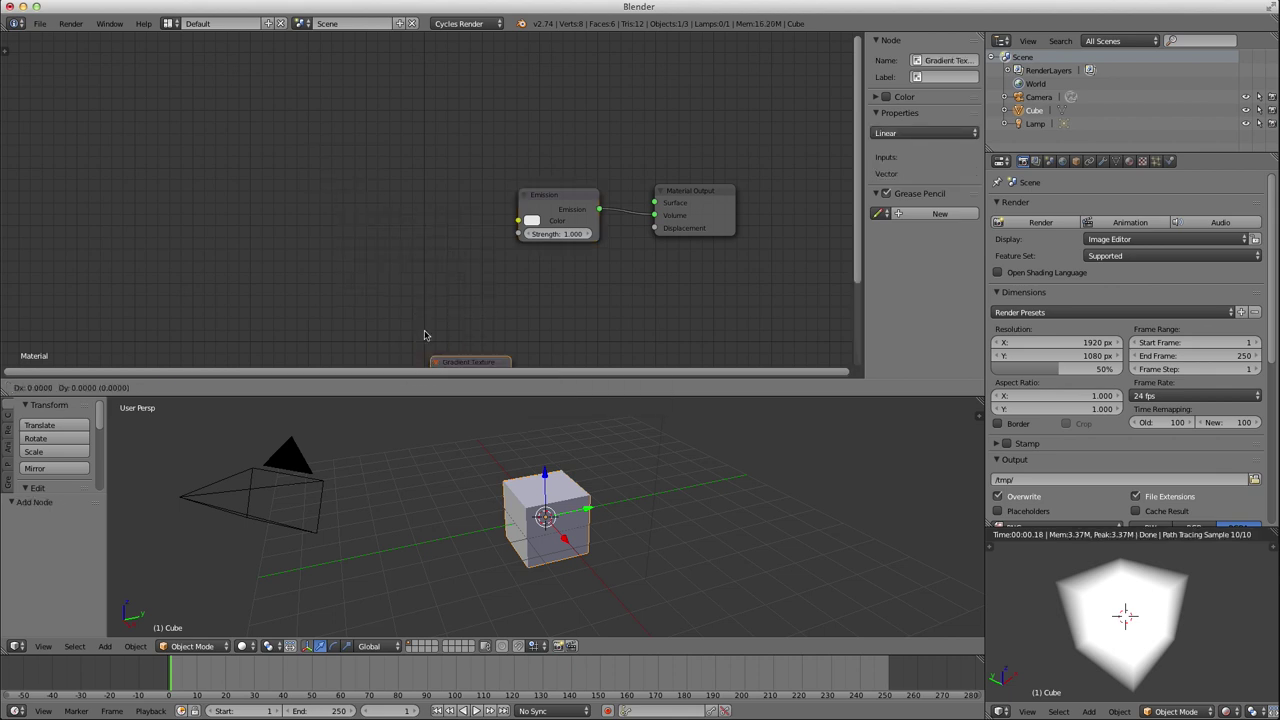
click(307, 190)
click(327, 211)
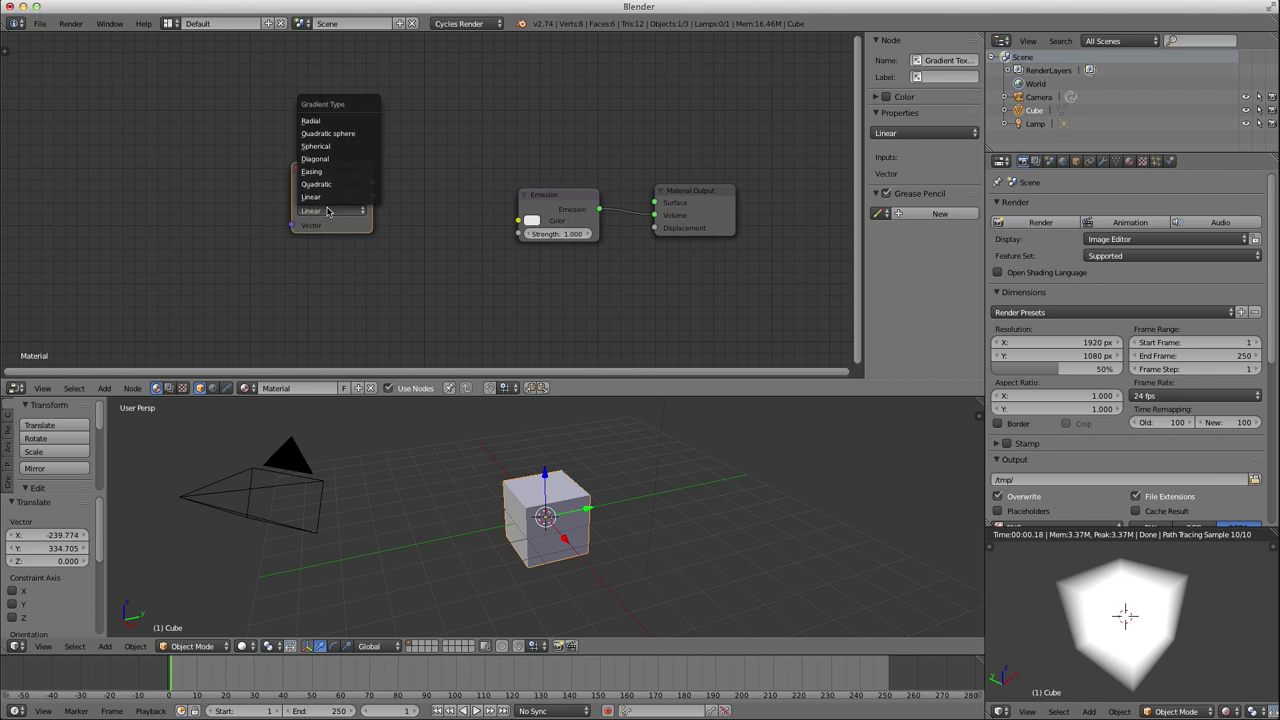
click(343, 168)
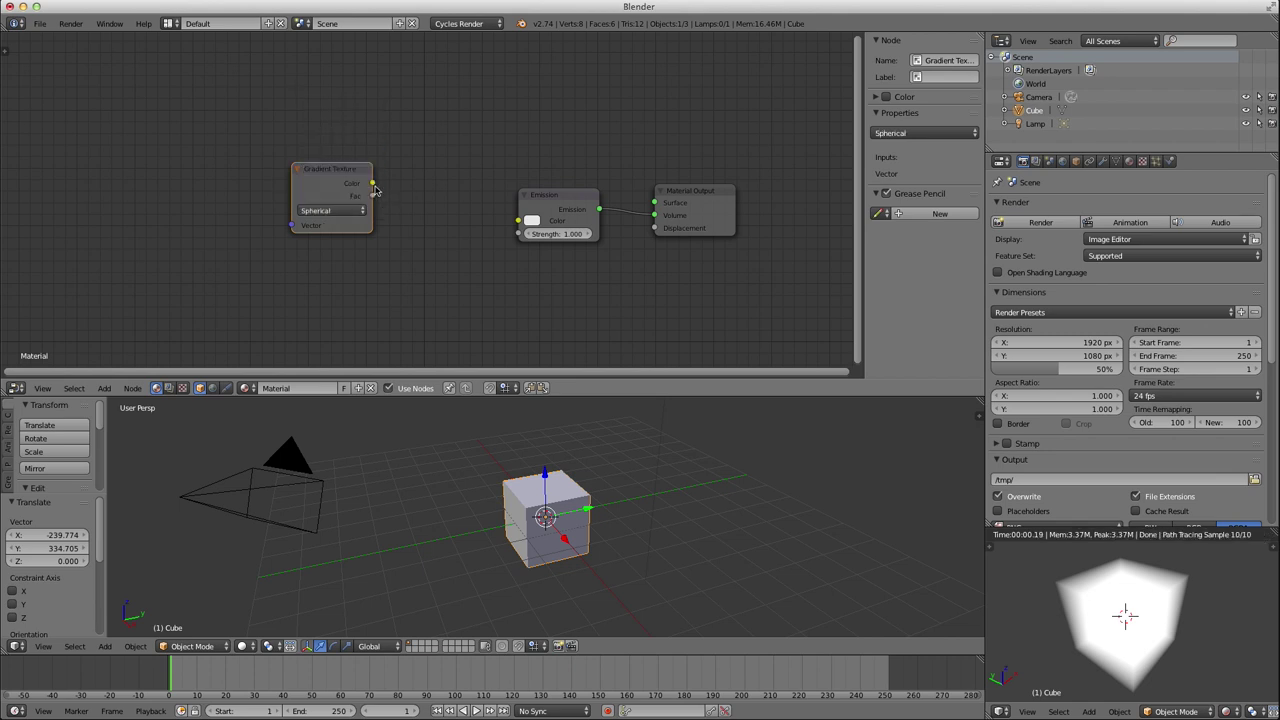
Connect the Gradient Texture's Color output to the Emission Color and check the cube's rendered preview against its solid shape.
key(g)
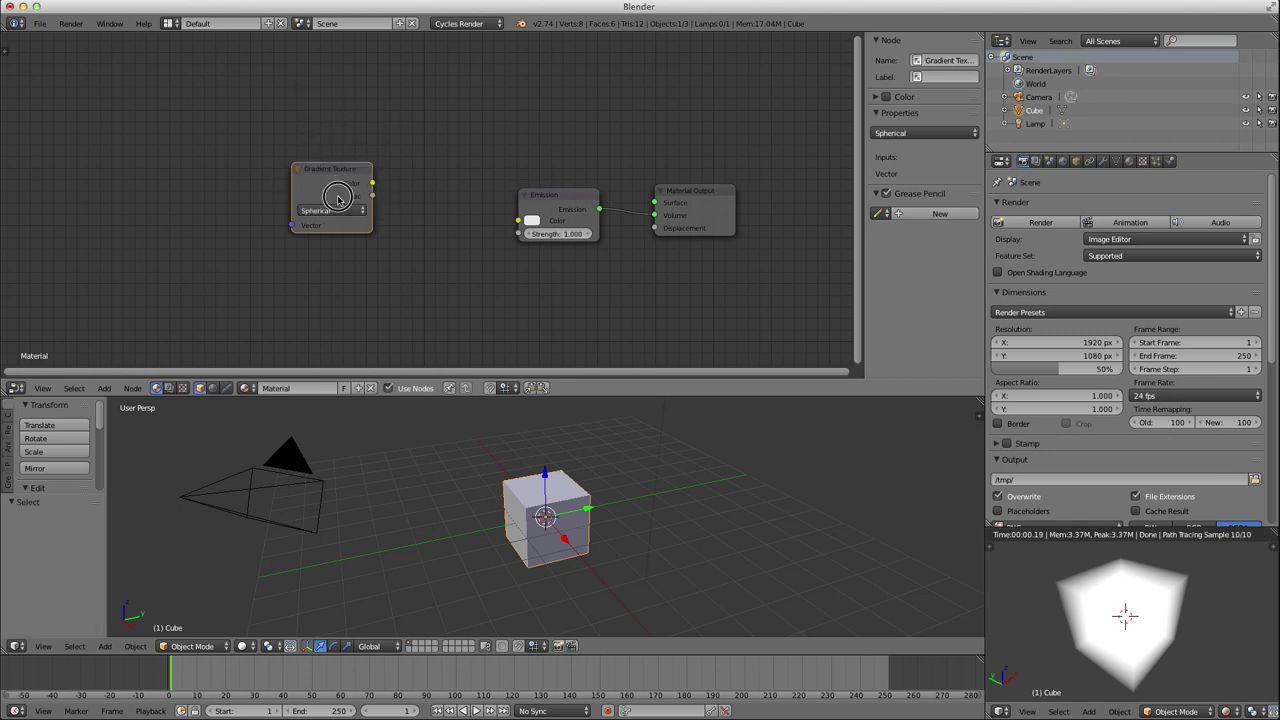
click(372, 207)
drag(375, 207, 519, 220)
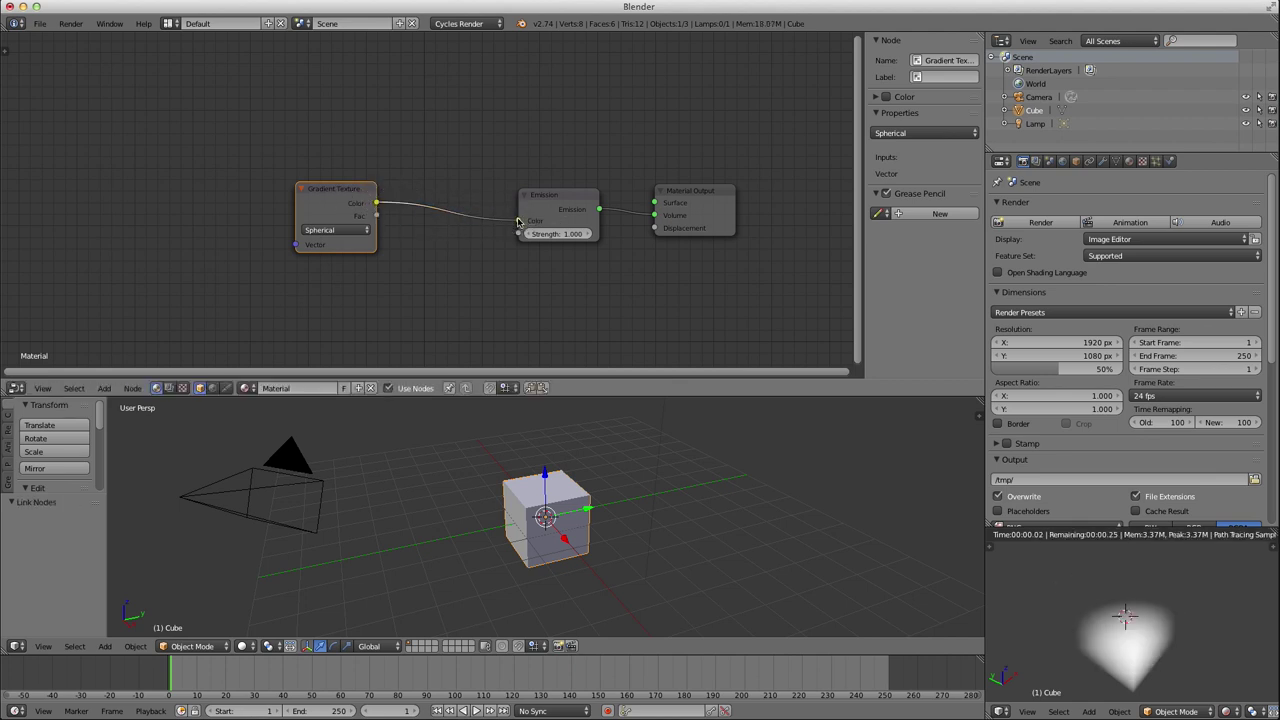
middle_drag(1124, 645, 1229, 621)
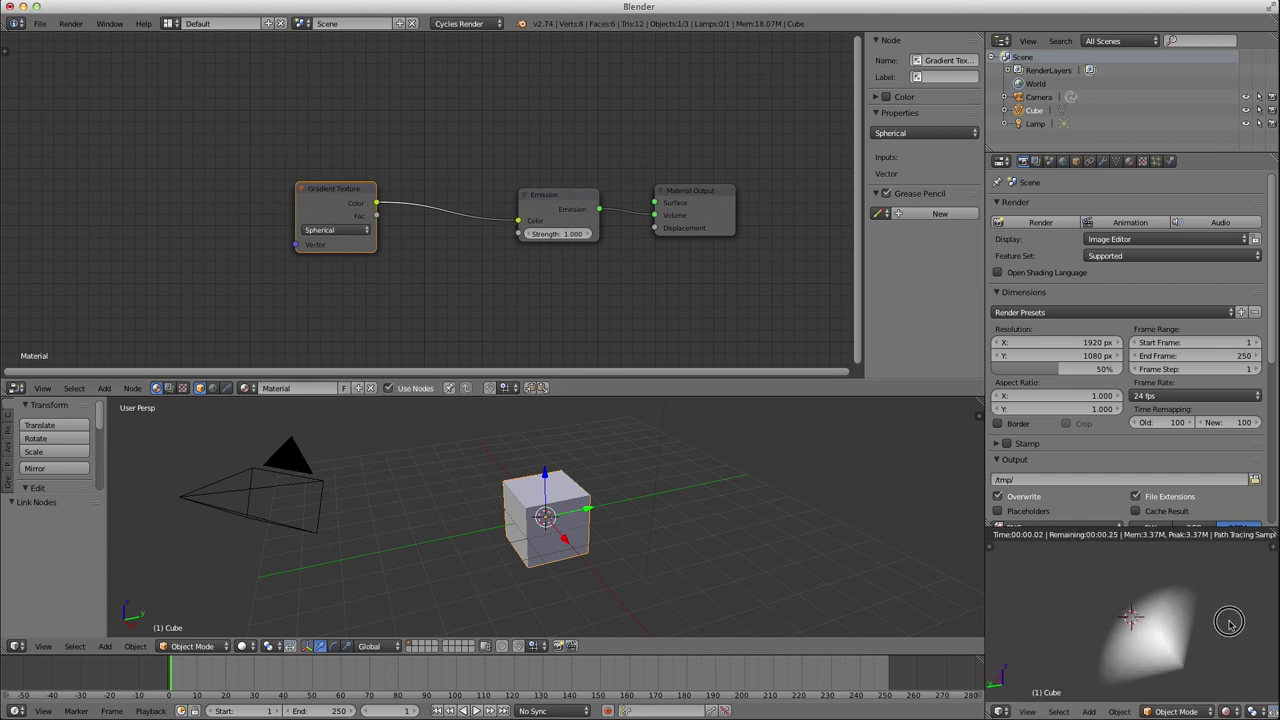
key(shift+z)
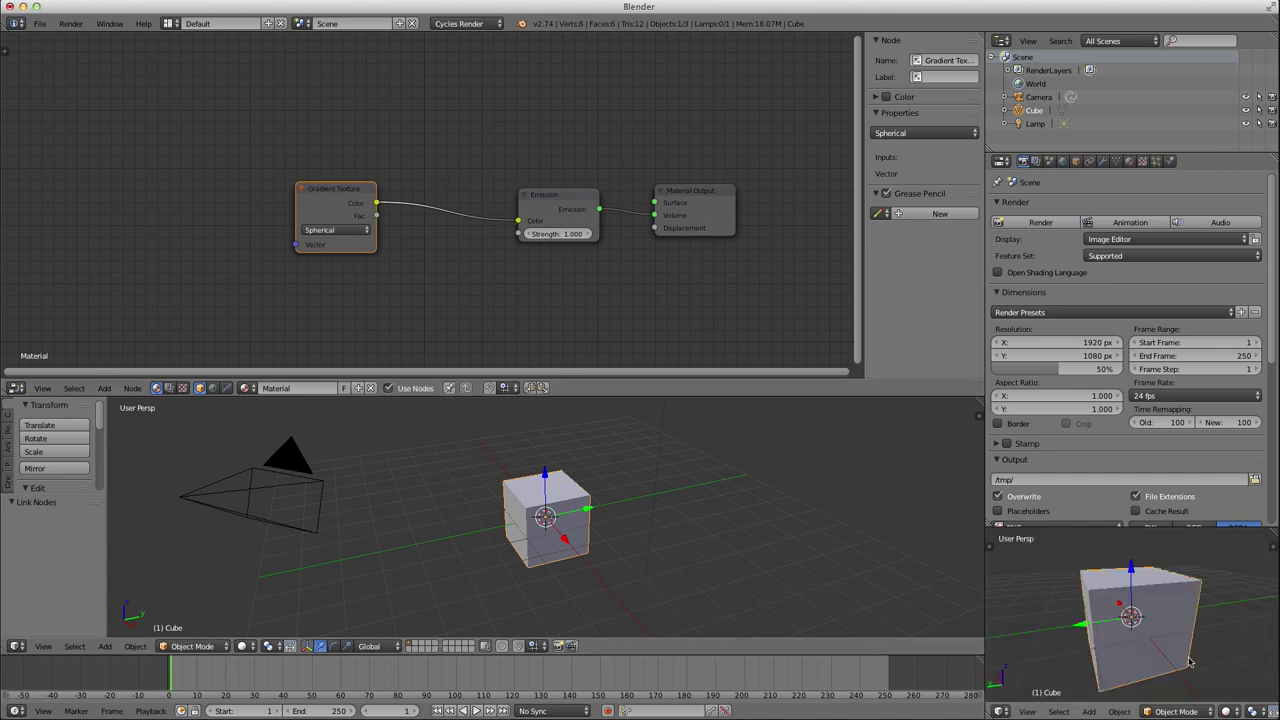
key(shift+z)
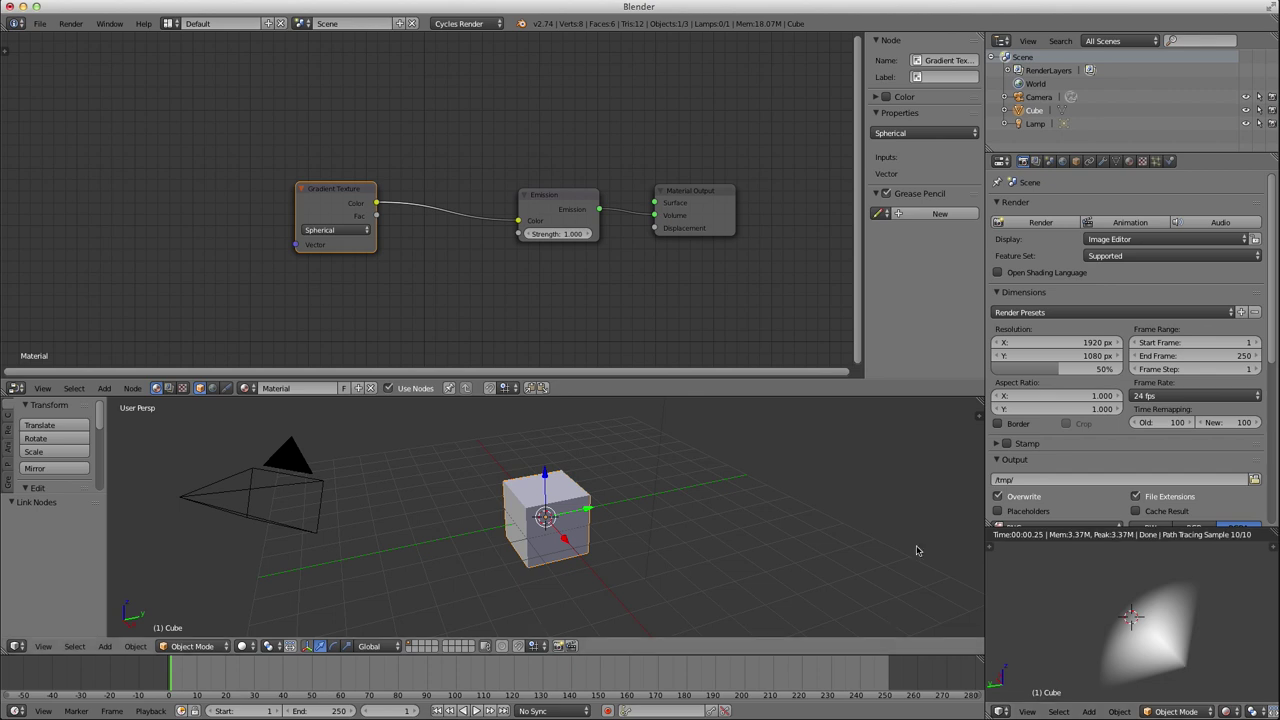
Connect the Gradient Texture's Fac output to the Emission Strength and cut the link into Emission Color.
drag(377, 216, 518, 233)
ctrl+right_drag(497, 216, 498, 228)
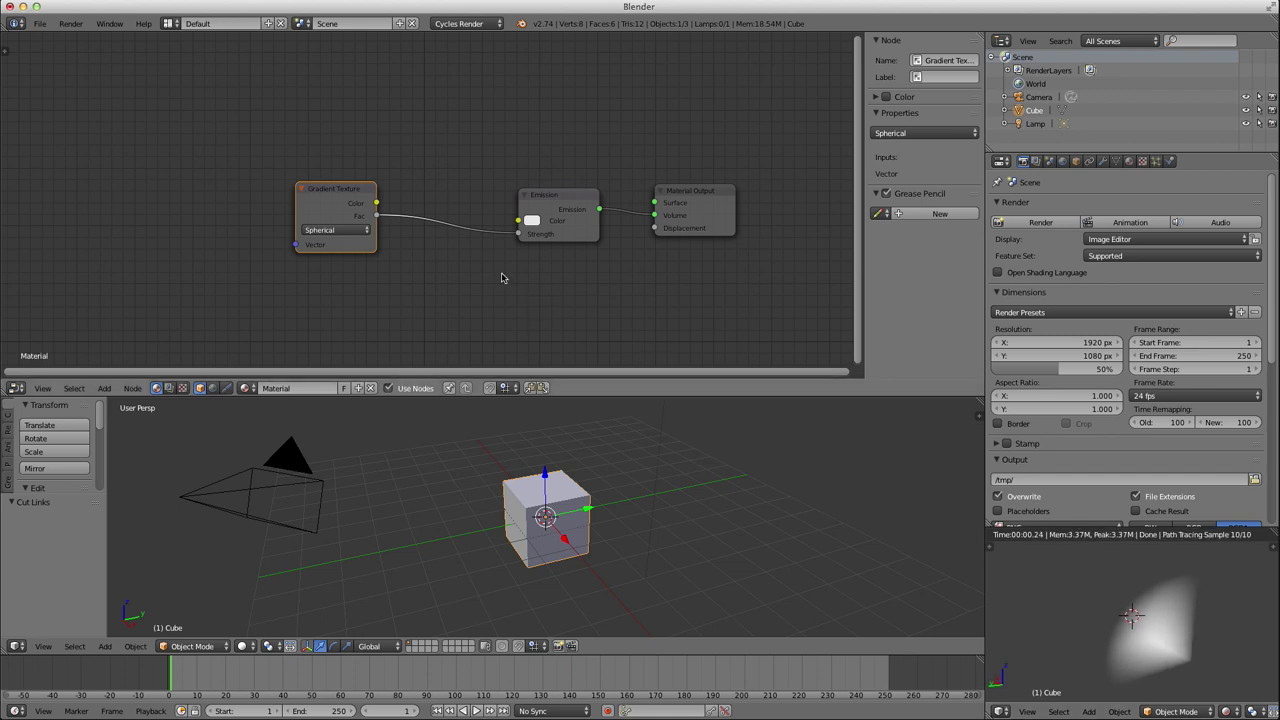
Compare the gradient driving Emission Color instead of Strength, and restore the Fac-to-Strength link.
ctrl+right_drag(470, 243, 470, 244)
drag(376, 203, 519, 220)
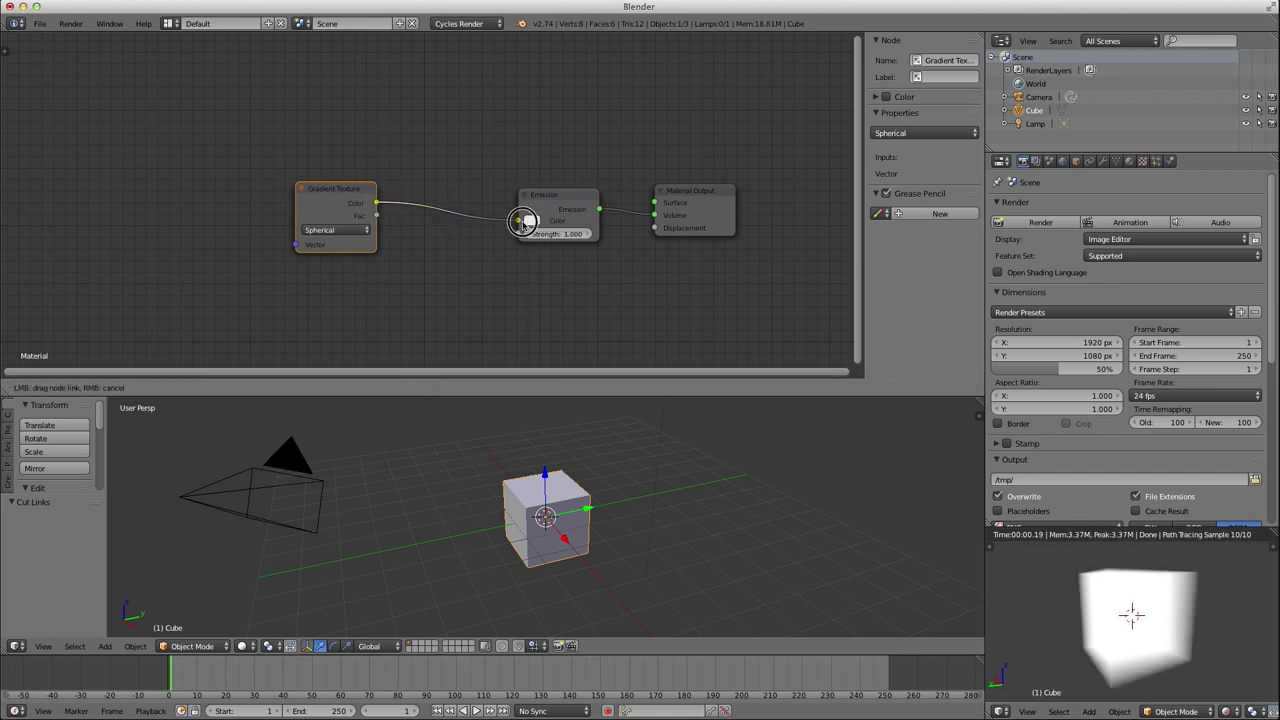
ctrl+right_drag(448, 196, 455, 245)
drag(376, 215, 518, 233)
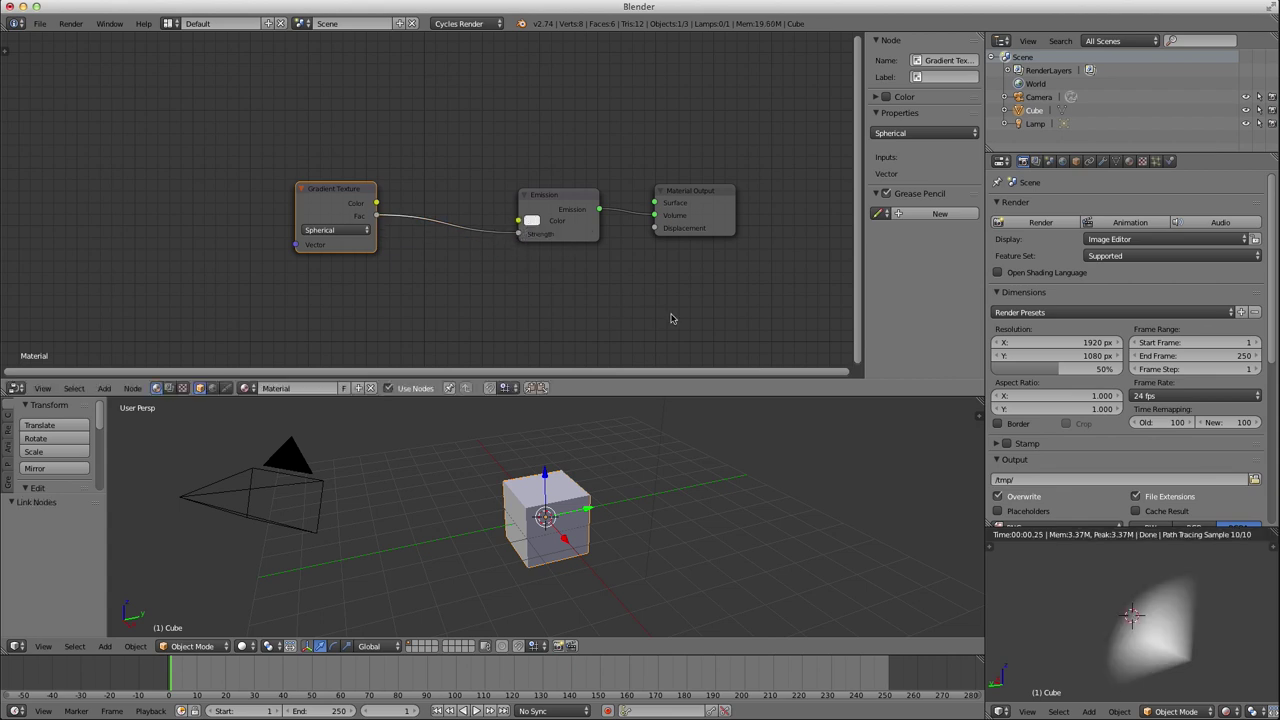
Insert a Math node set to Multiply with a value of 2 between the gradient's Fac output and the Emission Strength.
drag(316, 212, 239, 215)
key(shift+a)
mouse_move(383, 258)
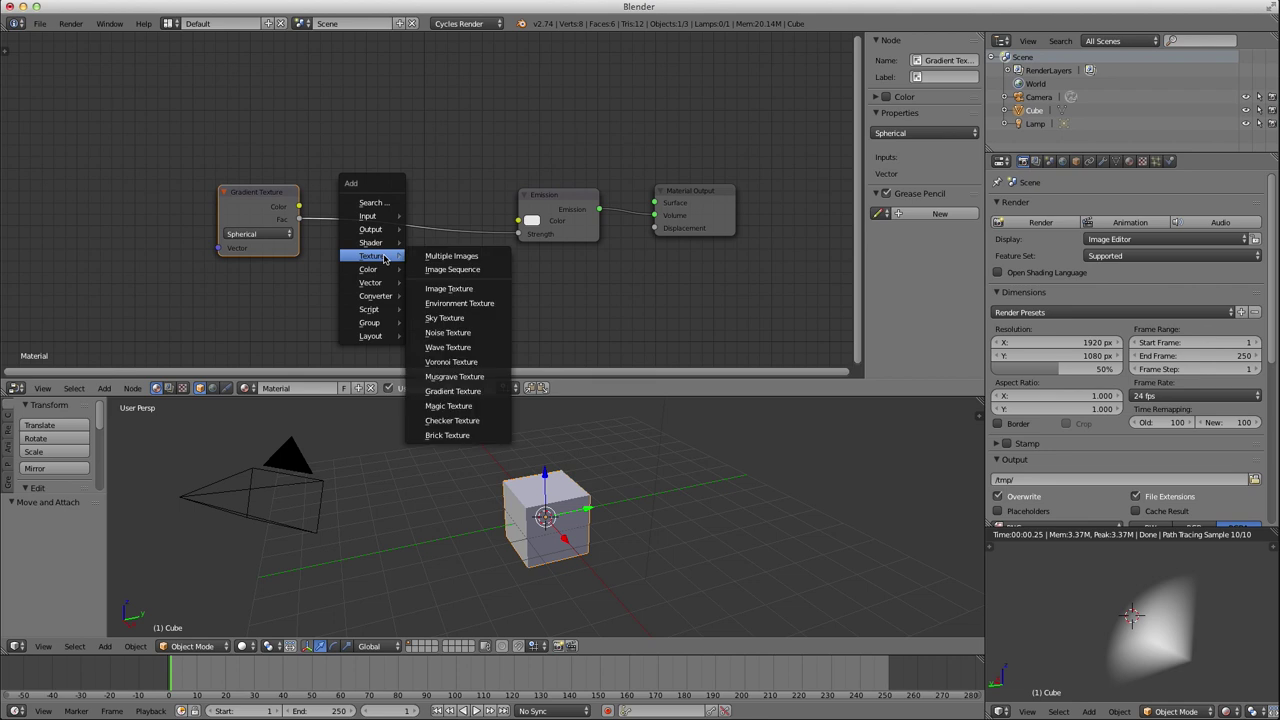
mouse_move(374, 294)
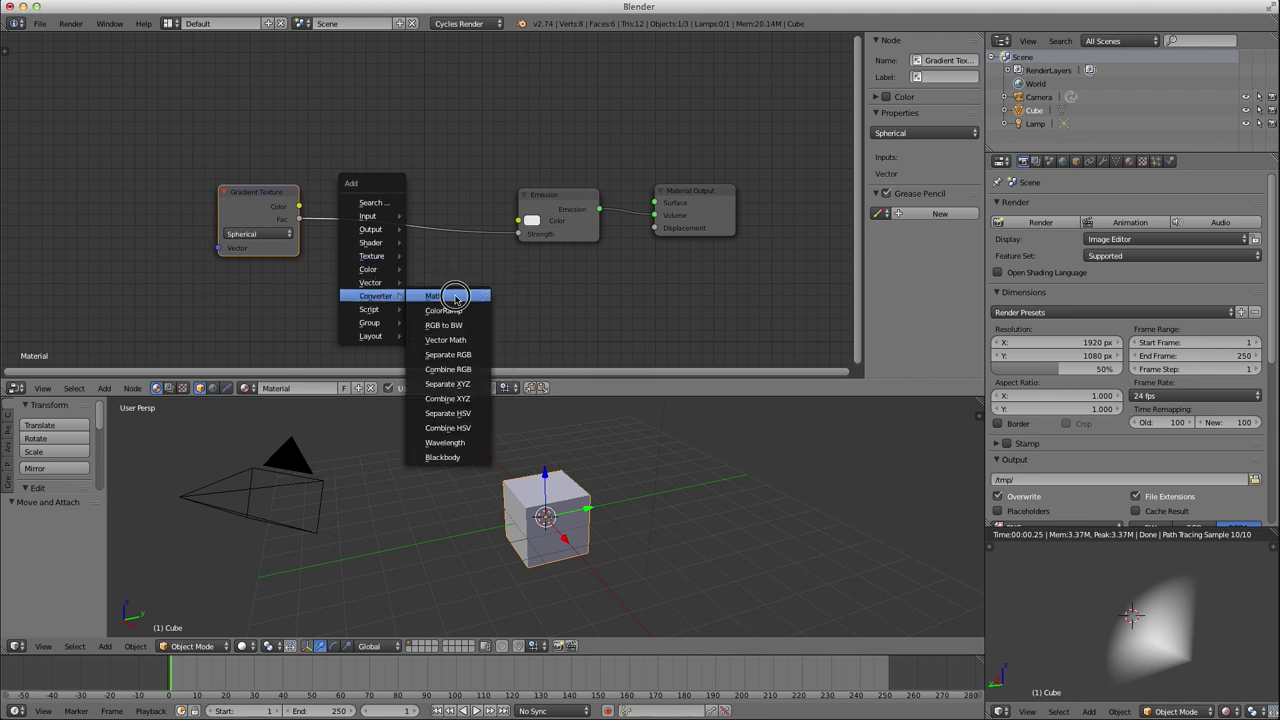
click(455, 294)
click(367, 209)
click(406, 239)
click(408, 268)
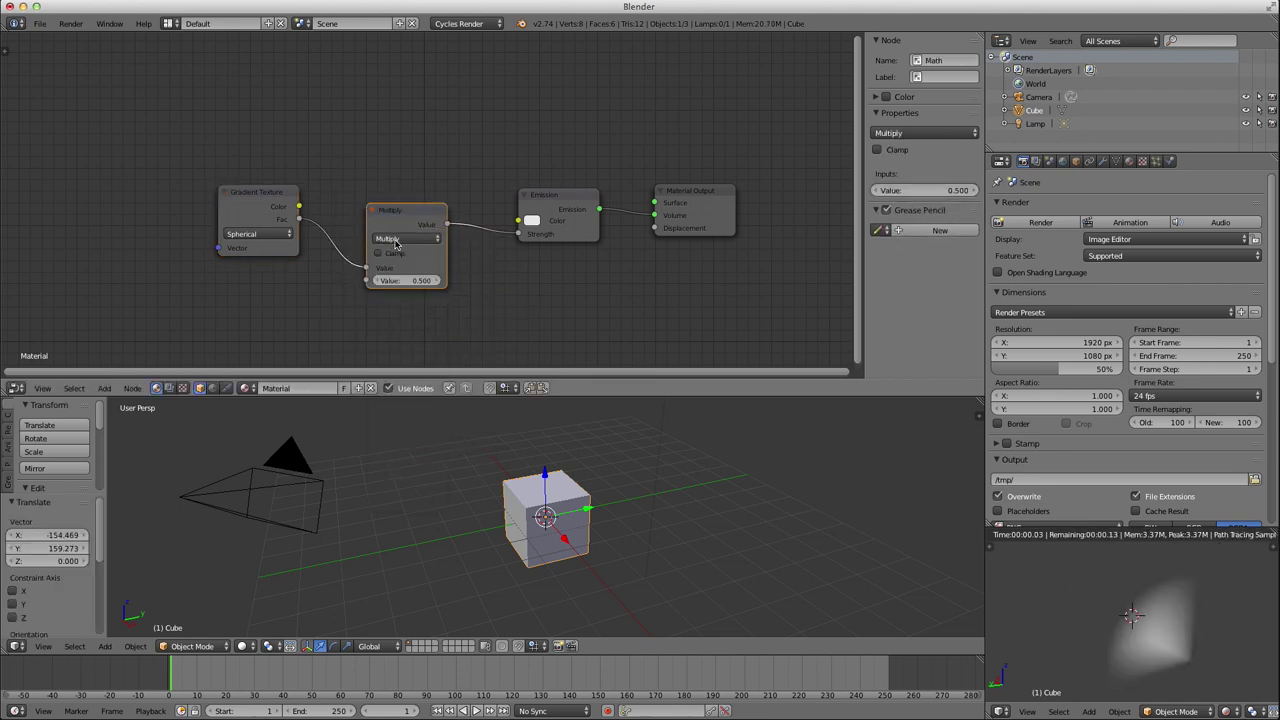
text(2)
key(Return)
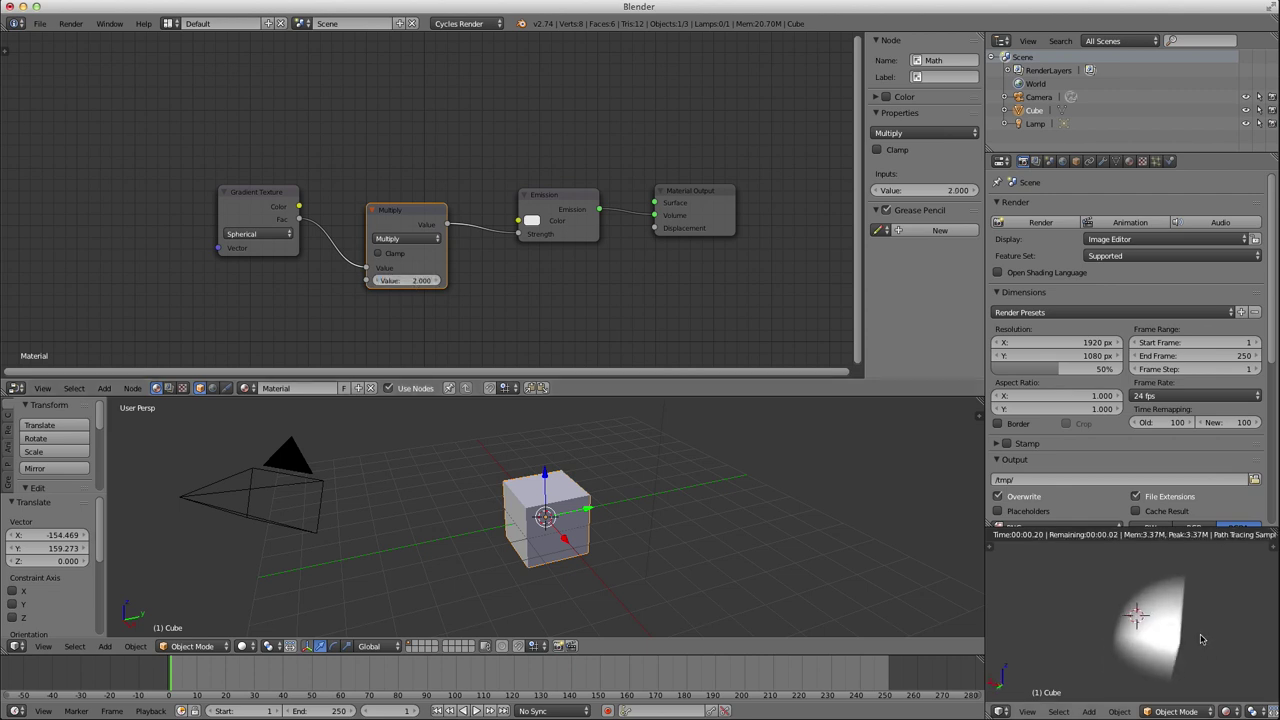
Add a Texture Coordinate node before the Gradient Texture and connect its Object output to the gradient's Vector input.
drag(257, 199, 242, 216)
key(shift+a)
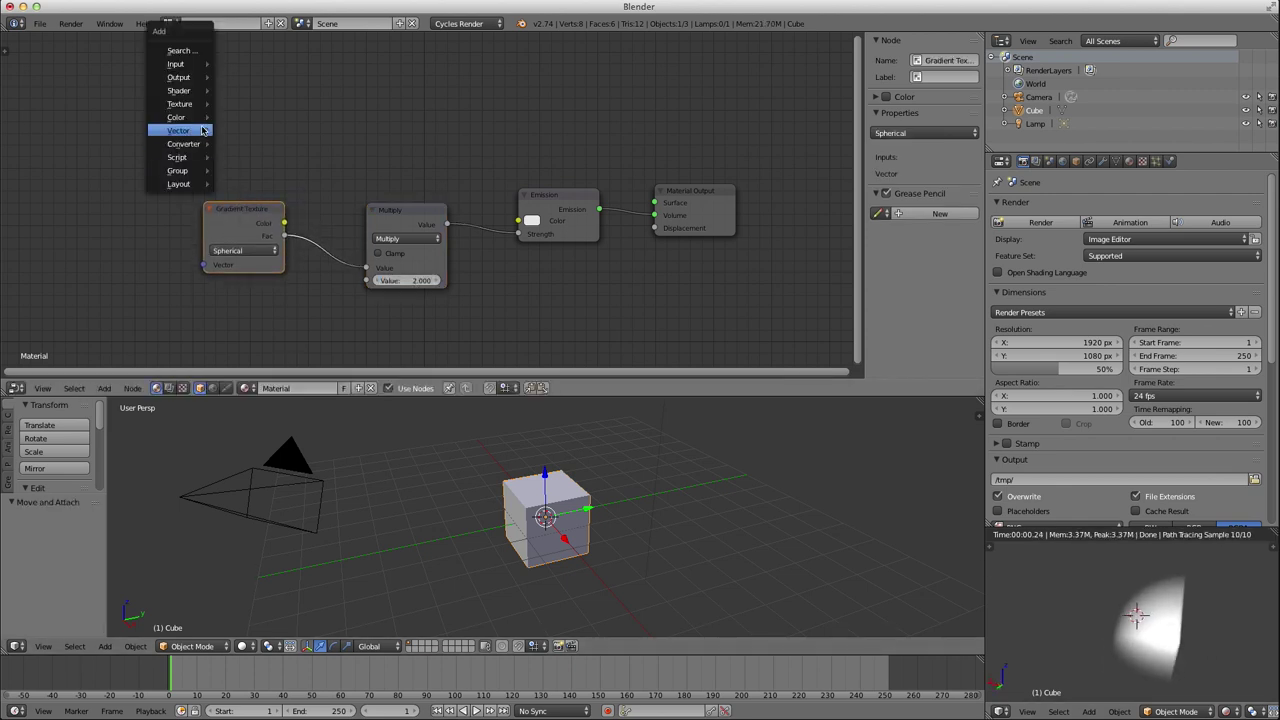
mouse_move(192, 106)
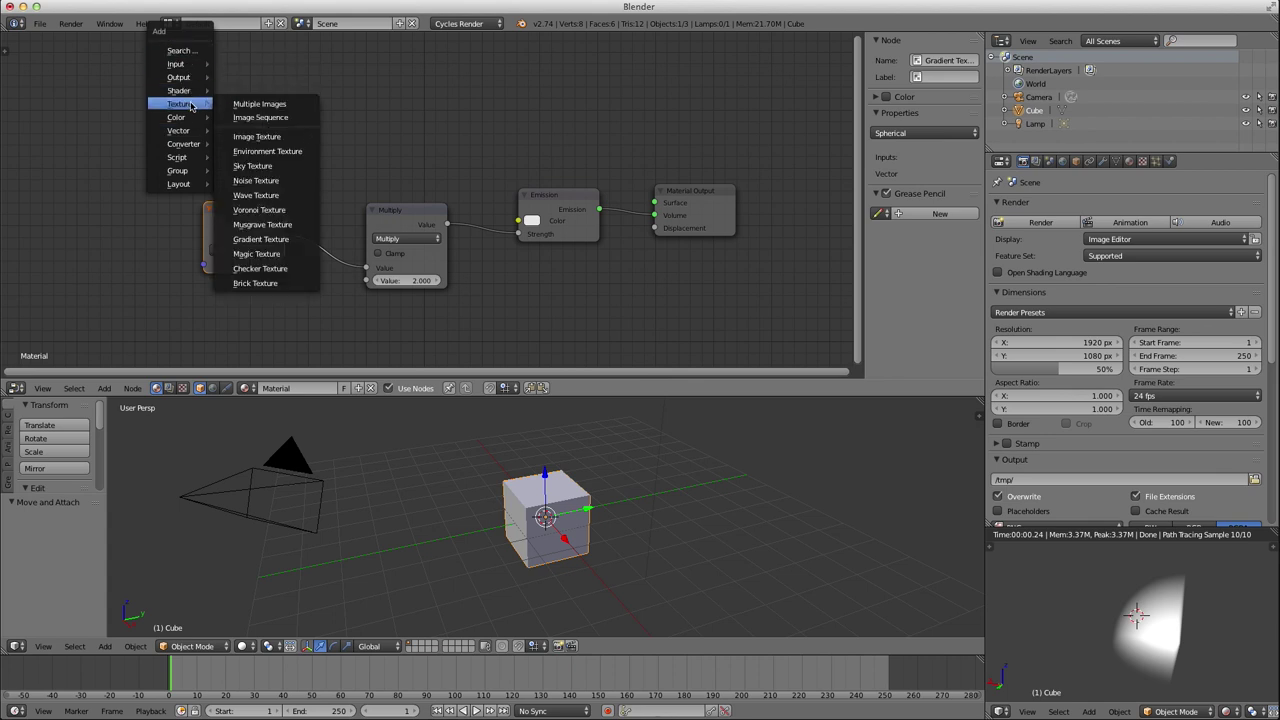
mouse_move(178, 66)
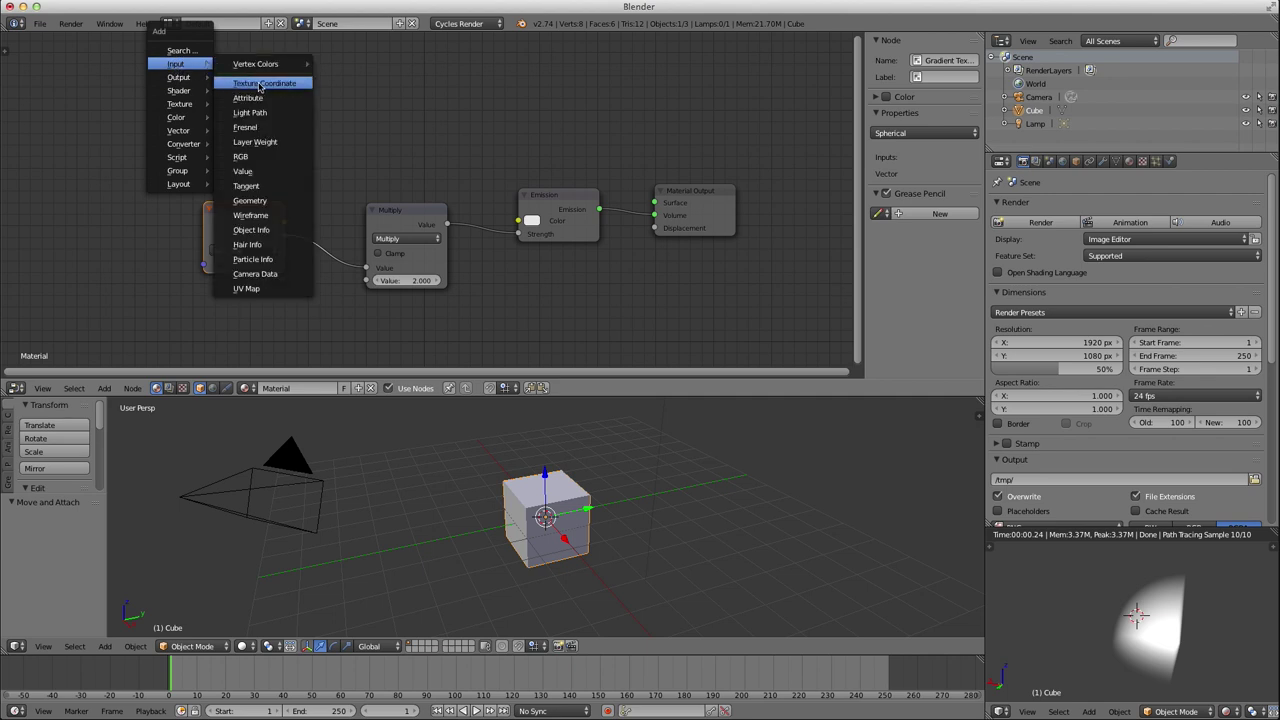
click(264, 83)
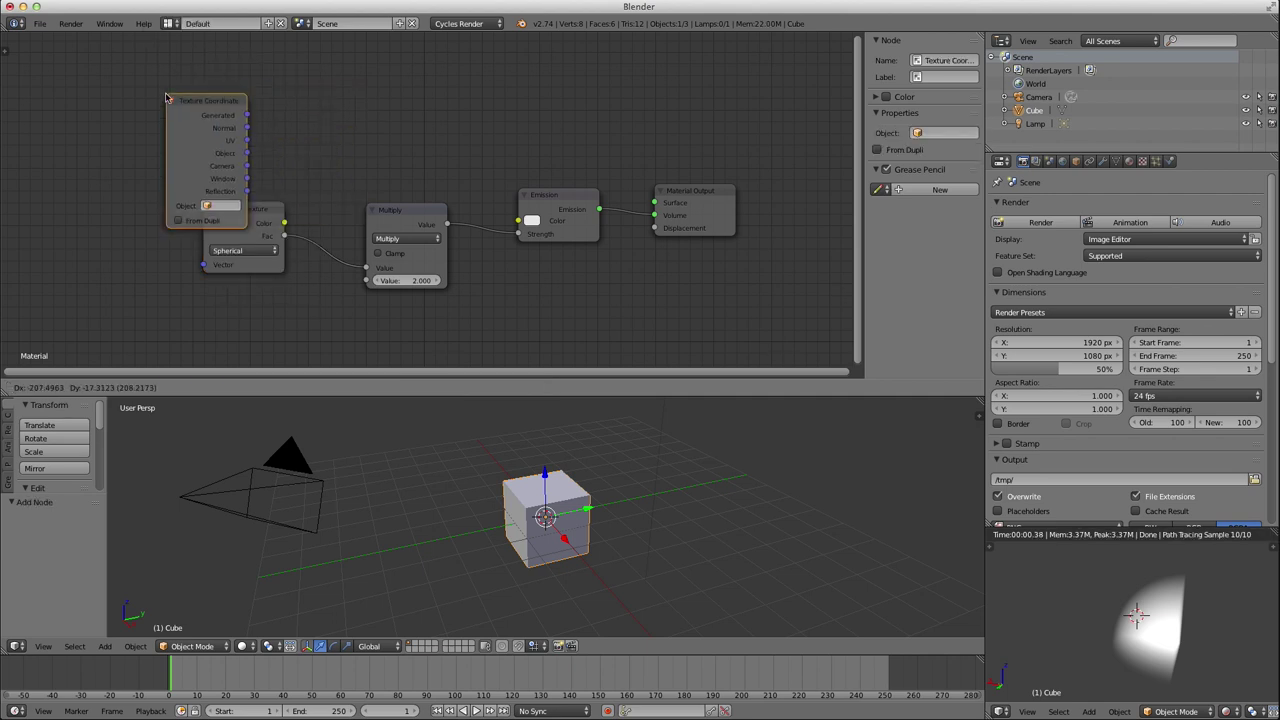
click(77, 121)
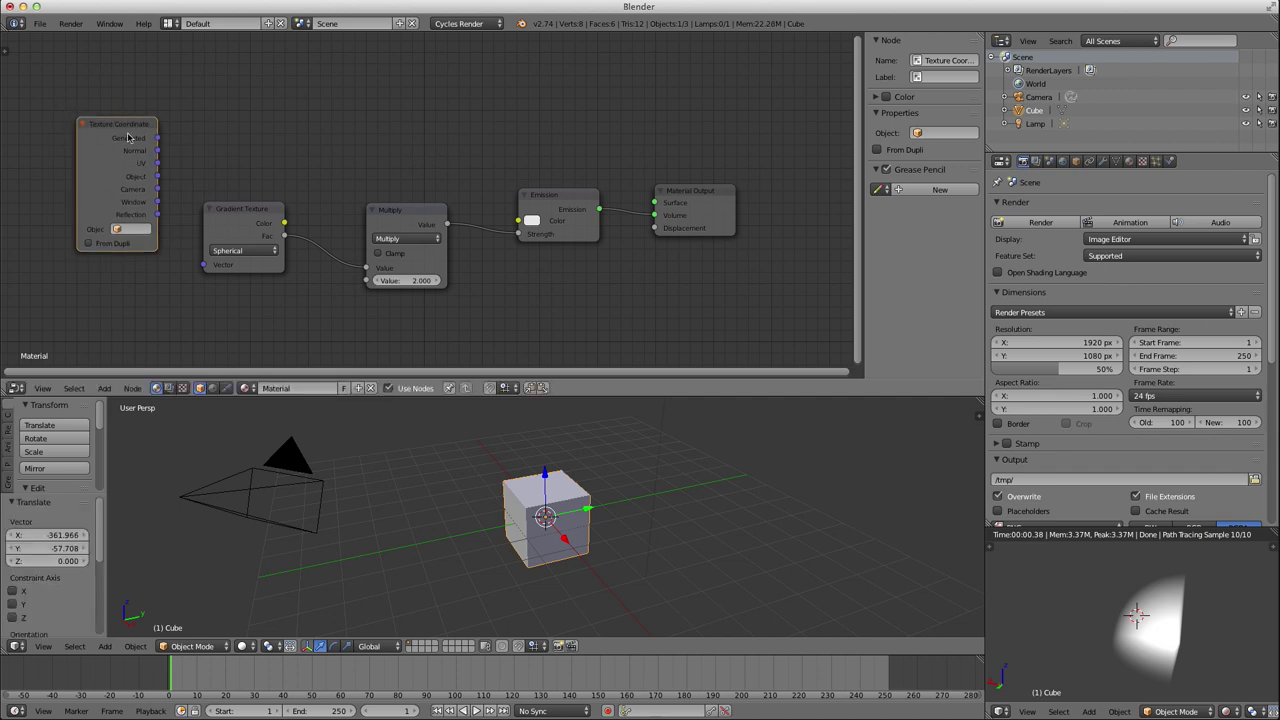
drag(116, 126, 90, 153)
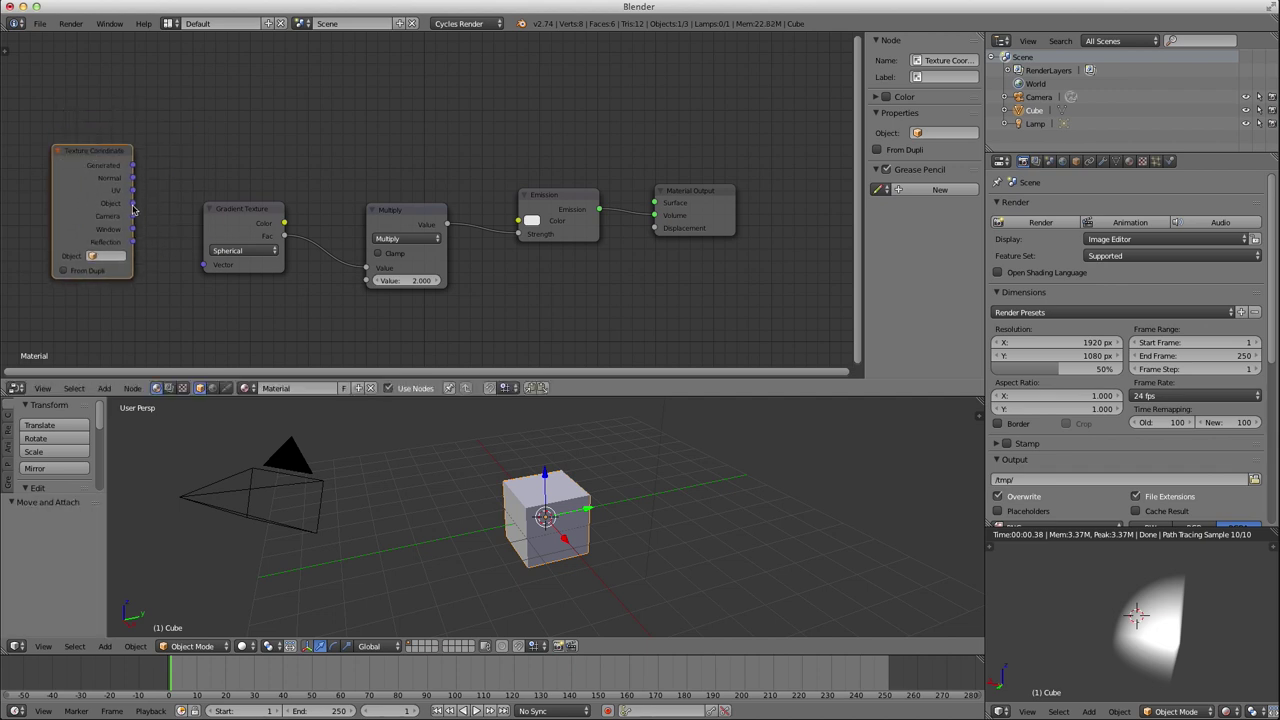
drag(133, 204, 202, 265)
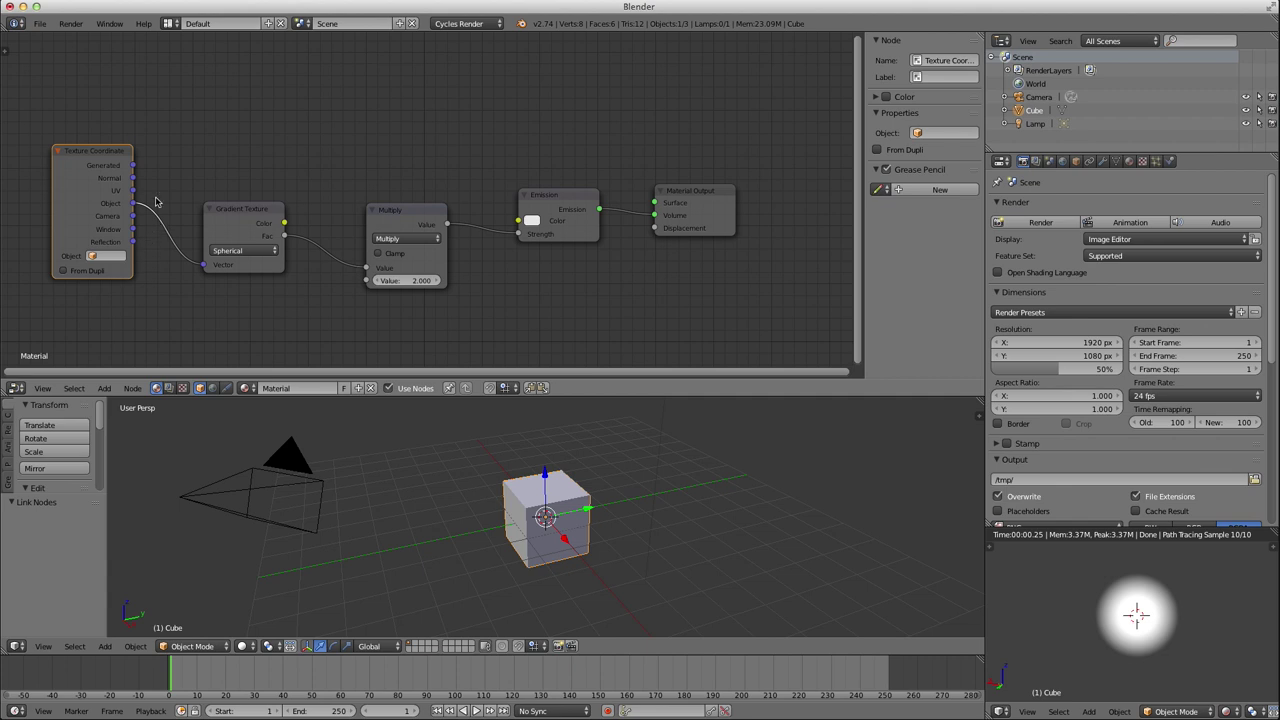
Cut the Texture Coordinate's Object link to the Gradient Texture for comparison and reconnect it.
ctrl+right_drag(155, 202, 163, 260)
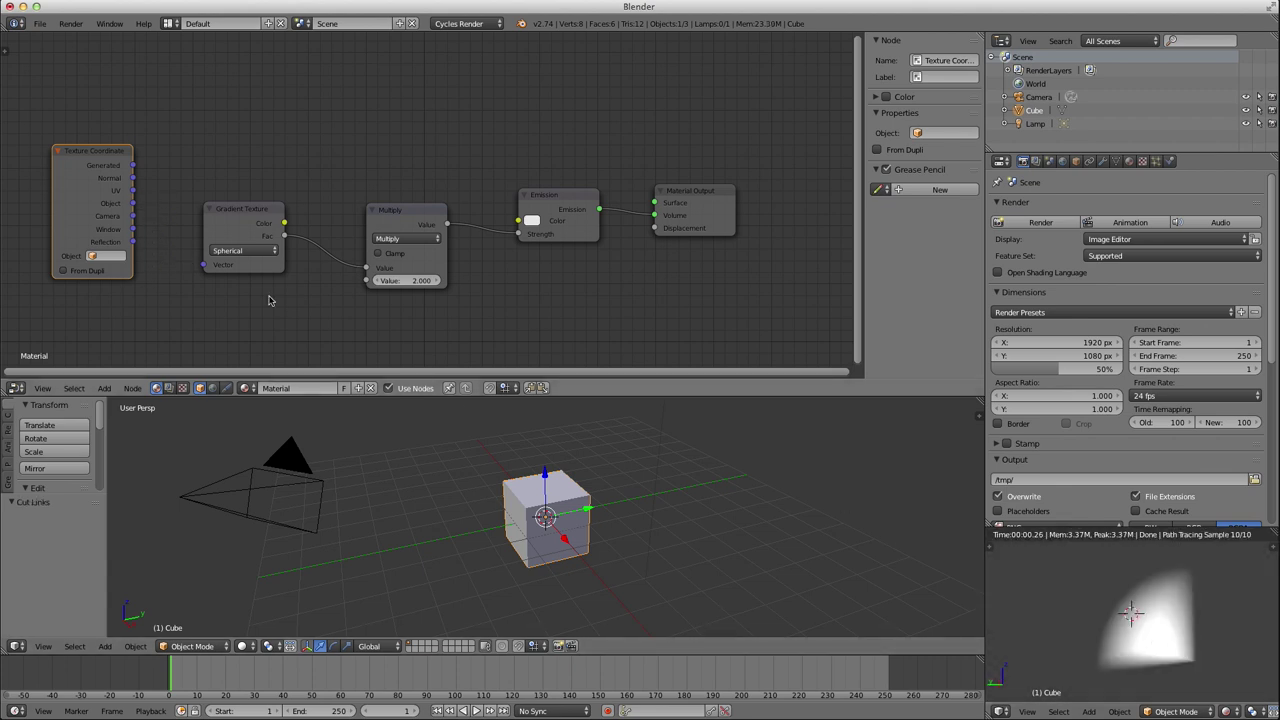
drag(131, 203, 204, 264)
Try moving the cube's mesh in Edit Mode and the whole cube in Object Mode, cancelling both moves.
middle_drag(520, 530, 592, 519)
scroll(597, 537, up, 3)
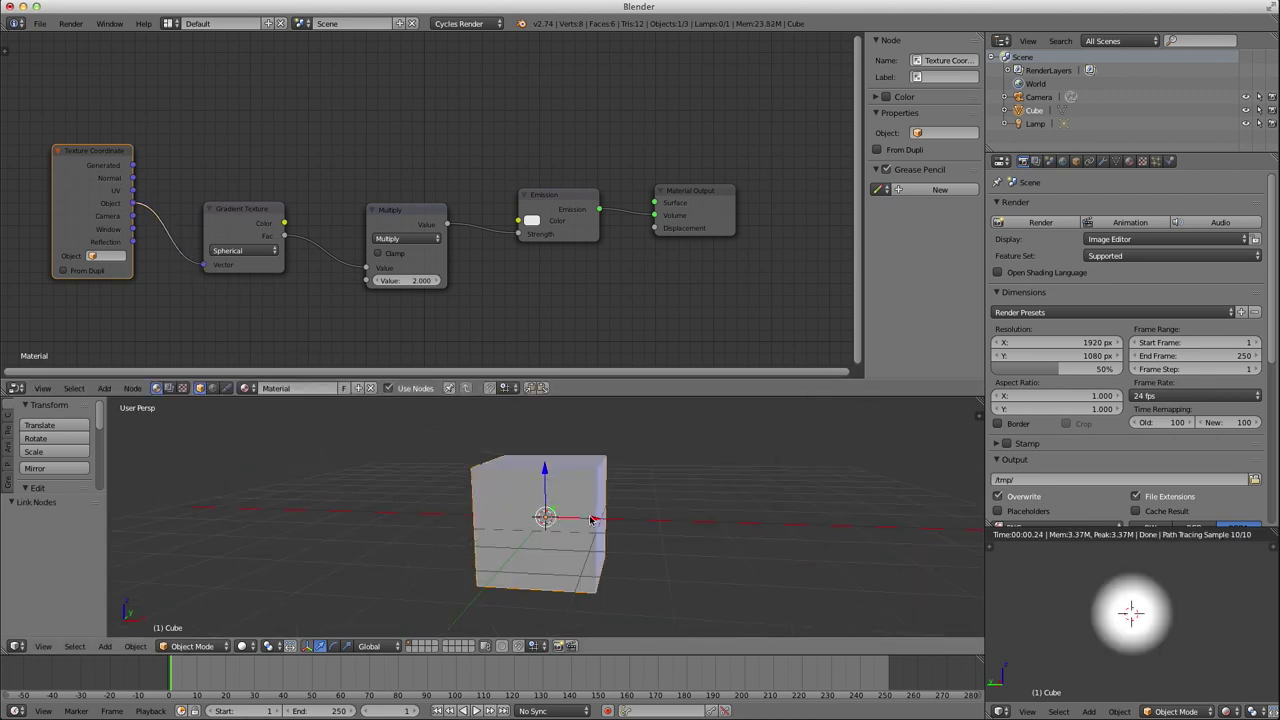
scroll(592, 519, down, 3)
key(Tab)
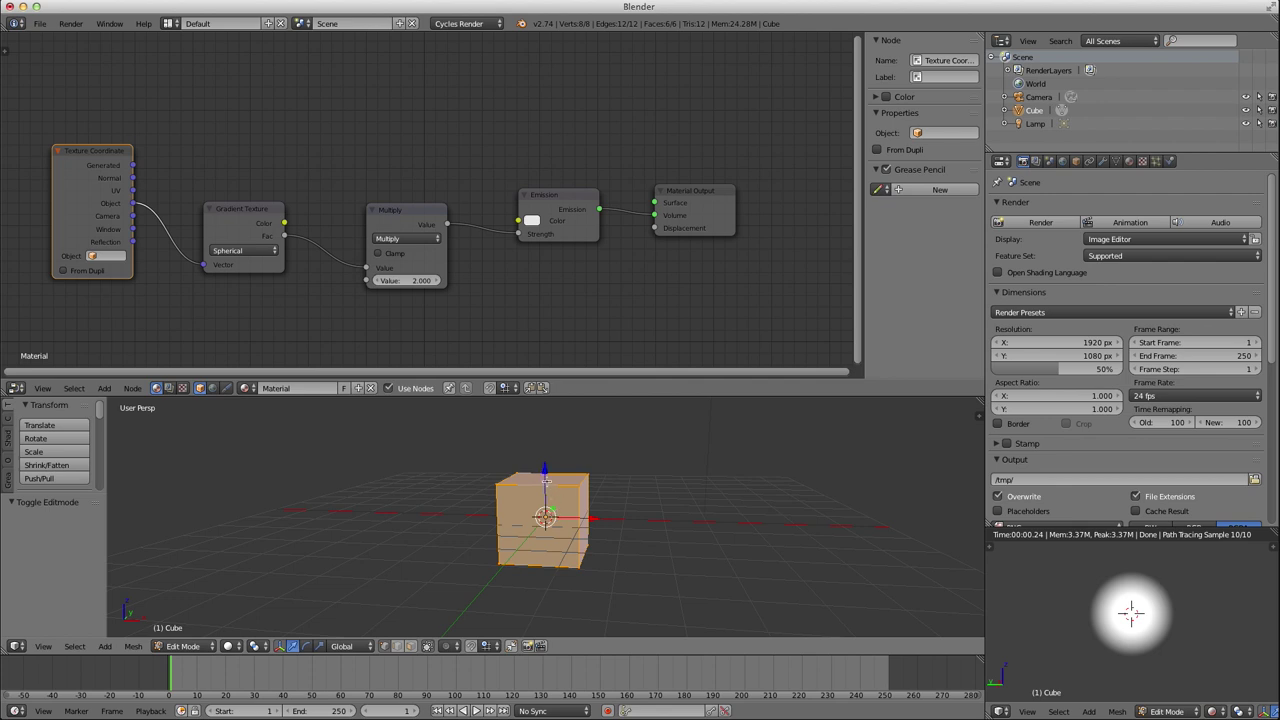
drag(544, 472, 566, 492)
right_click(566, 492)
middle_drag(530, 527, 516, 534)
scroll(516, 534, up, 2)
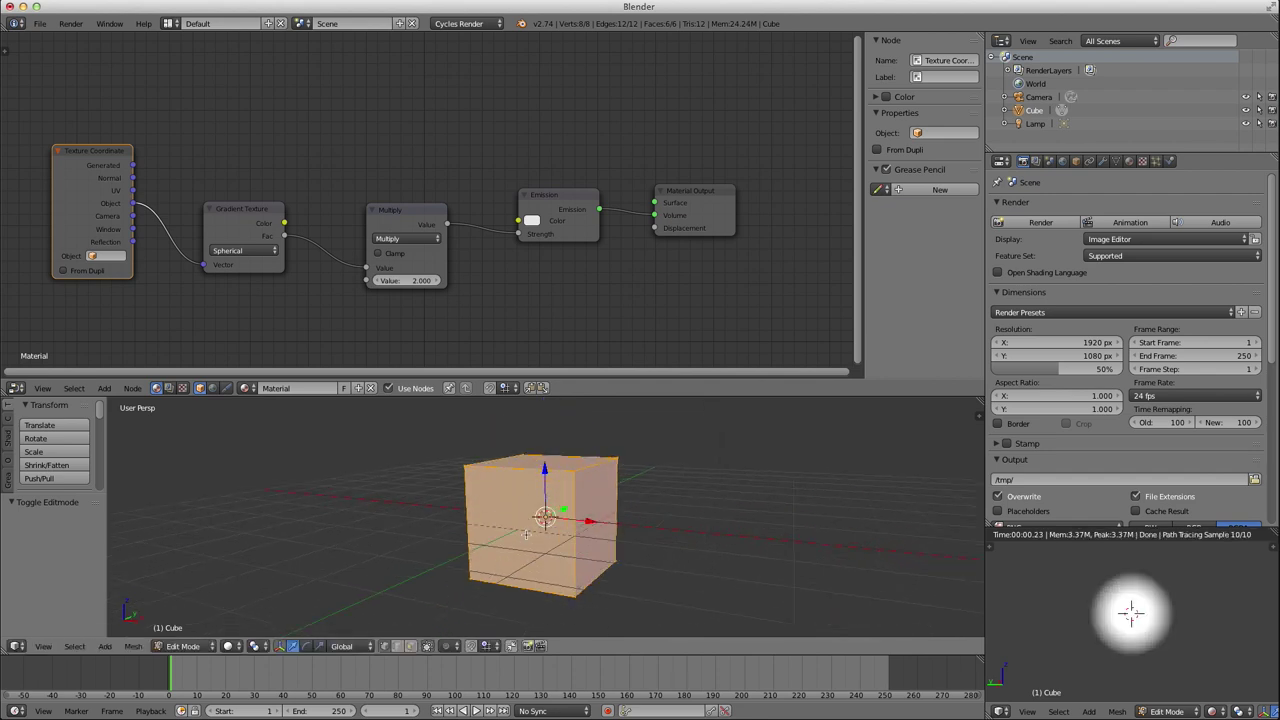
key(Tab)
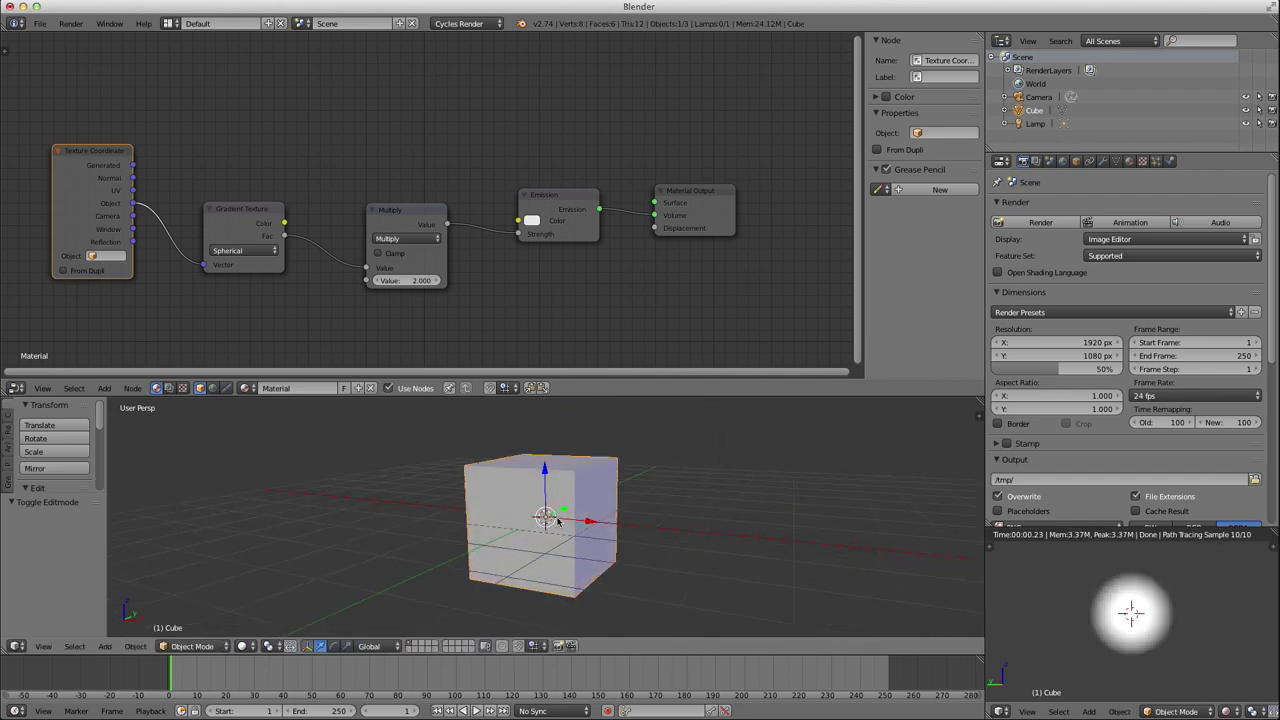
middle_drag(554, 519, 554, 501)
mouse_move(551, 474)
mouse_down()
mouse_move(551, 429)
mouse_move(571, 498)
mouse_move(575, 482)
mouse_up()
right_click(575, 482)
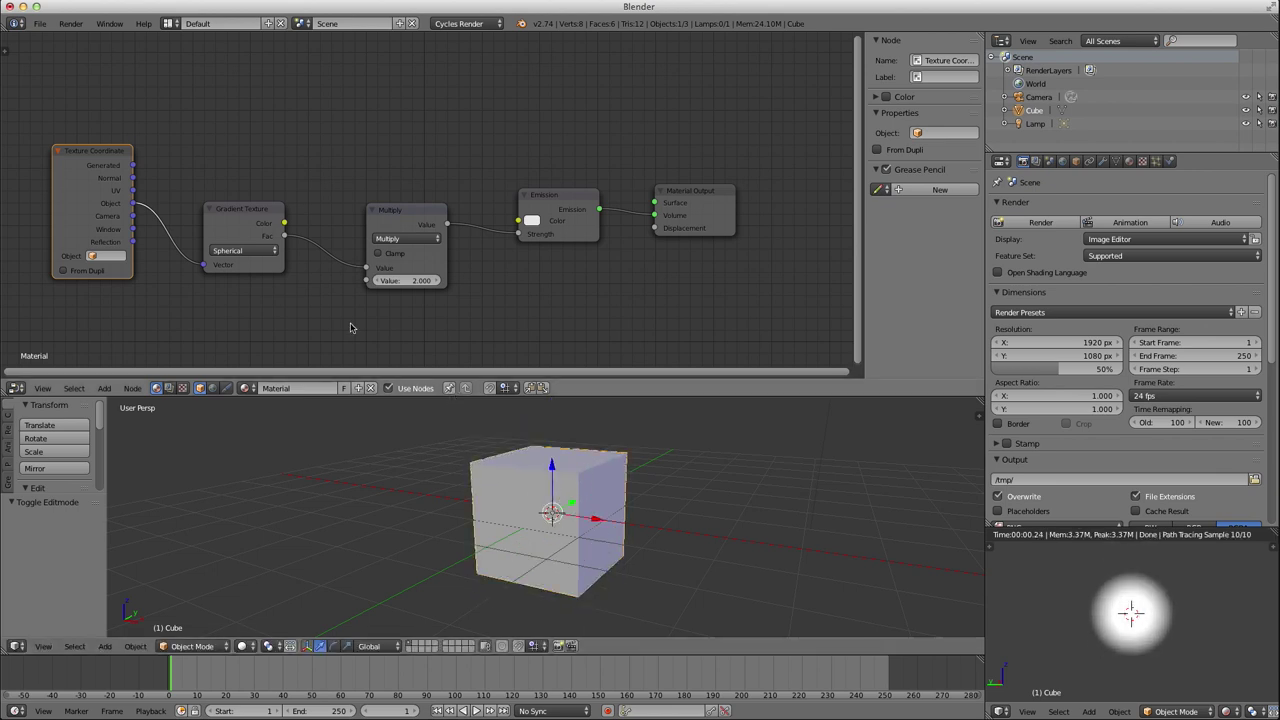
Spread out the node chain, shifting Texture Coordinate and Gradient Texture left and Emission, Material Output and Multiply right.
drag(226, 210, 191, 195)
click(97, 168)
key(a)
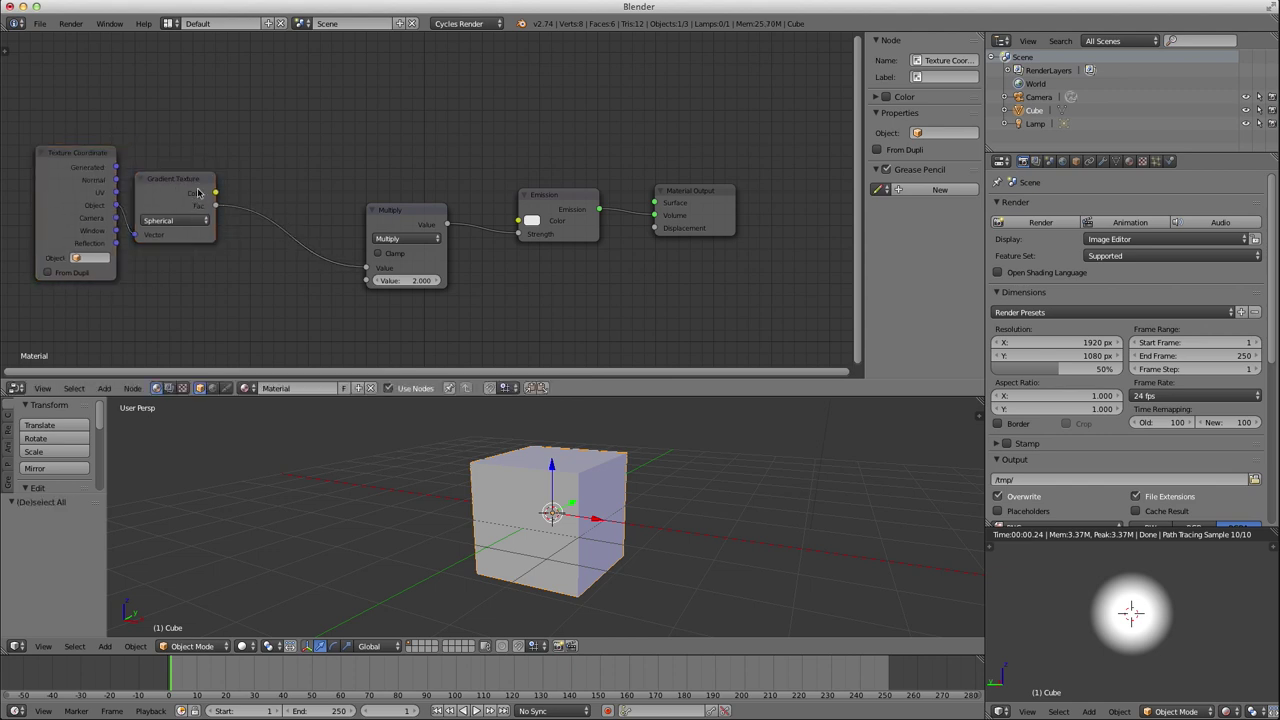
click(571, 207)
drag(571, 207, 597, 210)
click(675, 210)
key(g)
click(726, 217)
click(403, 206)
key(g)
drag(446, 236, 533, 211)
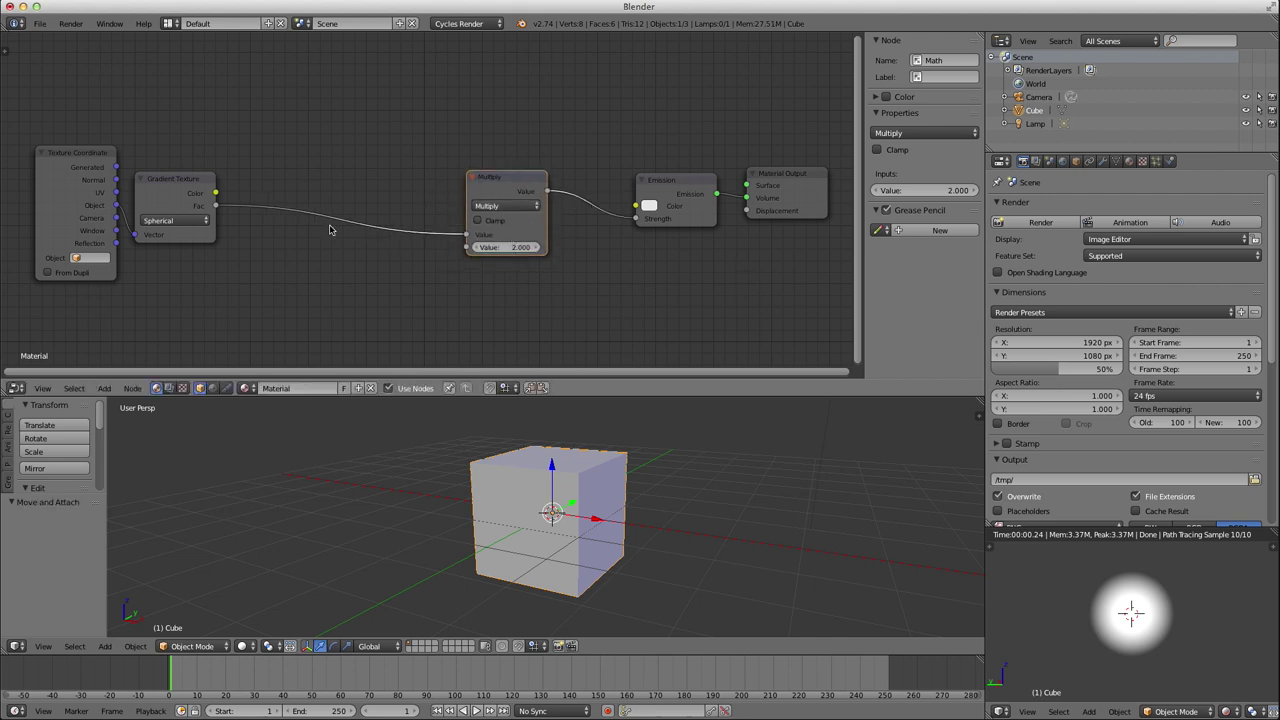
Move the Texture Coordinate and Gradient Texture nodes together farther left, widening the gap before Multiply.
click(73, 203)
shift+click(178, 197)
middle_drag(292, 211, 338, 212)
scroll(338, 213, down, 3)
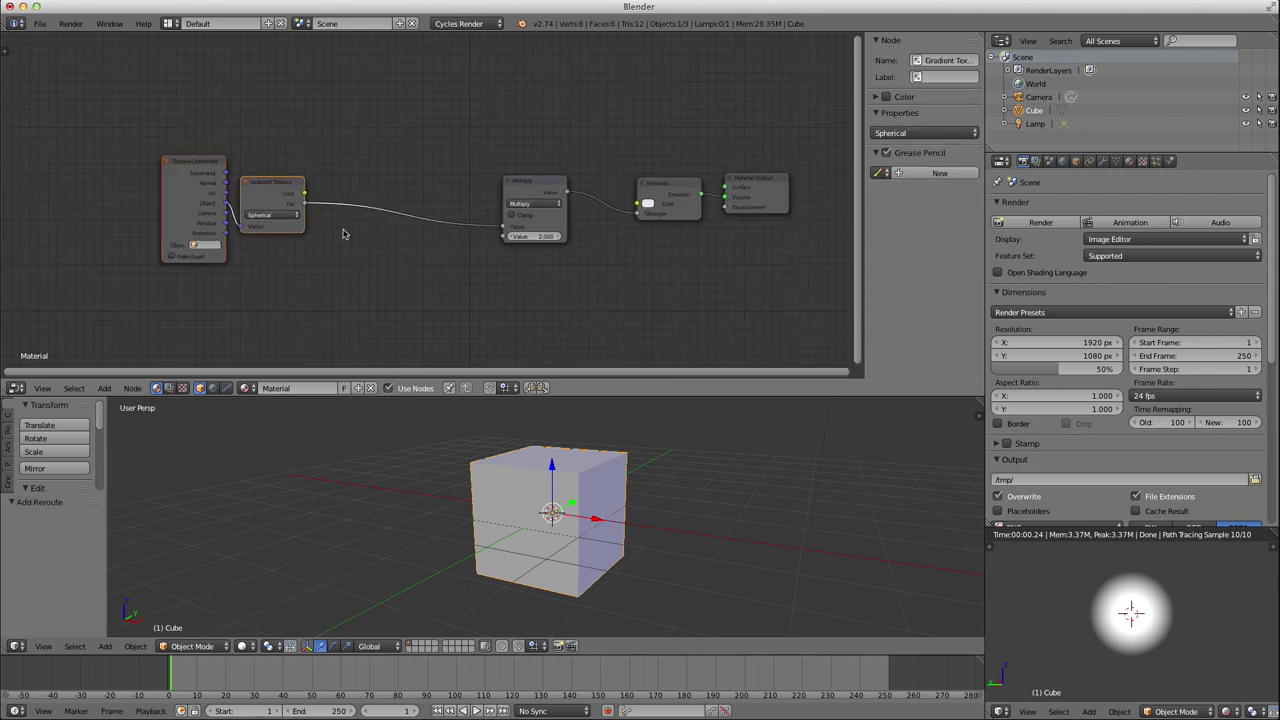
key(g)
click(241, 225)
key(a)
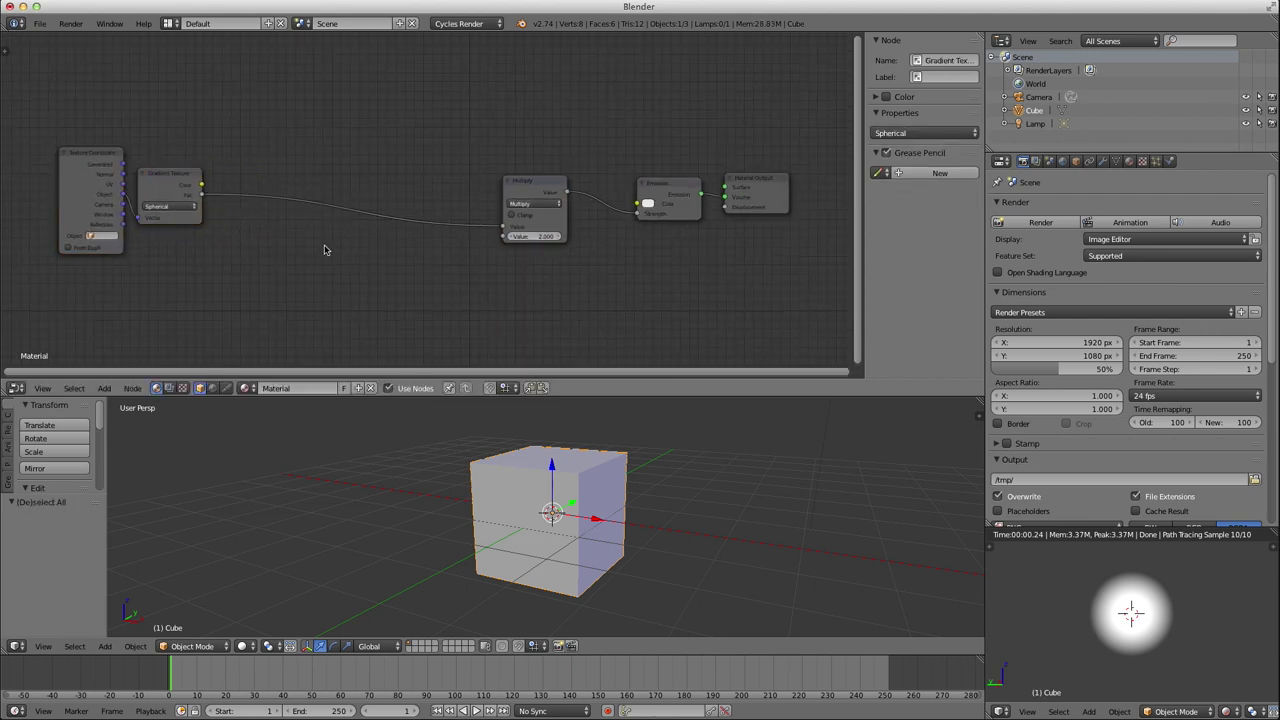
Insert a Math node set to Greater Than between the gradient's Fac output and the Multiply node.
key(shift+a)
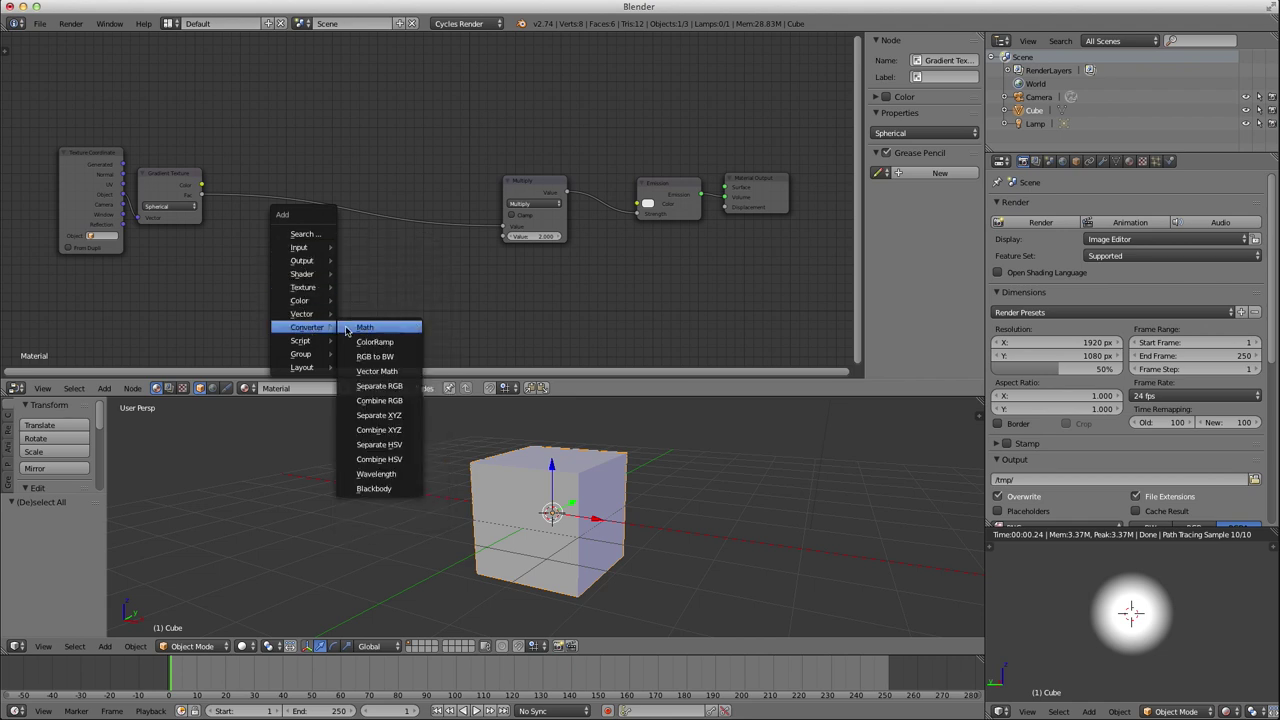
click(352, 328)
click(334, 204)
click(338, 192)
click(340, 370)
scroll(352, 260, up, 2)
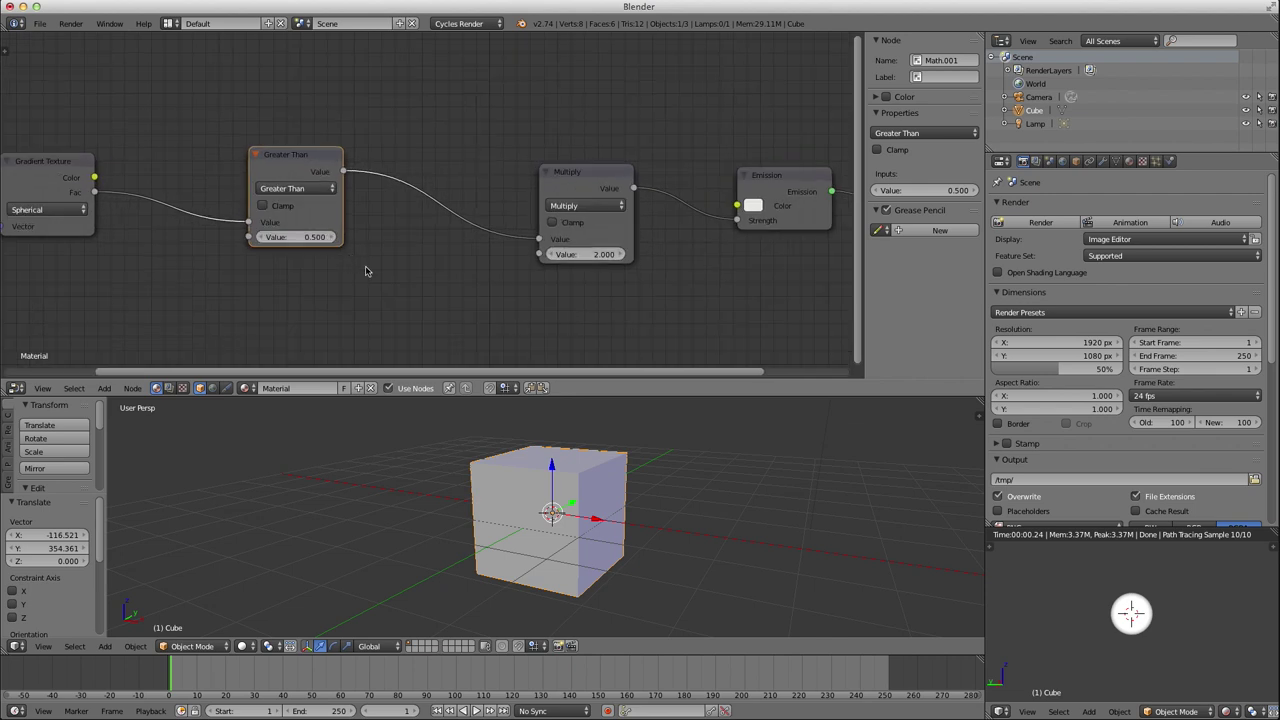
Test the Greater Than threshold in the rendered preview at values such as 0.23, 0.03 and 0.32.
middle_drag(364, 263, 443, 260)
middle_drag(352, 188, 443, 195)
scroll(404, 204, down, 1)
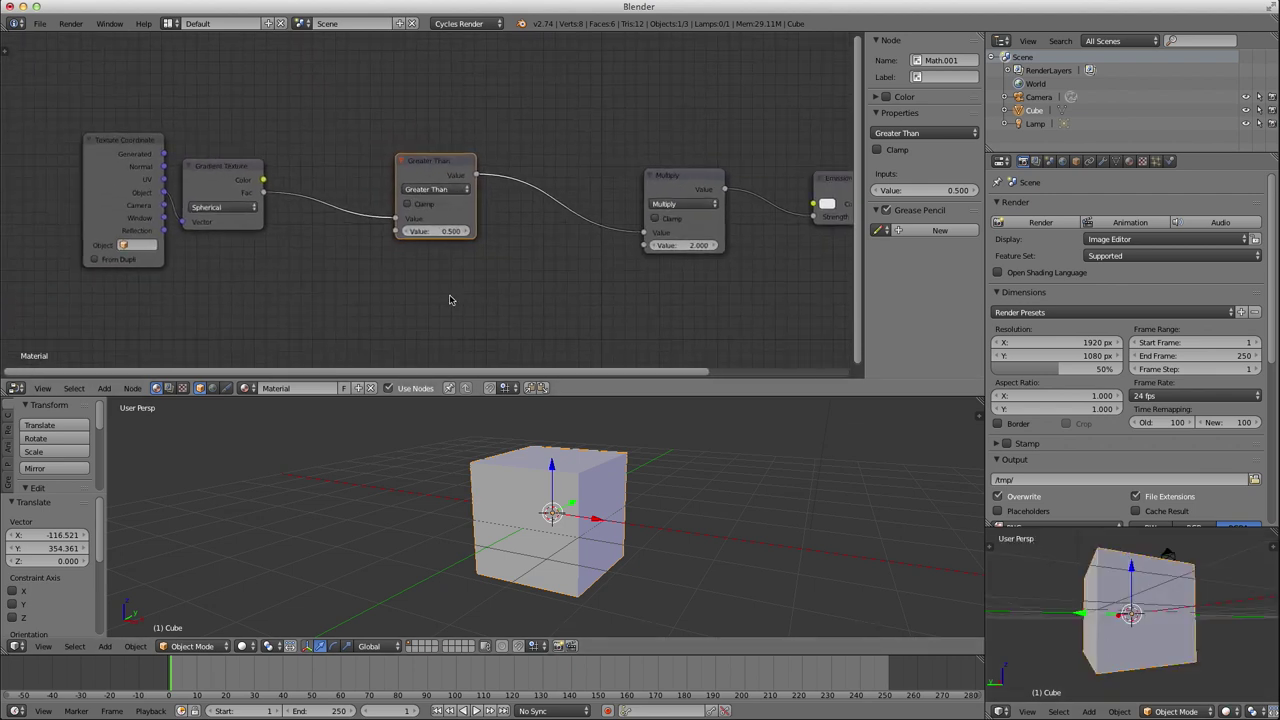
key(shift+z)
scroll(459, 229, up, 1)
drag(459, 232, 423, 232)
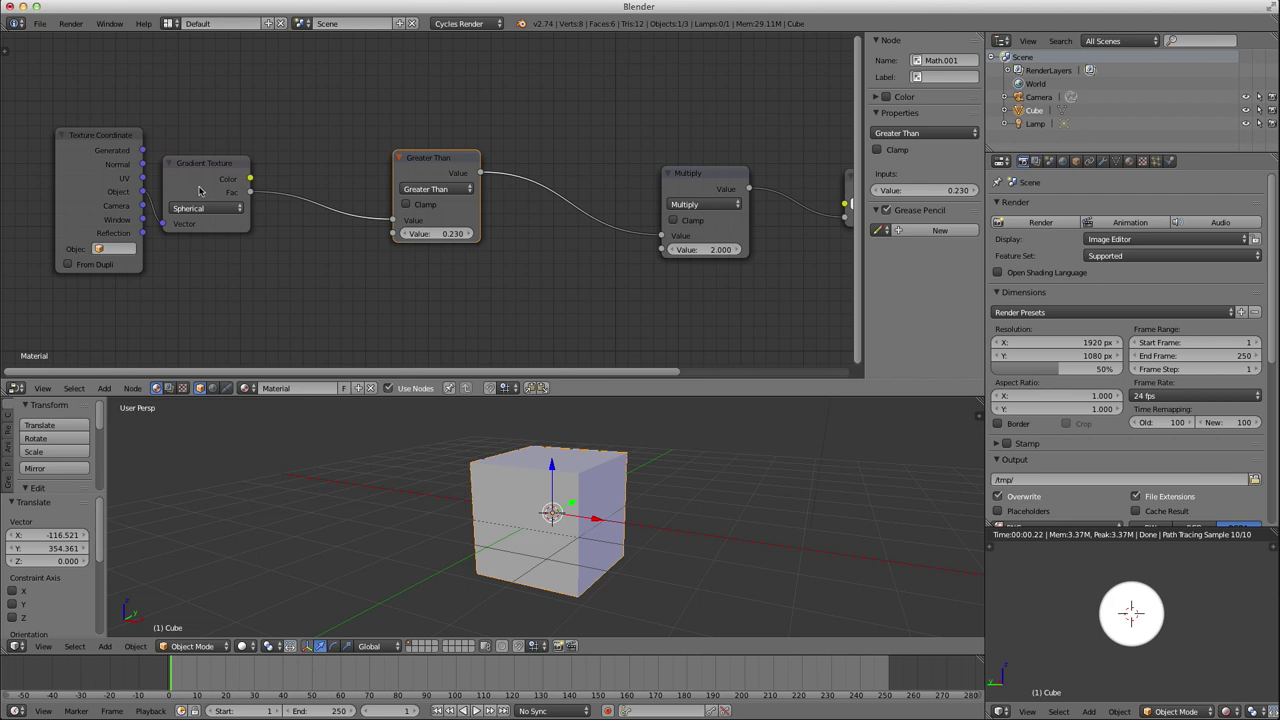
drag(425, 233, 393, 233)
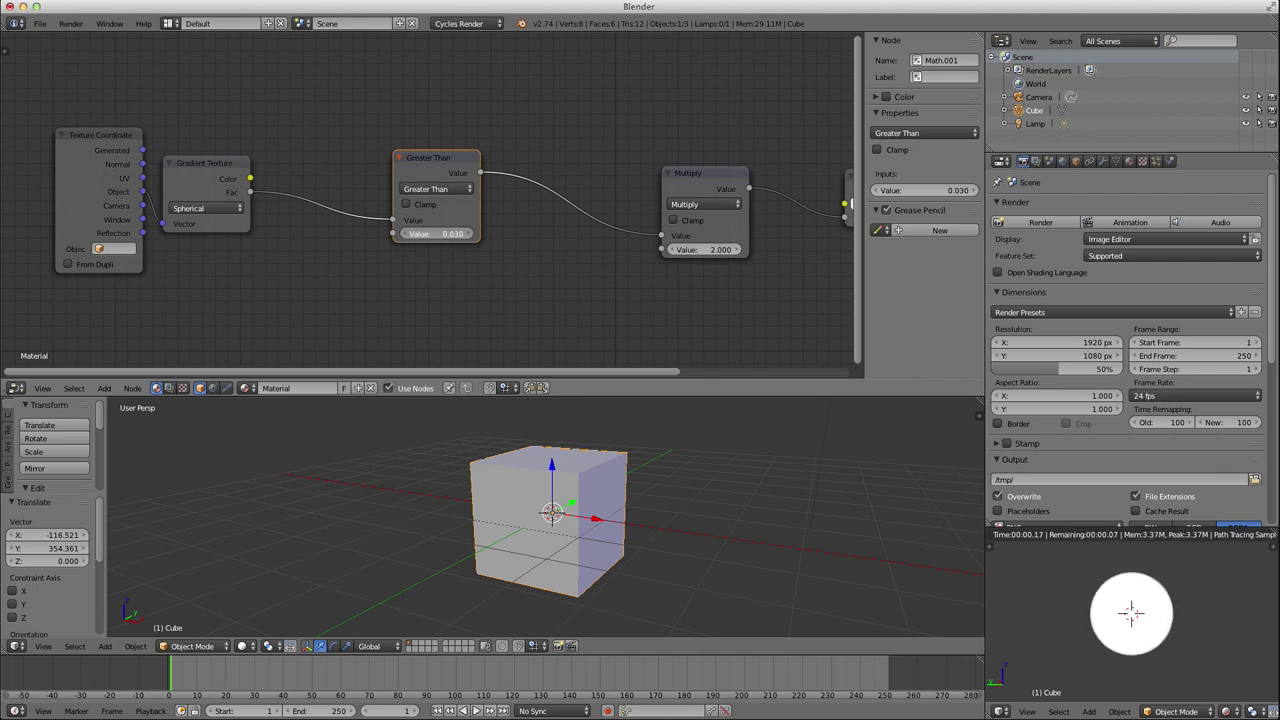
drag(393, 233, 410, 228)
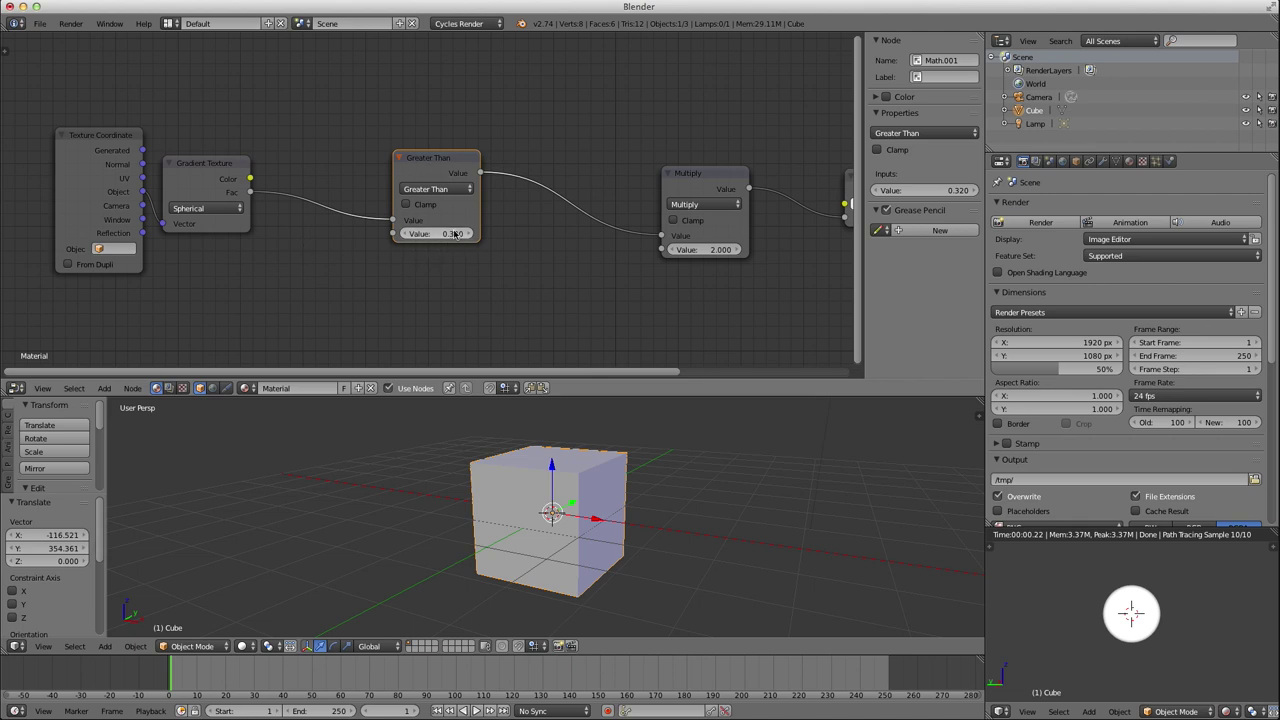
Set the Greater Than node's threshold to 0.25 and move the node slightly up and left.
mouse_move(433, 162)
mouse_down()
mouse_move(426, 152)
mouse_move(440, 155)
mouse_up()
click(426, 152)
drag(442, 234, 406, 234)
drag(436, 163, 419, 155)
Duplicate the Greater Than node below the original and connect the gradient's Fac output to the copy's first Value input.
key(shift+d)
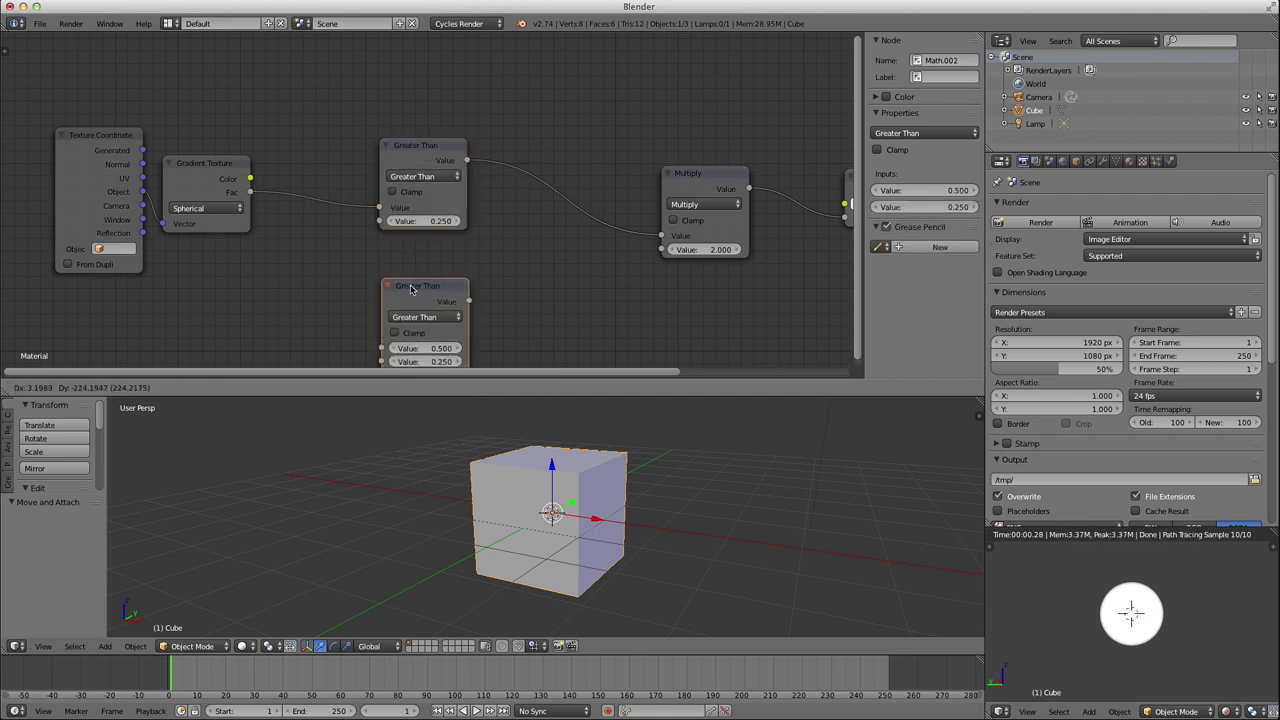
click(414, 262)
drag(250, 192, 386, 320)
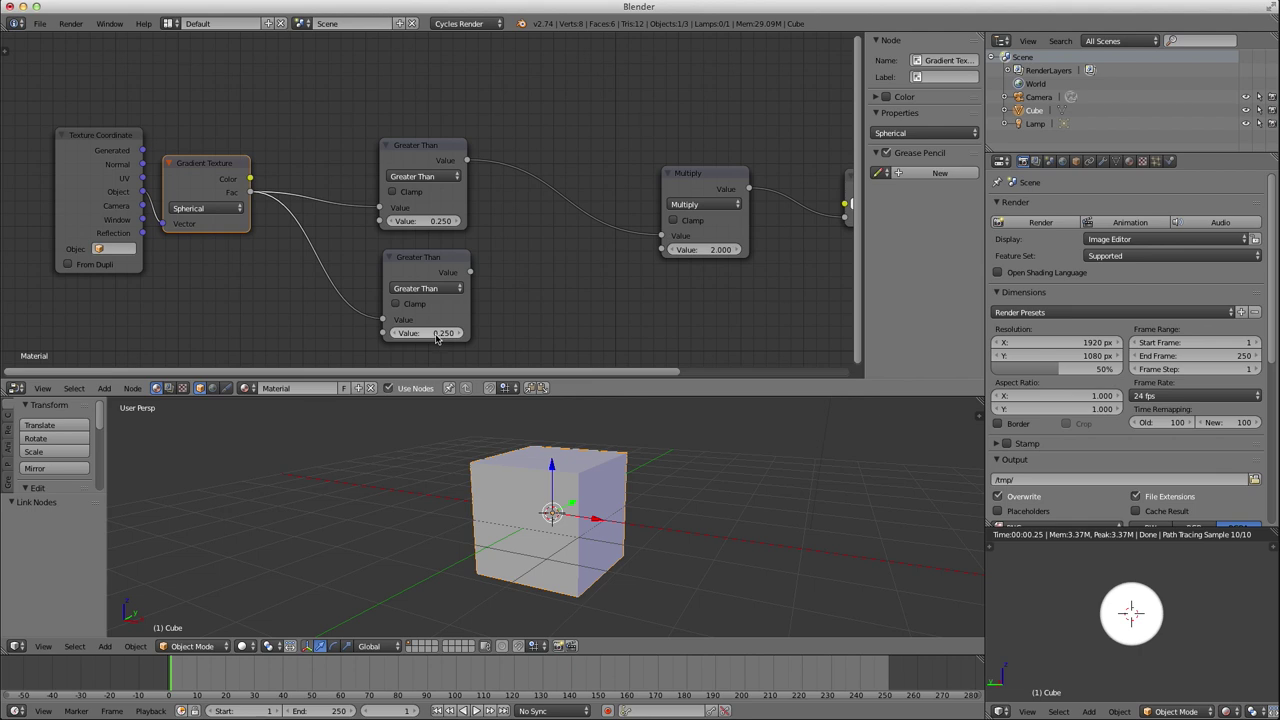
Set the threshold of the duplicated Greater Than node to 0.3.
click(433, 336)
text(0.3)
key(Return)
middle_drag(431, 335, 377, 327)
drag(367, 330, 358, 330)
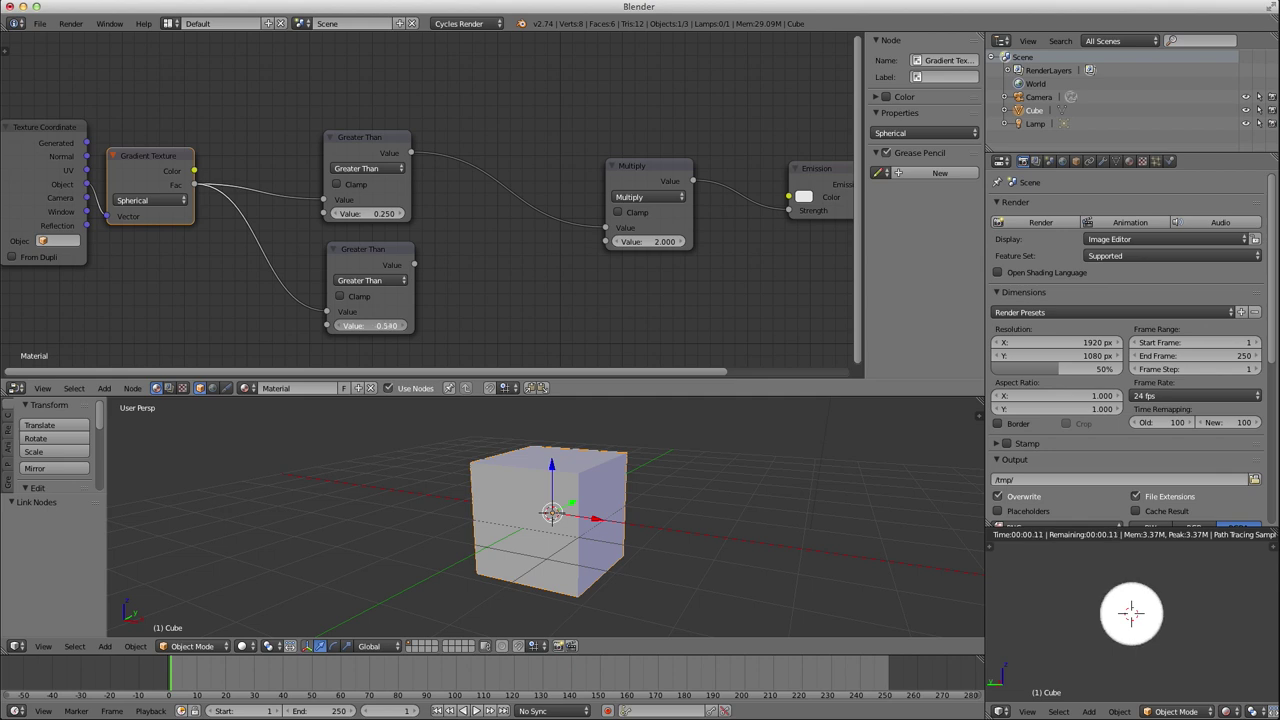
drag(374, 326, 364, 326)
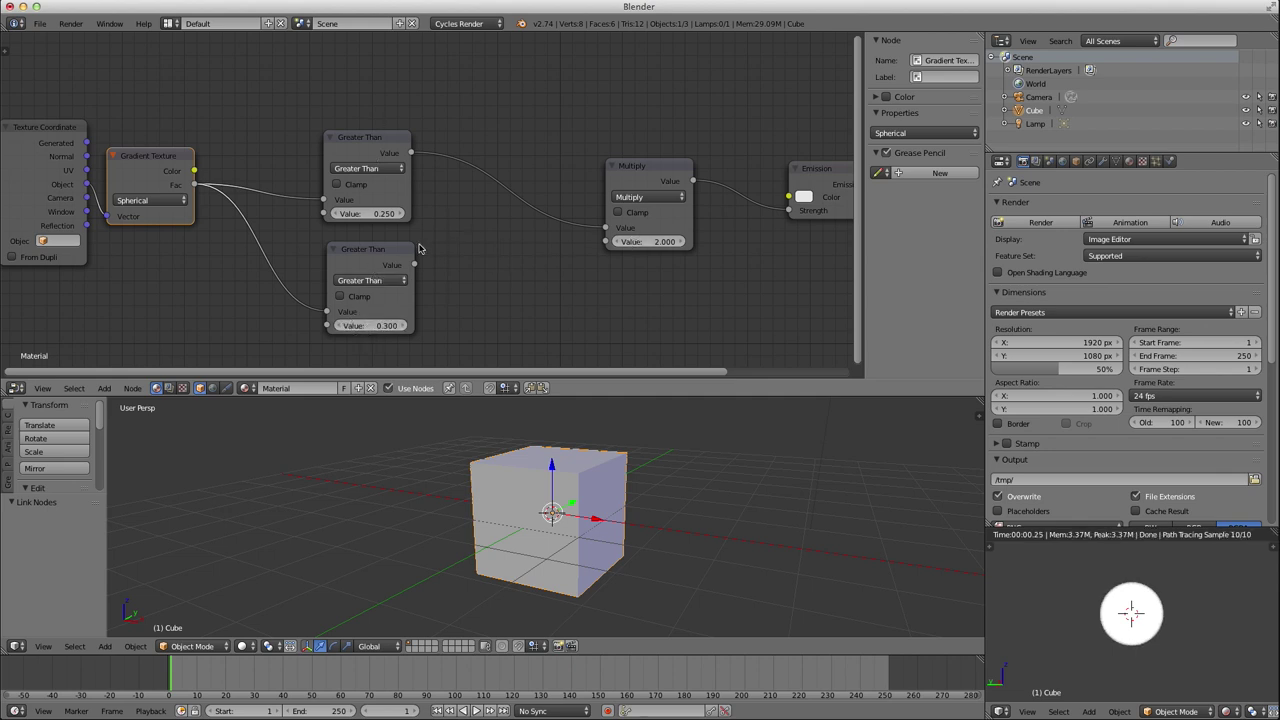
Insert a Subtract Math node between the upper Greater Than and Multiply, with the lower Greater Than feeding its second Value input.
key(shift+a)
mouse_move(457, 266)
click(525, 266)
click(495, 260)
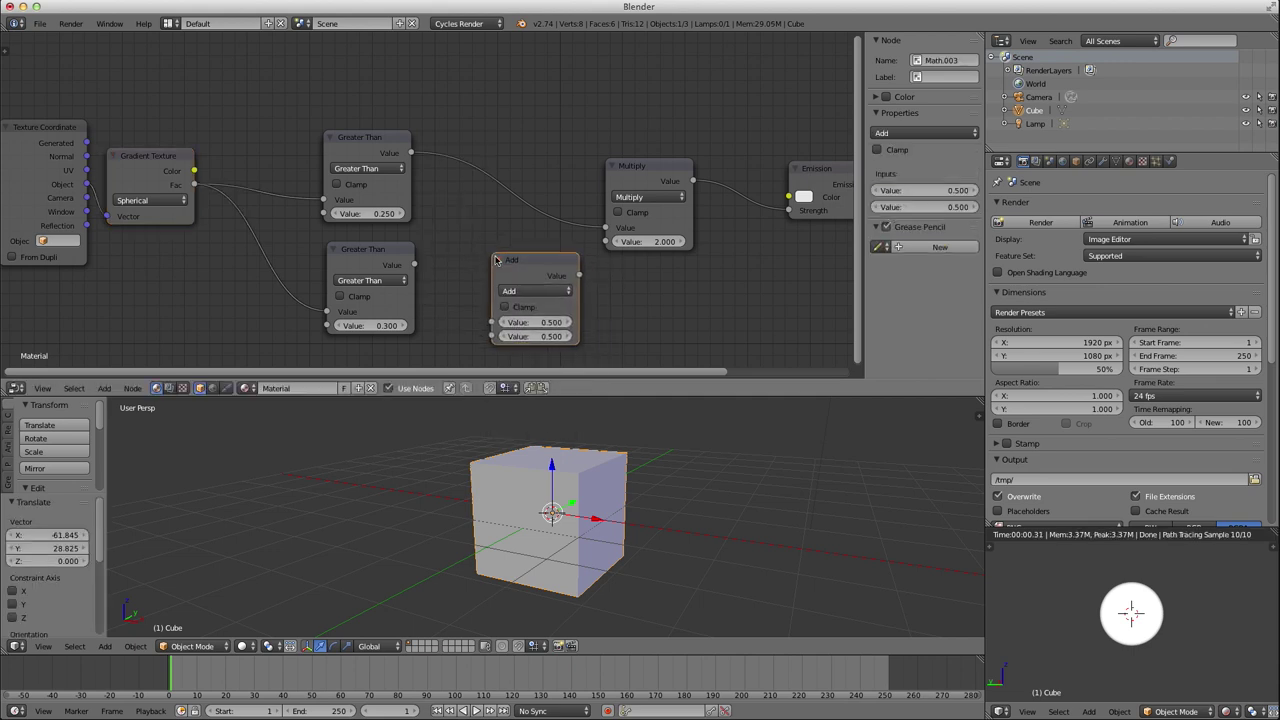
click(536, 290)
click(536, 322)
drag(527, 259, 500, 171)
drag(416, 266, 463, 252)
Set the lower Greater Than node's threshold to 0.32.
mouse_move(385, 325)
mouse_down()
mouse_move(360, 325)
mouse_move(415, 325)
mouse_move(370, 325)
mouse_up()
drag(498, 325, 502, 325)
middle_drag(432, 286, 497, 243)
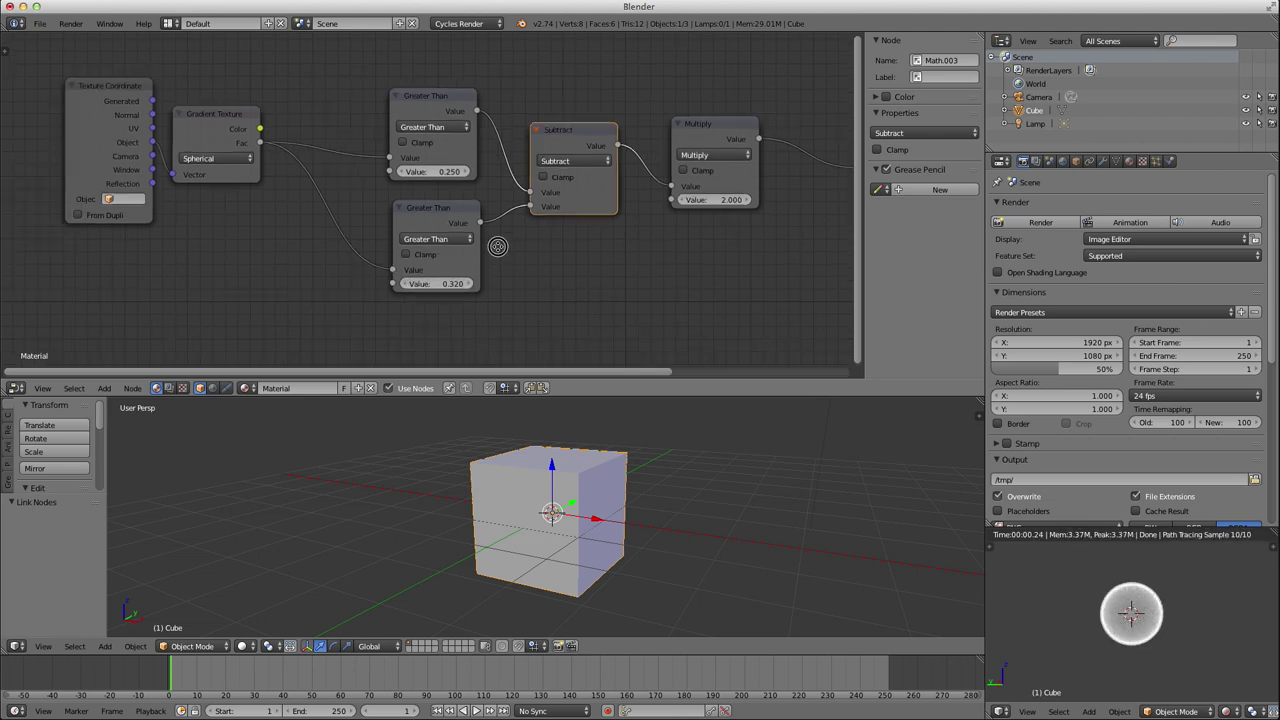
Try moving the cube's mesh along the global axes in Edit Mode to cut into the hollow shell, and cancel the moves.
key(Tab)
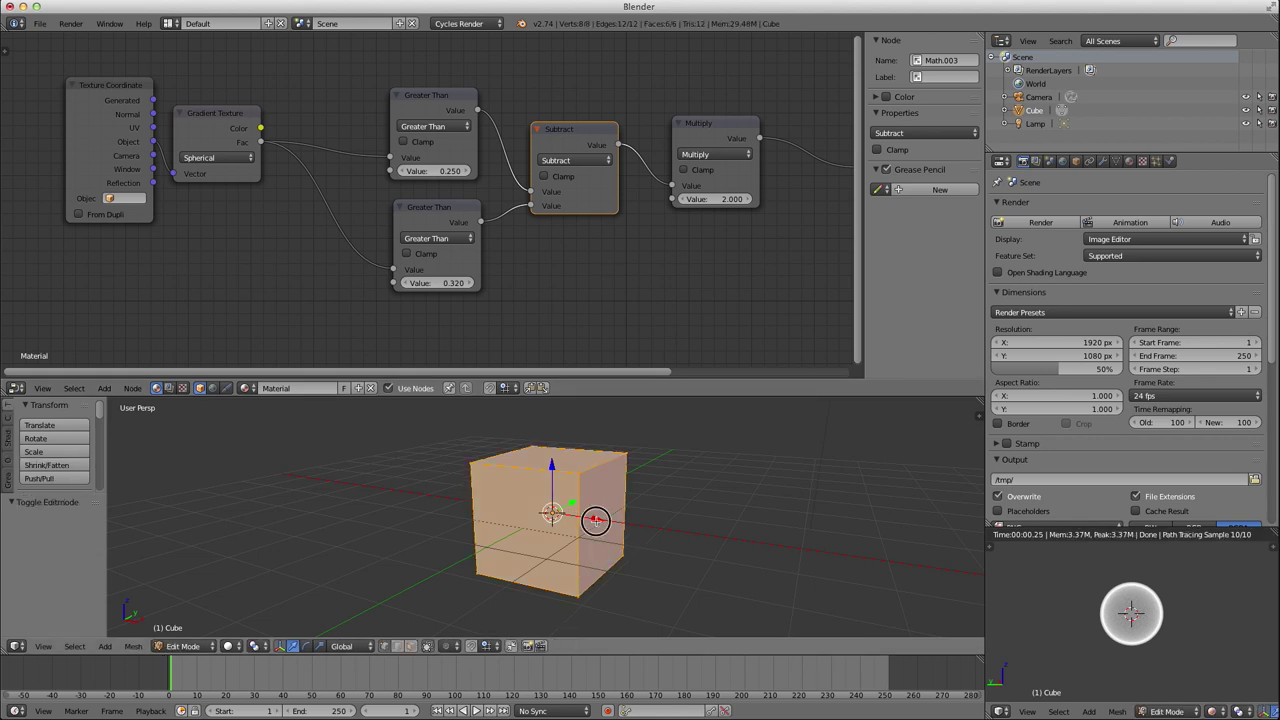
key(g)
key(x)
drag(552, 512, 593, 520)
middle_drag(599, 524, 541, 542)
key(g)
key(x)
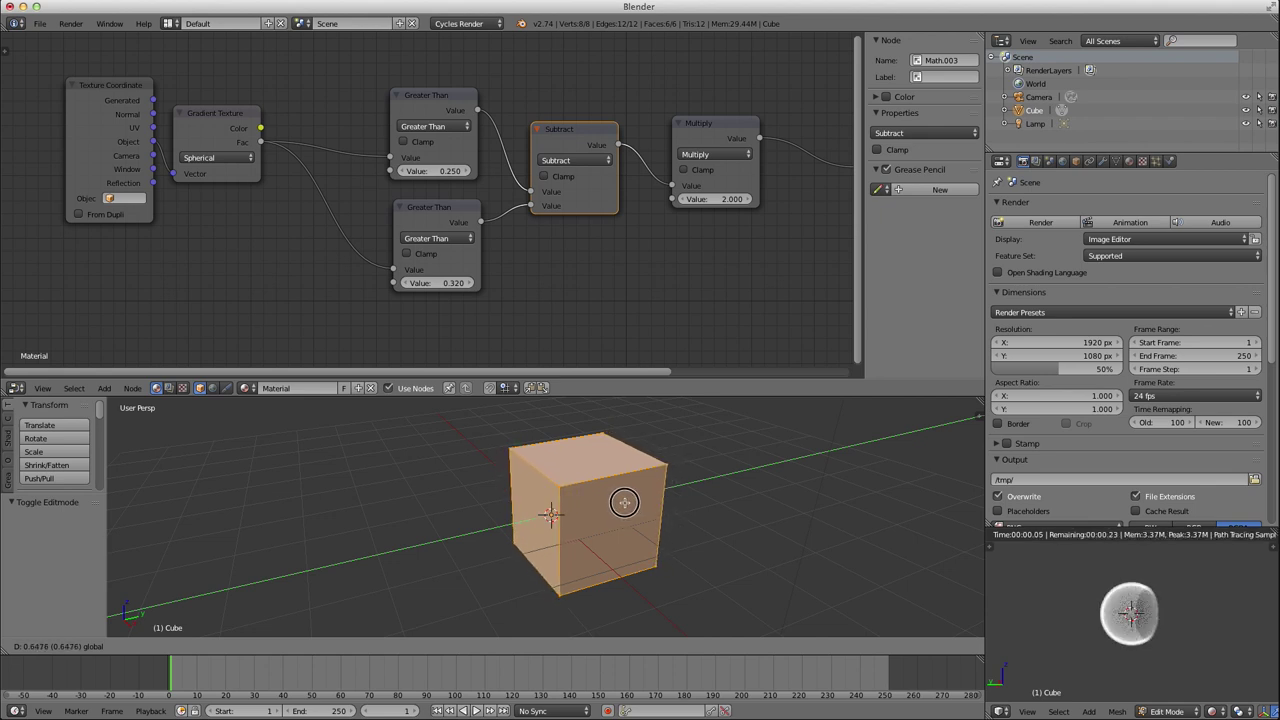
right_click(629, 502)
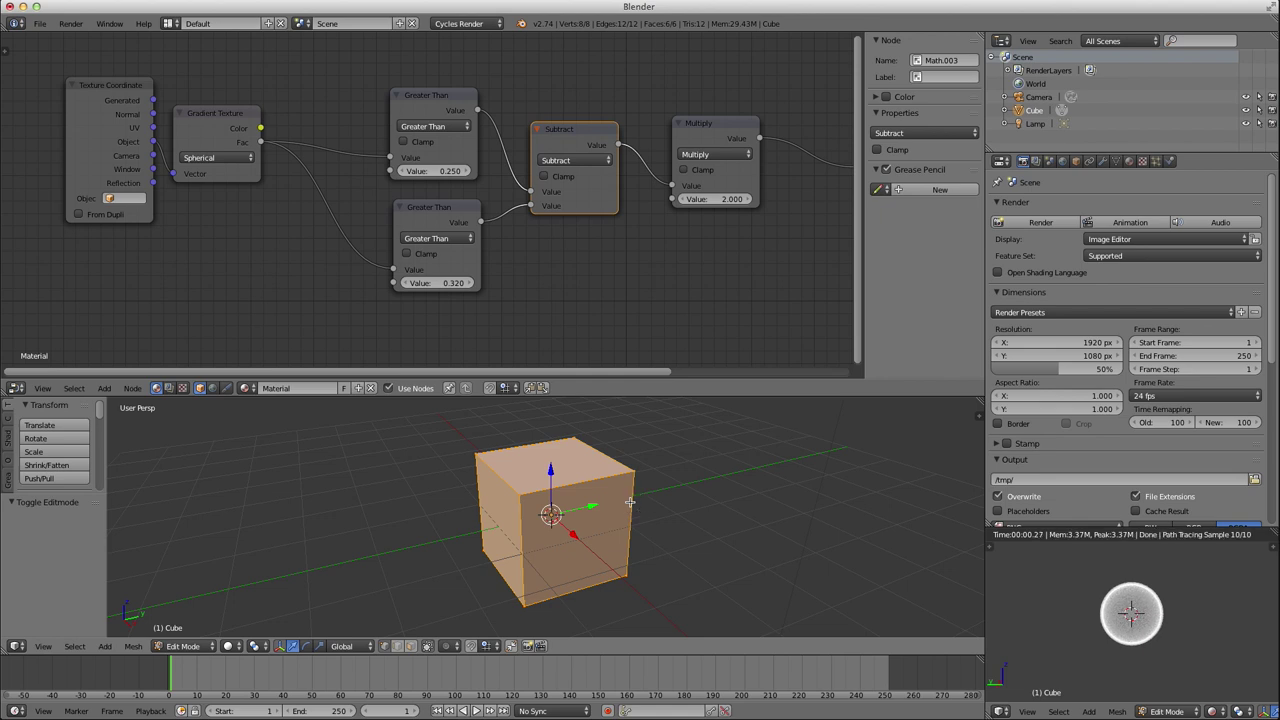
middle_drag(526, 524, 650, 520)
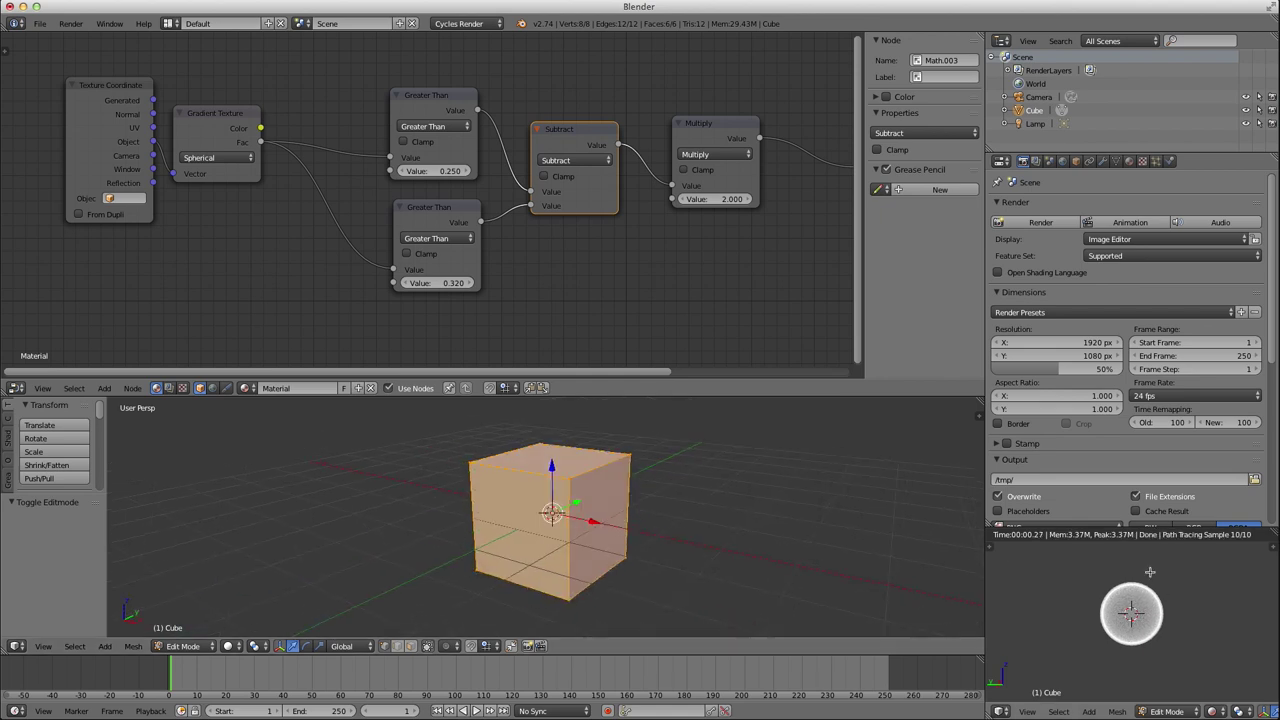
Move the lower Greater Than node closer to the upper one, and return to Object Mode with the preview in solid shading.
drag(430, 208, 434, 195)
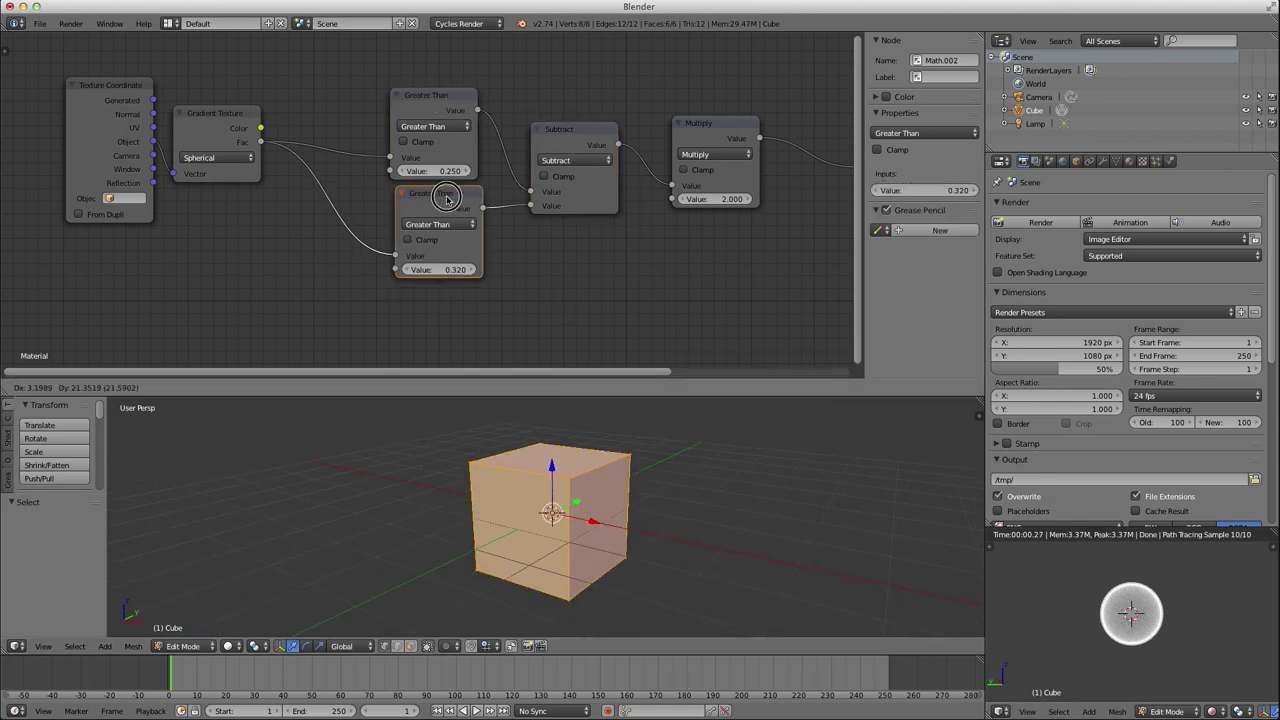
scroll(494, 165, down, 2)
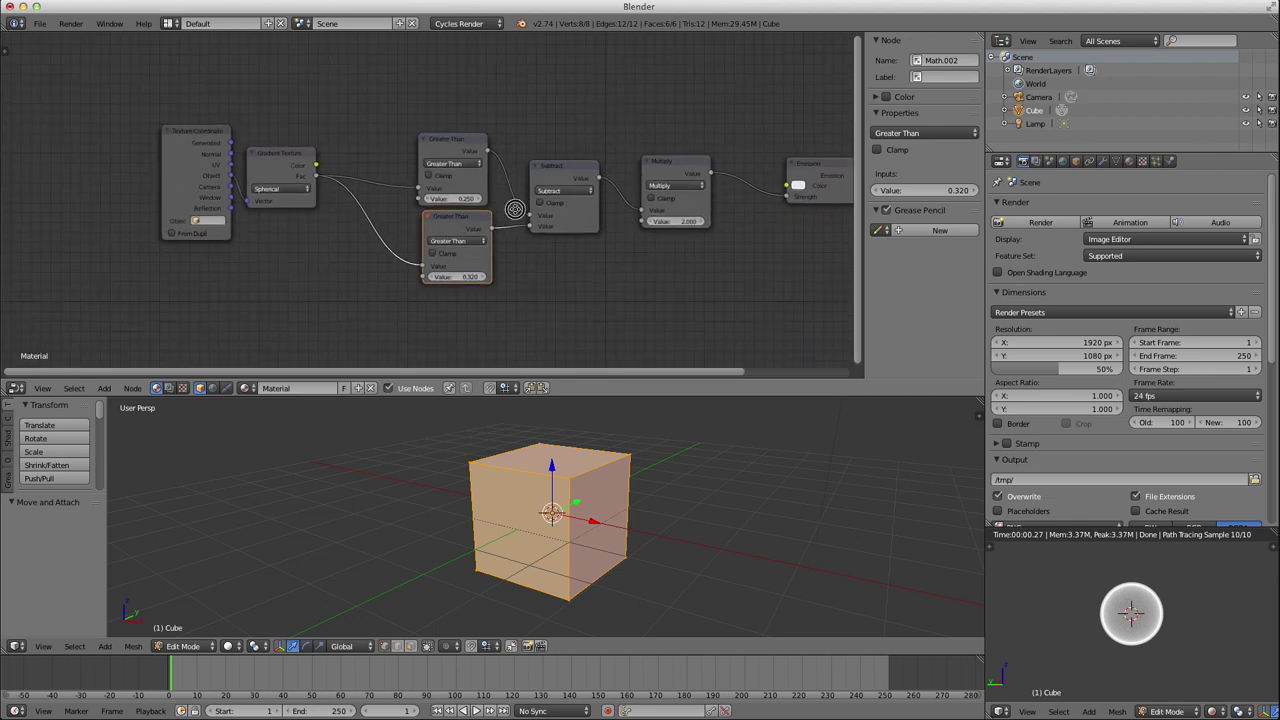
key(shift+z)
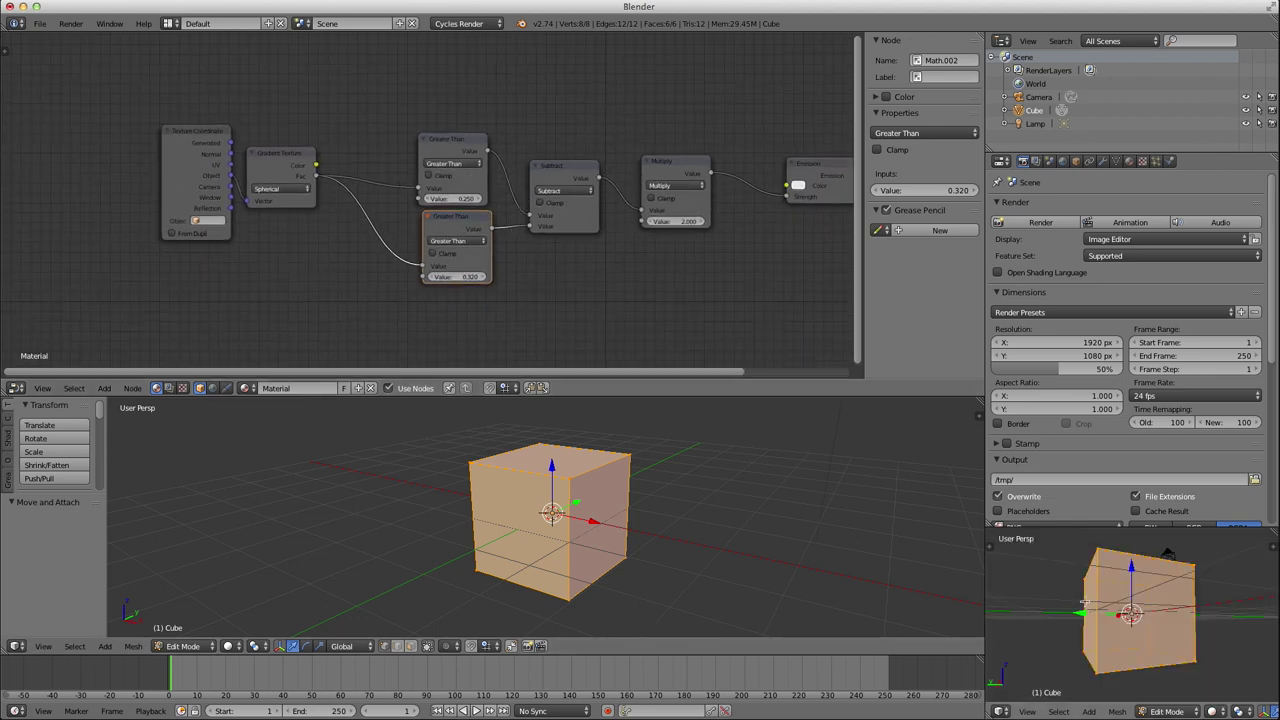
key(Tab)
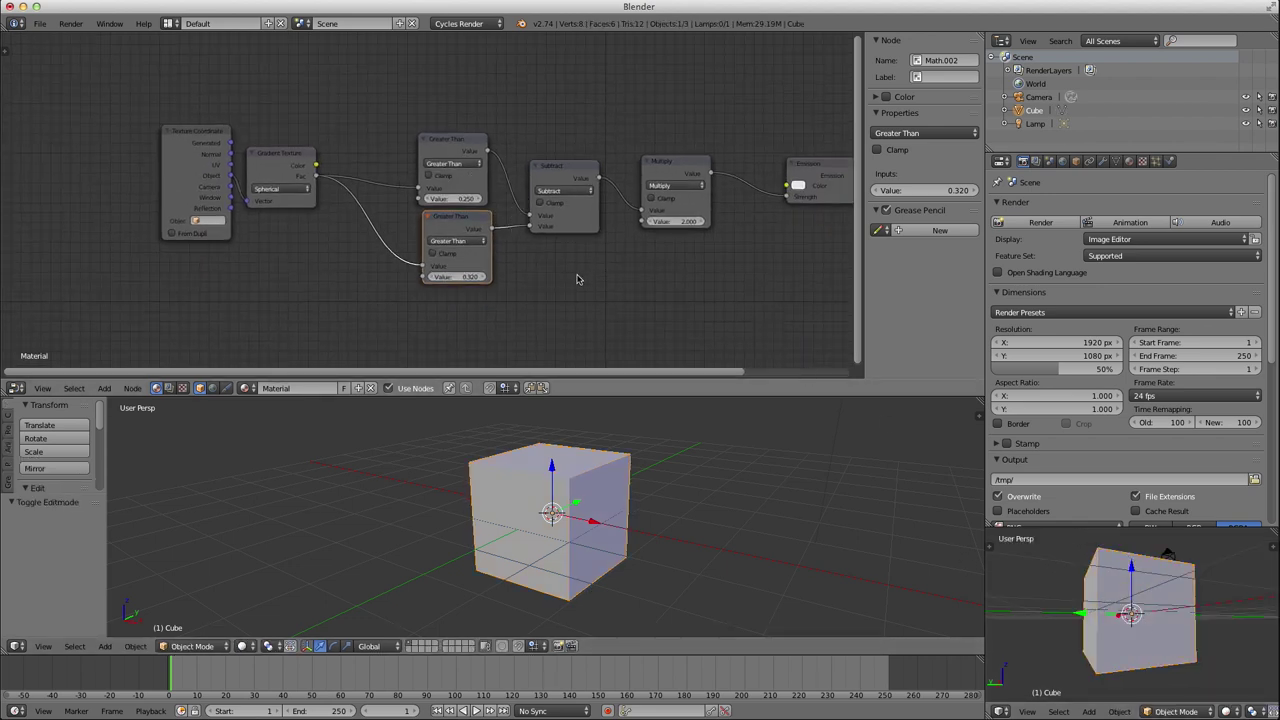
Maximize the node editor and align the two Greater Than nodes and the Subtract node closer together.
key(ctrl+Up)
scroll(710, 403, up, 1)
middle_drag(710, 403, 664, 387)
drag(542, 256, 552, 255)
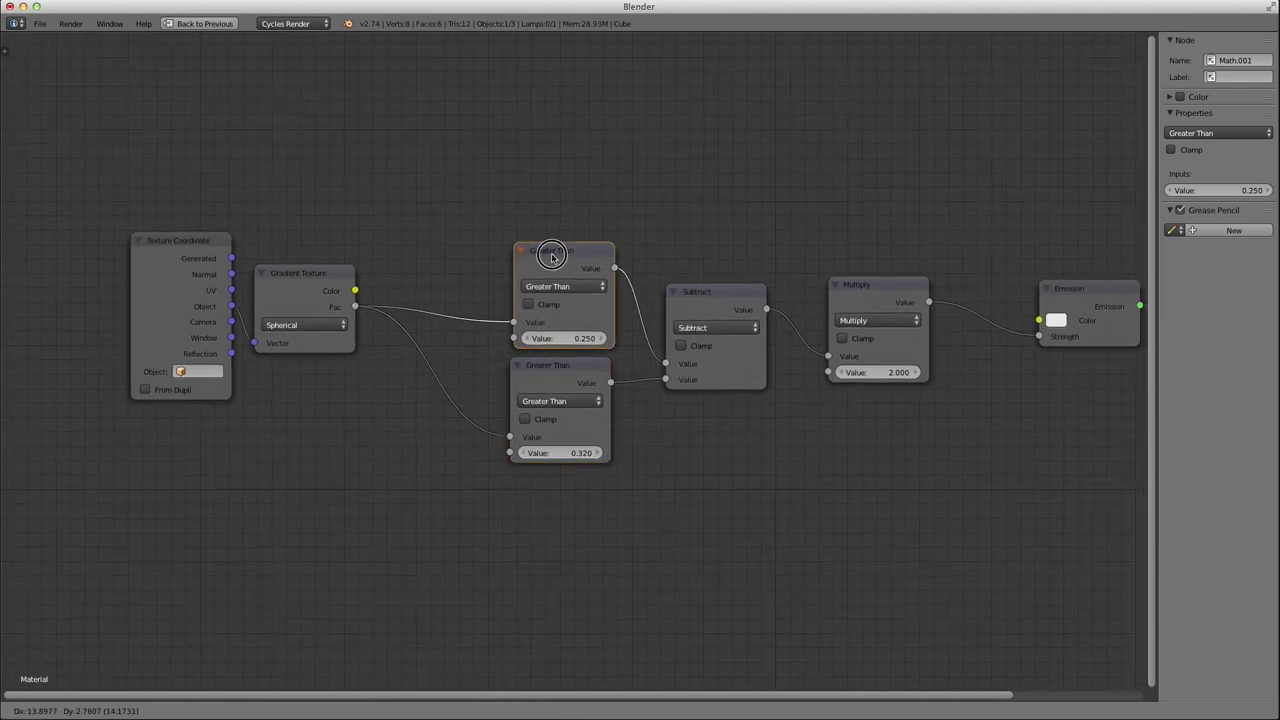
click(570, 370)
drag(571, 370, 560, 369)
drag(697, 310, 681, 281)
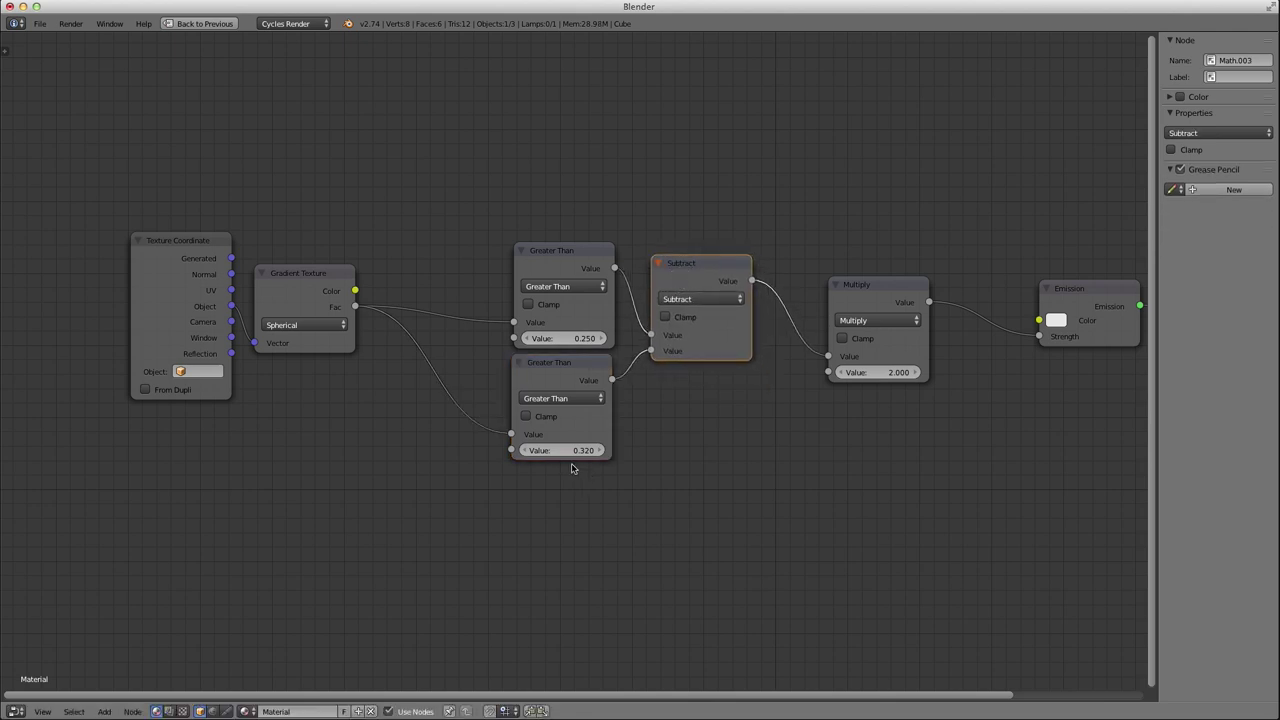
Shift the Texture Coordinate and Gradient Texture nodes left and nudge Subtract closer to the Greater Than nodes.
drag(158, 288, 101, 288)
drag(297, 286, 260, 281)
drag(726, 281, 717, 282)
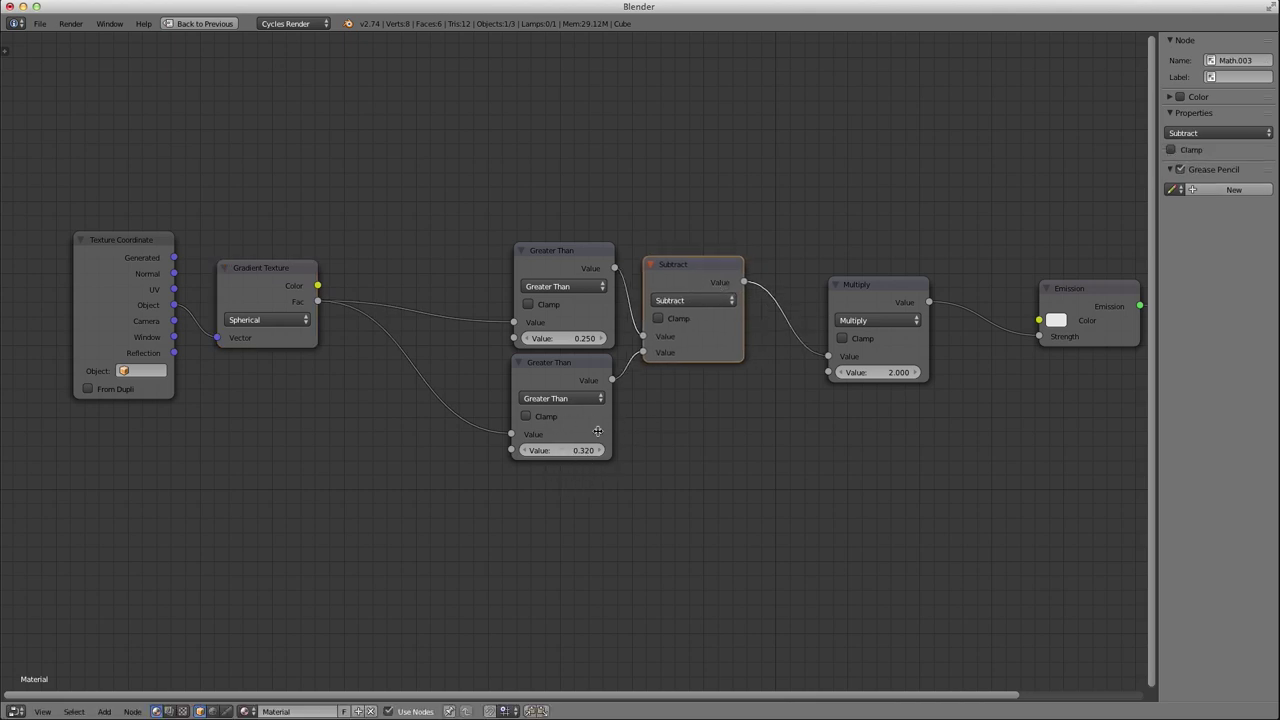
drag(272, 291, 260, 289)
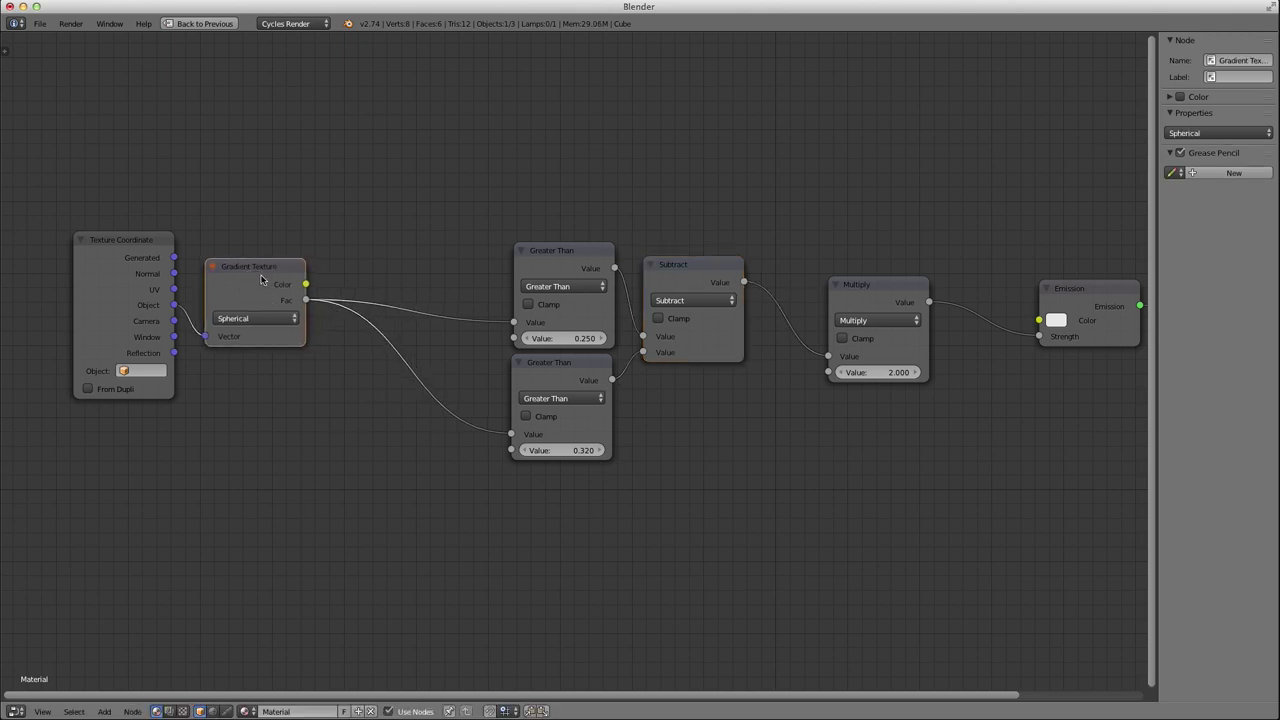
click(122, 270)
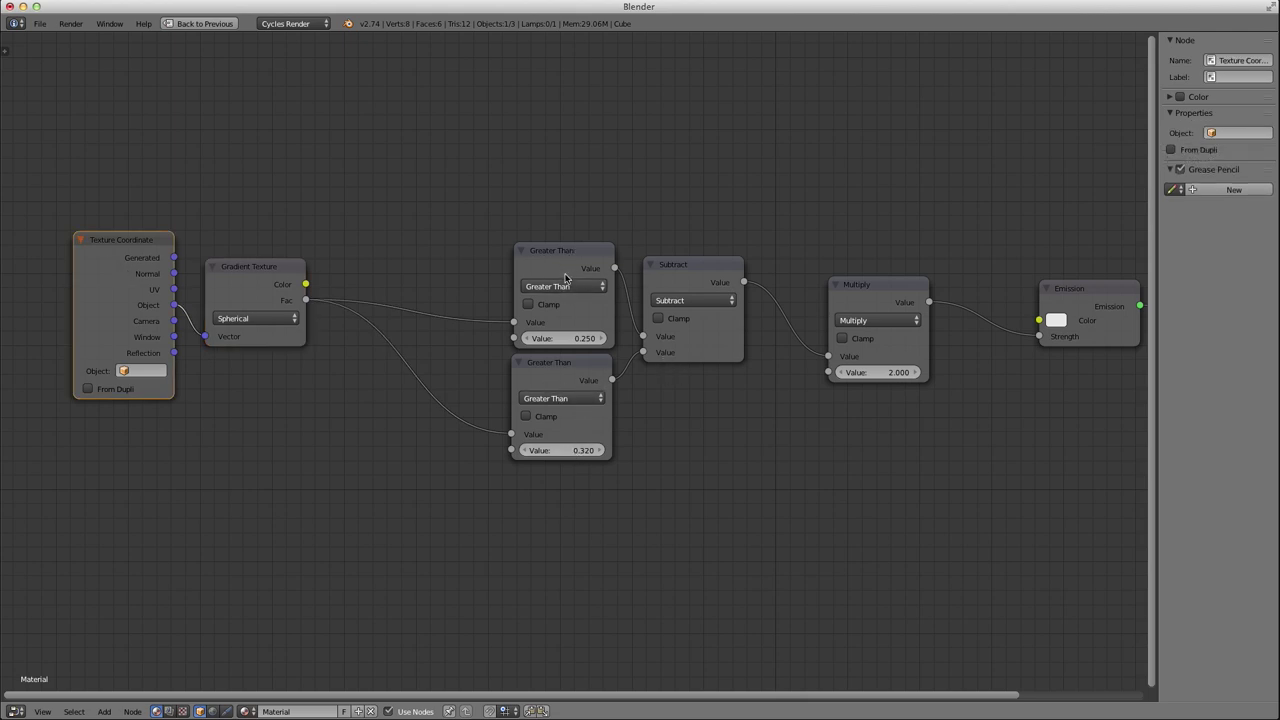
Nudge the Subtract node closer to the Greater Than nodes and move the Multiply node toward the Emission node.
drag(680, 270, 674, 275)
drag(873, 293, 899, 278)
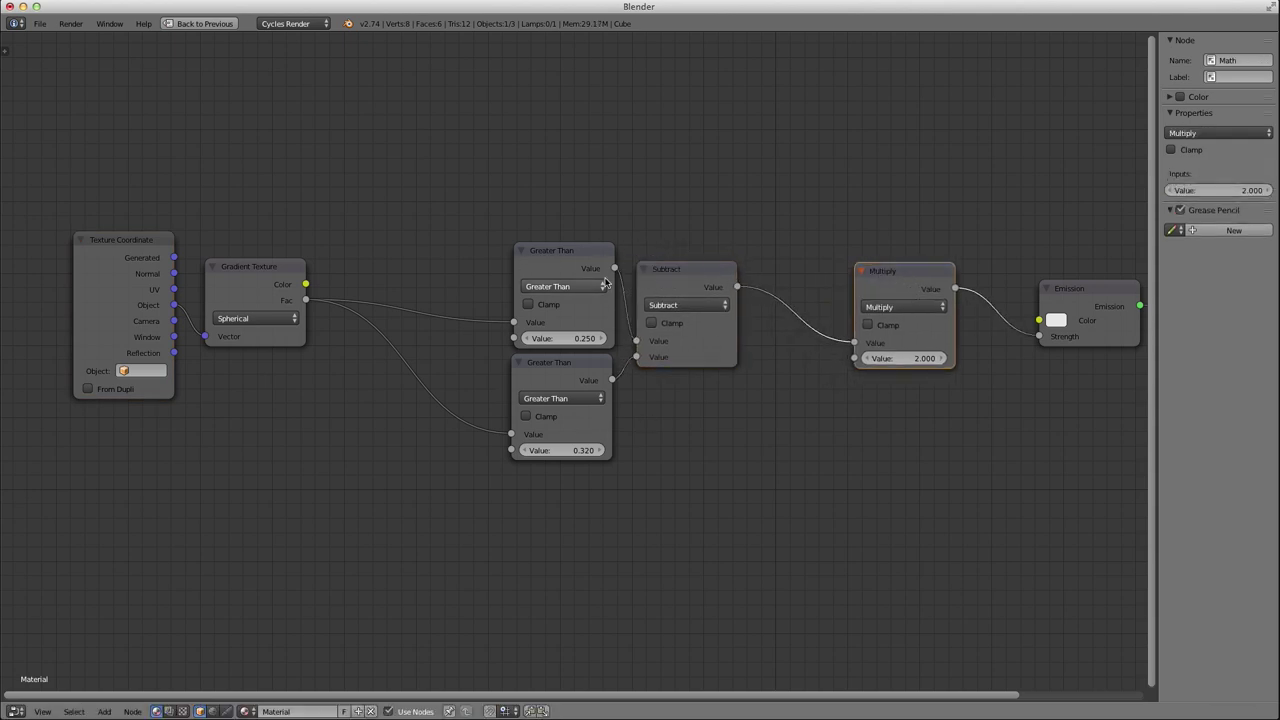
scroll(1094, 296, down, 4)
middle_drag(1045, 323, 977, 336)
click(871, 337)
click(970, 321)
mouse_move(772, 323)
mouse_down()
mouse_move(832, 318)
mouse_move(787, 317)
mouse_up()
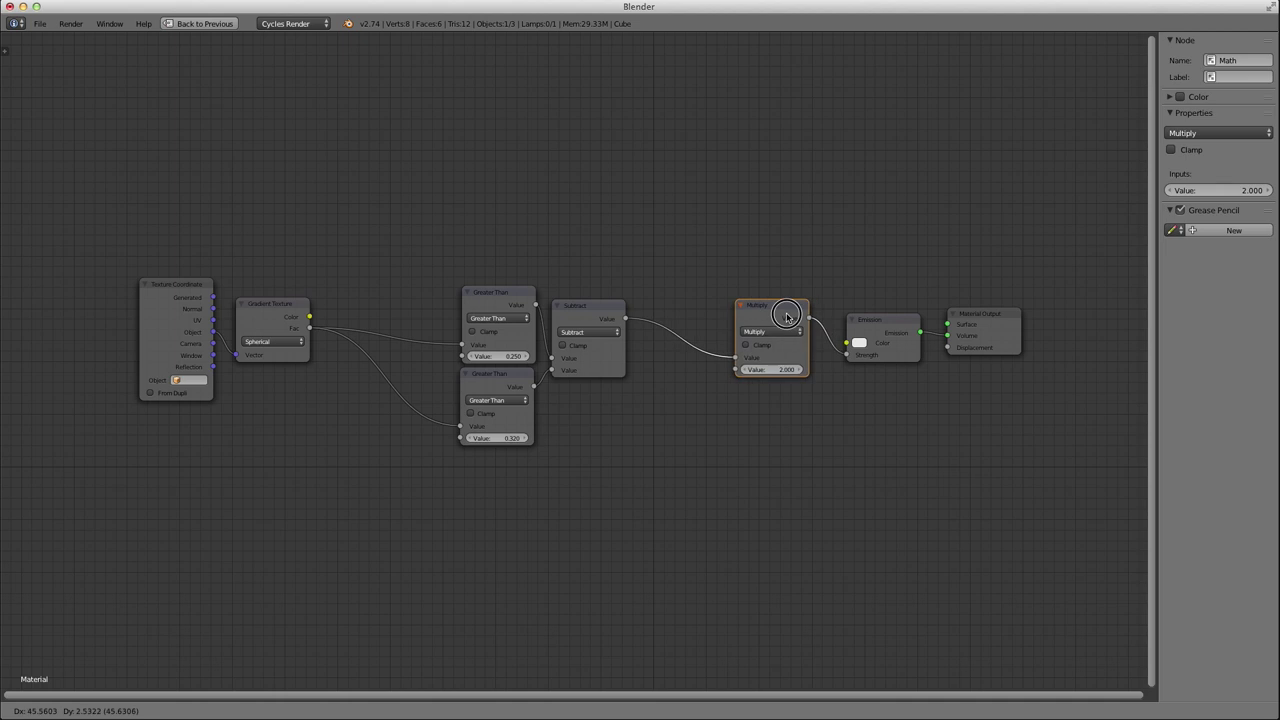
Shift the Multiply, Emission and Material Output nodes together further from Subtract, and bring Multiply slightly back.
shift+click(880, 325)
shift+click(983, 316)
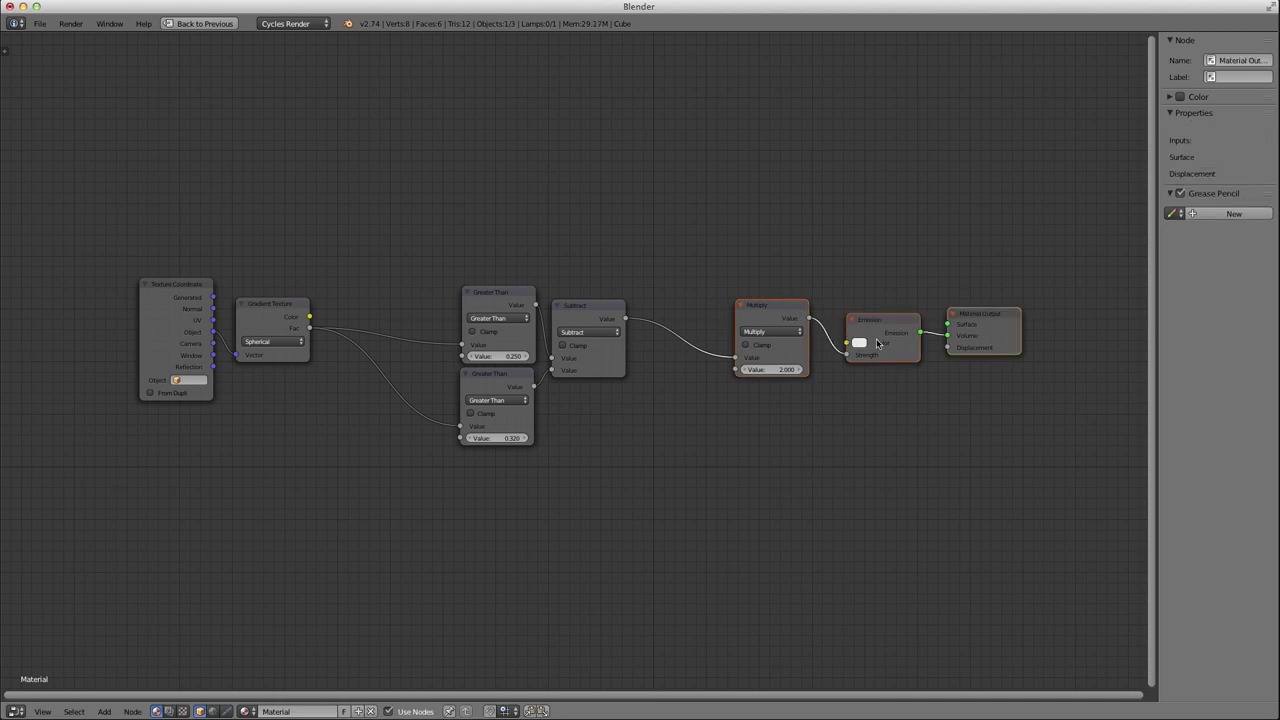
drag(877, 343, 941, 343)
click(743, 391)
scroll(614, 443, up, 2)
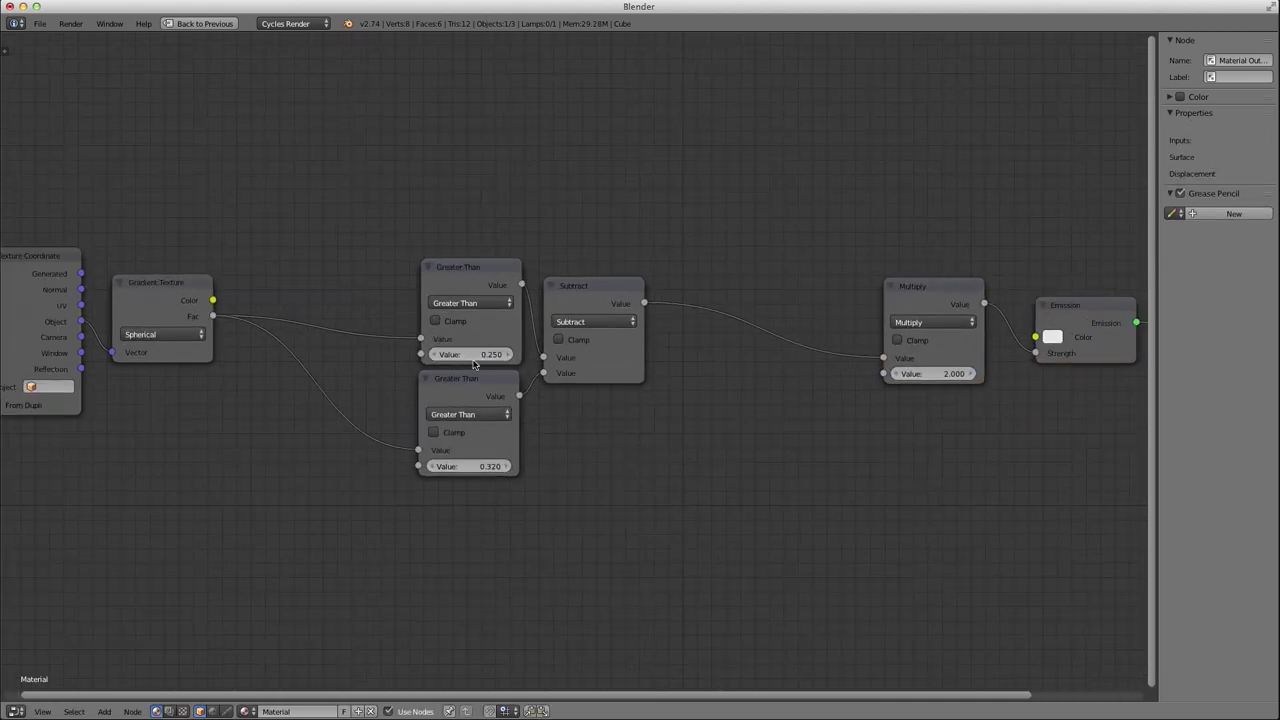
drag(909, 304, 891, 305)
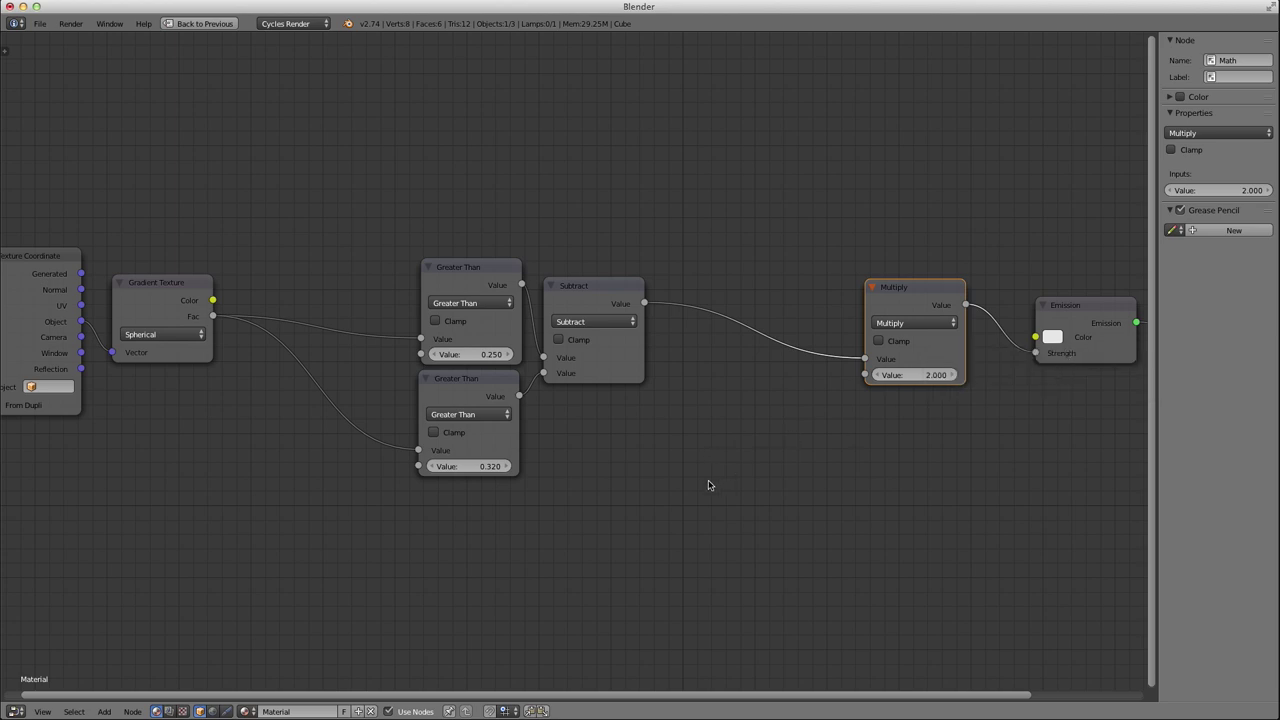
Move the two Greater Than nodes and the Subtract node together slightly up and away from the Gradient Texture.
scroll(716, 482, down, 1)
middle_drag(614, 466, 686, 458)
click(546, 277)
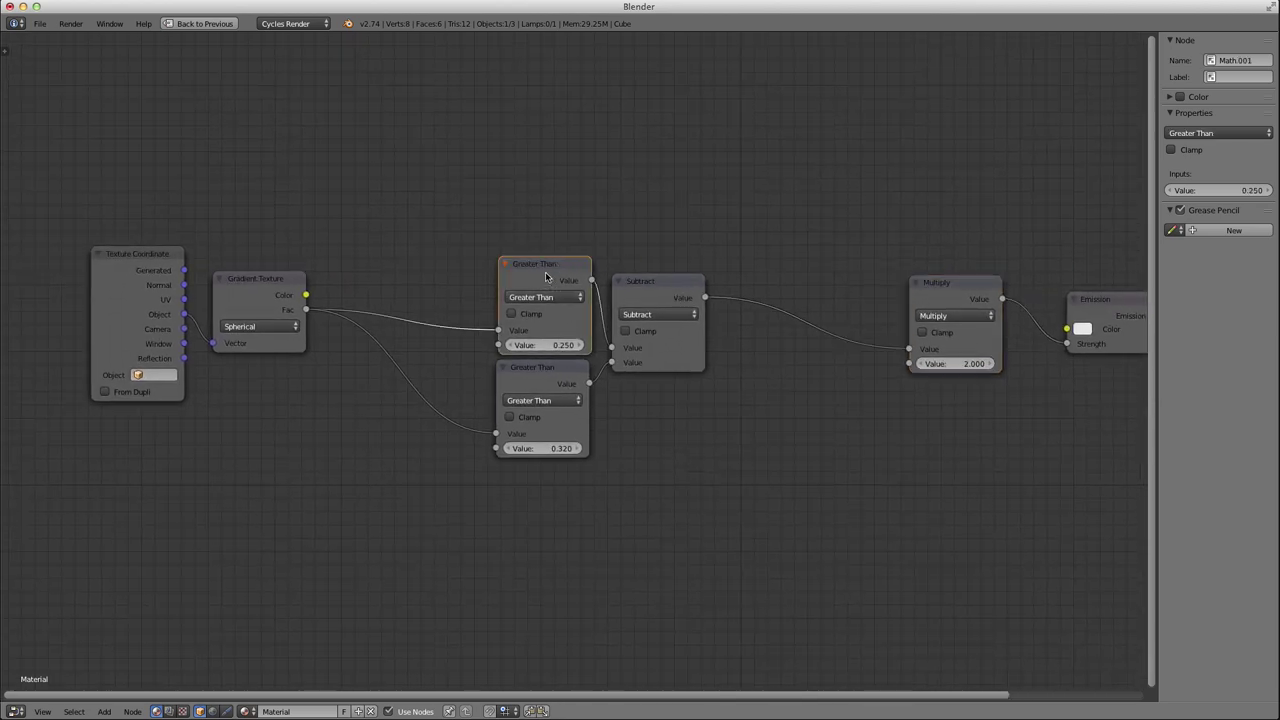
shift+click(541, 367)
shift+click(649, 289)
drag(649, 289, 671, 261)
click(621, 399)
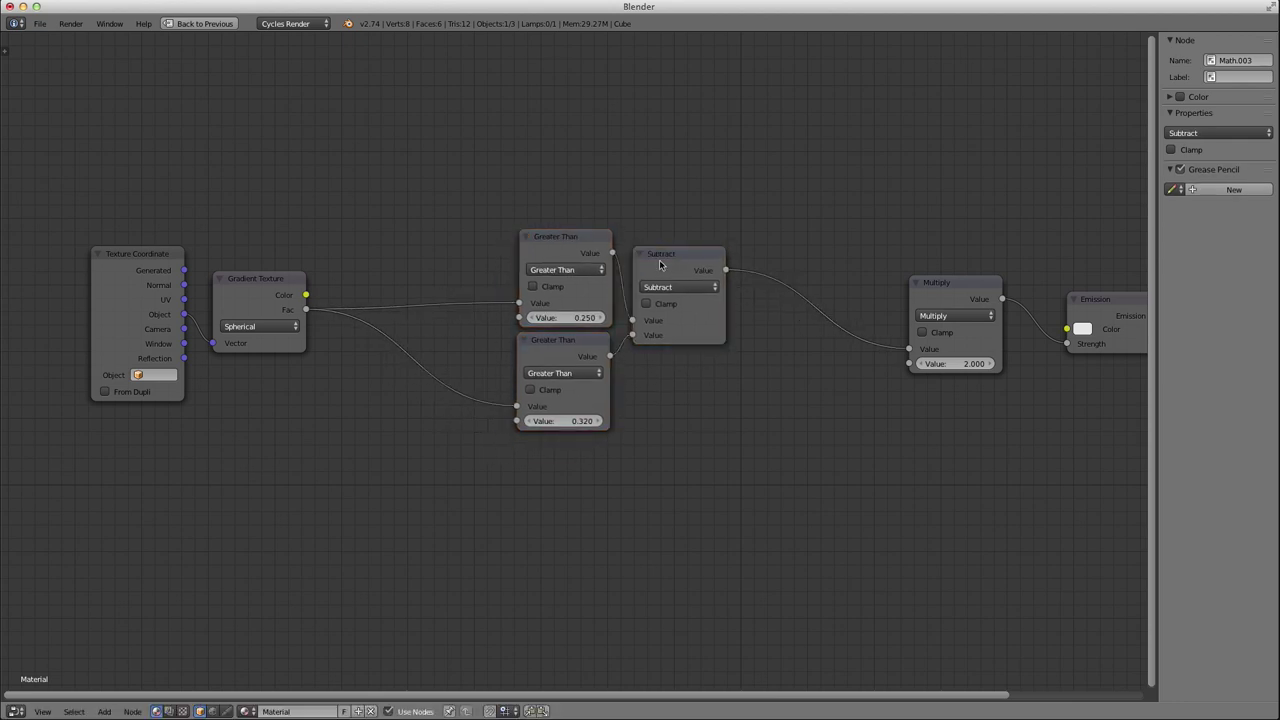
Add a Value input node above the Gradient Texture and set it to 0.250.
key(shift+a)
mouse_move(310, 65)
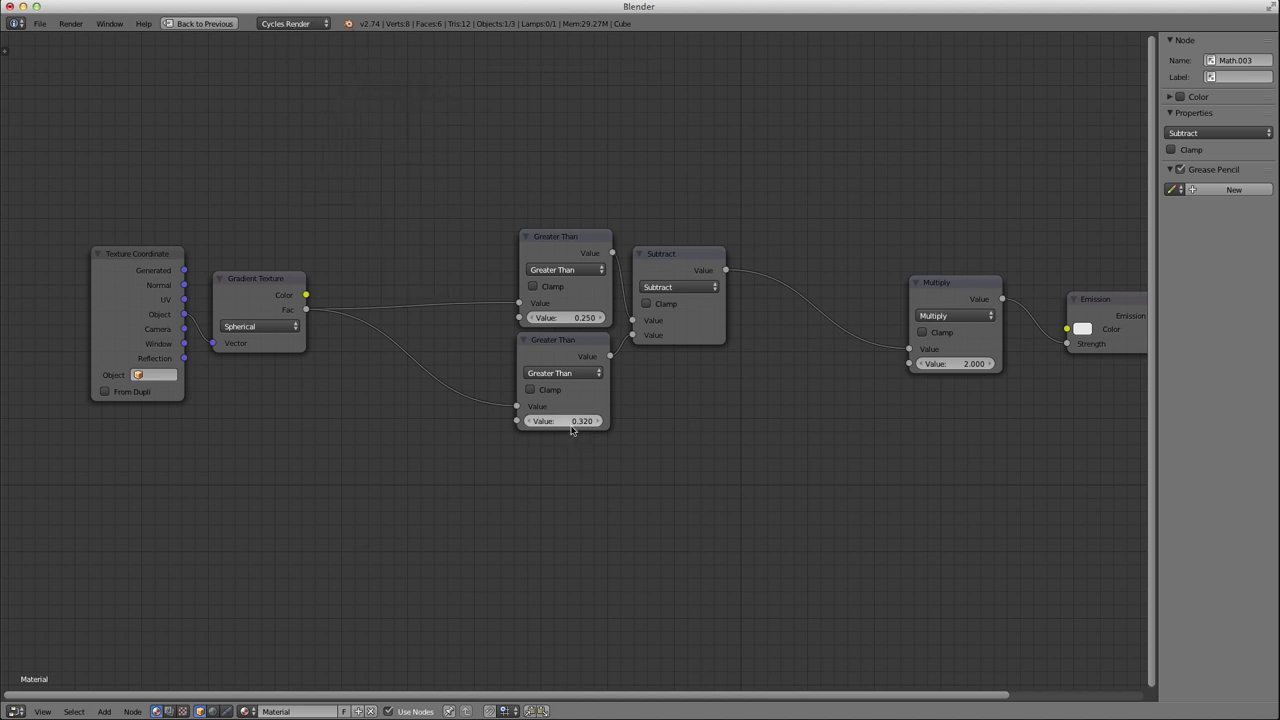
key(shift+a)
mouse_move(350, 151)
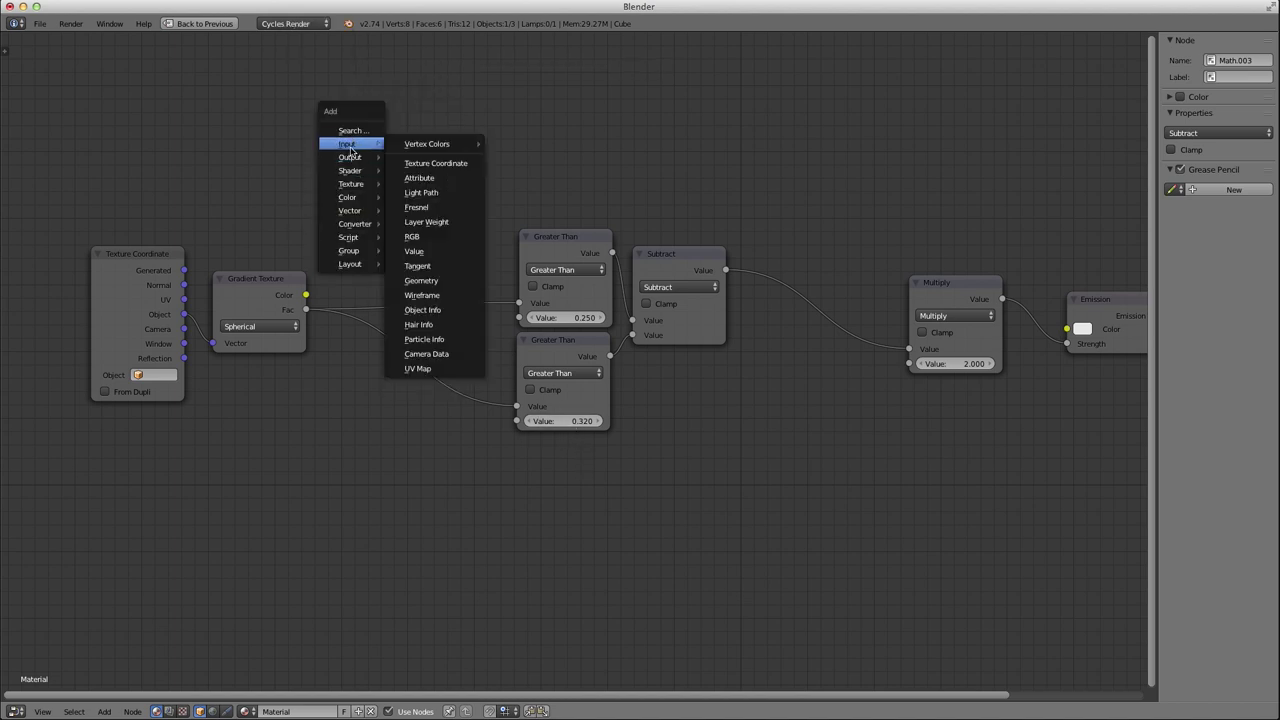
click(414, 251)
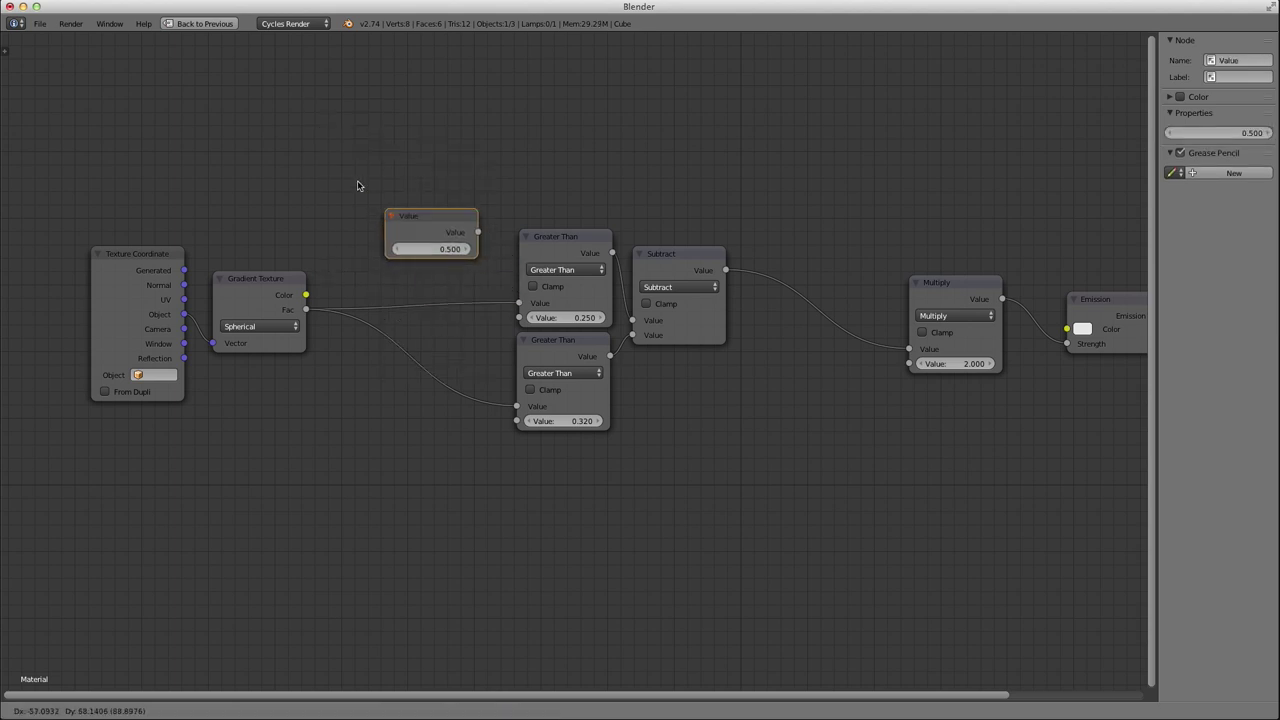
click(318, 149)
click(397, 218)
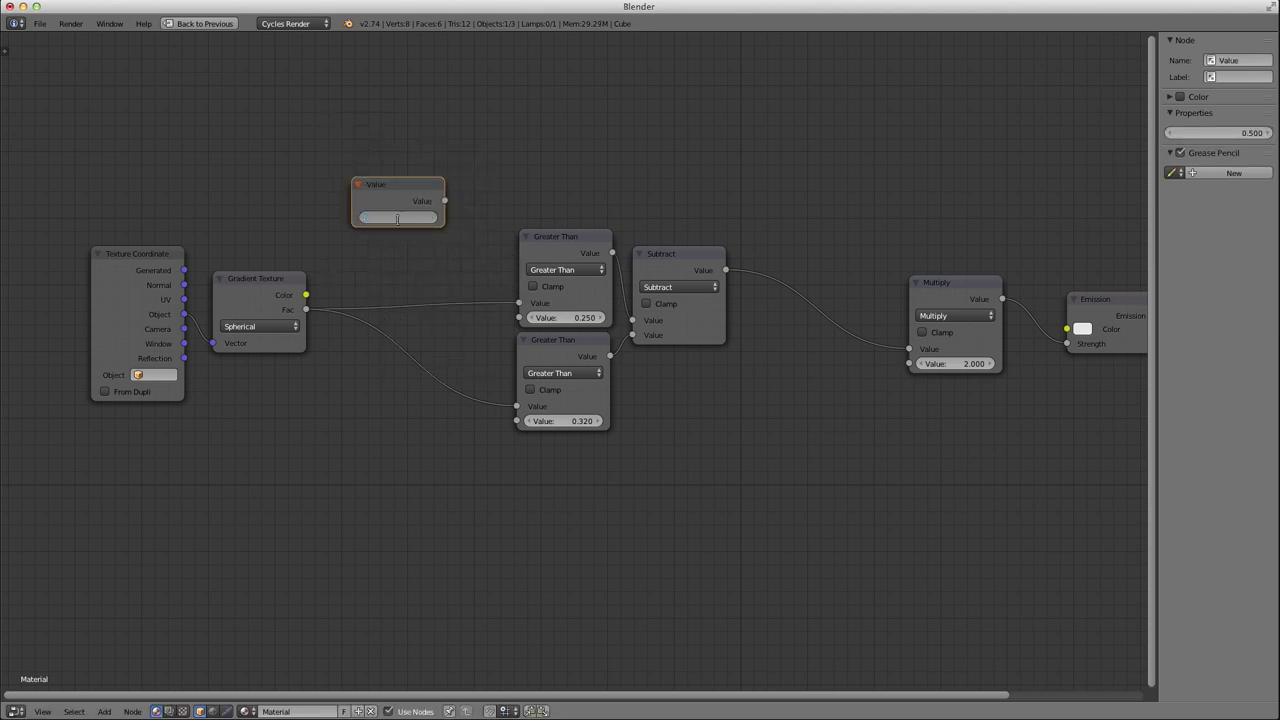
text(.250)
key(Return)
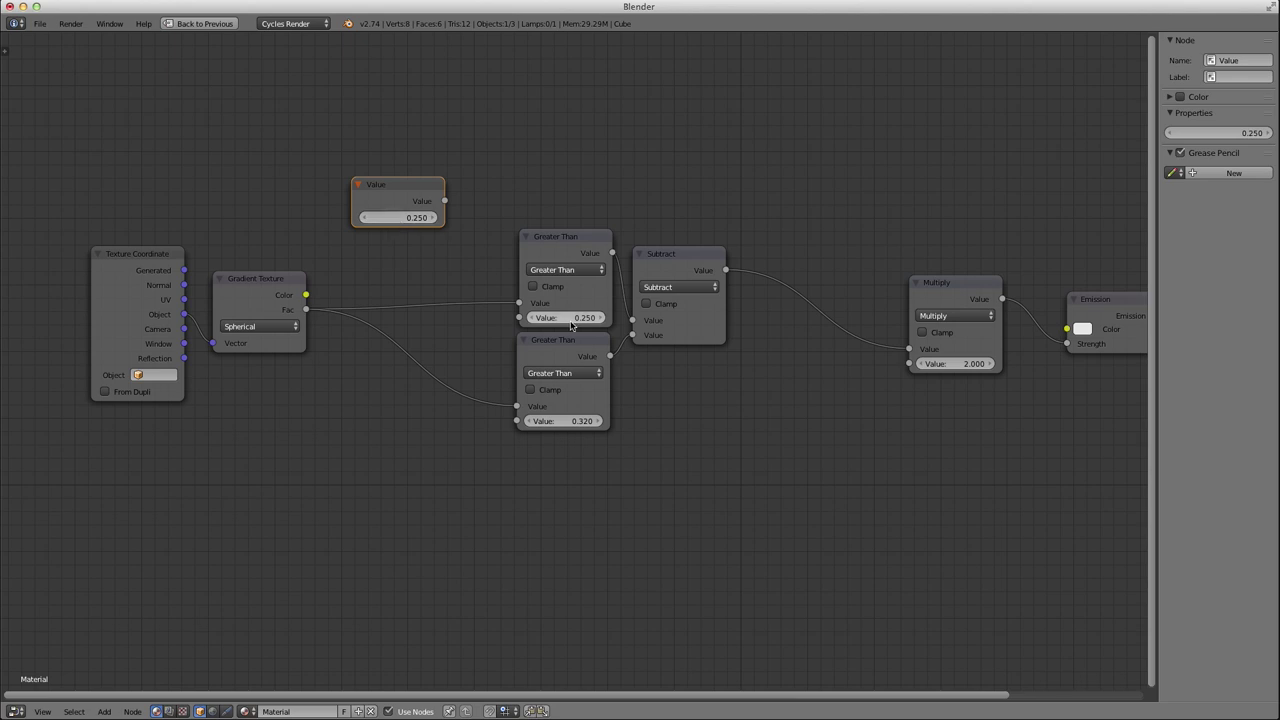
Label the Value node Threshold and connect it to the second Value input of the upper Greater Than node.
drag(422, 197, 429, 208)
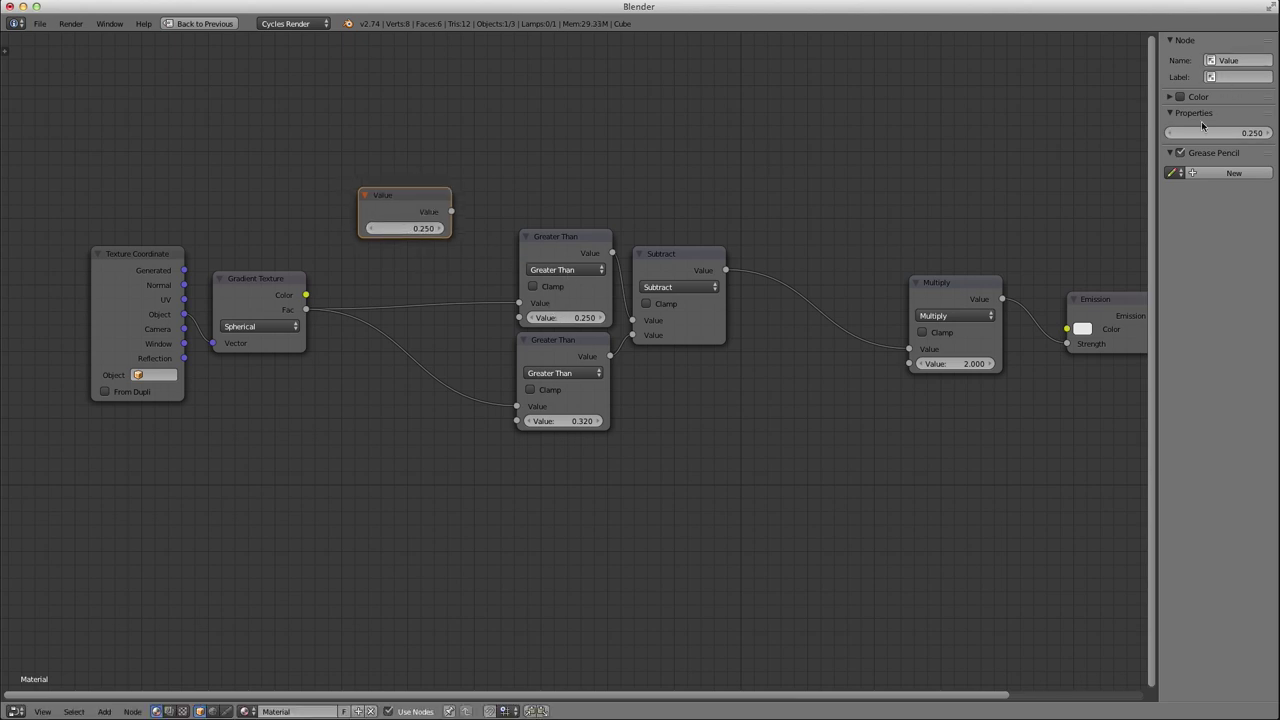
drag(1156, 97, 1073, 98)
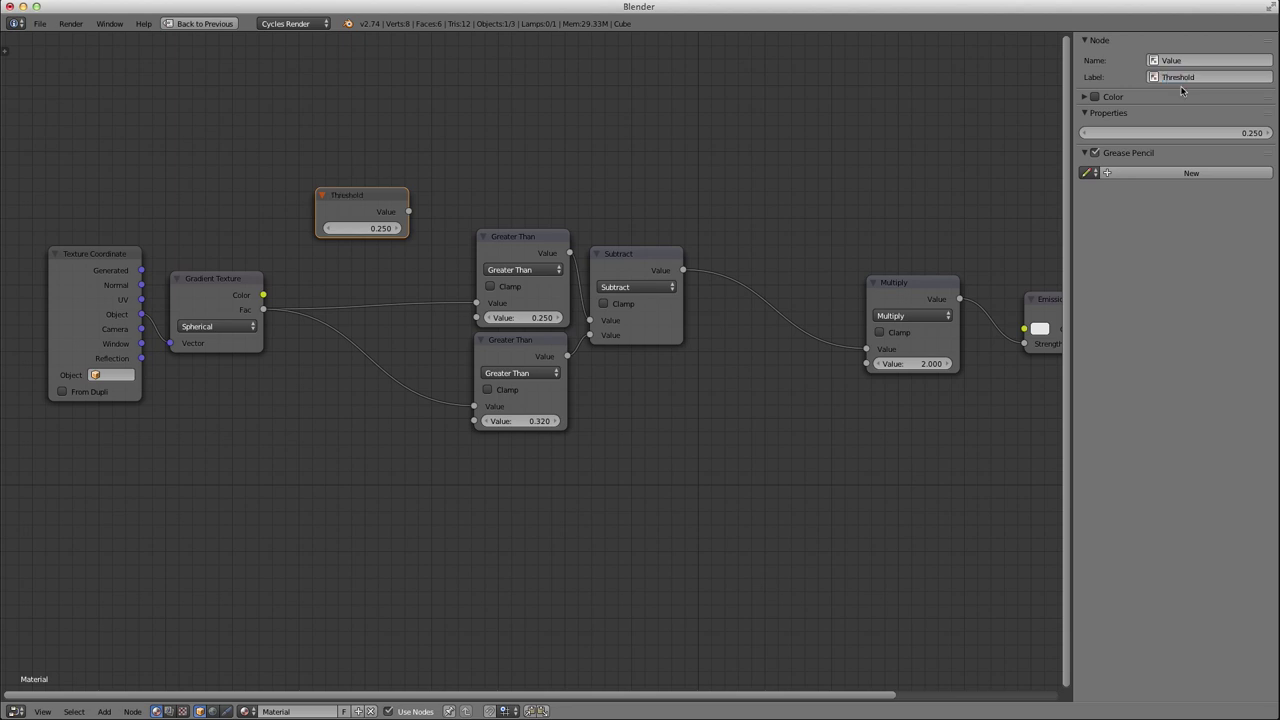
drag(408, 213, 481, 320)
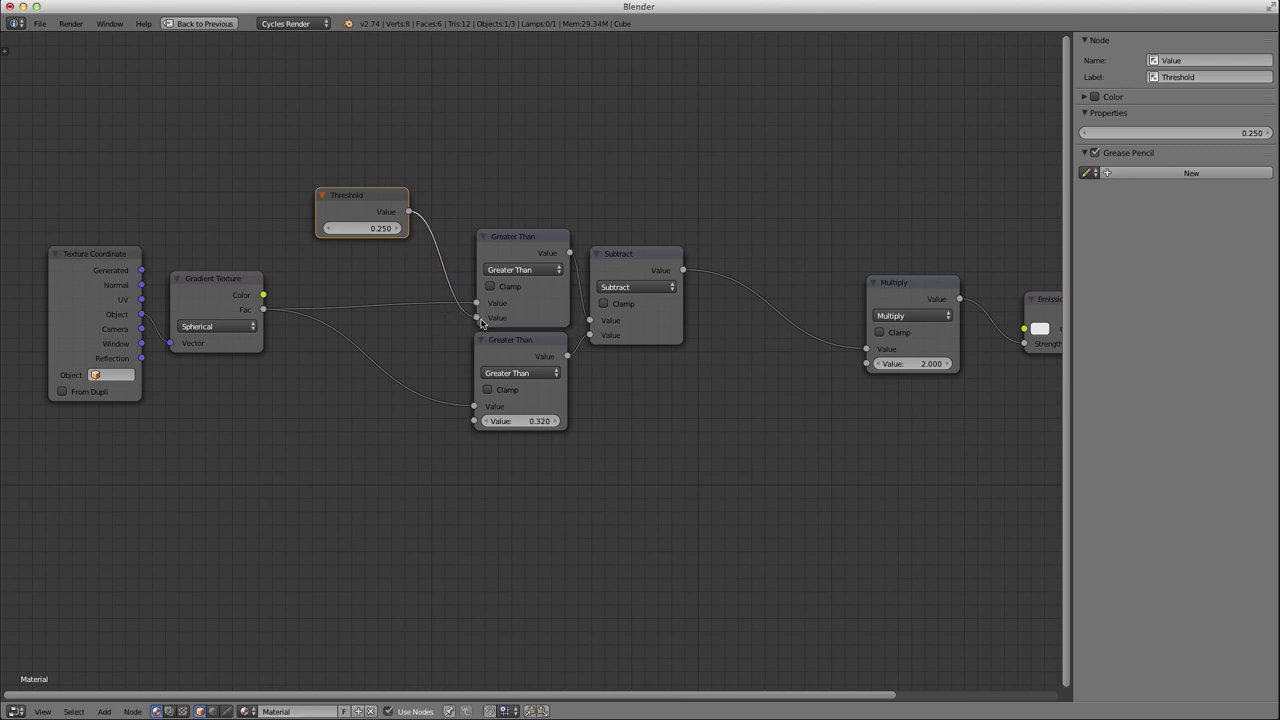
Duplicate the Threshold node, place the copy below the Gradient Texture and label it Thickness.
key(shift+d)
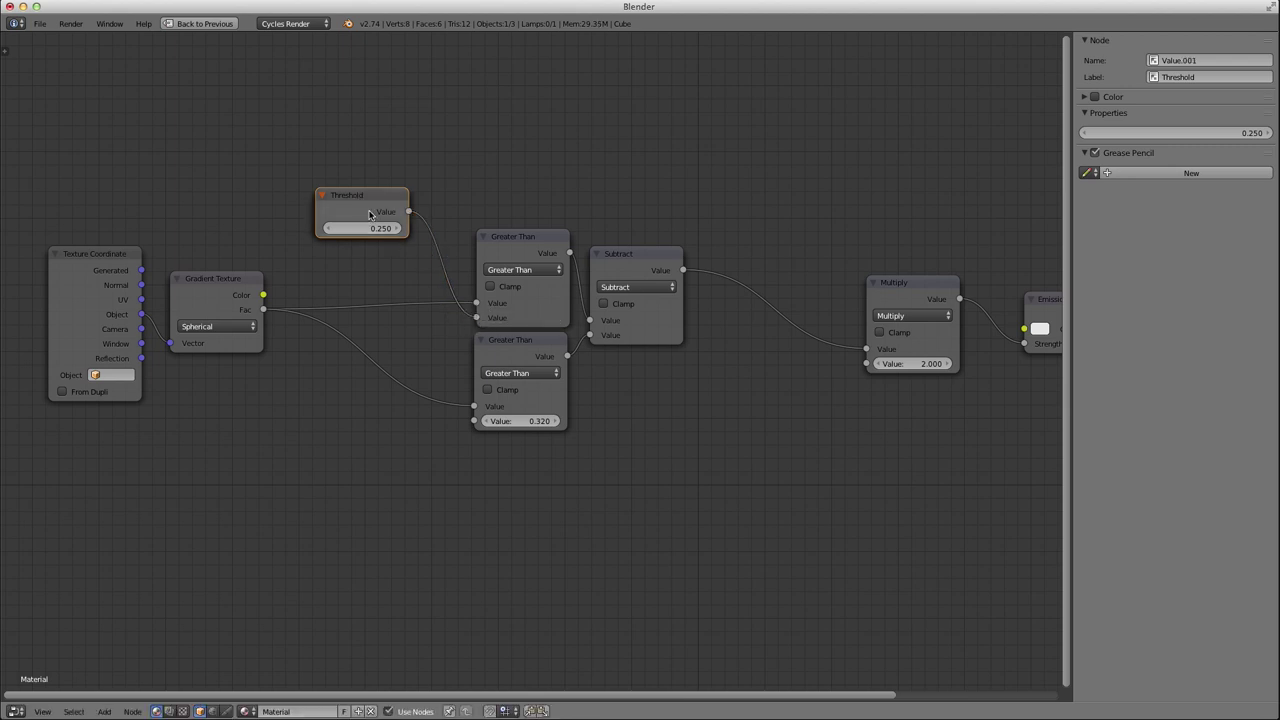
click(374, 440)
click(1211, 77)
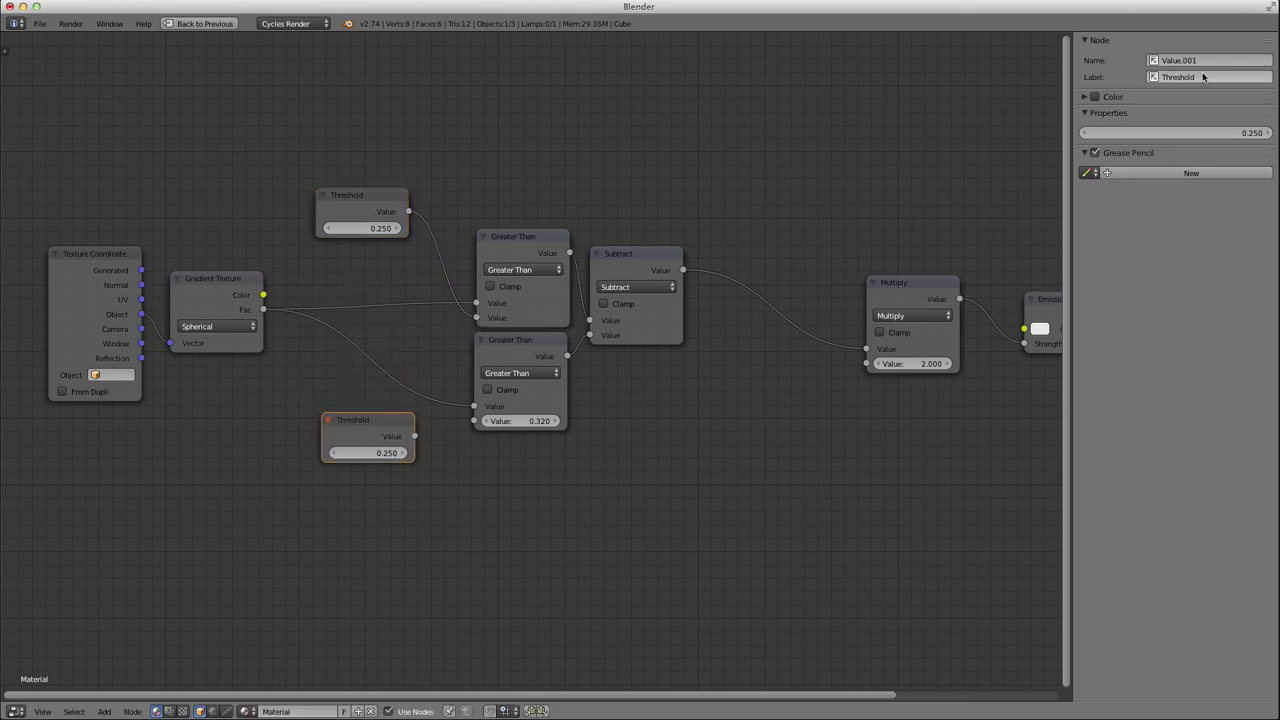
text(Thickness)
key(Return)
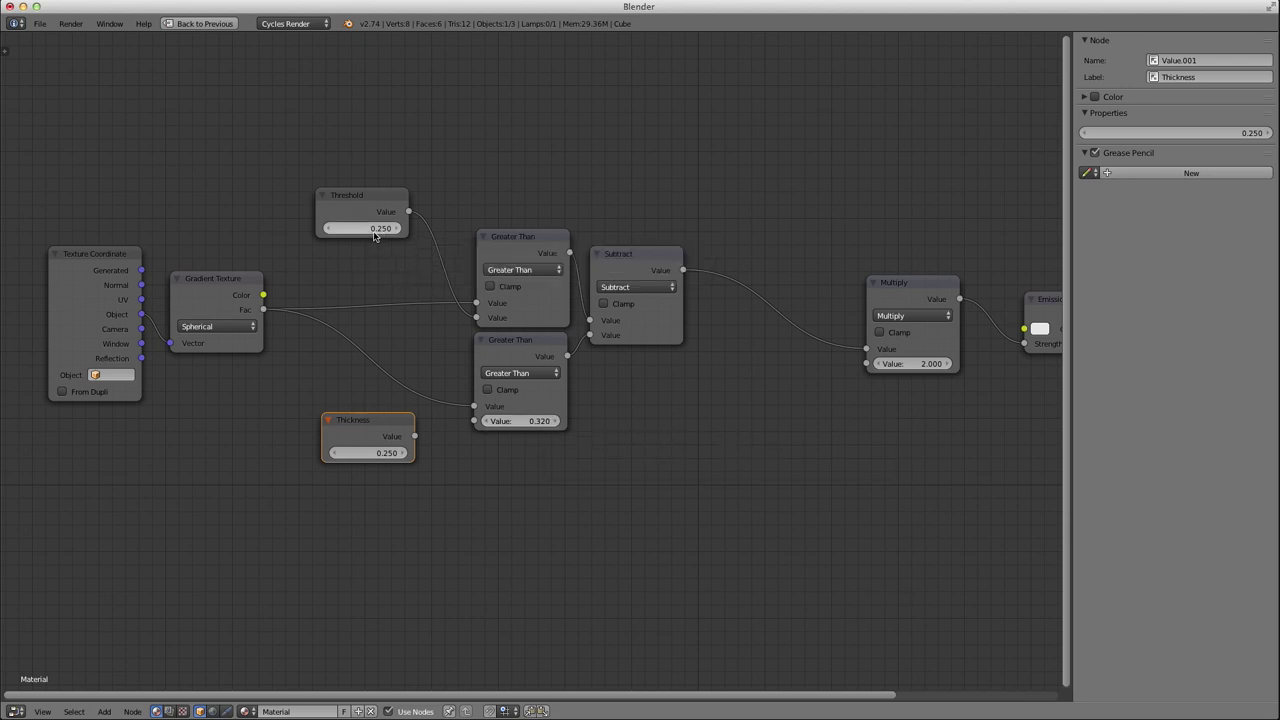
Set the Thickness node's value to 0.070 and shift the node slightly away from the lower Greater Than.
click(372, 453)
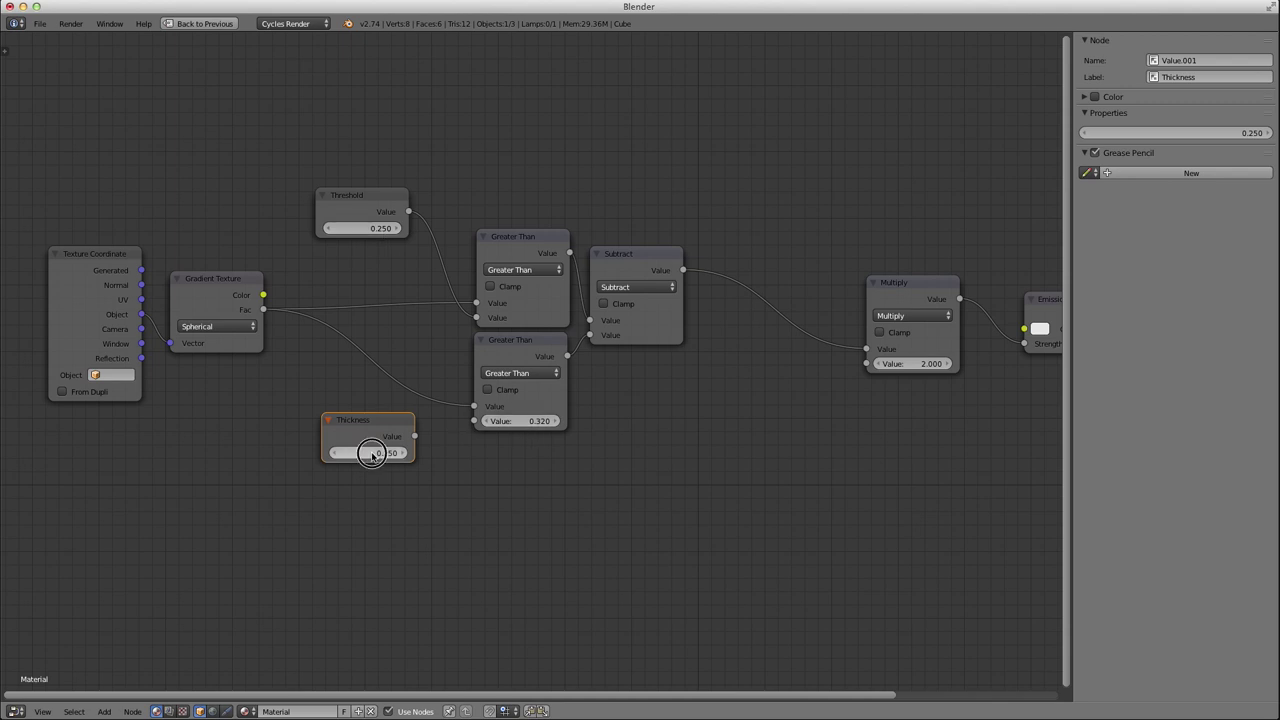
key(Return)
drag(373, 430, 362, 430)
Duplicate the lower Greater Than node as an Add node and feed it the Threshold and Thickness values.
click(505, 355)
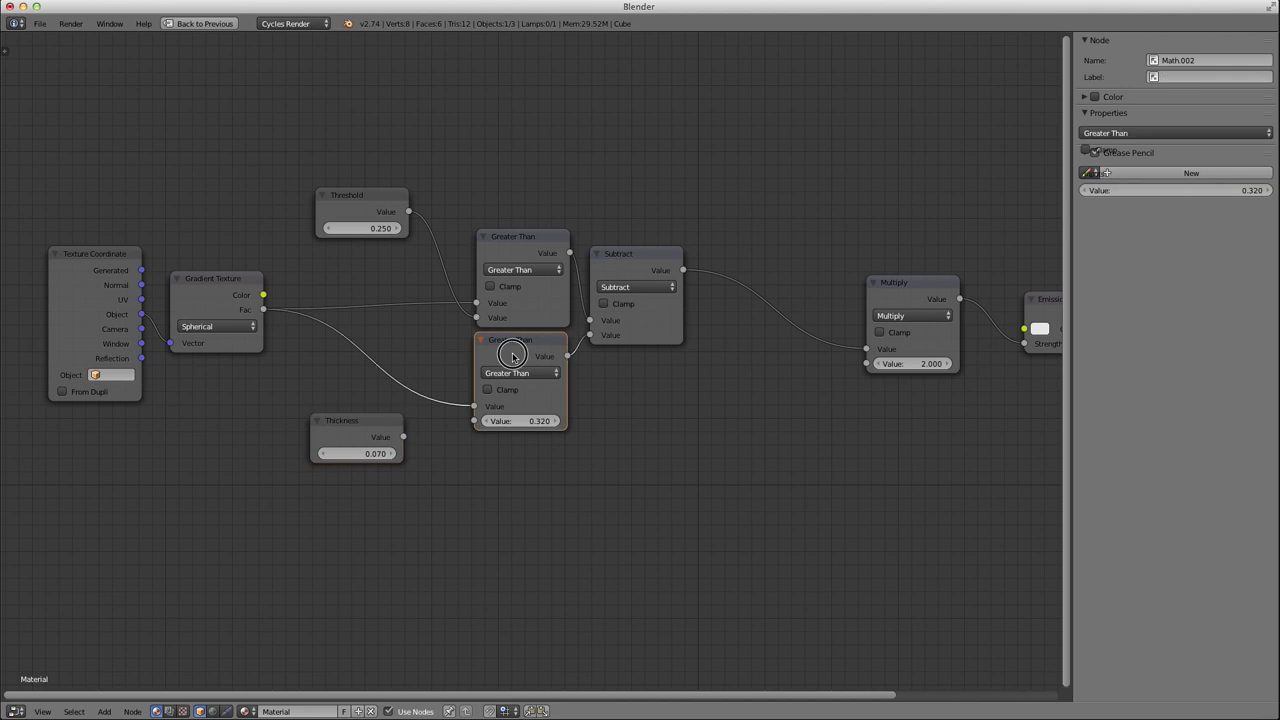
key(shift+d)
click(554, 490)
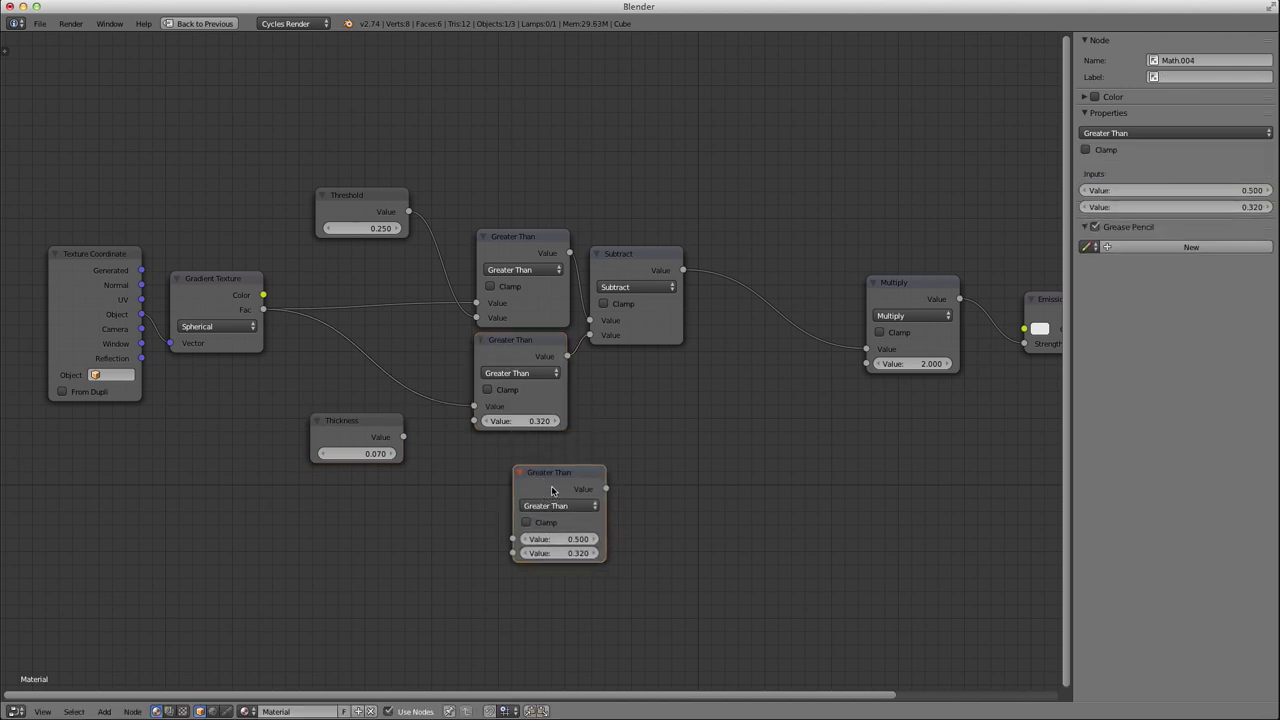
click(549, 506)
click(545, 491)
drag(332, 439, 513, 553)
drag(409, 212, 513, 539)
Place the Add node in front of the lower Greater Than and move Threshold and Thickness back to make room.
drag(546, 487, 380, 388)
click(293, 427)
drag(293, 427, 227, 402)
drag(362, 196, 243, 192)
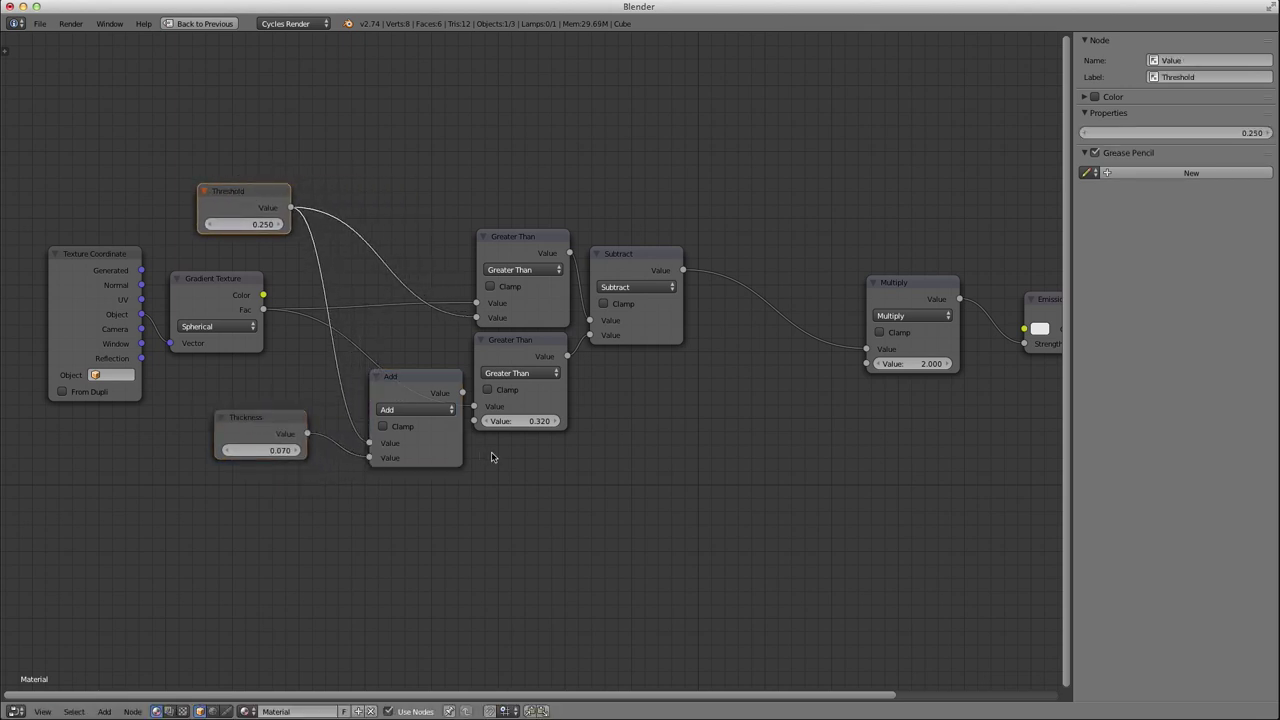
Restore the full layout, connect Add to the lower Greater Than's second Value input, and set Threshold to 0.120.
key(ctrl+Up)
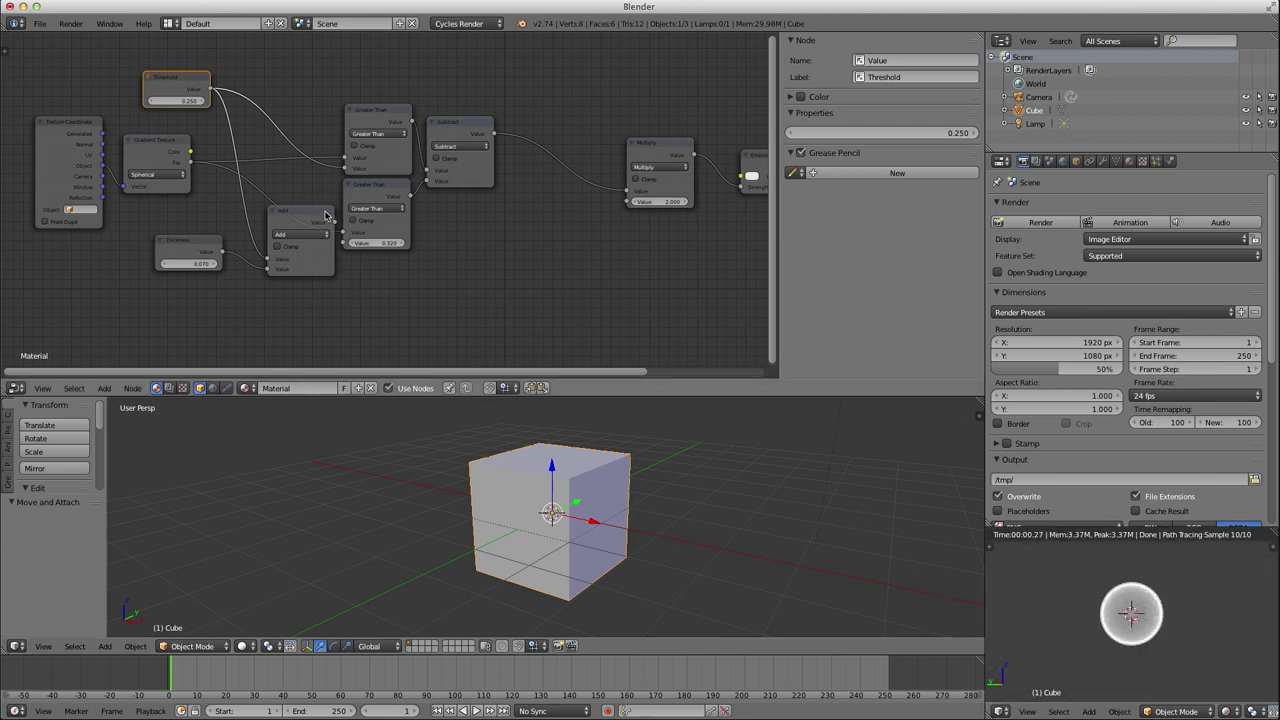
drag(306, 214, 343, 243)
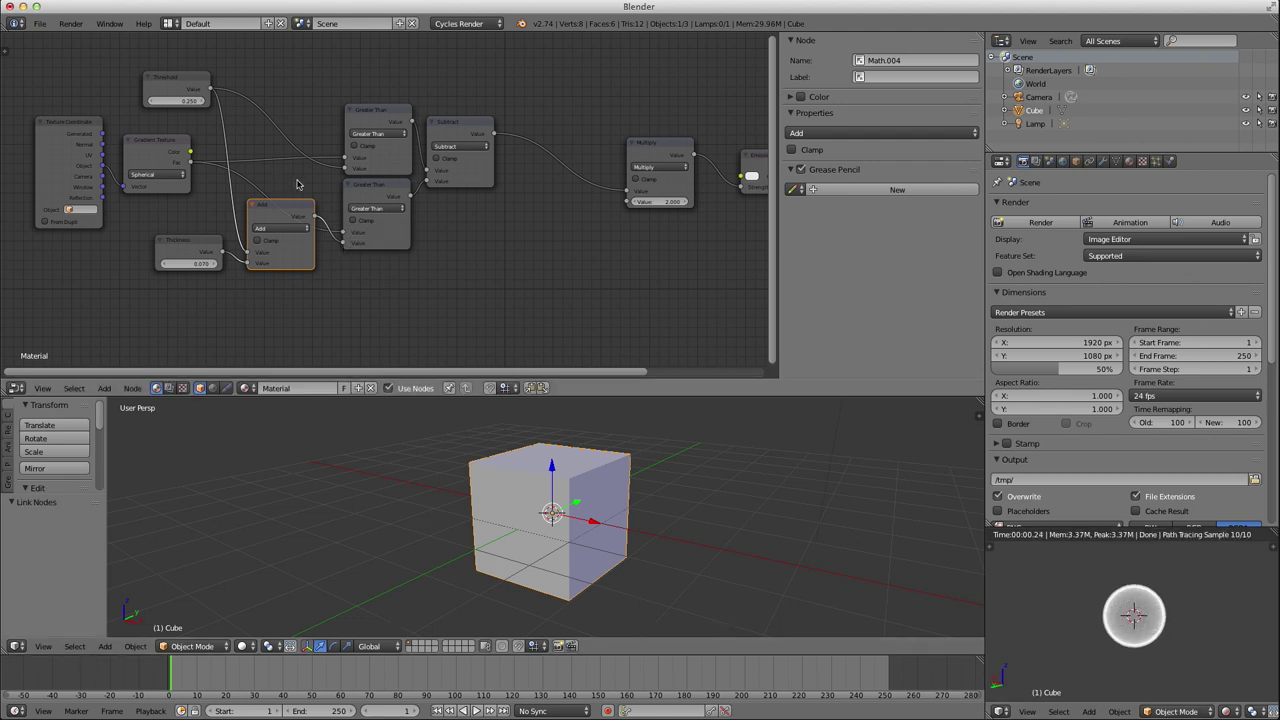
scroll(294, 180, up, 1)
middle_drag(297, 179, 379, 181)
drag(242, 84, 213, 108)
Reposition the Thickness and Add nodes to leave more space between them.
click(257, 253)
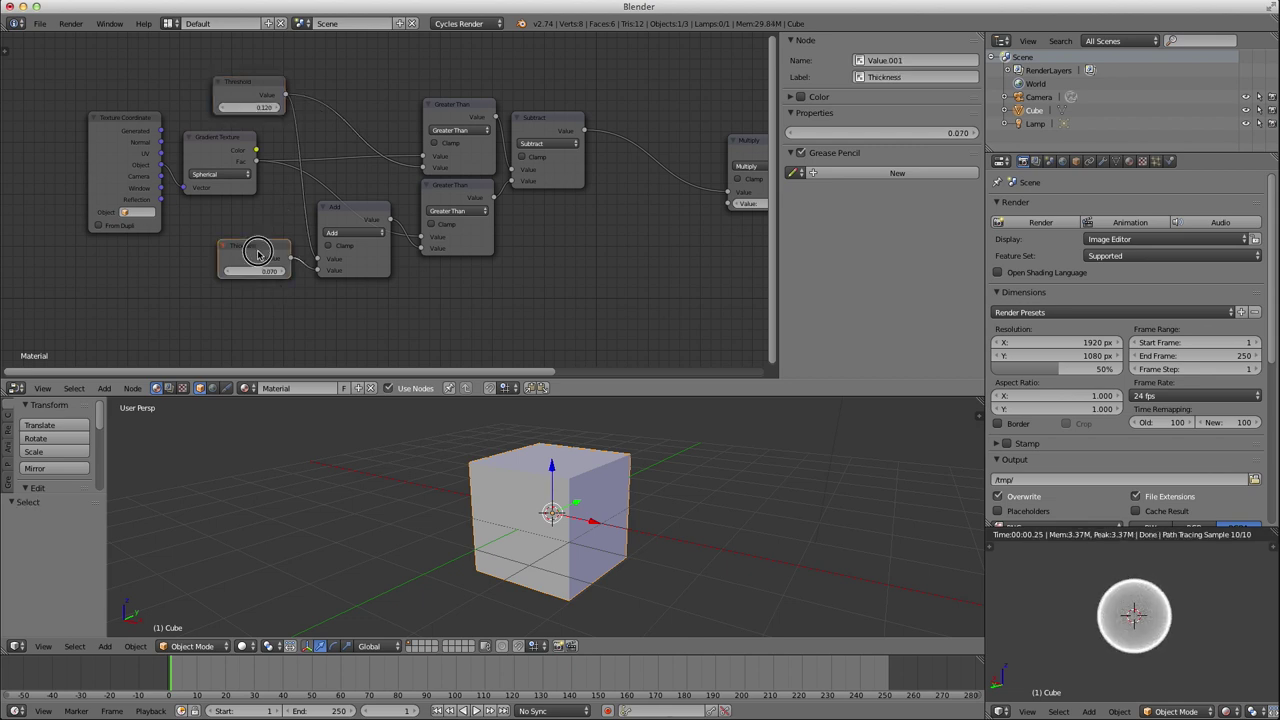
drag(257, 253, 227, 273)
drag(374, 218, 339, 208)
Move the Add, both Greater Than and Subtract nodes together away from the input nodes and combine them into a node group.
shift+click(458, 195)
shift+click(455, 116)
shift+click(535, 125)
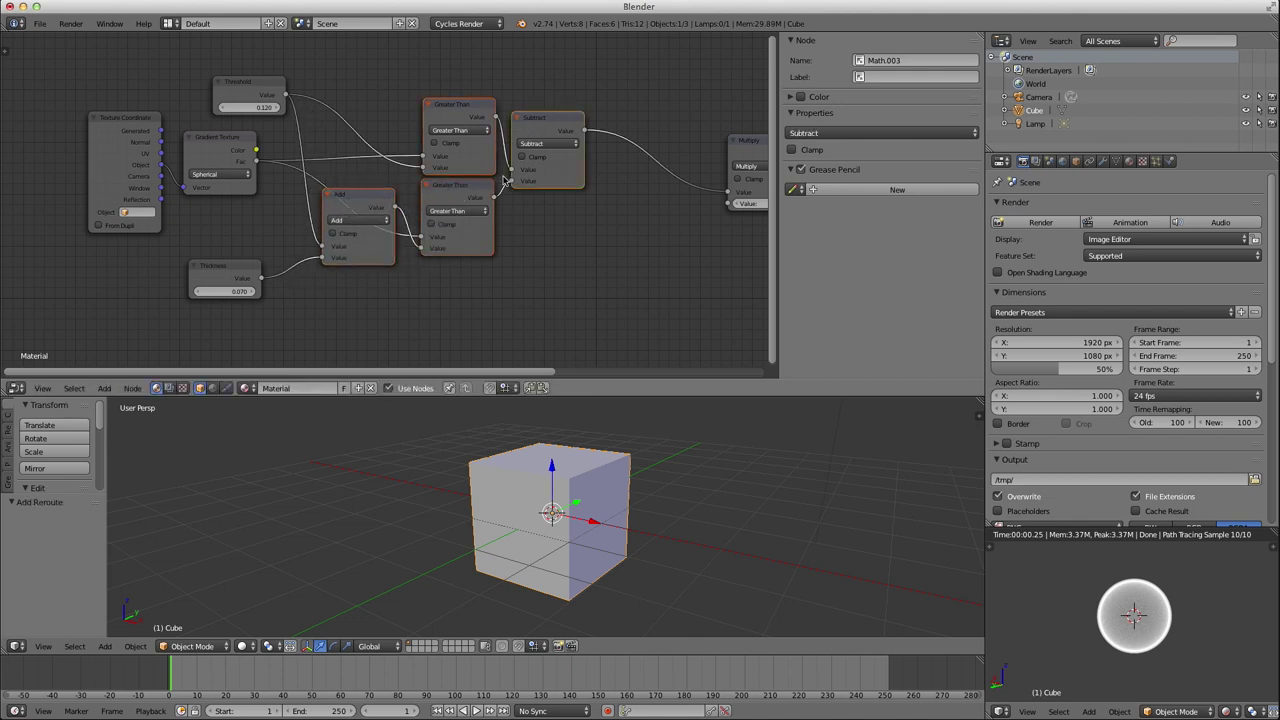
key(g)
click(547, 187)
scroll(585, 197, down, 5)
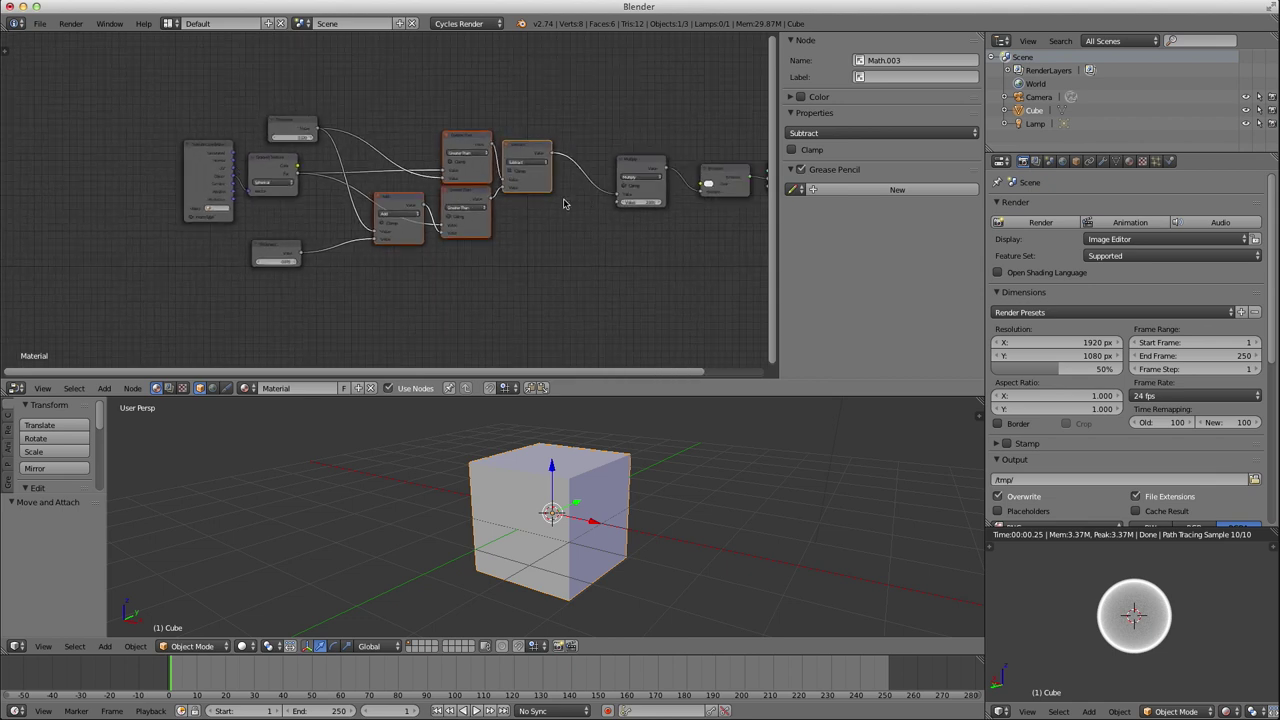
scroll(563, 203, up, 3)
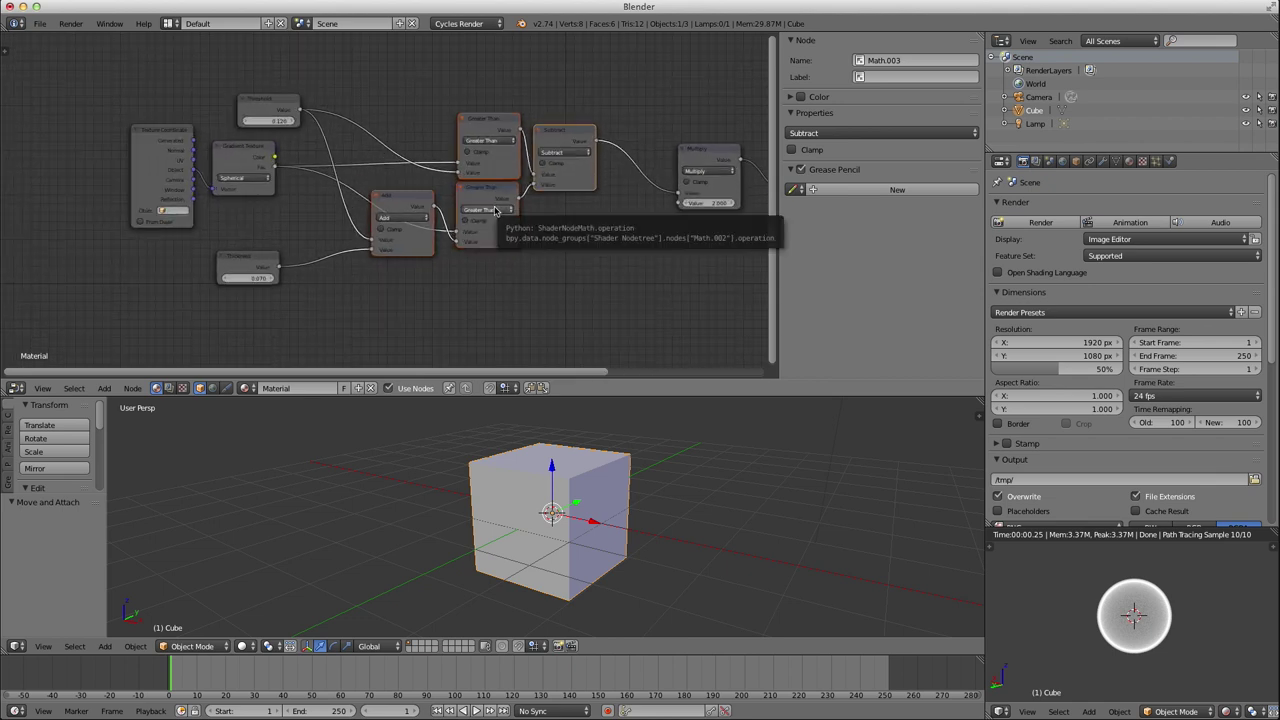
key(ctrl+g)
Spread out the Group Input, Add, Greater Than, Subtract and Group Output nodes inside the group for readability.
drag(248, 232, 152, 238)
drag(326, 252, 310, 282)
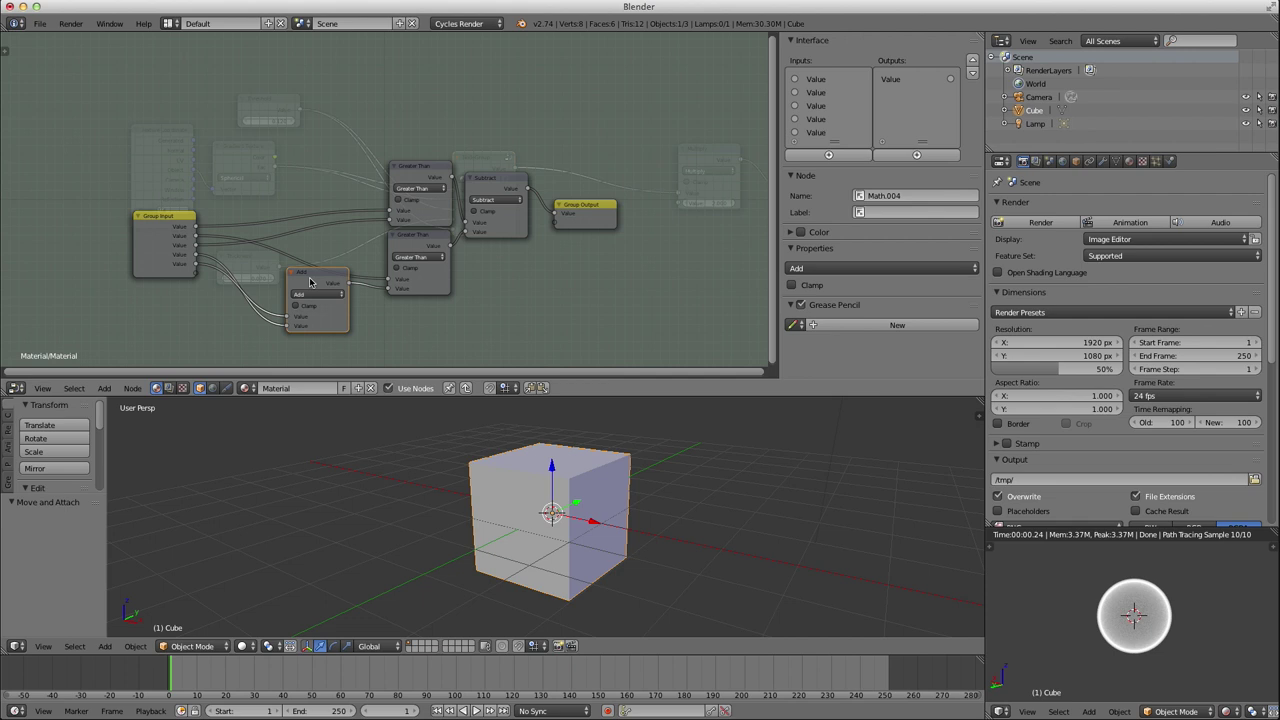
drag(417, 166, 413, 149)
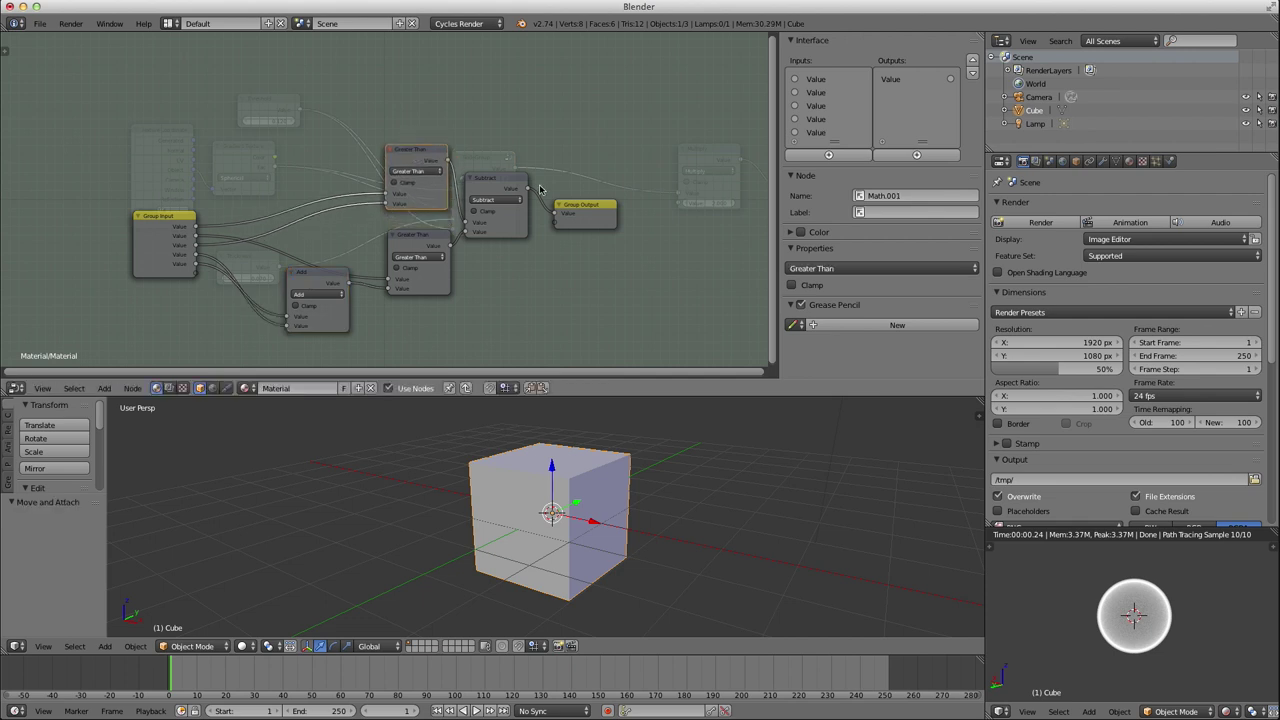
click(598, 205)
drag(598, 205, 645, 201)
drag(492, 185, 535, 184)
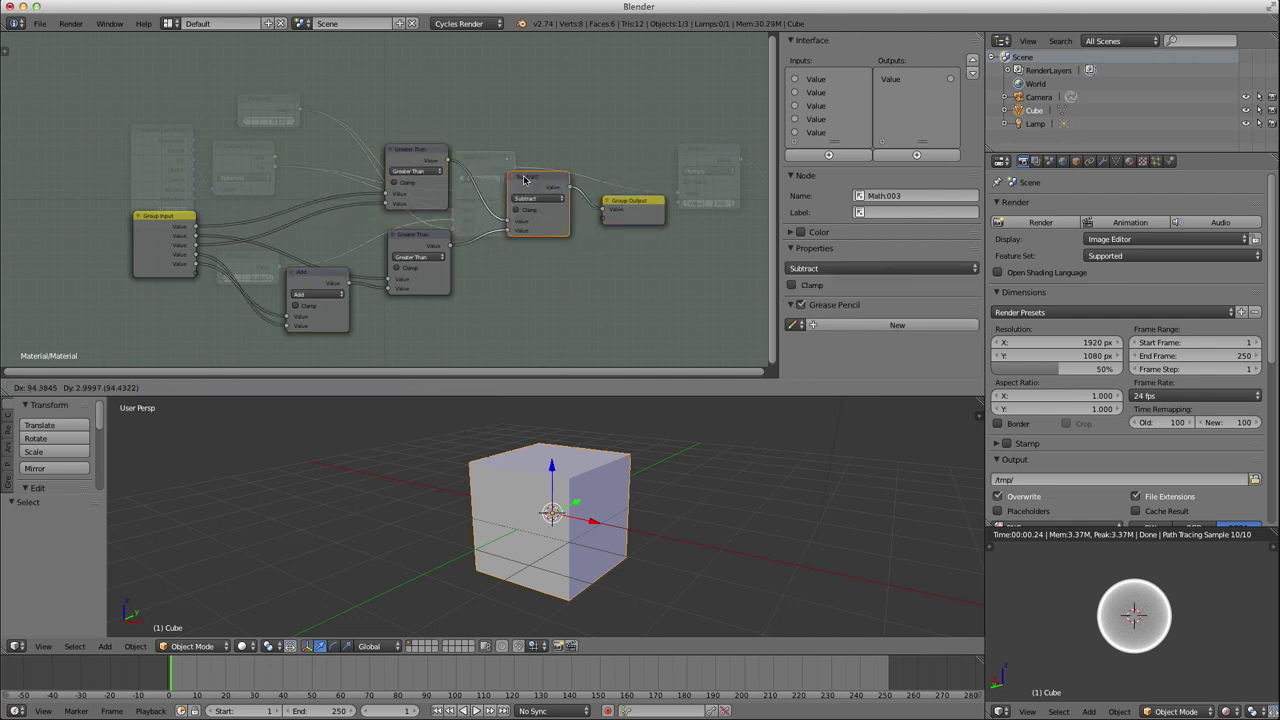
drag(429, 241, 430, 227)
click(316, 281)
drag(316, 281, 330, 281)
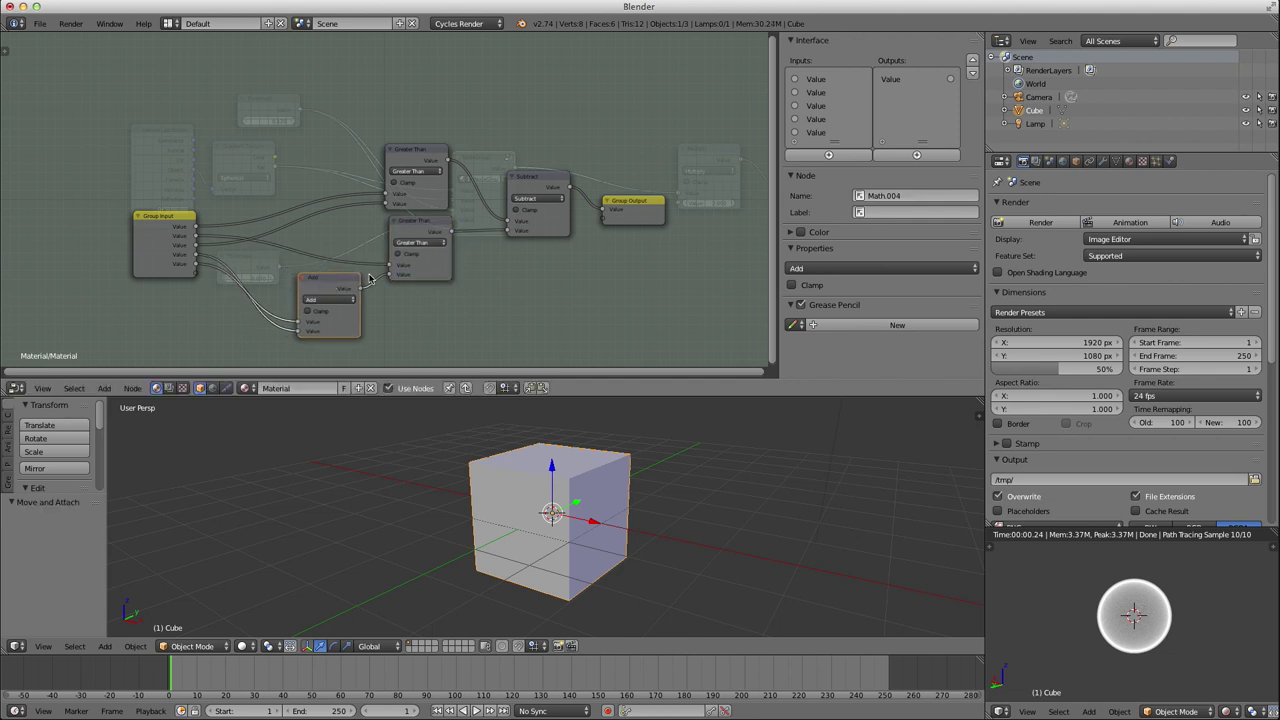
Leave group editing and move the Threshold and Thickness nodes closer to the group node.
key(Tab)
drag(240, 262, 349, 265)
drag(286, 106, 346, 106)
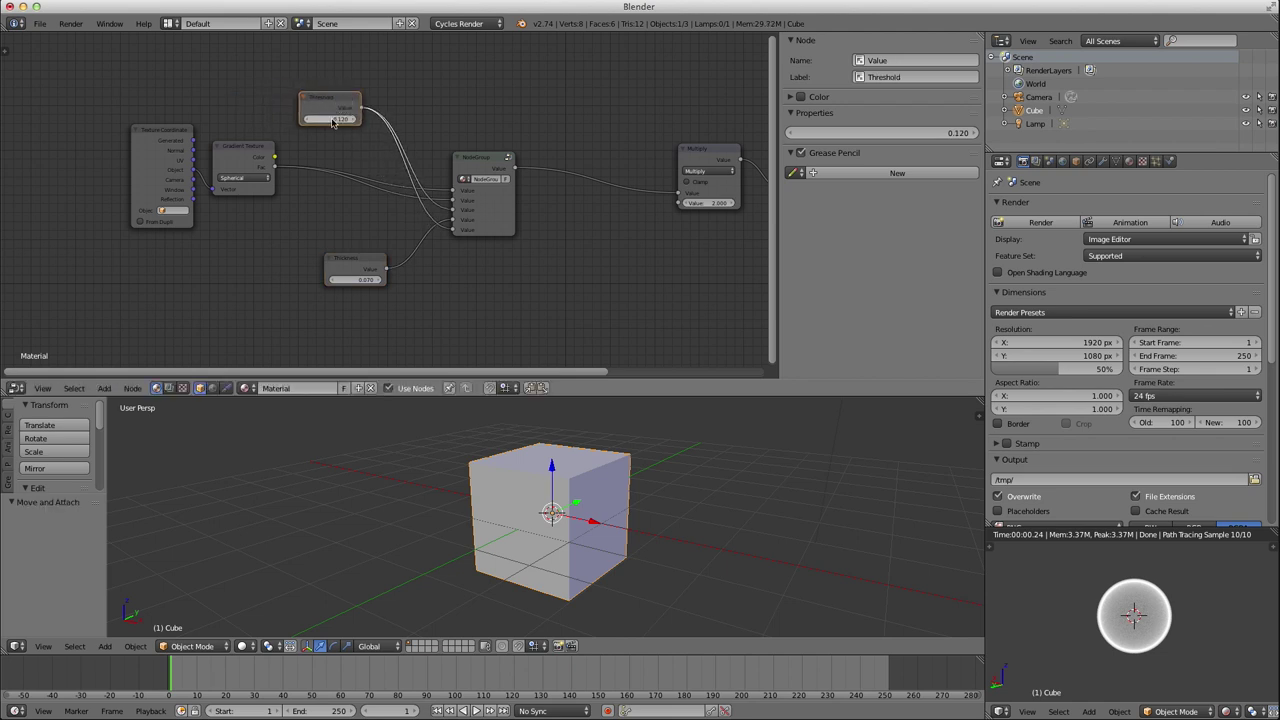
click(345, 260)
drag(345, 260, 333, 258)
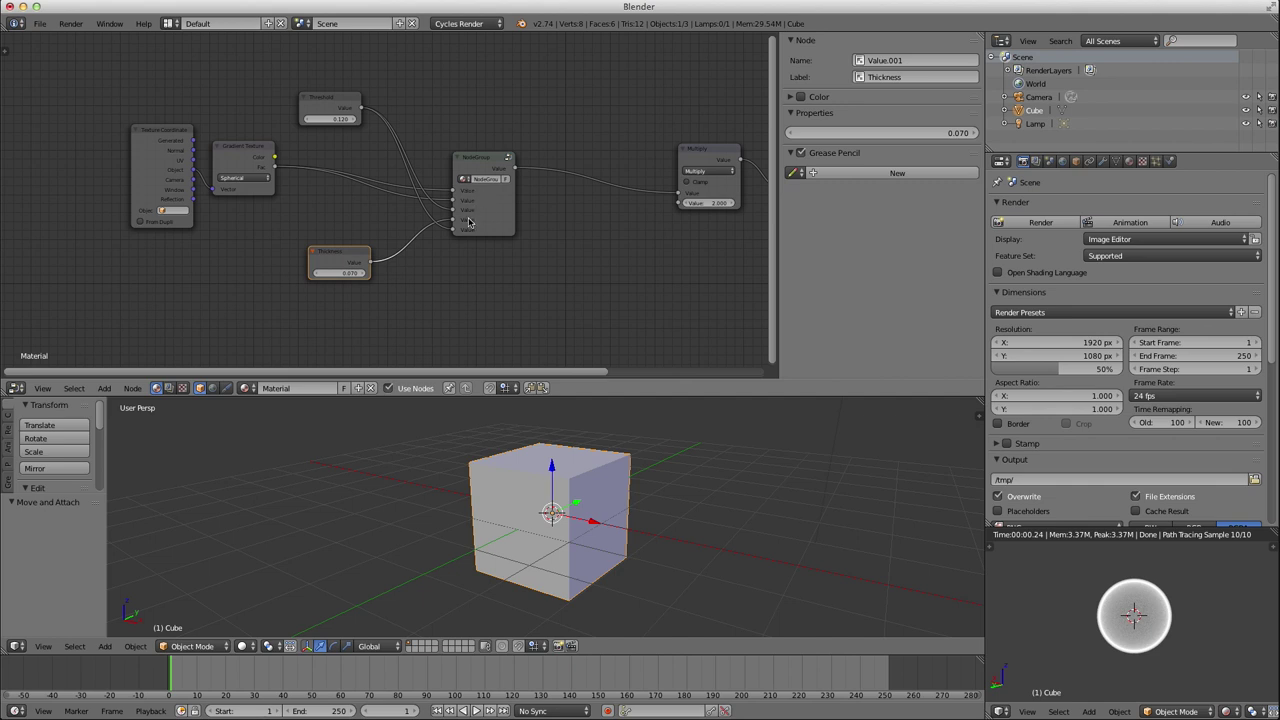
Inside the node group, rename the fourth input Thickness and return to the main node tree.
click(487, 169)
key(Tab)
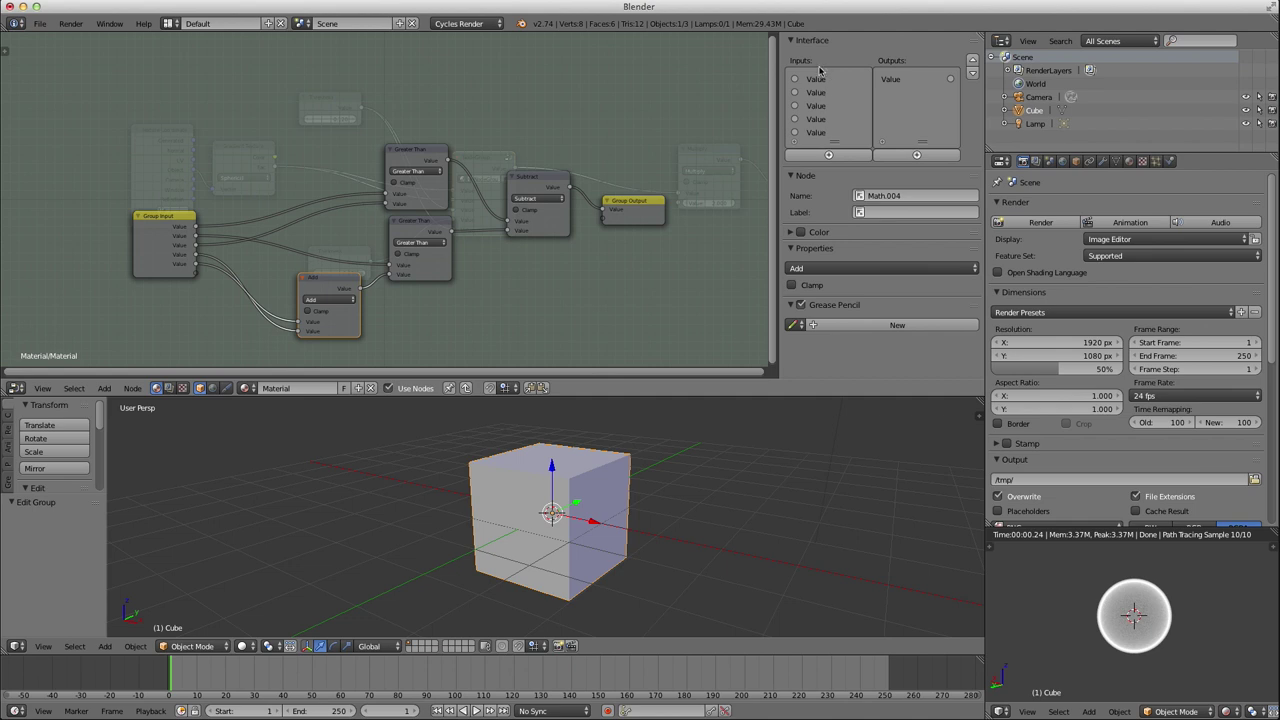
click(816, 119)
double_click(875, 173)
text(Thickness)
key(Return)
key(Tab)
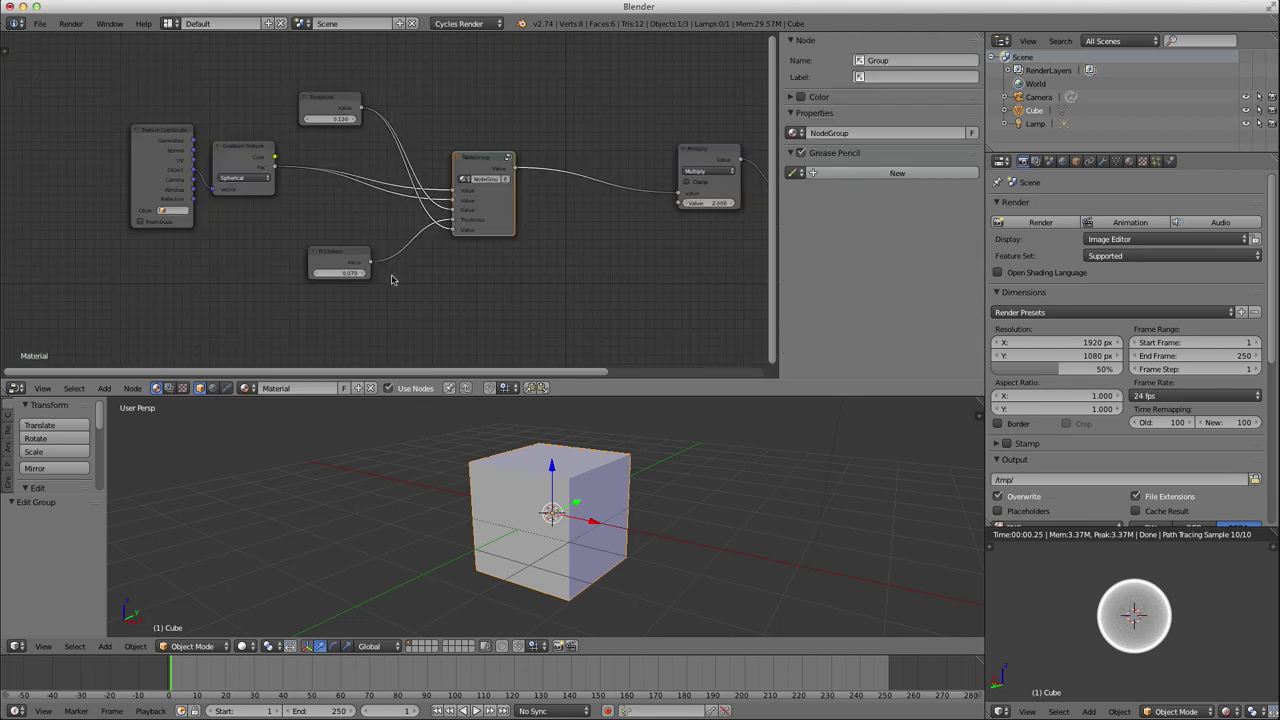
Delete the external Thickness node and arrange the rest, widening the group node and placing the Threshold node just before it.
click(330, 253)
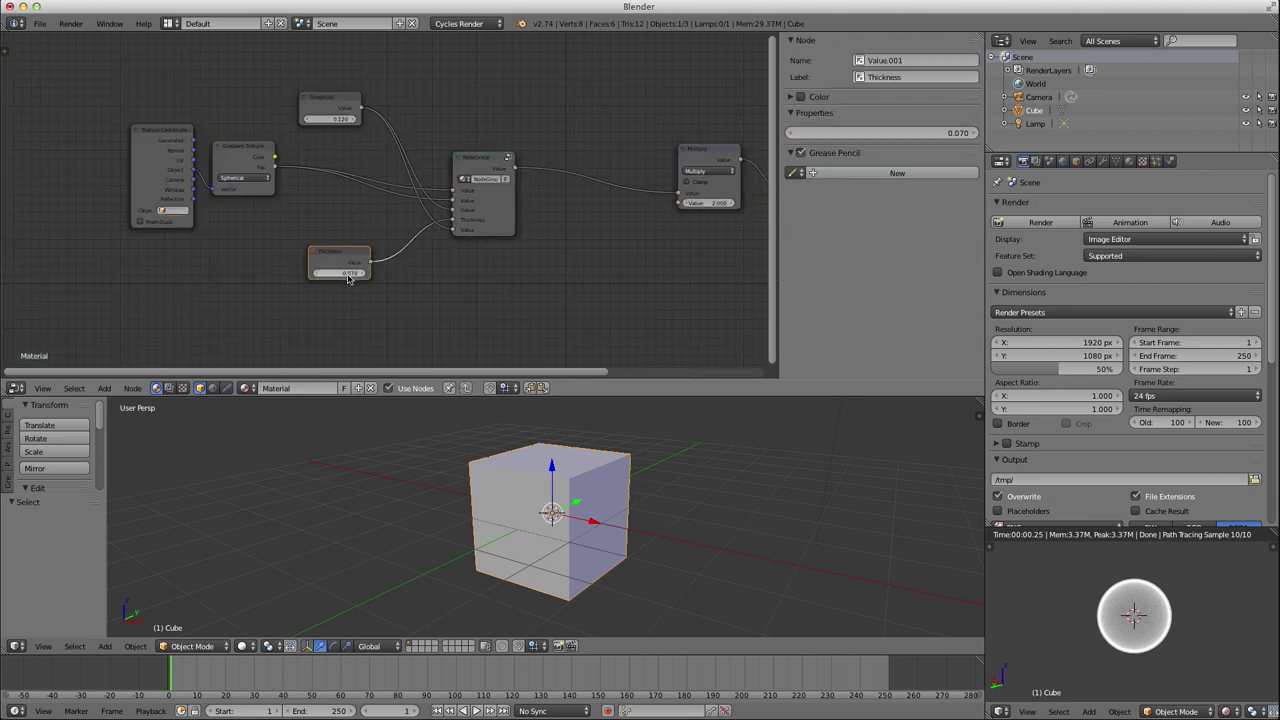
key(x)
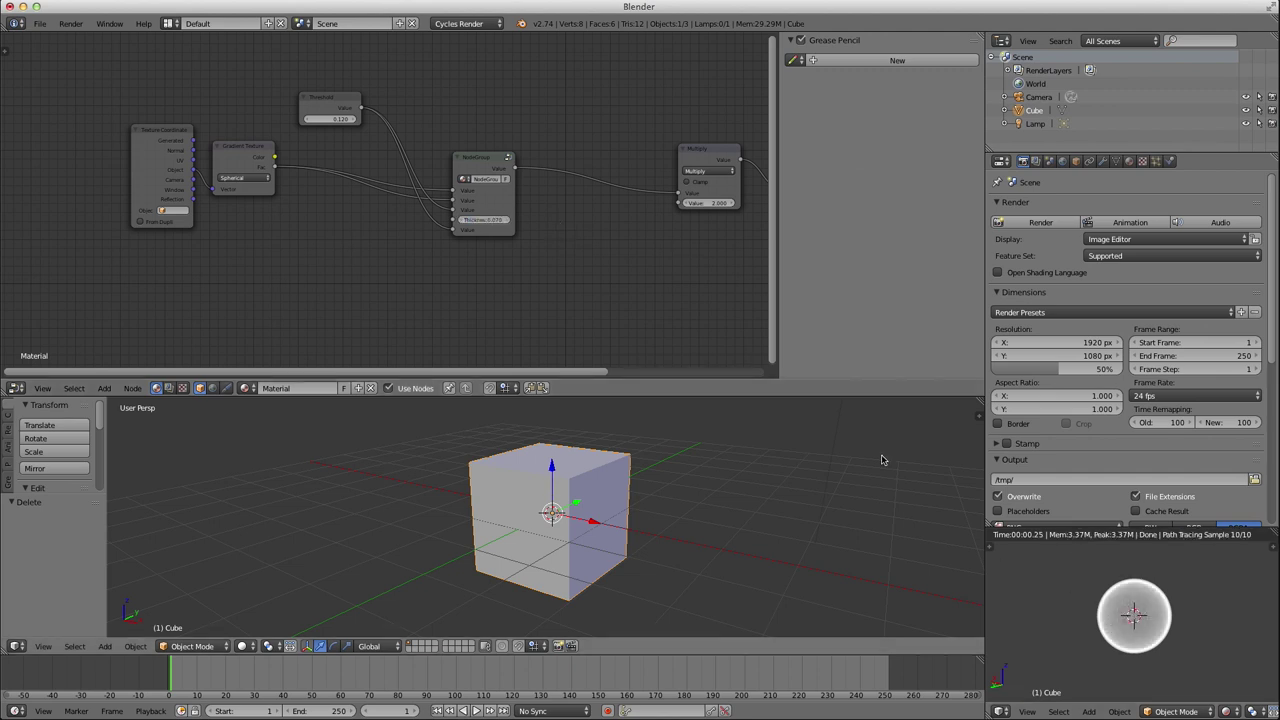
mouse_move(513, 204)
mouse_down()
mouse_move(572, 202)
mouse_move(543, 220)
mouse_move(564, 220)
mouse_move(518, 226)
mouse_up()
drag(326, 104, 370, 240)
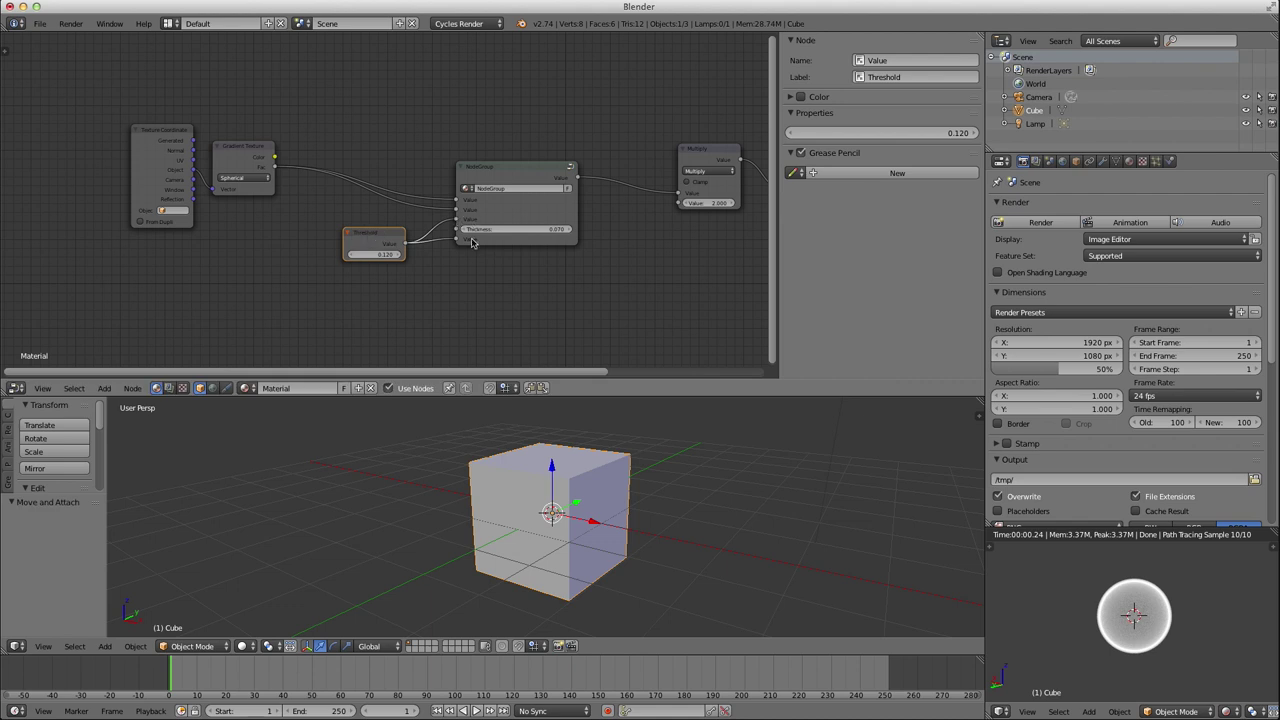
Inside the group, feed the Add node from the third group input and rename that input Threshold.
click(502, 177)
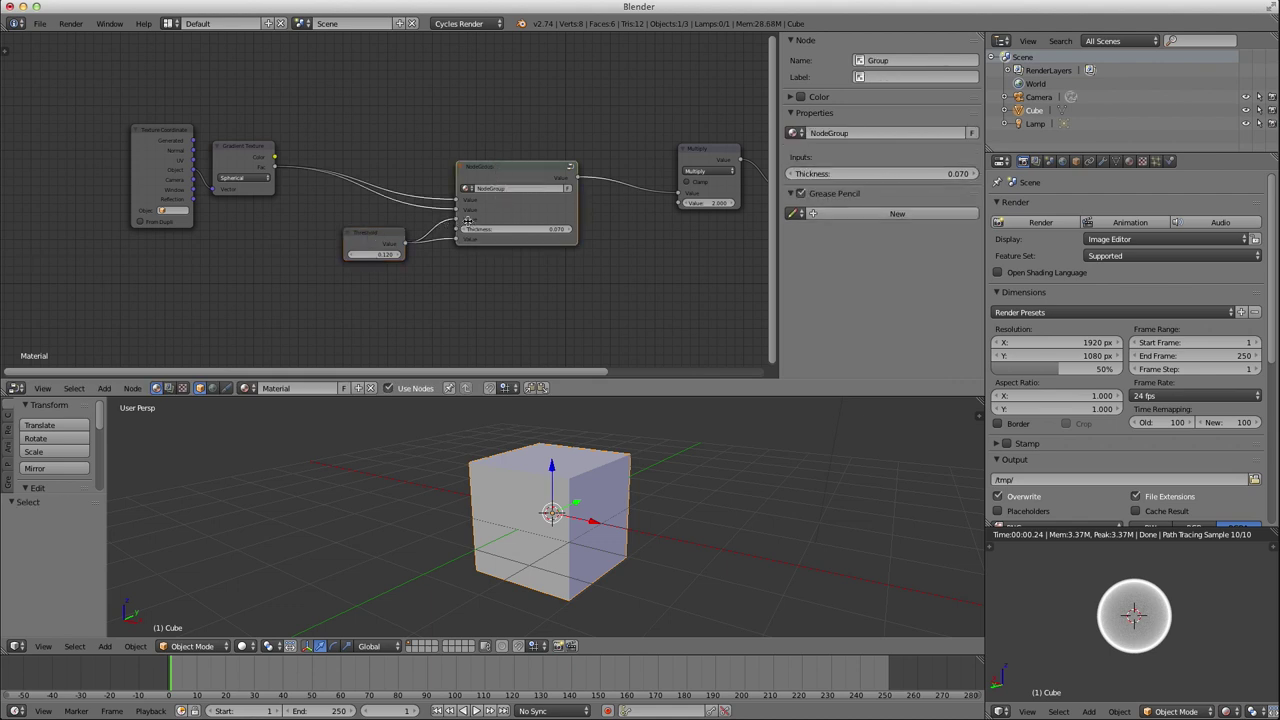
key(Tab)
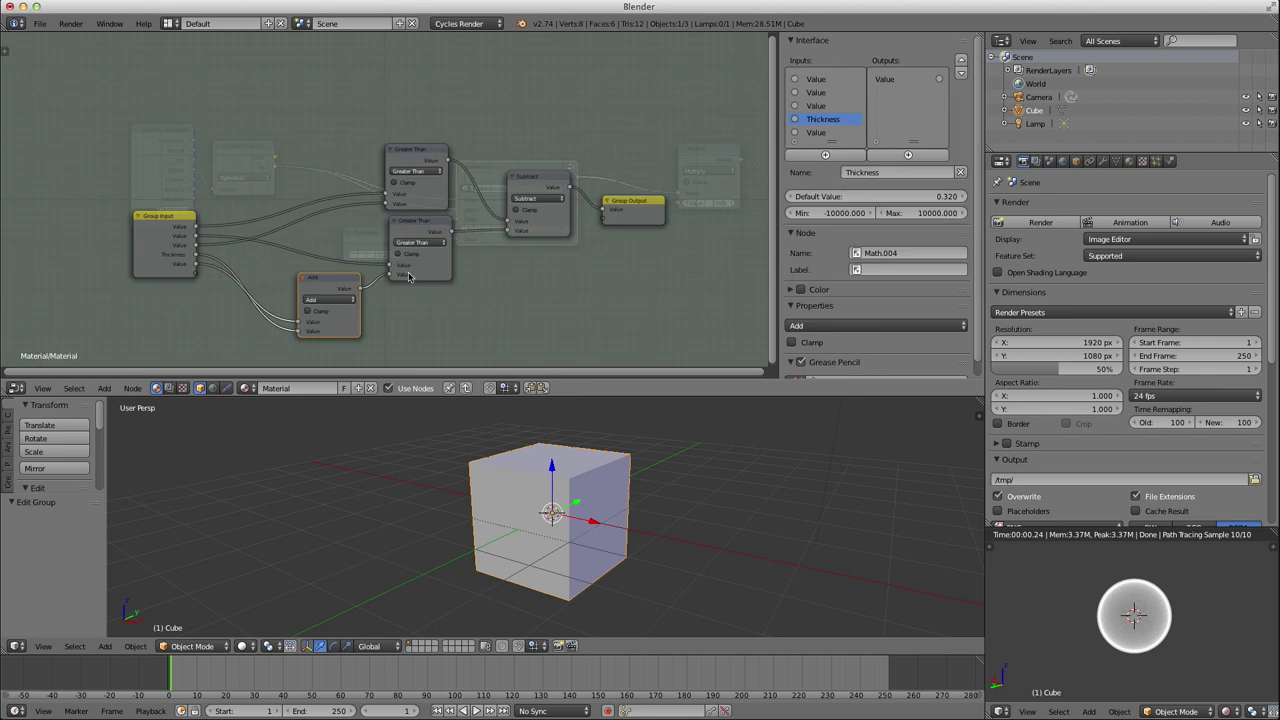
click(818, 132)
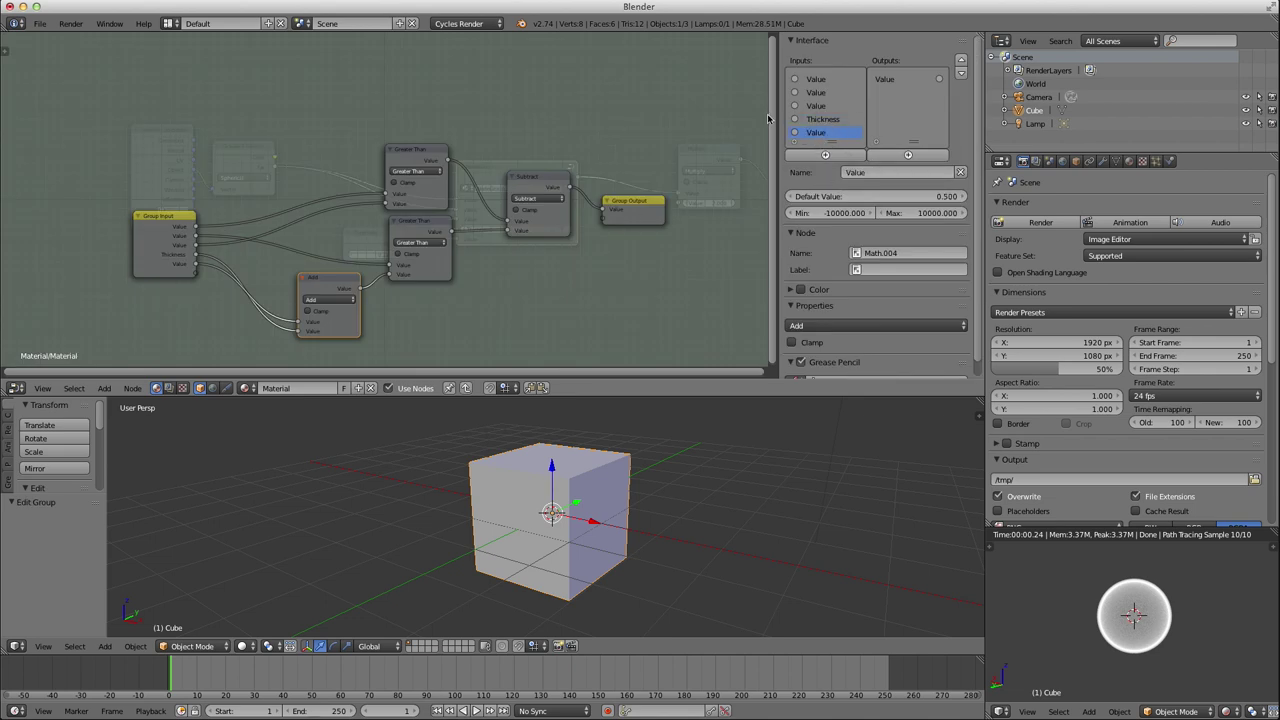
drag(196, 245, 298, 326)
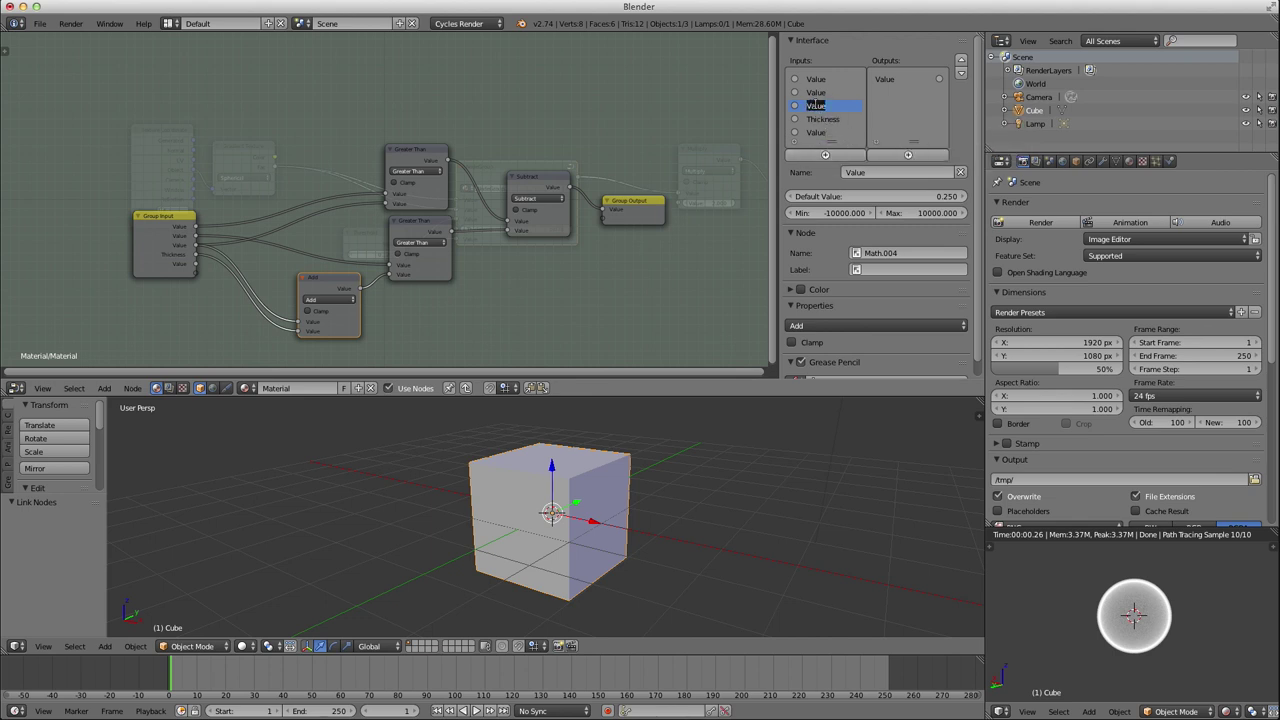
click(859, 174)
text(Threshold)
key(Return)
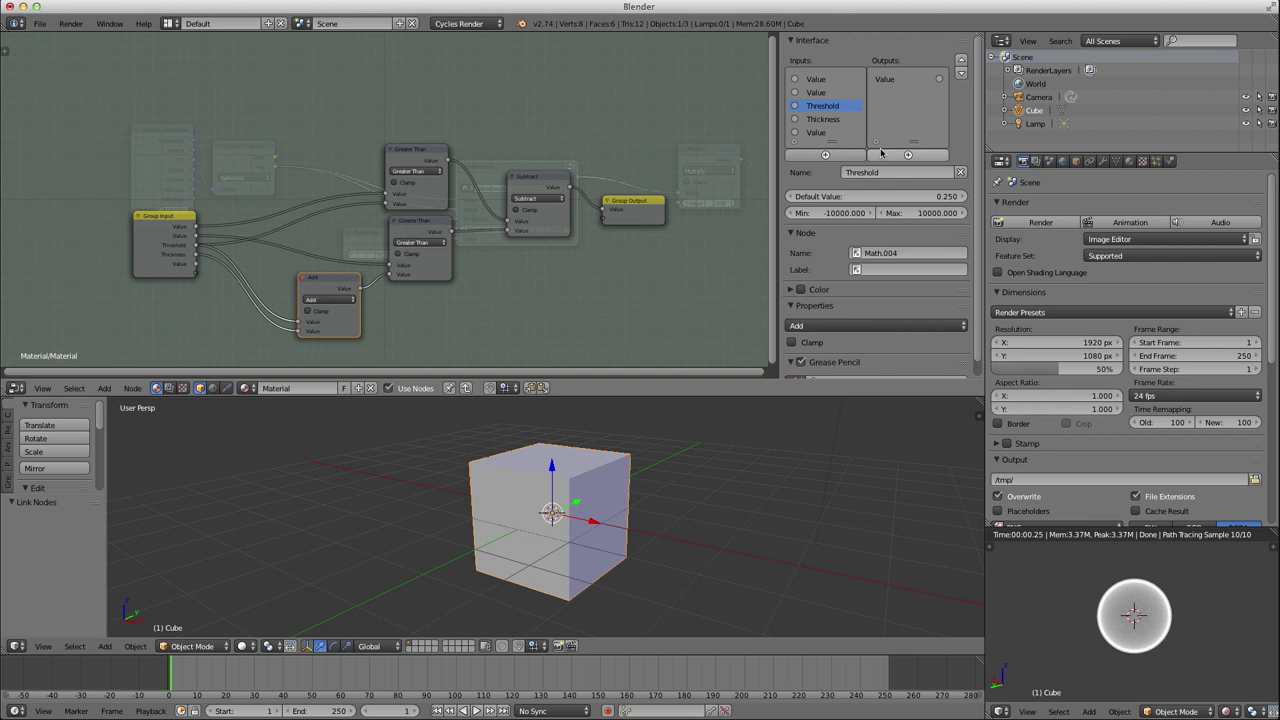
Delete the redundant last Value input from the group interface and leave group editing.
click(818, 133)
click(960, 172)
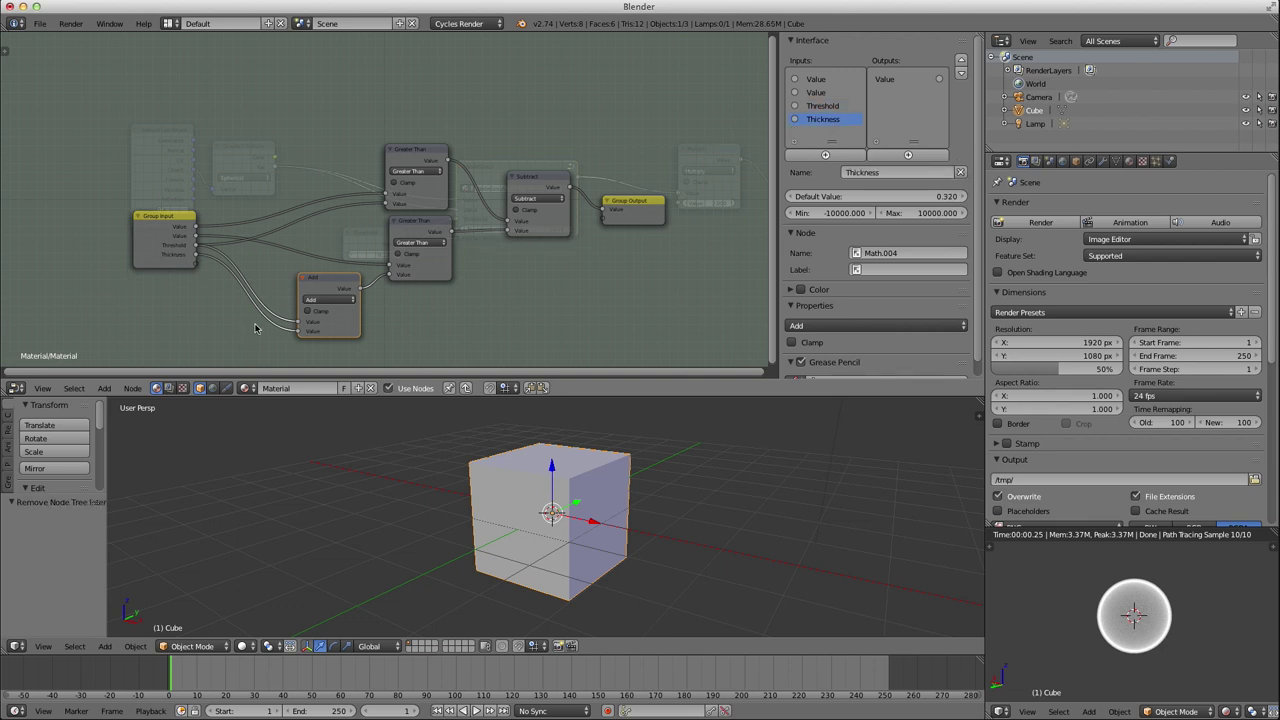
key(Tab)
Delete the external Threshold node and set Threshold to 0.140 on the group node.
drag(375, 237, 384, 224)
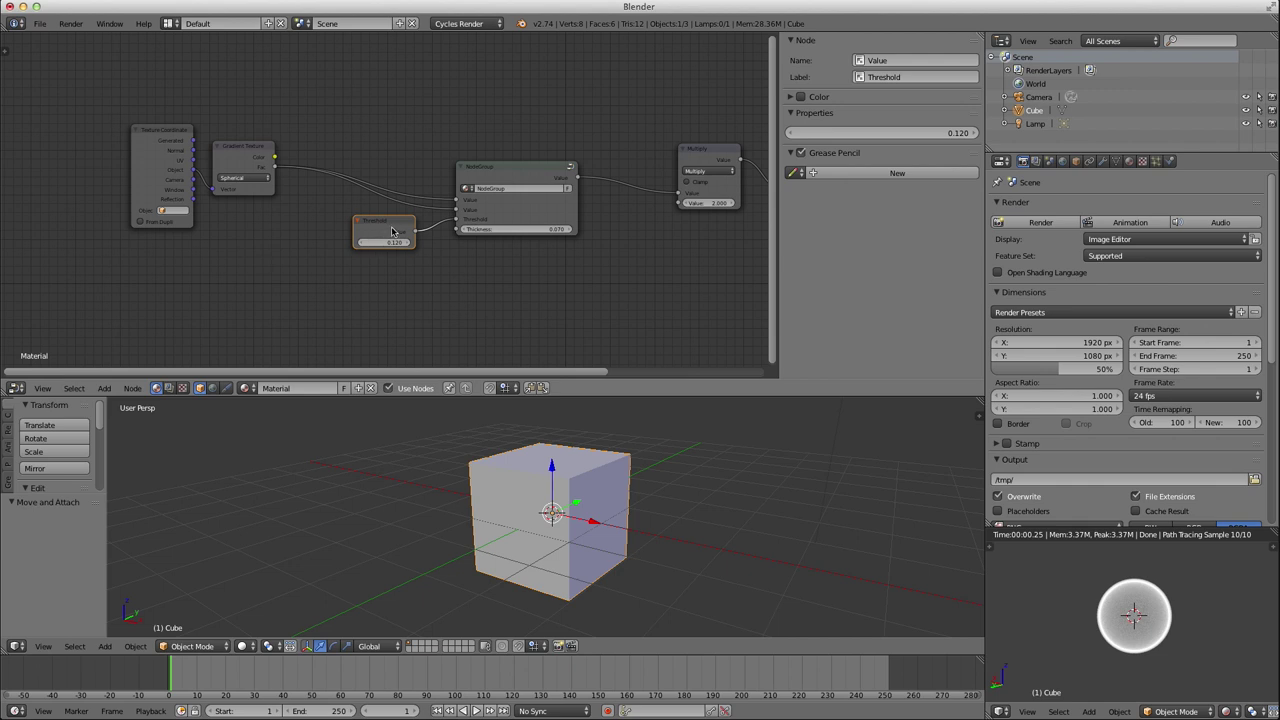
key(x)
drag(508, 220, 457, 222)
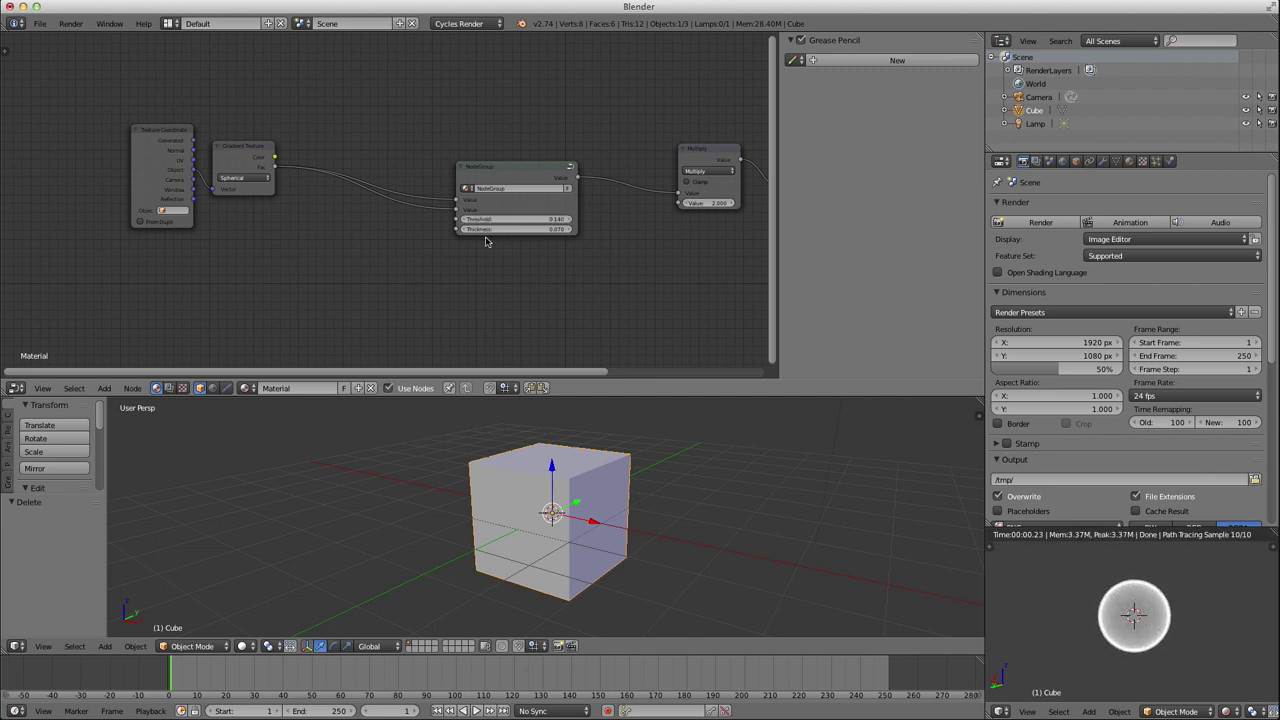
Inside the group, link the first Value input to the lower Greater Than node and delete the duplicate second Value input.
click(237, 164)
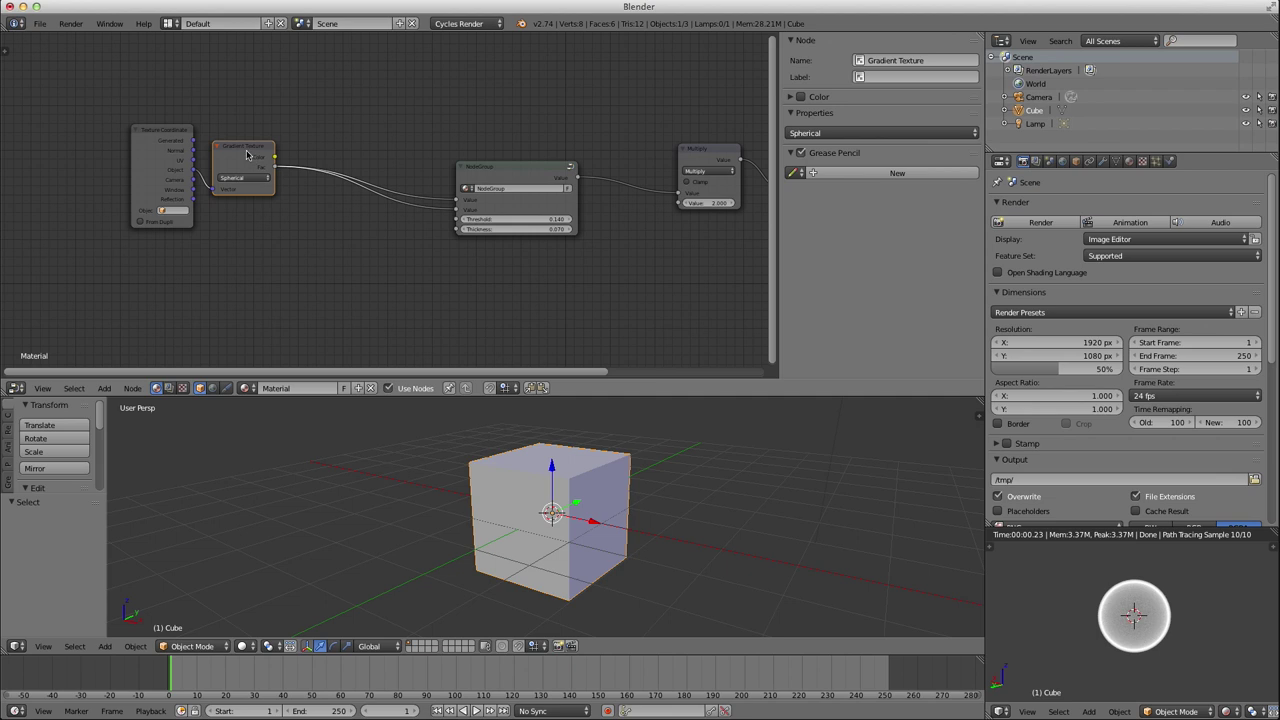
click(502, 170)
key(Tab)
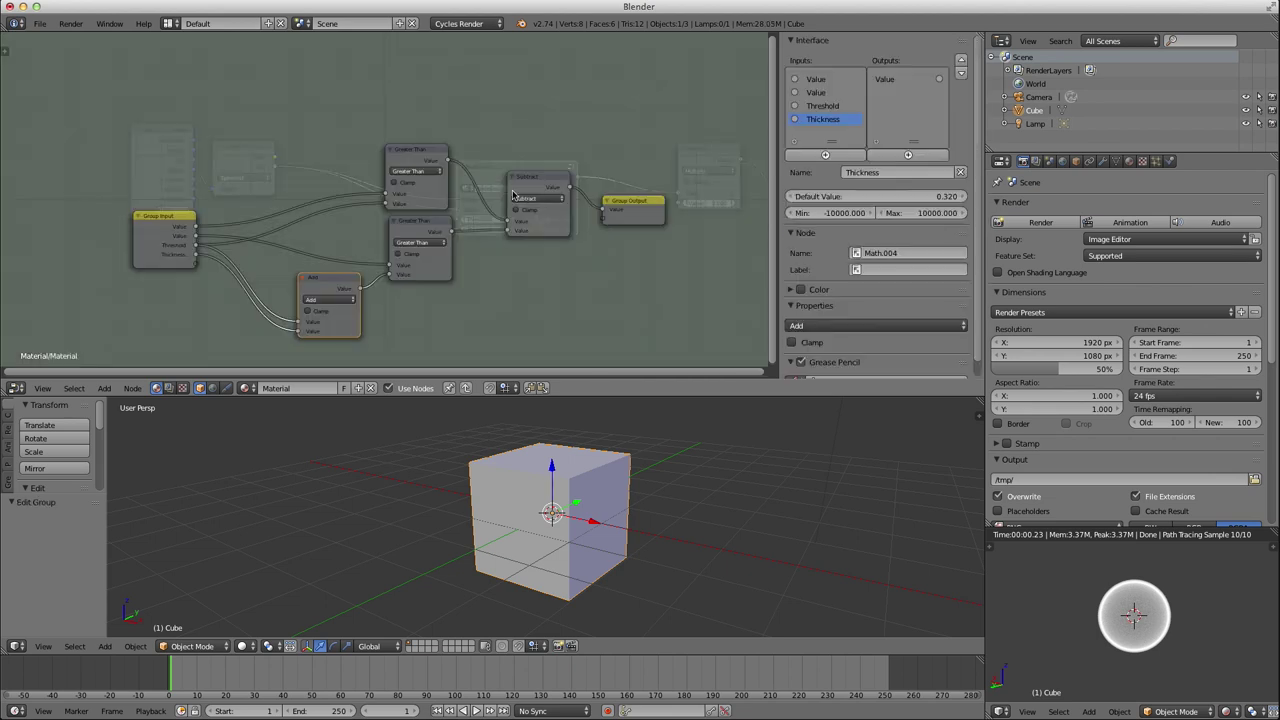
click(147, 246)
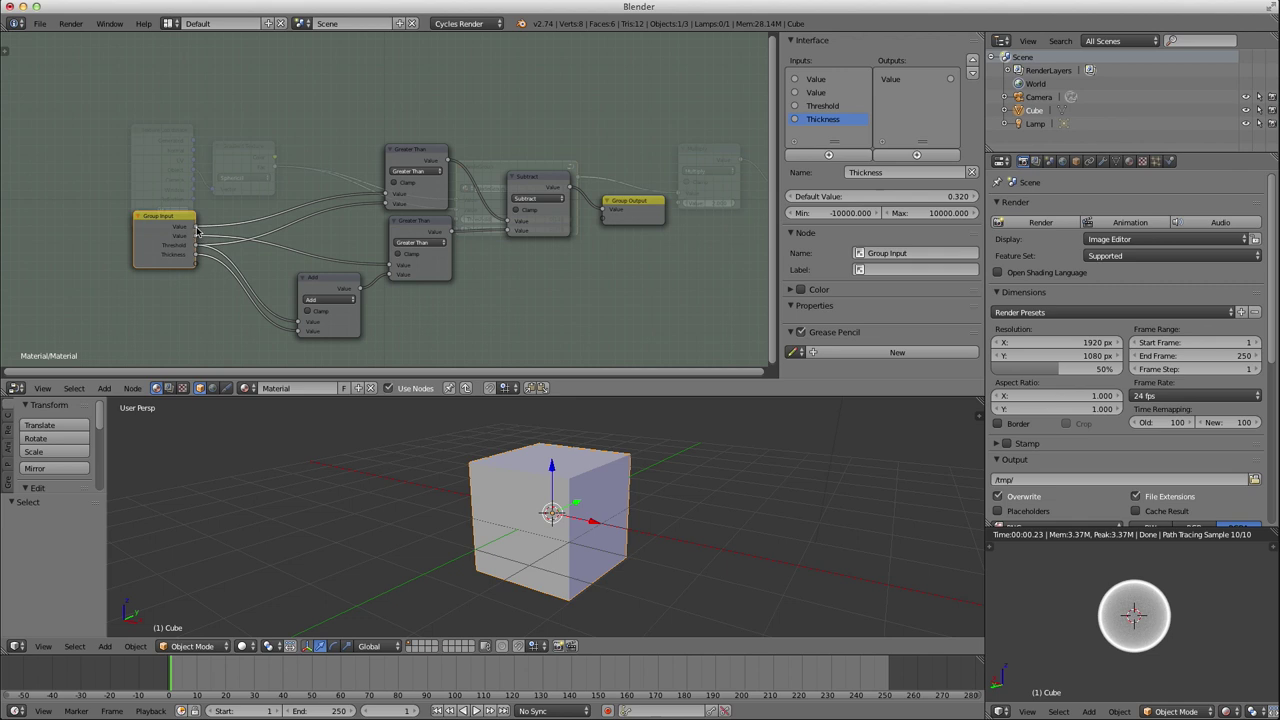
drag(197, 232, 390, 264)
click(816, 92)
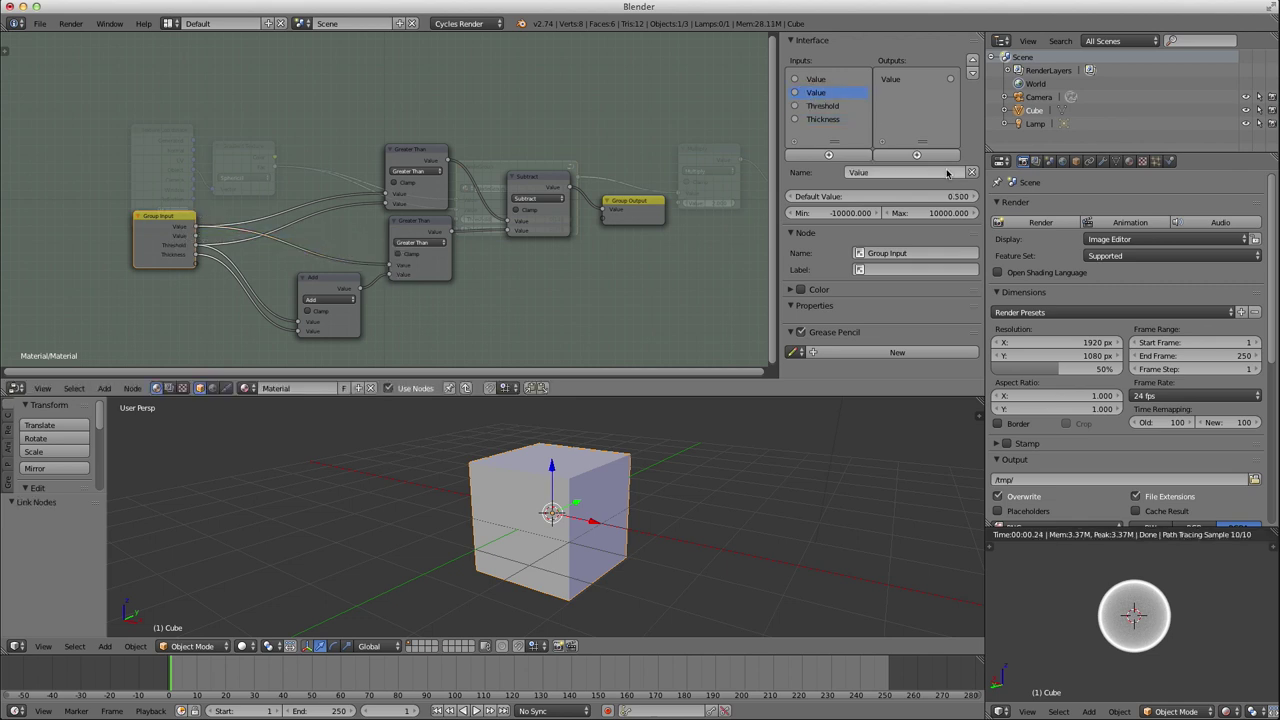
click(971, 172)
Rename the remaining Value input Texture (0-1) and leave group editing.
click(818, 80)
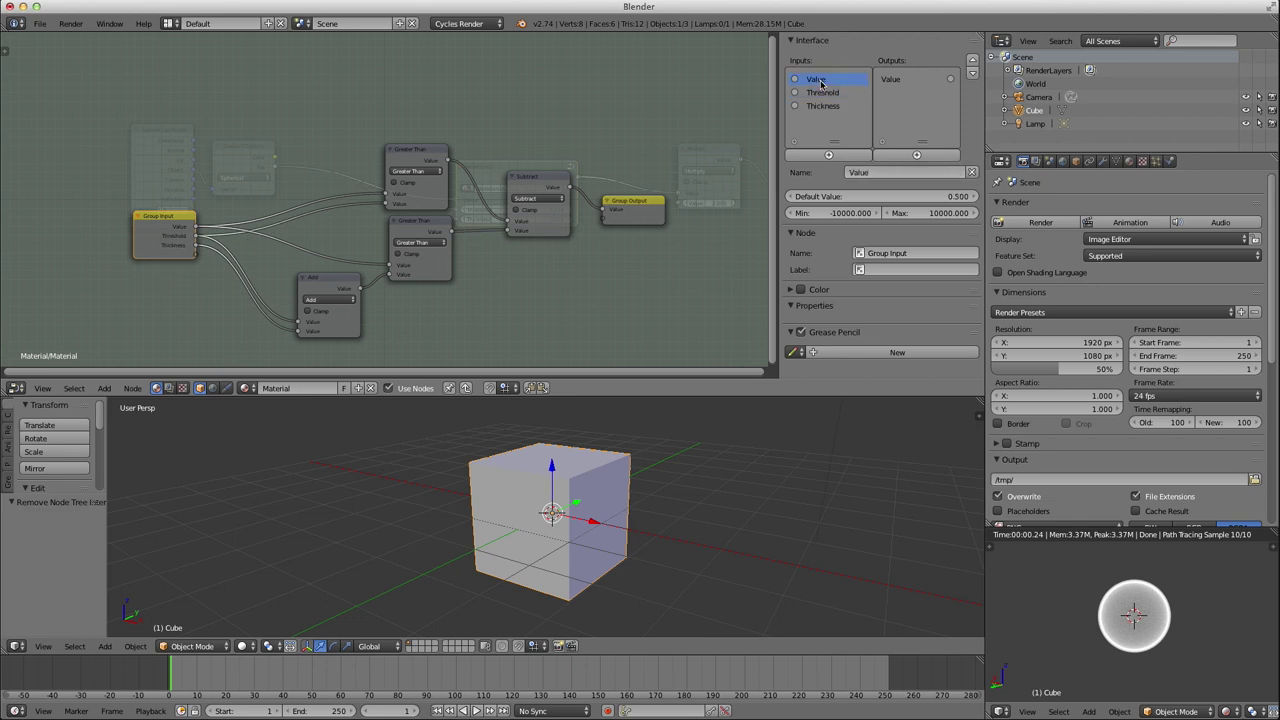
click(885, 173)
text(Texture (0-1))
key(Return)
key(Tab)
Rename the node group as Texture_SLICER.
scroll(387, 230, up, 2)
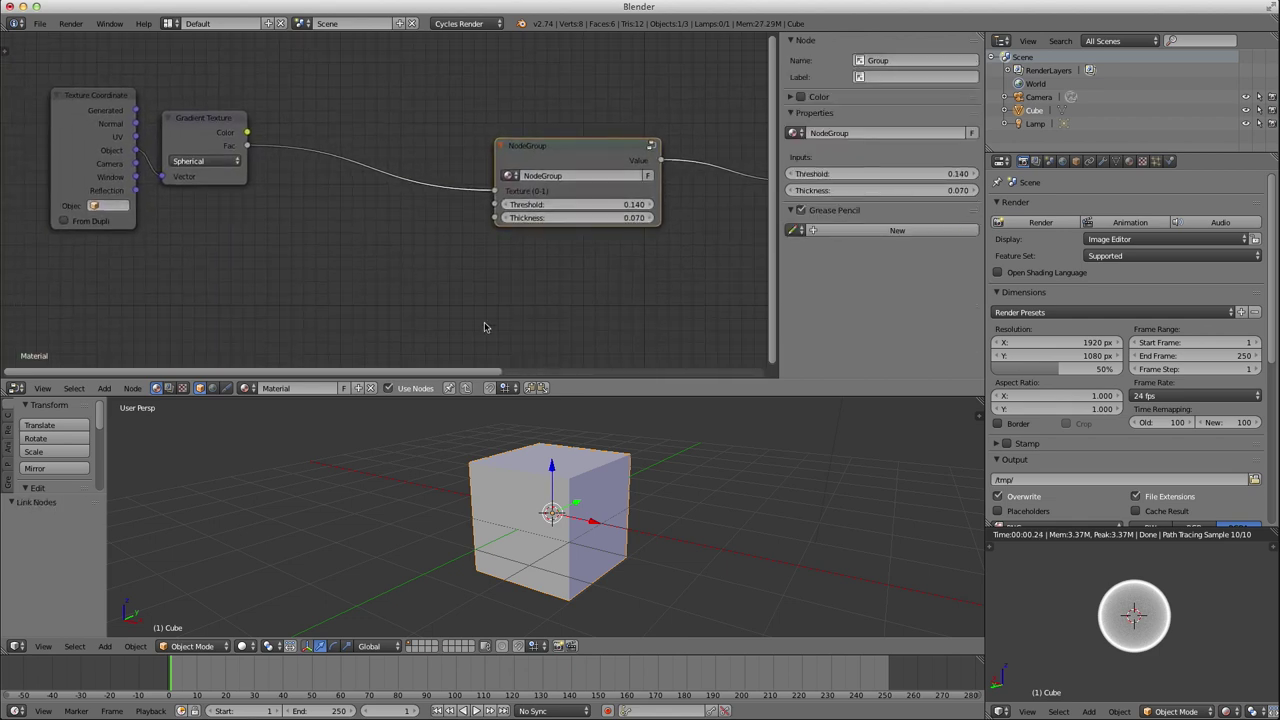
scroll(1163, 663, down, 4)
scroll(1141, 637, up, 2)
click(526, 145)
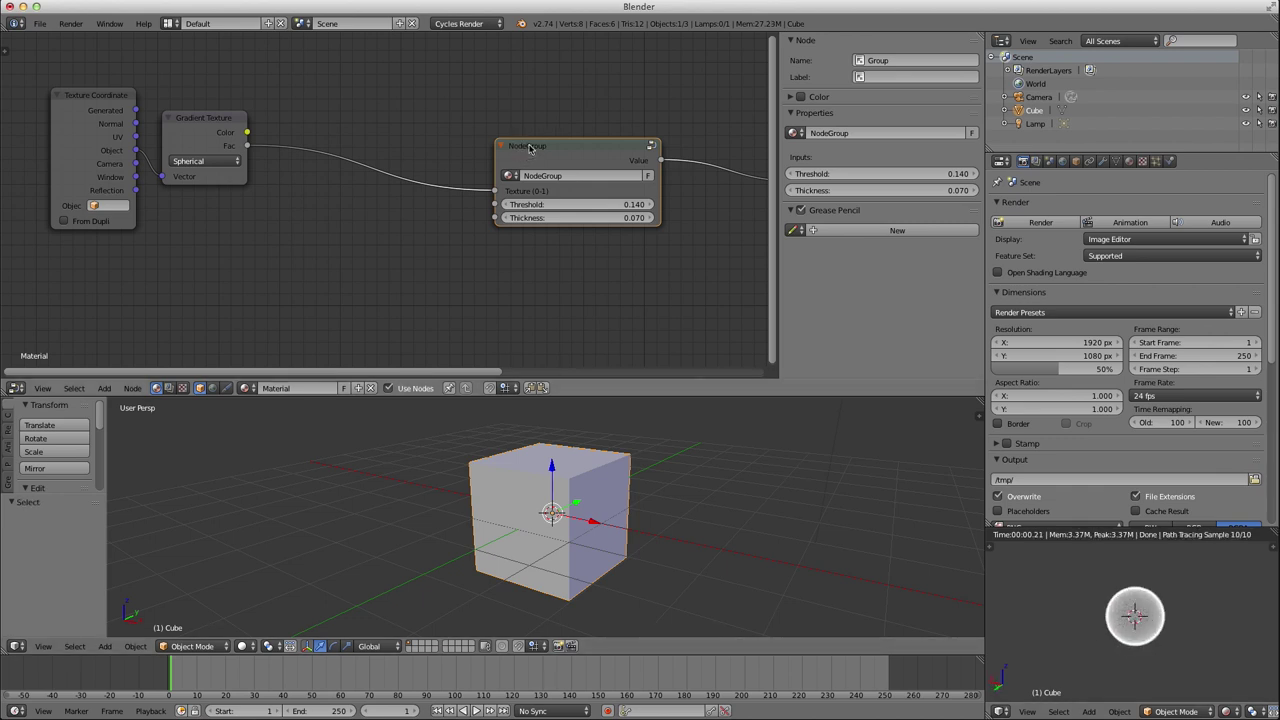
drag(547, 155, 523, 146)
click(526, 167)
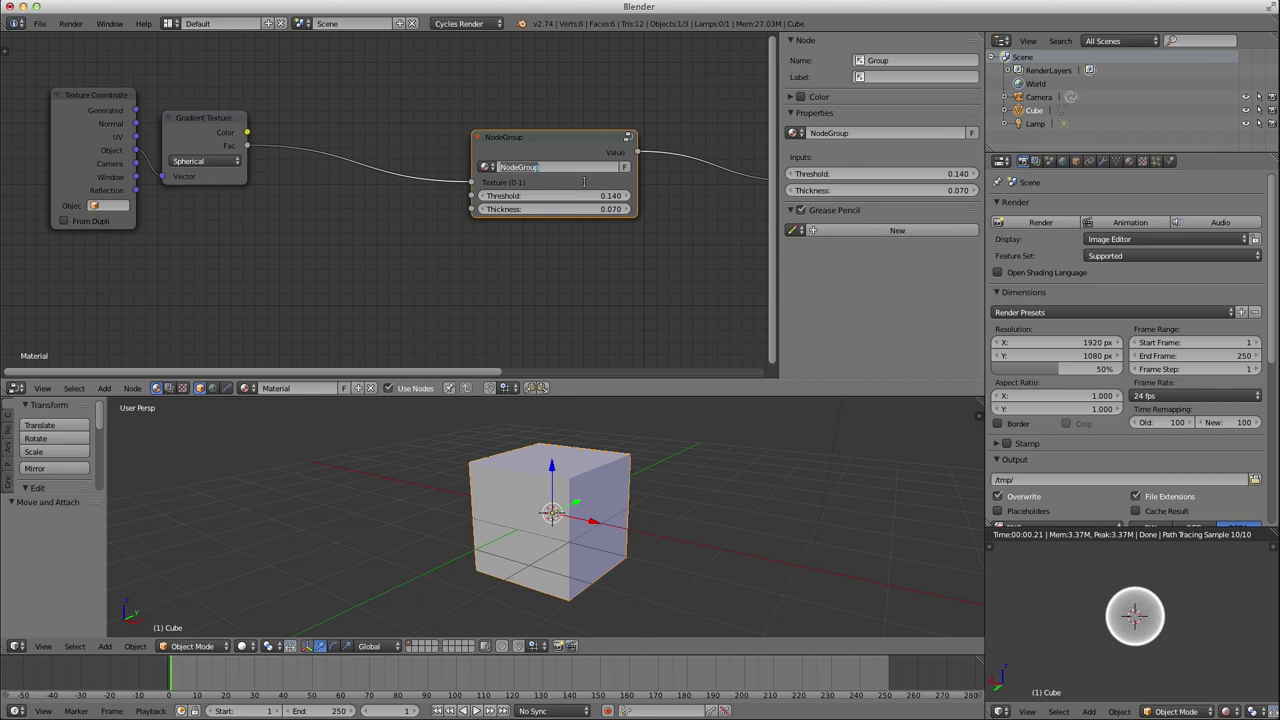
text(Texture_SLICER)
key(Return)
Move the Texture_SLICER node closer to the Gradient Texture and place a duplicate directly below it.
drag(567, 151, 531, 115)
ctrl+middle_drag(533, 178, 490, 185)
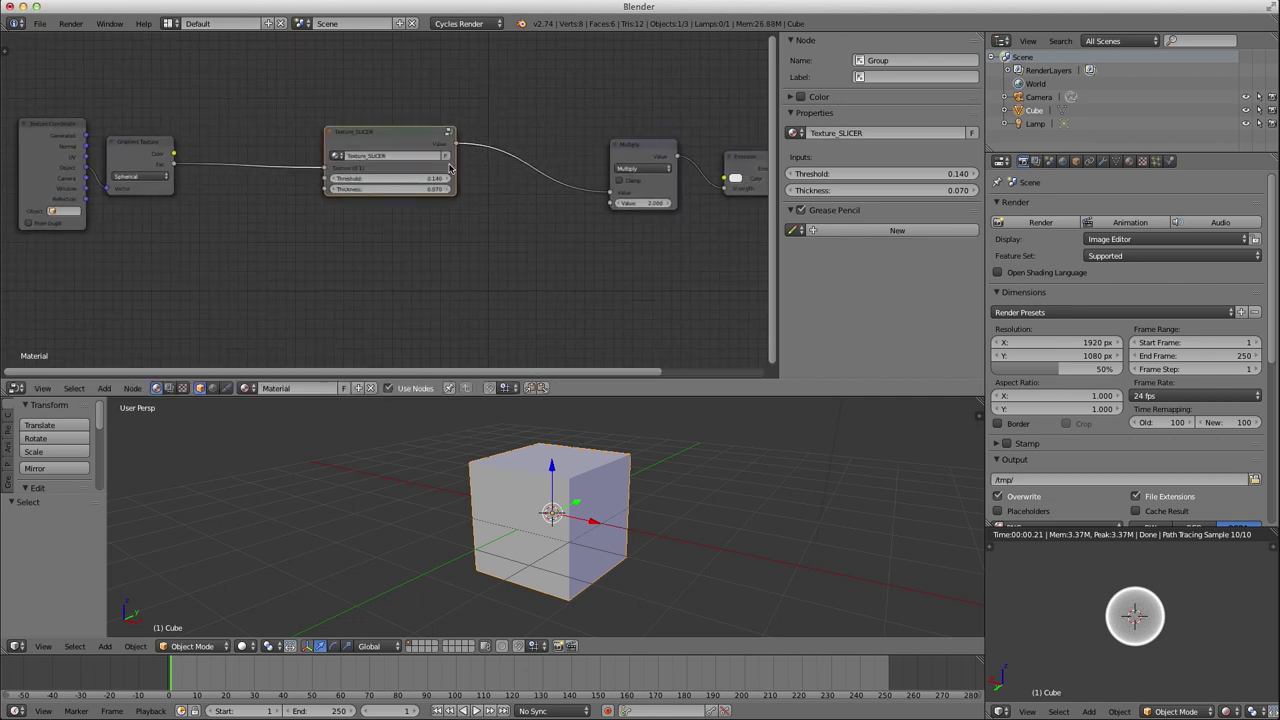
drag(363, 136, 301, 134)
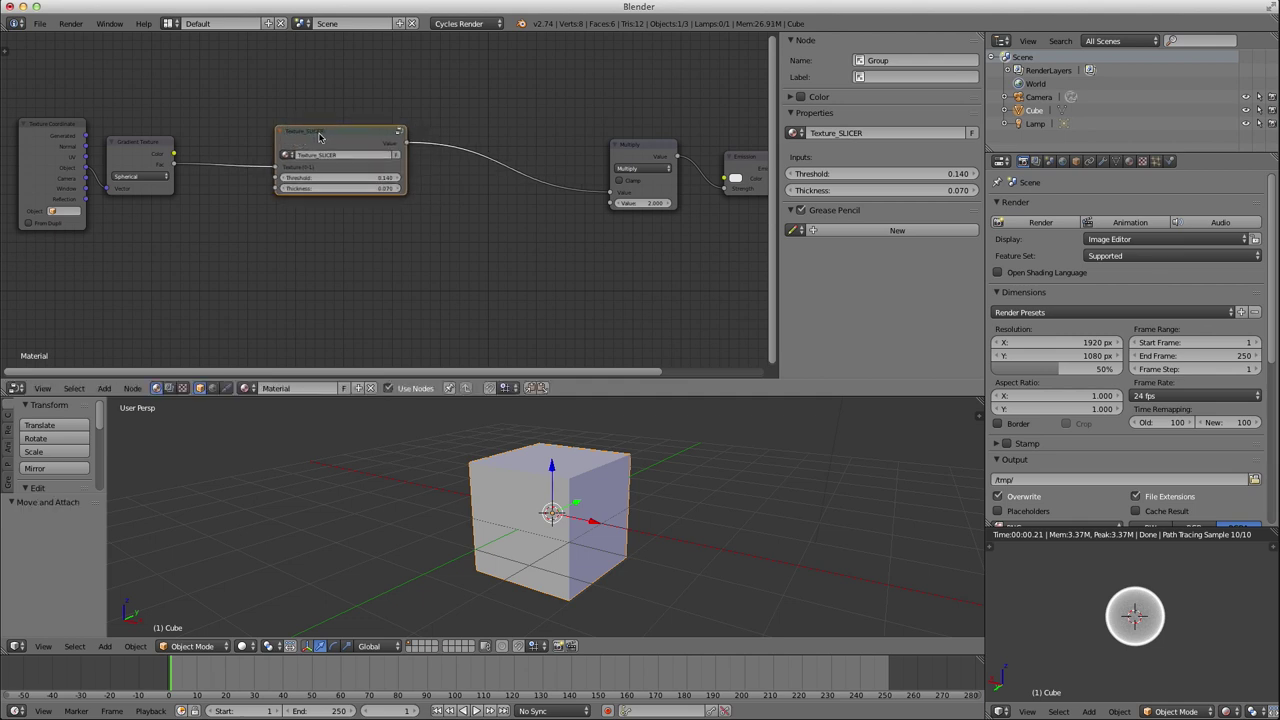
key(shift+d)
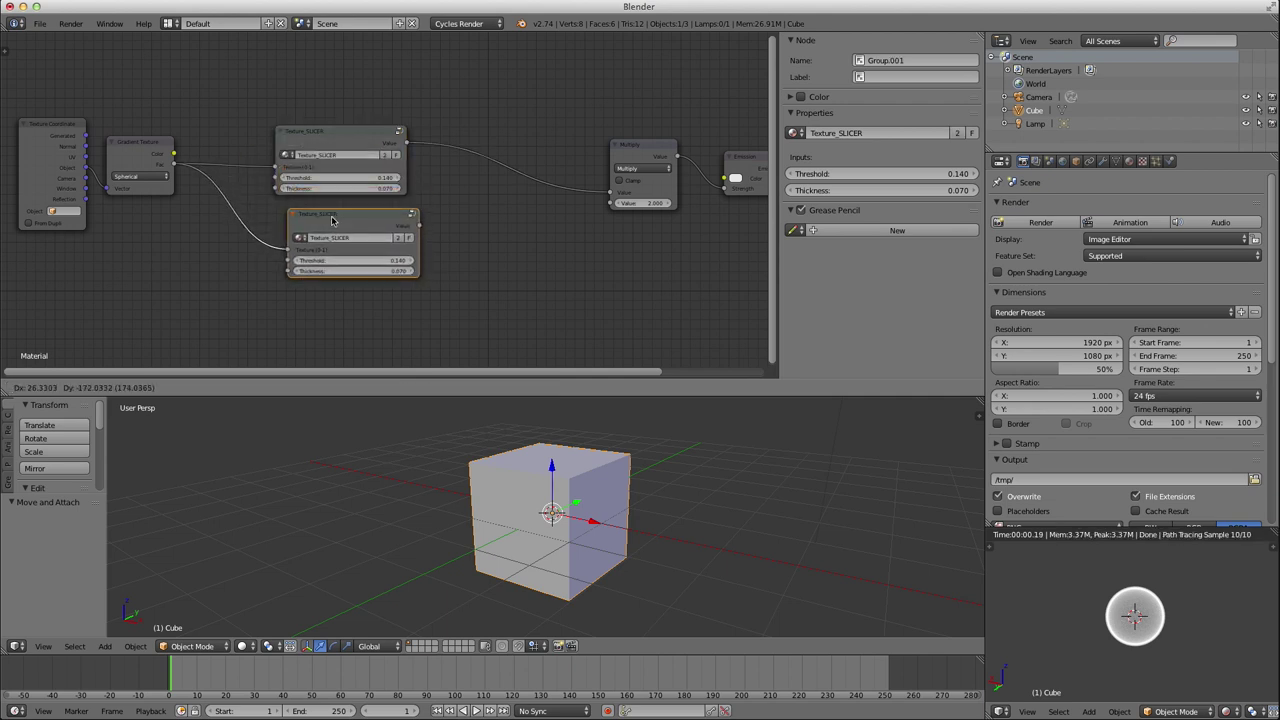
click(324, 220)
Add a Math node set to Add and connect both Texture_SLICER outputs to its inputs.
scroll(328, 290, up, 2)
middle_drag(328, 290, 368, 230)
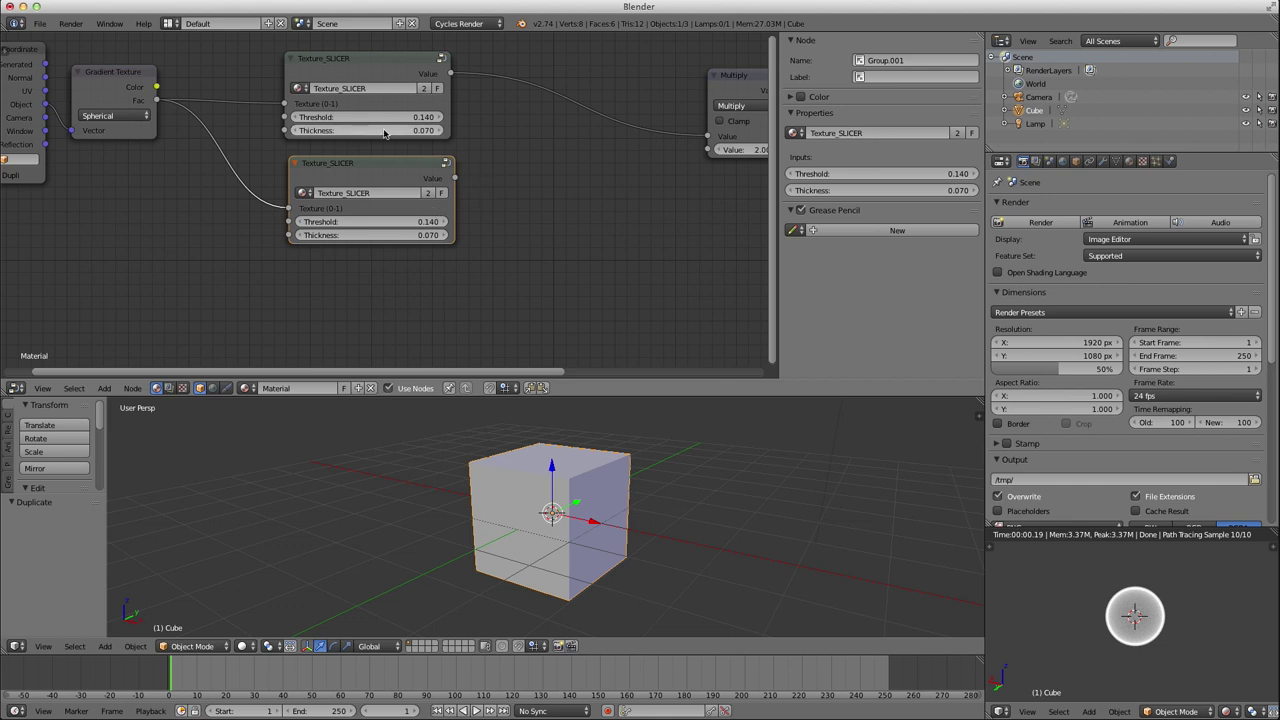
key(shift+a)
mouse_move(505, 242)
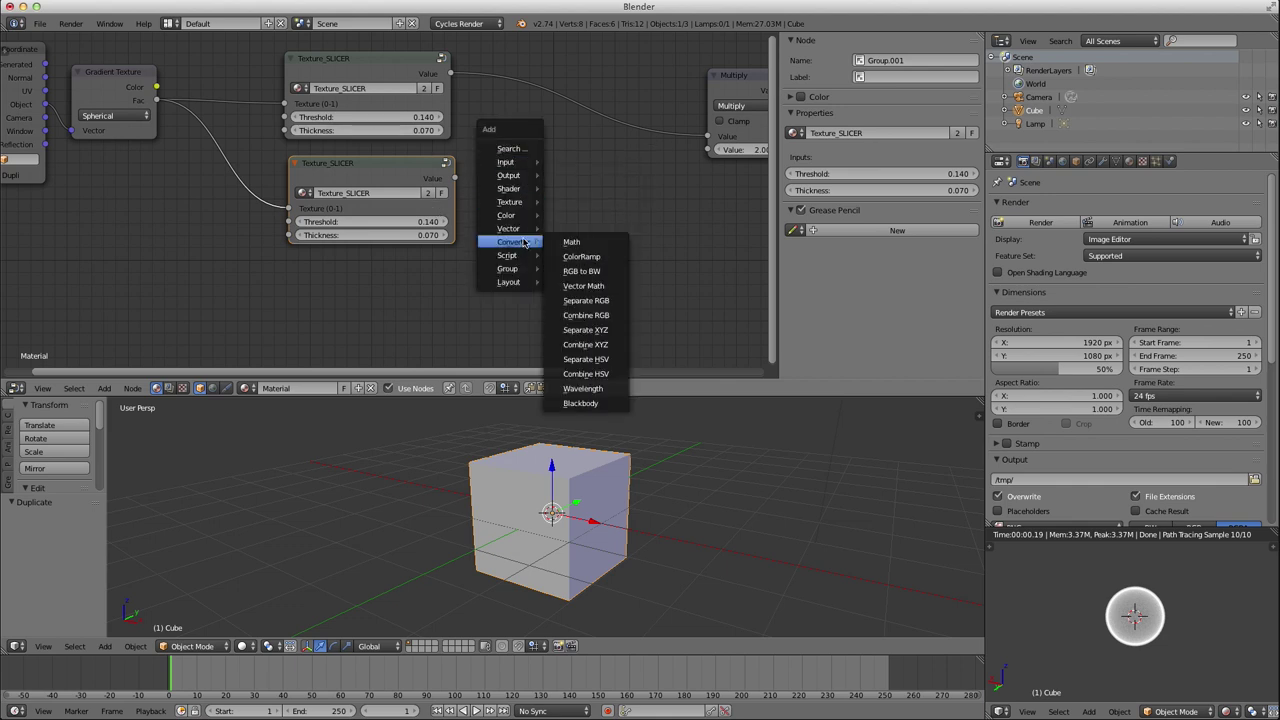
click(585, 242)
click(547, 190)
drag(450, 77, 549, 257)
drag(456, 179, 549, 269)
drag(582, 212, 545, 143)
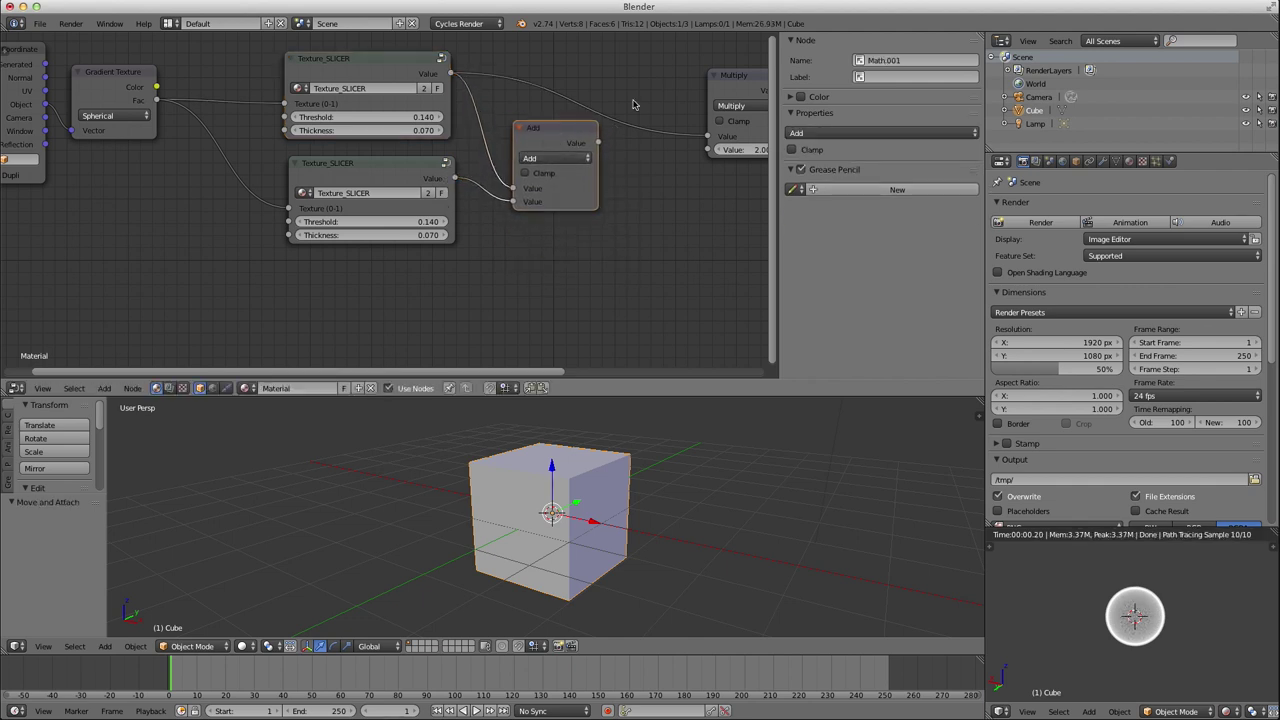
Replace the direct link into Multiply with the Add node's output and reposition the Add and Multiply nodes.
ctrl+right_drag(645, 94, 660, 170)
drag(598, 142, 702, 137)
middle_drag(714, 209, 586, 223)
drag(423, 143, 452, 108)
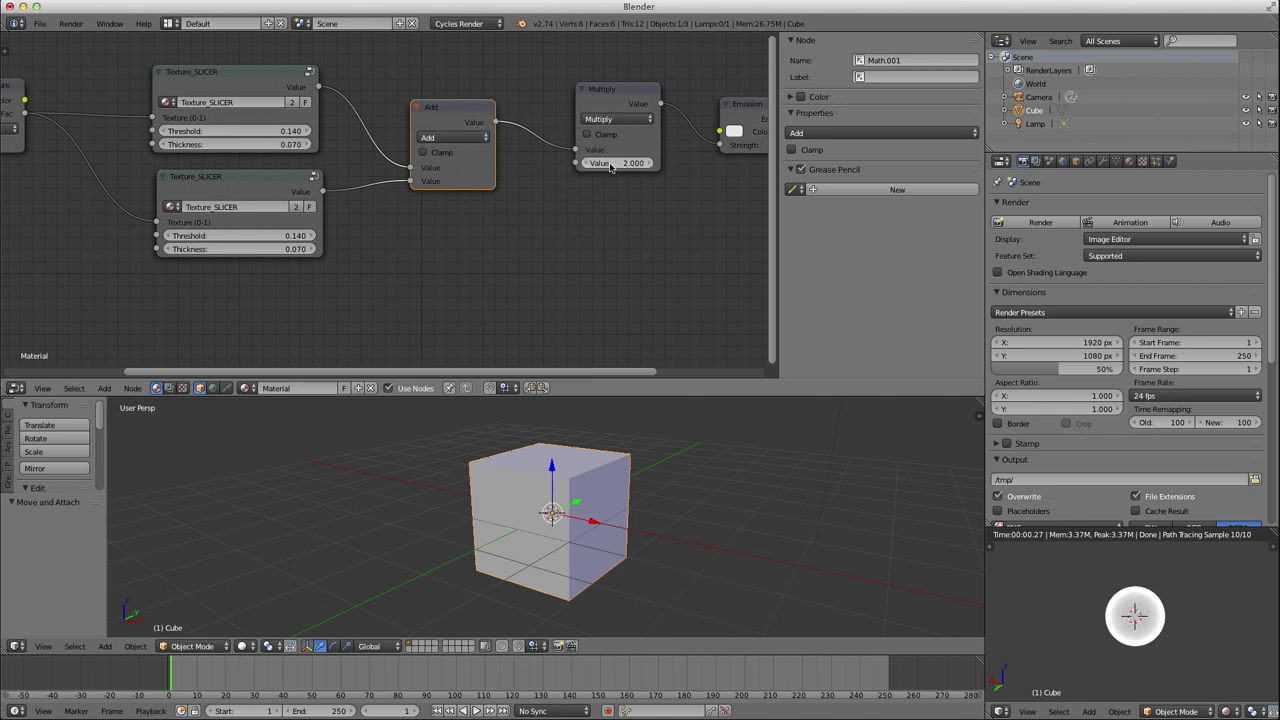
drag(613, 92, 624, 93)
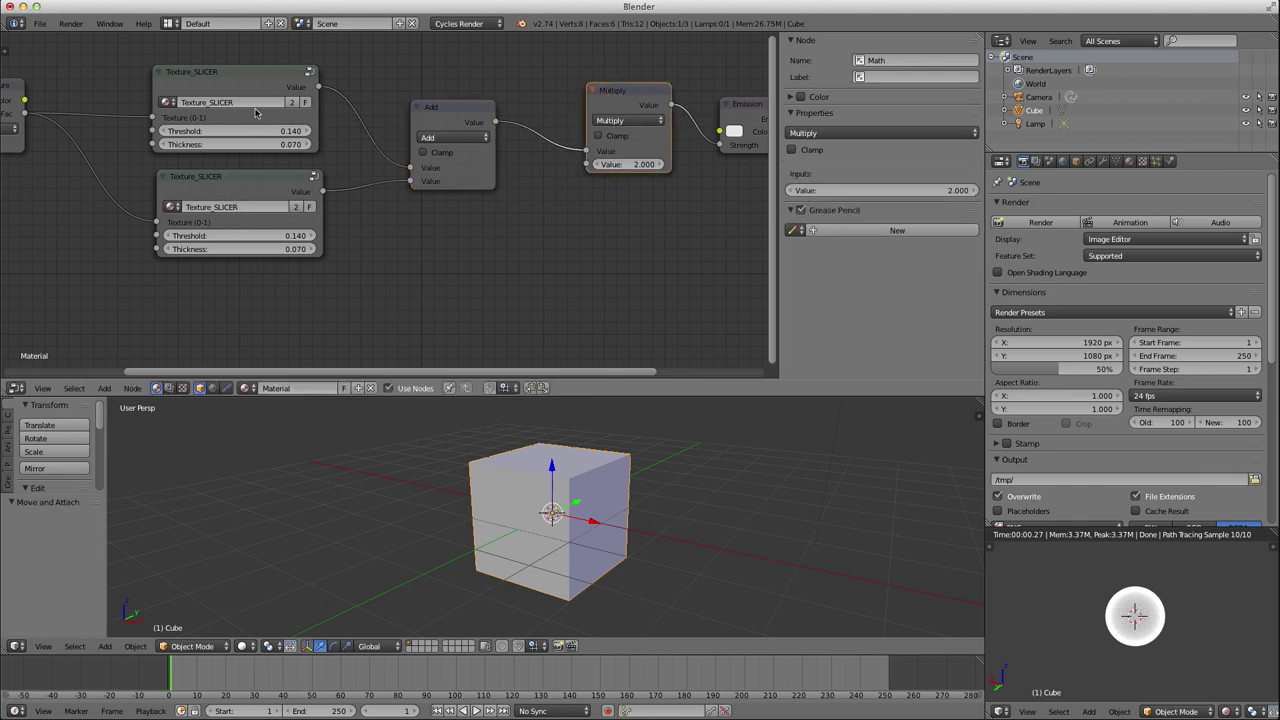
Set the upper Texture_SLICER's Thickness to 0.020, and the lower one's Threshold to 0.390 and Thickness to 0.120.
mouse_move(250, 235)
mouse_down()
mouse_move(205, 235)
mouse_move(270, 235)
mouse_up()
scroll(1155, 623, up, 5)
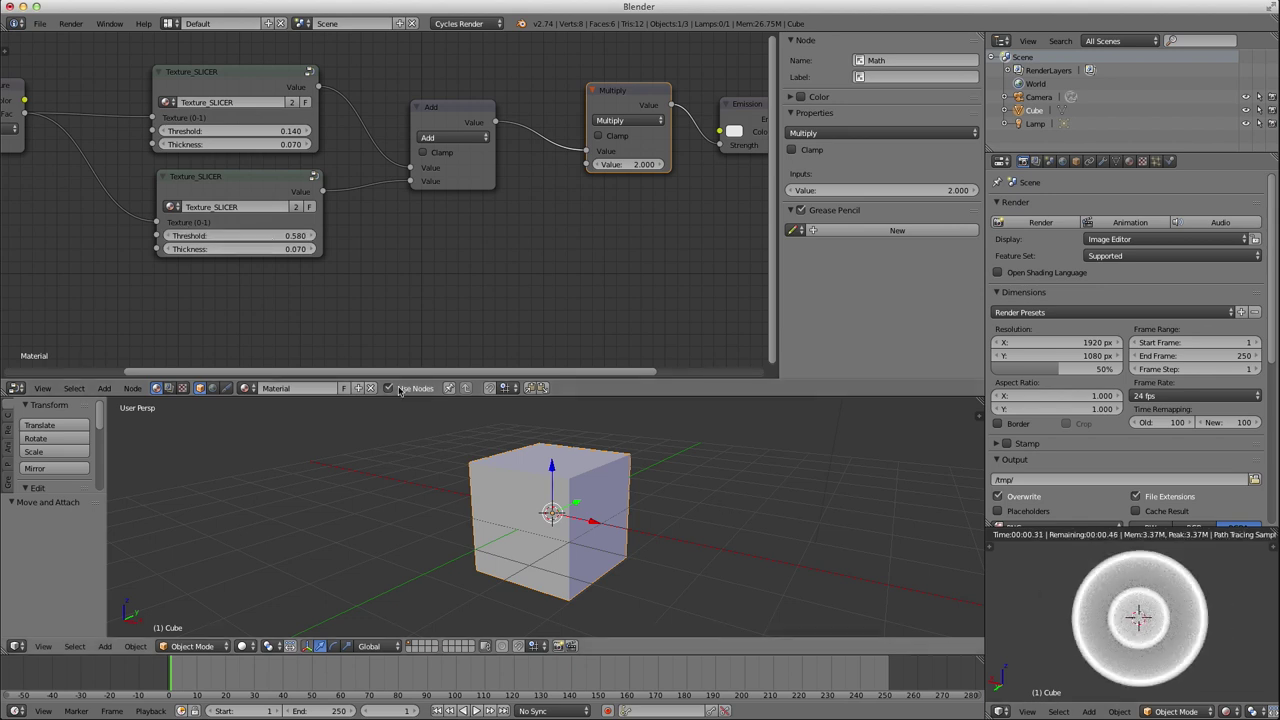
drag(237, 146, 230, 146)
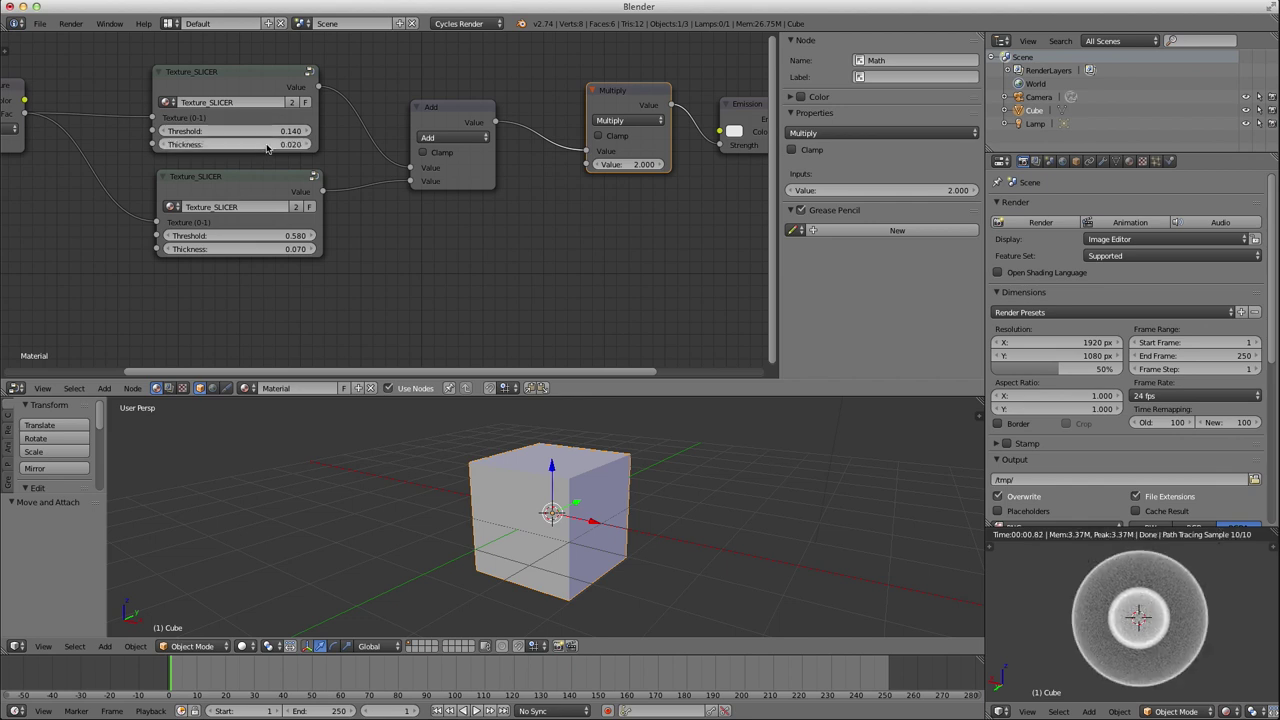
mouse_move(240, 249)
mouse_down()
mouse_move(268, 240)
mouse_move(248, 240)
mouse_up()
Duplicate the lower Texture_SLICER below the others and place a duplicate of the Add node below the Multiply node.
click(266, 190)
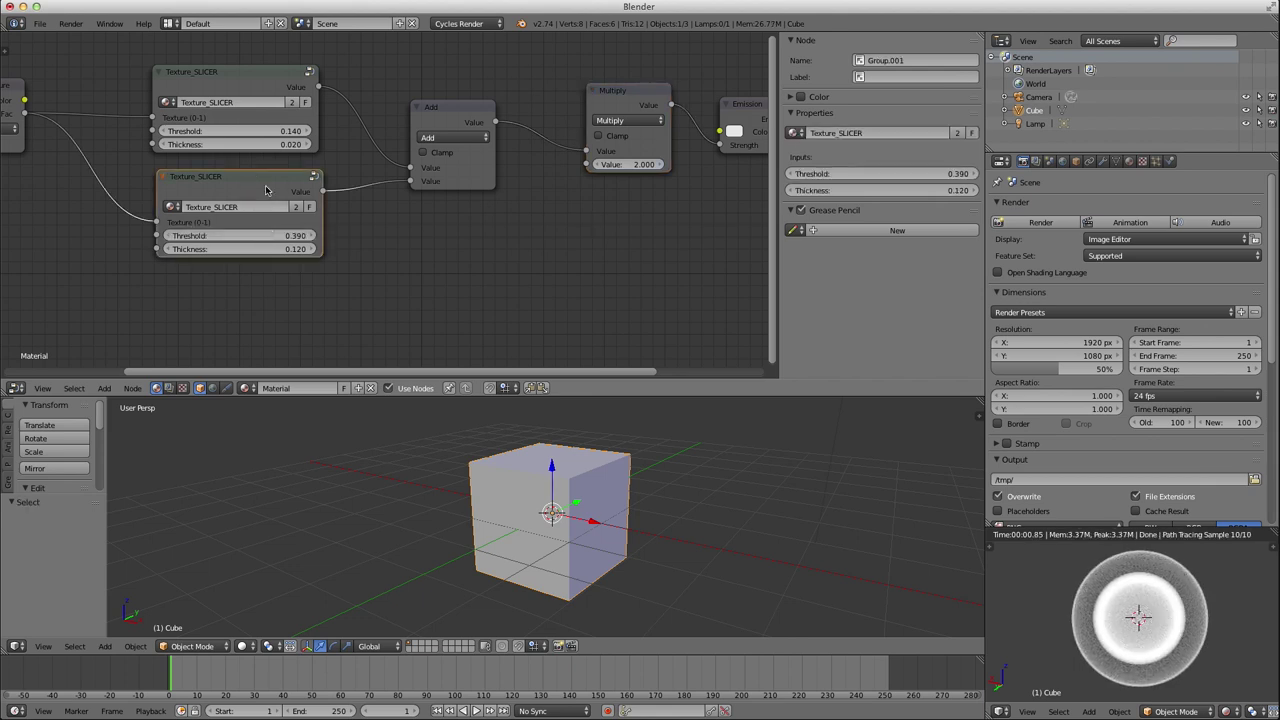
key(shift+d)
click(270, 290)
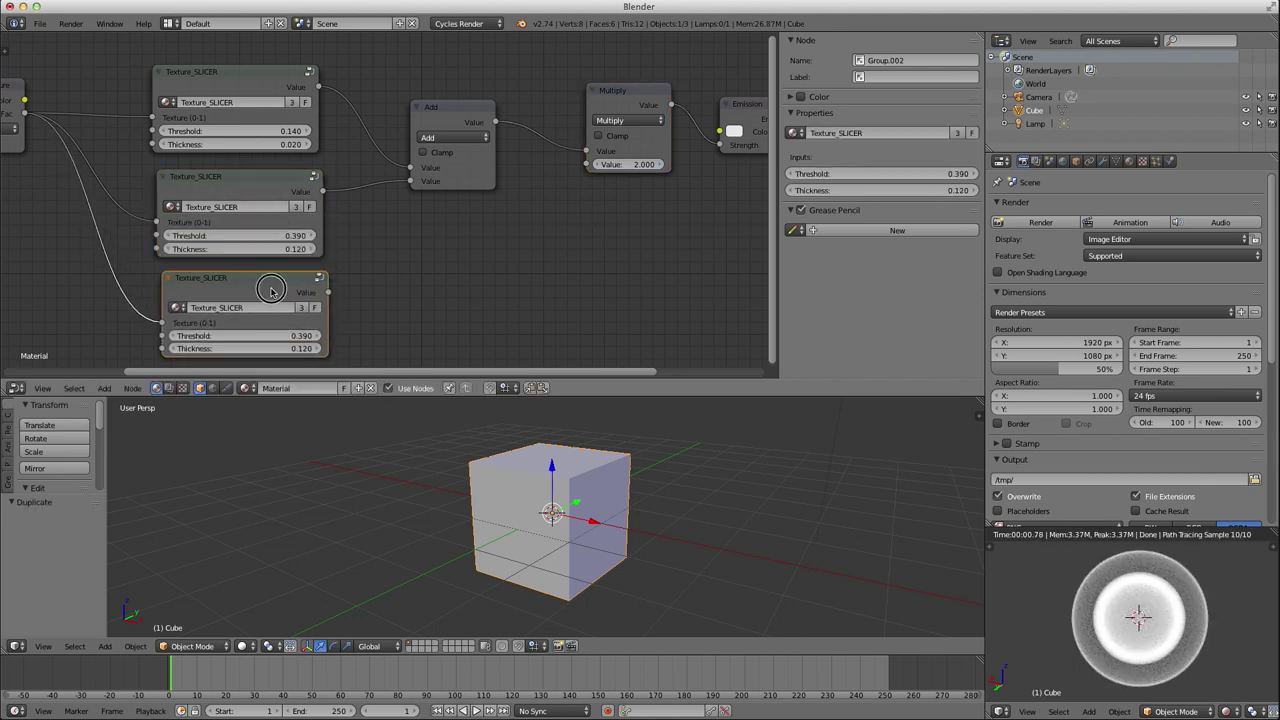
middle_drag(428, 273, 396, 232)
drag(414, 77, 389, 67)
key(shift+d)
click(535, 211)
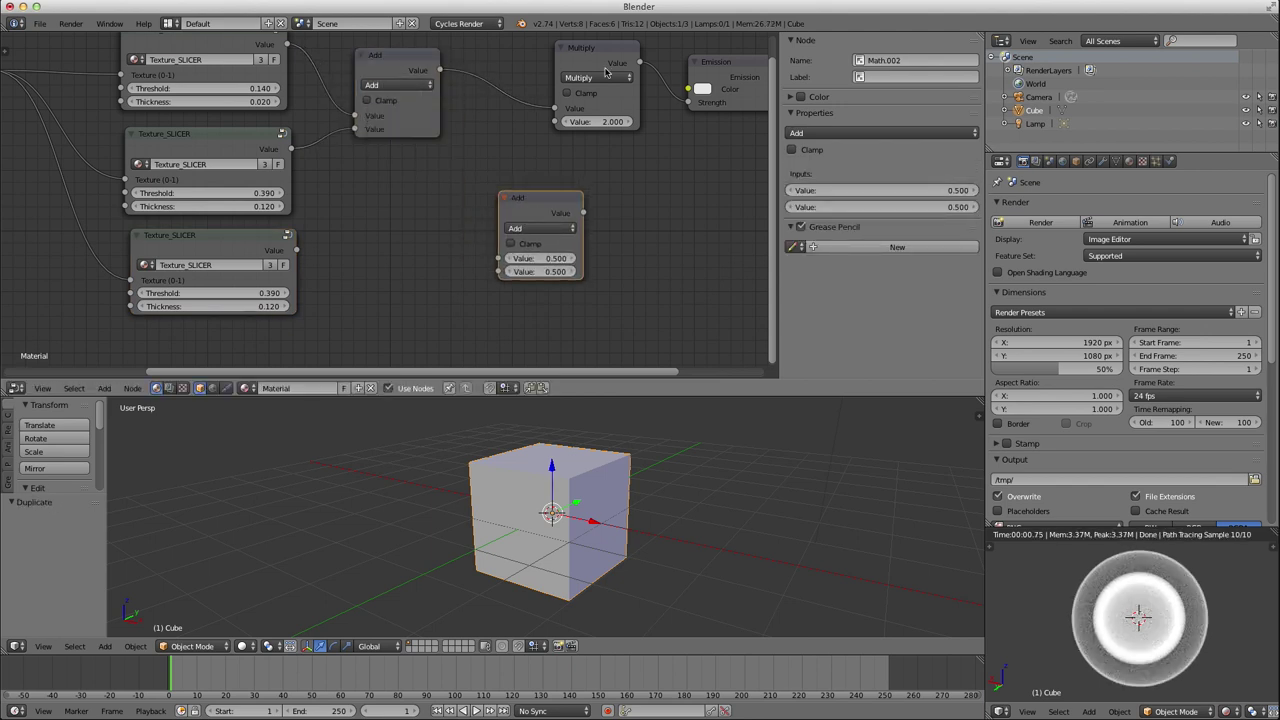
Move the Multiply, Emission and Material Output nodes together farther from the Add nodes to make room.
scroll(704, 166, down, 3)
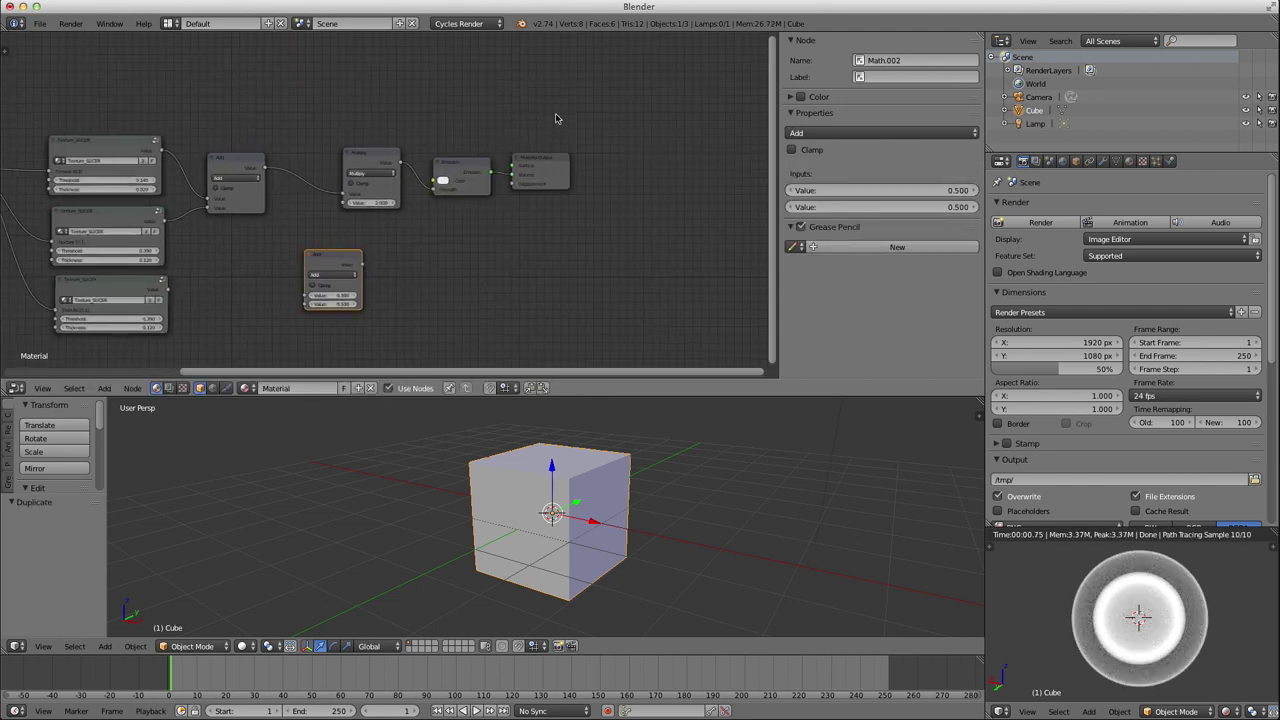
drag(575, 82, 575, 188)
key(a)
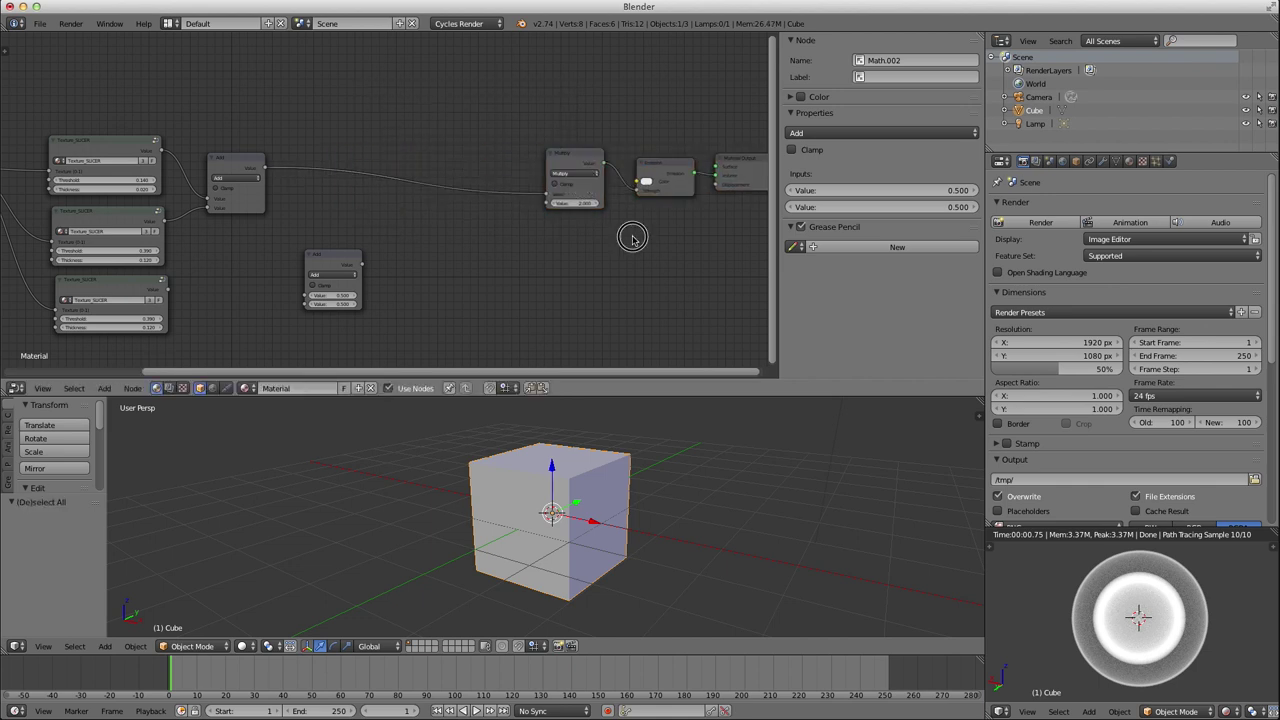
Chain the duplicated Add node between the first Add and Multiply nodes and set its second value to 0.
middle_drag(586, 241, 548, 244)
drag(297, 257, 304, 225)
mouse_move(388, 155)
ctrl+mouse_down()
mouse_move(368, 205)
mouse_move(509, 205)
ctrl+mouse_up()
drag(228, 174, 274, 274)
middle_drag(251, 278, 267, 270)
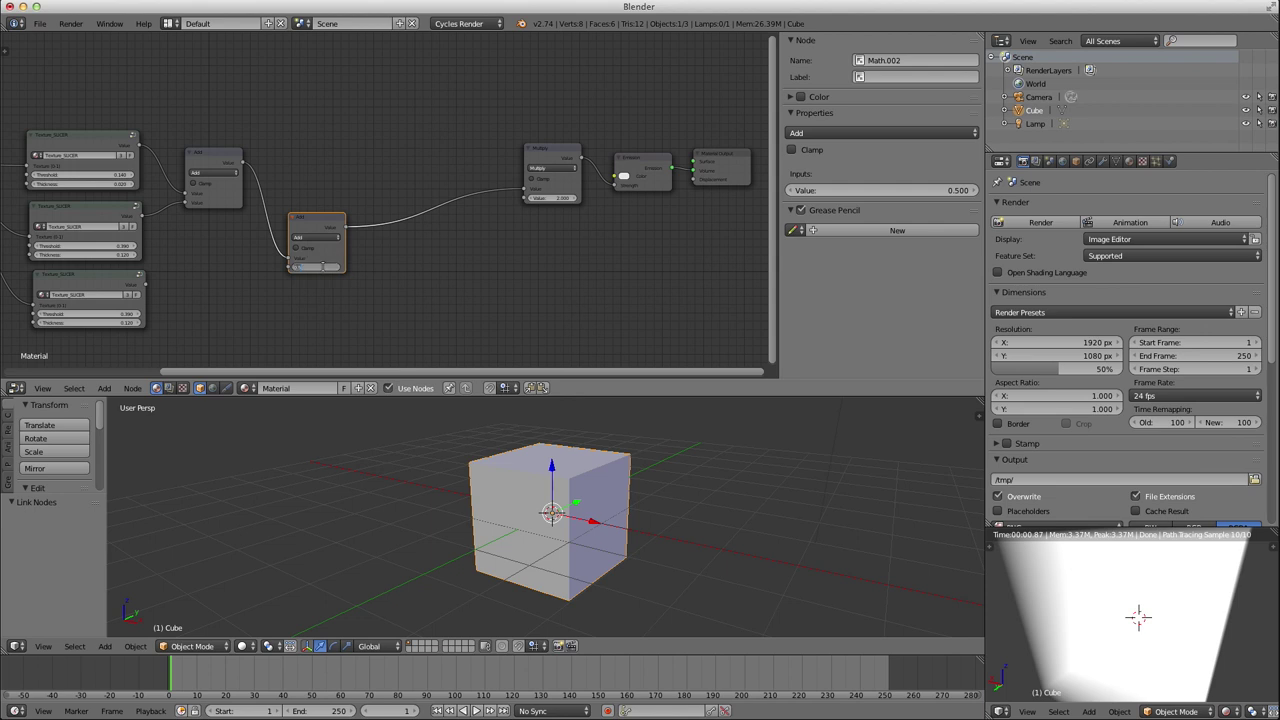
key(Return)
scroll(318, 267, up, 3)
middle_drag(275, 265, 424, 204)
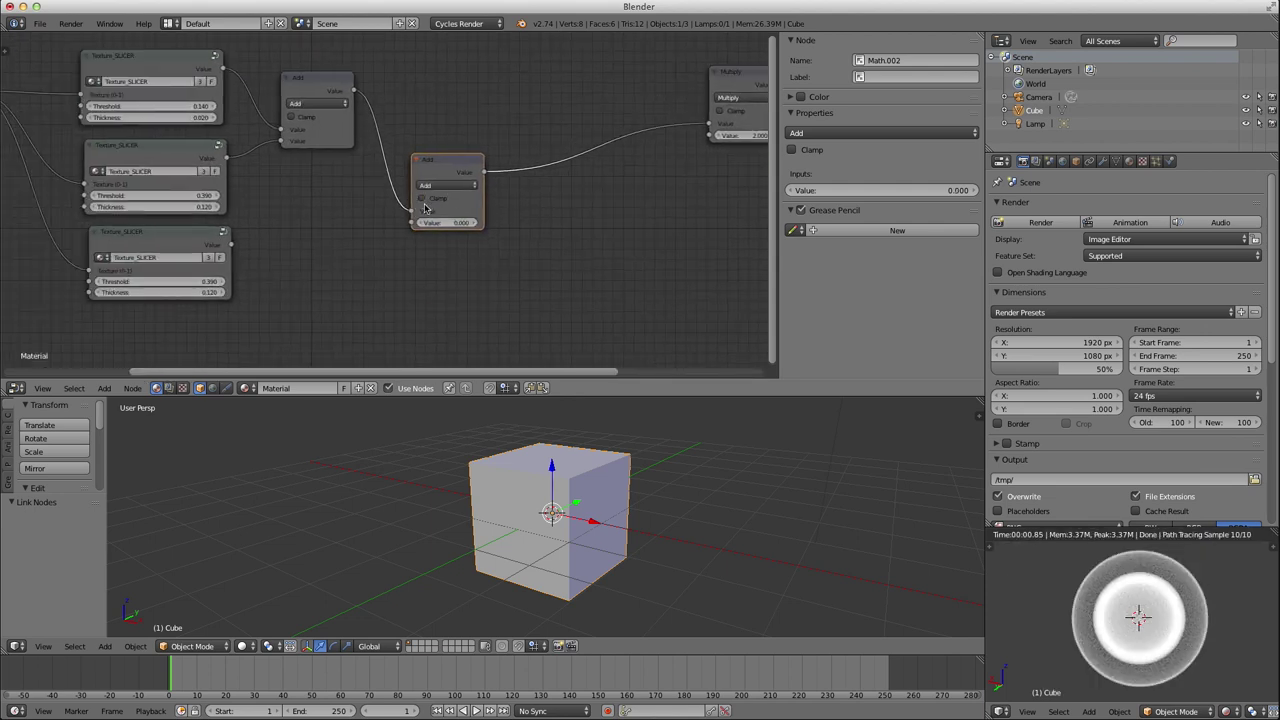
Raise the unconnected-input Add node slightly and connect the third Texture_SLICER's Value output to its second input.
drag(474, 170, 478, 152)
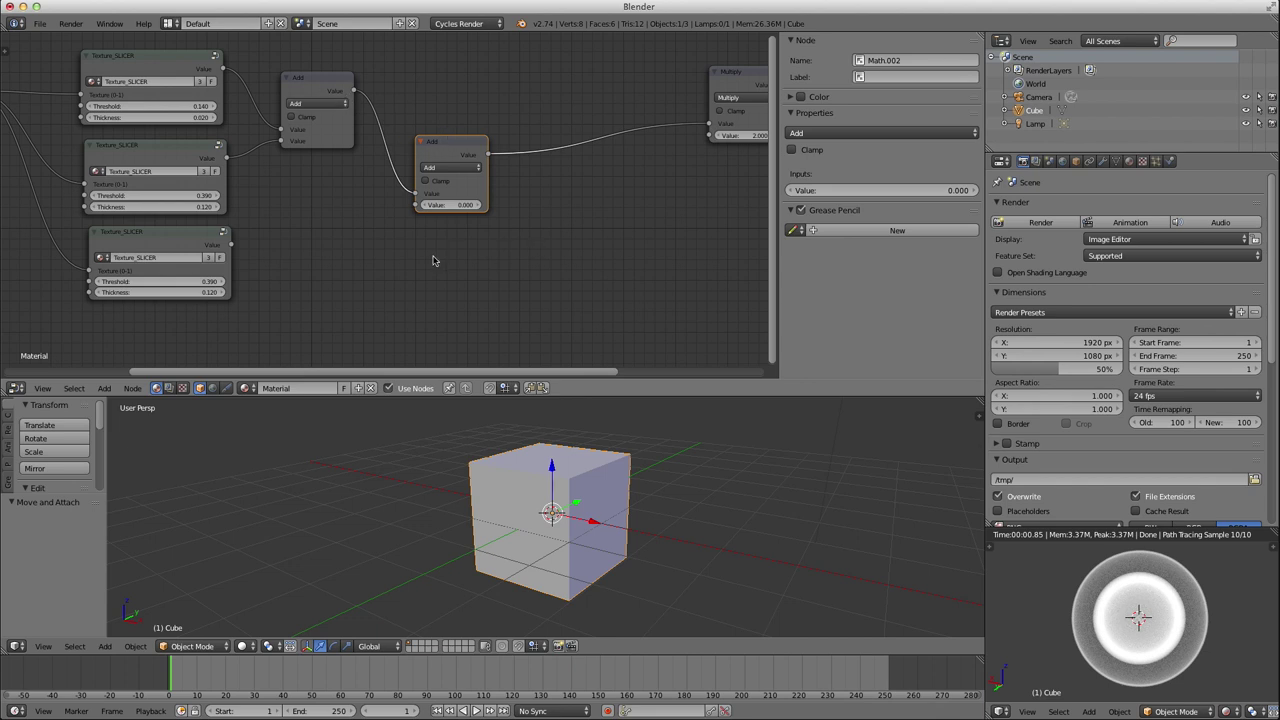
drag(230, 245, 418, 205)
middle_drag(344, 278, 471, 219)
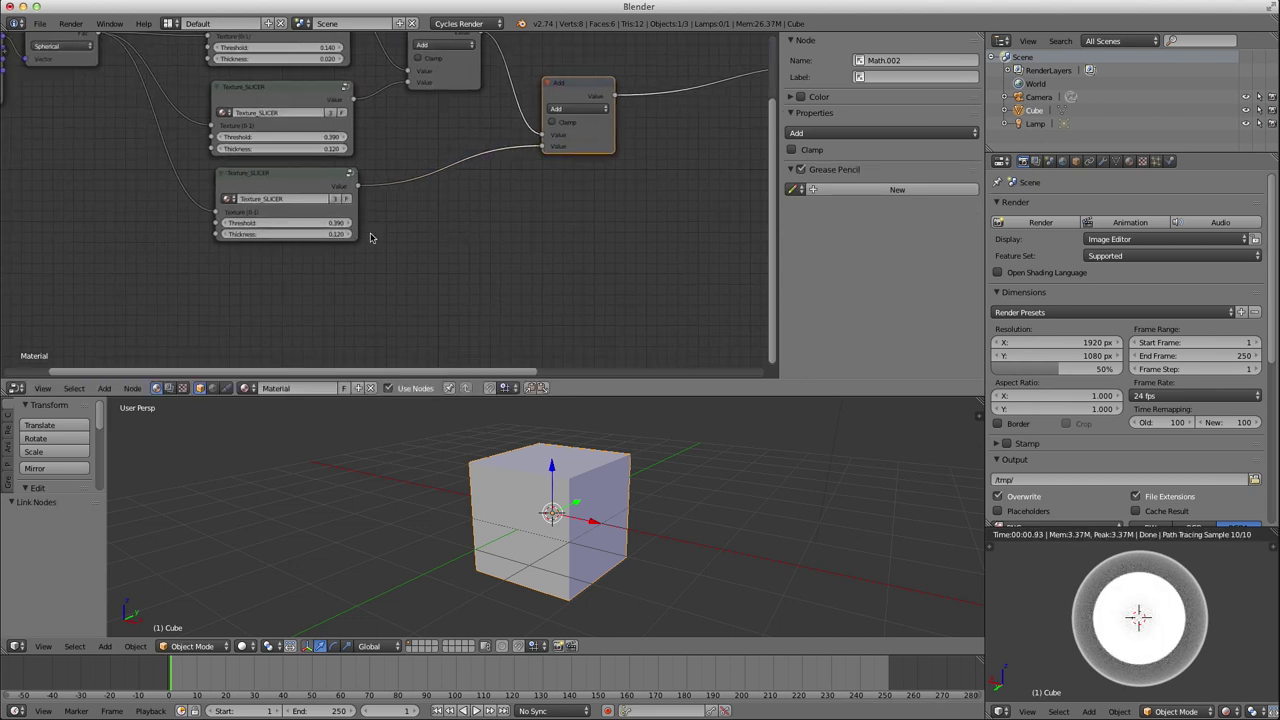
Set the third Texture_SLICER's Threshold to 0.780 and its Thickness to 4.120.
drag(315, 225, 345, 223)
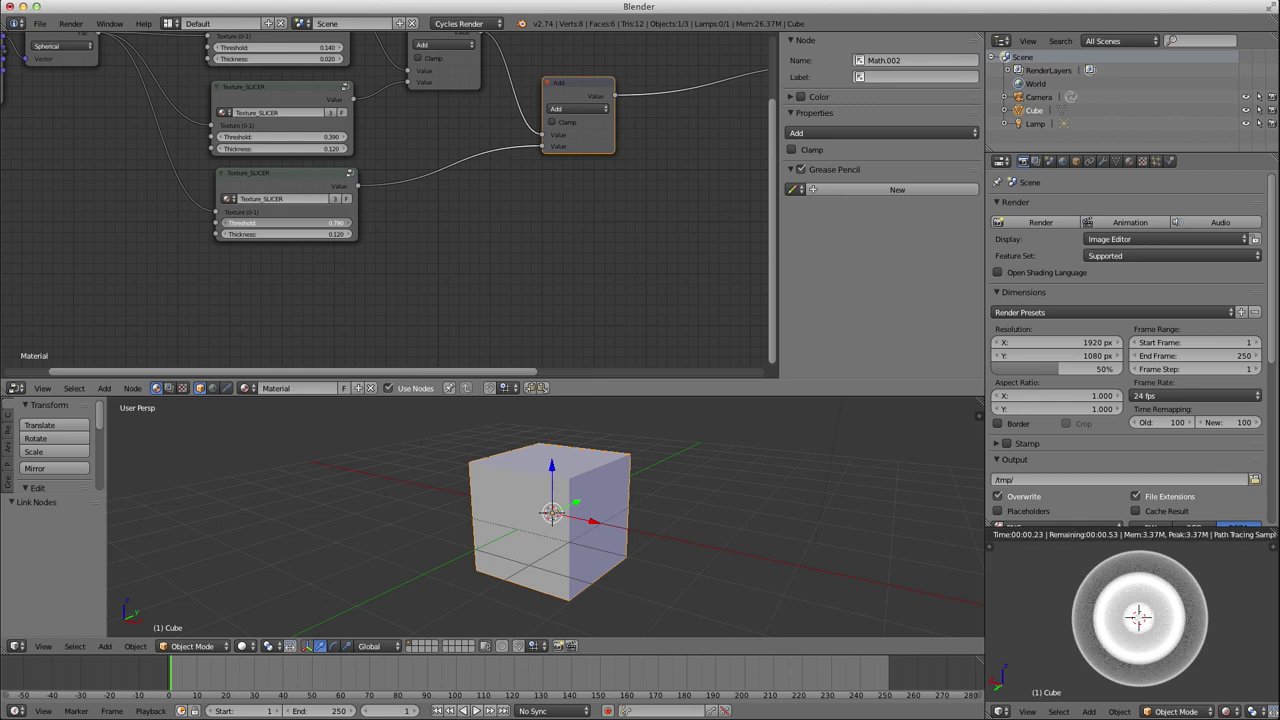
drag(321, 223, 311, 235)
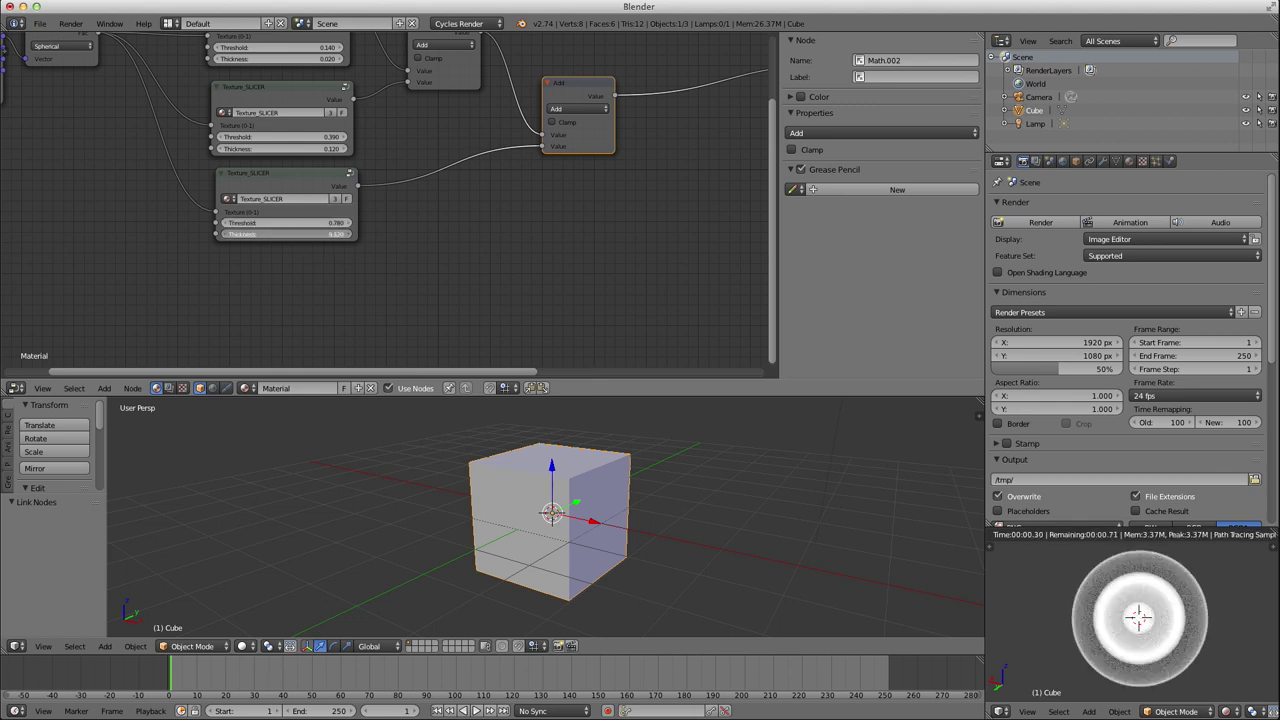
drag(272, 234, 264, 234)
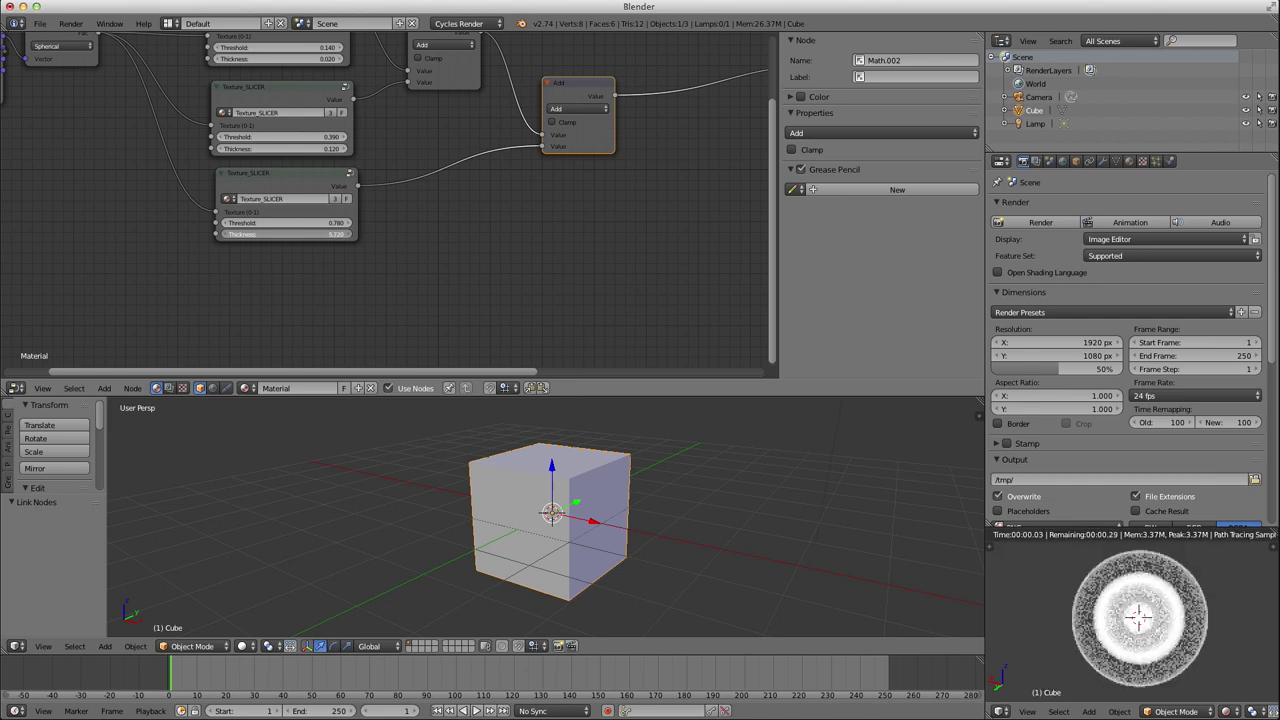
drag(264, 234, 258, 234)
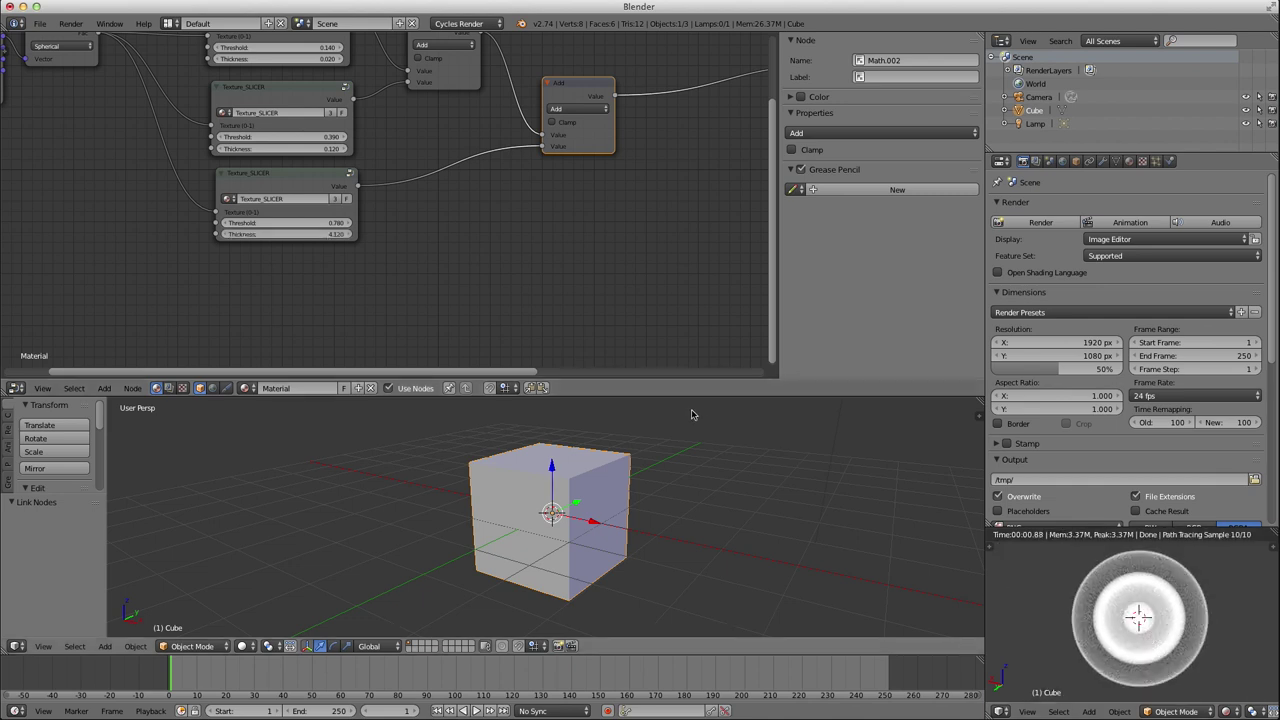
key(Tab)
middle_drag(615, 503, 700, 505)
mouse_move(603, 507)
mouse_down()
mouse_move(526, 520)
mouse_move(595, 513)
mouse_up()
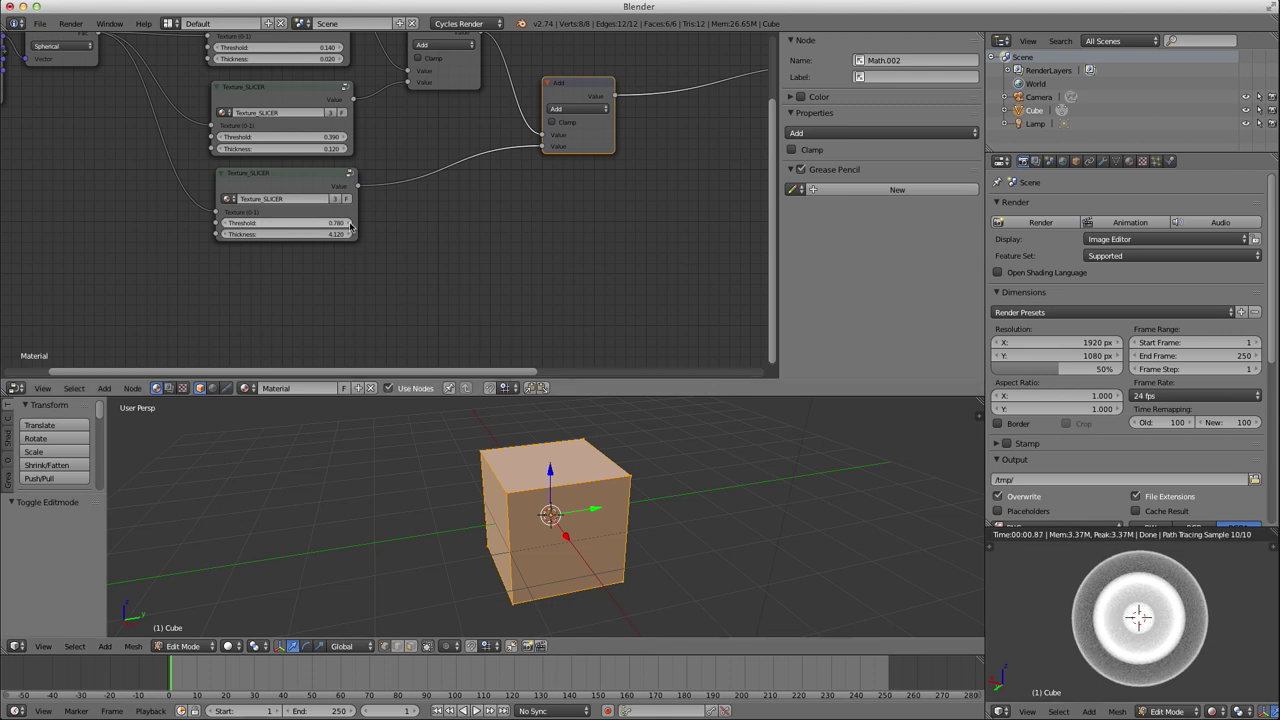
scroll(439, 293, down, 1)
key(Tab)
scroll(470, 221, down, 2)
scroll(489, 221, up, 1)
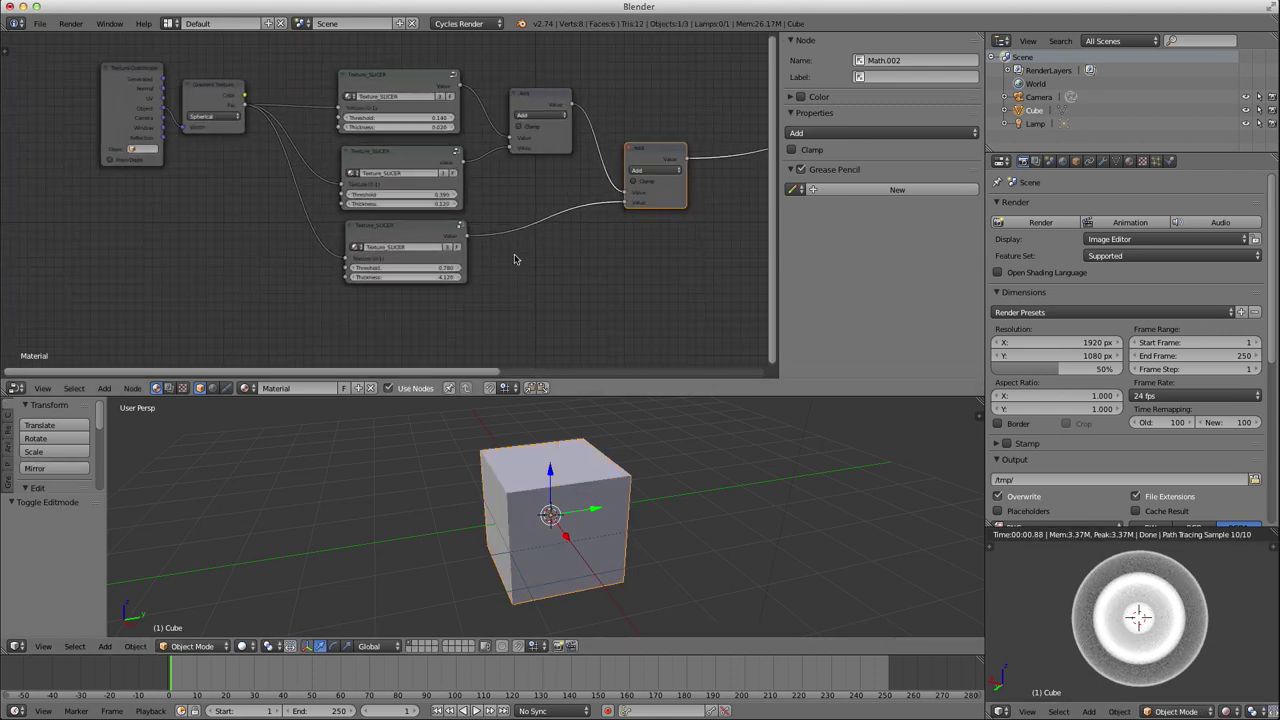
Duplicate the Texture Coordinate and Gradient Texture nodes together and place the copies below the originals.
click(410, 233)
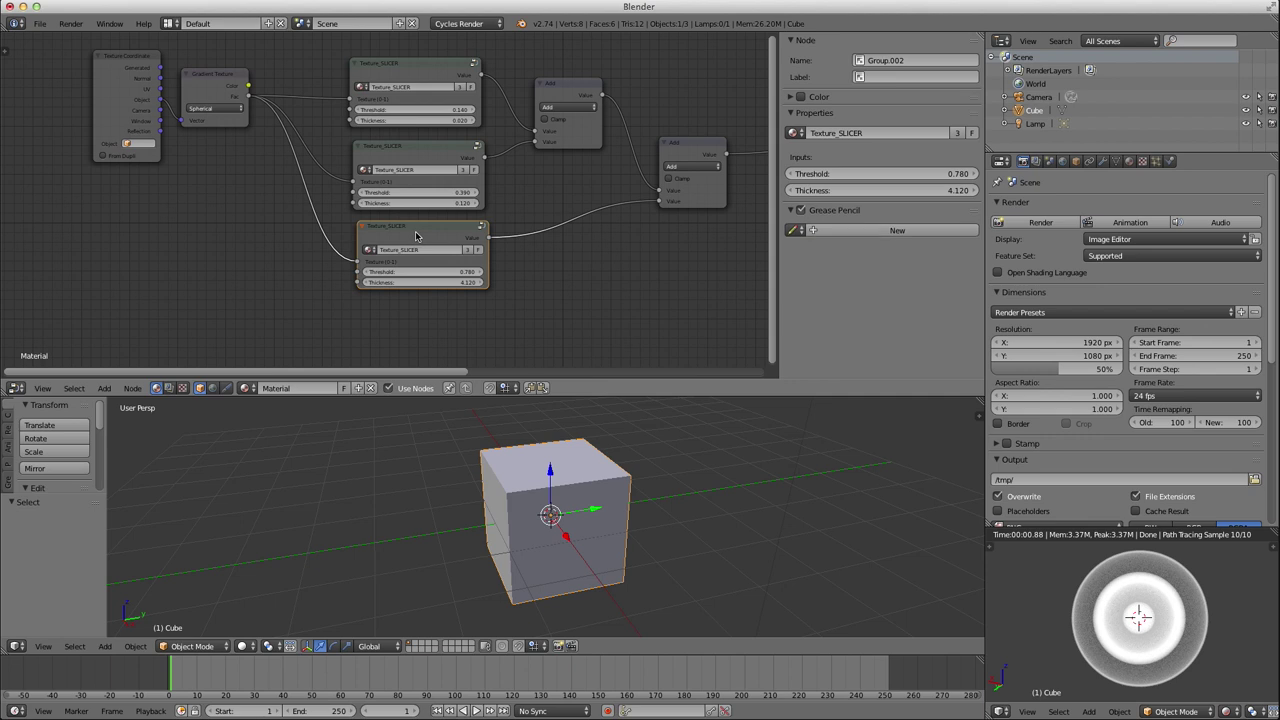
middle_drag(539, 286, 541, 279)
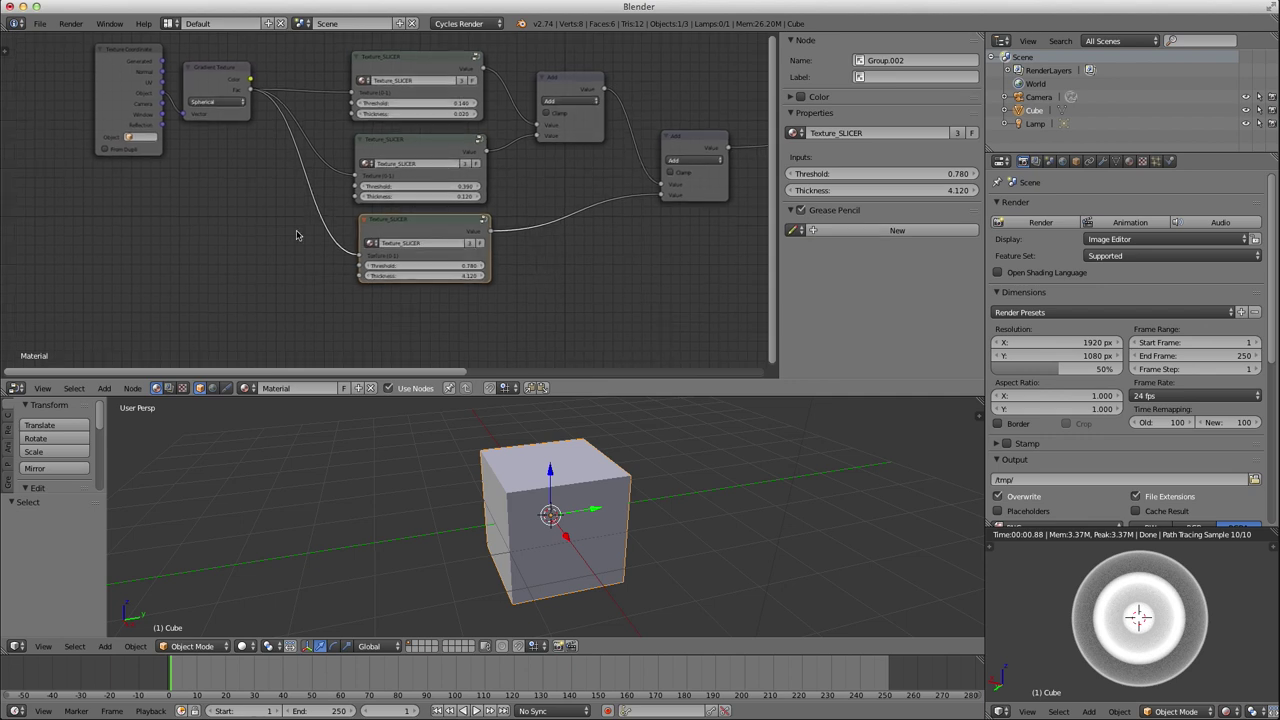
click(211, 79)
shift+click(142, 76)
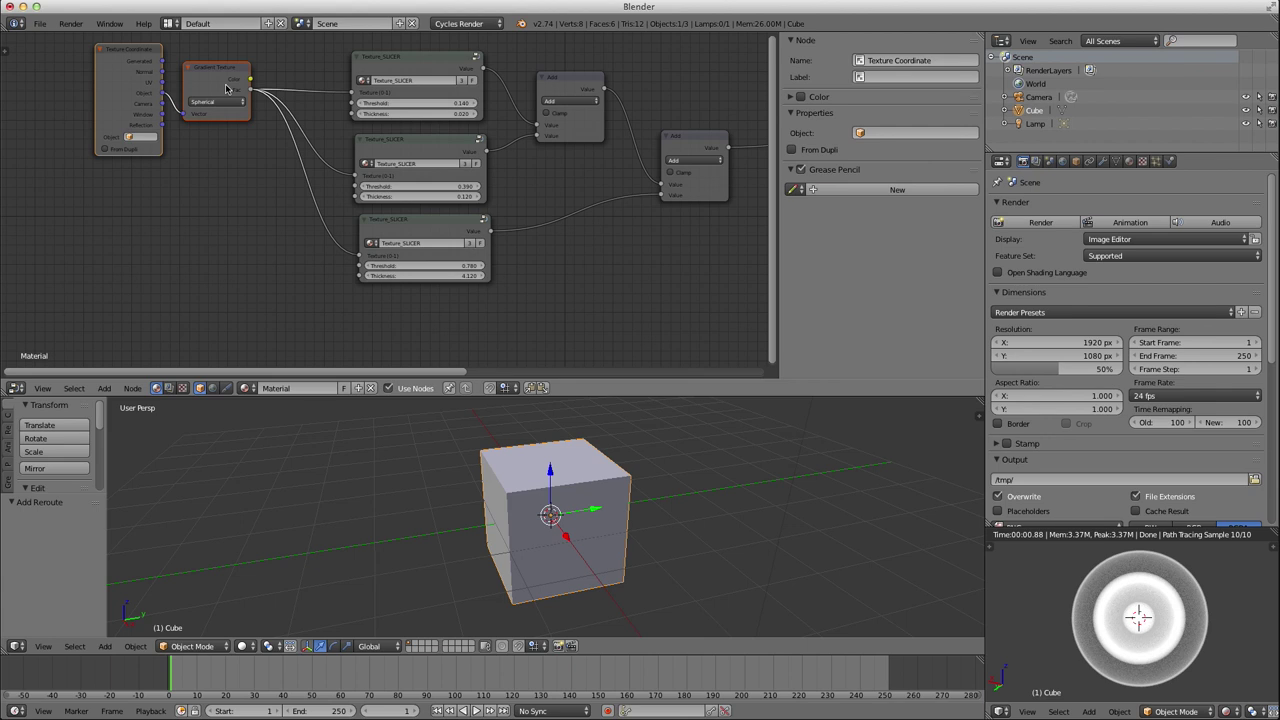
key(shift+d)
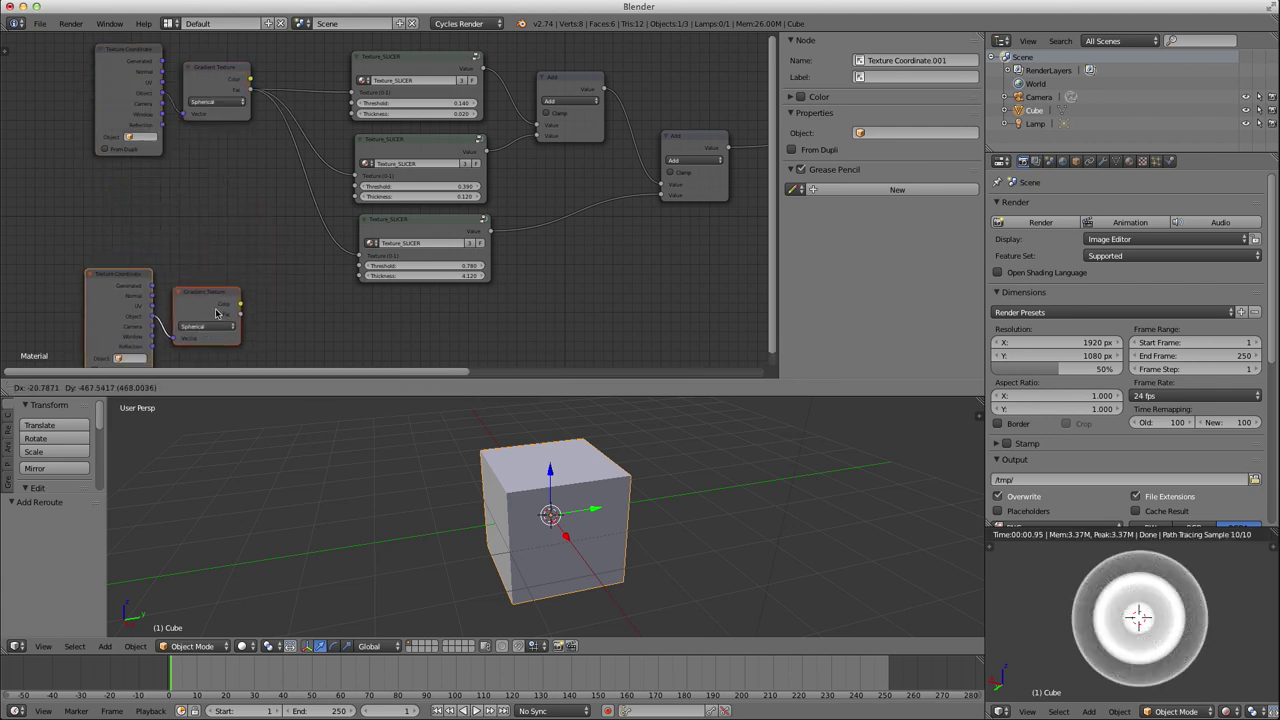
click(215, 317)
middle_drag(270, 322, 300, 168)
Switch the duplicated Gradient Texture node to a Wave Texture.
click(226, 144)
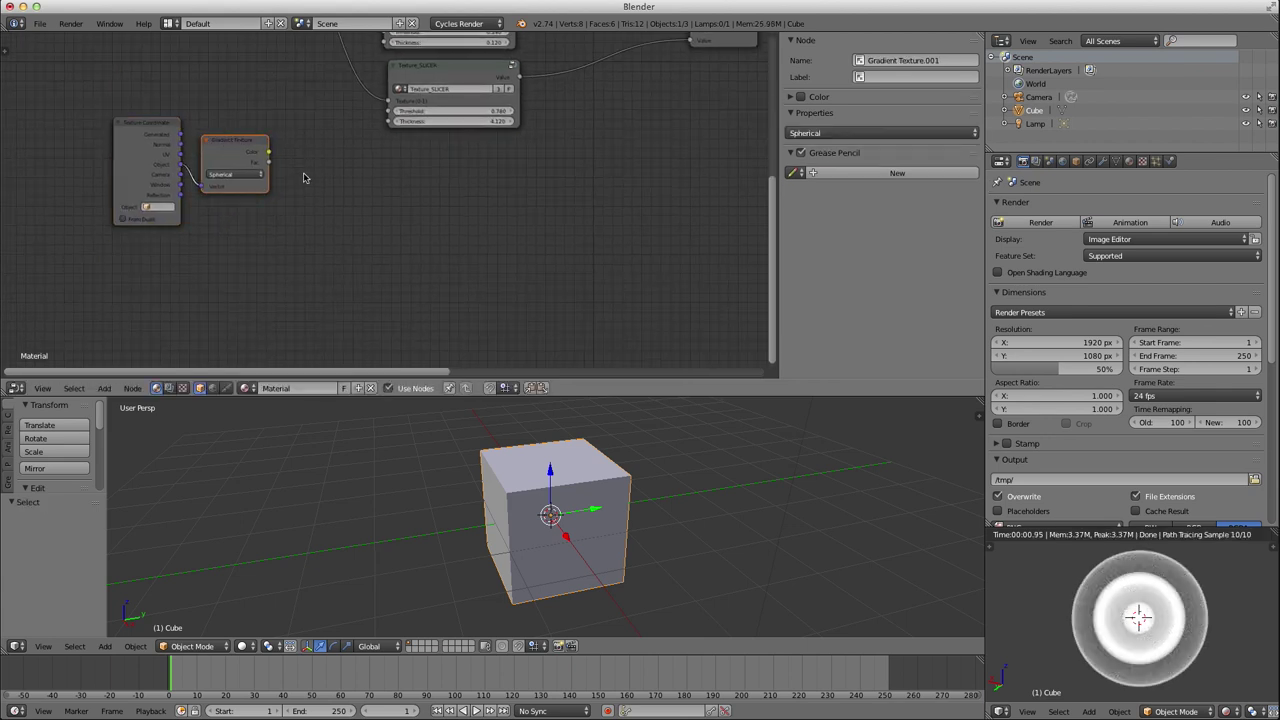
scroll(292, 172, up, 4)
key(shift+space)
middle_drag(618, 366, 620, 340)
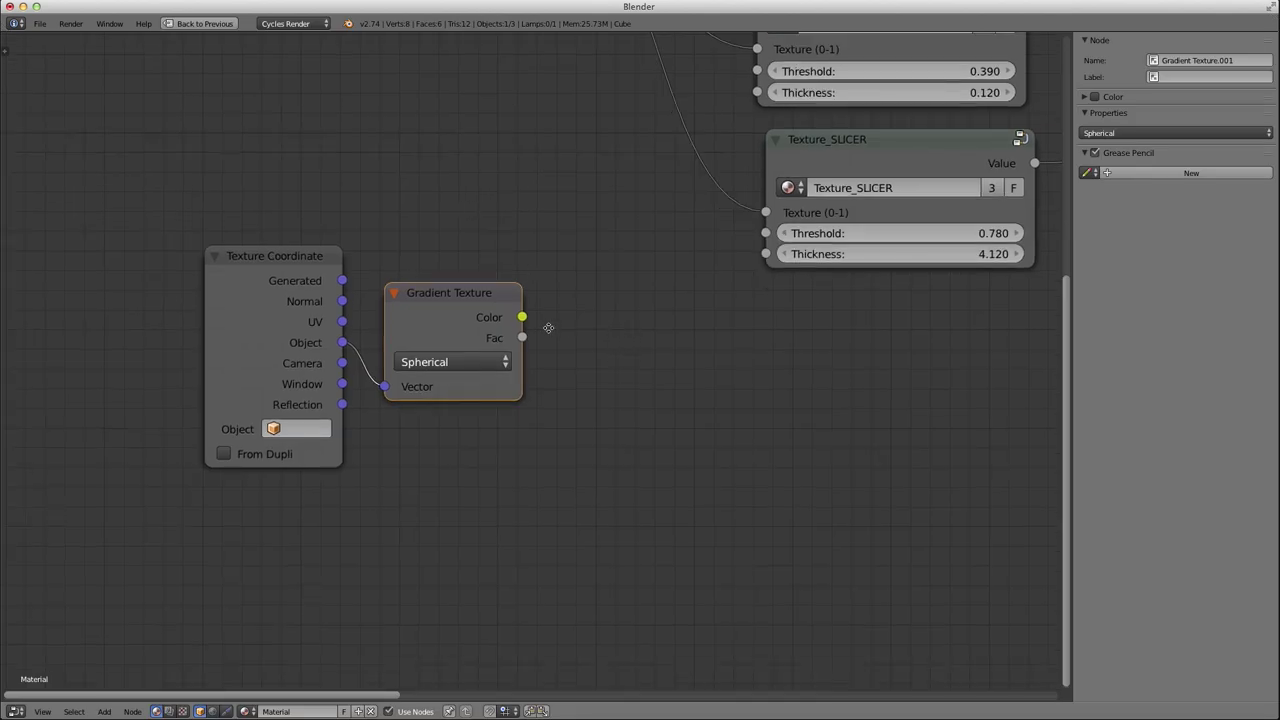
key(shift+s)
mouse_move(531, 345)
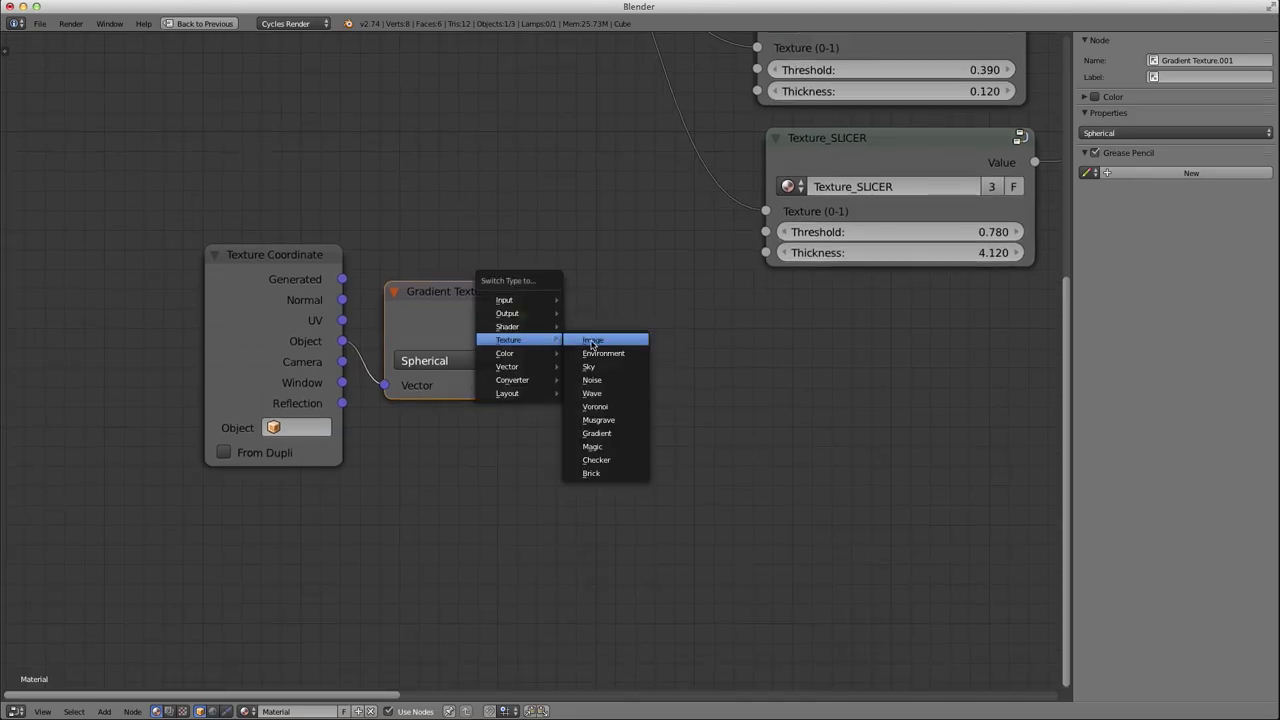
click(594, 395)
Move the Wave Texture node away from its Texture Coordinate node and restore the multi-editor layout.
drag(477, 335, 517, 289)
scroll(729, 347, down, 1)
middle_drag(729, 347, 534, 380)
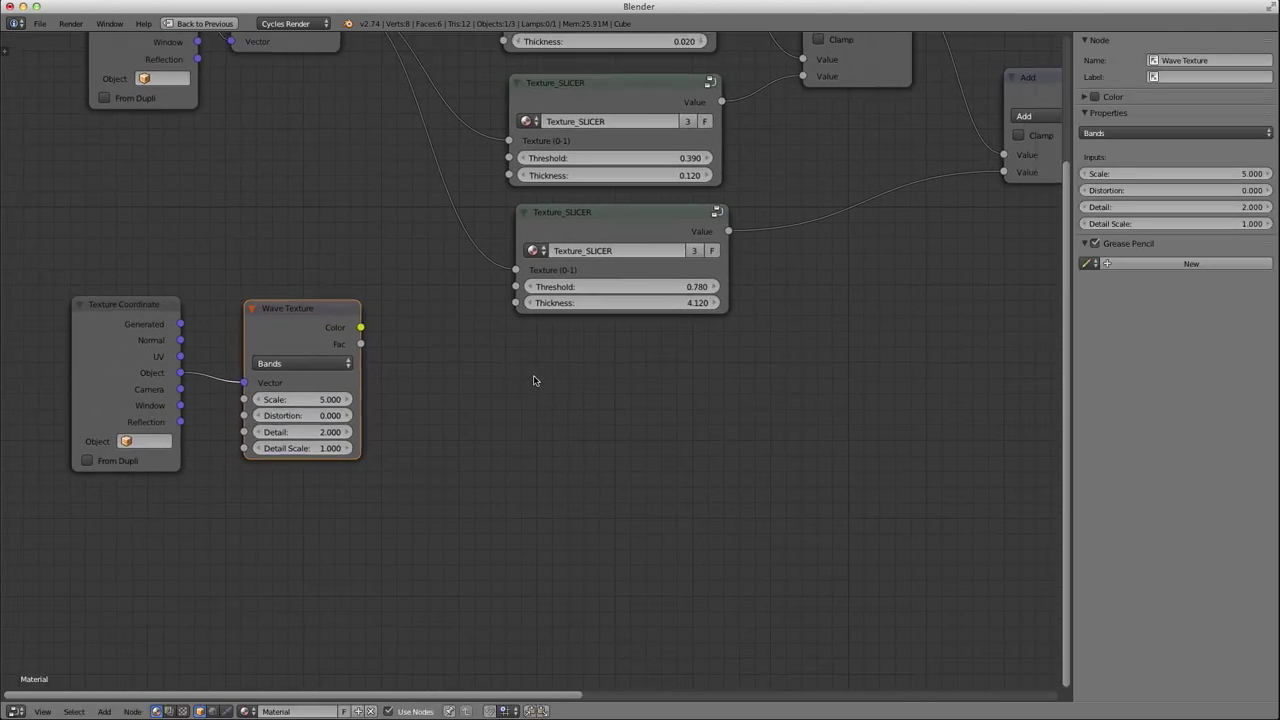
key(ctrl+Up)
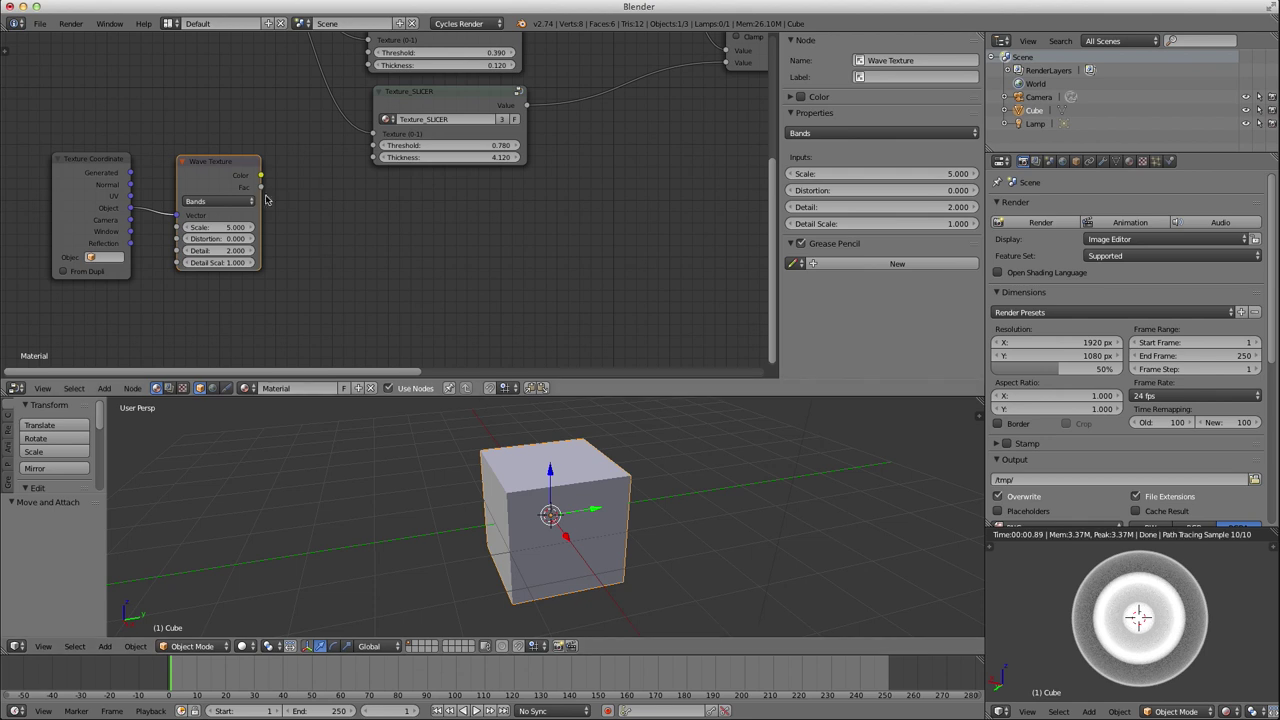
Duplicate the third Texture_SLICER below itself and connect the Wave Texture's Fac output to the copy's Texture (0-1) input.
click(445, 98)
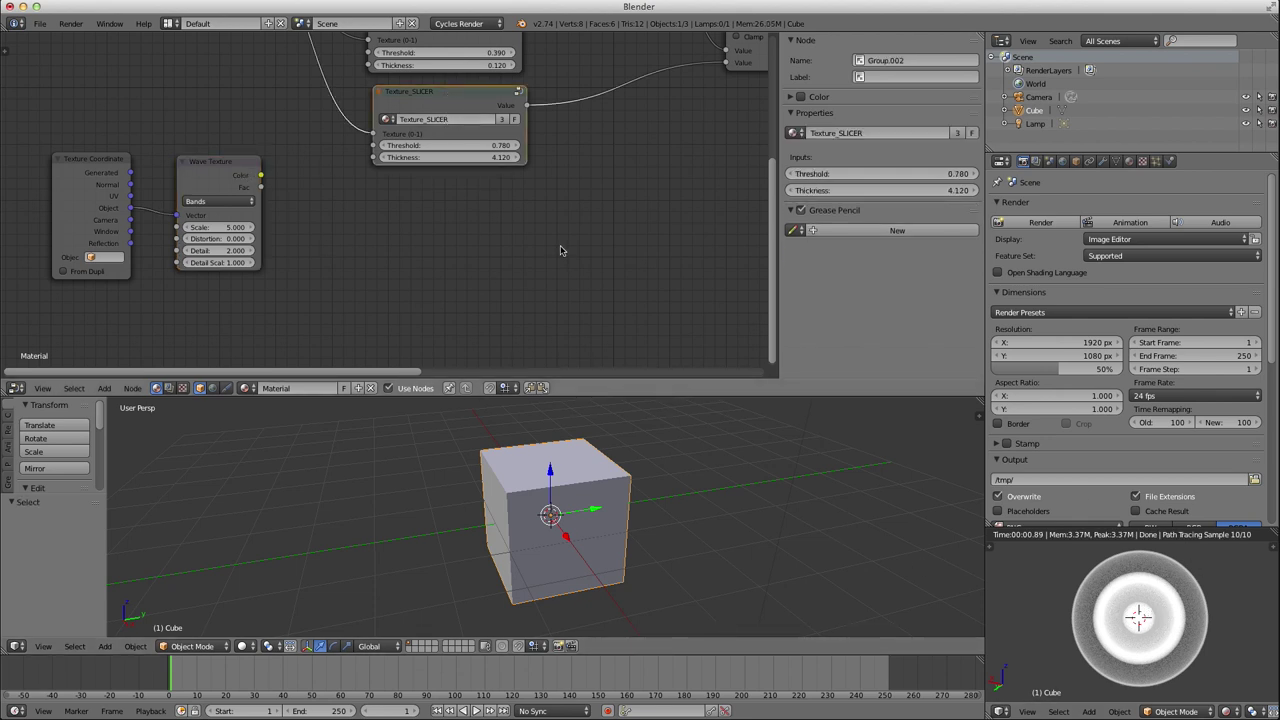
key(shift+d)
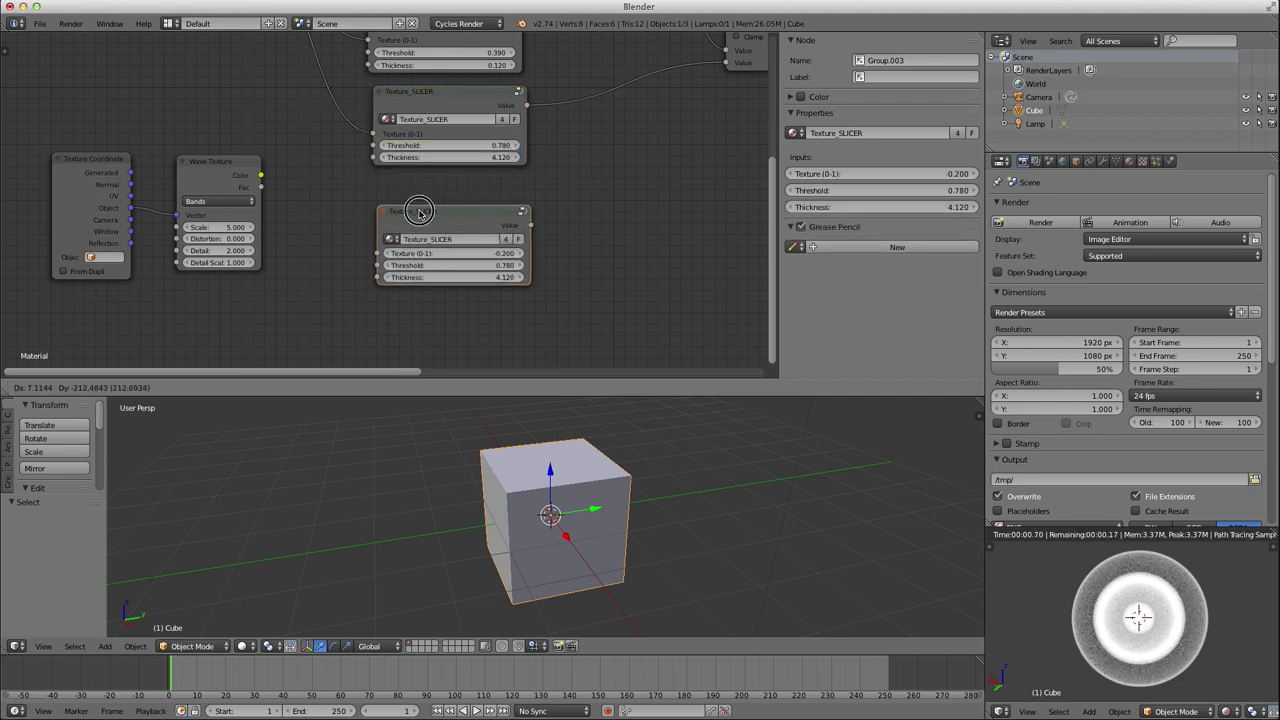
click(421, 213)
drag(261, 186, 378, 253)
Cut the link between the last Add node and Multiply, and connect the fourth Texture_SLICER's Value output to Multiply instead.
middle_drag(590, 226, 337, 254)
scroll(420, 226, down, 3)
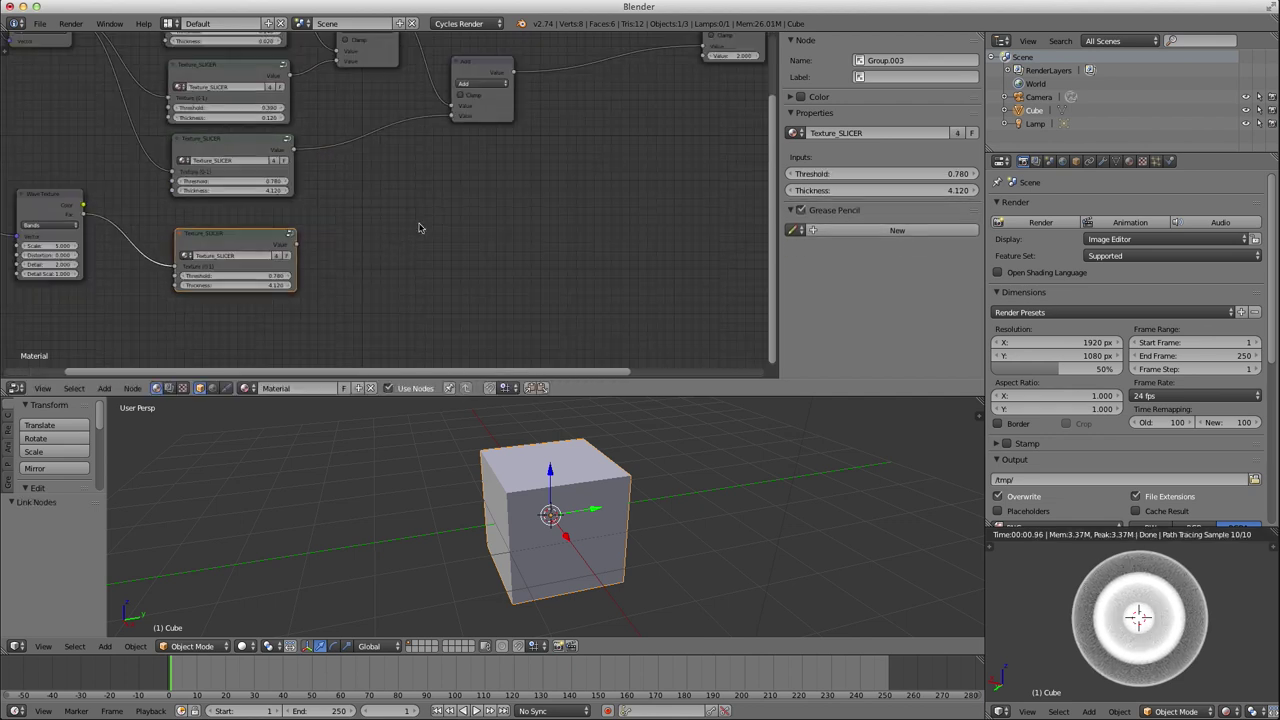
middle_drag(546, 141, 472, 175)
ctrl+right_drag(524, 71, 527, 150)
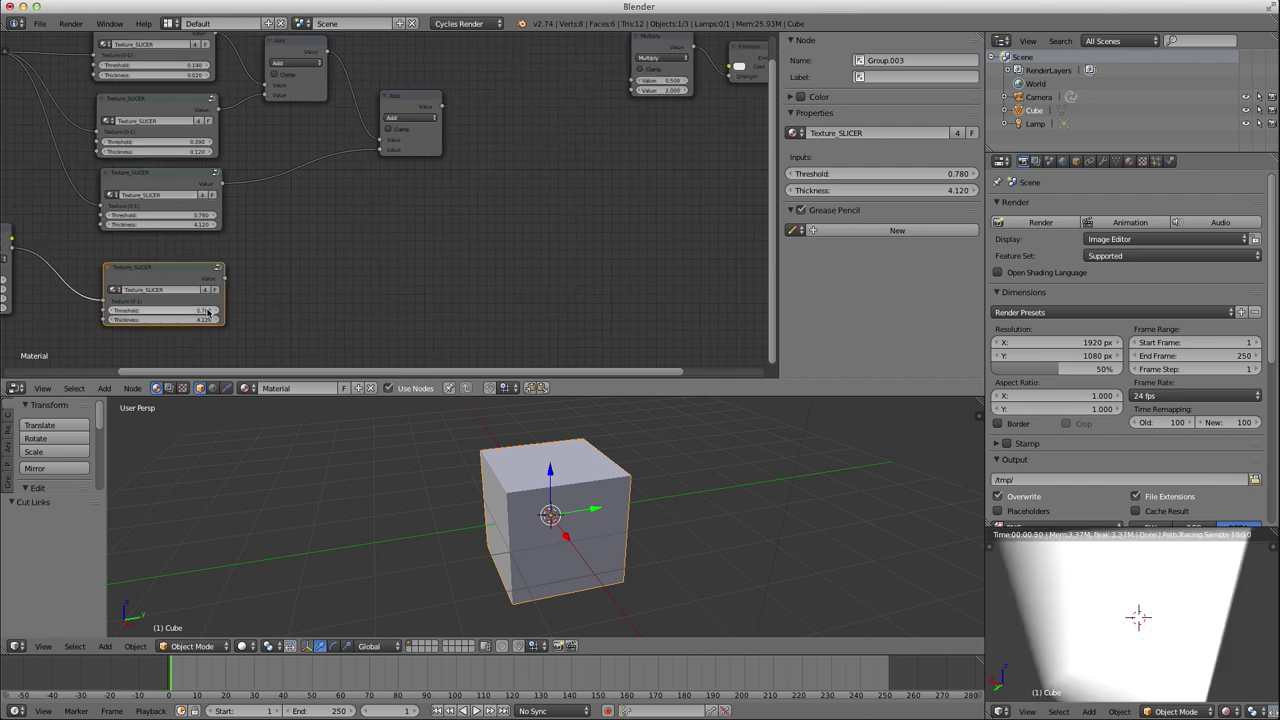
drag(225, 278, 634, 80)
middle_drag(410, 253, 521, 210)
scroll(1112, 615, down, 6)
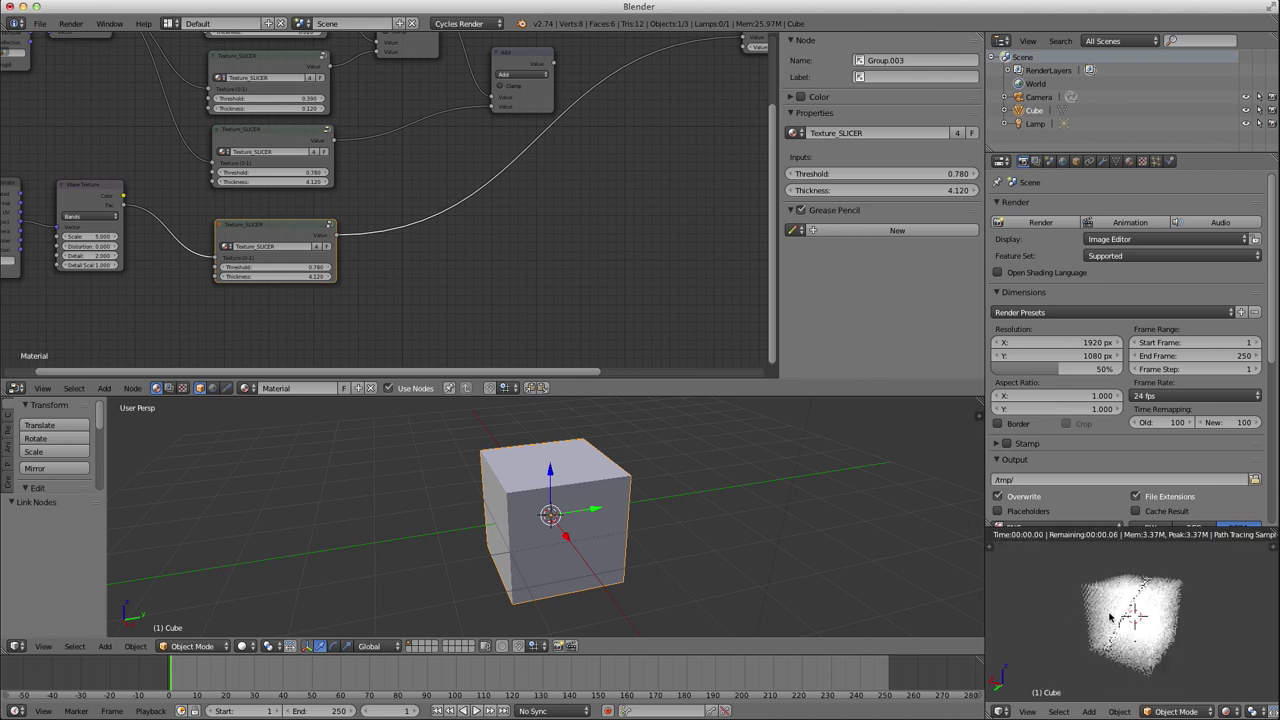
Set the Wave Texture's Scale to 0.380 and its Distortion to 16.430.
middle_drag(280, 289, 524, 254)
middle_drag(423, 279, 345, 302)
mouse_move(244, 231)
mouse_down()
mouse_move(256, 231)
mouse_move(233, 226)
mouse_up()
scroll(1143, 627, up, 1)
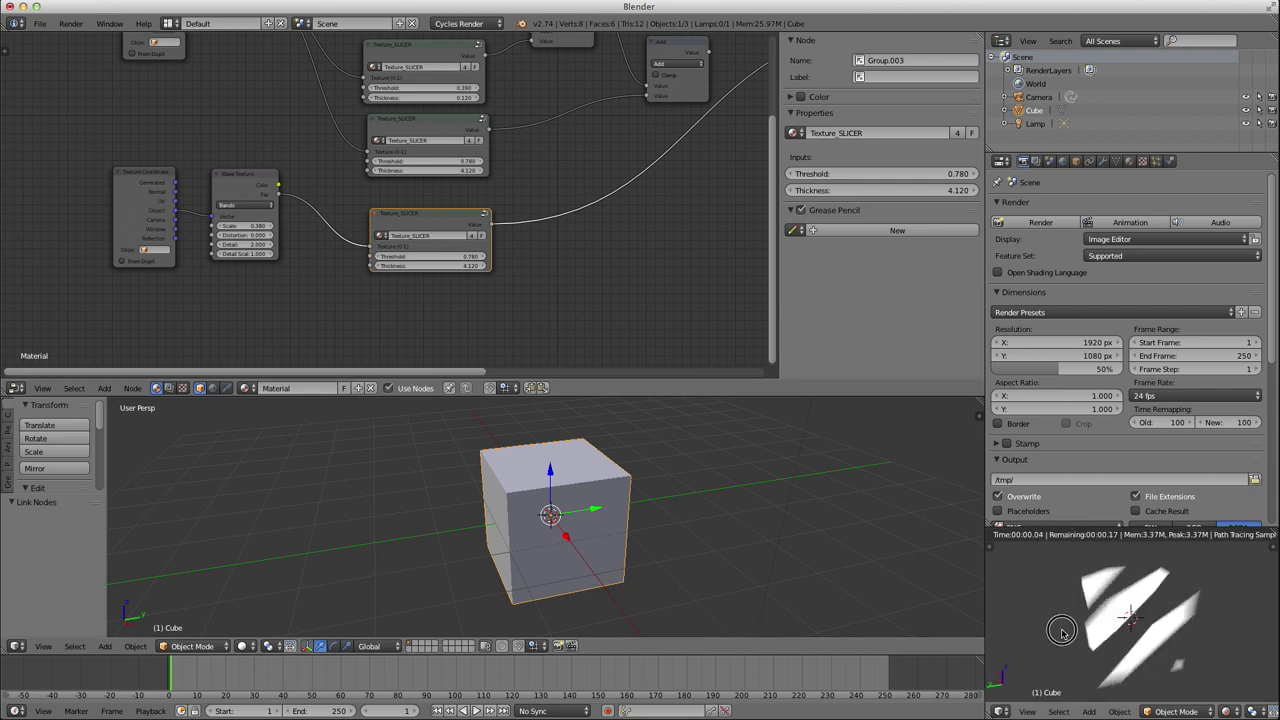
drag(243, 235, 281, 235)
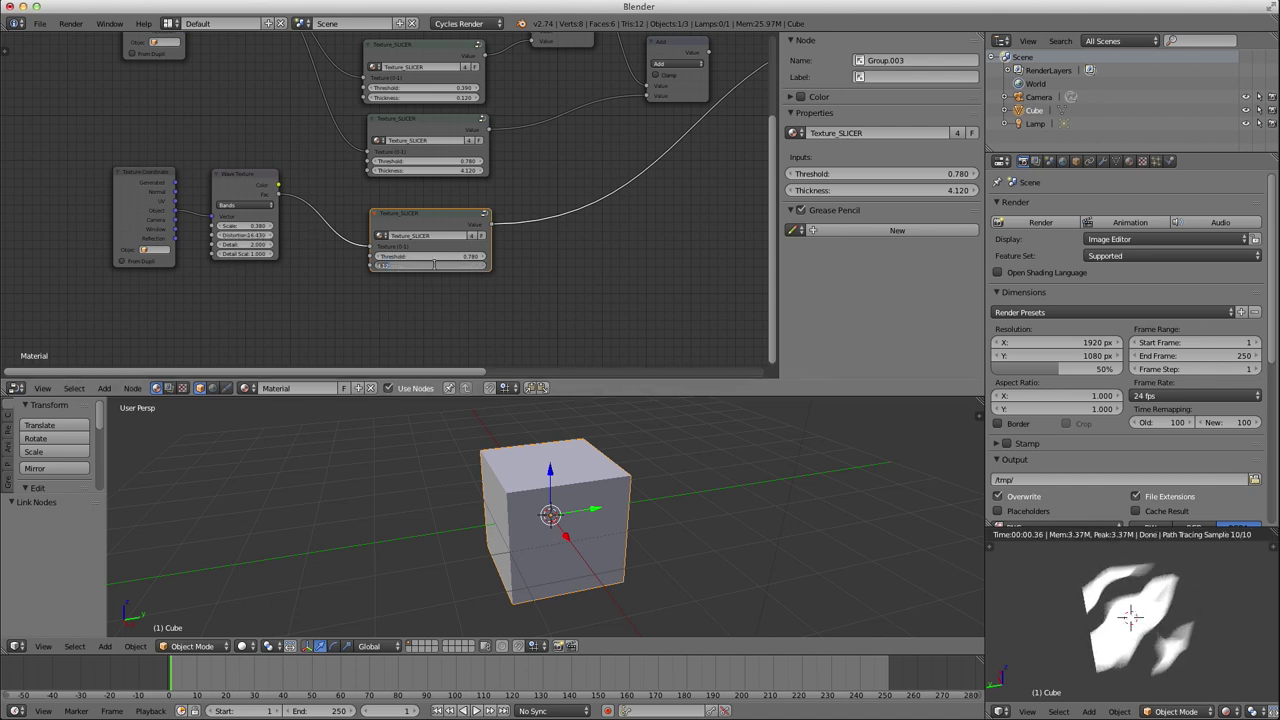
Try a Thickness of 0.1 on the fourth Texture_SLICER, and set it to 0.05.
key(Return)
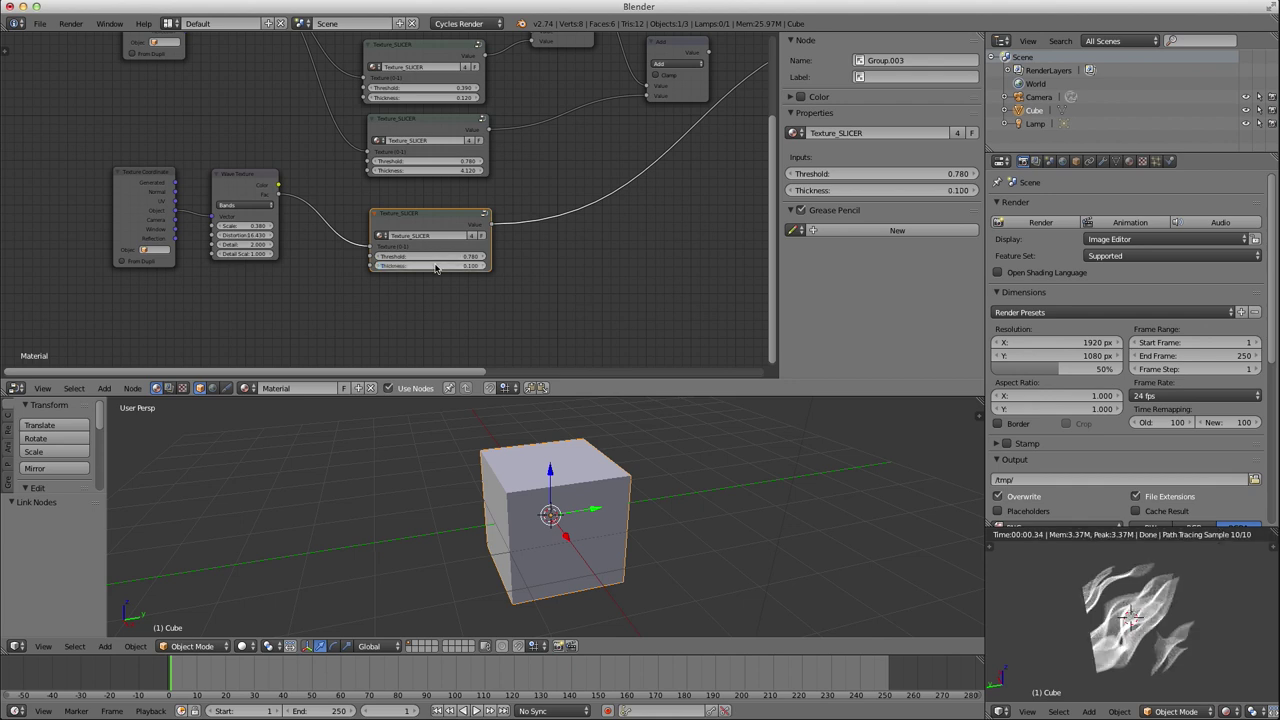
click(434, 266)
text(0.05)
key(Return)
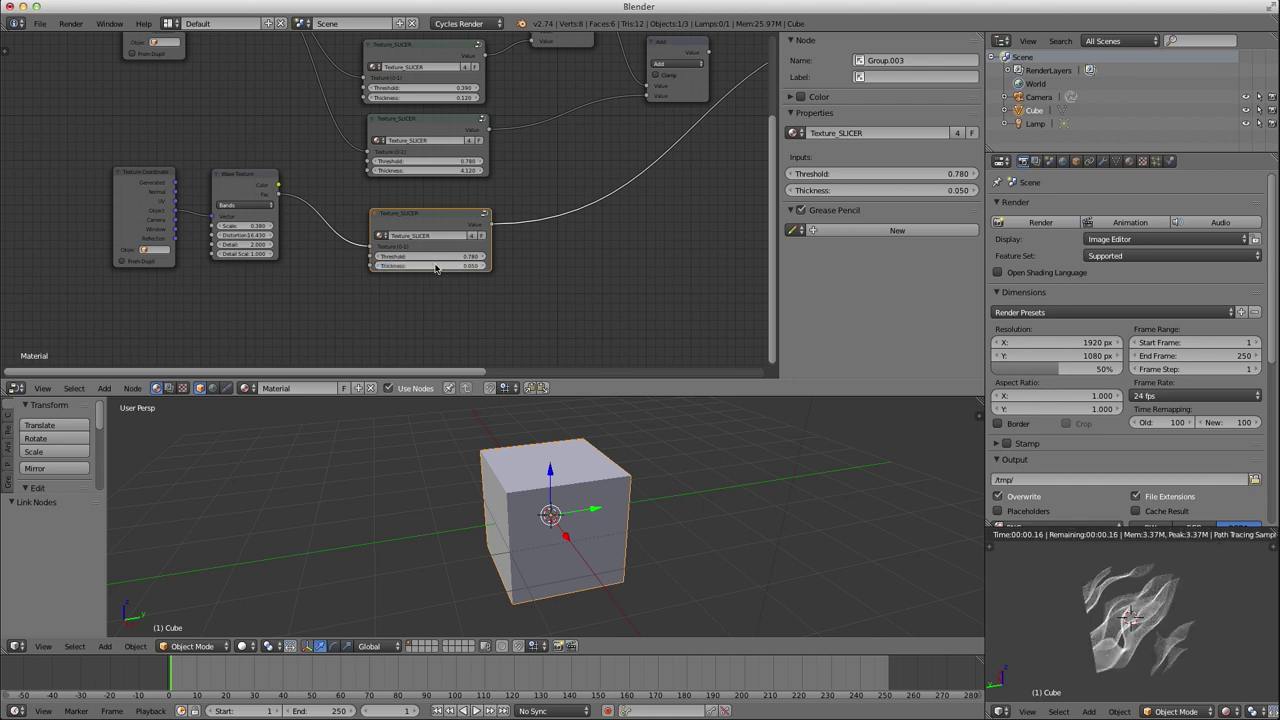
key(Tab)
key(Tab)
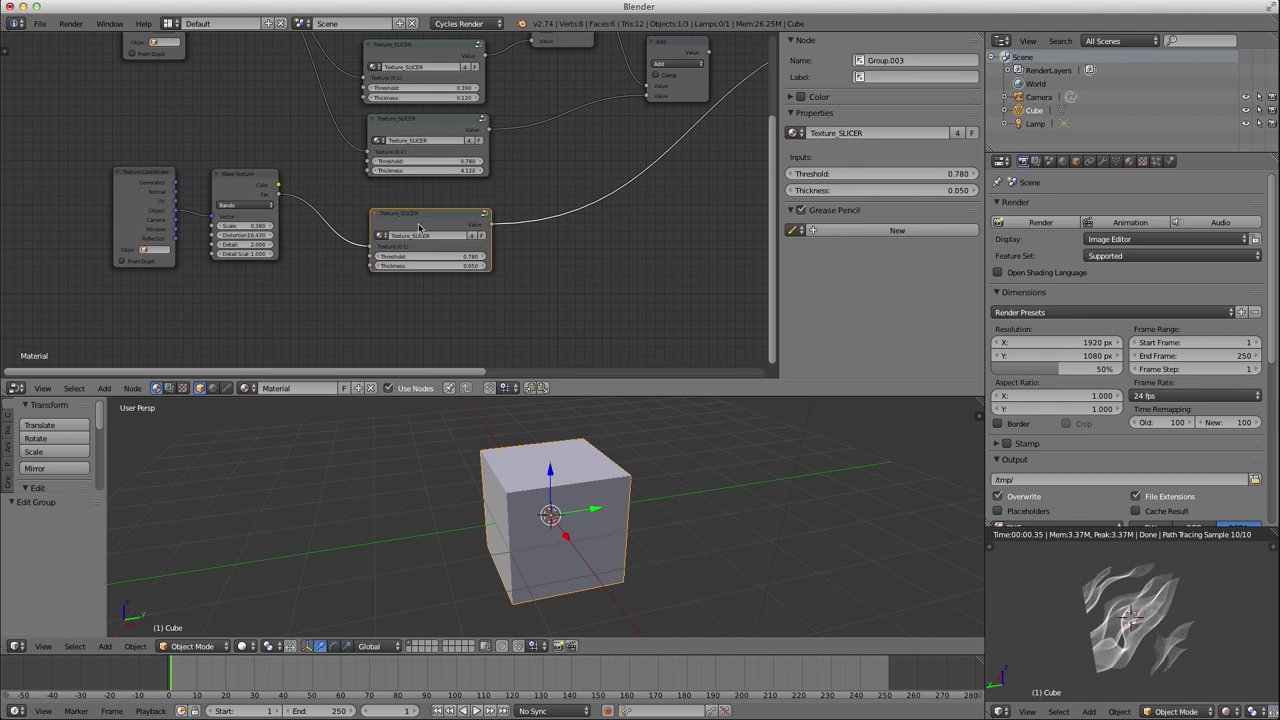
Try the Wave Texture's Detail at 4 and set it back to 2.
right_click(243, 183)
mouse_move(247, 246)
mouse_down()
mouse_move(290, 246)
mouse_move(247, 246)
mouse_up()
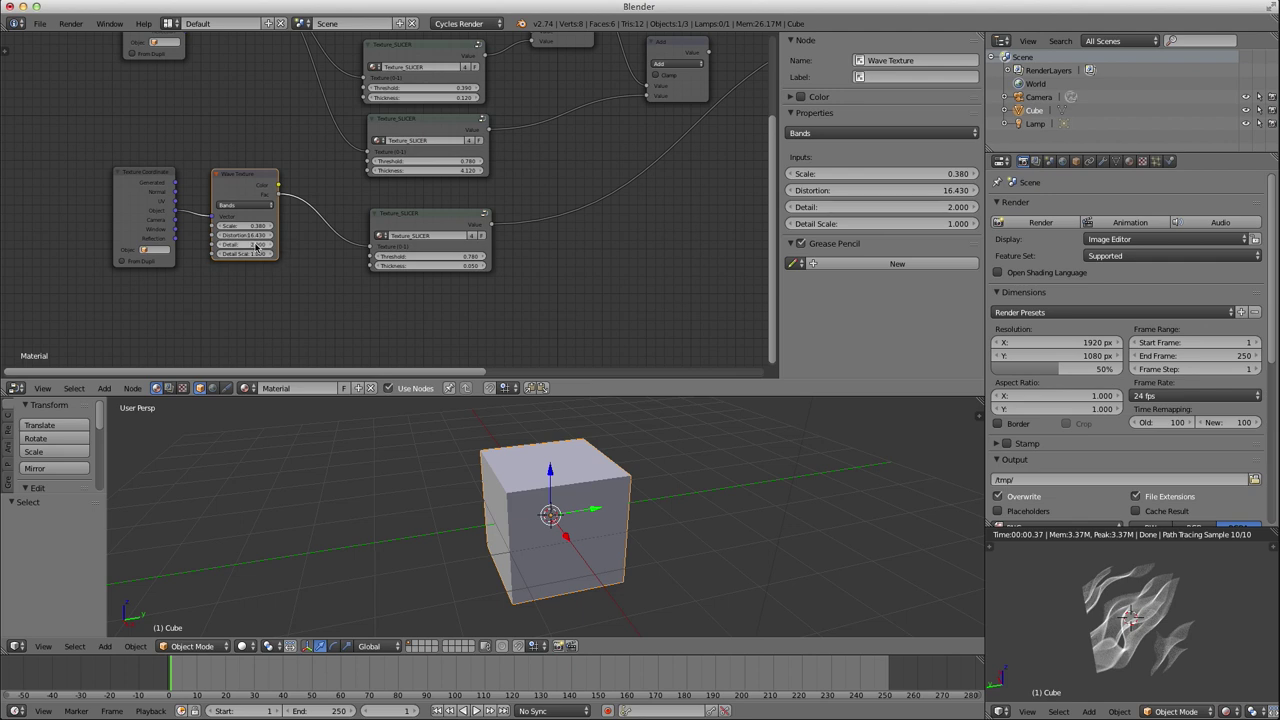
drag(247, 246, 259, 246)
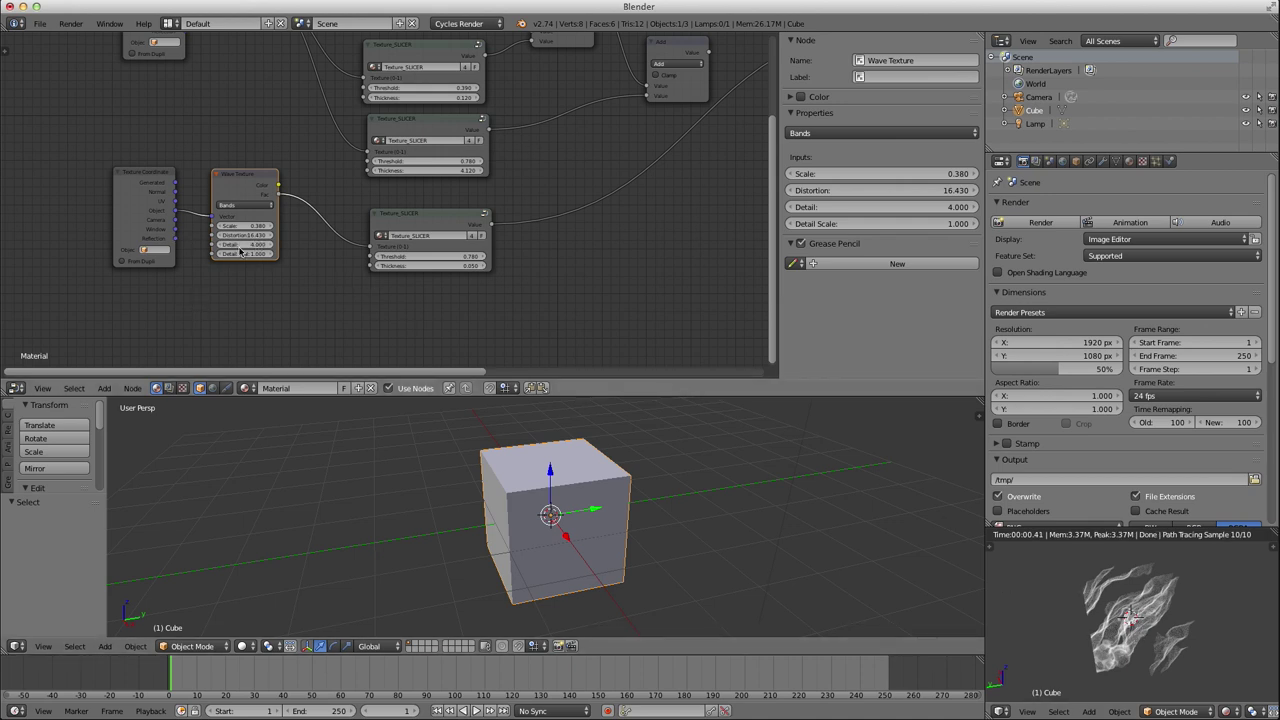
text(2)
key(Return)
Duplicate the last Add node and place the copy between it and the Multiply node.
middle_drag(631, 184, 392, 276)
click(395, 132)
key(shift+a)
key(Escape)
key(shift+d)
click(520, 200)
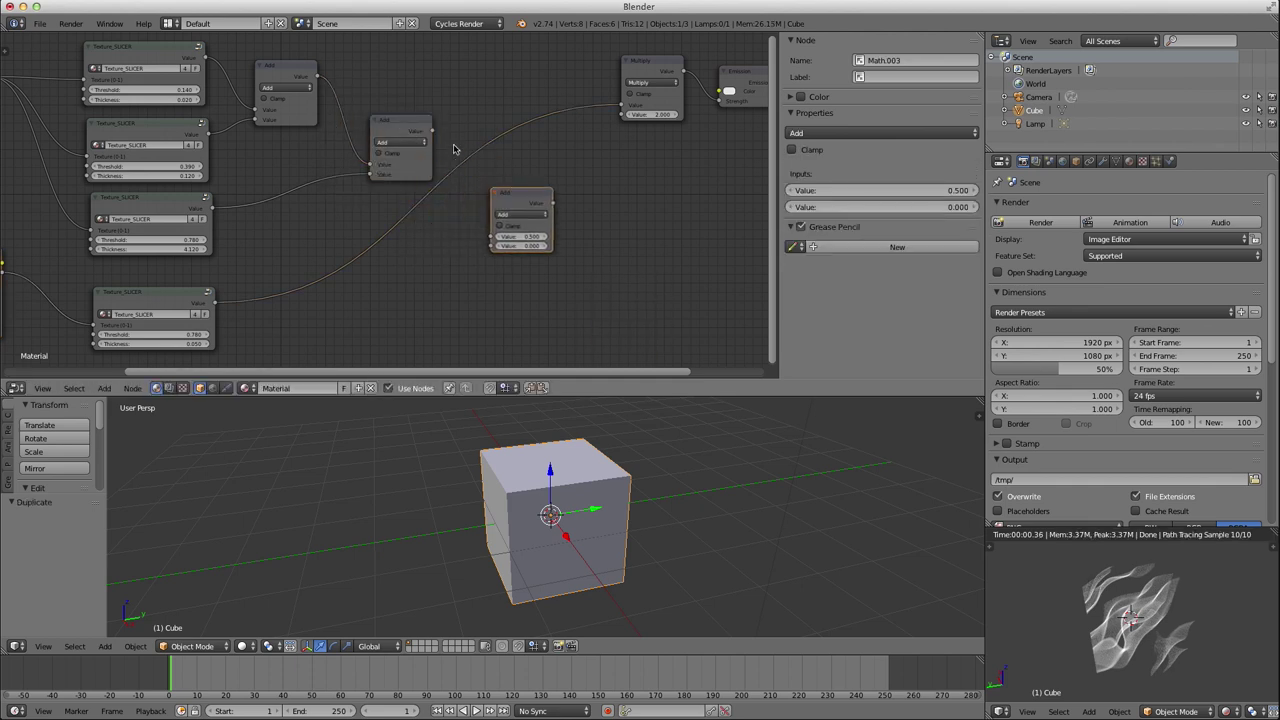
Feed the previous Add node and the fourth Texture_SLICER into the new Add node, and connect its output to Multiply.
drag(432, 132, 482, 214)
drag(490, 234, 491, 236)
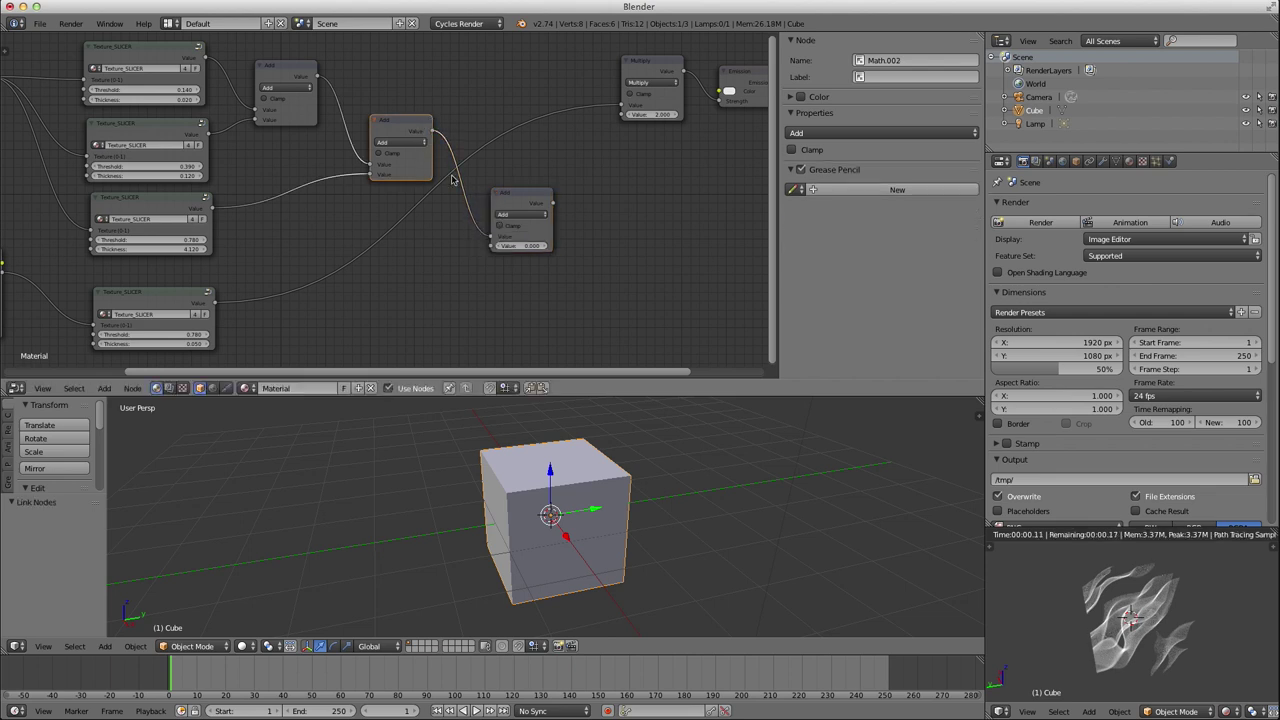
drag(214, 304, 495, 247)
ctrl+drag(540, 91, 551, 123)
ctrl+right_drag(550, 123, 552, 128)
drag(539, 199, 622, 114)
Move the fourth Texture_SLICER node slightly up and closer to the Wave Texture node.
mouse_move(1185, 617)
middle_down()
mouse_move(1029, 615)
mouse_move(1196, 630)
middle_up()
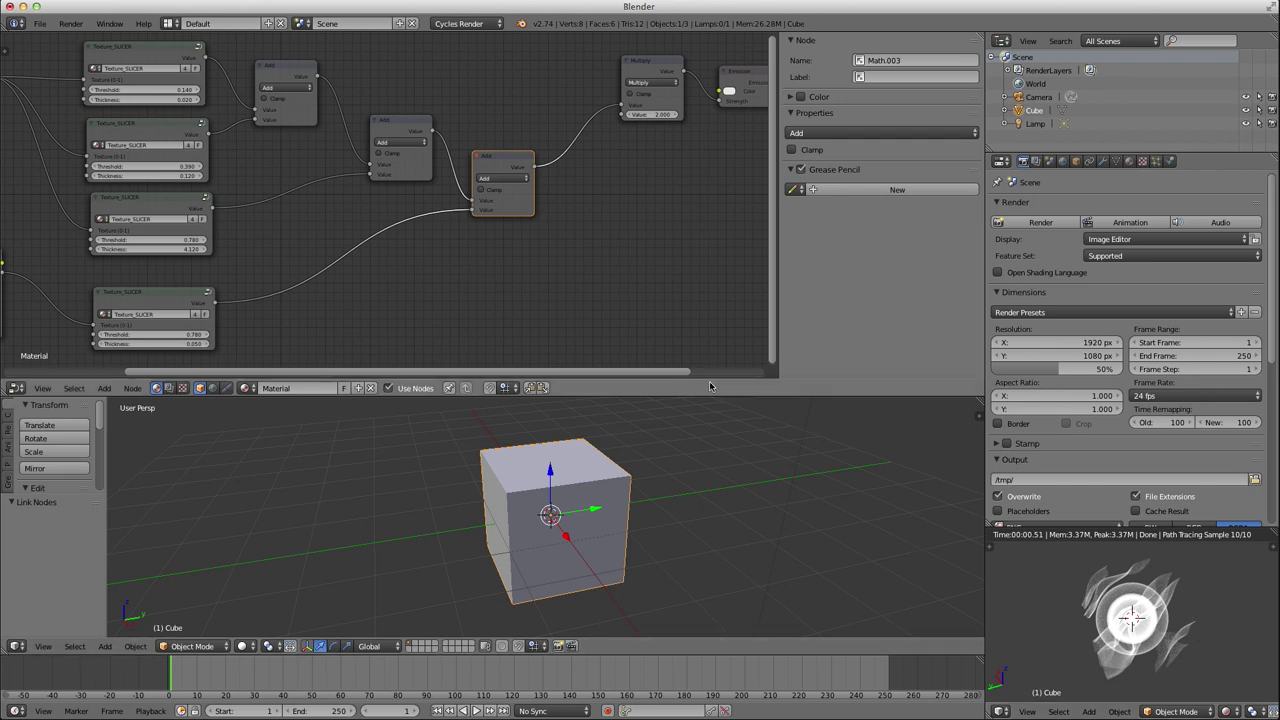
scroll(560, 314, down, 1)
middle_drag(427, 266, 569, 271)
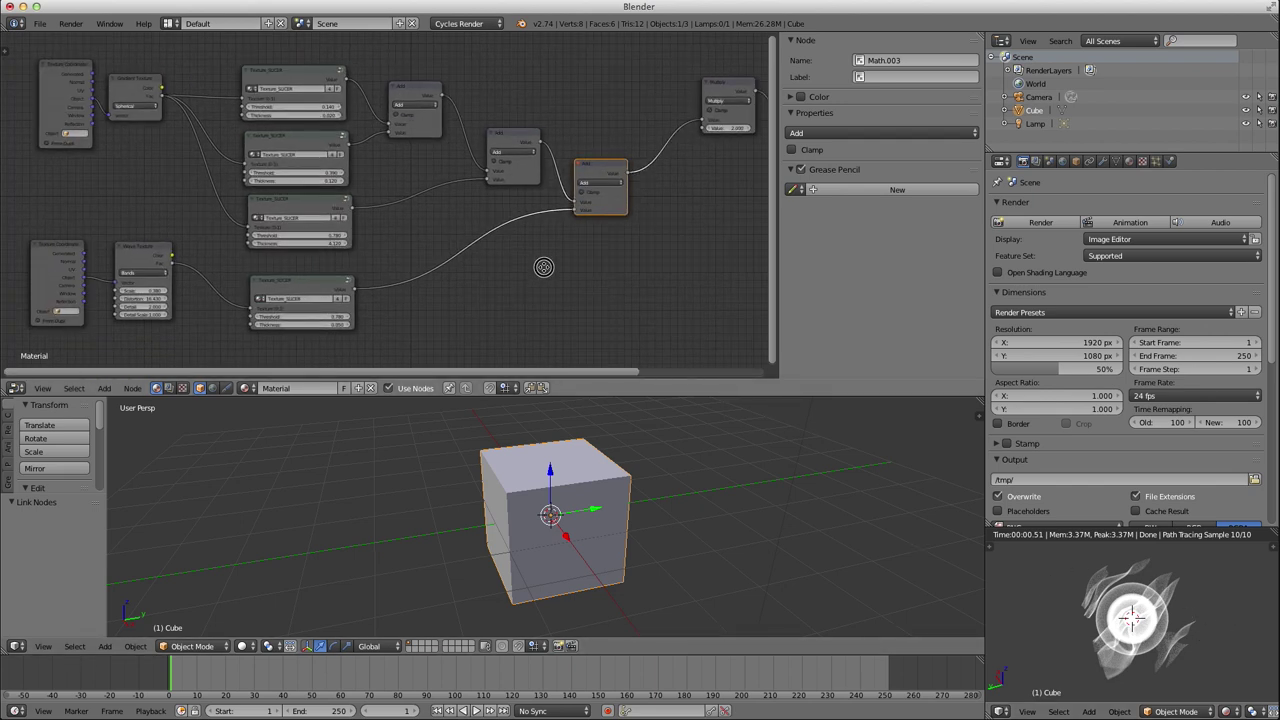
drag(300, 287, 293, 277)
Move the Emission and Material Output nodes higher and increase the Multiply node's value.
middle_drag(707, 234, 437, 258)
scroll(437, 258, up, 2)
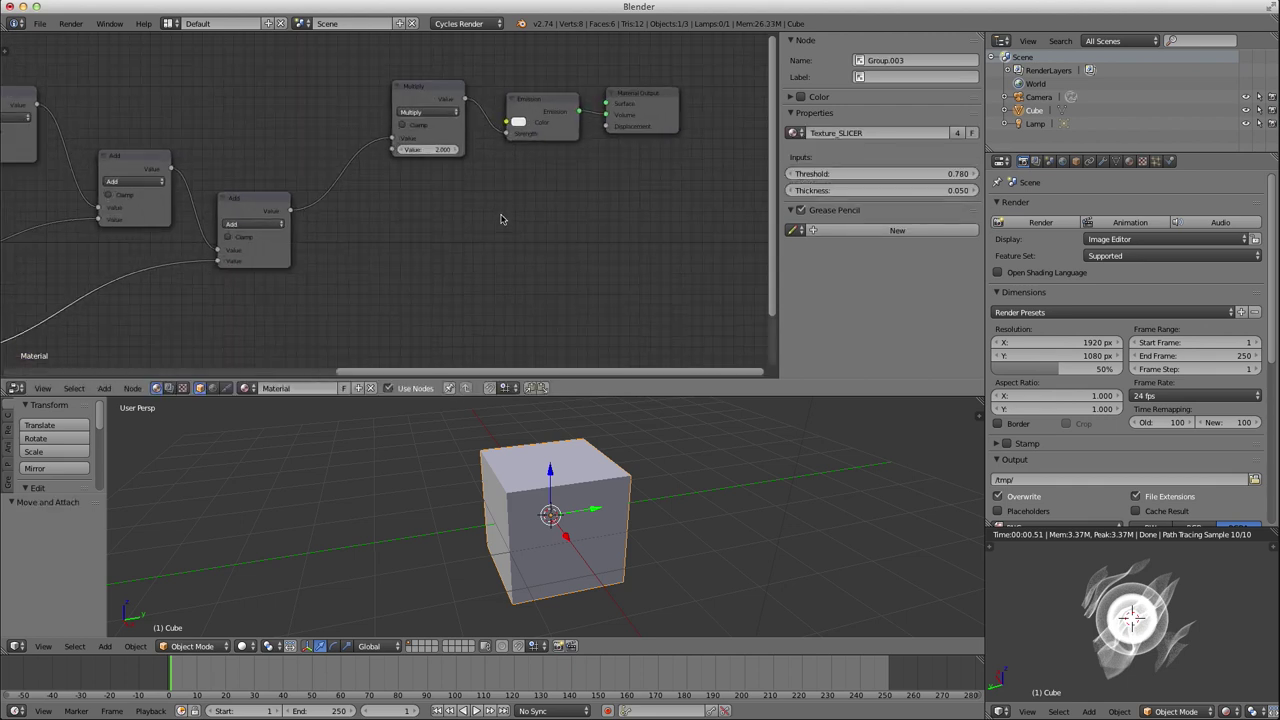
drag(532, 117, 545, 73)
drag(633, 96, 654, 66)
mouse_move(420, 152)
mouse_down()
mouse_move(660, 152)
mouse_move(431, 152)
mouse_up()
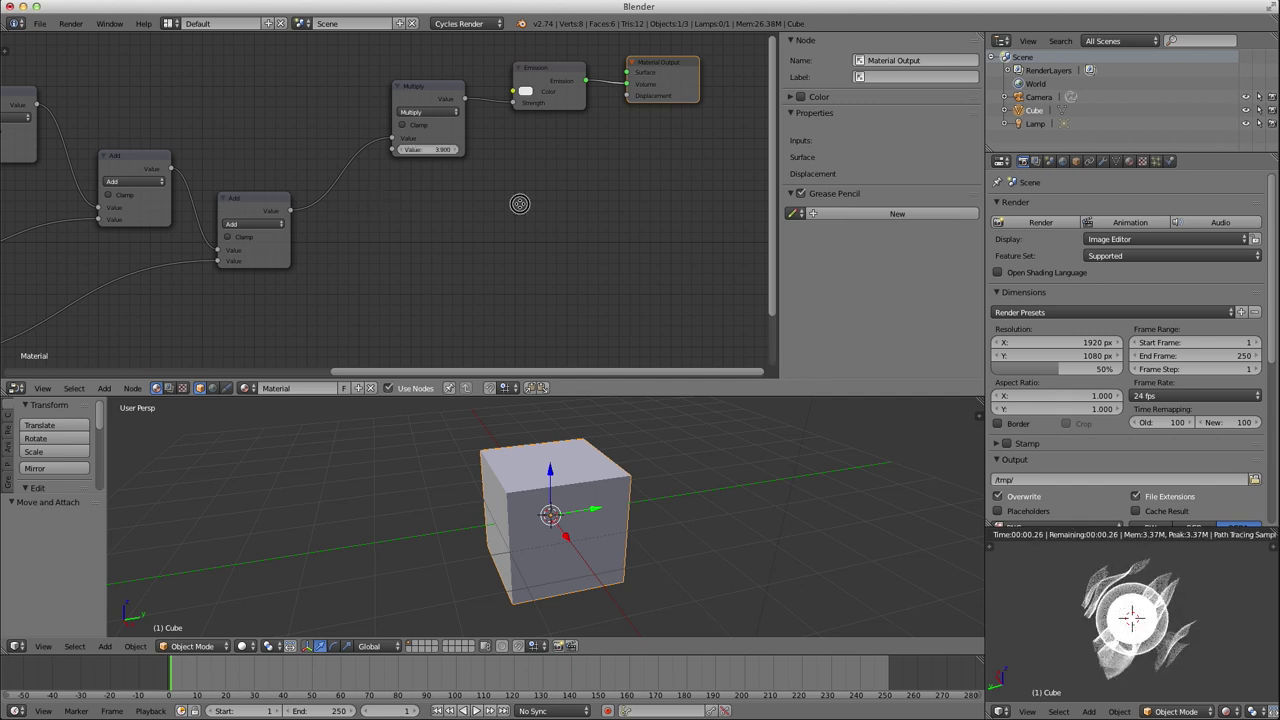
Move the last two Add nodes slightly farther away from the Multiply node.
scroll(522, 235, down, 3)
drag(335, 174, 319, 171)
drag(422, 199, 406, 203)
Review the Texture Coordinate, Gradient Texture and Wave Texture nodes and how they feed the four Texture_SLICER groups.
middle_drag(345, 257, 499, 253)
scroll(545, 232, down, 3)
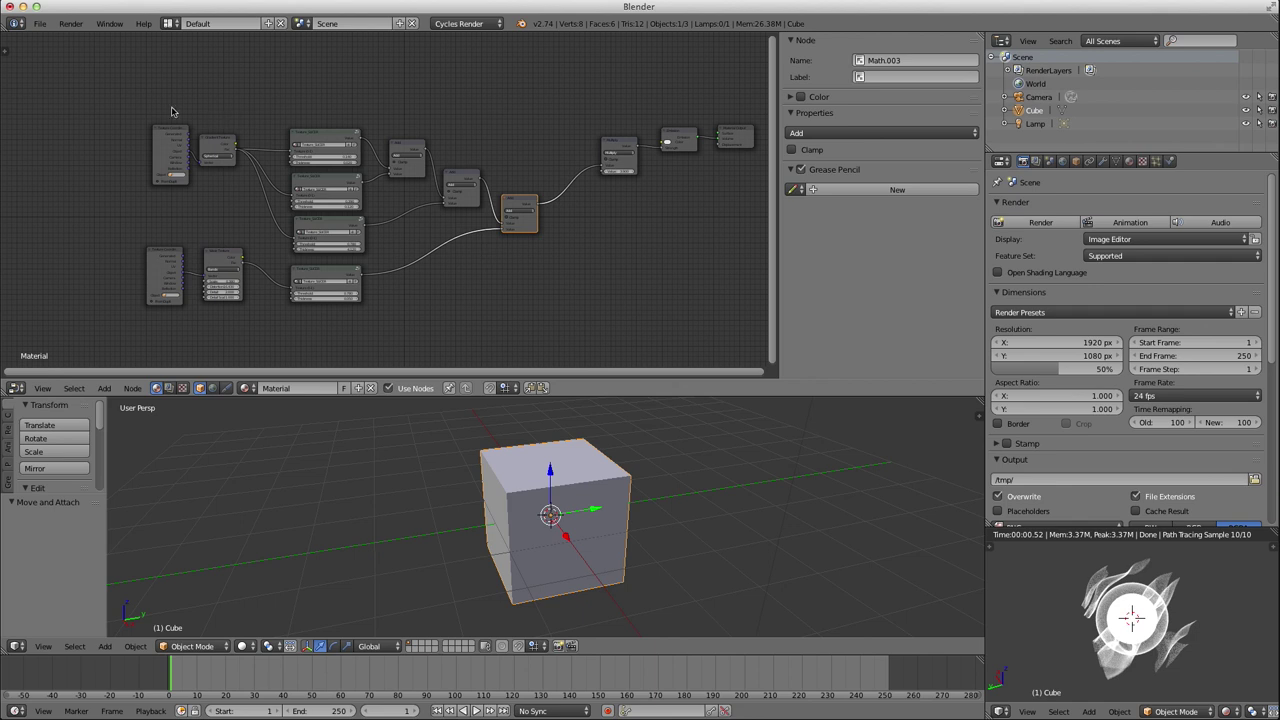
scroll(222, 204, up, 4)
middle_drag(202, 205, 366, 248)
scroll(366, 249, up, 1)
scroll(366, 249, up, 1)
click(200, 159)
shift+click(293, 150)
middle_drag(348, 271, 313, 188)
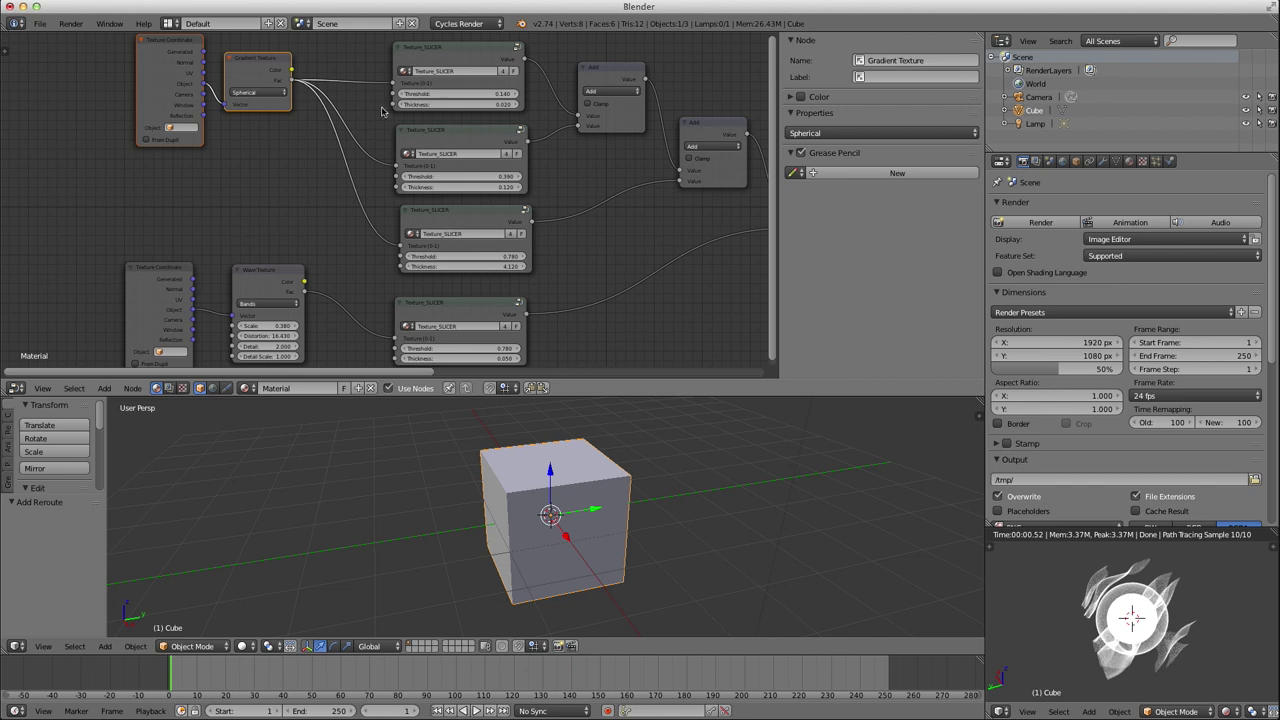
click(453, 136)
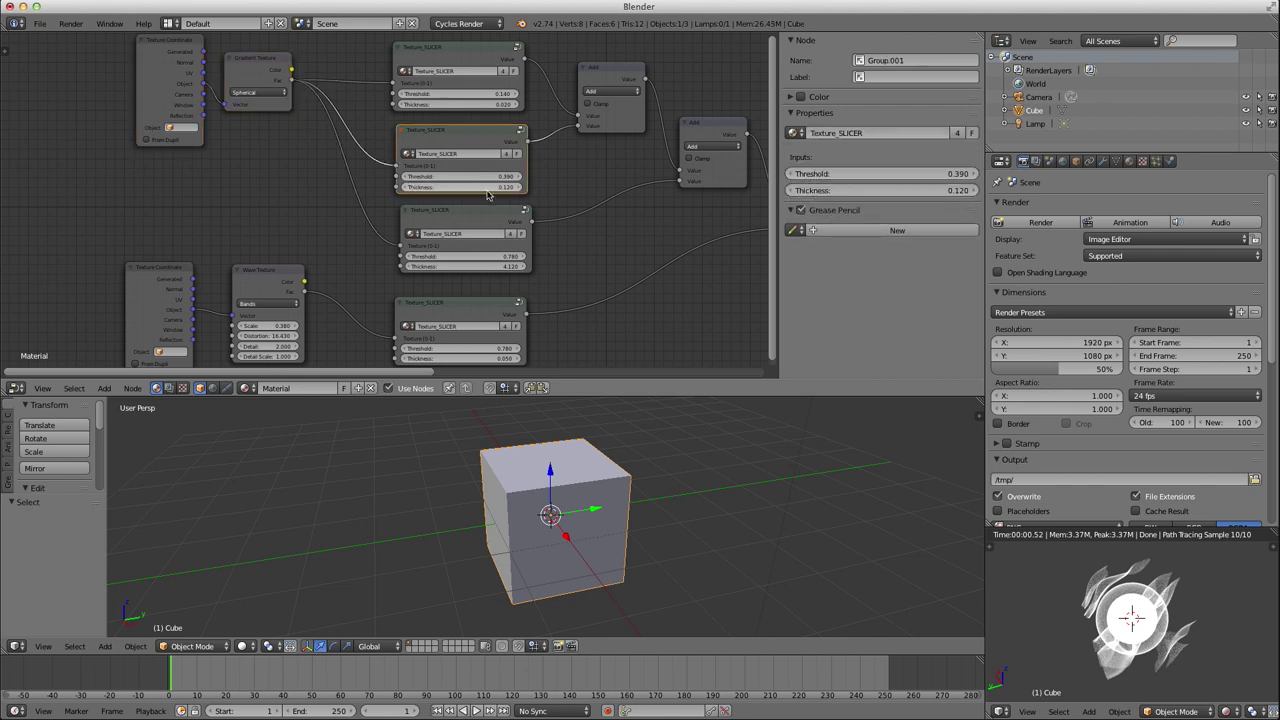
middle_drag(383, 248, 453, 108)
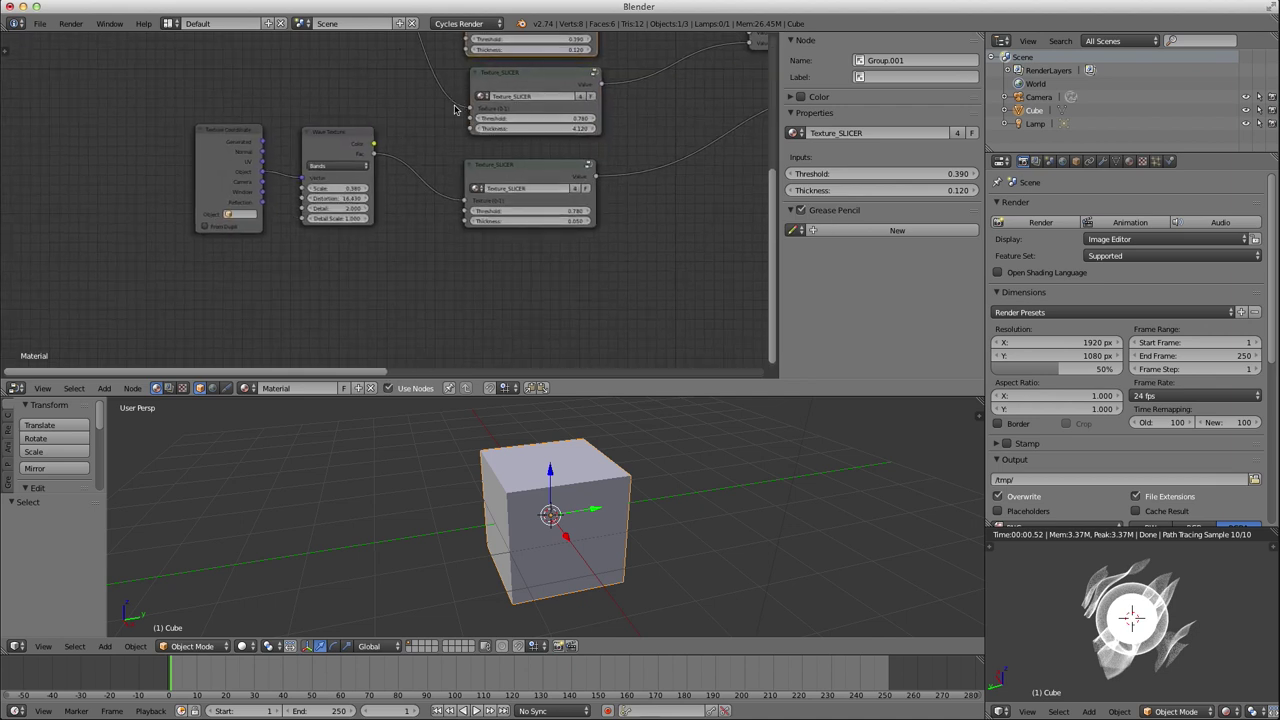
scroll(449, 214, up, 2)
middle_drag(420, 183, 433, 218)
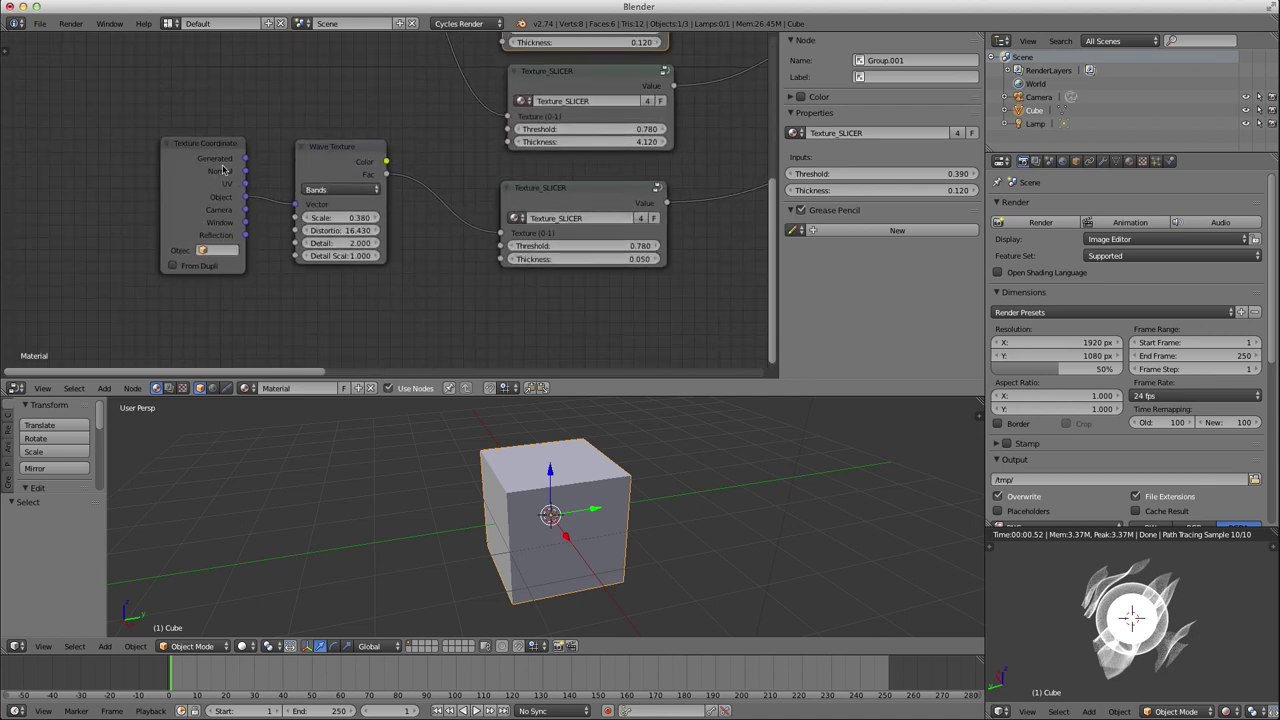
click(203, 160)
shift+click(348, 154)
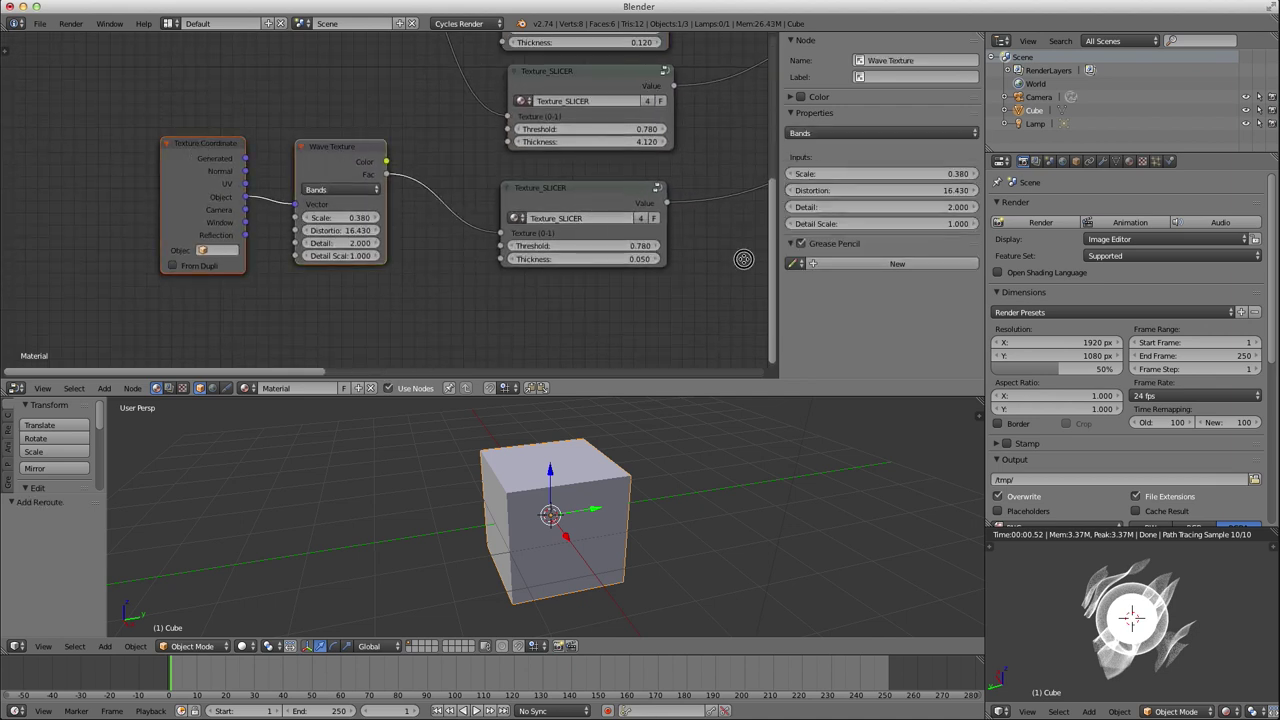
middle_drag(657, 231, 505, 270)
Look inside the fourth Texture_SLICER group at its Greater Than, Add and Subtract nodes, and return to the main material tree.
click(505, 270)
key(Tab)
scroll(509, 277, down, 2)
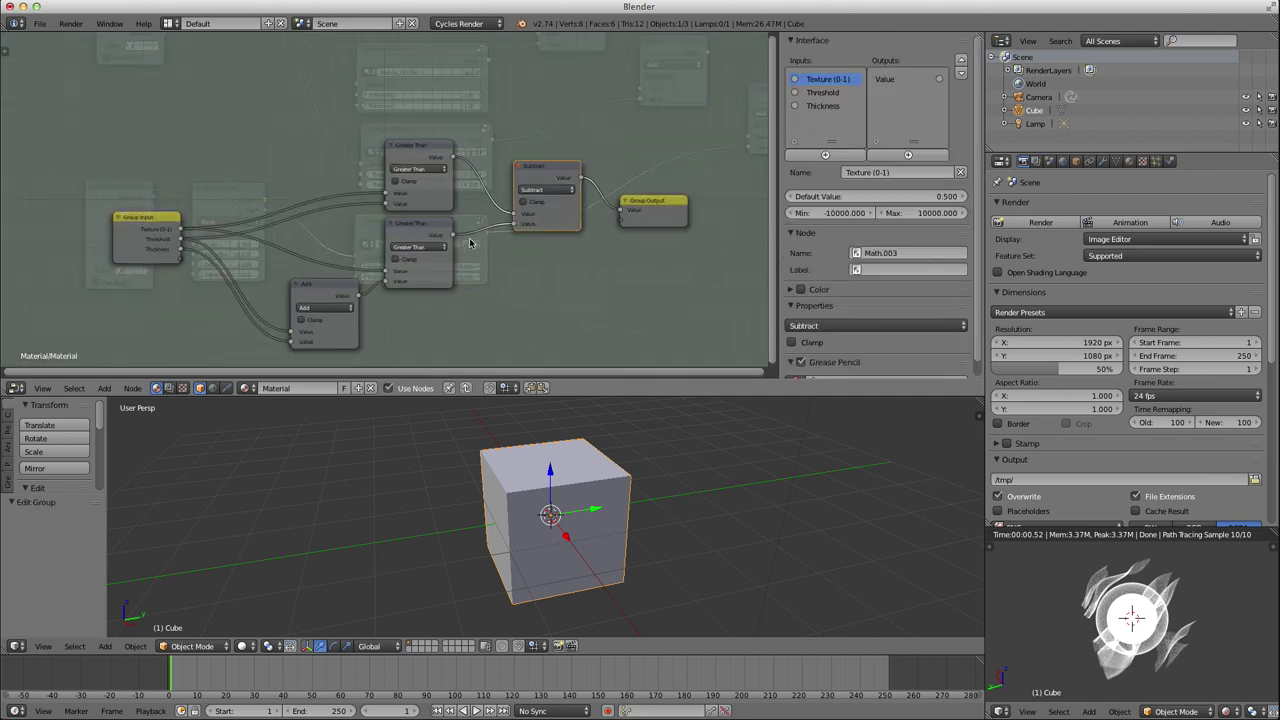
middle_drag(510, 277, 499, 263)
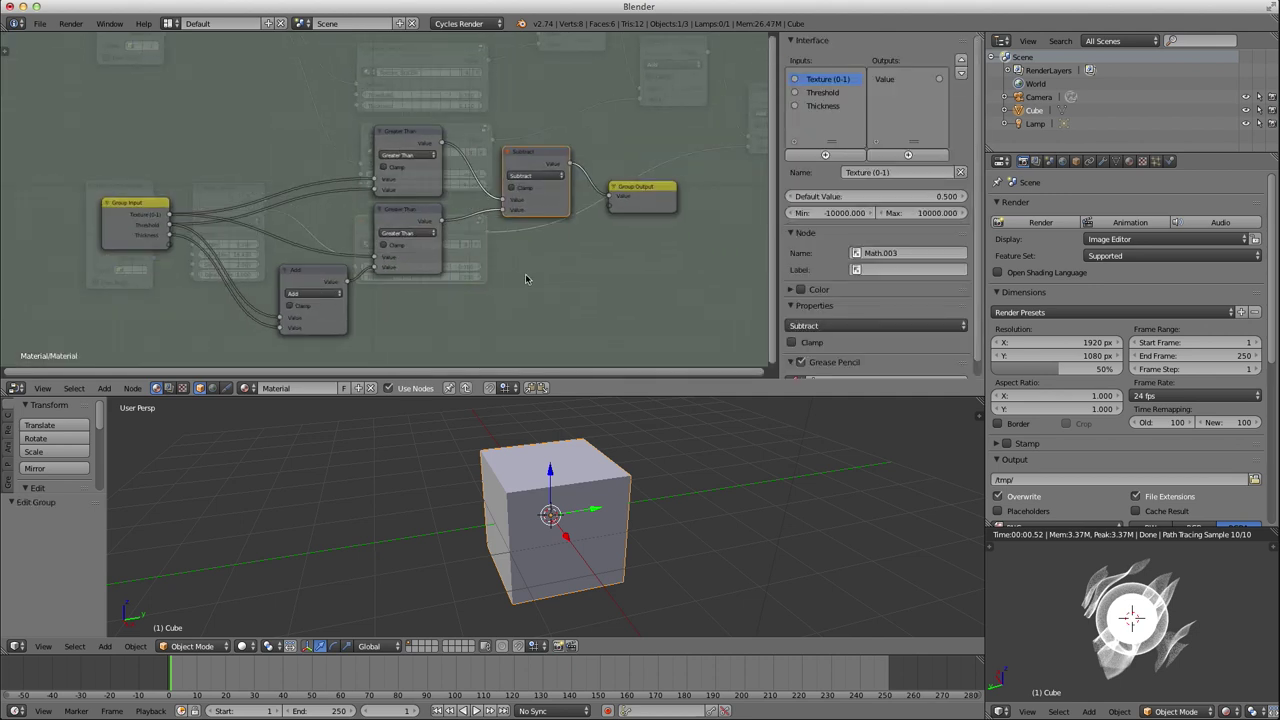
key(Tab)
middle_drag(534, 246, 455, 301)
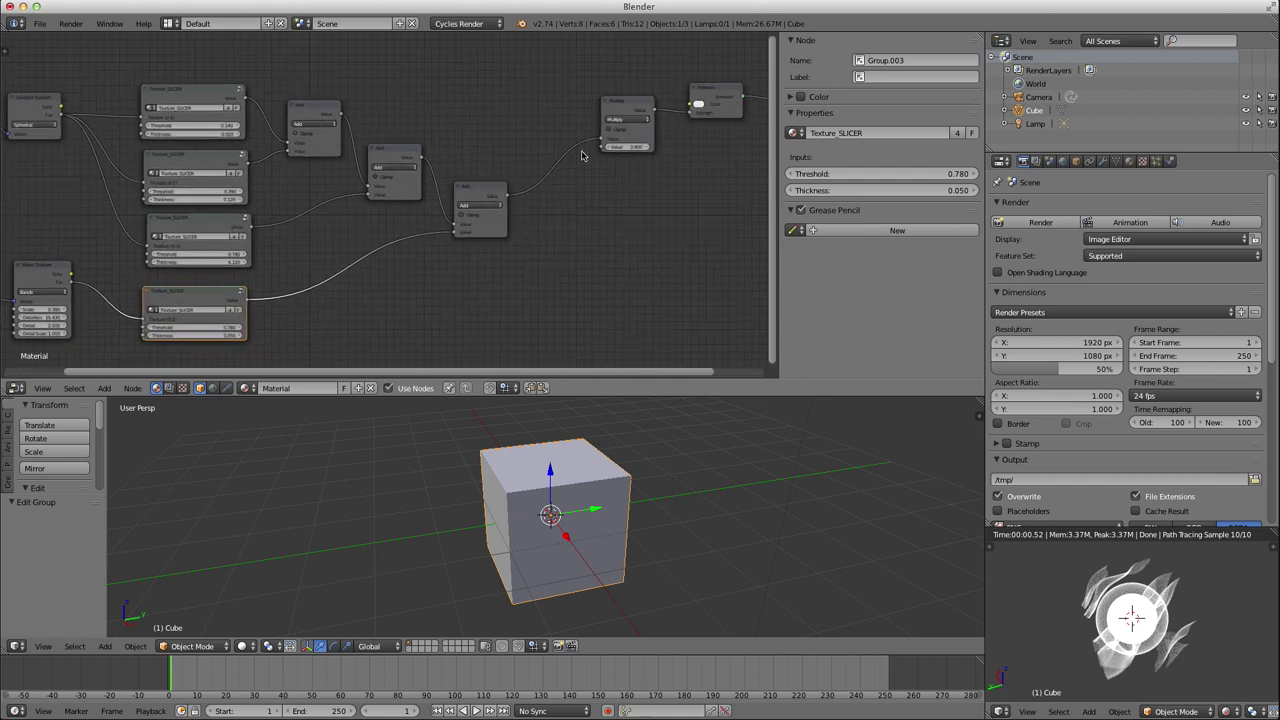
Set the thickness of the second Texture_SLICER node to 0.040 and check the effect in the rendered preview.
middle_drag(345, 257, 504, 249)
right_click(308, 212)
scroll(397, 263, up, 4)
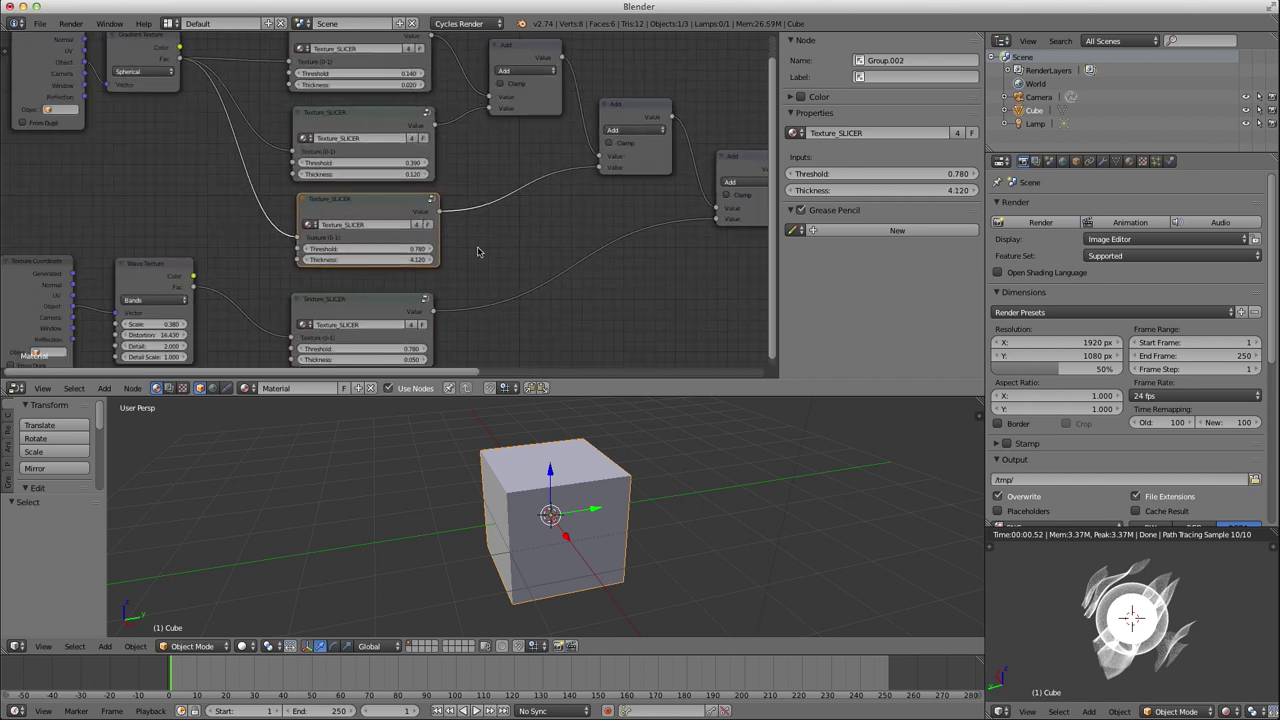
drag(374, 175, 360, 175)
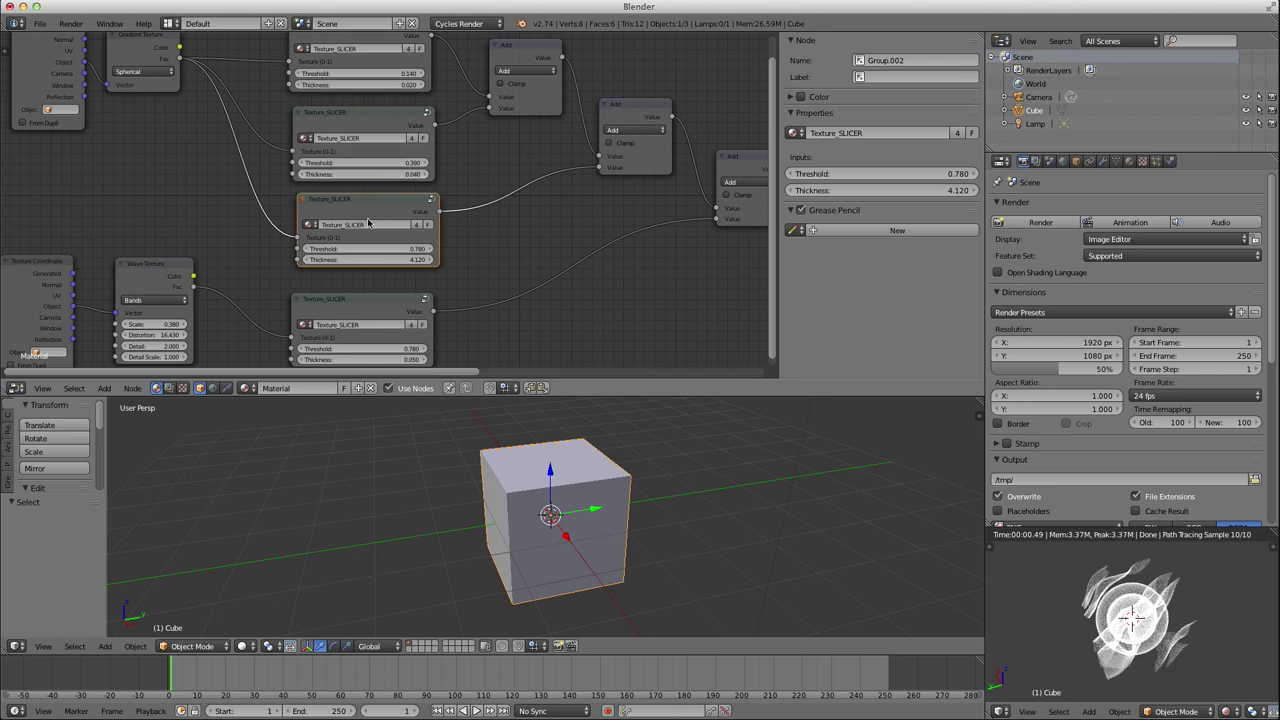
mouse_move(1143, 642)
middle_down()
mouse_move(1160, 652)
mouse_move(1132, 628)
middle_up()
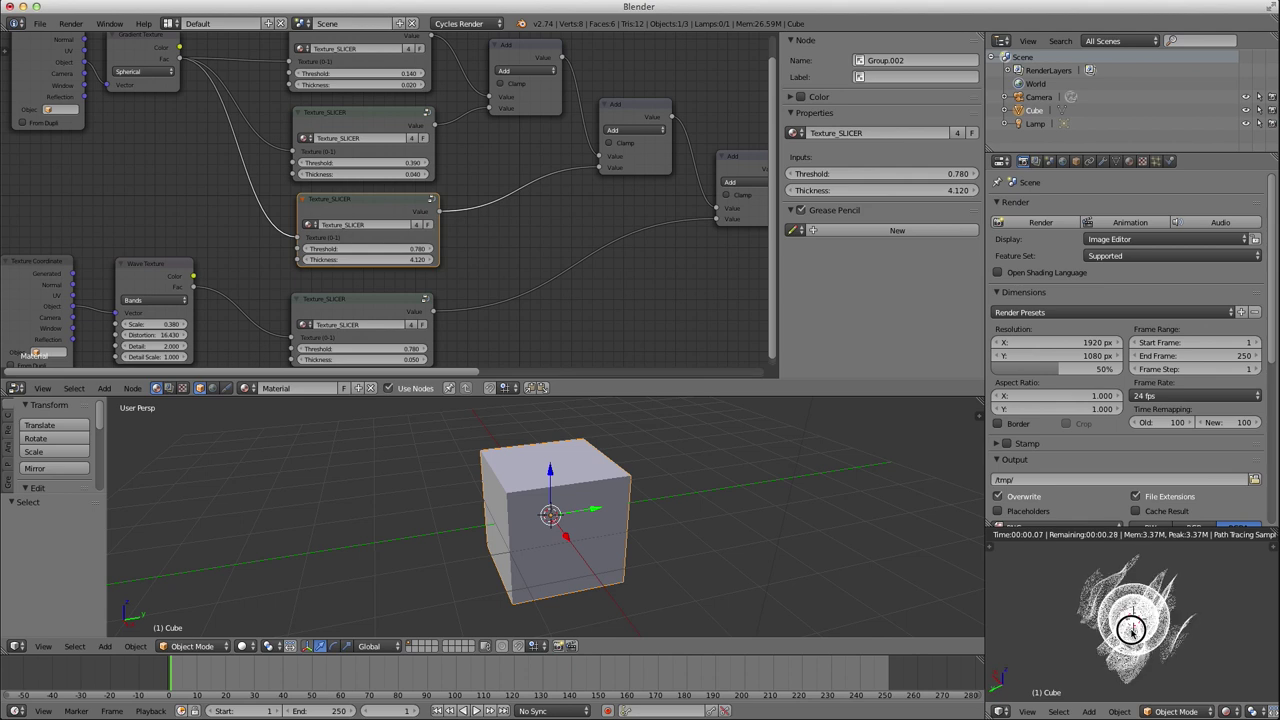
Set the Wave Texture's scale to 0.340 and view the rendered volume from another angle.
middle_drag(160, 296, 351, 236)
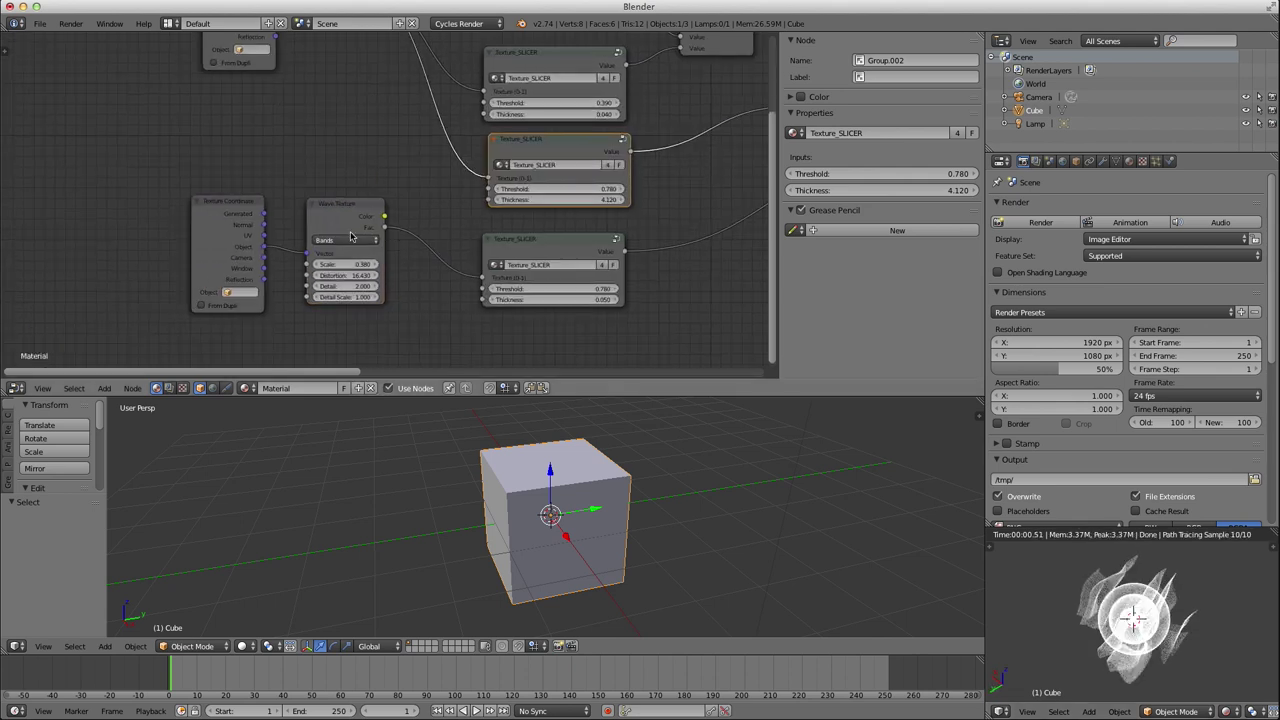
mouse_move(353, 266)
mouse_down()
mouse_move(373, 266)
mouse_move(332, 266)
mouse_move(351, 266)
mouse_up()
middle_drag(1151, 618, 1106, 604)
Make room beside the gradient's Texture Coordinate node and insert a Mapping node between it and the Gradient Texture.
middle_drag(335, 144, 397, 194)
scroll(335, 205, down, 3)
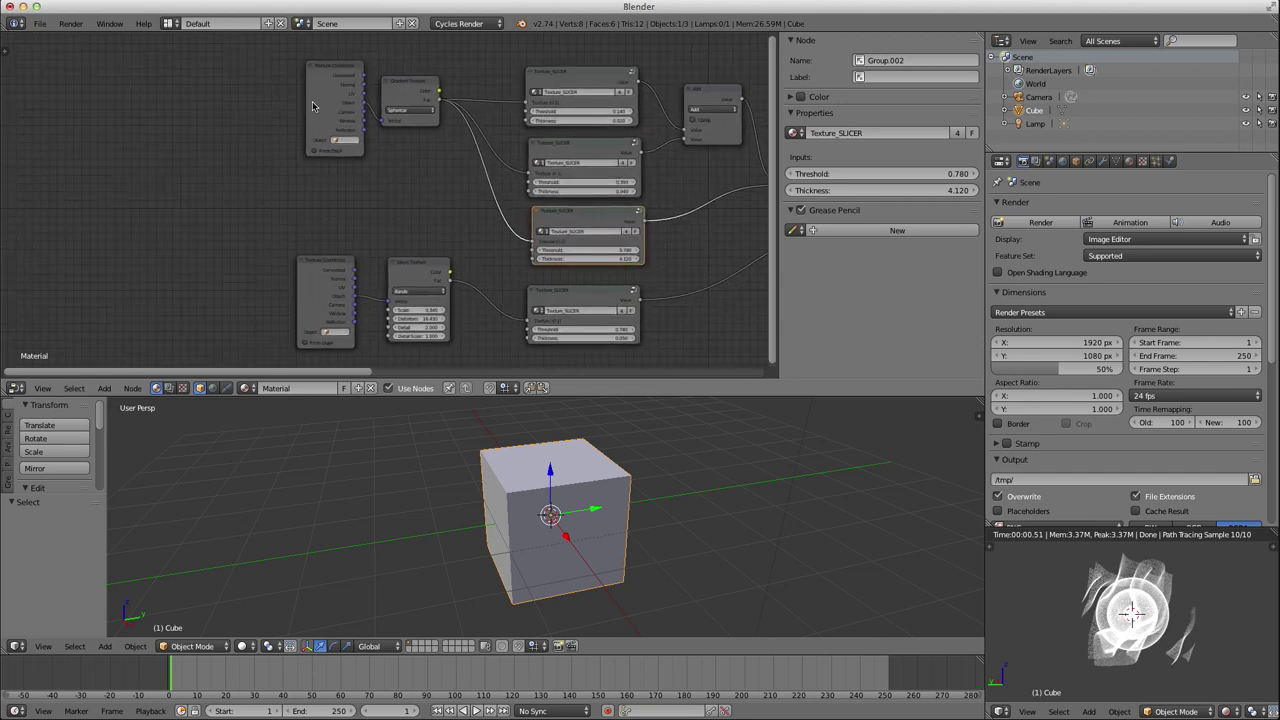
drag(312, 95, 147, 95)
key(shift+a)
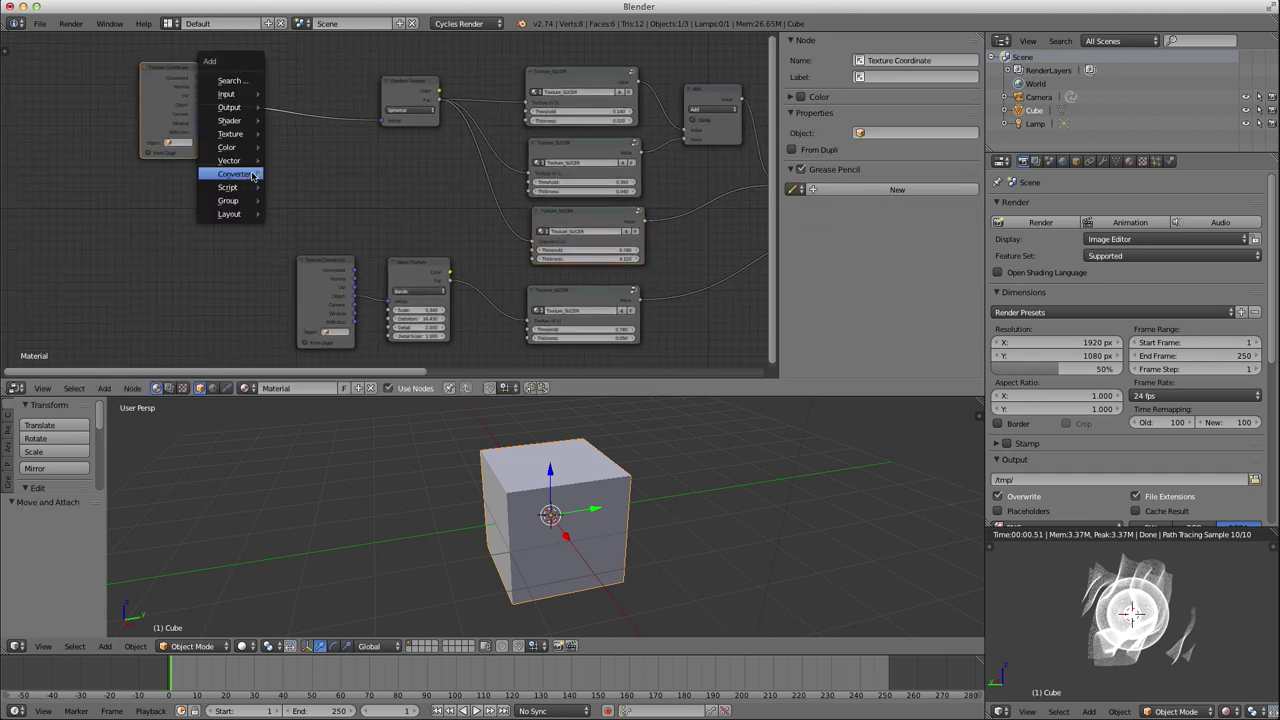
mouse_move(245, 161)
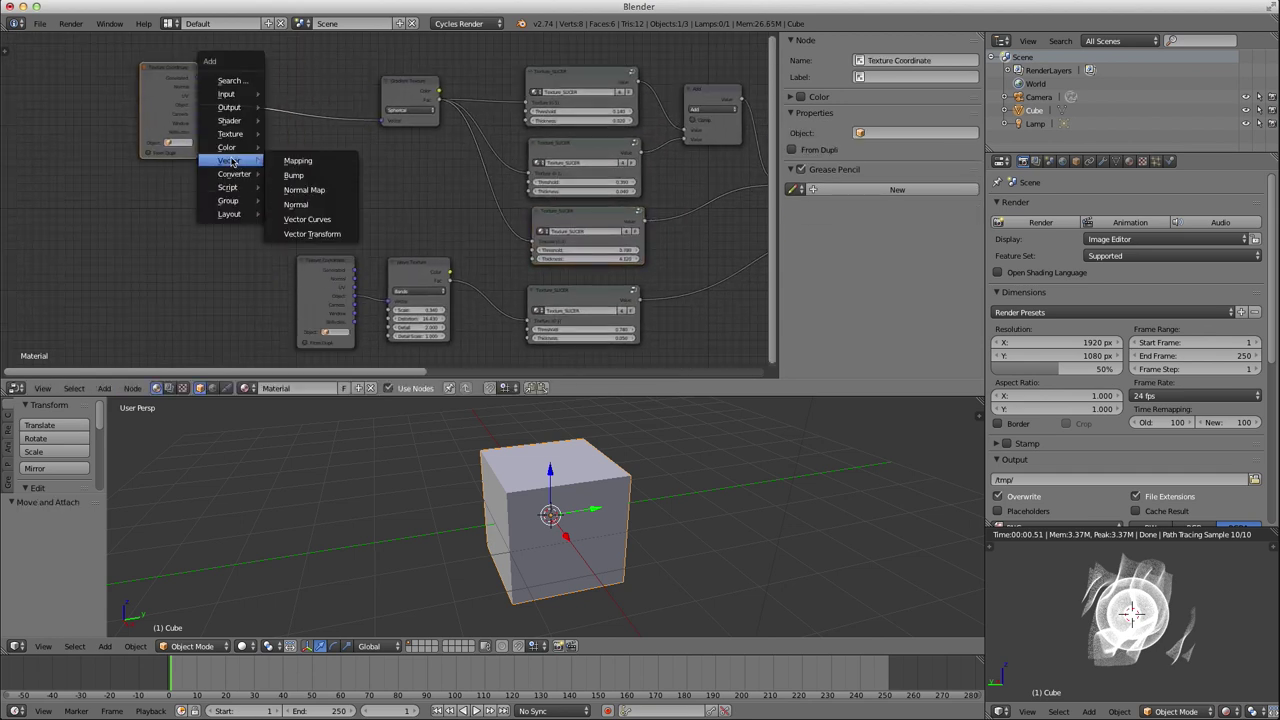
click(295, 161)
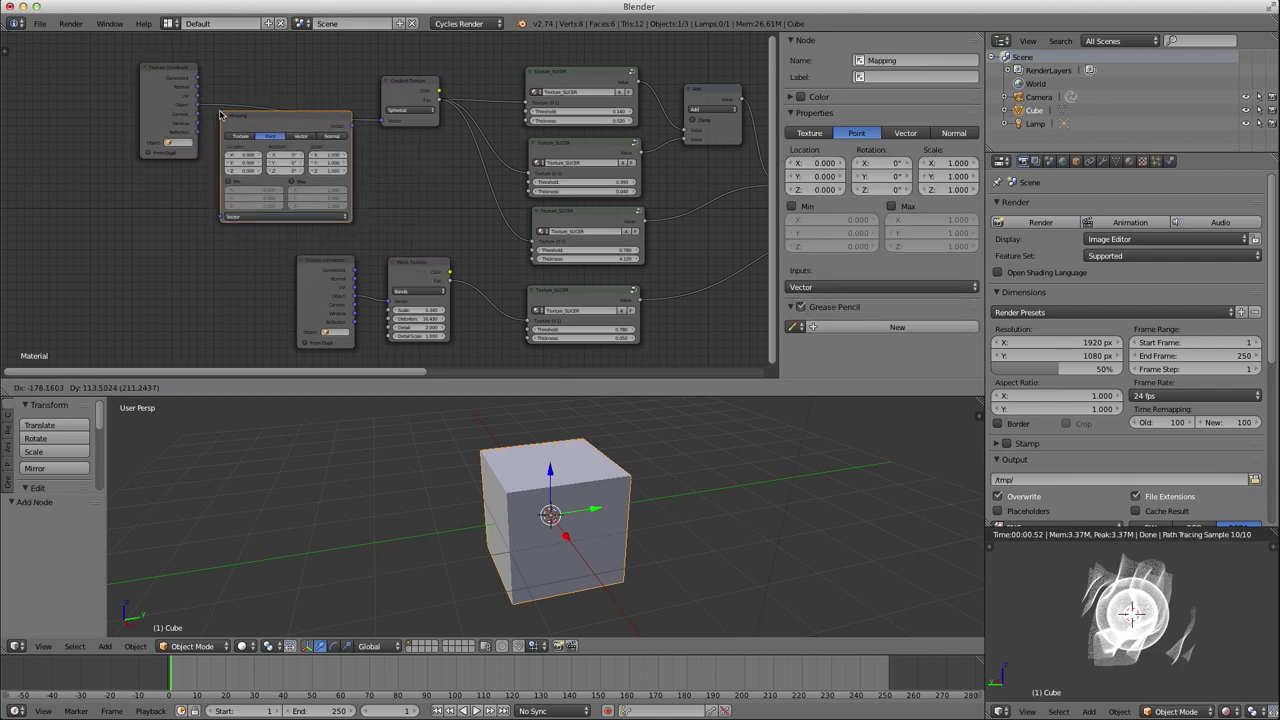
click(268, 150)
Set the Mapping node's type to Texture and move the node slightly up.
scroll(268, 150, up, 3)
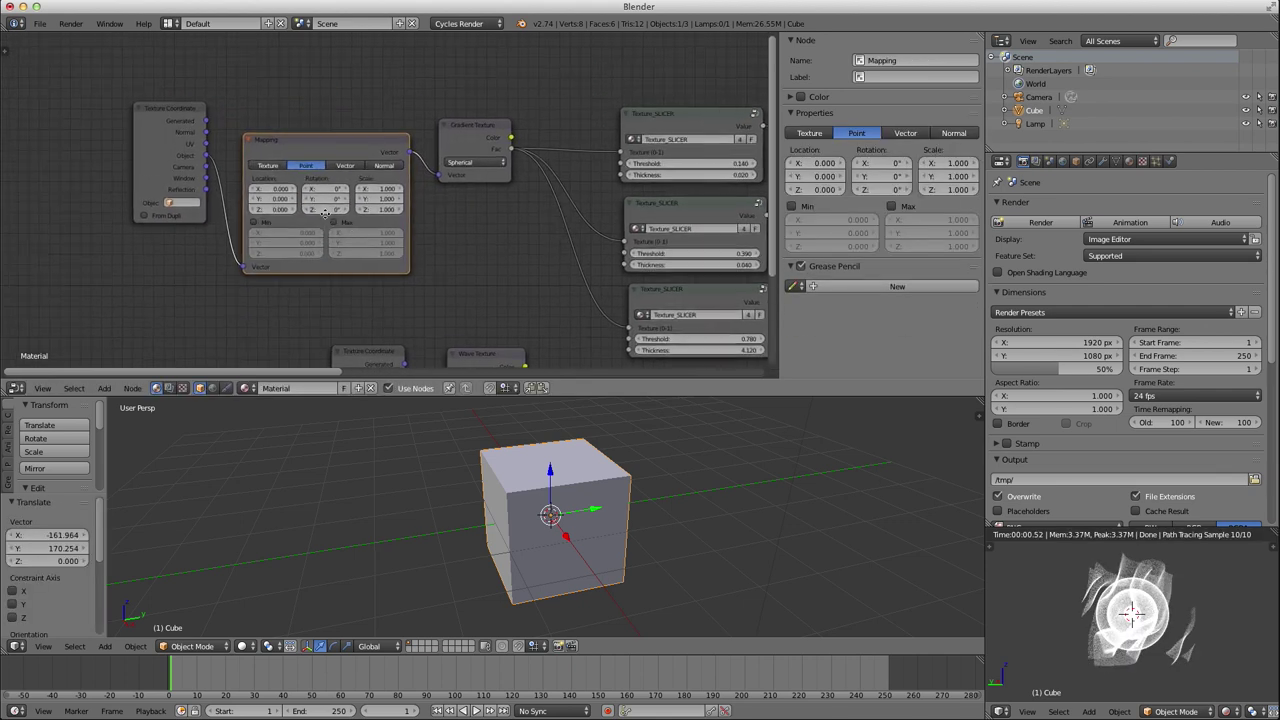
click(252, 161)
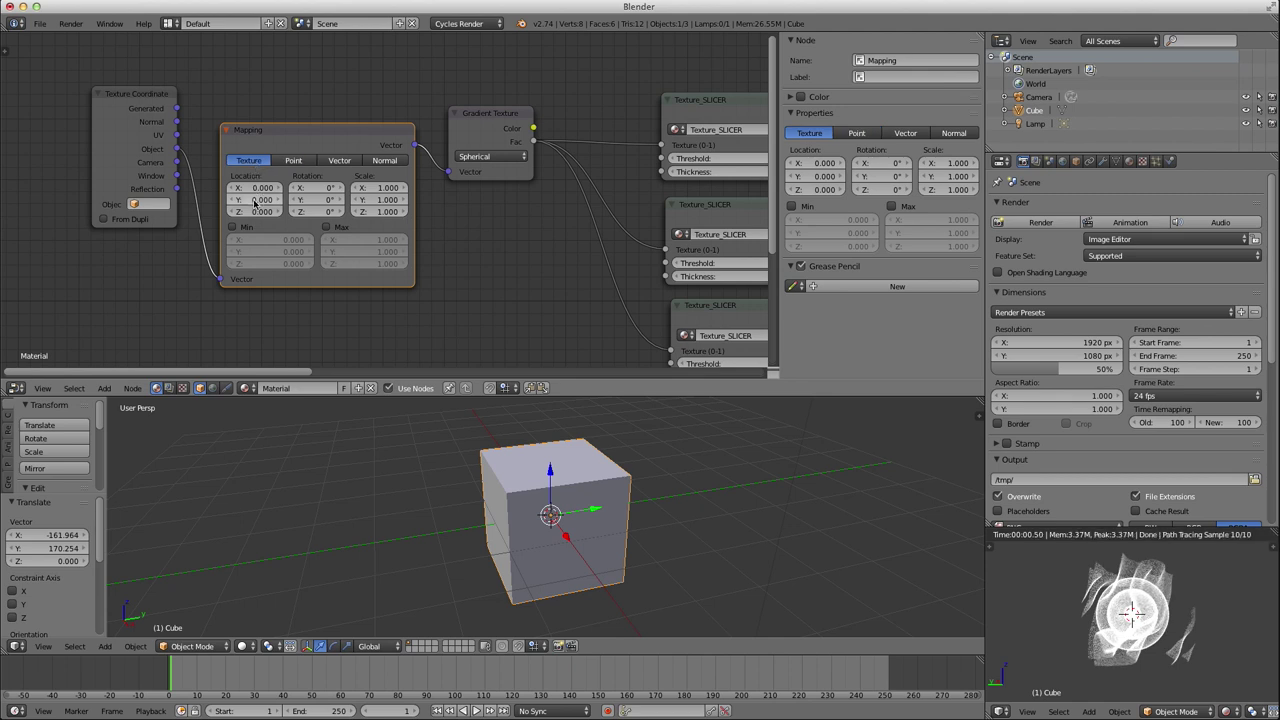
drag(287, 142, 281, 112)
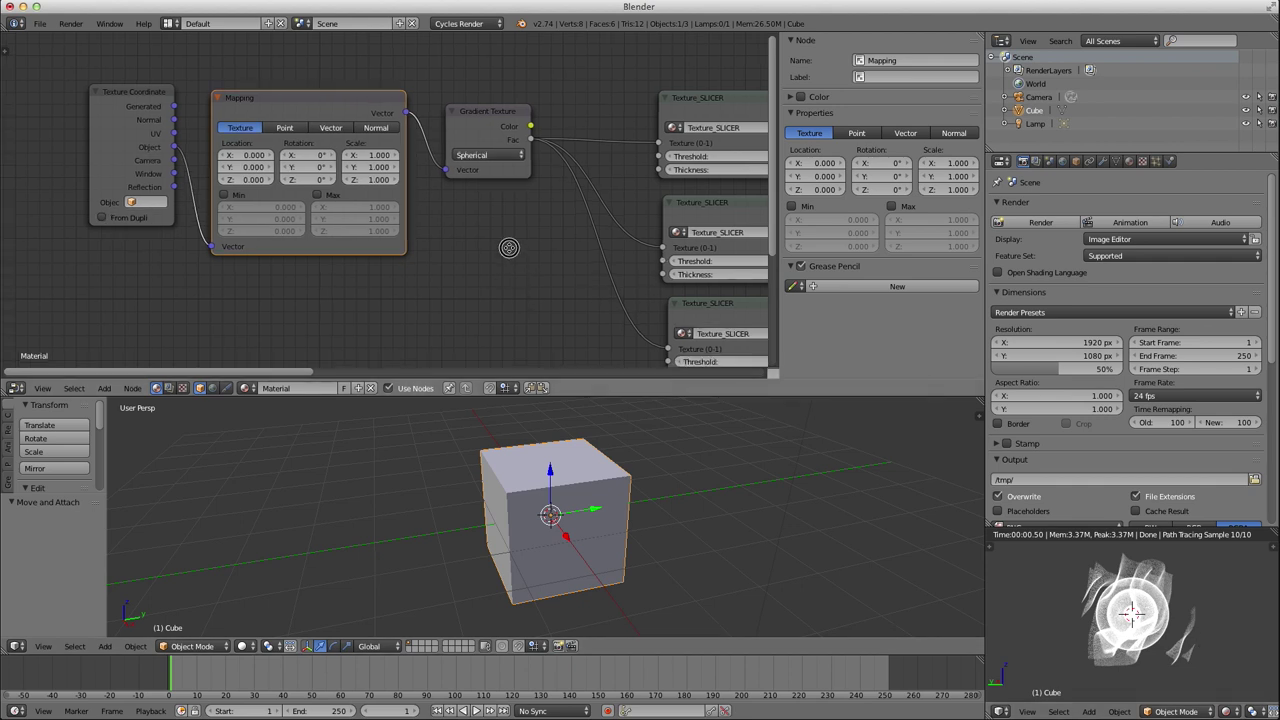
Set the Mapping node's Z location to 0.130 to shift the spherical gradient.
middle_drag(508, 277, 512, 130)
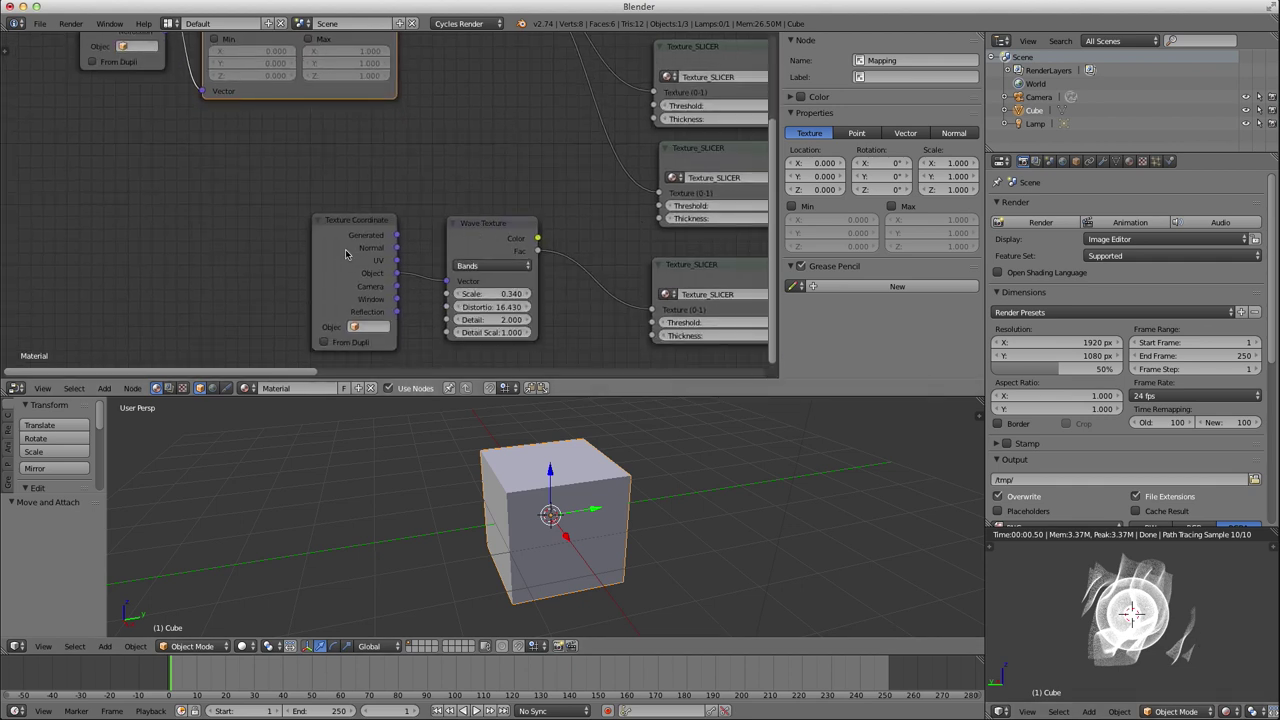
middle_drag(417, 143, 457, 286)
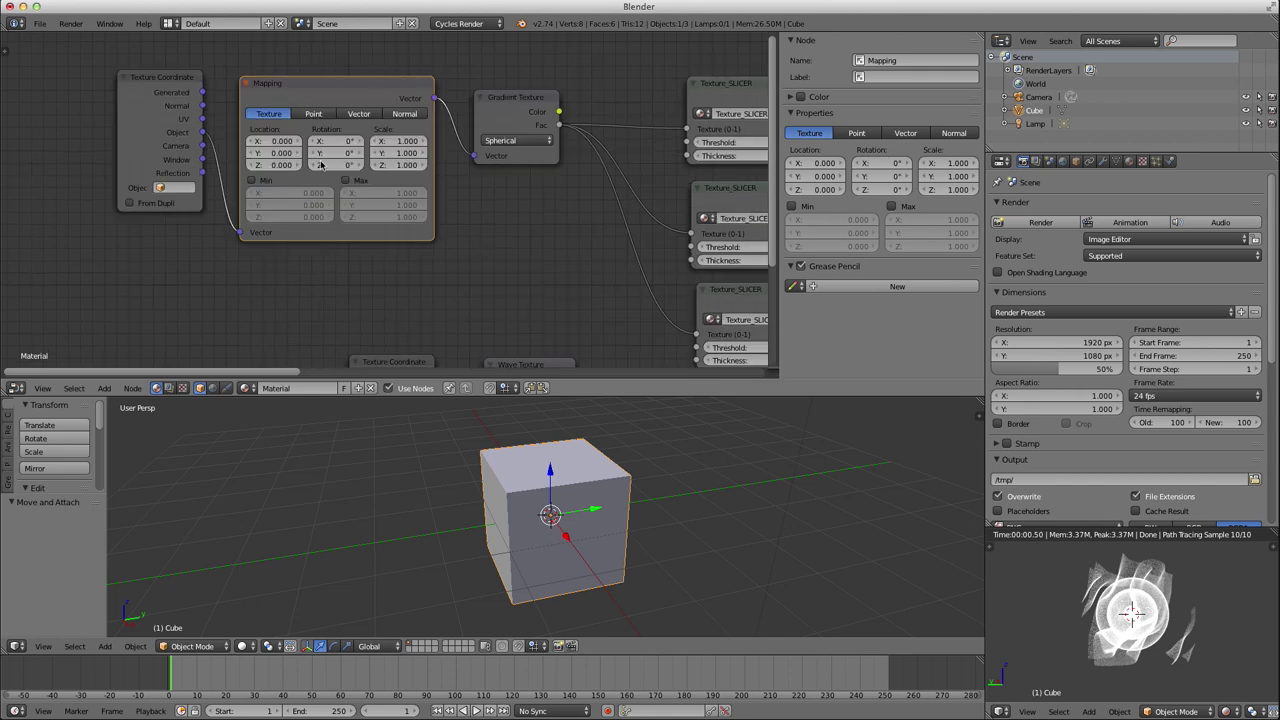
mouse_move(272, 167)
mouse_down()
mouse_move(370, 167)
mouse_move(286, 167)
mouse_up()
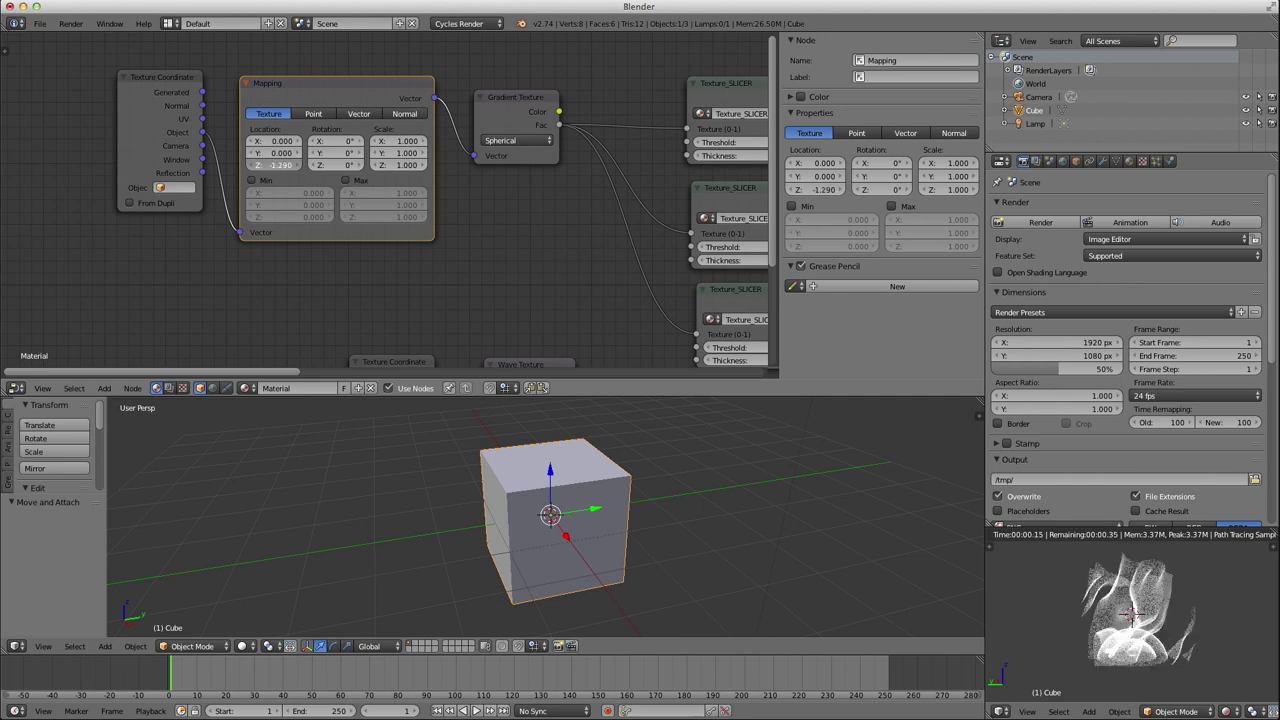
drag(286, 167, 296, 167)
Set the Mapping node's X, Y and Z scale to 1.400 while checking the rendered preview.
drag(398, 143, 438, 166)
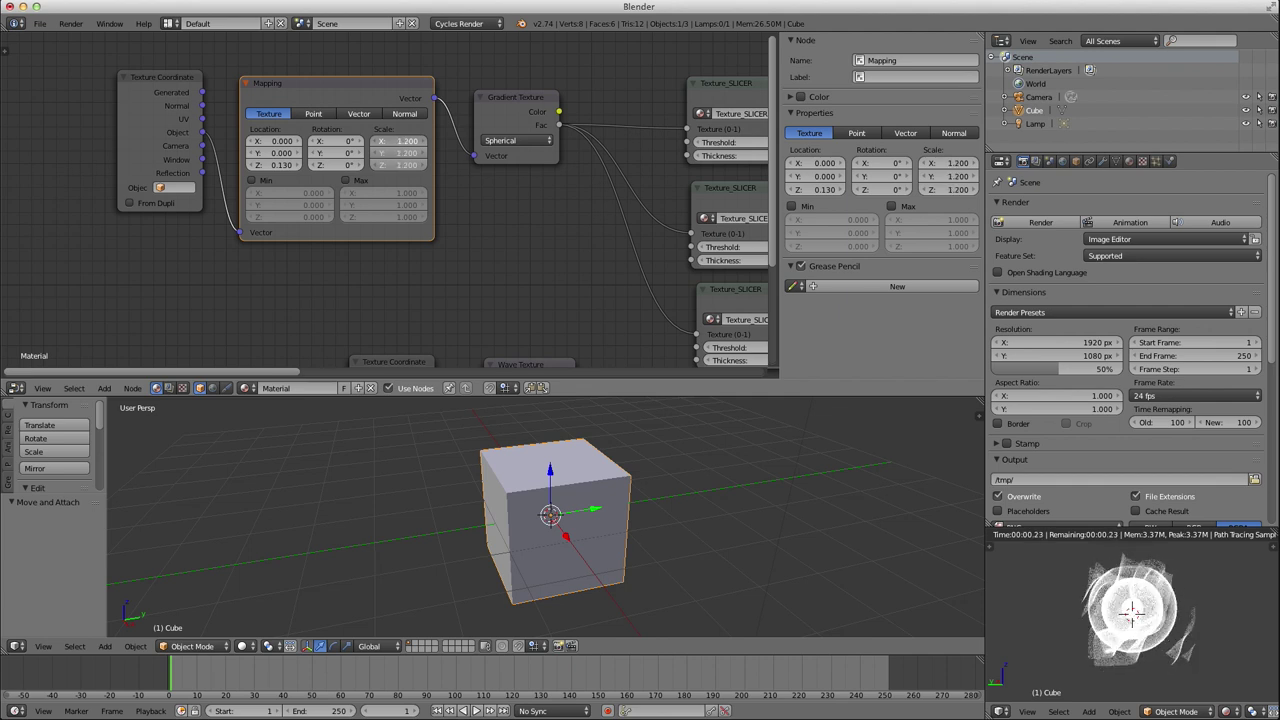
drag(399, 141, 392, 141)
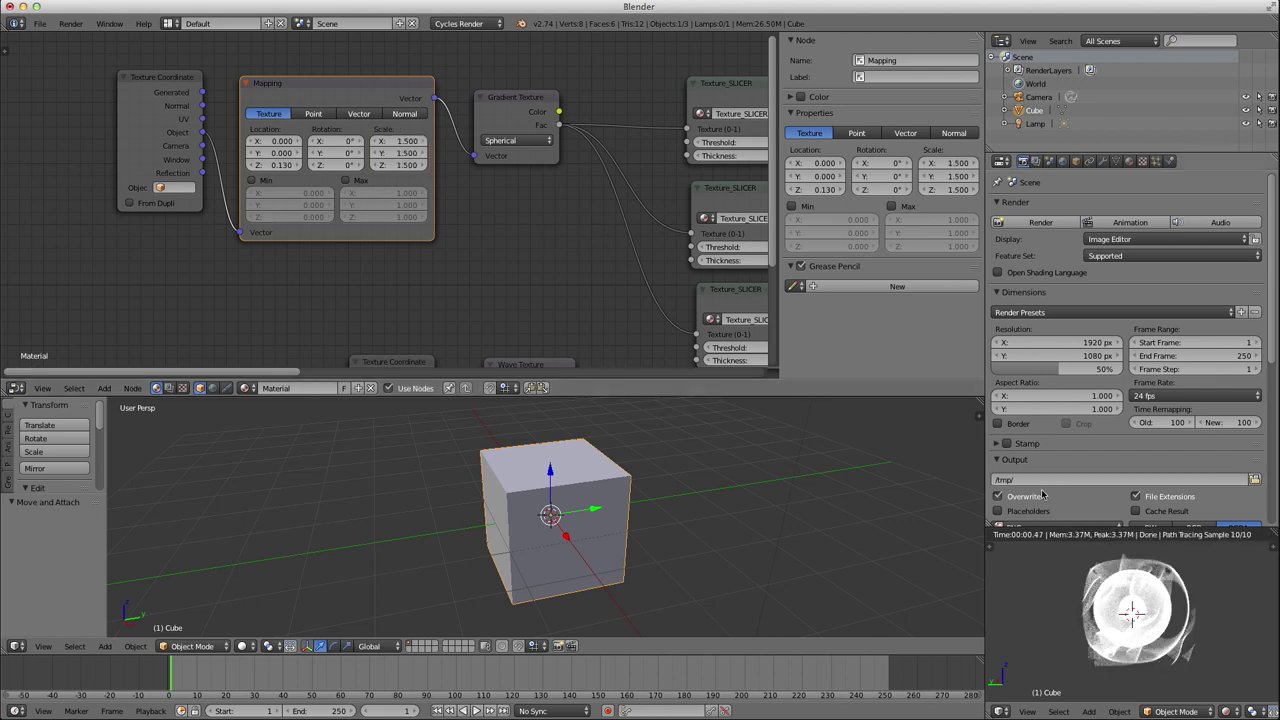
middle_drag(1131, 628, 1144, 642)
mouse_move(399, 142)
mouse_down()
mouse_move(388, 165)
mouse_move(400, 145)
mouse_up()
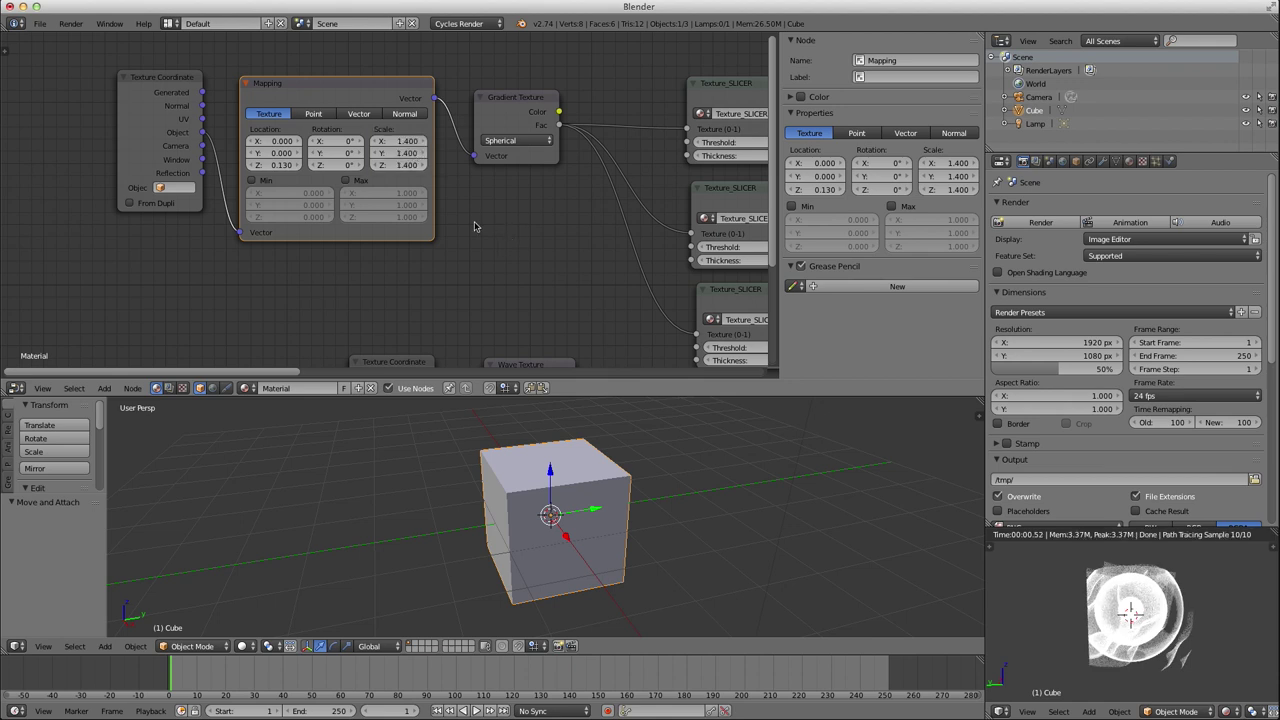
Save the file as TextureSlicer_NODE_GROUP.blend in the VOLUMES_05-CrazyShaders folder.
middle_drag(562, 259, 352, 237)
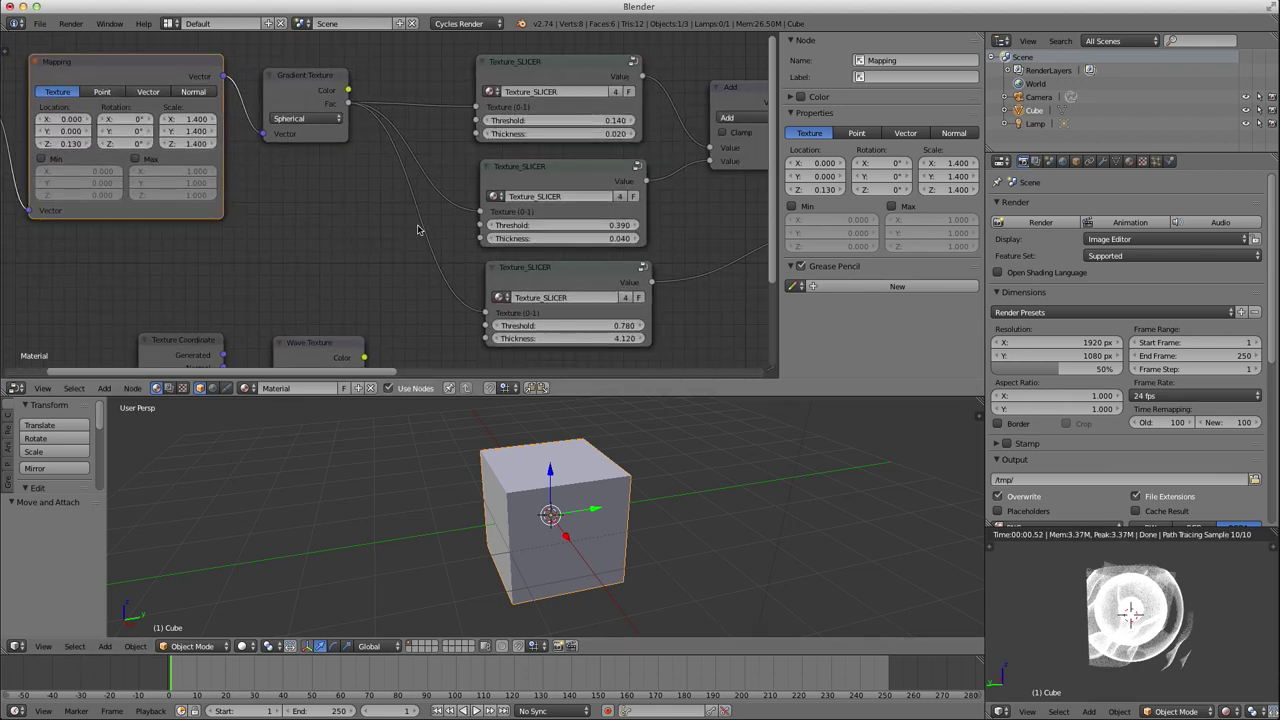
key(shift+F1)
click(225, 74)
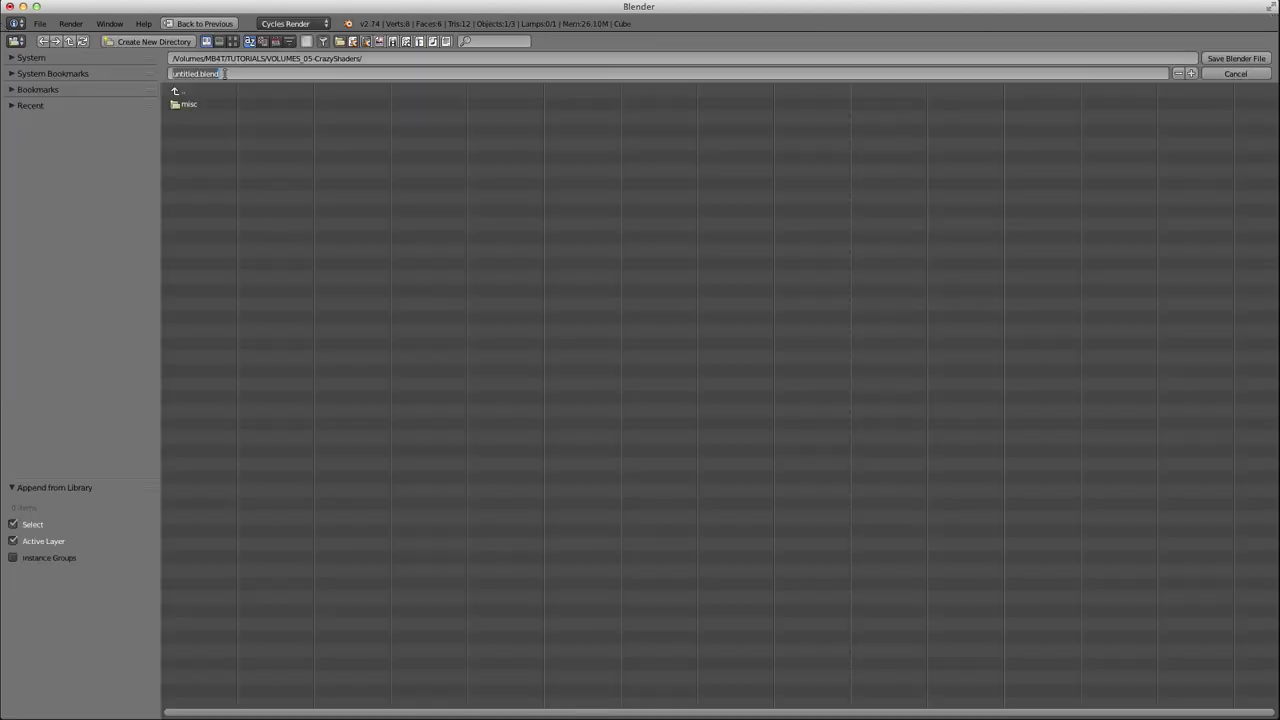
key(BackSpace)
key(Return)
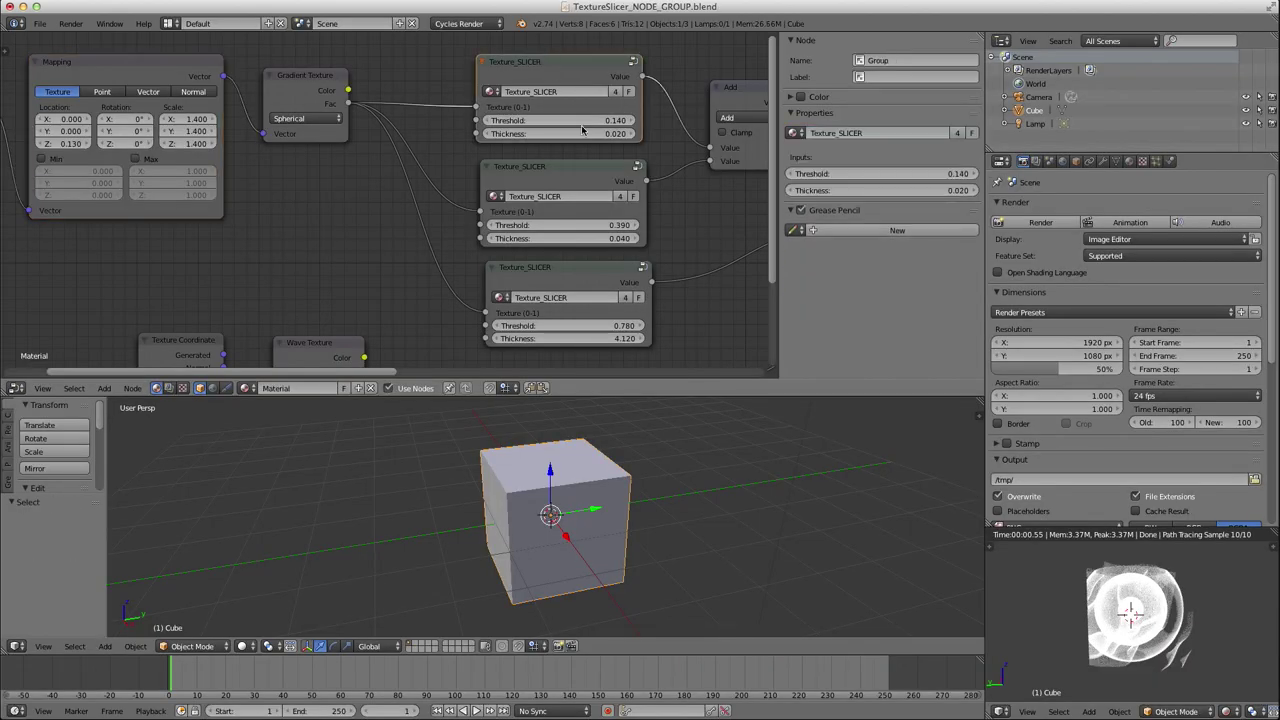
key(ctrl+s)
click(403, 238)
Switch to the Blender window with the smoke scene and append the Texture_SLICER node tree from TextureSlicer_NODE_GROUP.blend.
key(super+Tab)
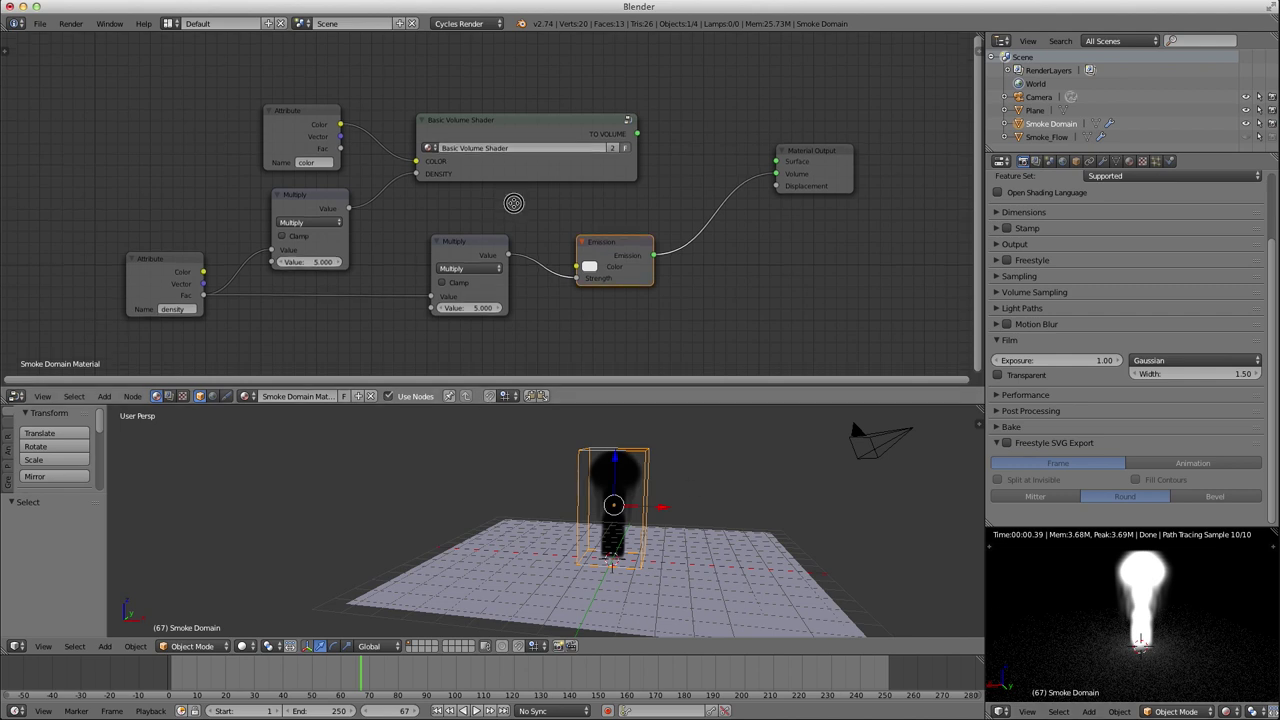
key(shift+F1)
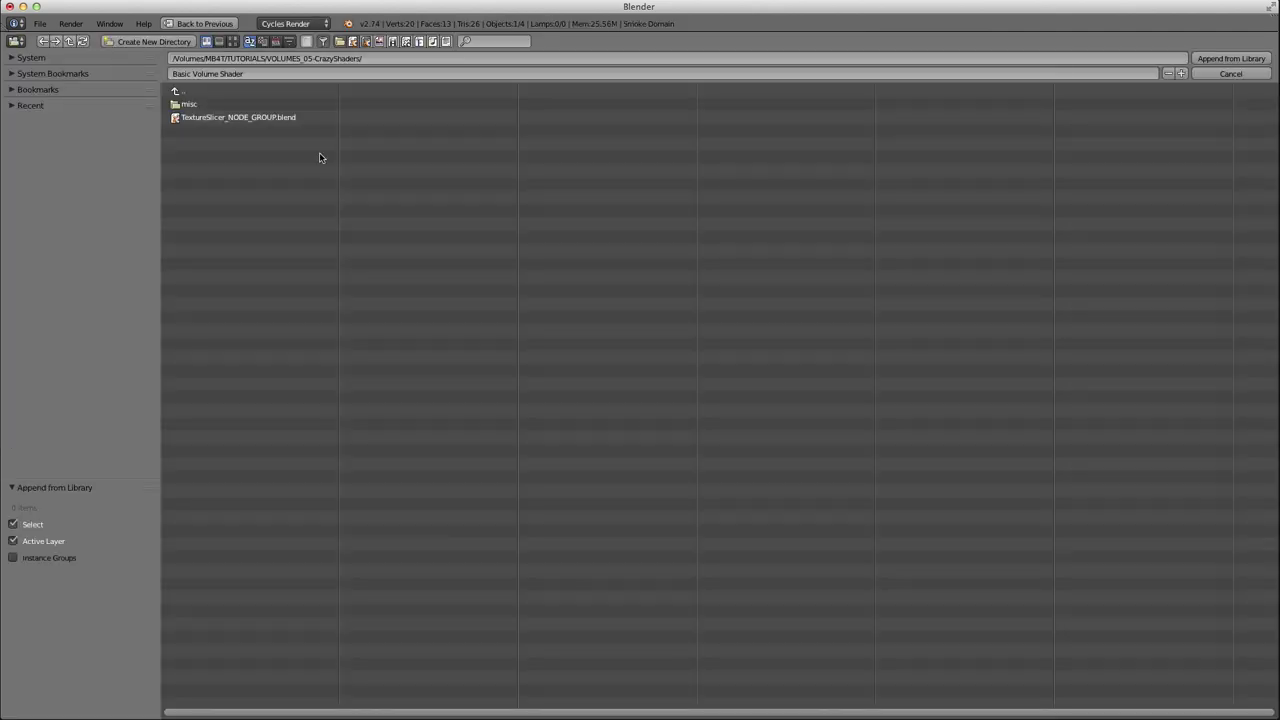
click(234, 120)
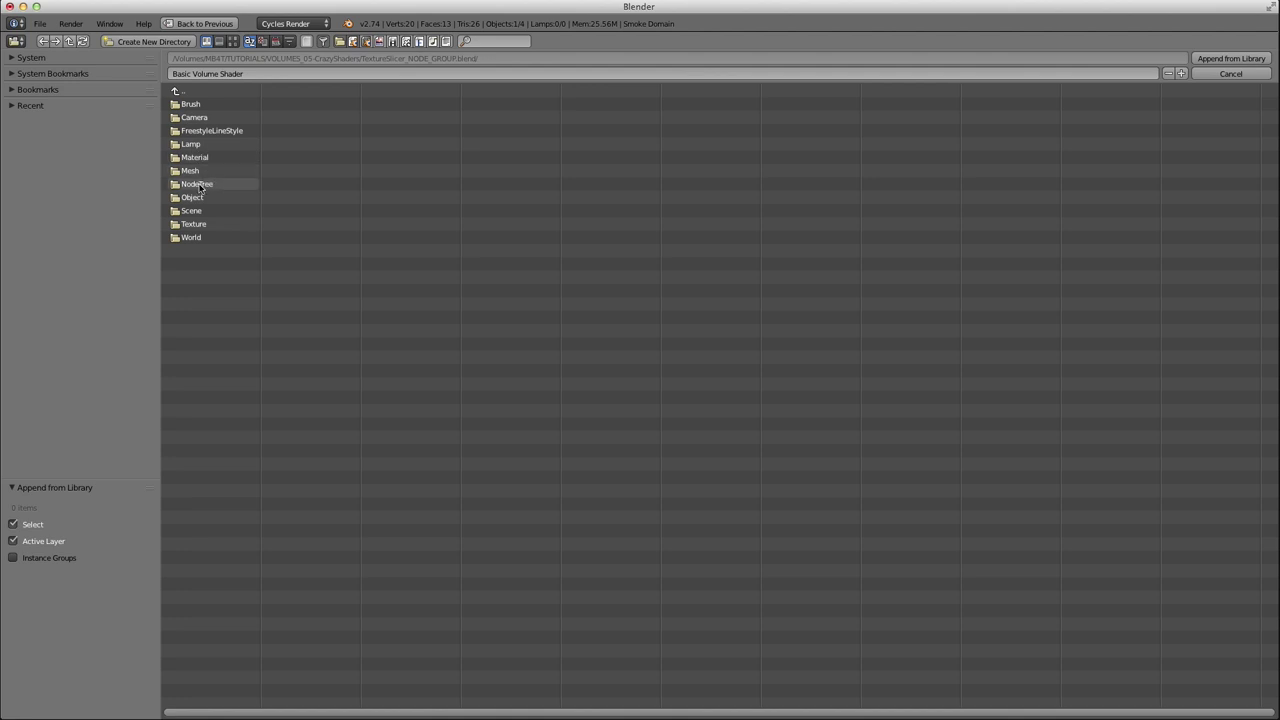
click(197, 185)
click(207, 121)
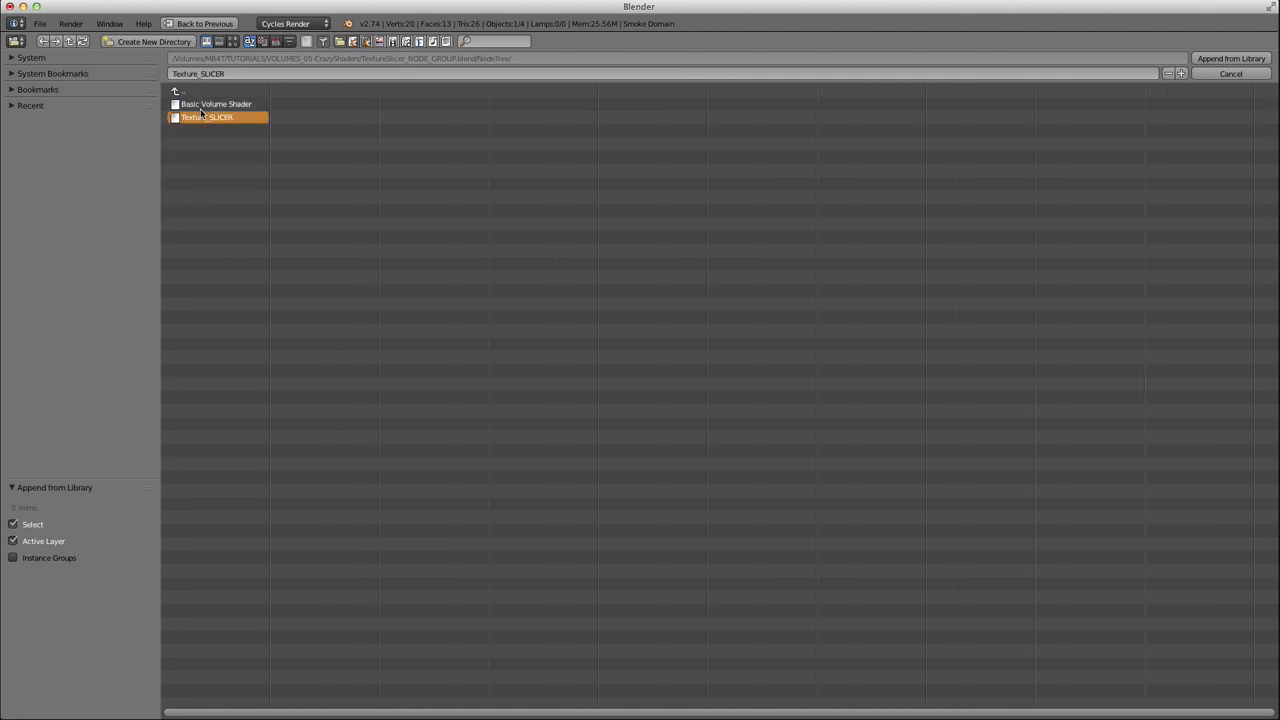
click(1232, 58)
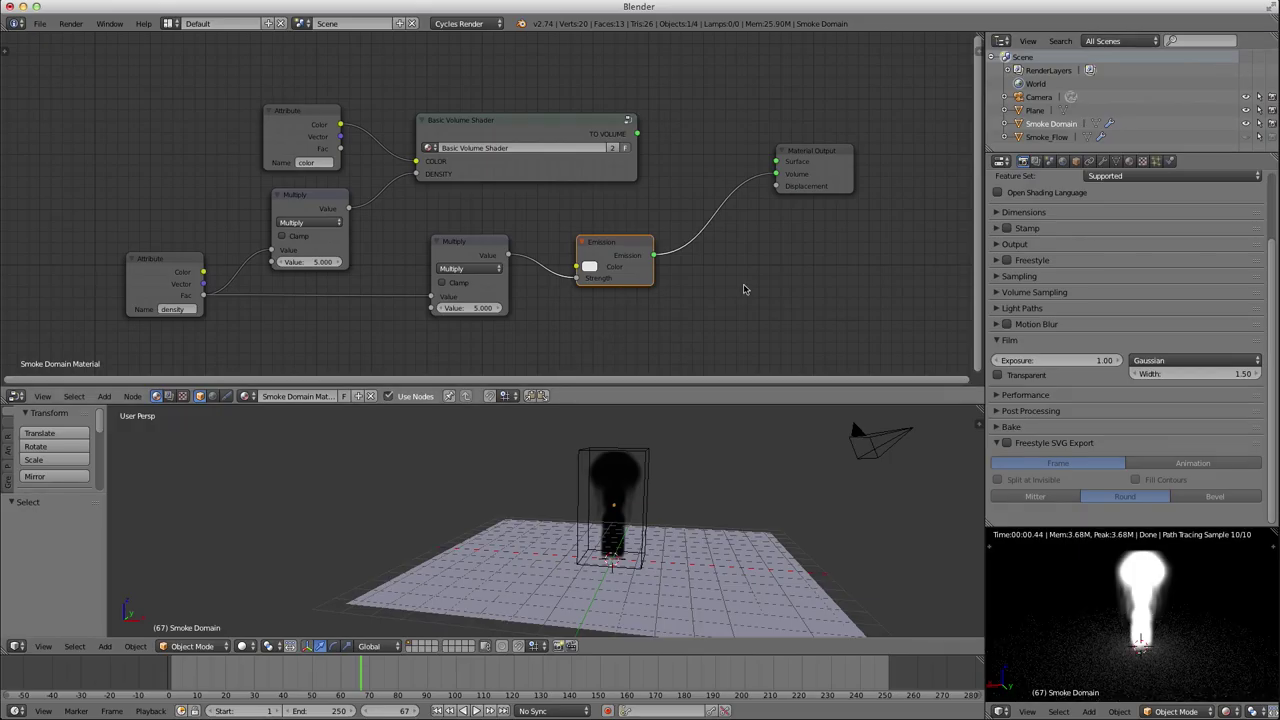
key(a)
scroll(720, 260, down, 4)
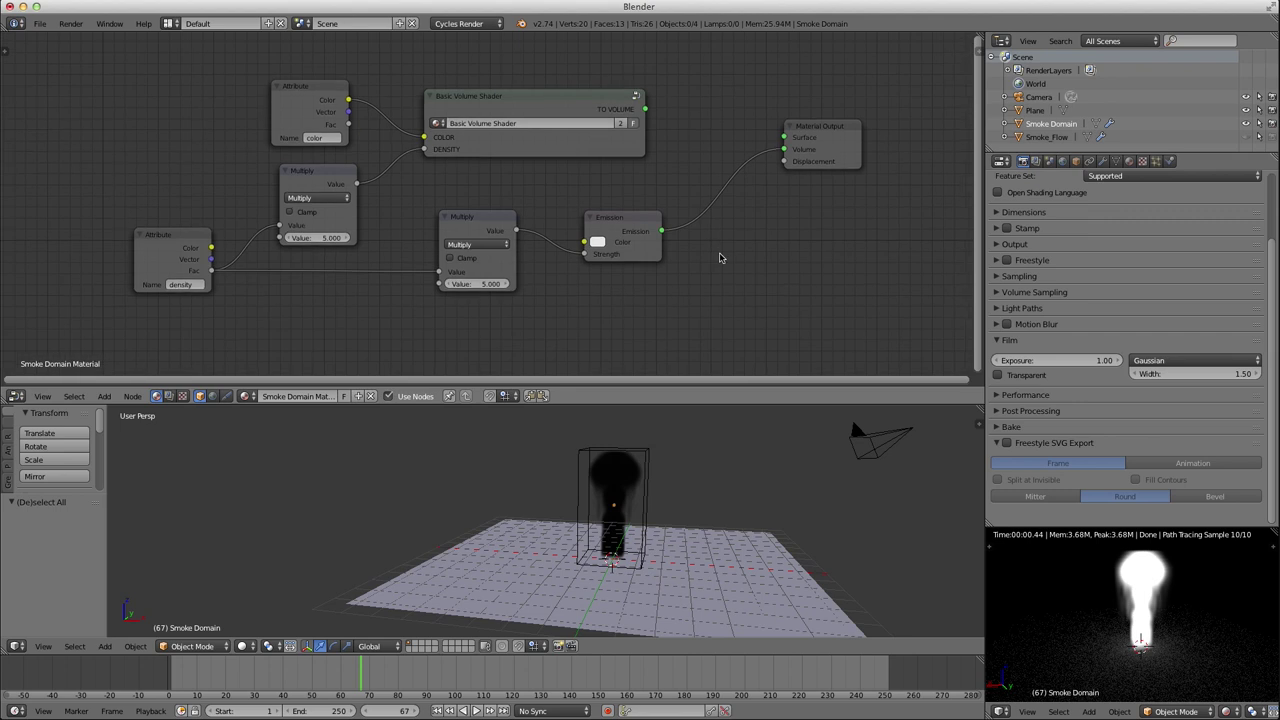
Spread the smoke material's nodes apart to leave a wide gap between the density Attribute node and the Multiply node feeding Emission.
drag(453, 217, 448, 224)
drag(717, 157, 743, 155)
drag(580, 213, 765, 180)
drag(473, 228, 644, 216)
scroll(634, 260, up, 2)
middle_drag(568, 285, 594, 280)
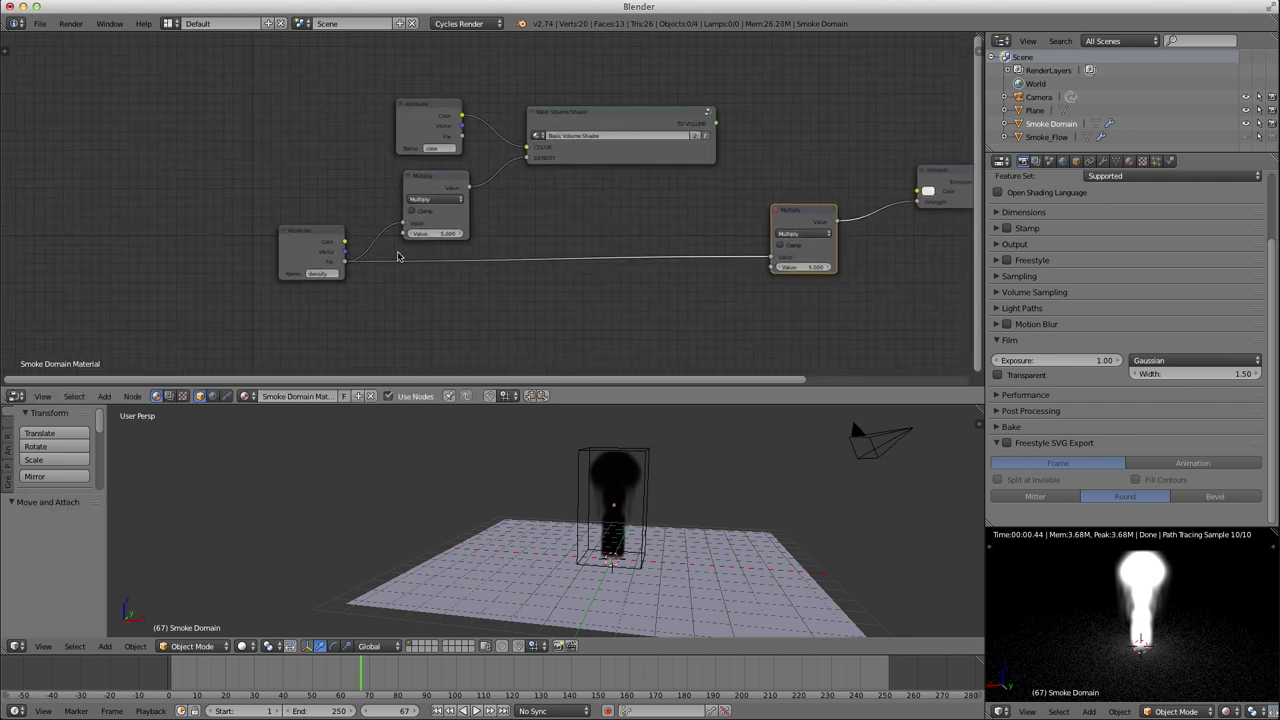
drag(300, 252, 280, 273)
scroll(366, 322, up, 3)
middle_drag(384, 298, 482, 250)
middle_drag(676, 237, 555, 269)
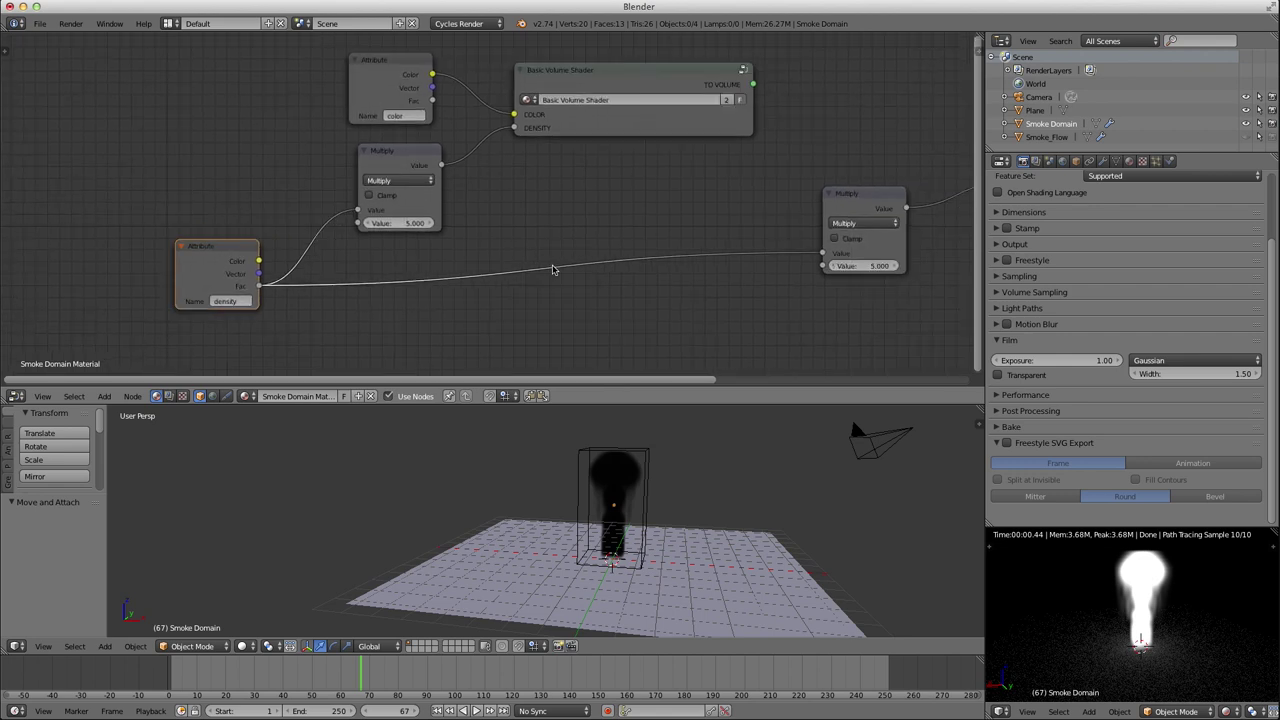
Delete the Basic Volume Shader group and the Multiply node that fed it, moving the color Attribute node aside.
drag(395, 153, 385, 152)
click(607, 89)
key(x)
drag(390, 90, 192, 97)
middle_drag(576, 234, 520, 216)
click(351, 147)
key(x)
middle_drag(434, 143, 489, 140)
middle_drag(630, 163, 530, 165)
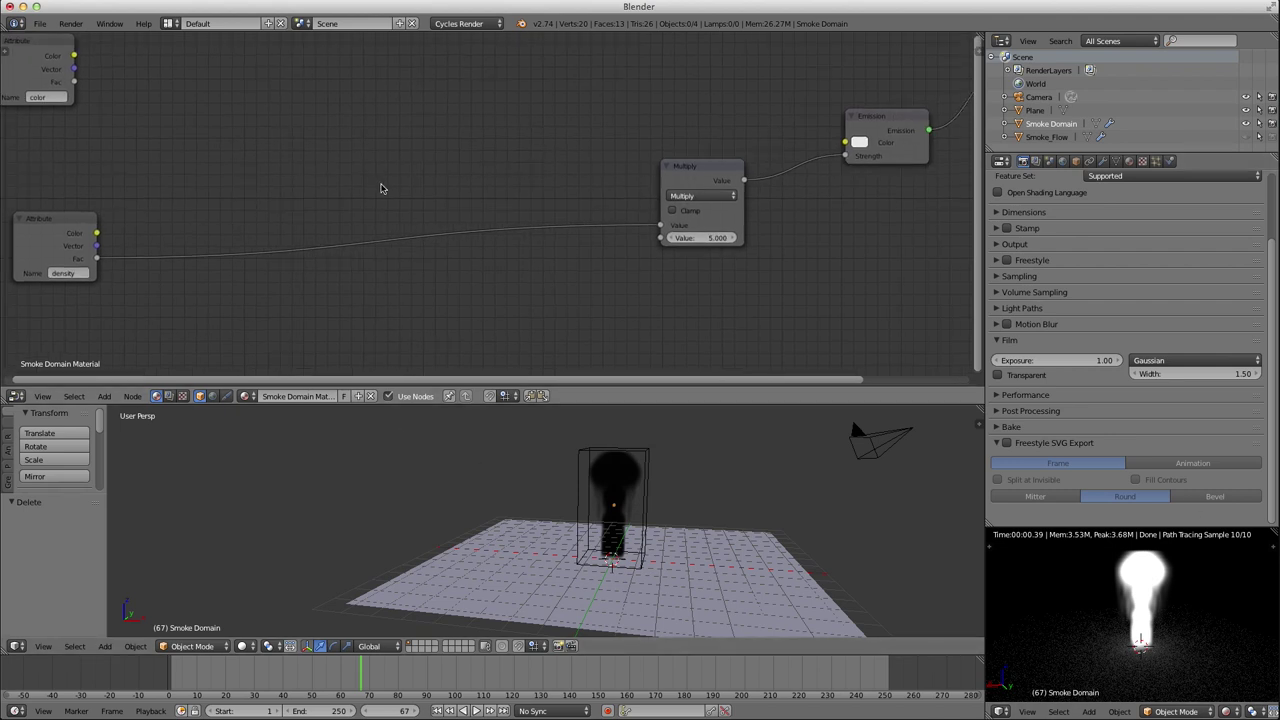
Add the Texture_SLICER group and insert it between the density Attribute's Fac output and the Multiply node.
key(shift+a)
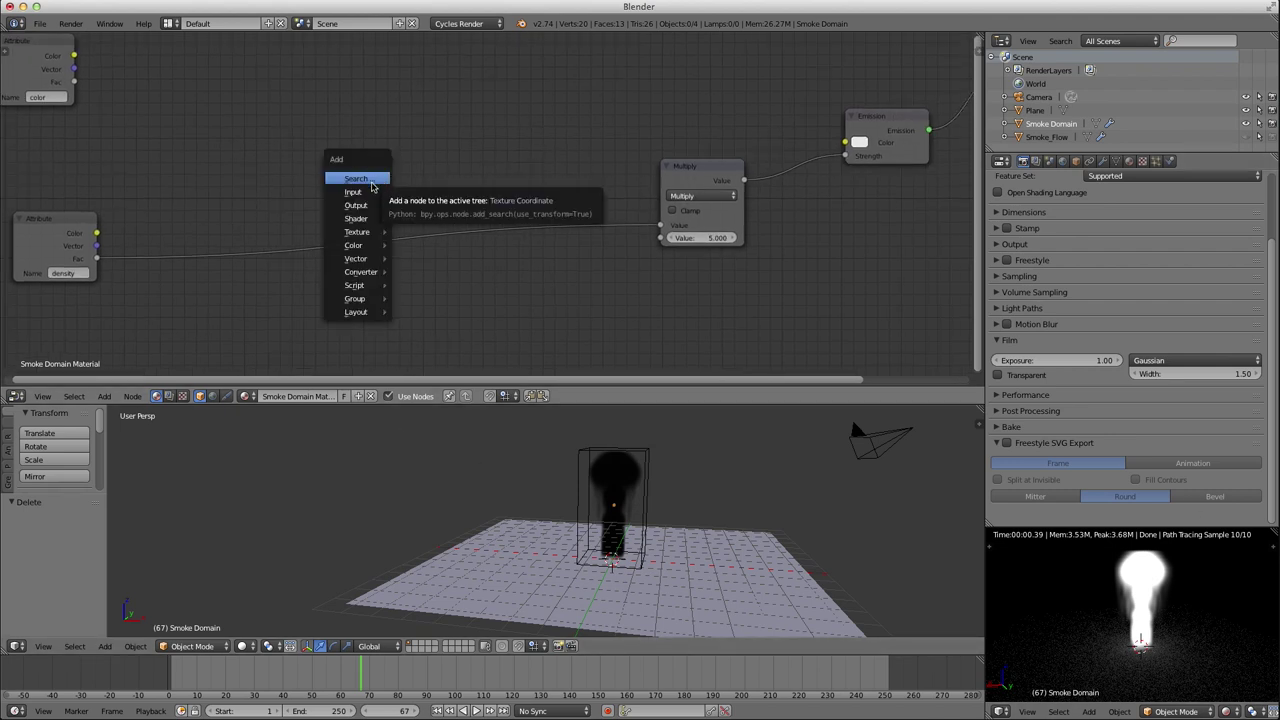
mouse_move(367, 192)
mouse_move(362, 300)
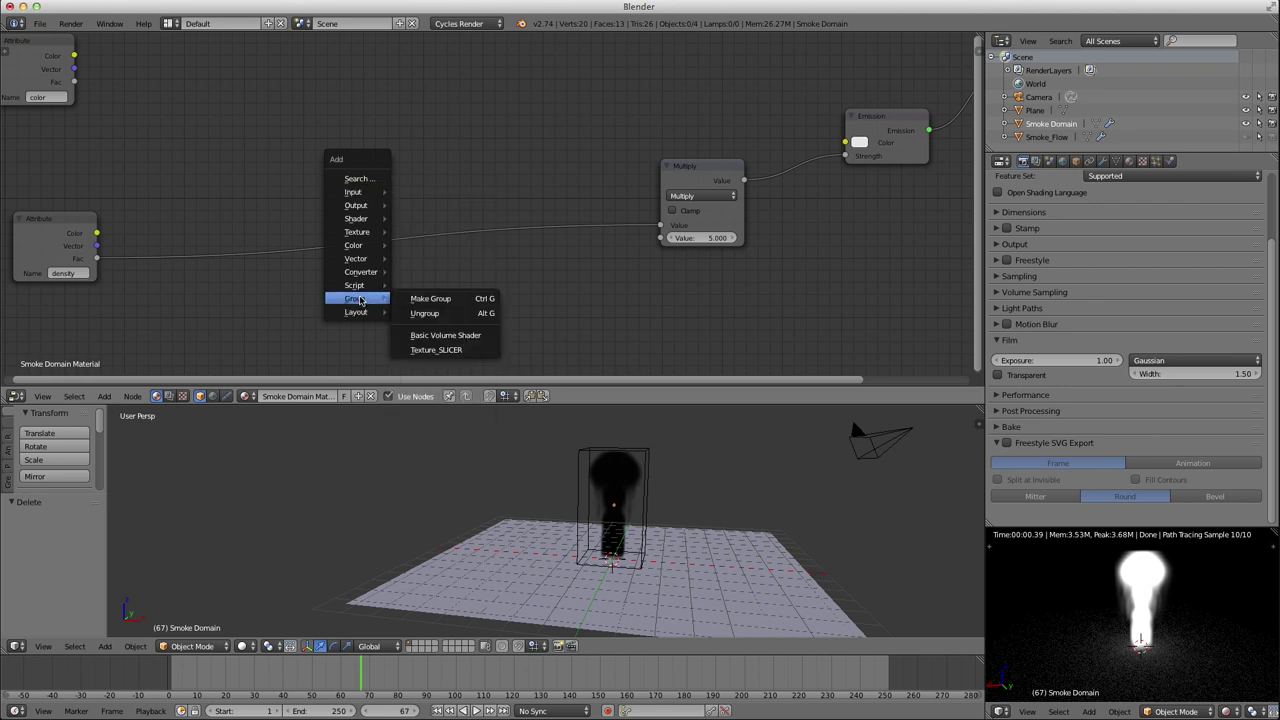
click(450, 350)
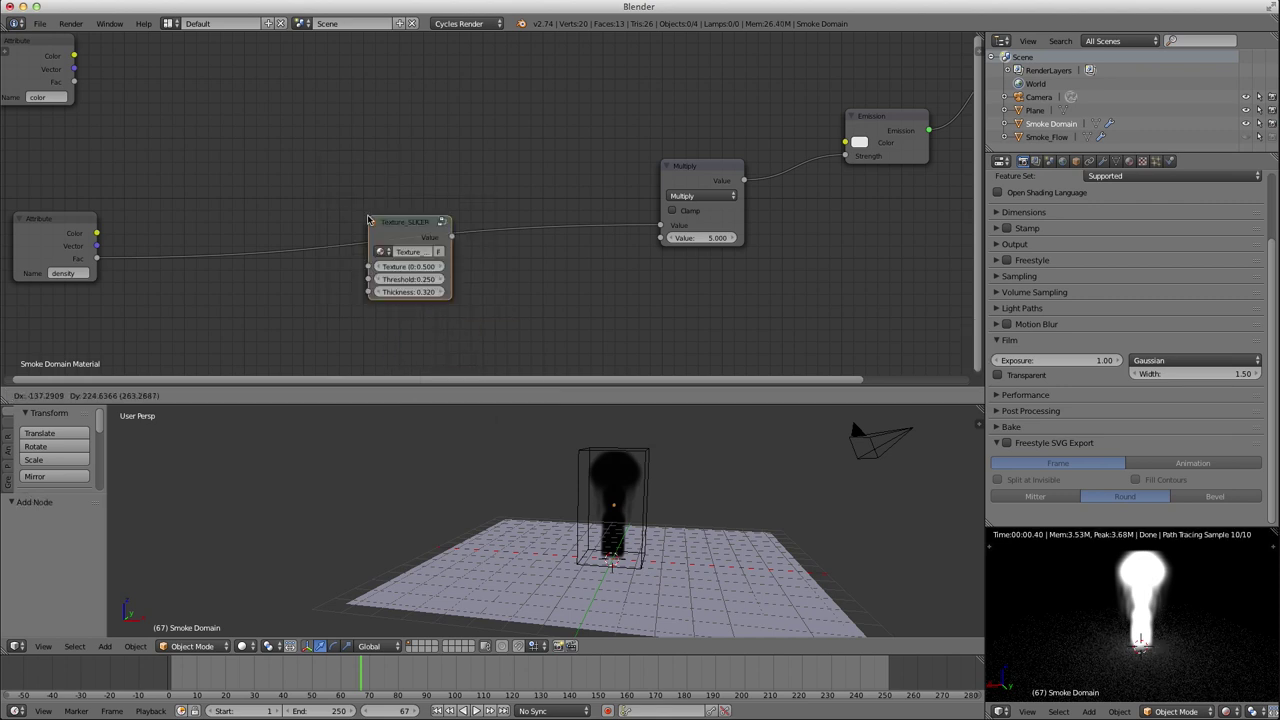
click(432, 240)
drag(421, 240, 545, 238)
drag(467, 220, 444, 198)
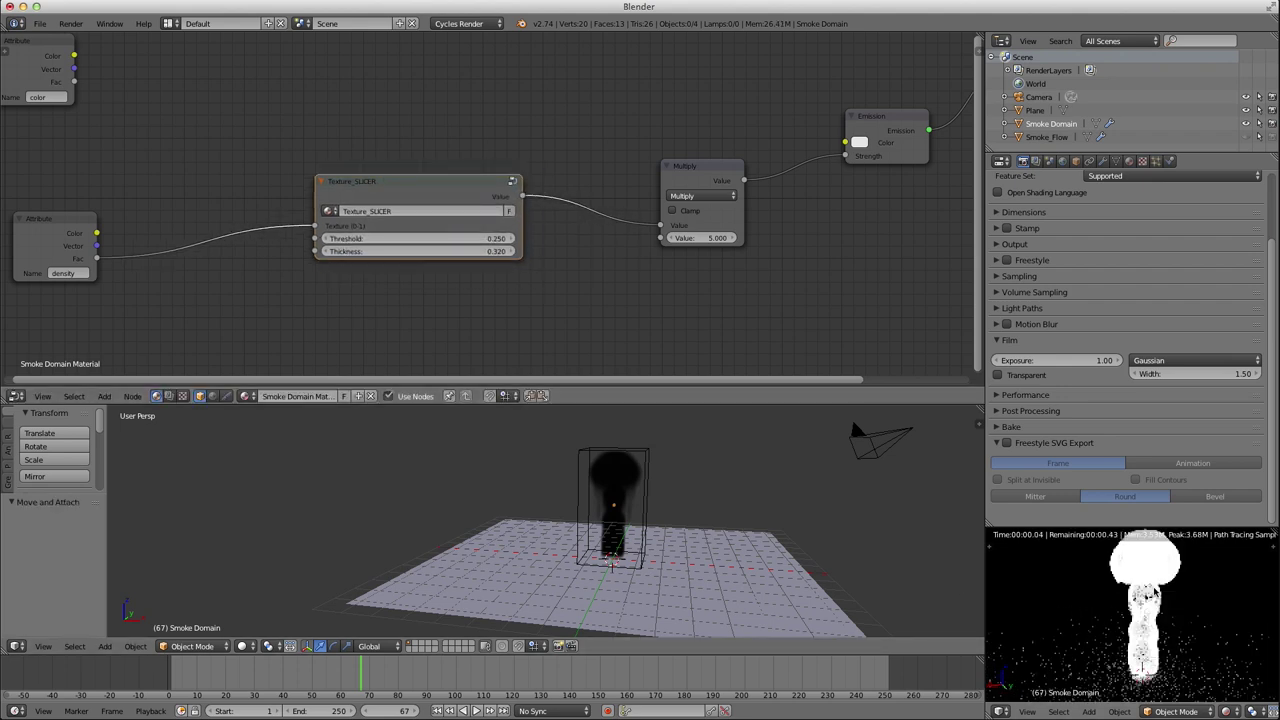
Set the Multiply node's value to 1.000 to lower the emission strength.
click(698, 237)
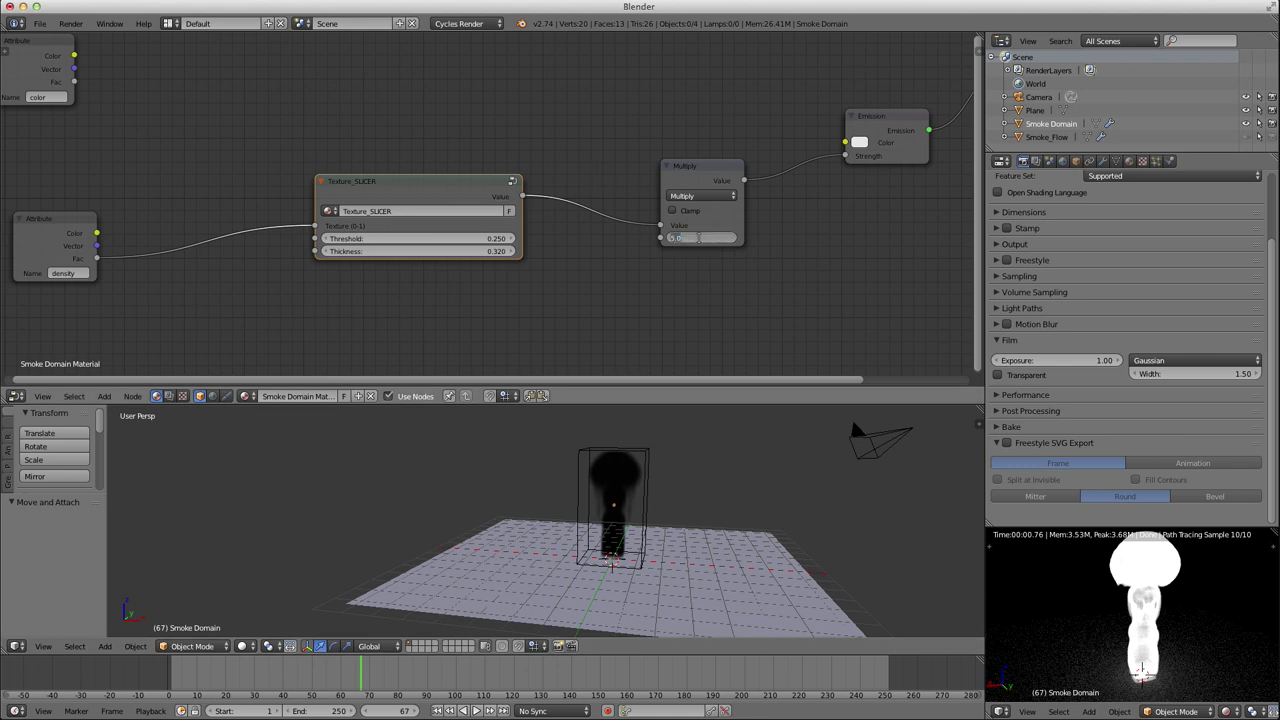
text(1)
key(Return)
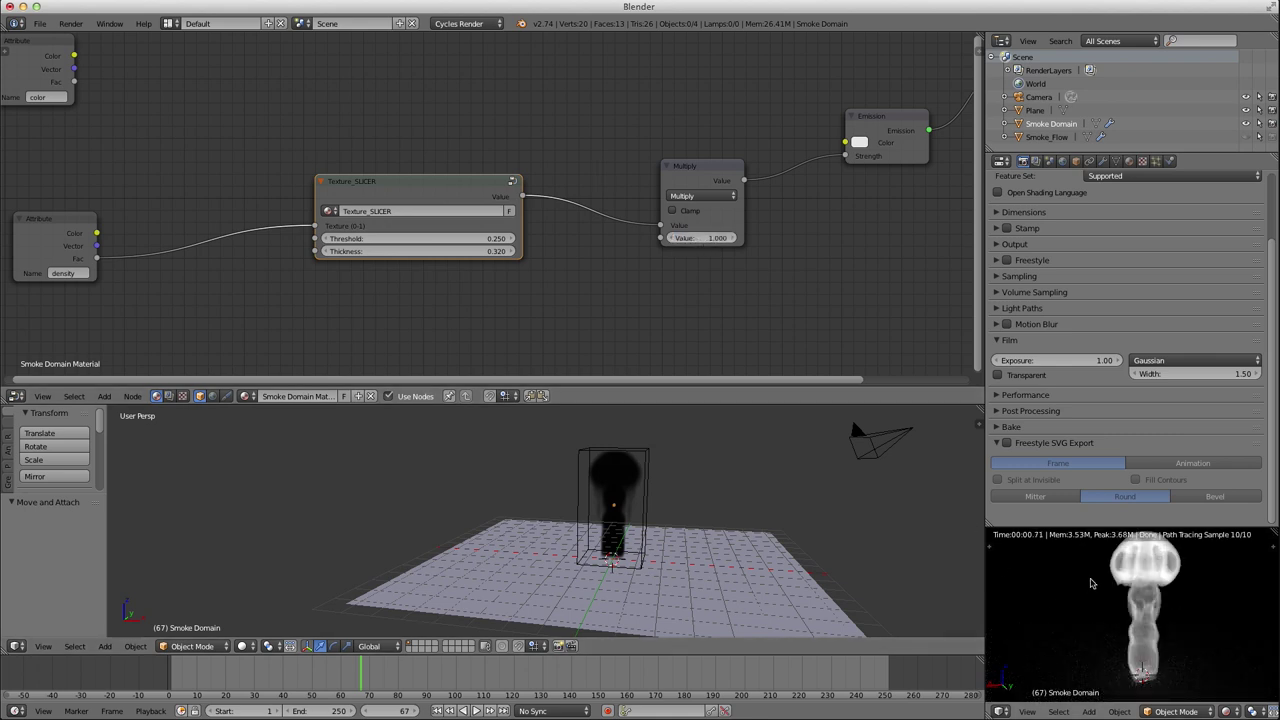
Mute and unmute the Texture_SLICER node repeatedly to compare the smoke with and without it in the rendered preview.
key(m)
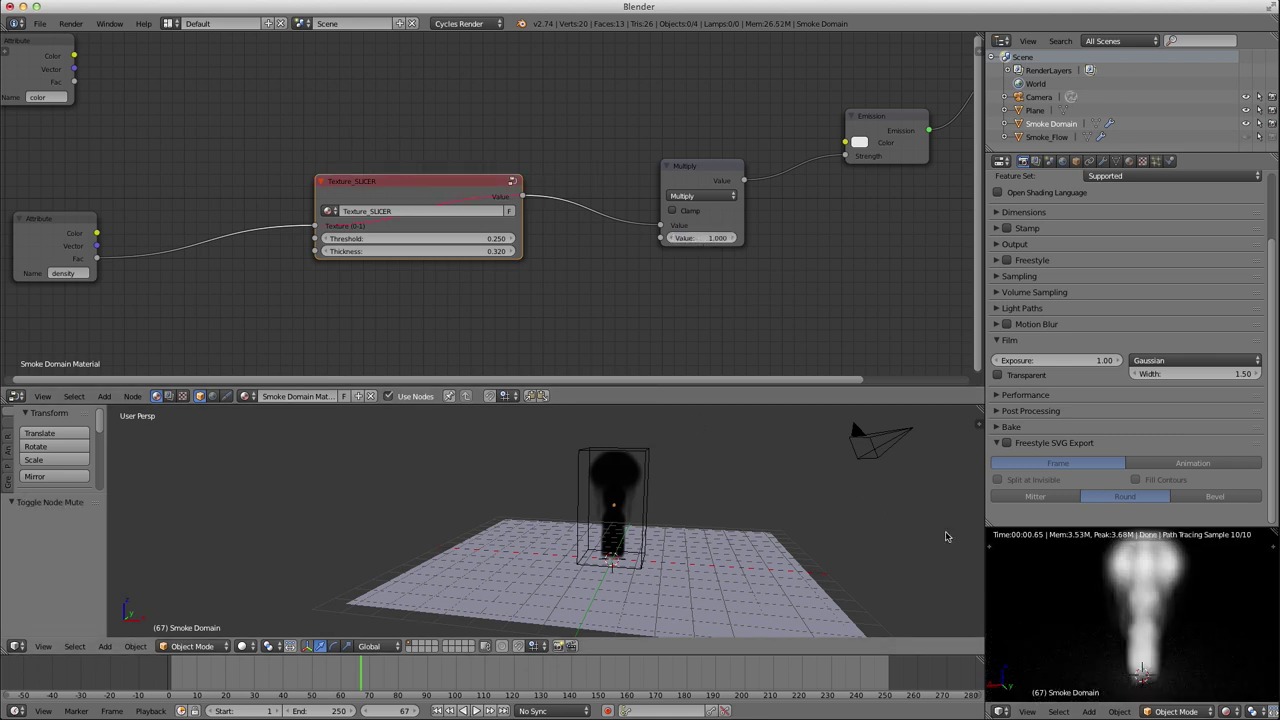
key(m)
key(m)
key(m)
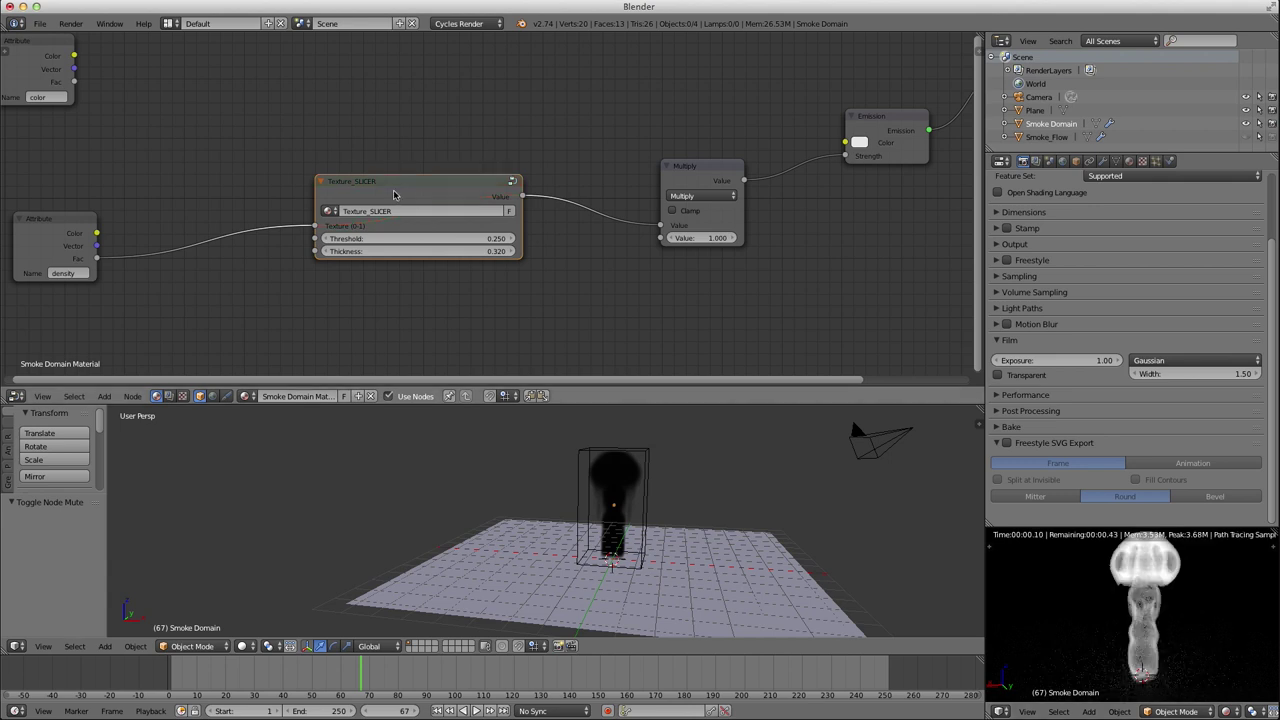
click(380, 184)
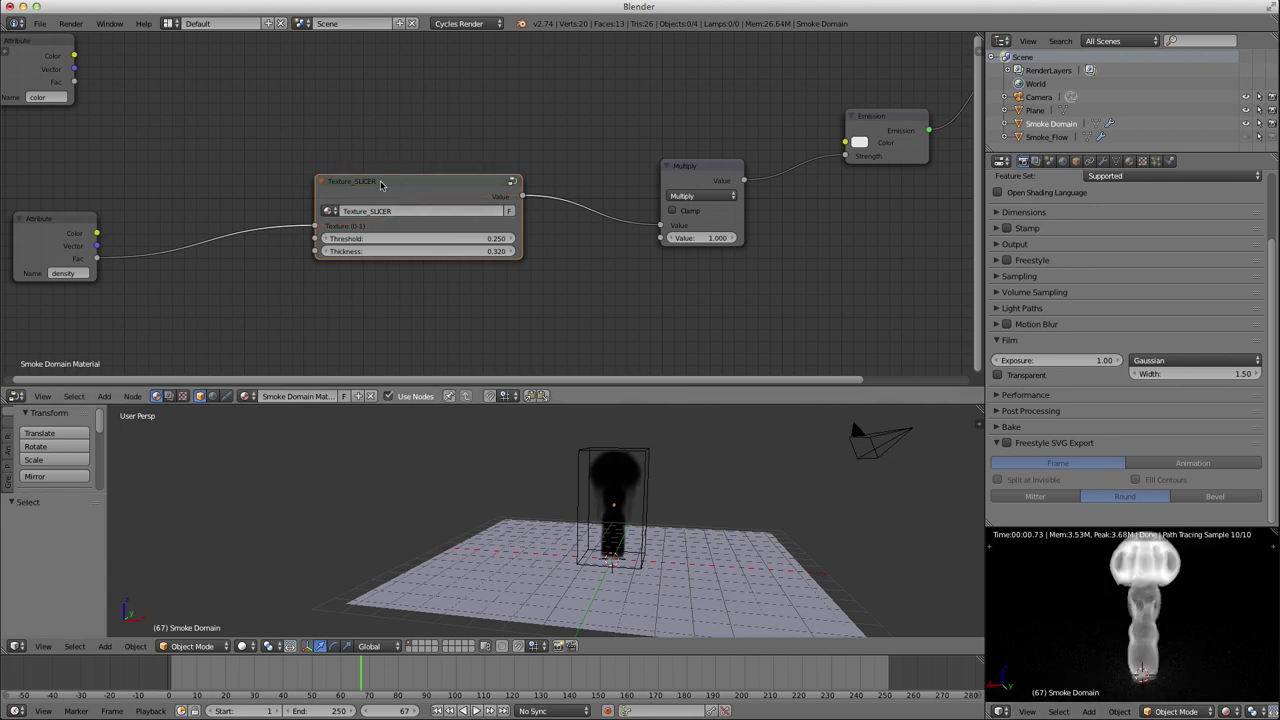
key(m)
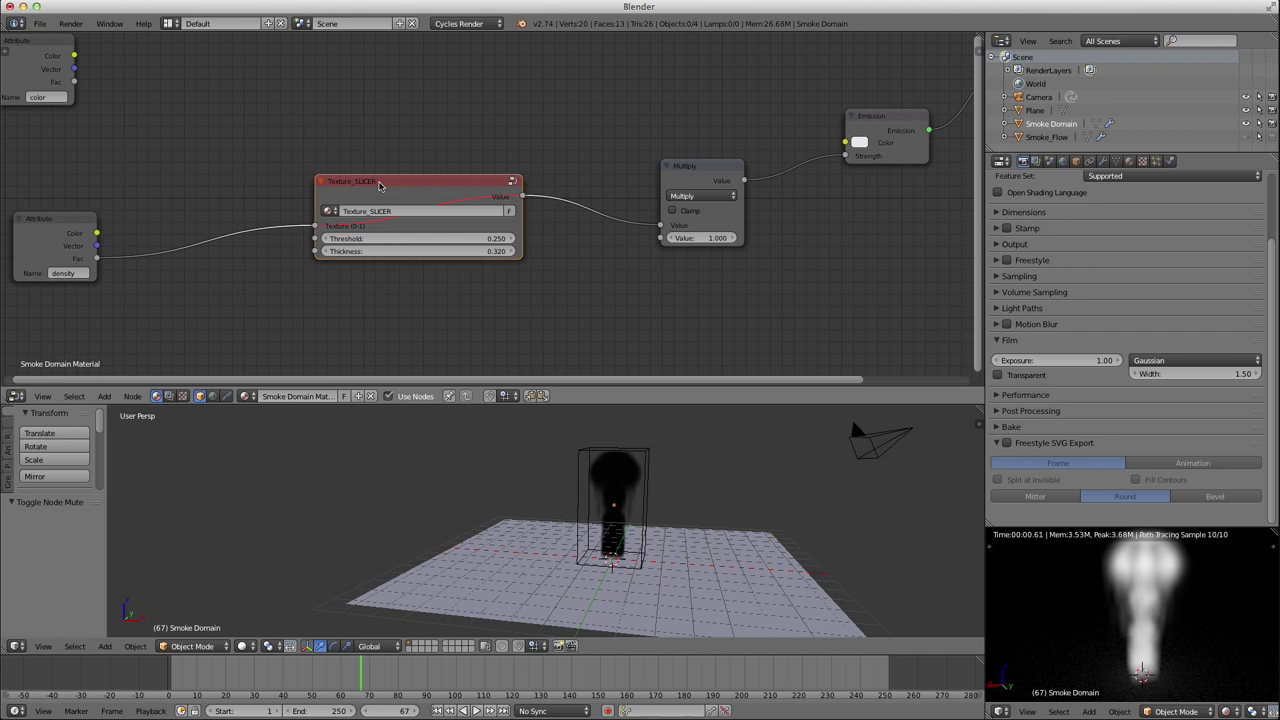
key(m)
key(m)
middle_drag(1131, 608, 1181, 633)
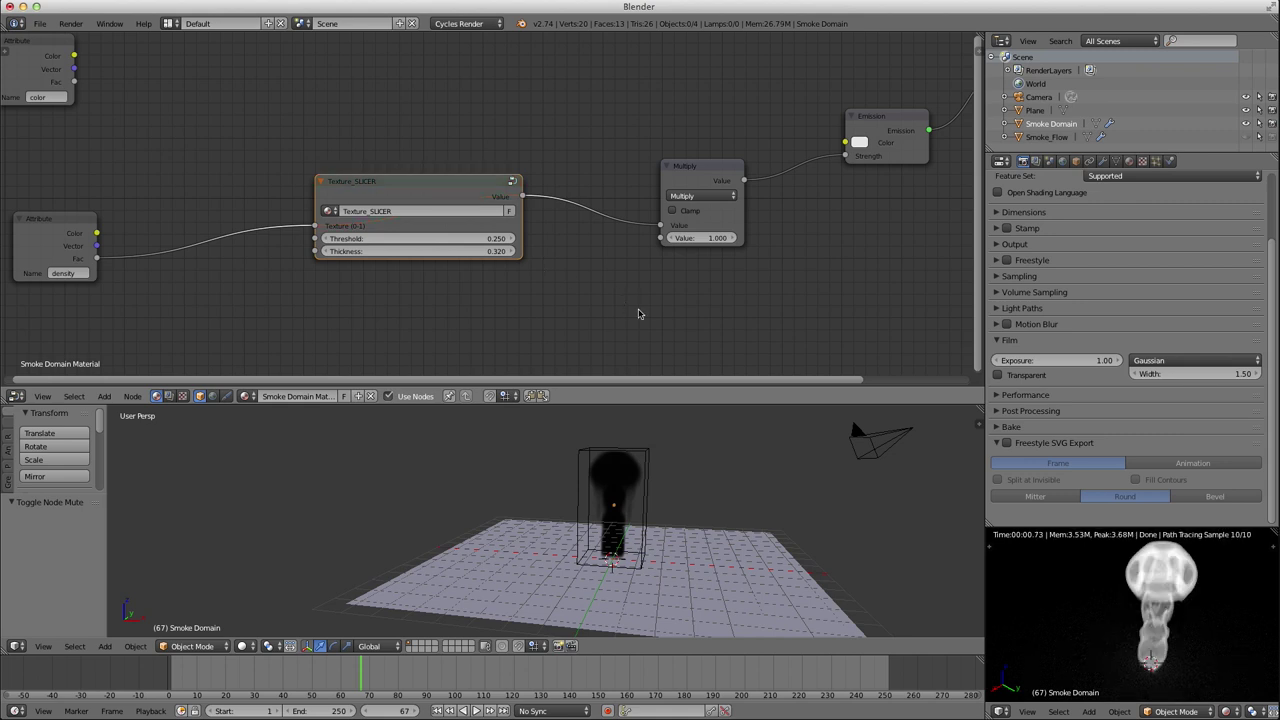
Set the Texture_SLICER node's Thickness to 0.050 and its Threshold to 0.680 while checking the rendered smoke.
mouse_move(434, 251)
mouse_down()
mouse_move(386, 251)
mouse_move(455, 257)
mouse_move(434, 240)
mouse_up()
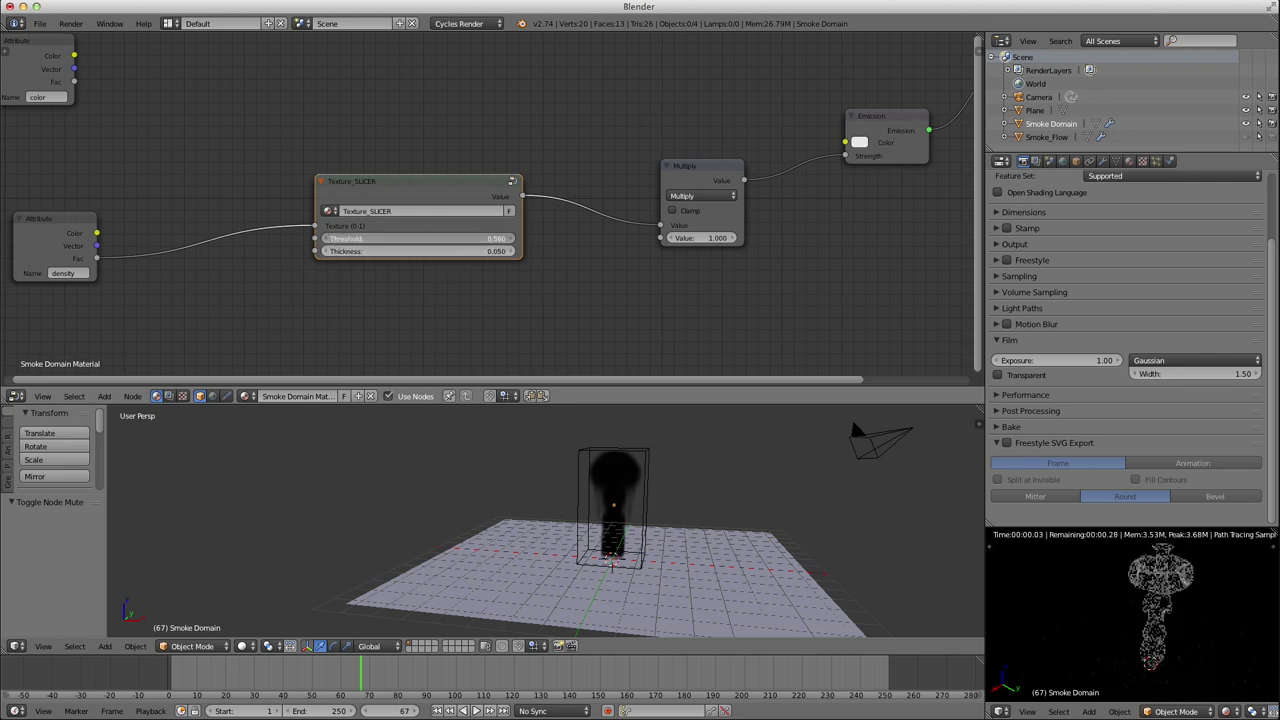
drag(434, 240, 385, 240)
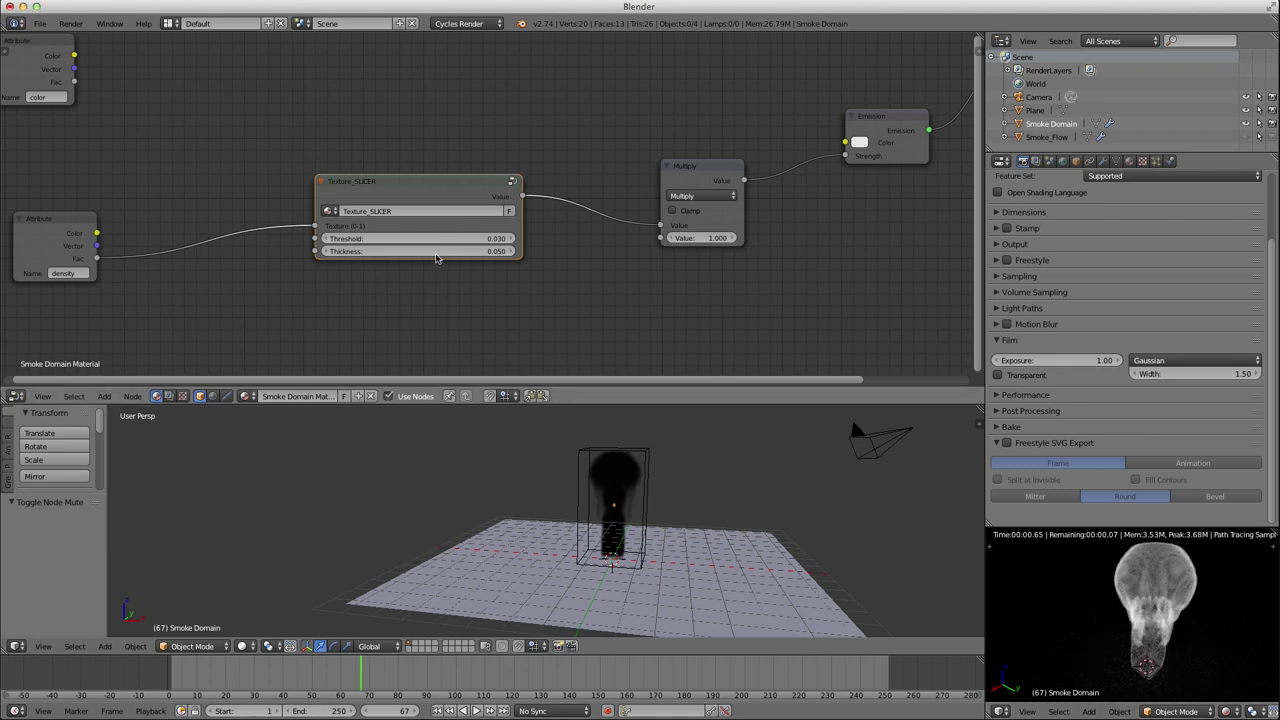
mouse_move(434, 240)
mouse_down()
mouse_move(496, 240)
mouse_move(432, 243)
mouse_up()
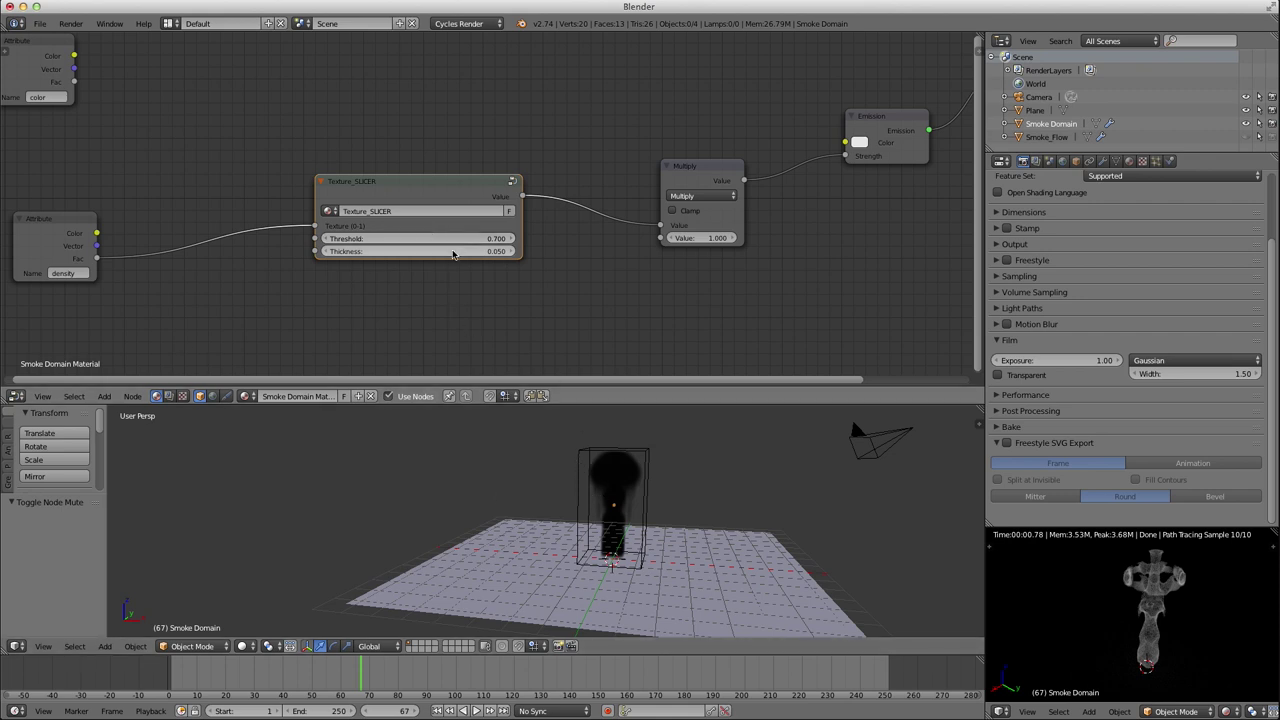
drag(428, 241, 426, 240)
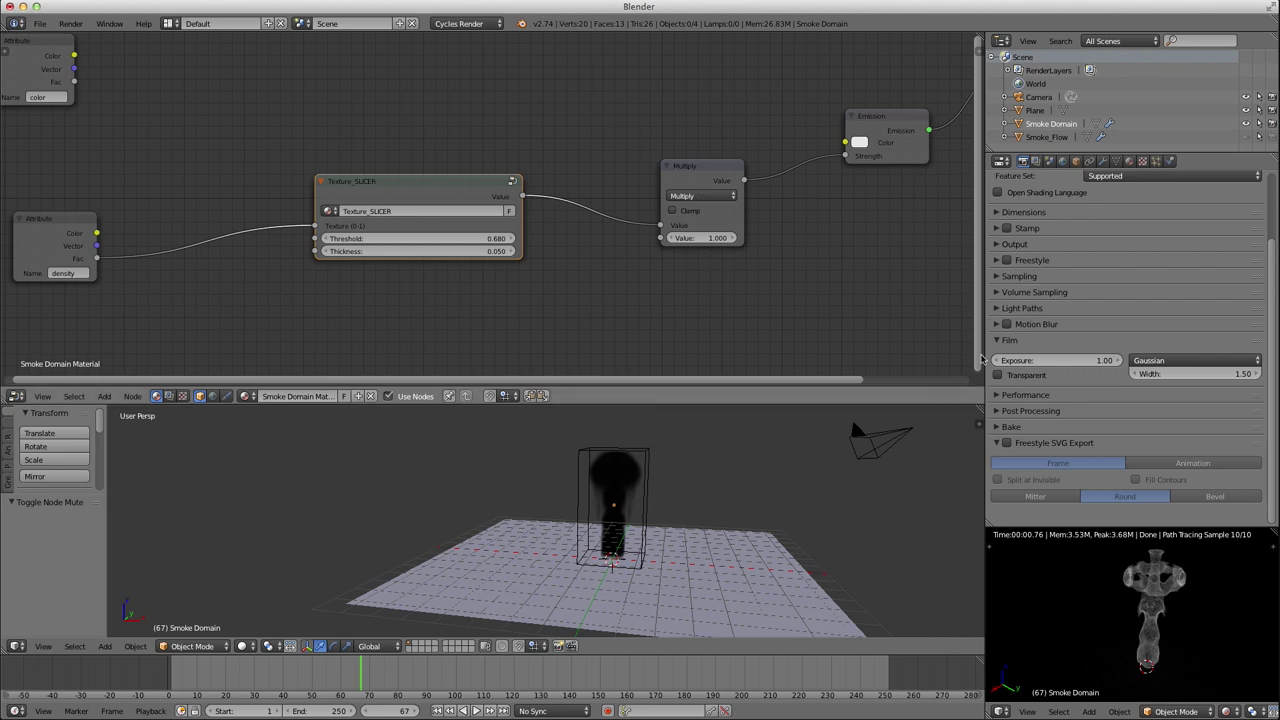
Select the smoke domain, show its physics settings, and save the file as FunkySmoke.blend in the VOLUMES_05-CrazyShaders folder.
right_click(652, 455)
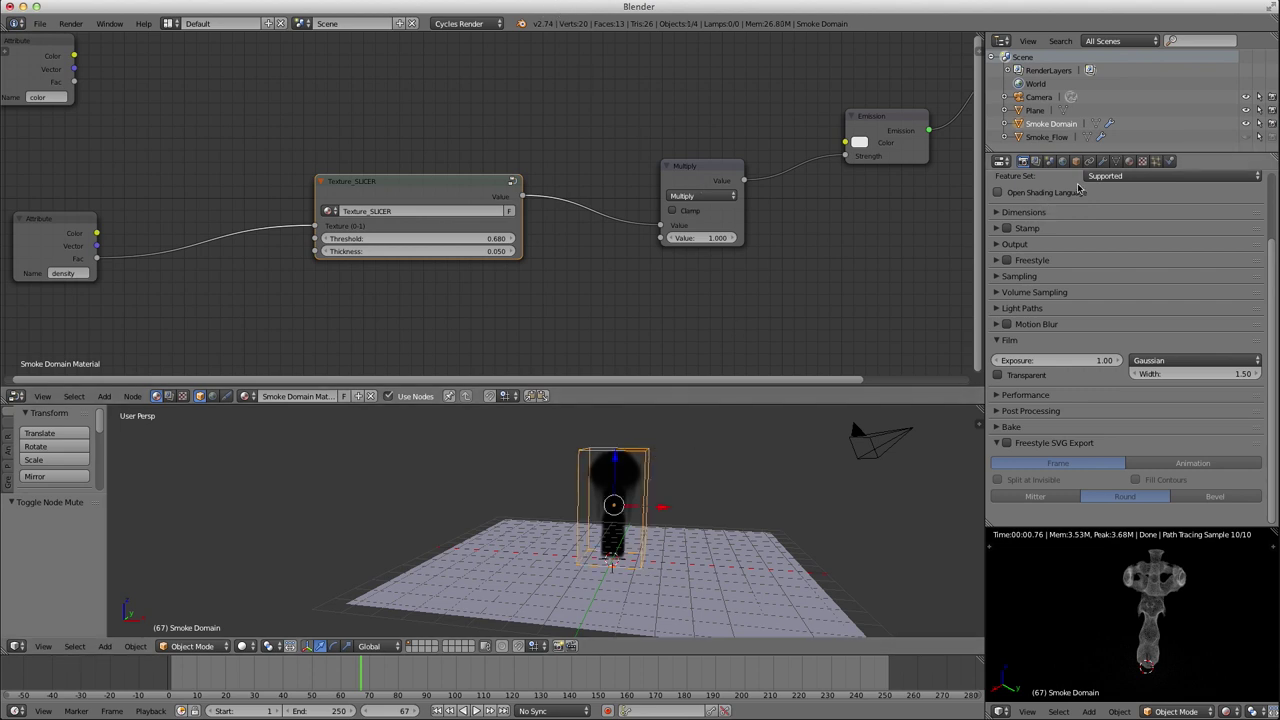
click(1170, 161)
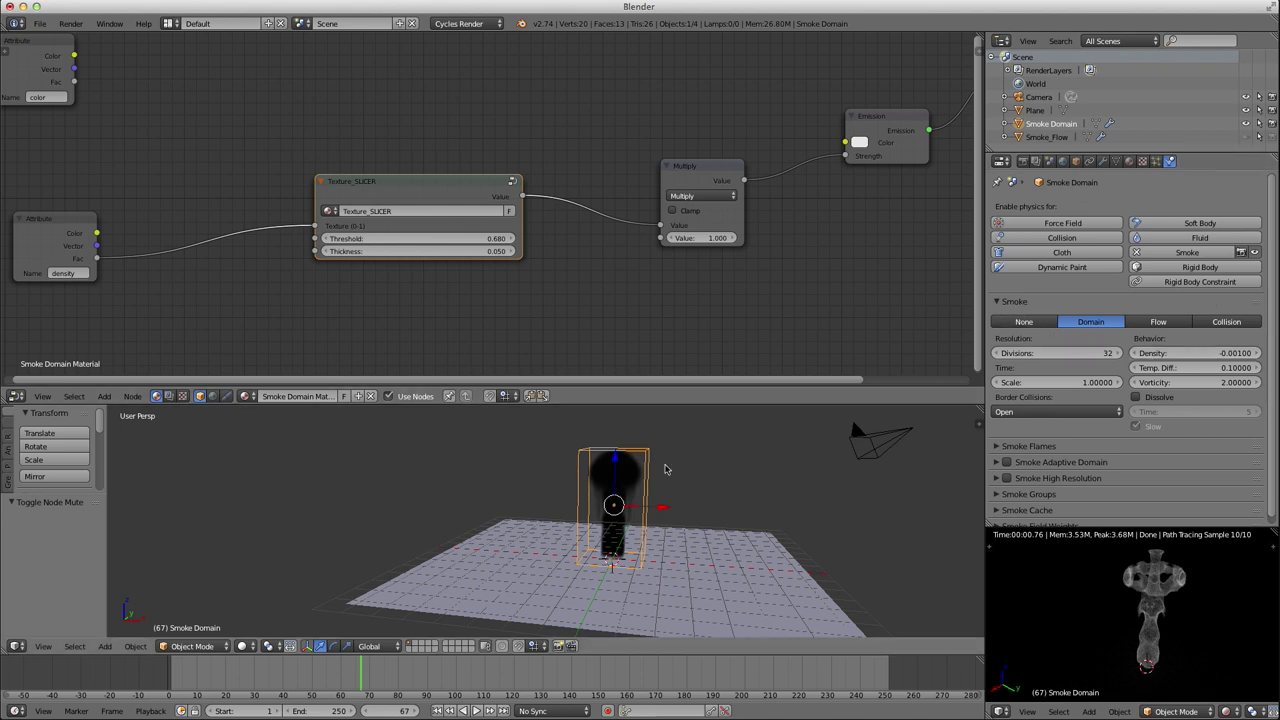
key(ctrl+s)
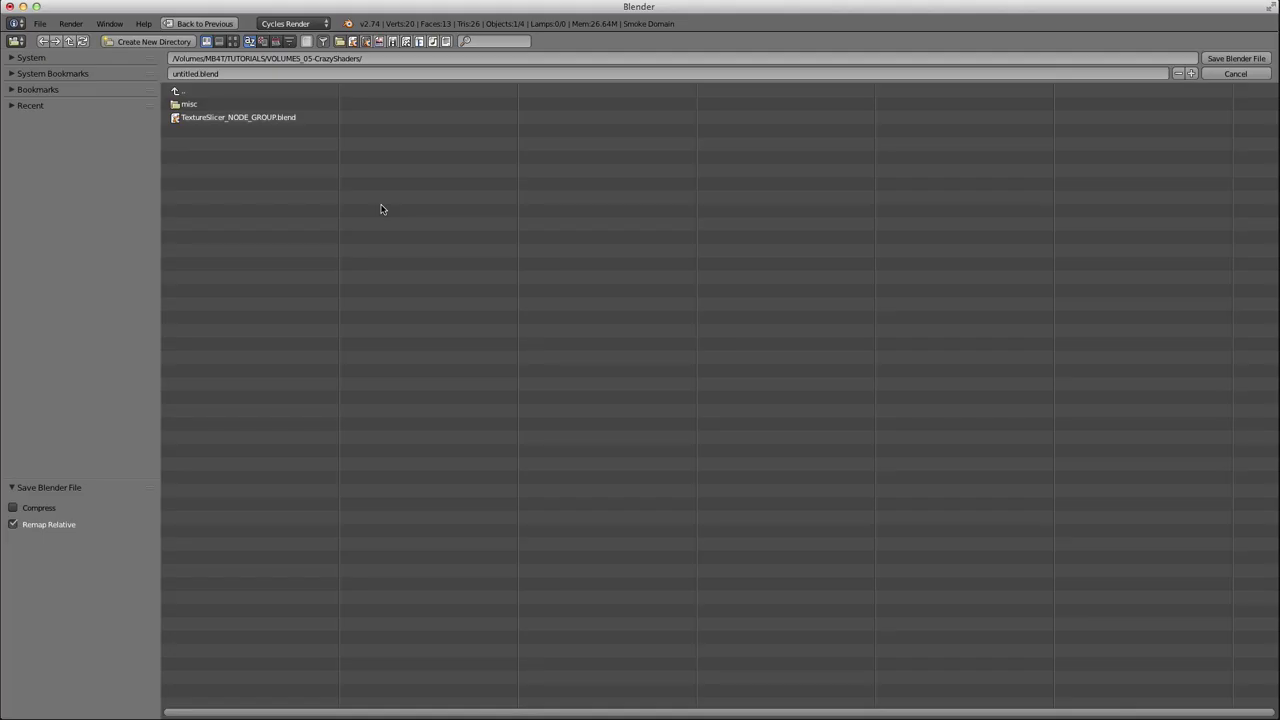
click(214, 74)
key(Return)
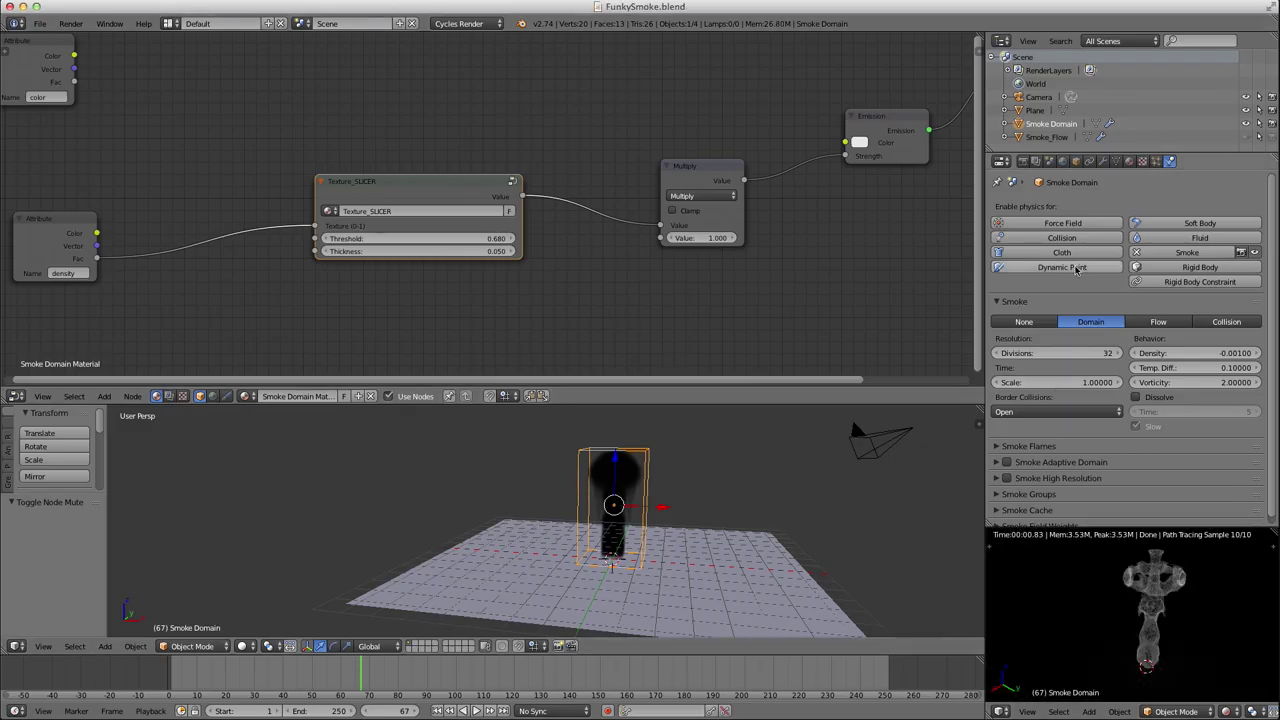
Expand the domain's Smoke High Resolution settings and set the animation's end frame to 96.
click(1129, 162)
click(1170, 162)
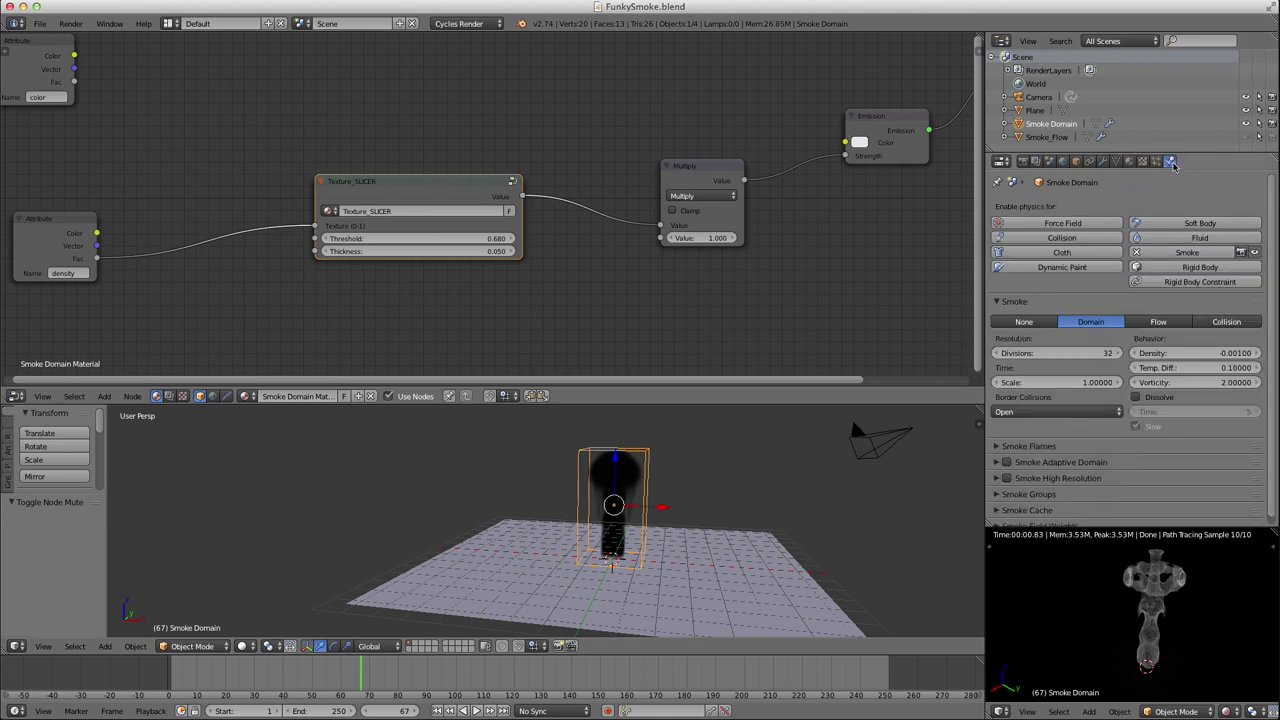
scroll(1150, 350, down, 1)
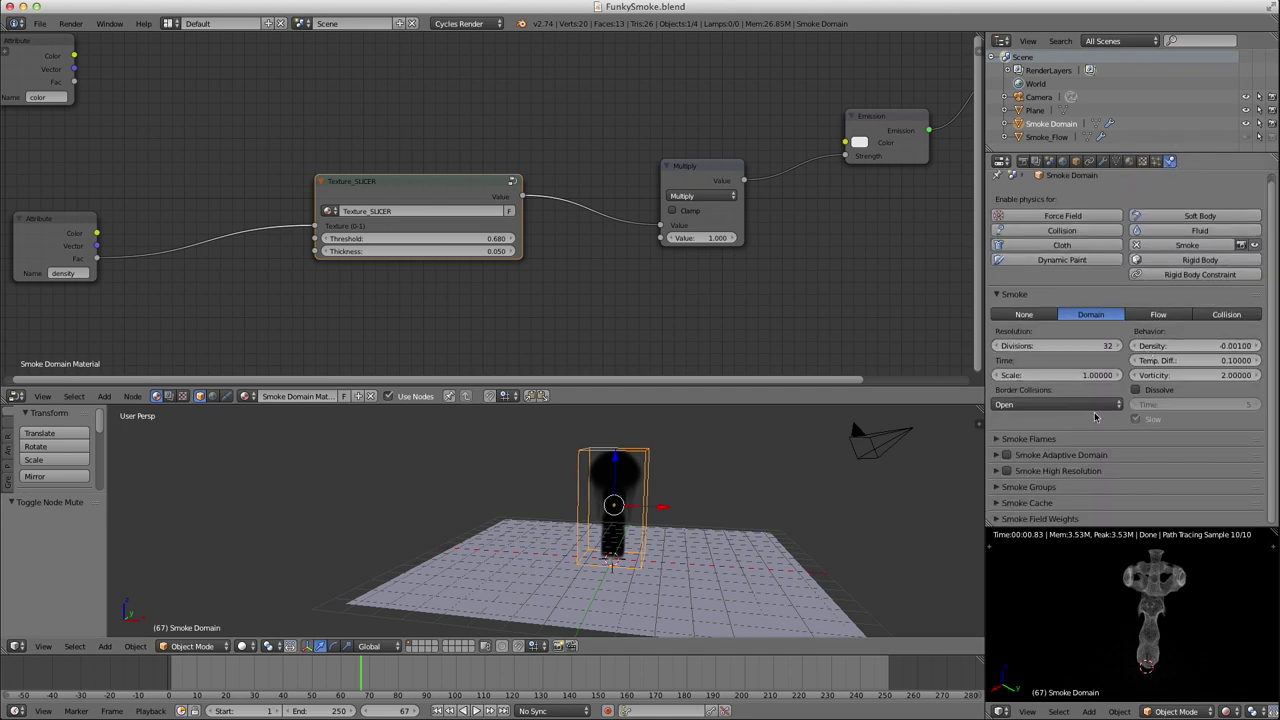
click(997, 470)
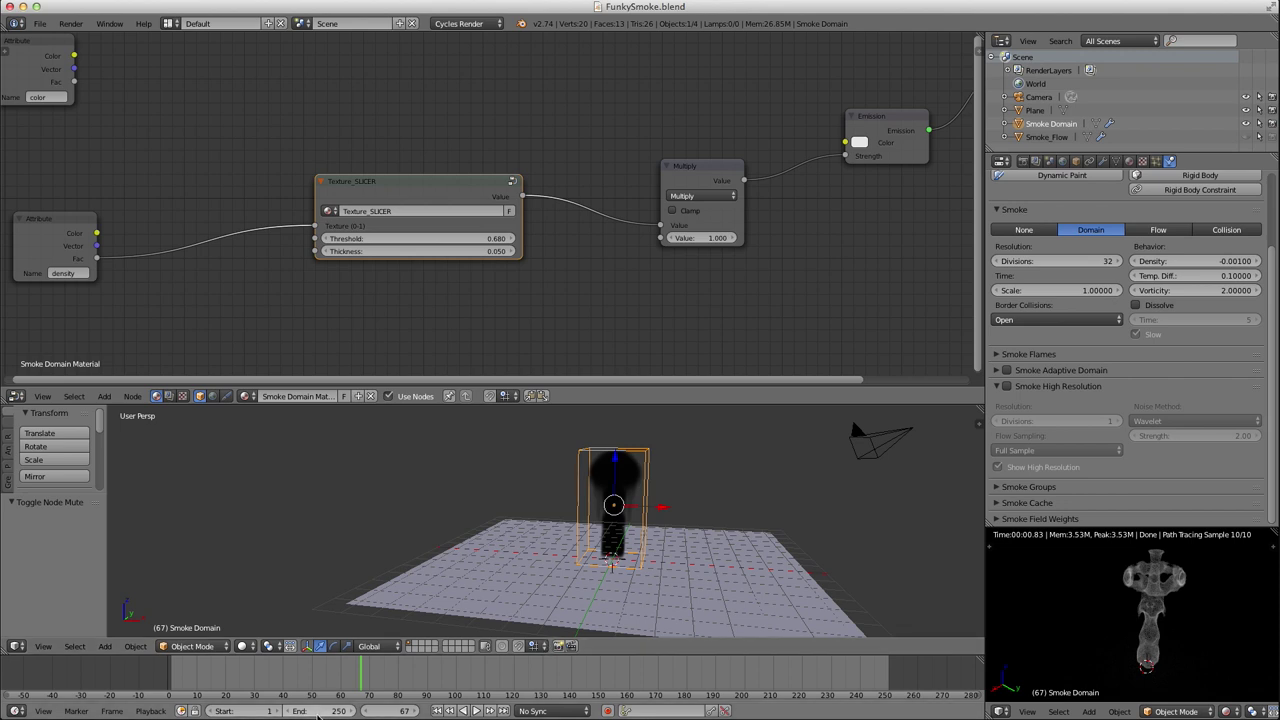
text(96)
key(Return)
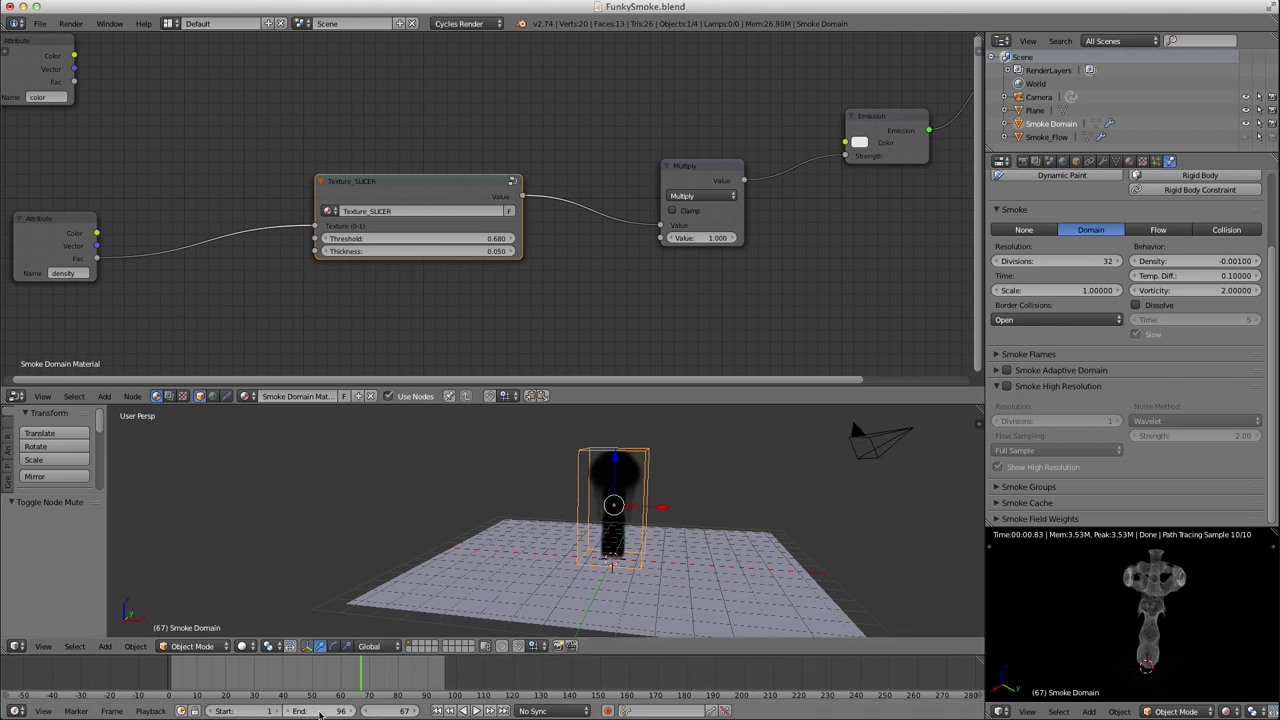
scroll(563, 669, up, 5)
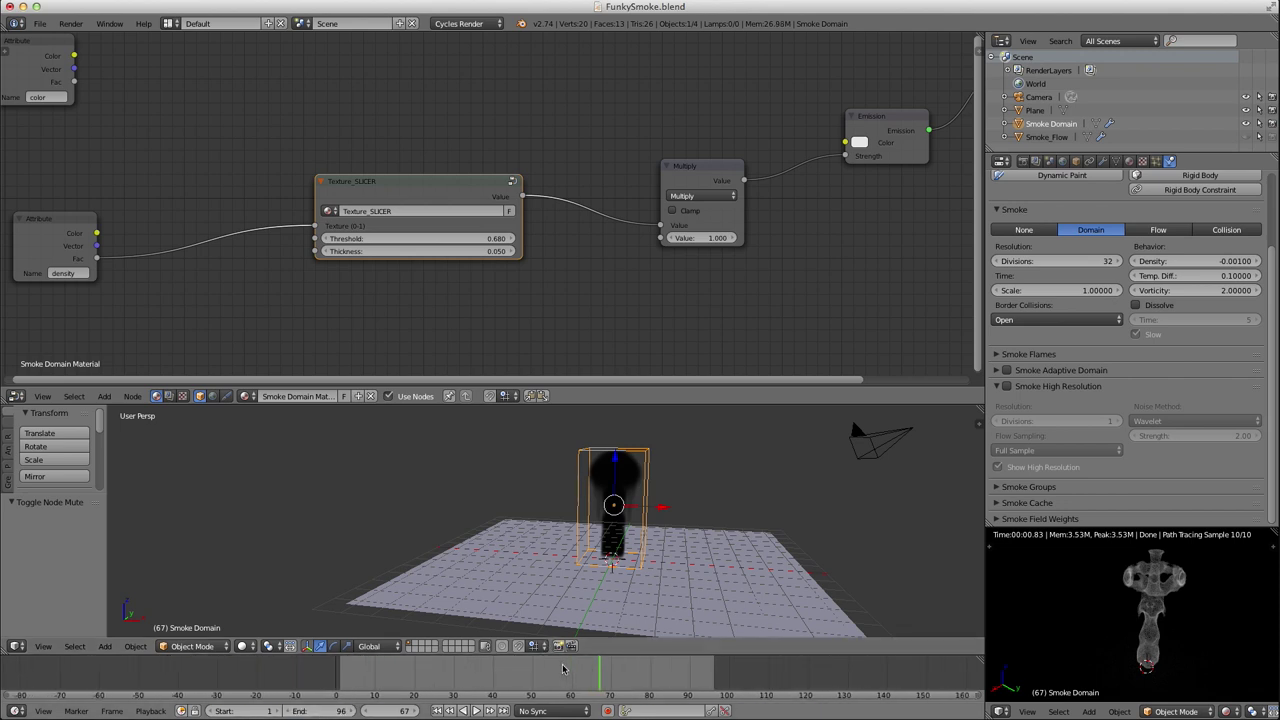
scroll(563, 669, up, 2)
Turn off the rendered preview, start animation playback, and show the main 3D view in wireframe.
key(shift+z)
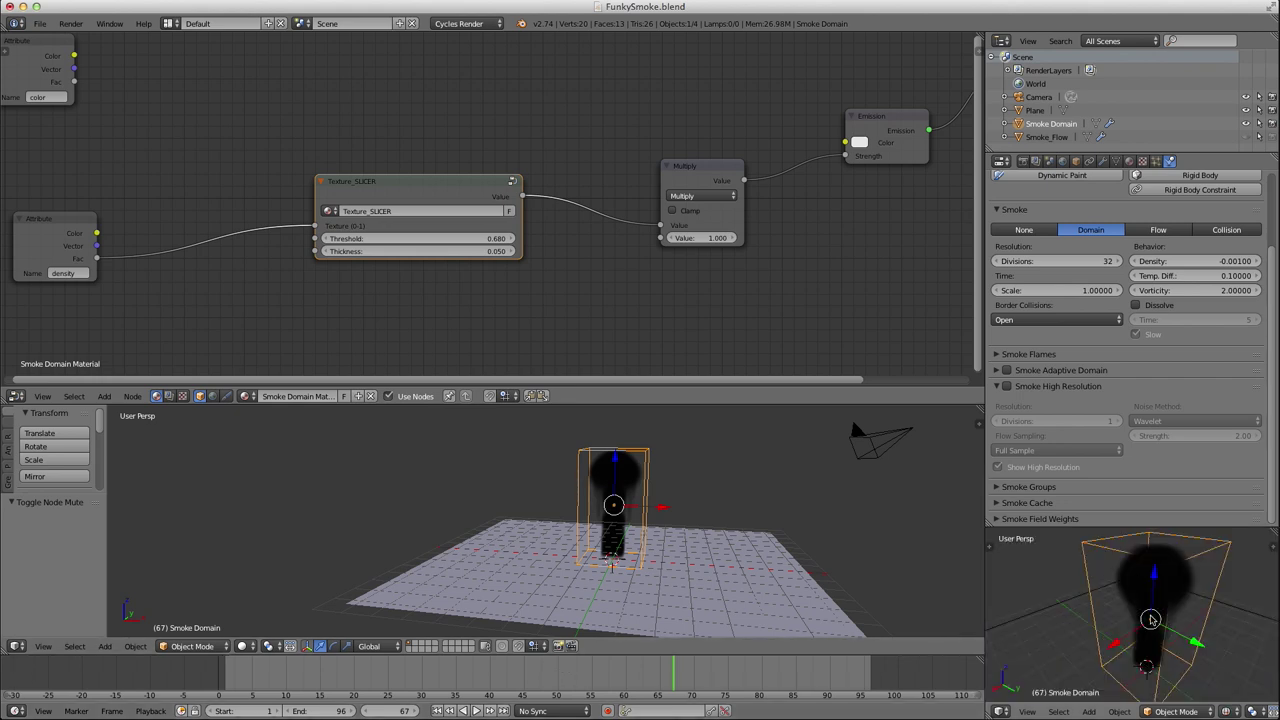
middle_drag(1158, 585, 1140, 594)
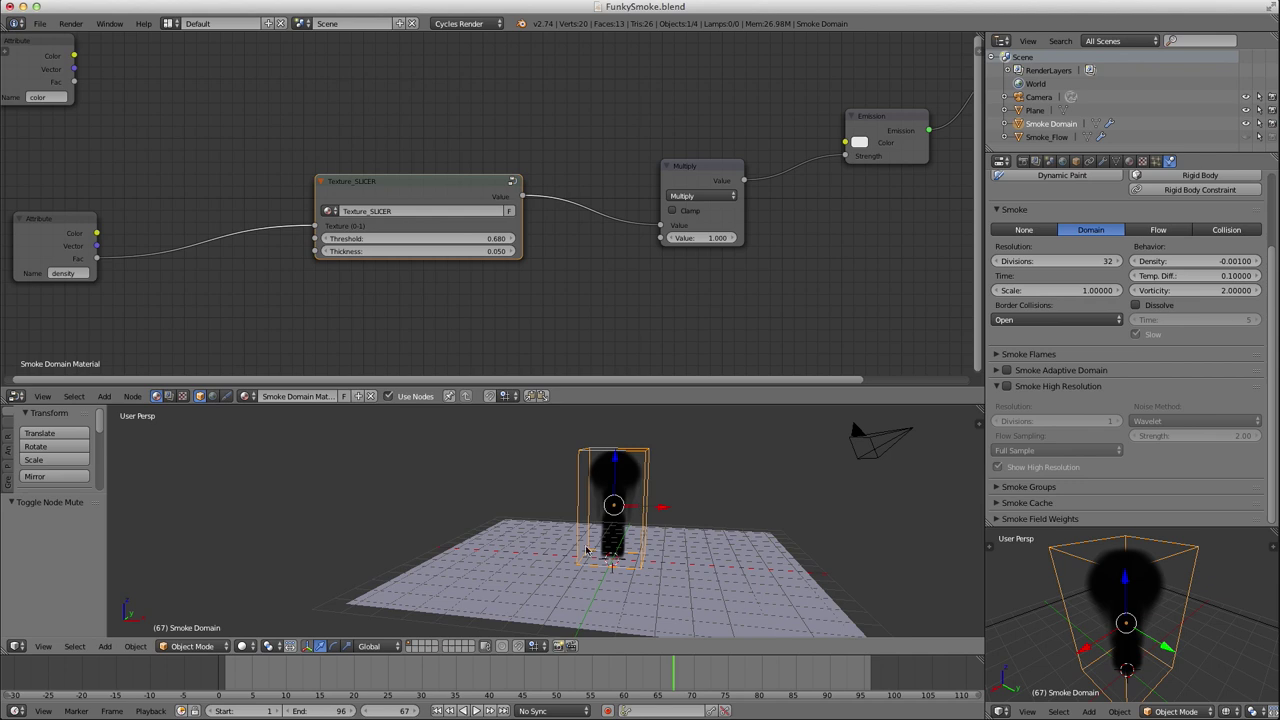
middle_drag(632, 530, 632, 546)
key(alt+a)
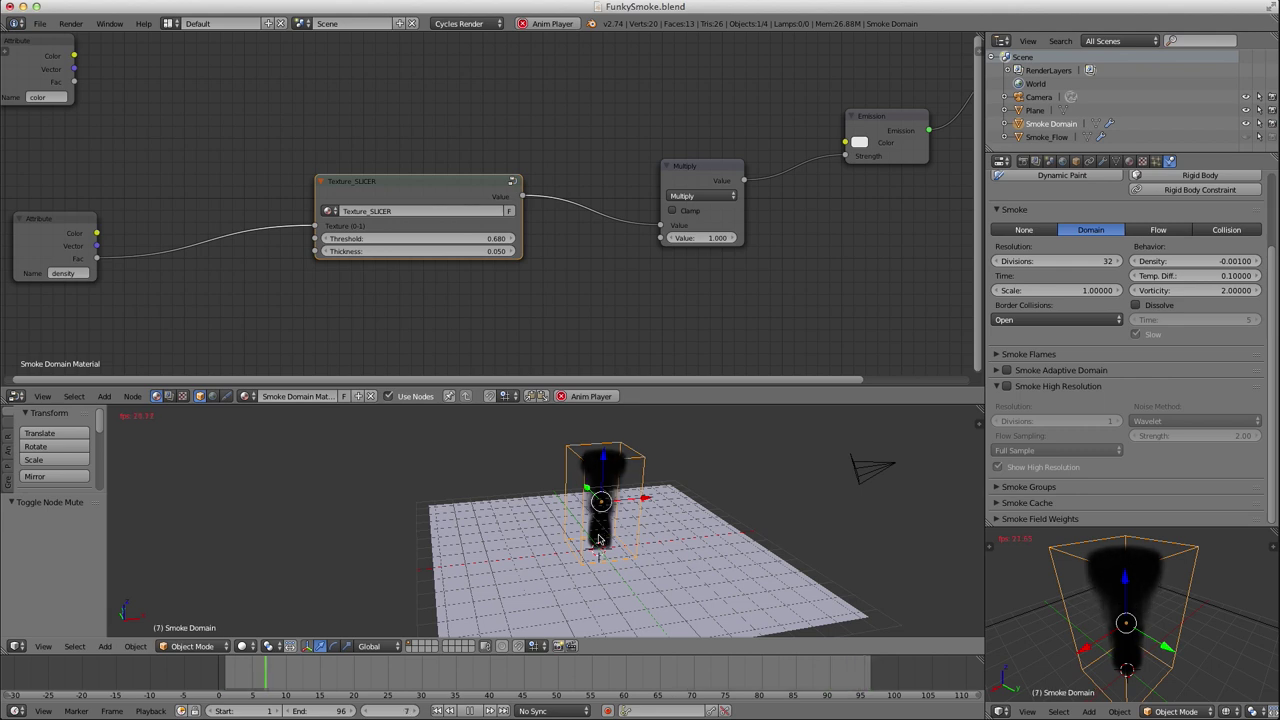
scroll(640, 510, up, 4)
key(z)
shift+middle_drag(658, 504, 612, 528)
Try 64 resolution divisions on the smoke domain, then set them back to 32.
click(1038, 263)
text(64)
key(Return)
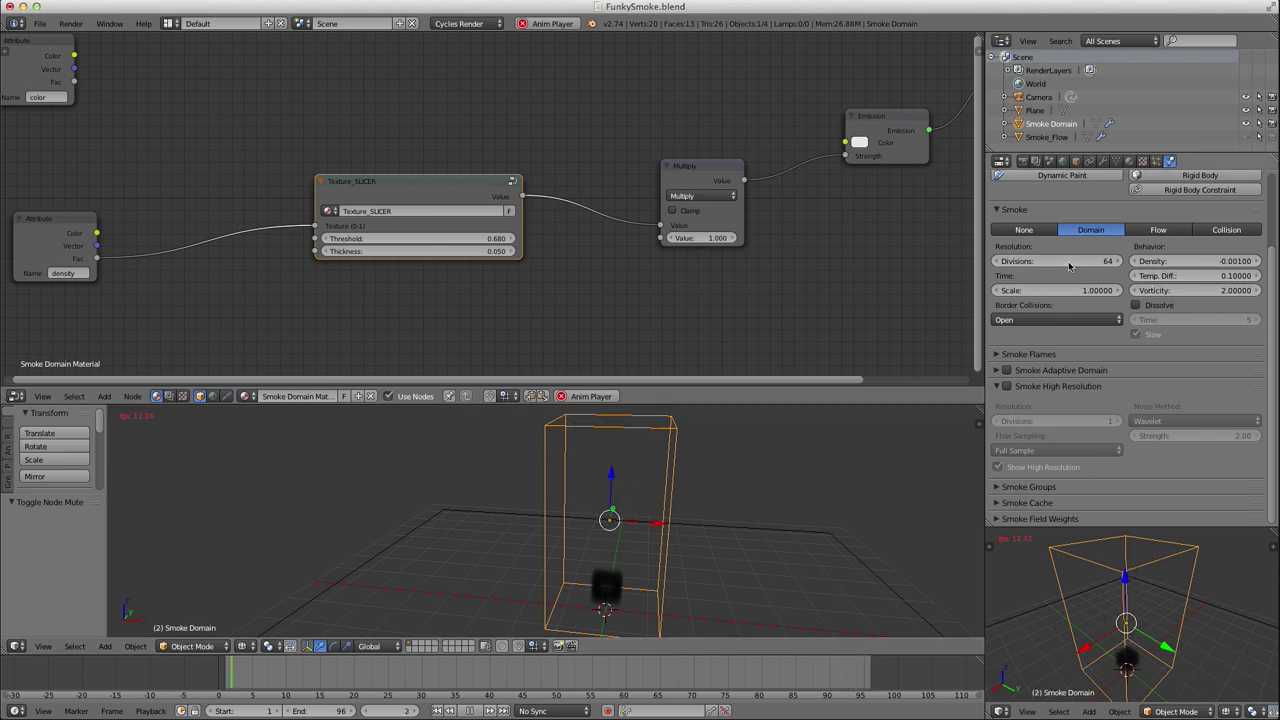
click(1065, 260)
key(Return)
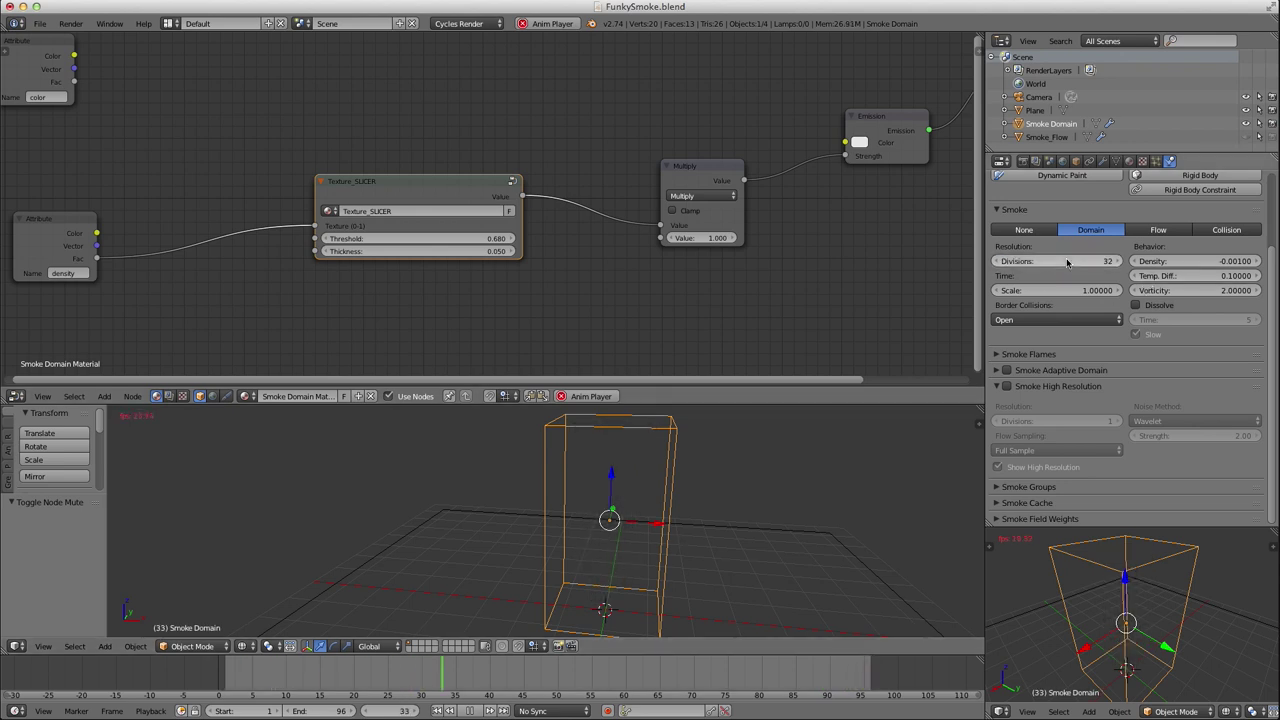
Enable Smoke High Resolution for the domain and set its high-resolution divisions to 2.
middle_drag(666, 571, 662, 545)
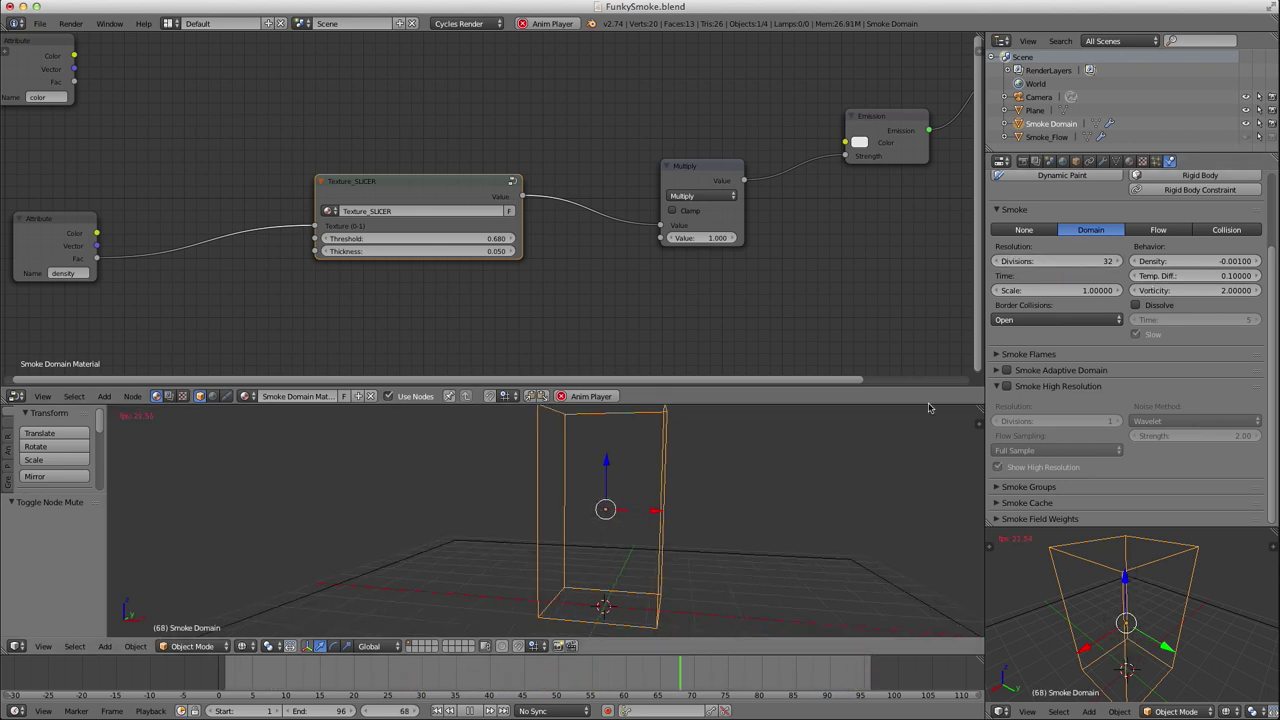
click(1007, 386)
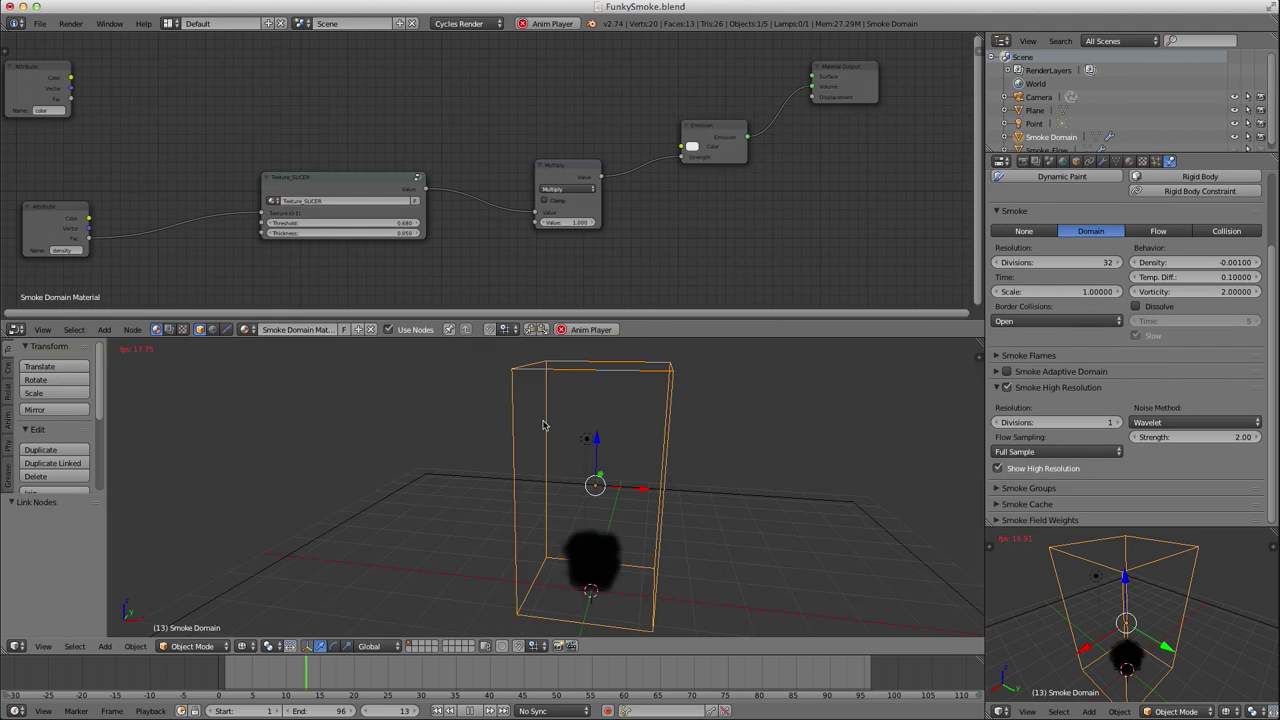
click(1115, 422)
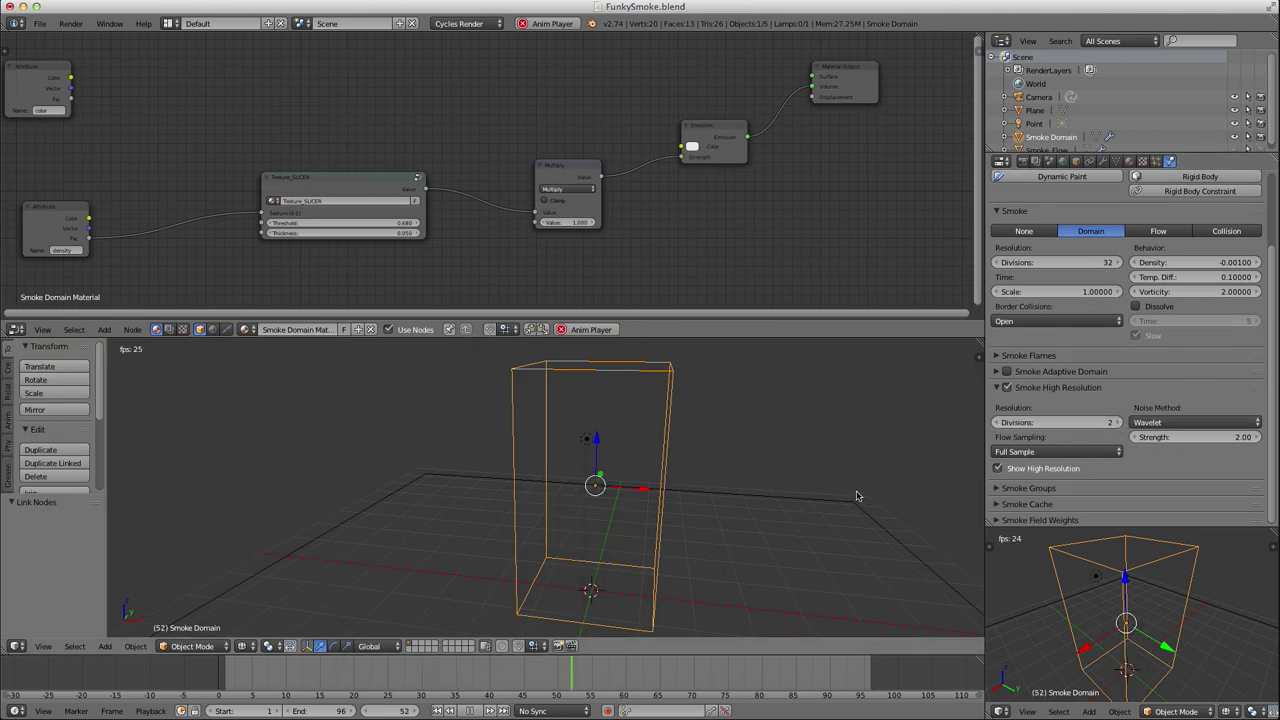
Play the smoke simulation from the first frame and inspect its high-resolution detail from several angles up to frame 58.
key(shift+Left)
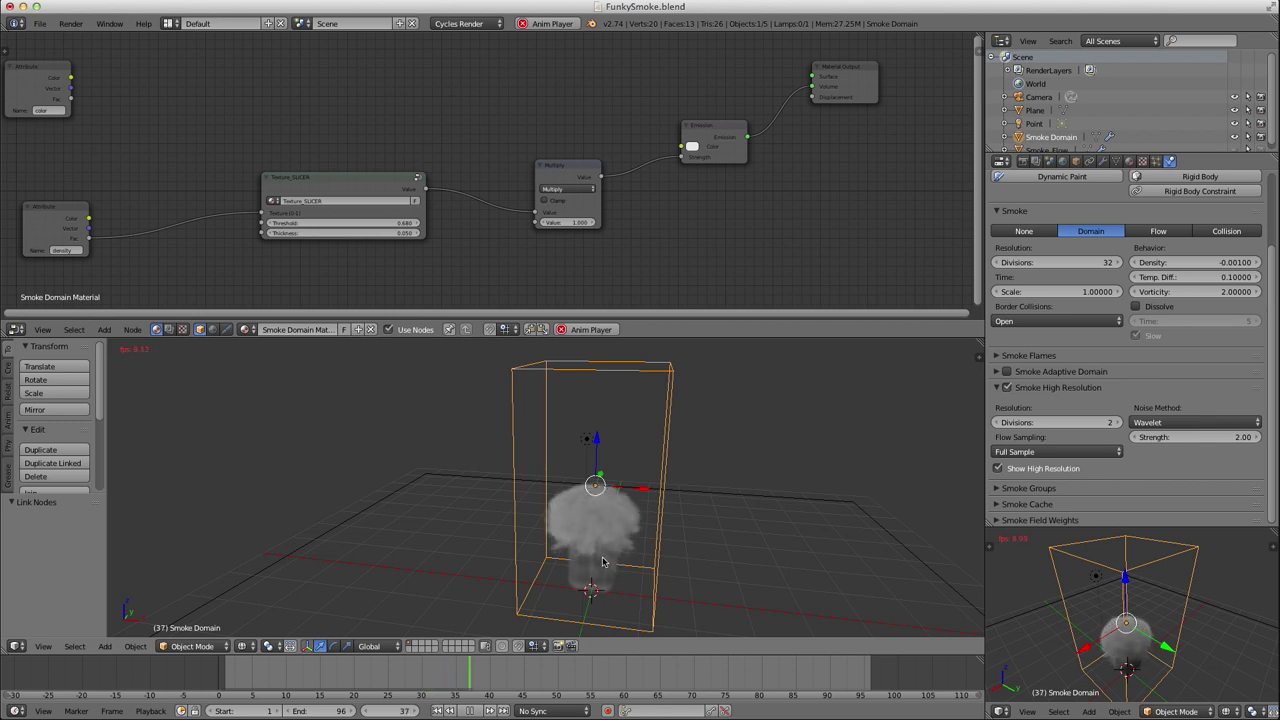
key(alt+a)
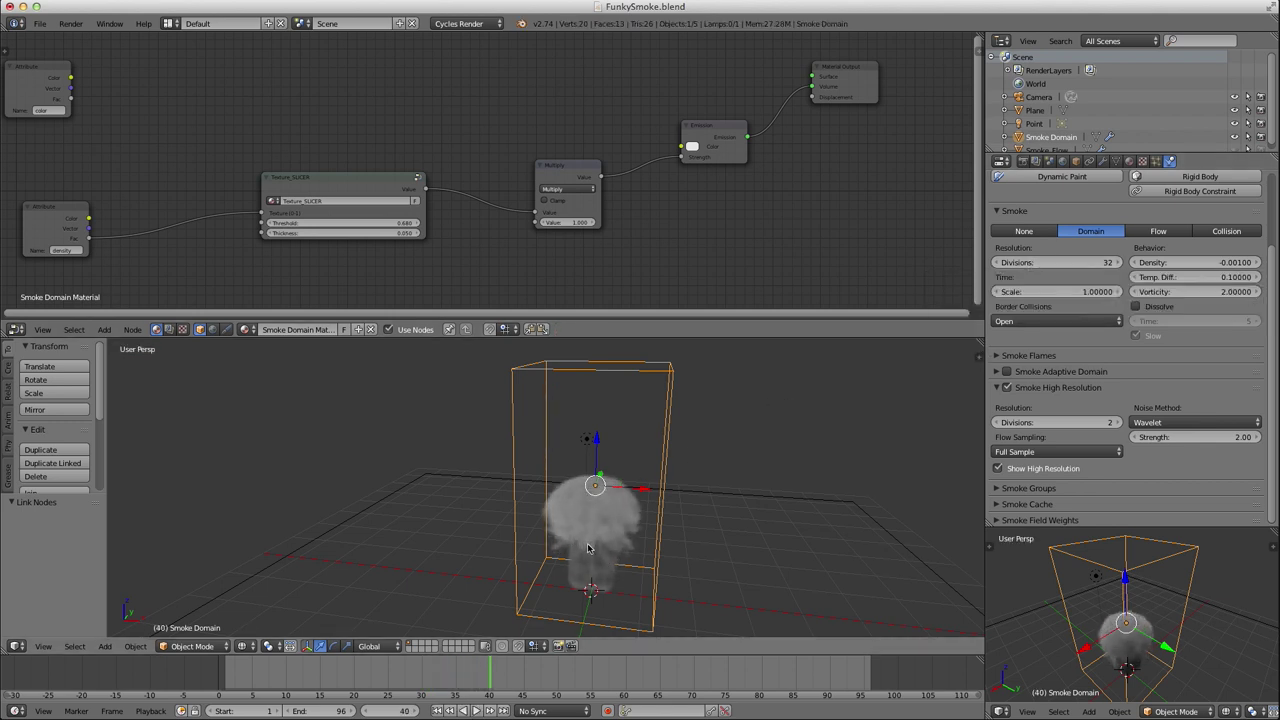
middle_drag(606, 540, 600, 537)
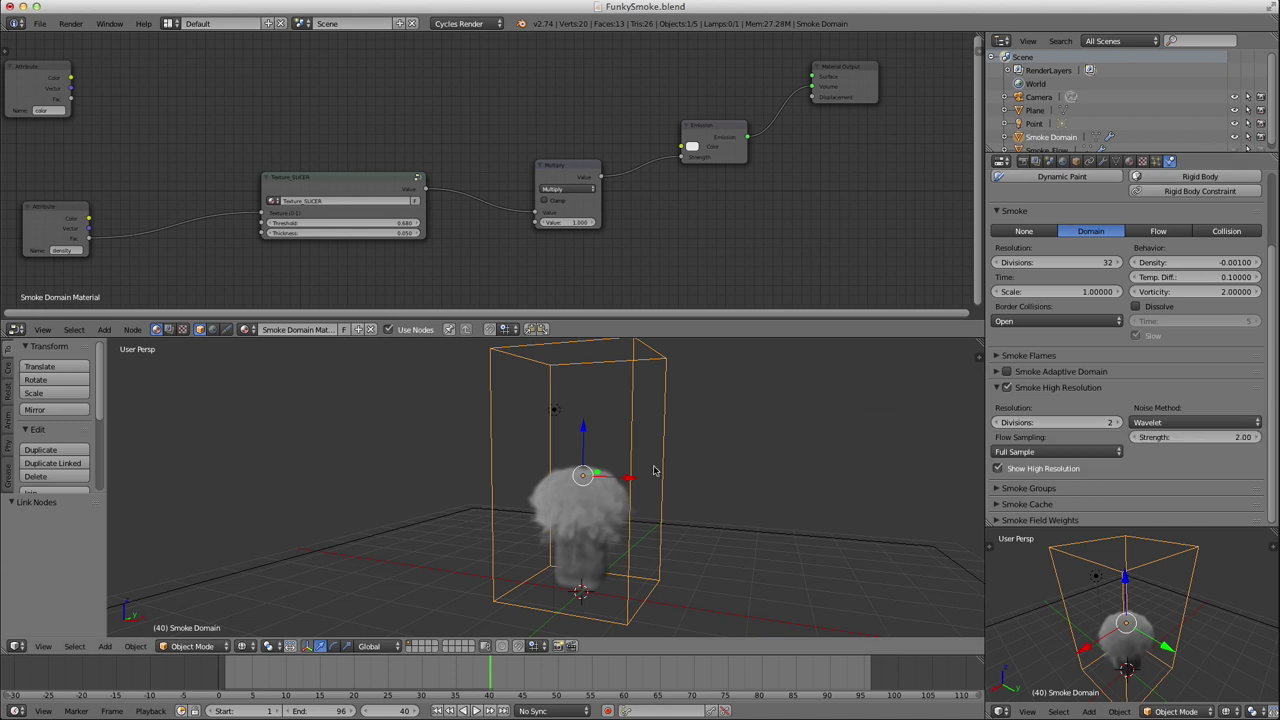
middle_drag(600, 462, 614, 466)
key(alt+a)
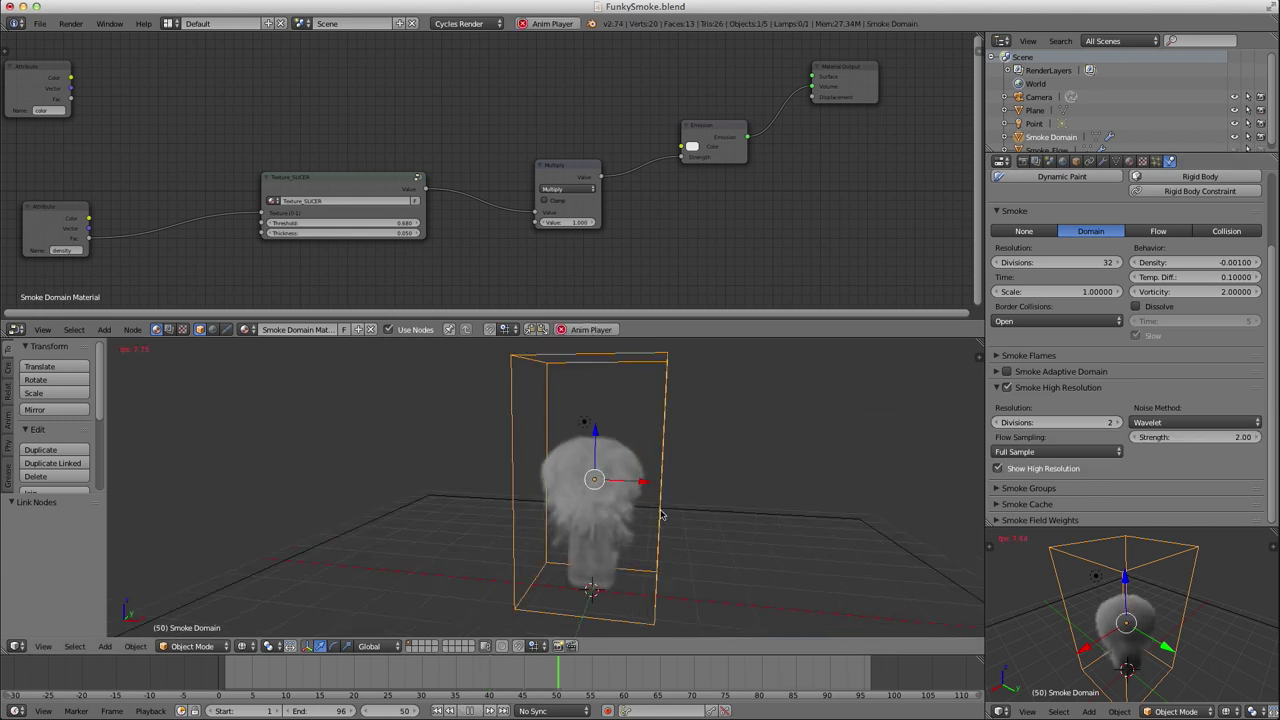
key(alt+a)
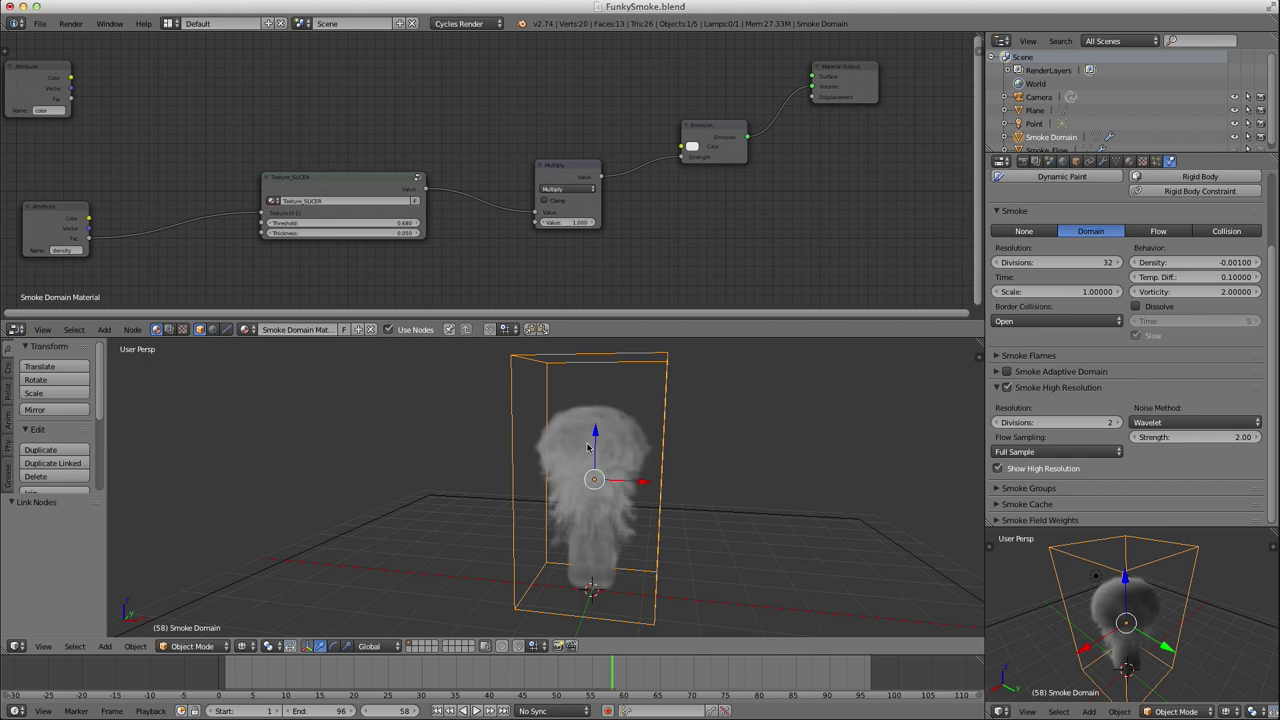
Set the smoke domain's resolution divisions to 64 and replay the simulation from the start up to frame 30.
click(1072, 262)
key(Return)
key(shift+Left)
key(alt+a)
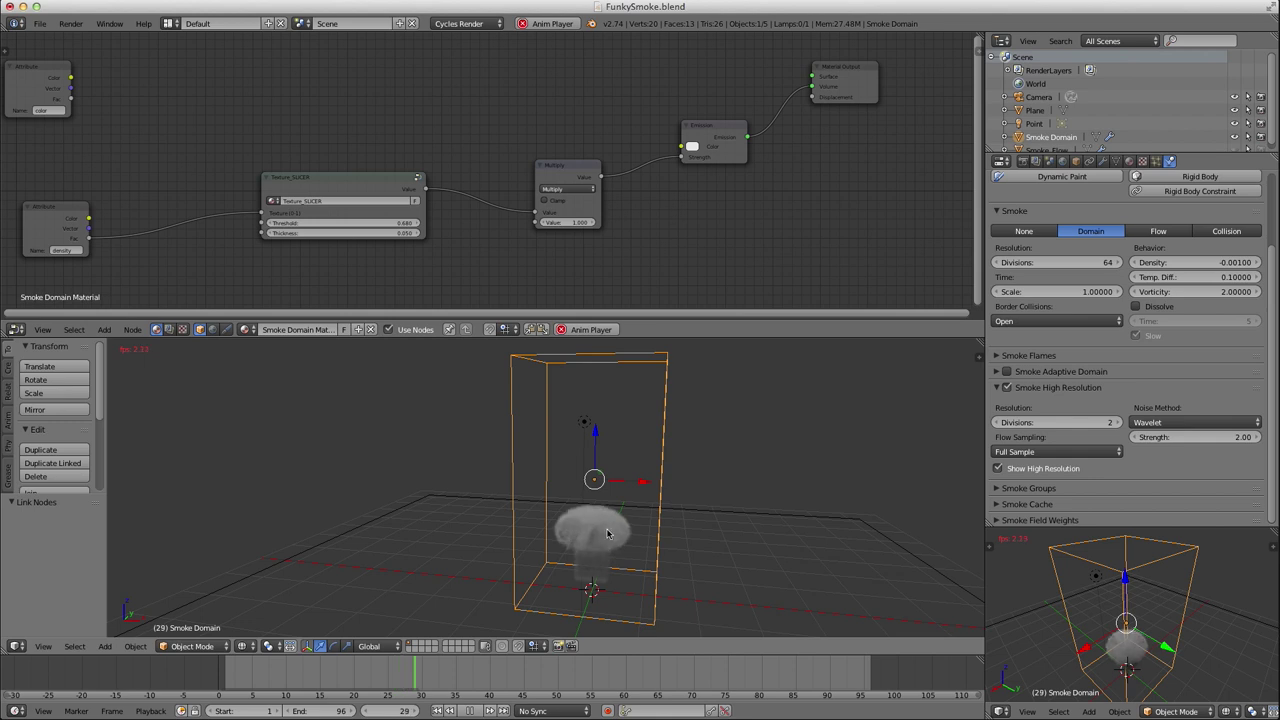
key(alt+a)
middle_drag(609, 539, 609, 535)
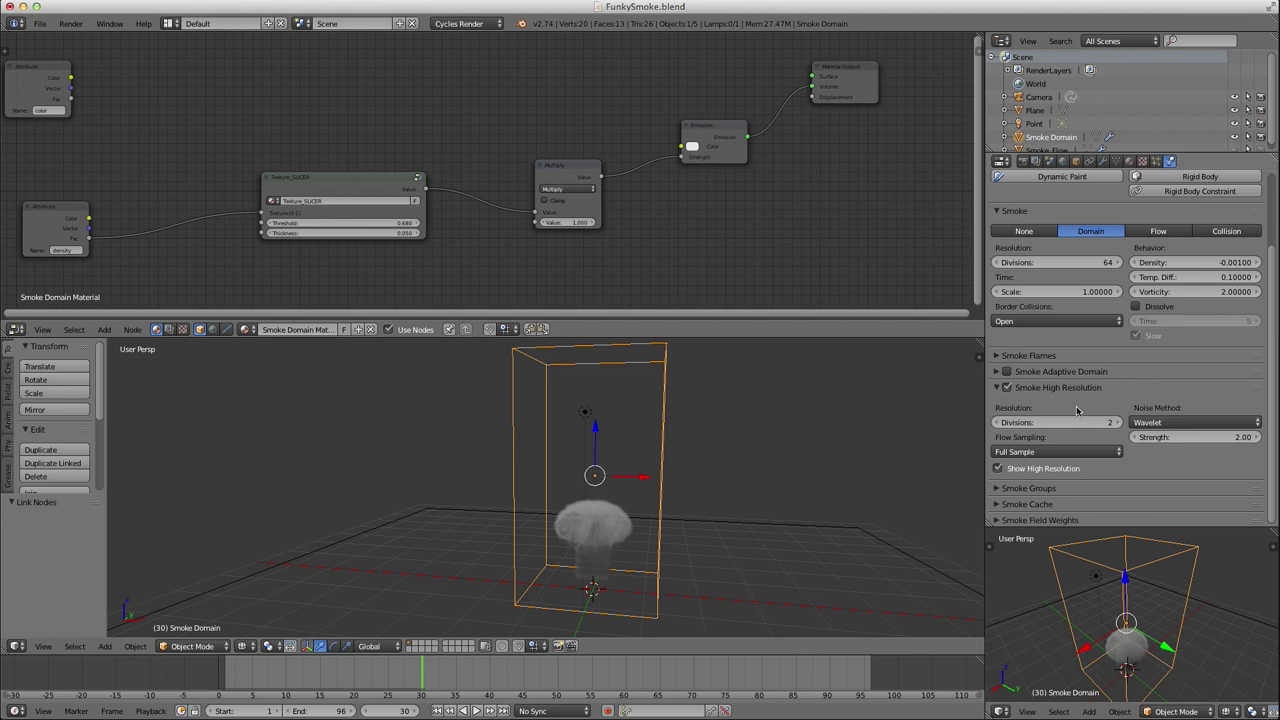
Expand the domain's Smoke Cache settings and set the cache's end frame to 96.
scroll(1082, 418, down, 1)
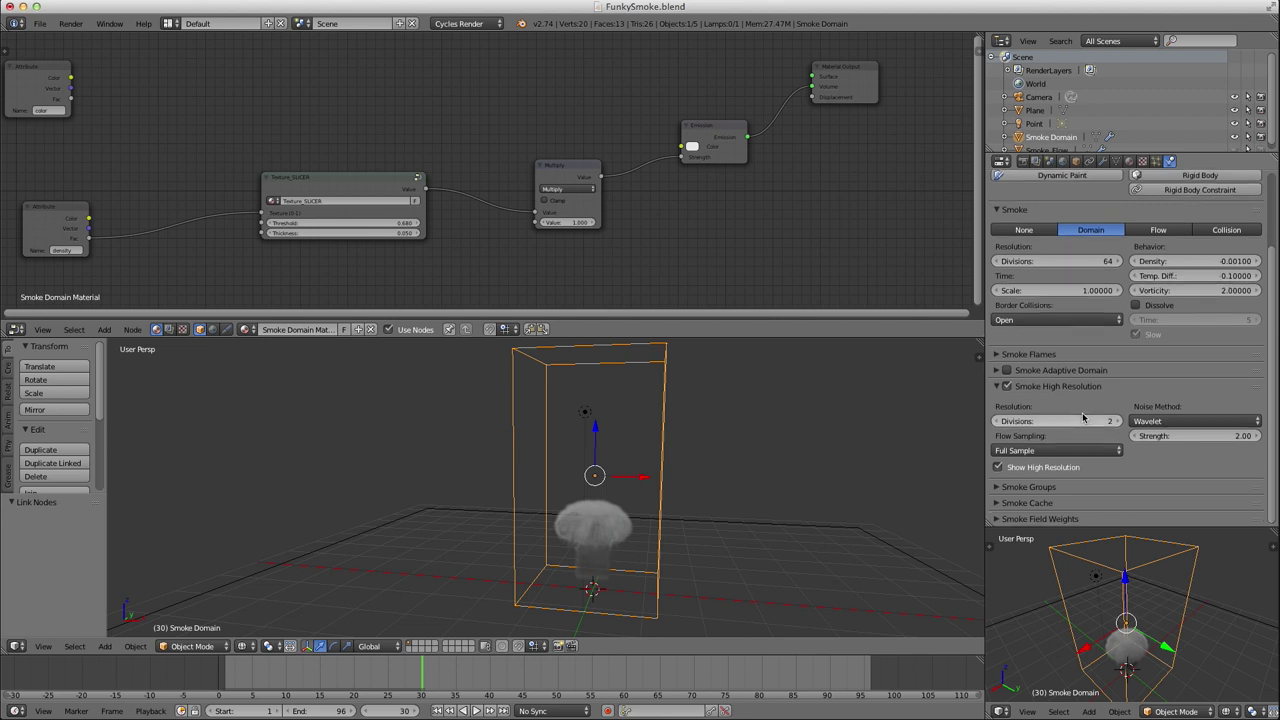
click(1015, 505)
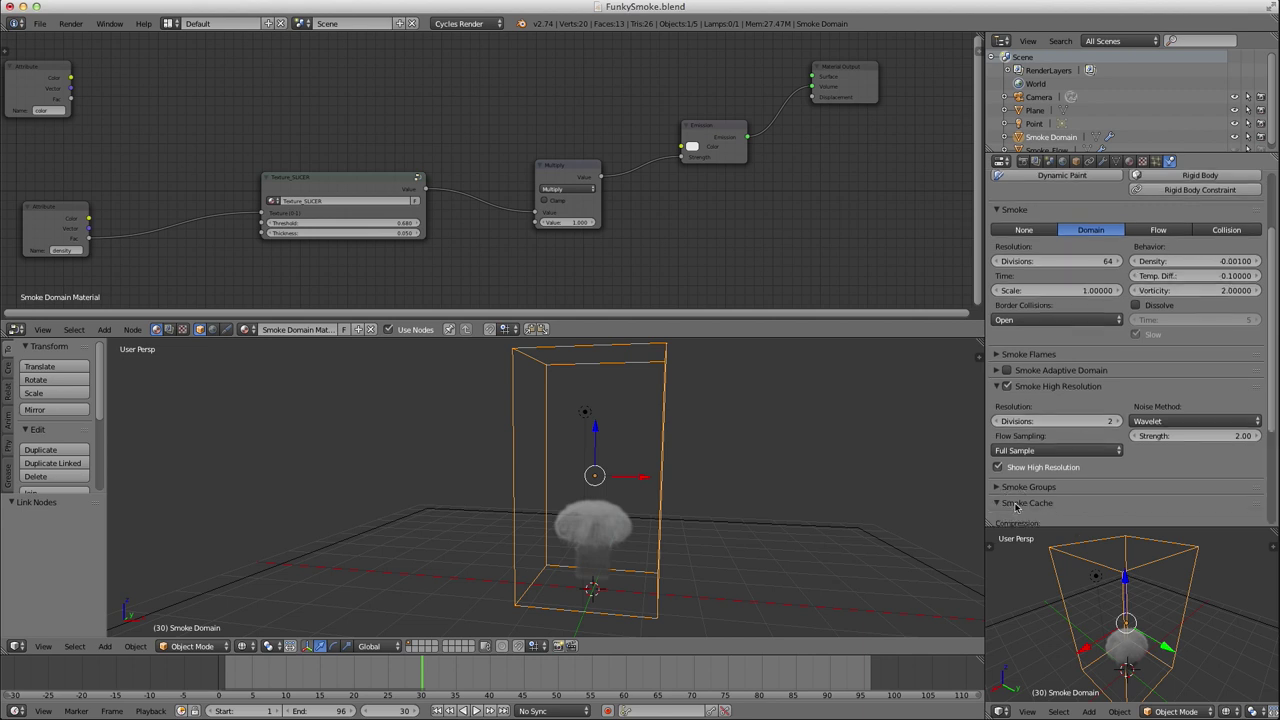
scroll(1015, 505, down, 4)
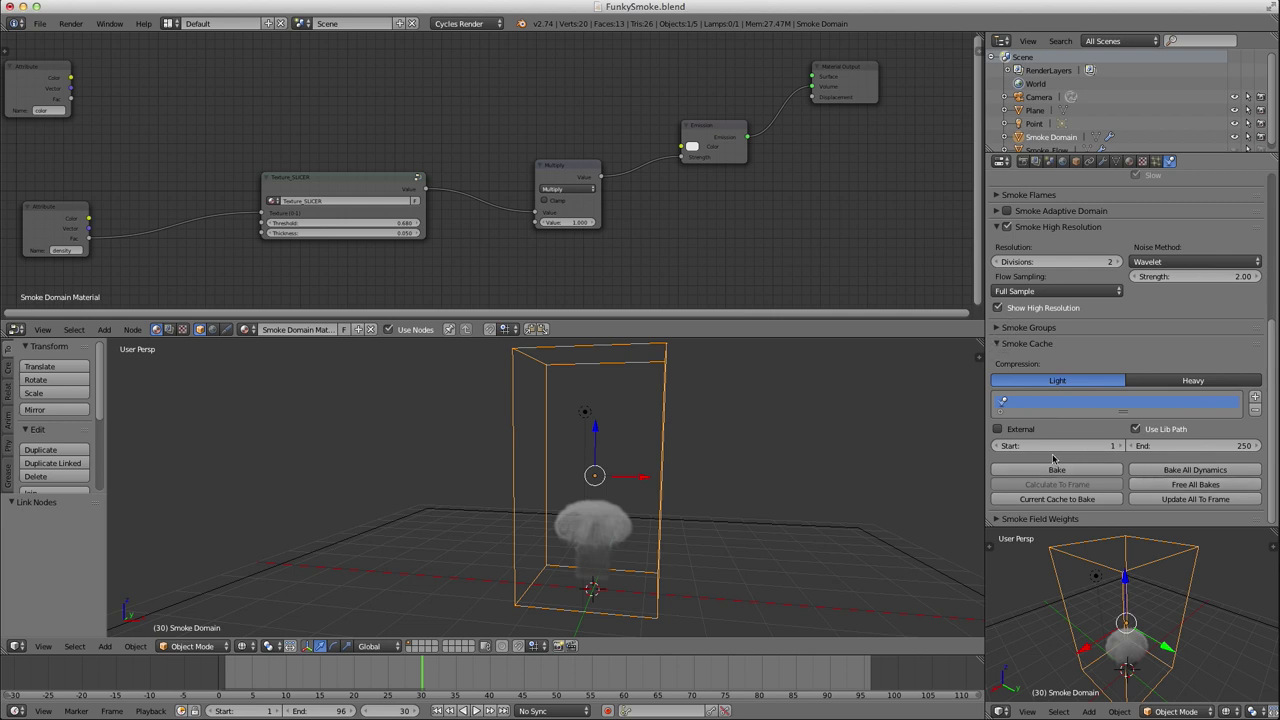
click(1176, 445)
text(96)
key(Return)
Save over FunkySmoke.blend, then free all existing bakes and bake the smoke simulation.
key(ctrl+s)
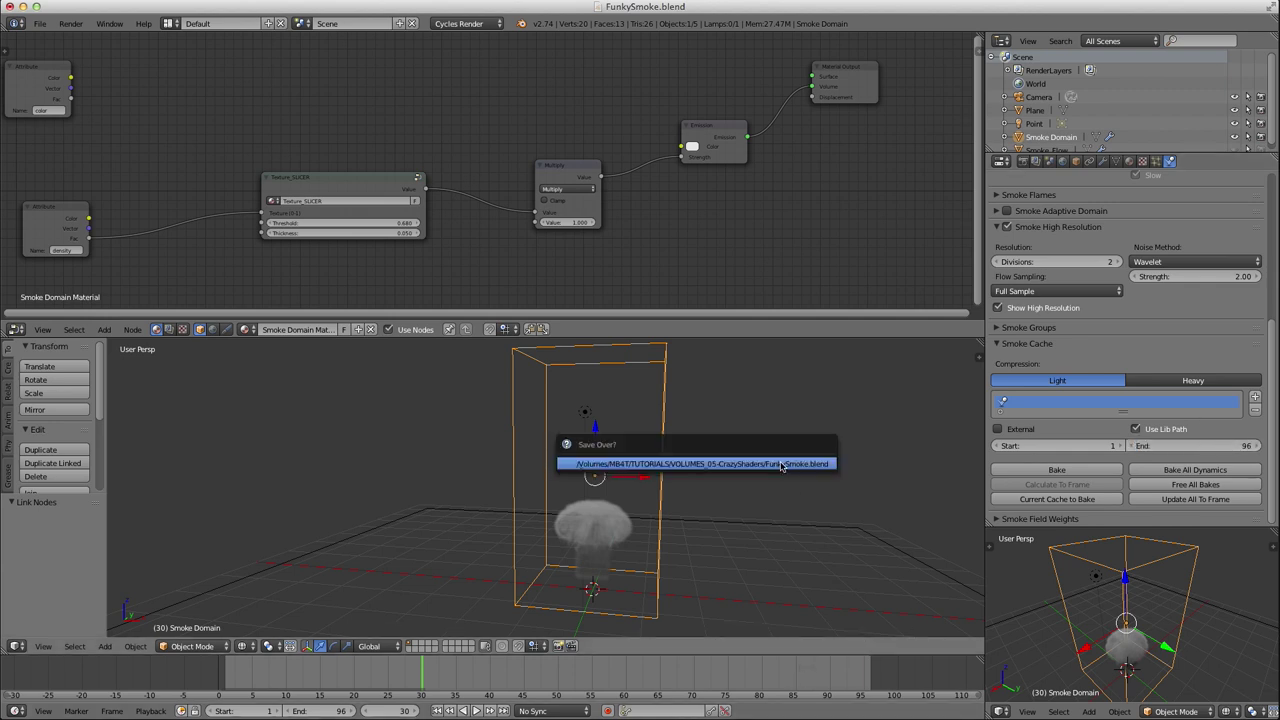
click(780, 462)
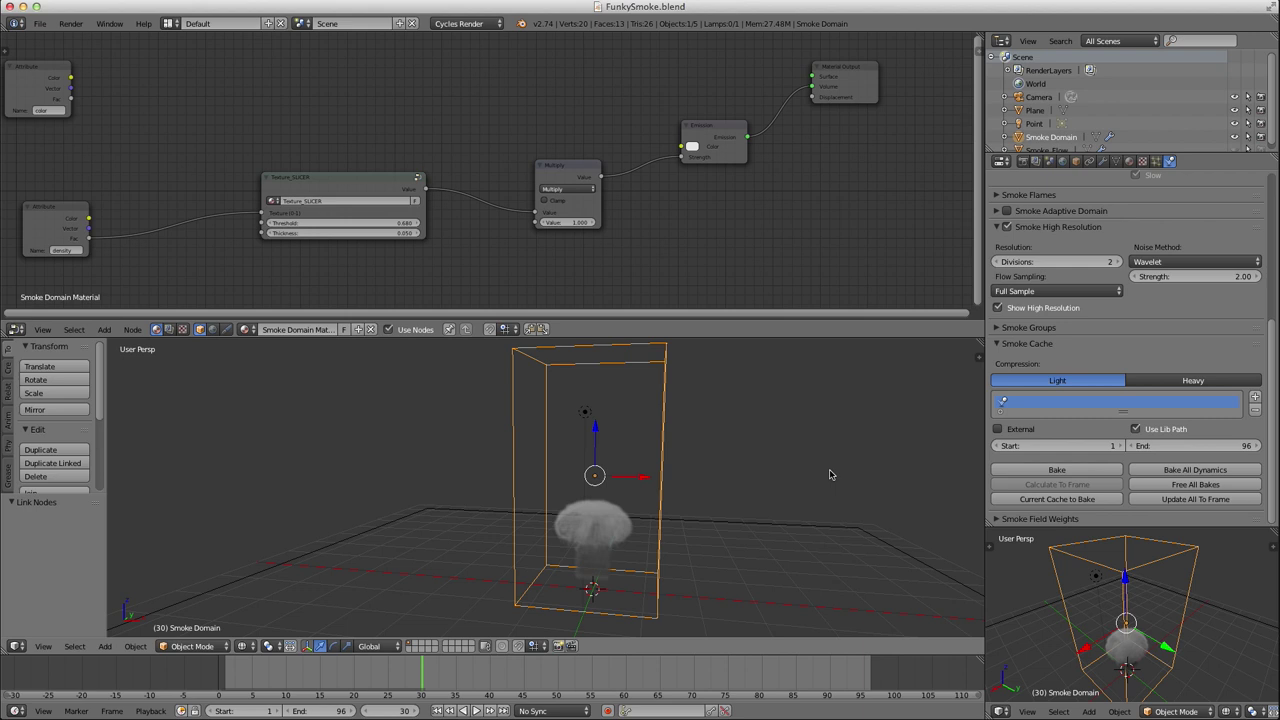
click(1191, 485)
click(1030, 470)
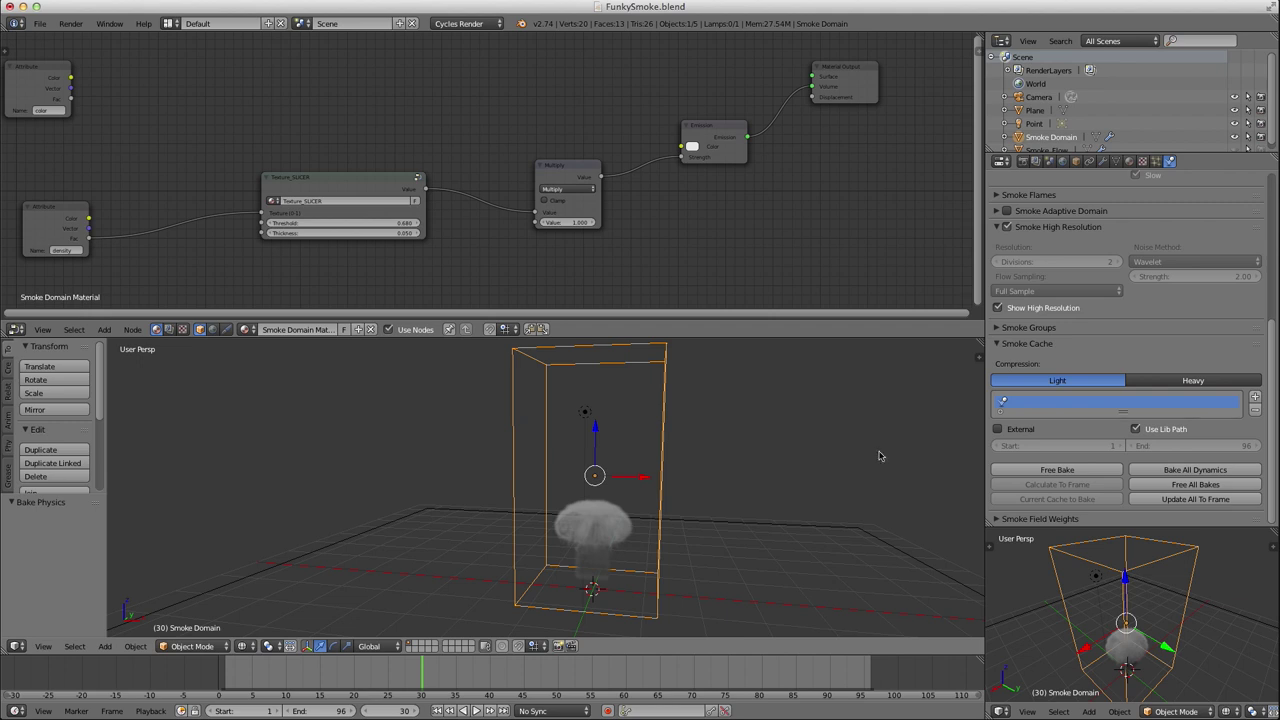
Scrub through the baked smoke to frame 88, examine it from different angles, and return to frame 60.
drag(400, 684, 815, 676)
middle_drag(580, 521, 608, 541)
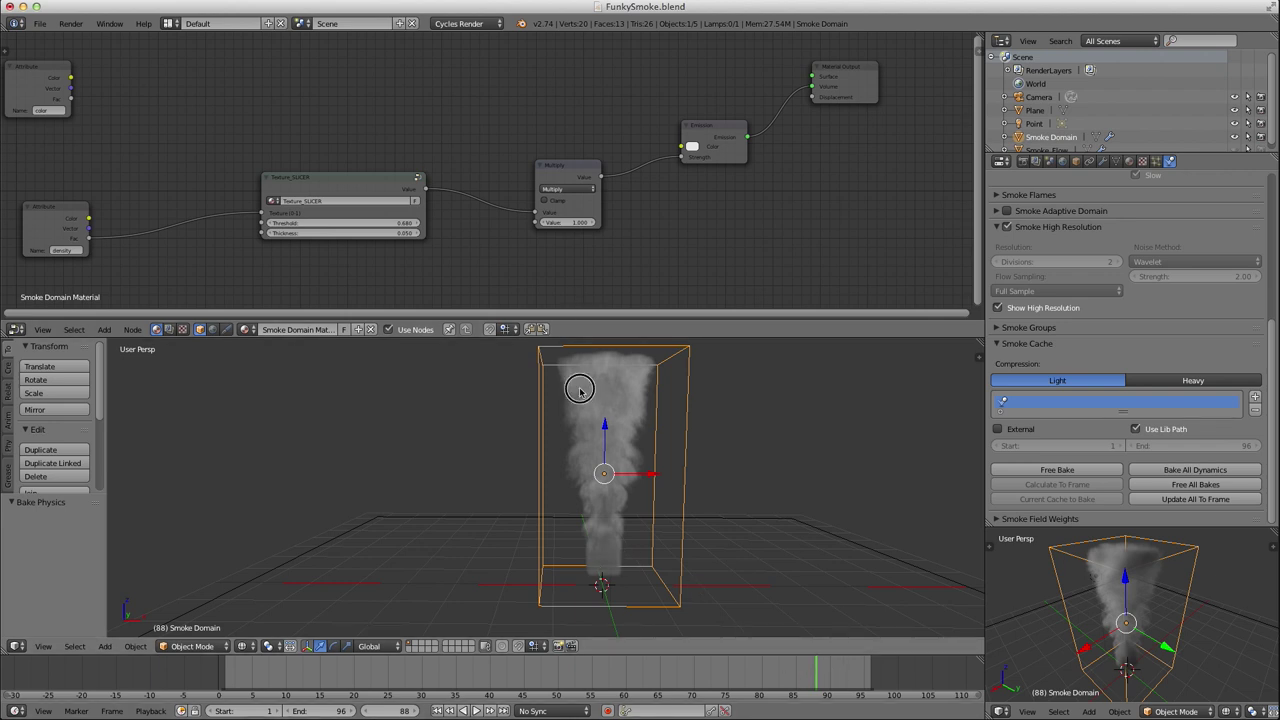
middle_drag(582, 382, 612, 410)
drag(855, 675, 626, 690)
Show the camera's view in the small 3D view and raise the camera along global Z in two moves, the second about 0.084.
key(KP_0)
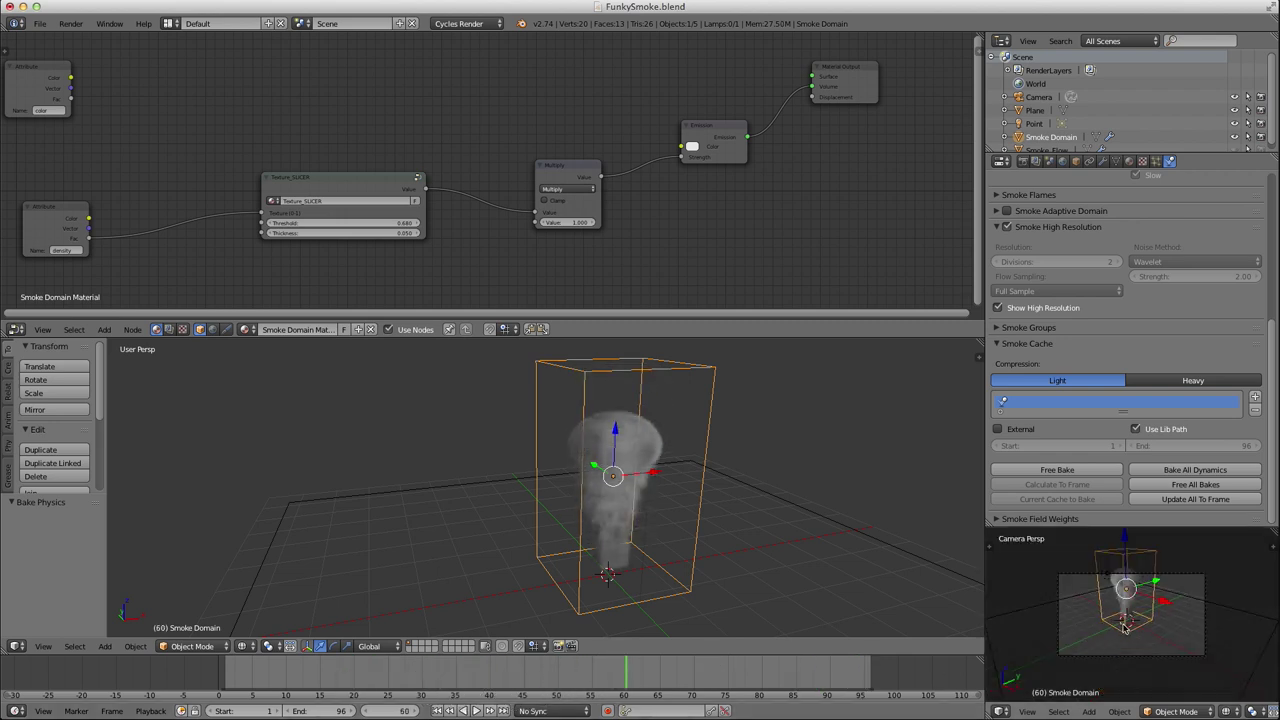
right_click(1051, 553)
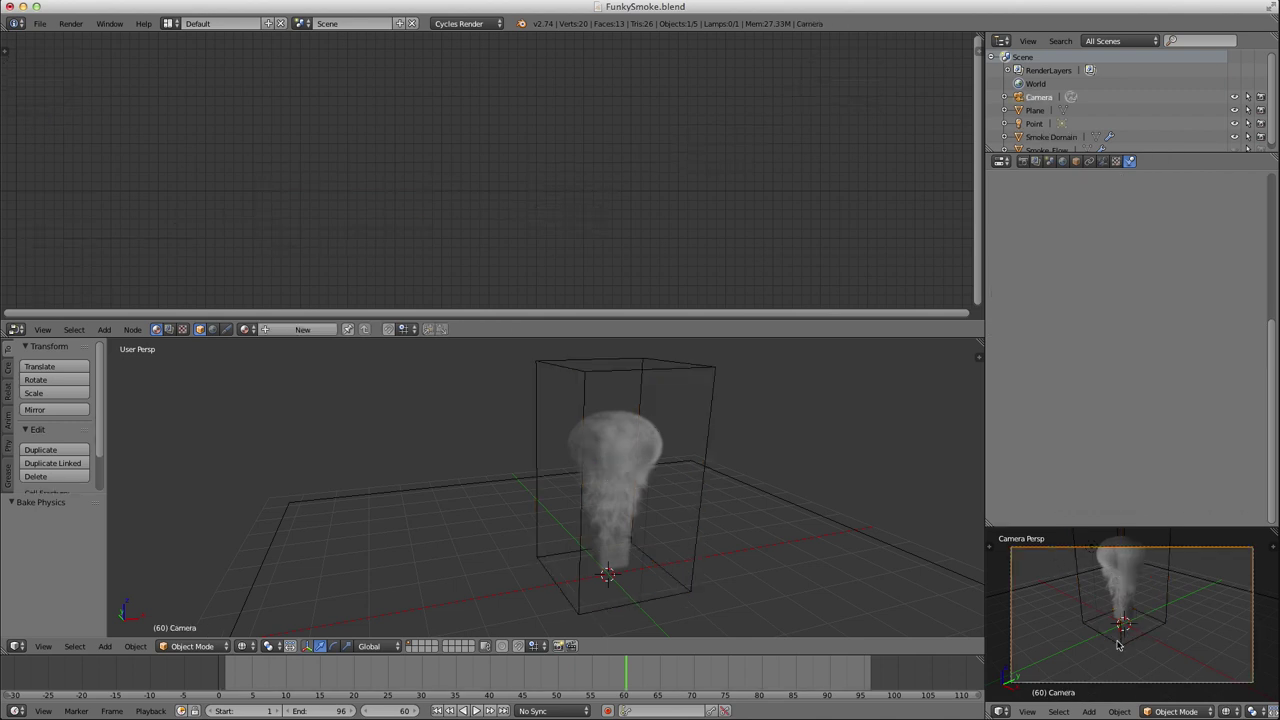
key(g)
key(z)
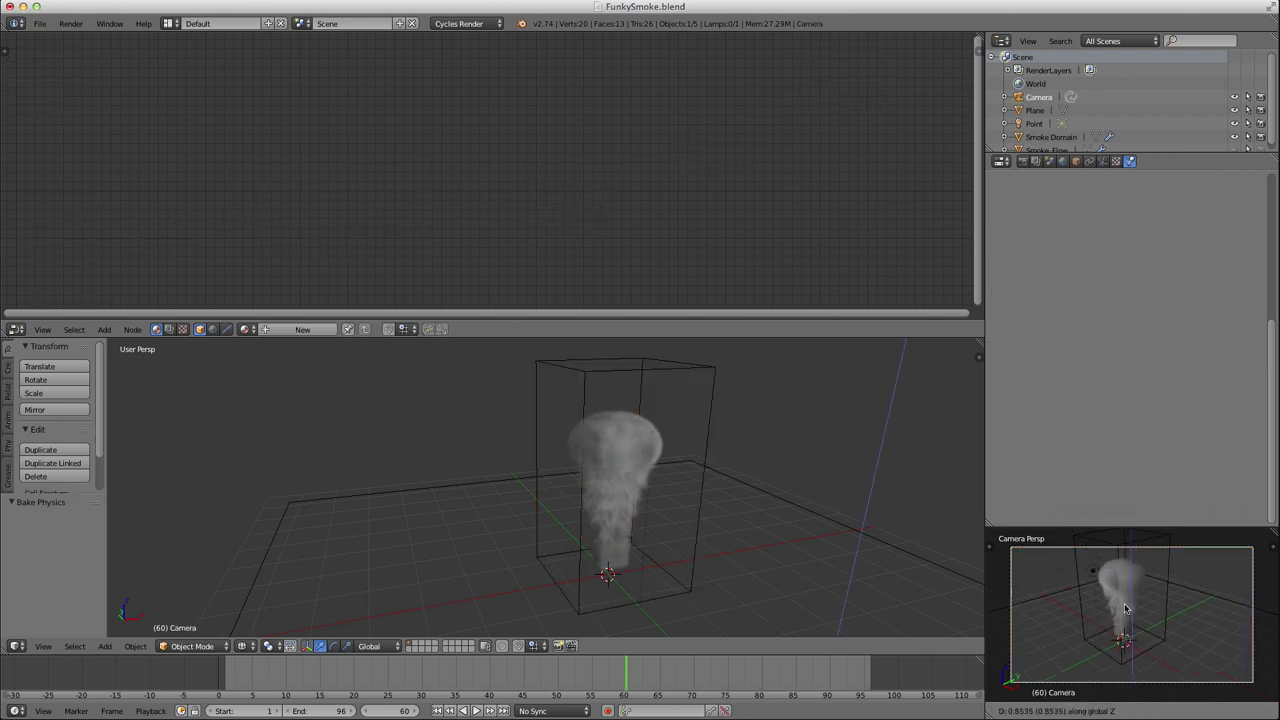
click(1122, 585)
key(a)
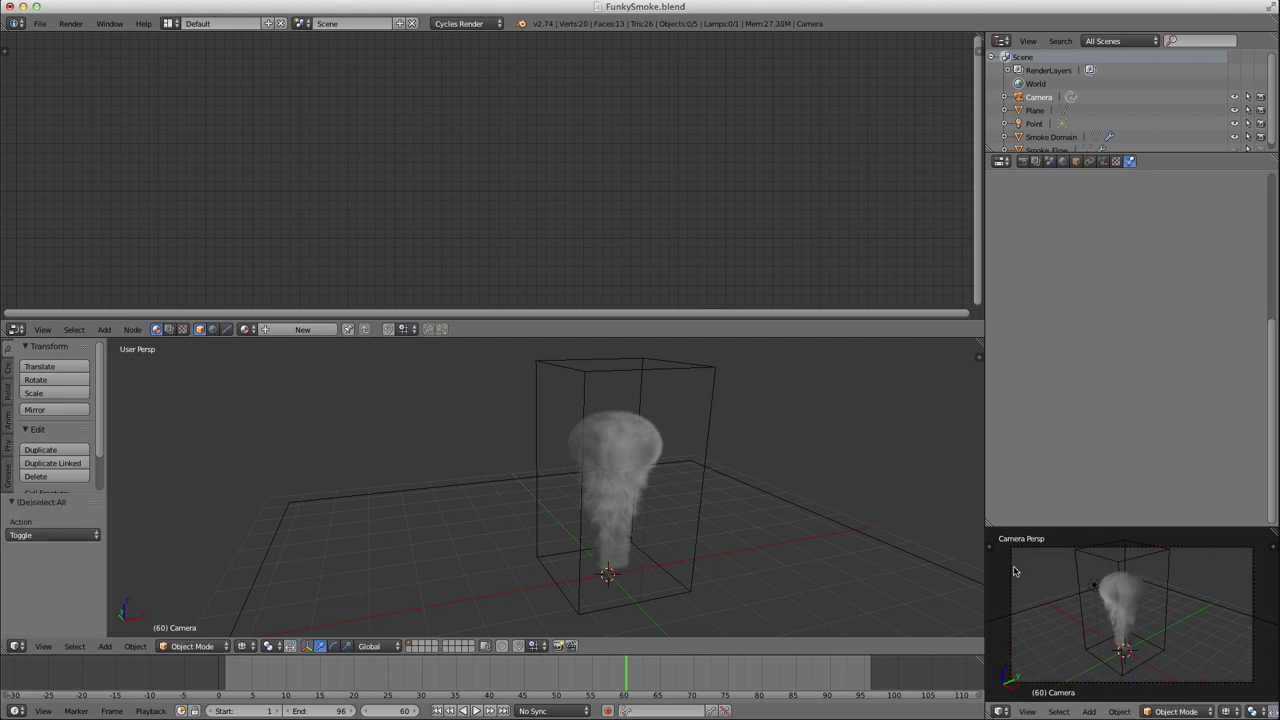
right_click(1011, 570)
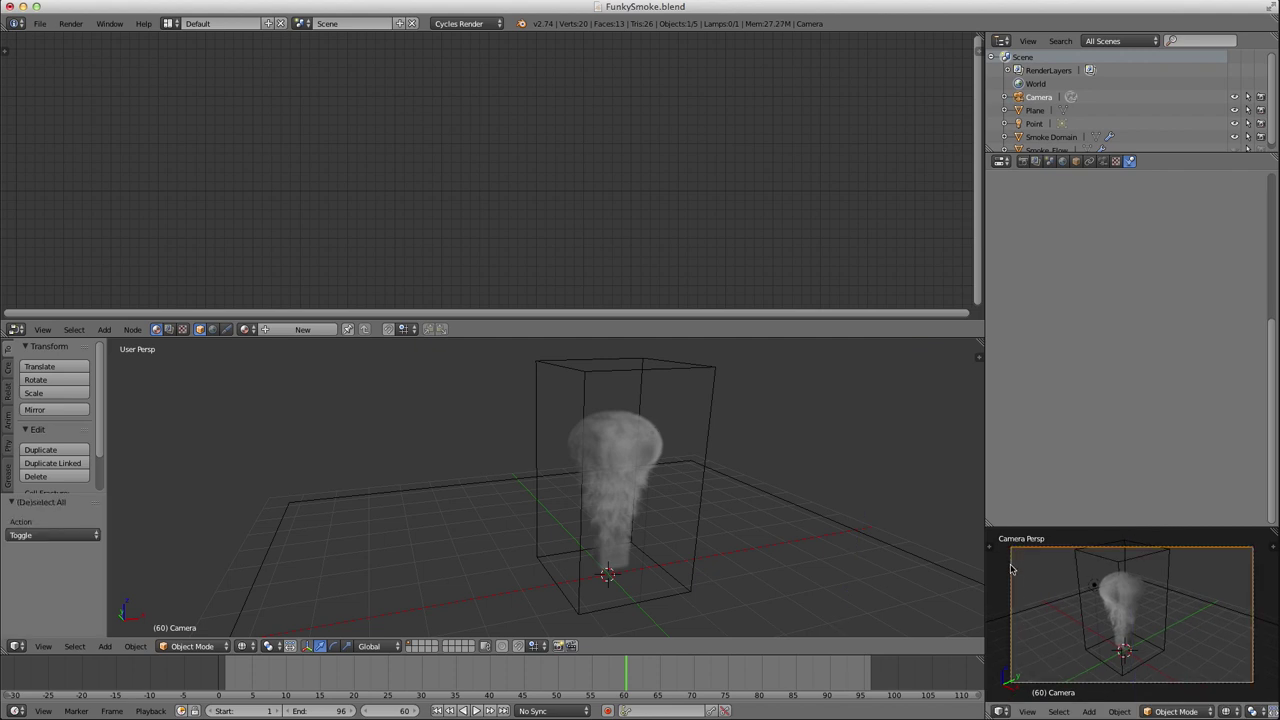
key(g)
key(z)
click(1129, 622)
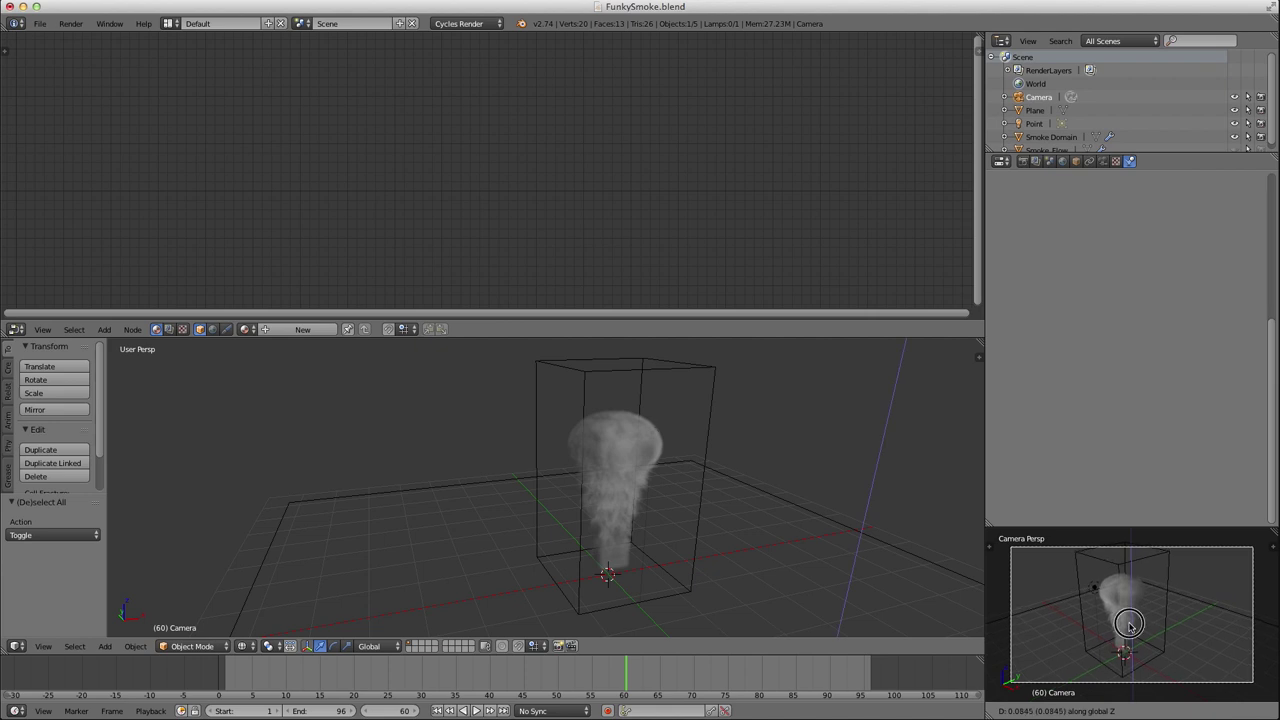
Move the camera closer to the smoke along its local Z axis, by about -2.2, 2.0, -1.5 in X, Y, Z.
scroll(717, 471, down, 5)
middle_drag(717, 471, 663, 489)
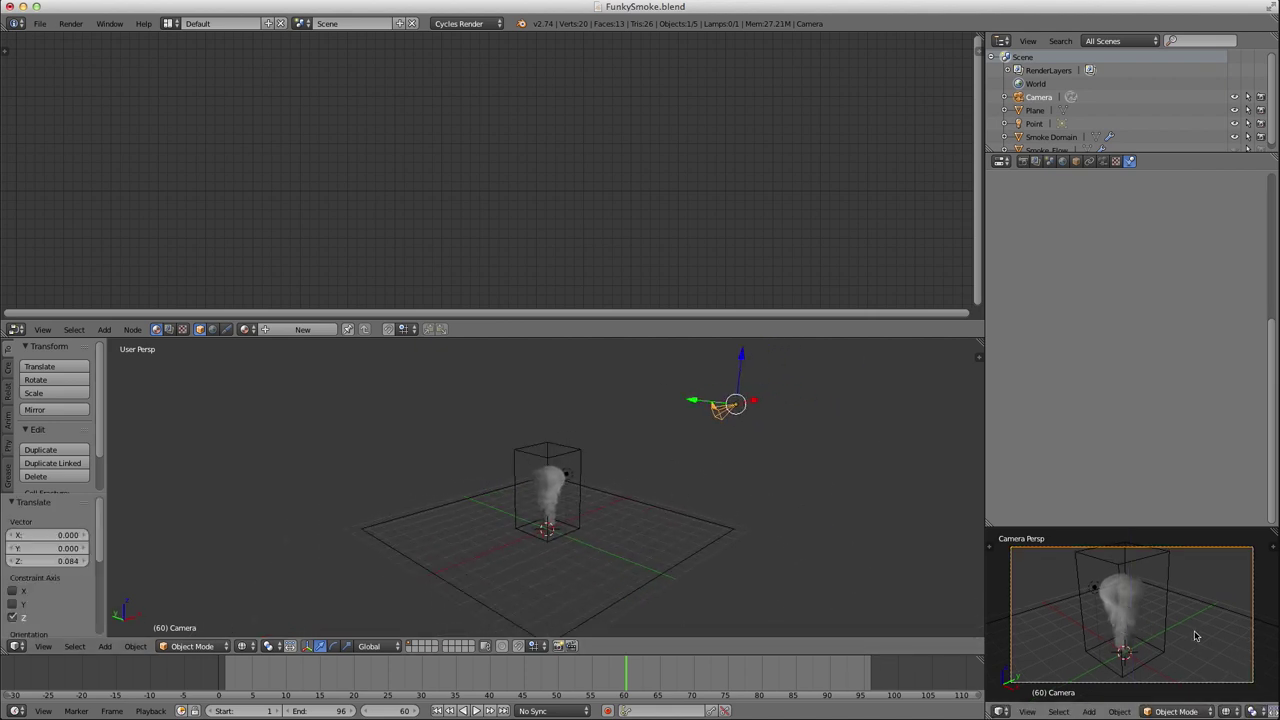
key(g)
key(z)
key(z)
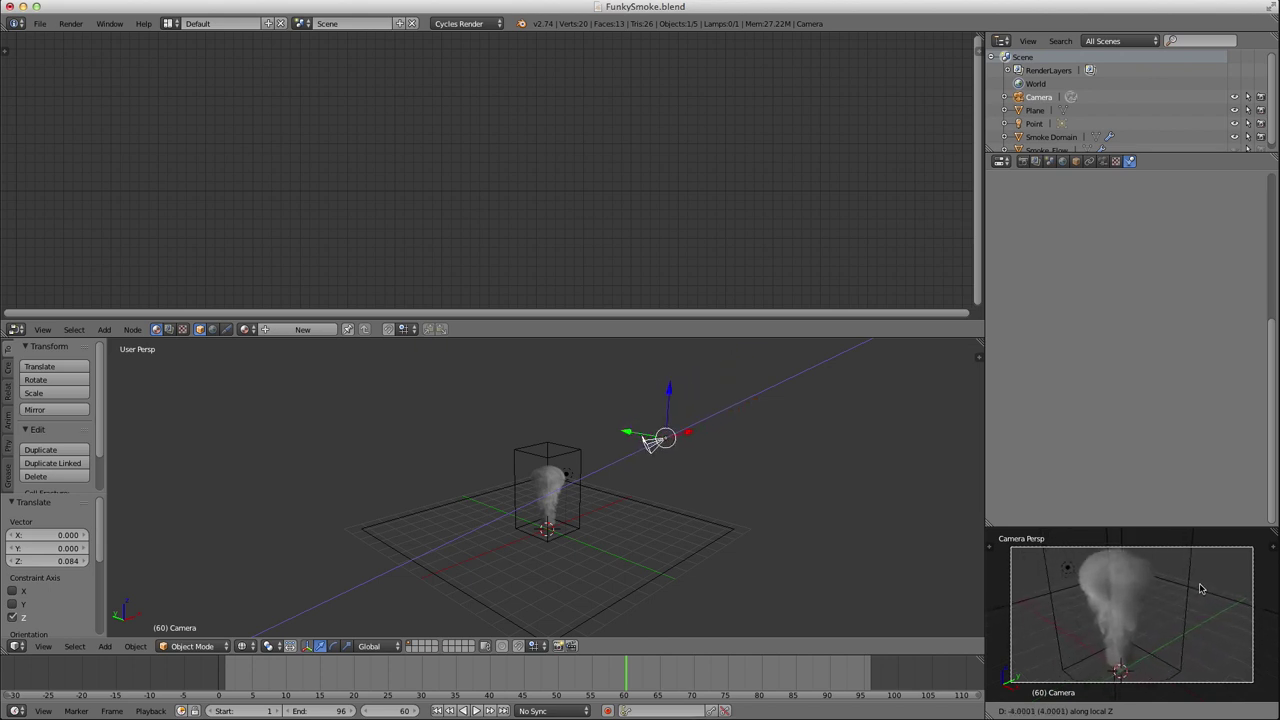
click(1201, 590)
Set the current frame to 78 and raise the camera about 0.77 along global Z to fit the taller smoke.
drag(648, 678, 754, 678)
key(g)
key(z)
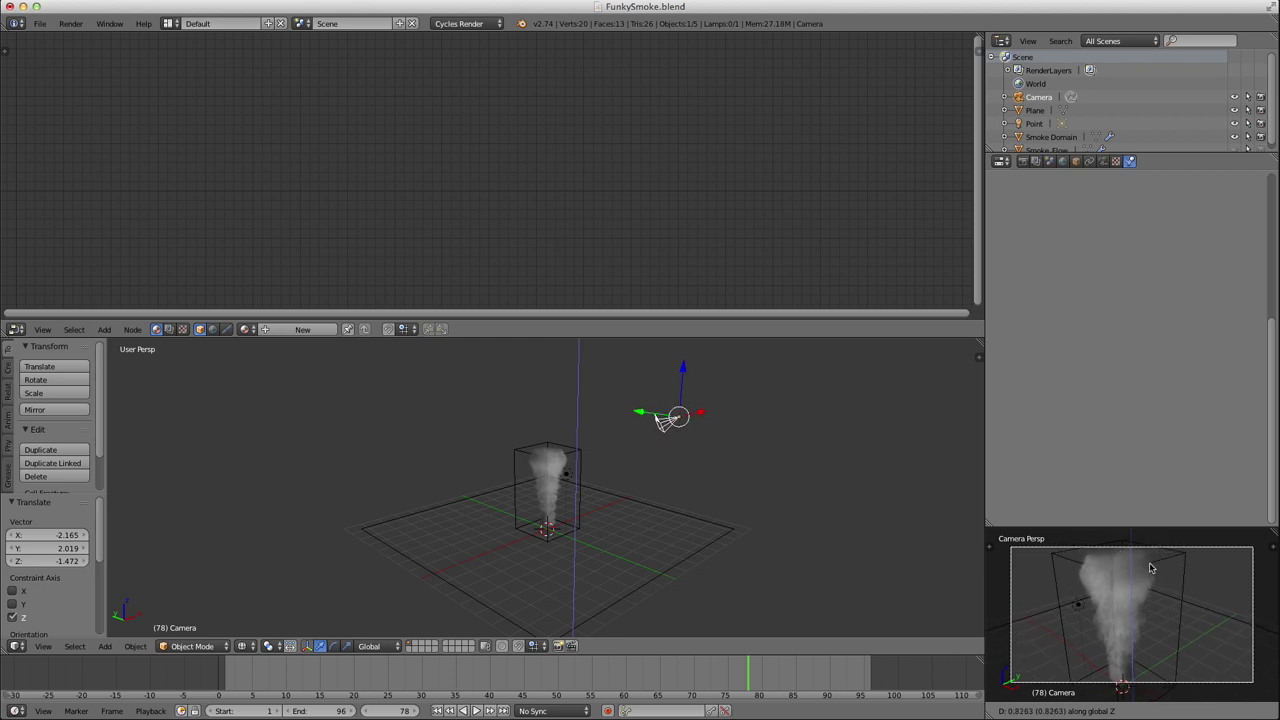
click(1150, 570)
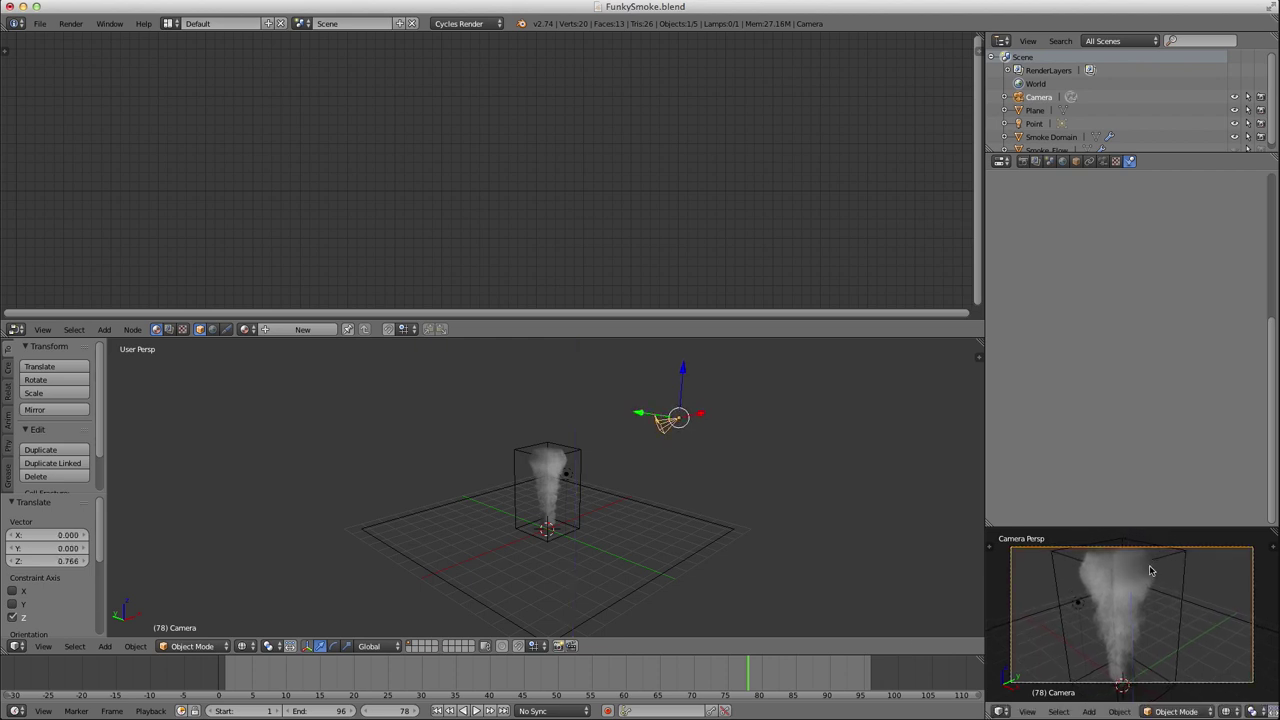
mouse_move(762, 676)
mouse_down()
mouse_move(821, 676)
mouse_move(609, 688)
mouse_move(748, 688)
mouse_up()
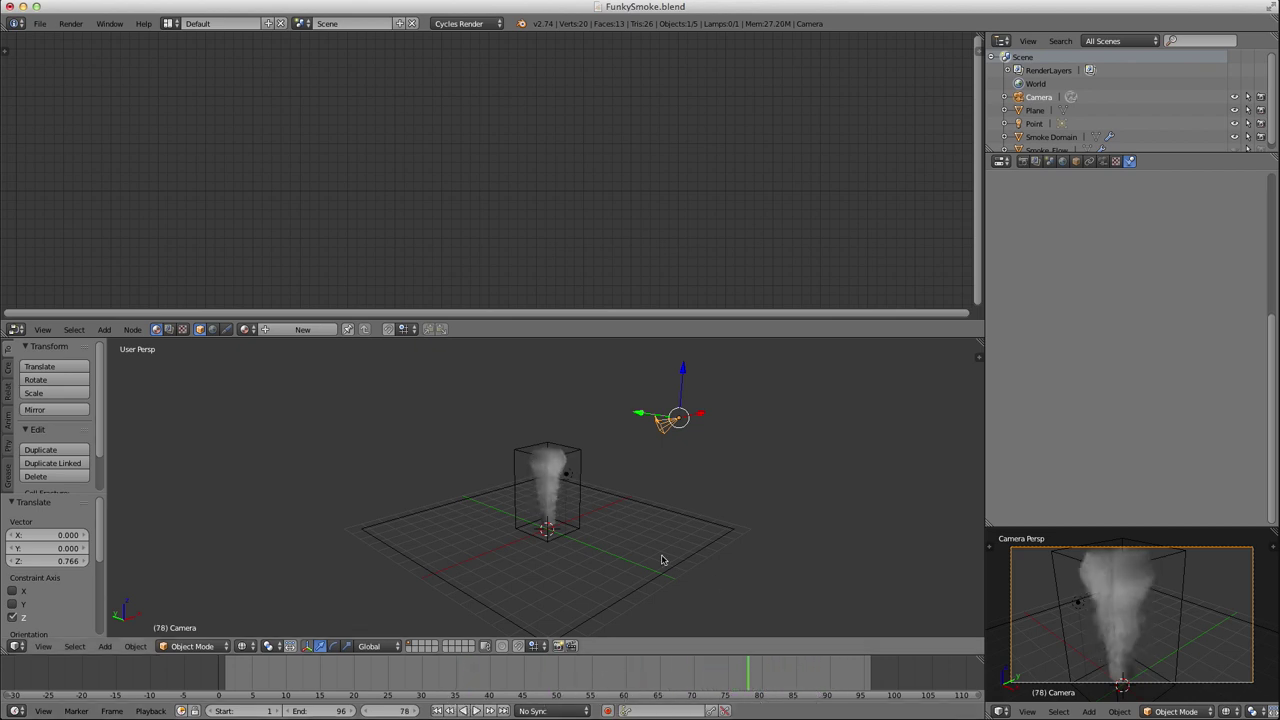
Lower the camera about 1.53 along Z and tilt it about 9.4° around its local X axis.
drag(685, 366, 681, 394)
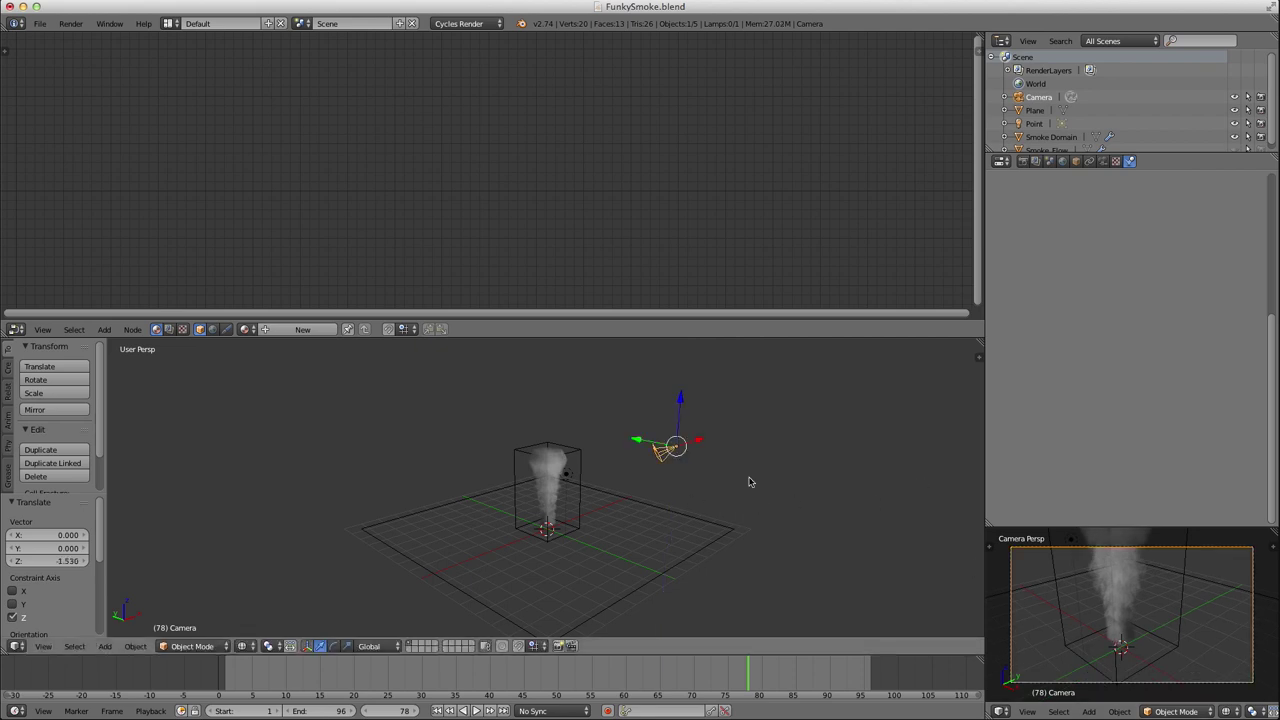
key(r)
key(x)
key(x)
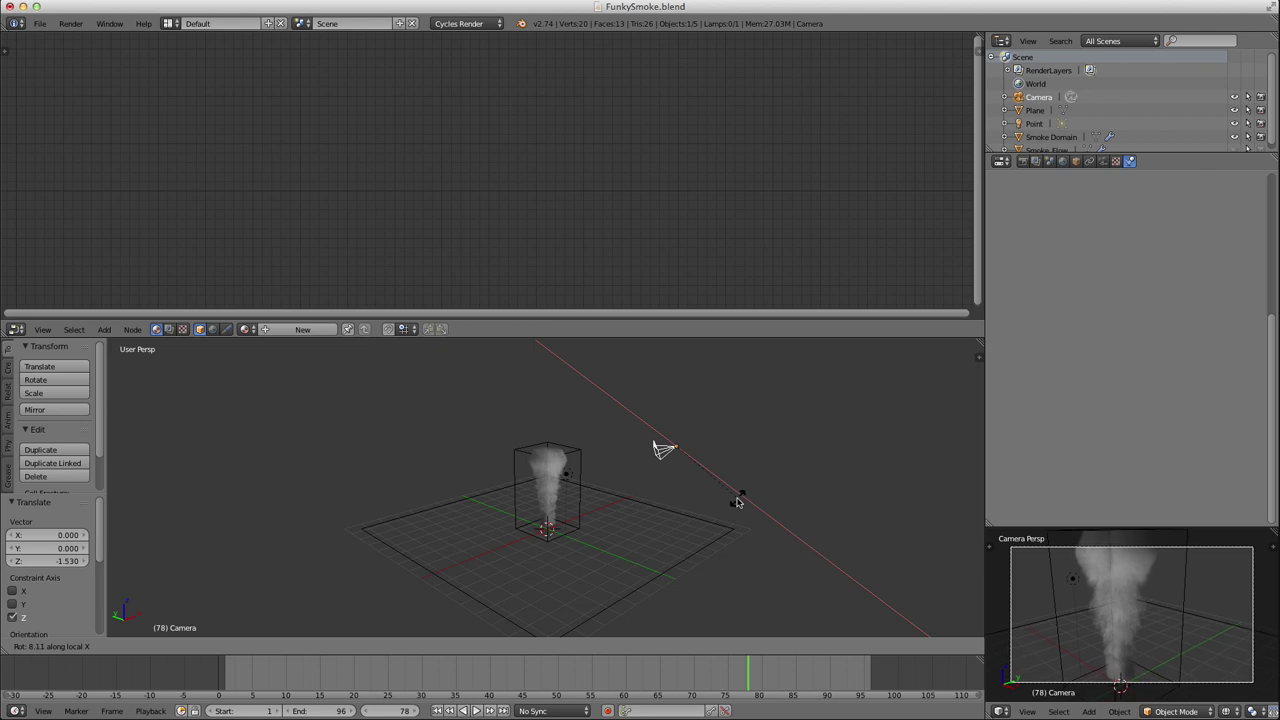
click(736, 503)
Pull the camera back along its local Z axis, by about 0.51, -0.48, 0.21 in X, Y, Z.
key(g)
key(z)
key(z)
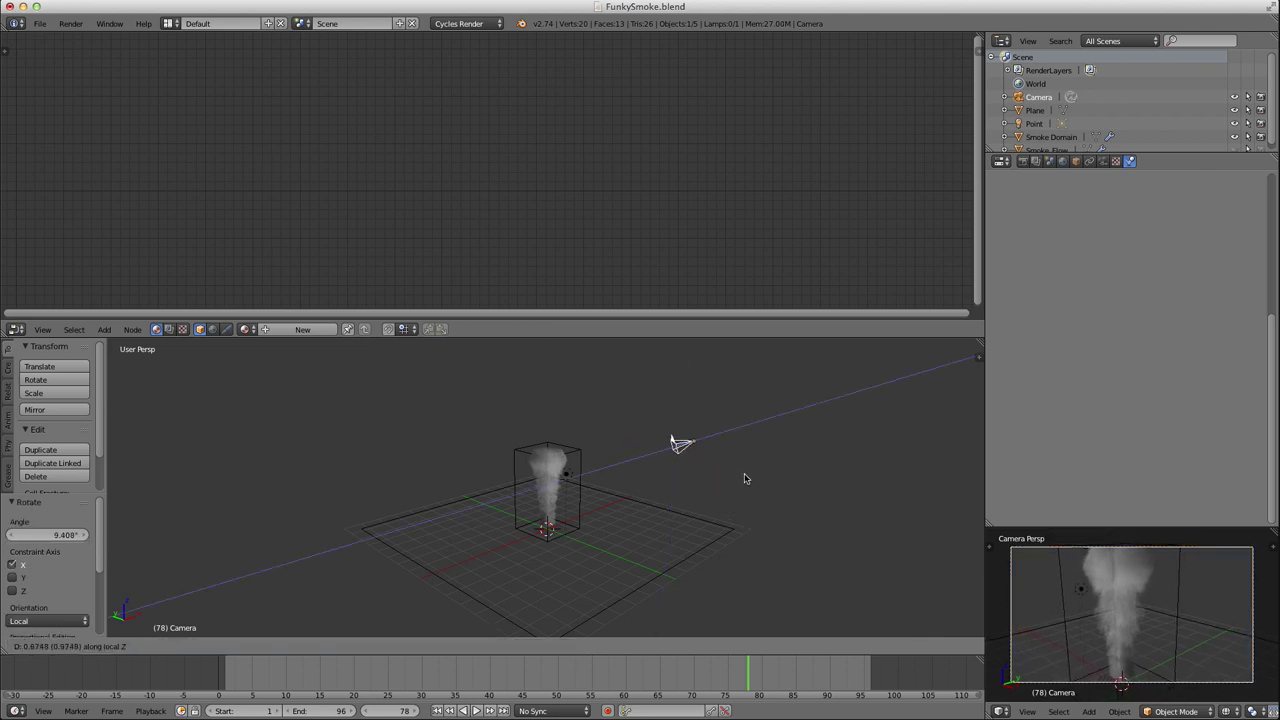
click(743, 479)
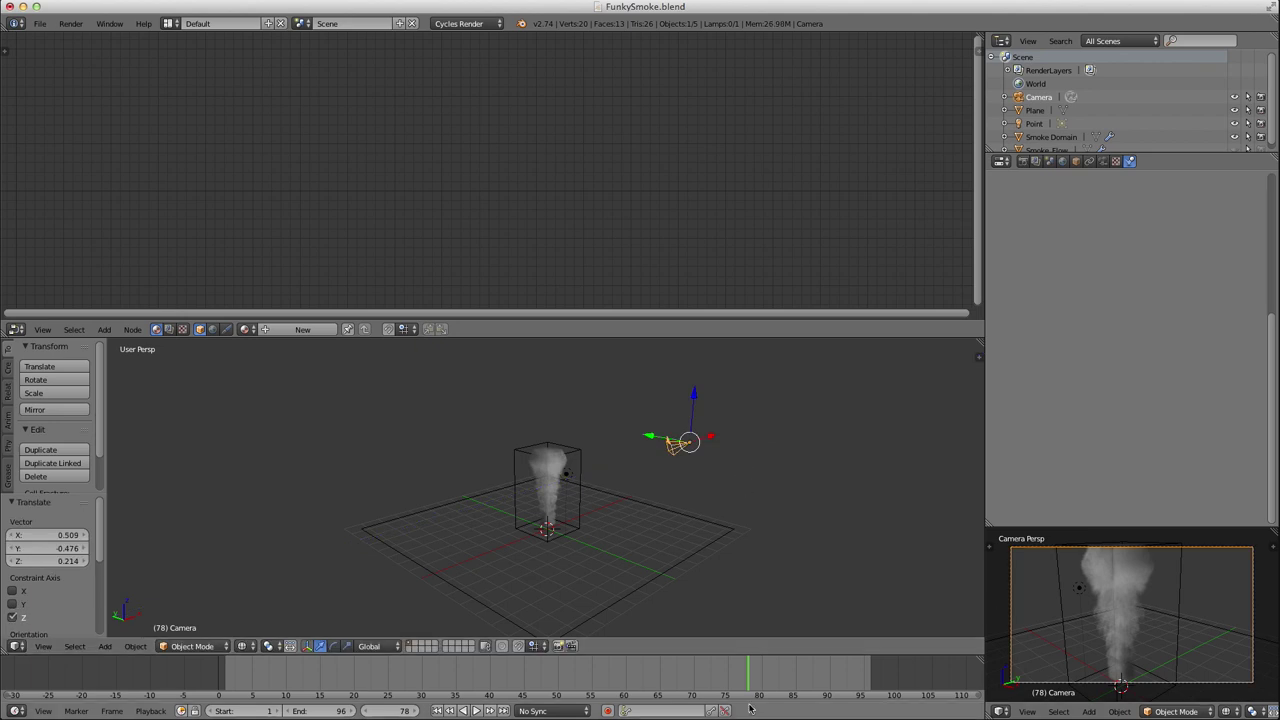
Delete the Point lamp and reselect the smoke domain at frame 74.
drag(716, 679, 577, 683)
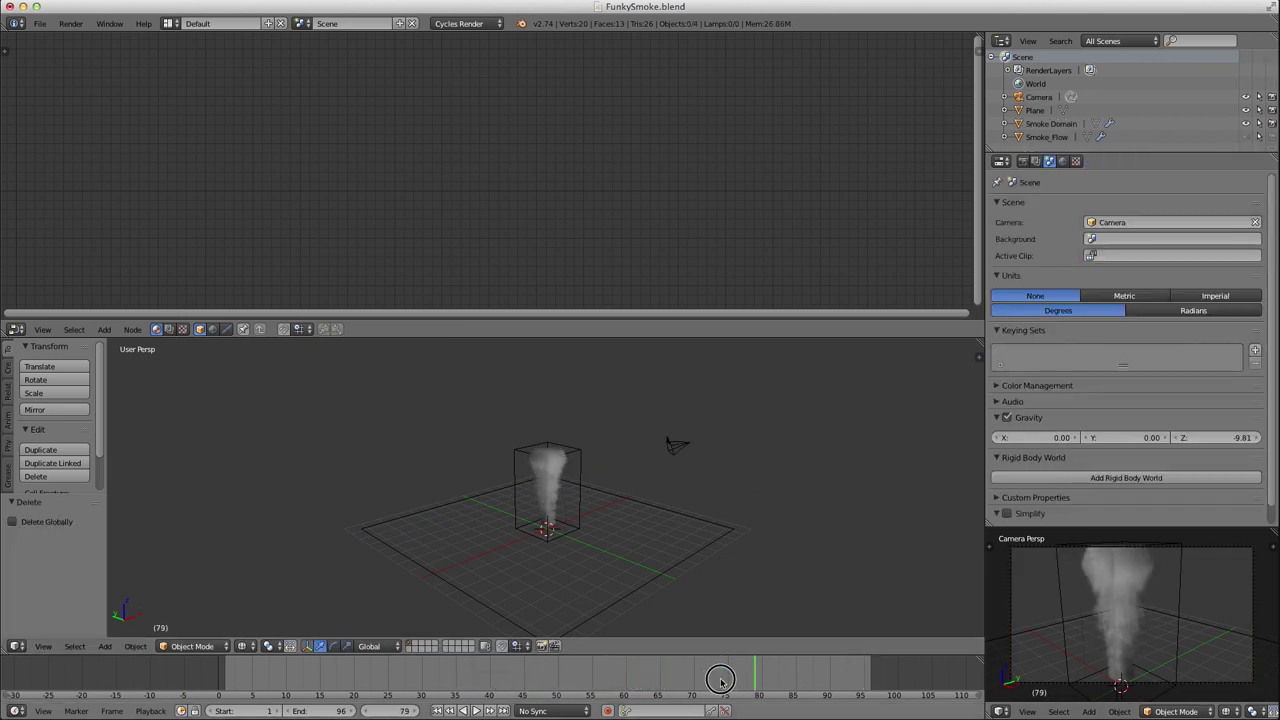
click(720, 680)
right_click(585, 461)
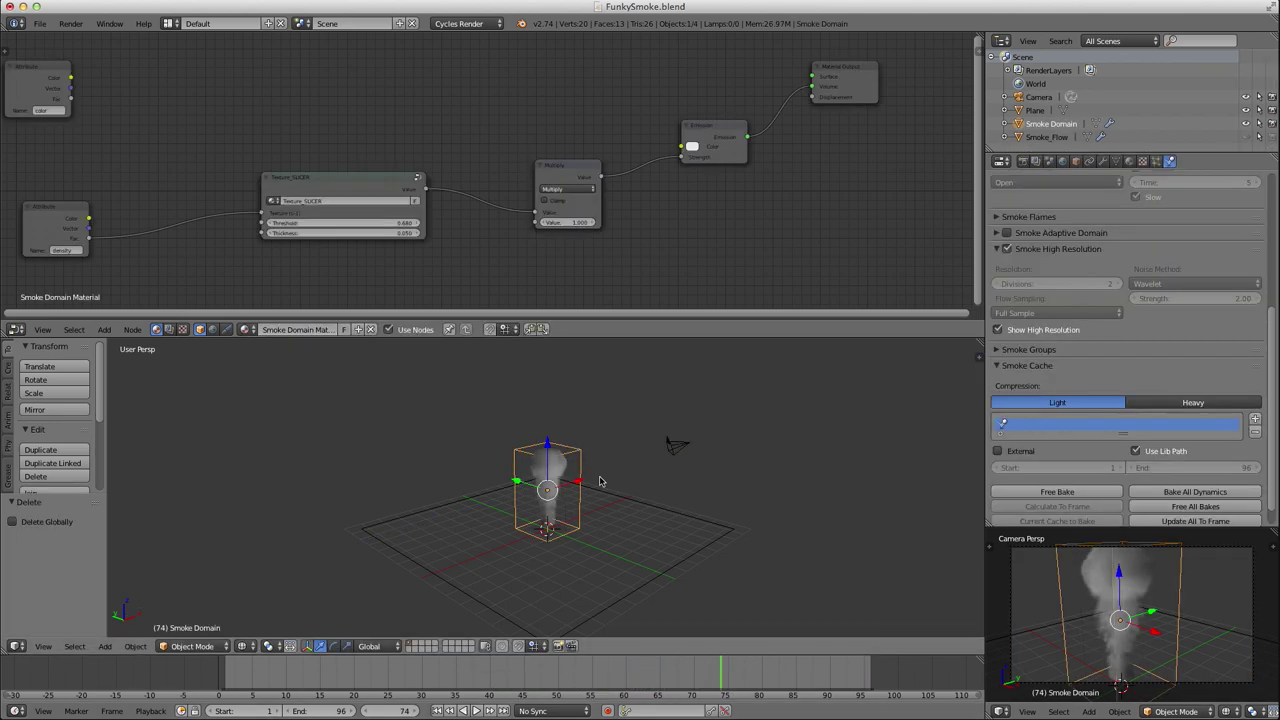
Enlarge the node editor and rearrange the density Attribute, Multiply, Emission and Material Output nodes into a tidier layout.
drag(580, 337, 583, 417)
middle_drag(429, 271, 489, 276)
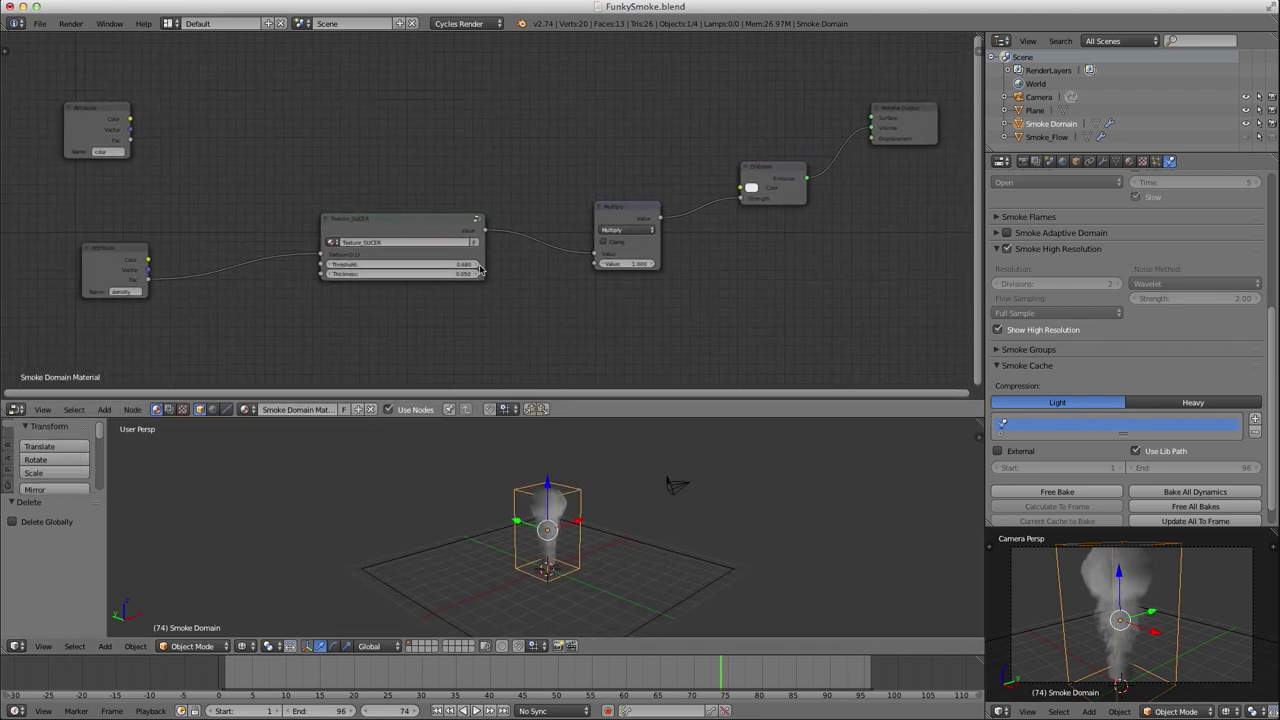
drag(113, 264, 187, 250)
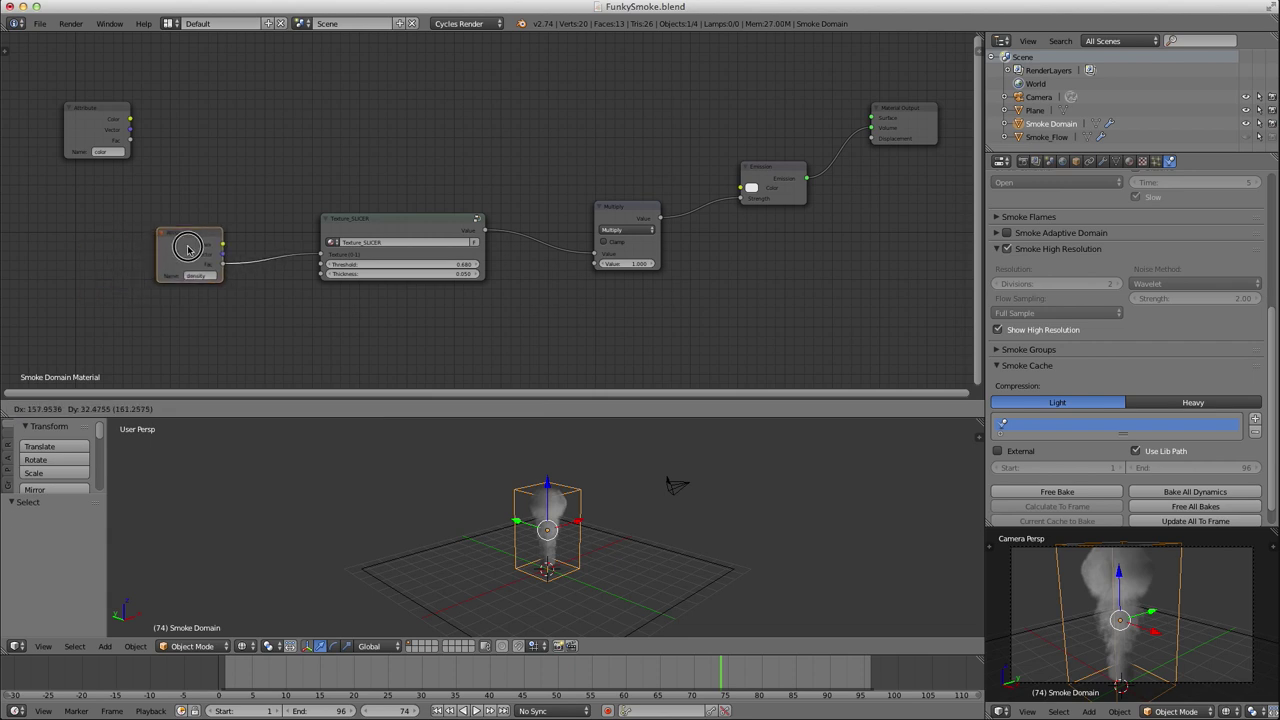
scroll(188, 245, up, 2)
middle_drag(666, 275, 518, 270)
drag(633, 187, 633, 183)
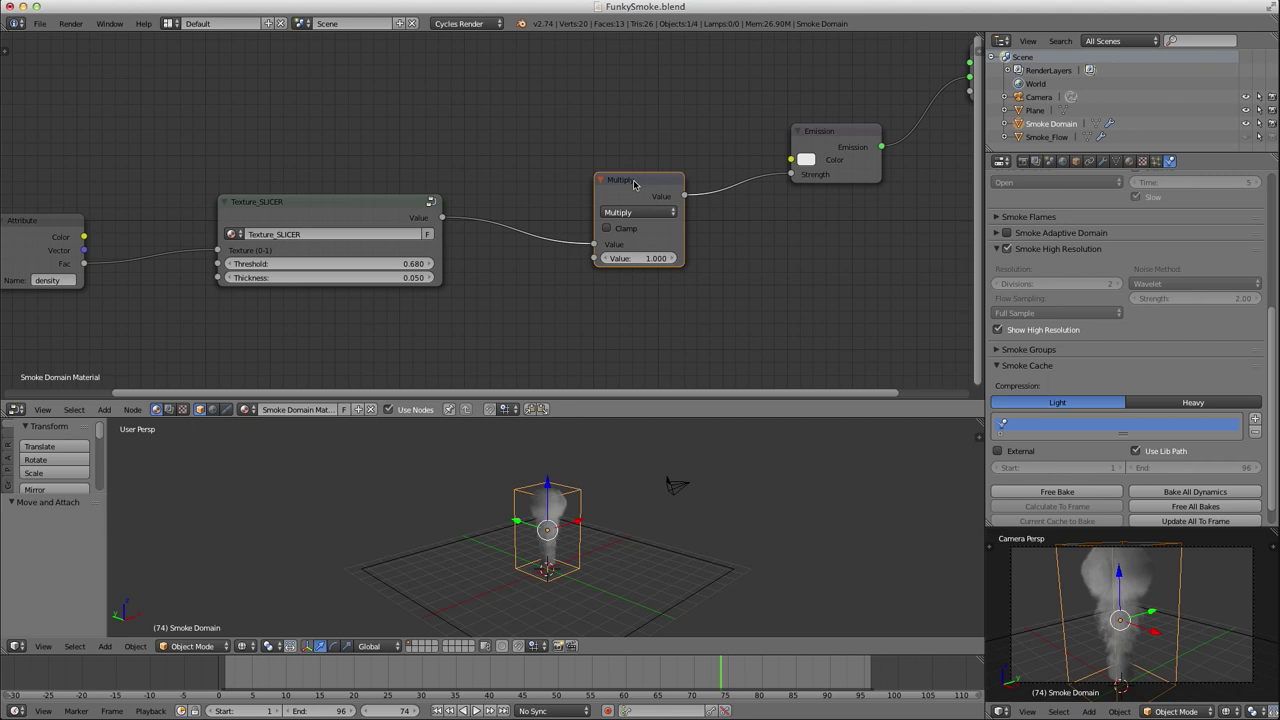
drag(839, 134, 832, 153)
middle_drag(842, 262, 681, 276)
drag(858, 108, 892, 106)
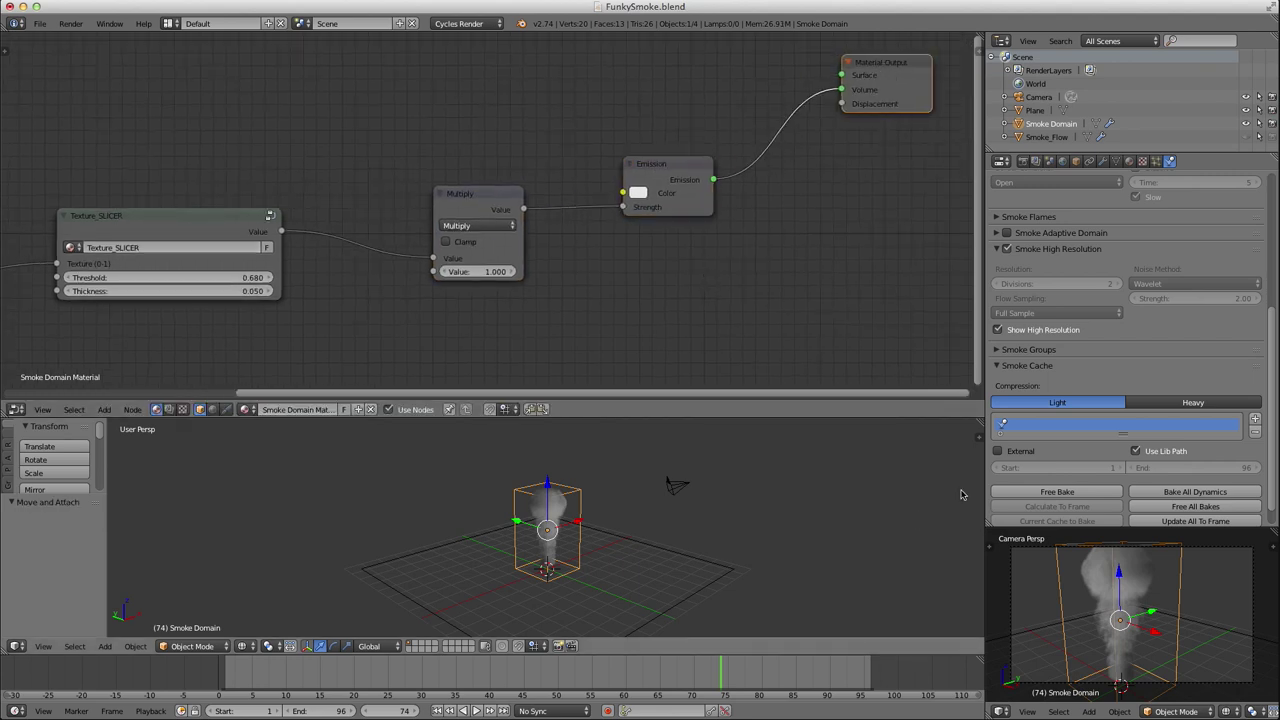
Switch the camera view to rendered shading, set the Texture_SLICER threshold to 0.620 and deselect all objects.
key(shift+a)
key(Escape)
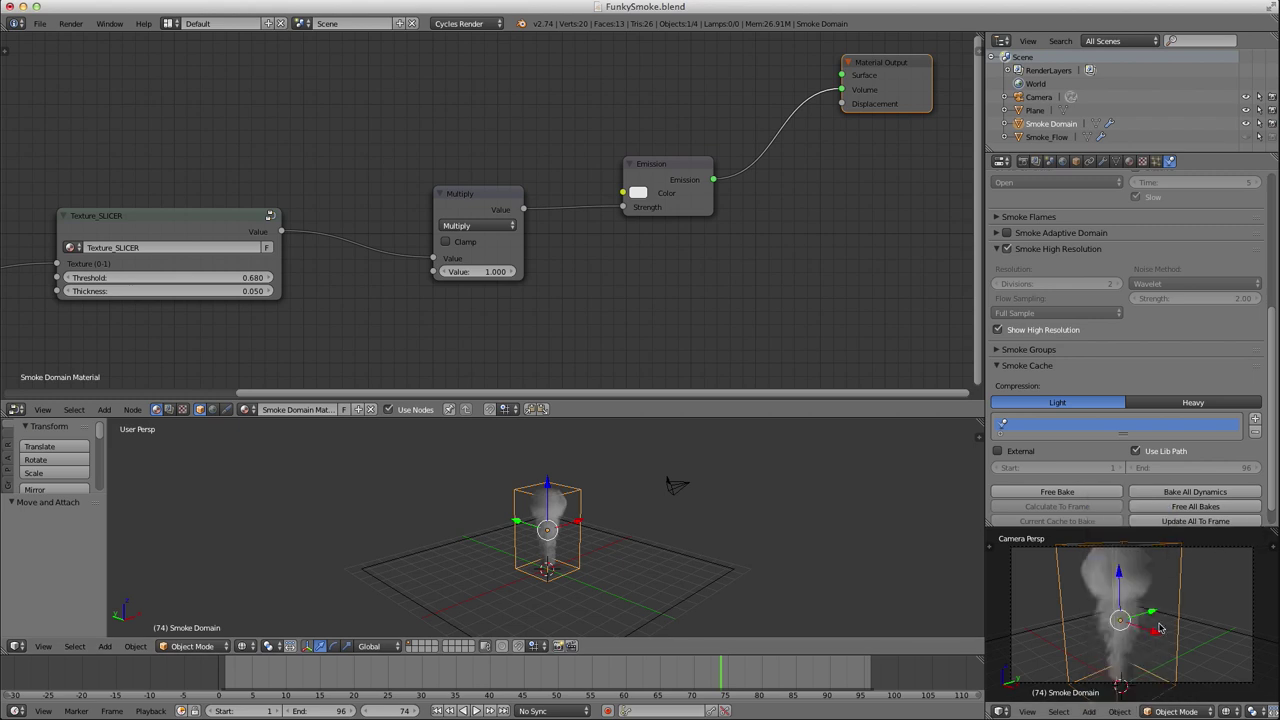
key(shift+z)
middle_drag(540, 294, 641, 273)
mouse_move(285, 260)
mouse_down()
mouse_move(205, 260)
mouse_move(277, 260)
mouse_up()
drag(195, 259, 197, 259)
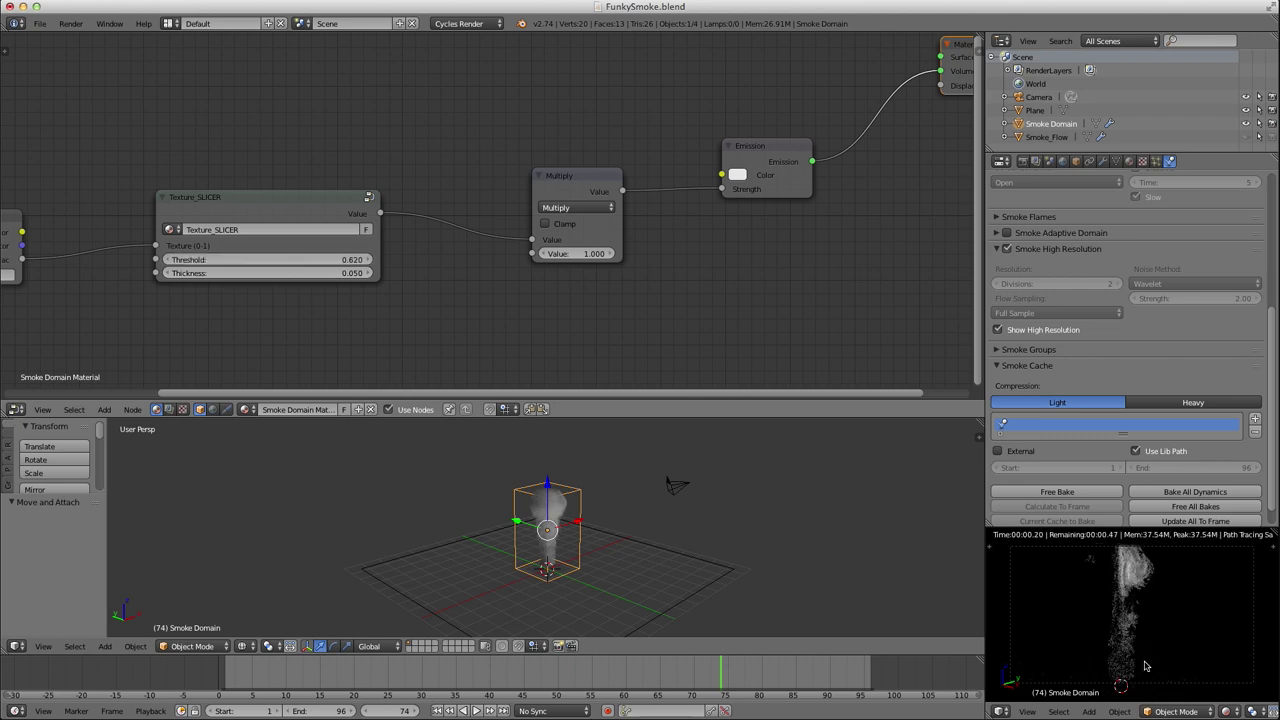
middle_drag(571, 551, 608, 557)
key(a)
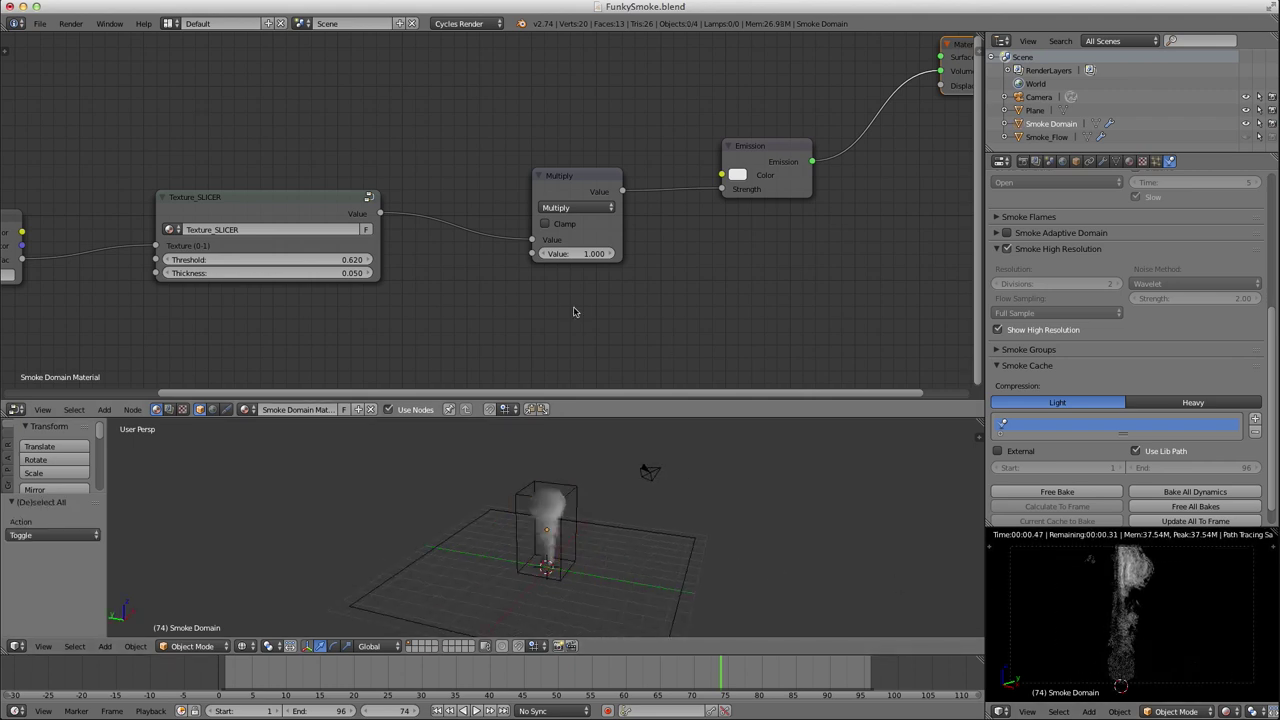
Try a thick slice in Texture_SLICER with a thickness of 0.930 and a threshold of 0.310.
middle_drag(803, 211, 750, 244)
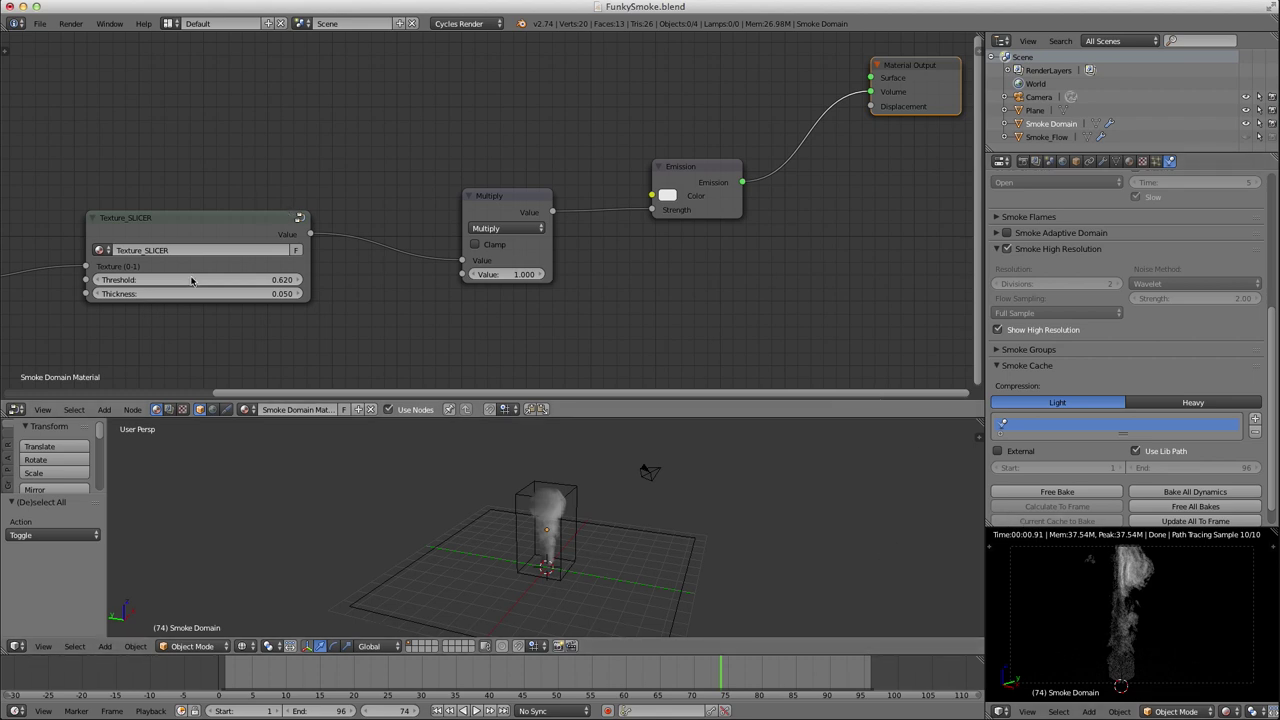
mouse_move(190, 293)
mouse_down()
mouse_move(206, 293)
mouse_move(198, 280)
mouse_up()
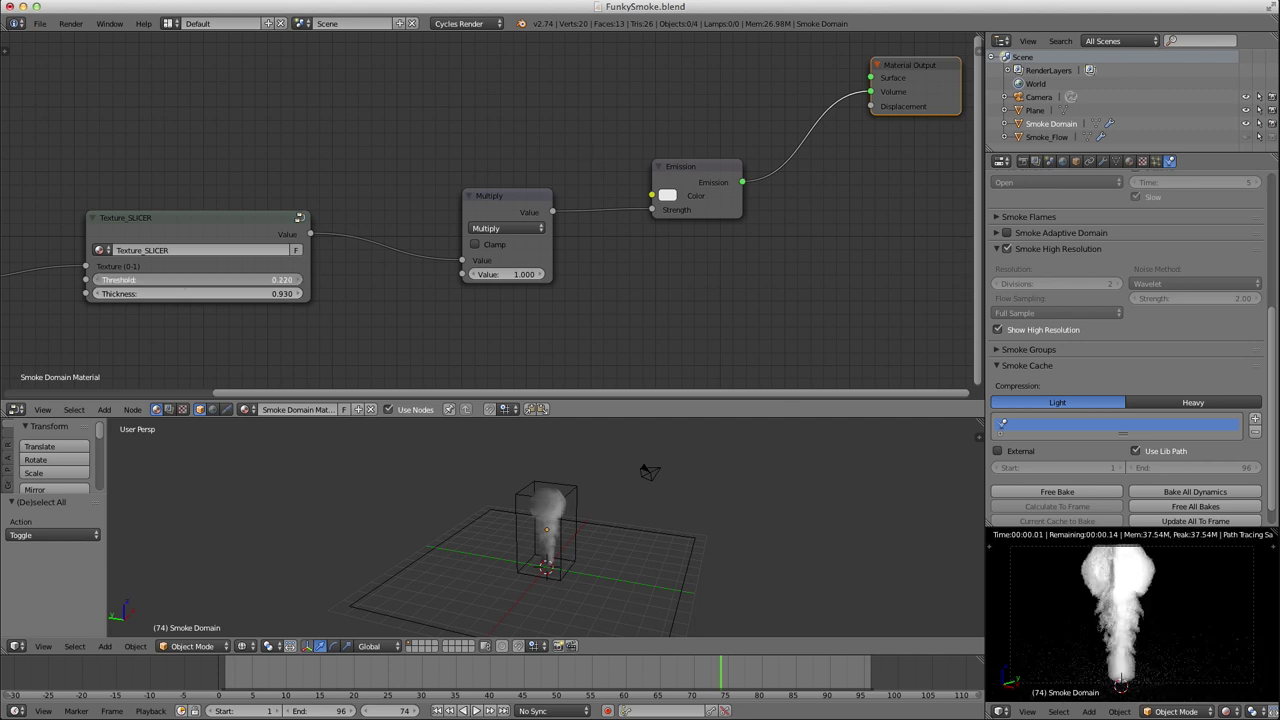
drag(198, 280, 192, 280)
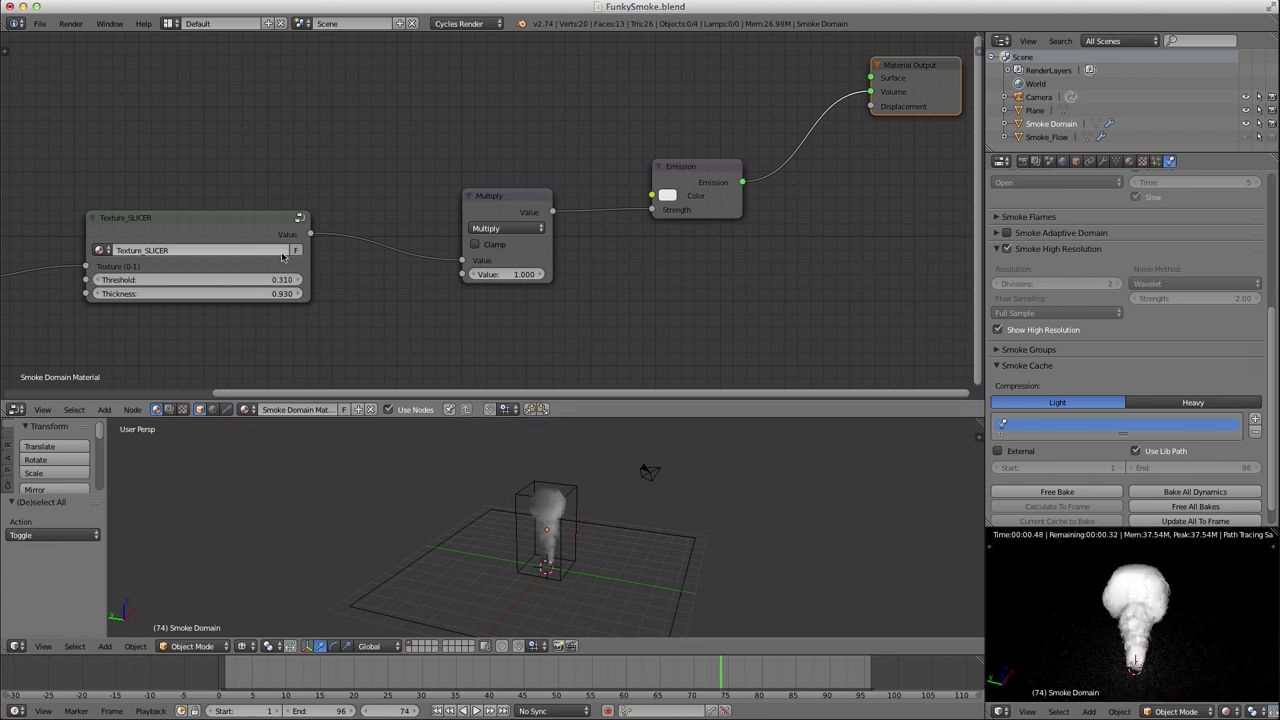
Set the Texture_SLICER thickness to 0.030 and threshold to 0.230, and raise the Multiply value to 10.200.
drag(196, 294, 170, 294)
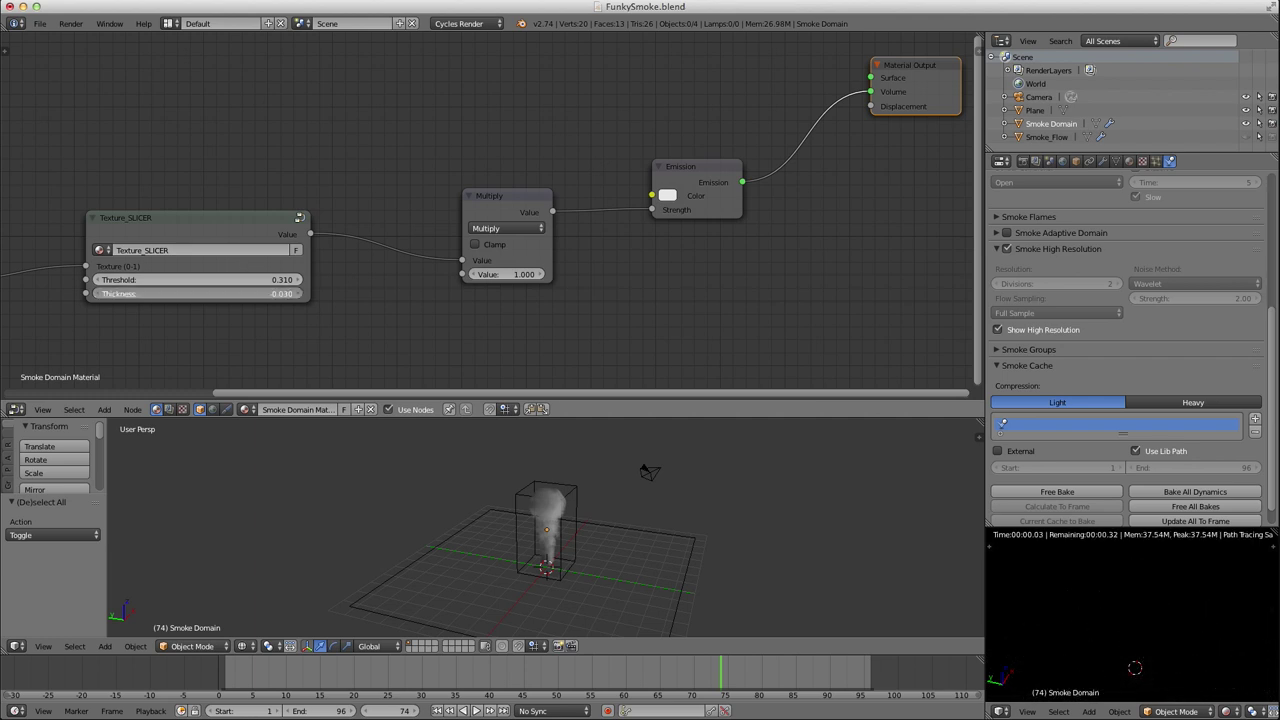
drag(275, 294, 243, 281)
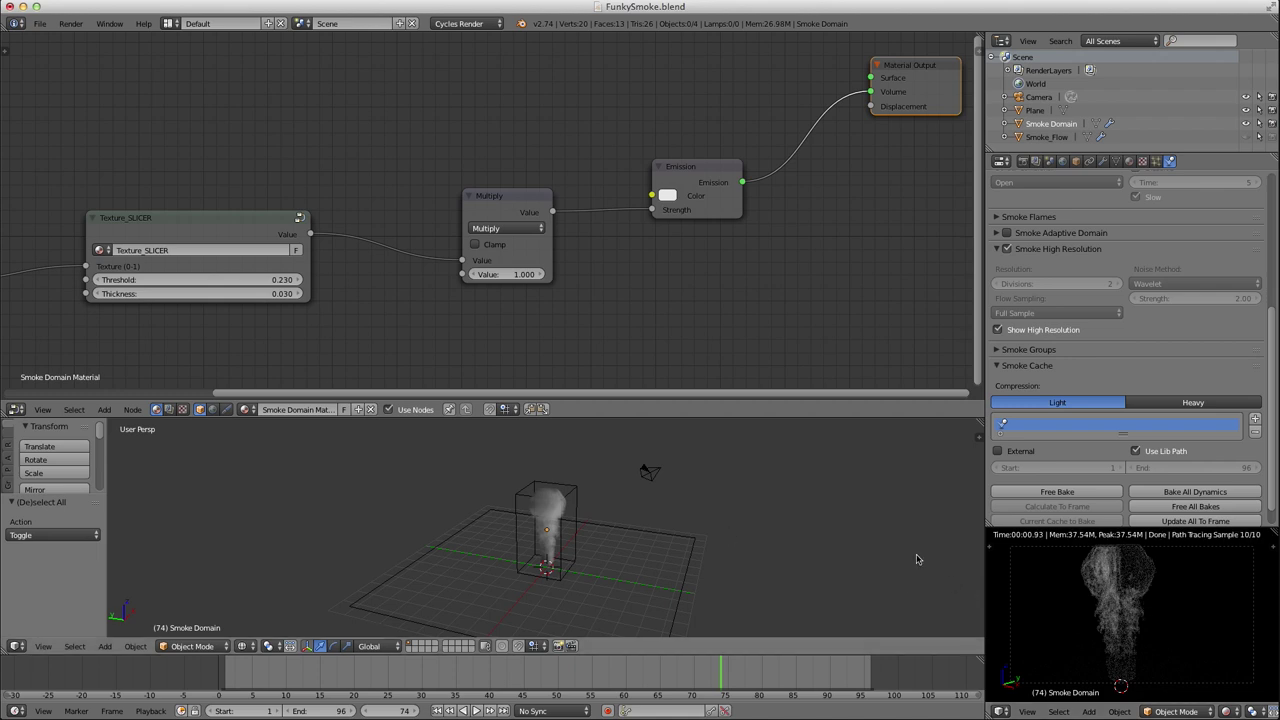
mouse_move(490, 274)
mouse_down()
mouse_move(550, 274)
mouse_move(480, 286)
mouse_up()
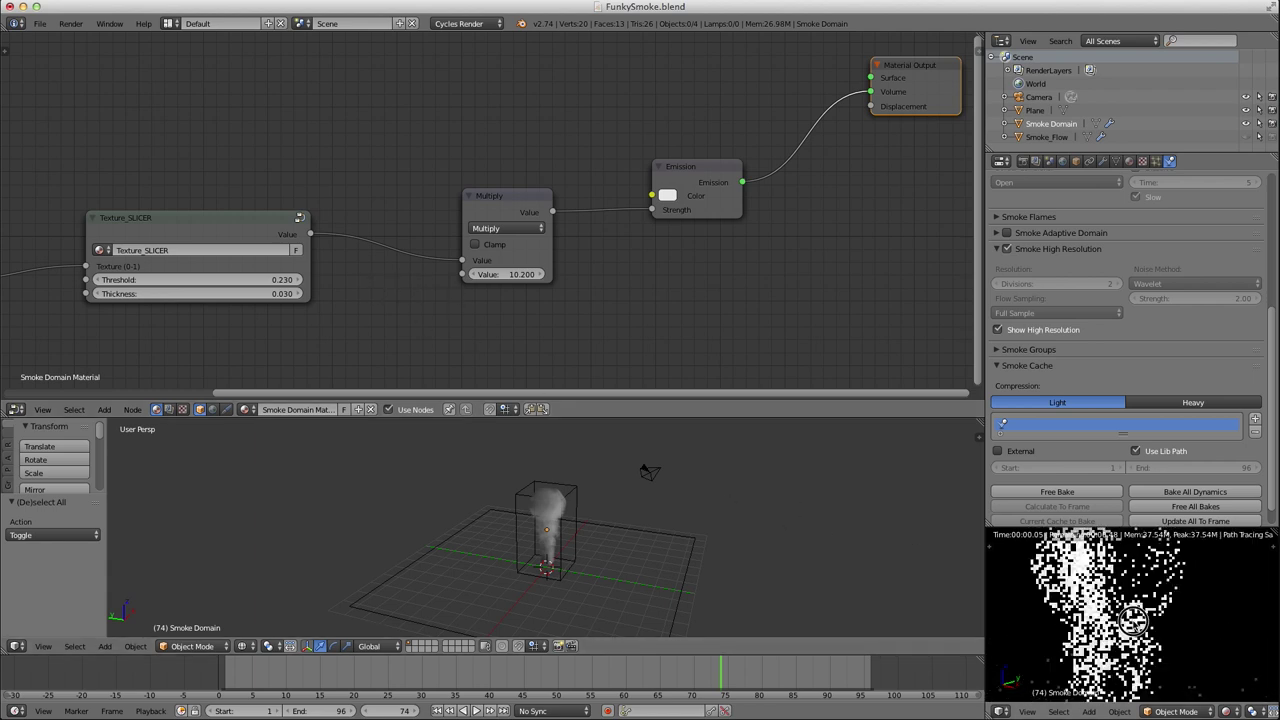
Set the preview samples in the Cycles render sampling settings to 100.
click(1023, 161)
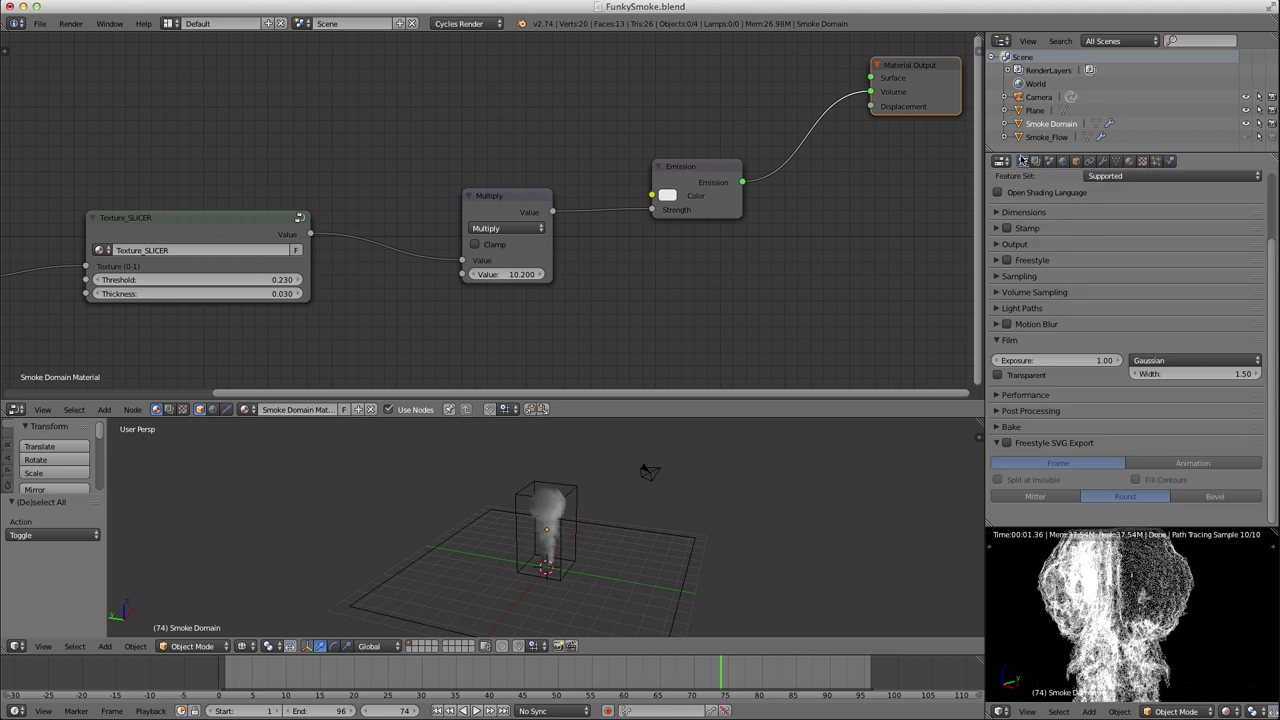
click(1035, 293)
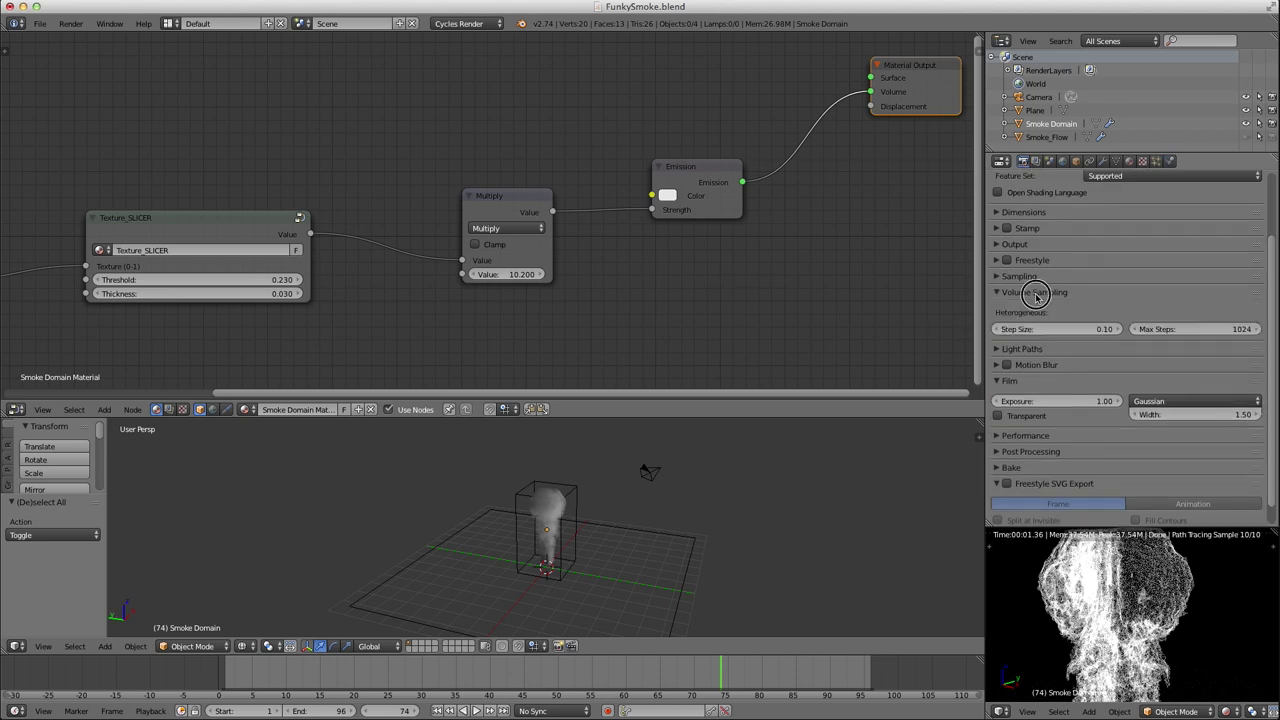
click(1022, 277)
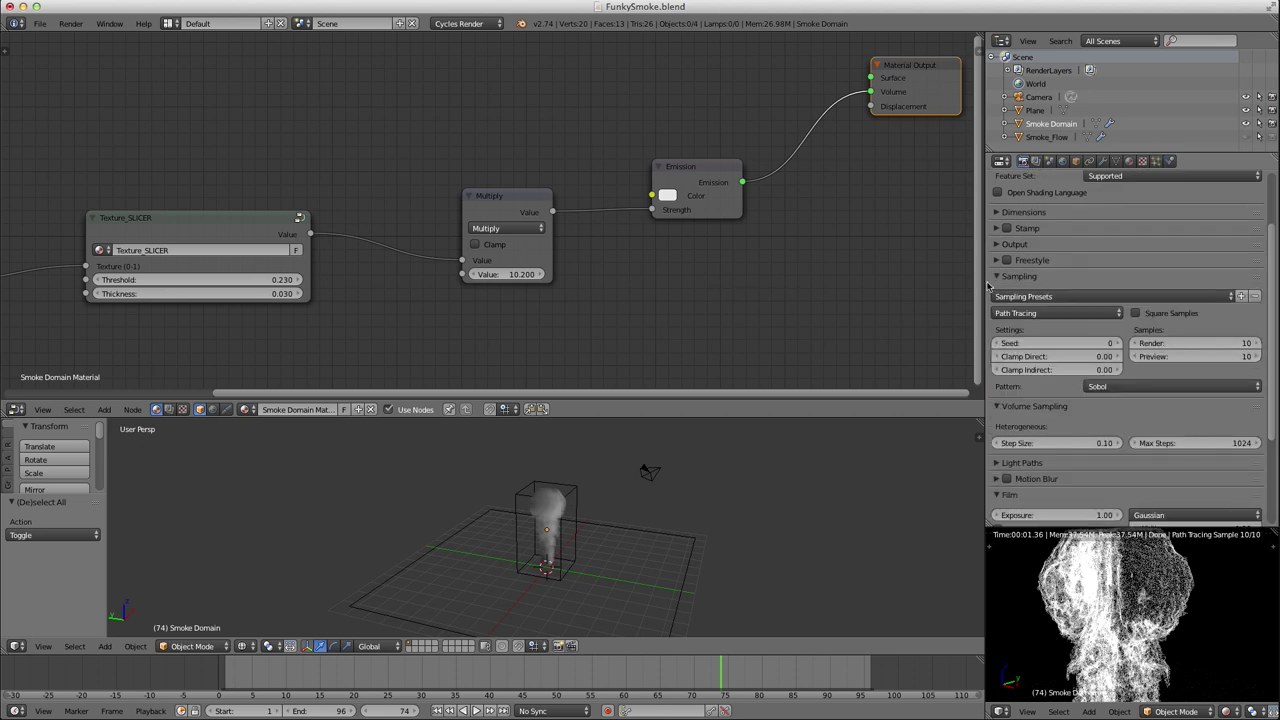
click(1178, 356)
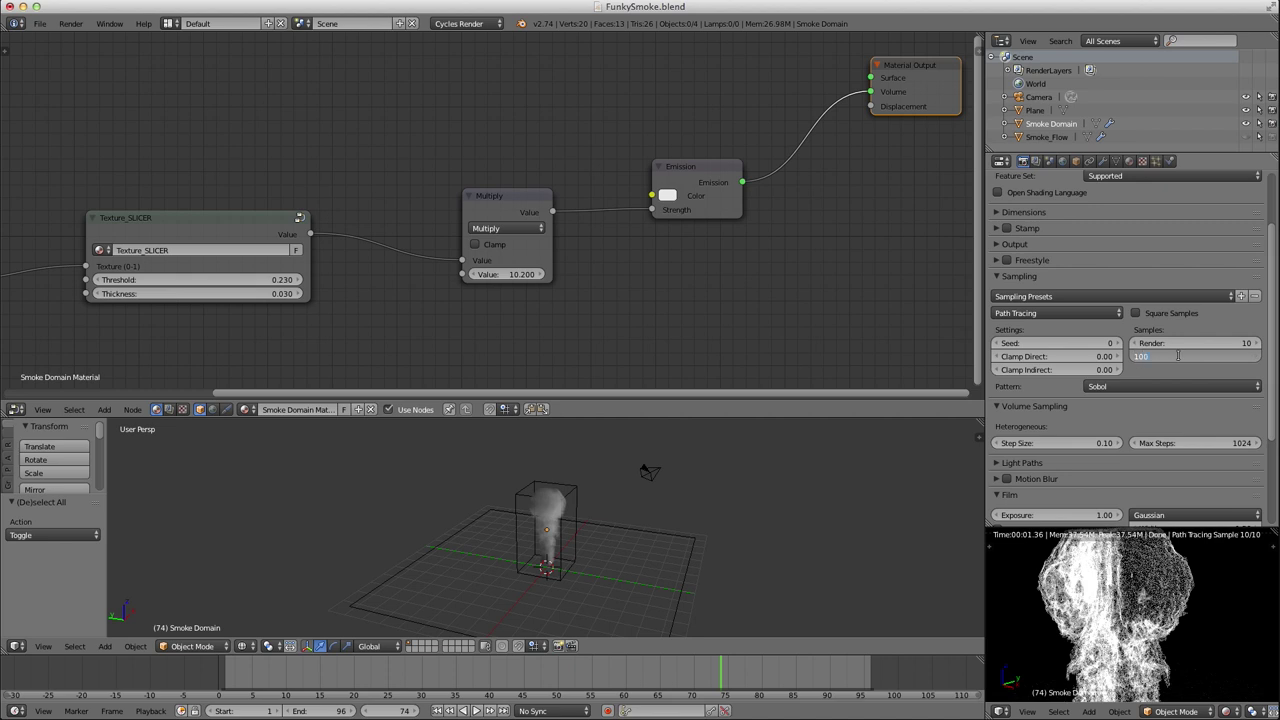
key(Return)
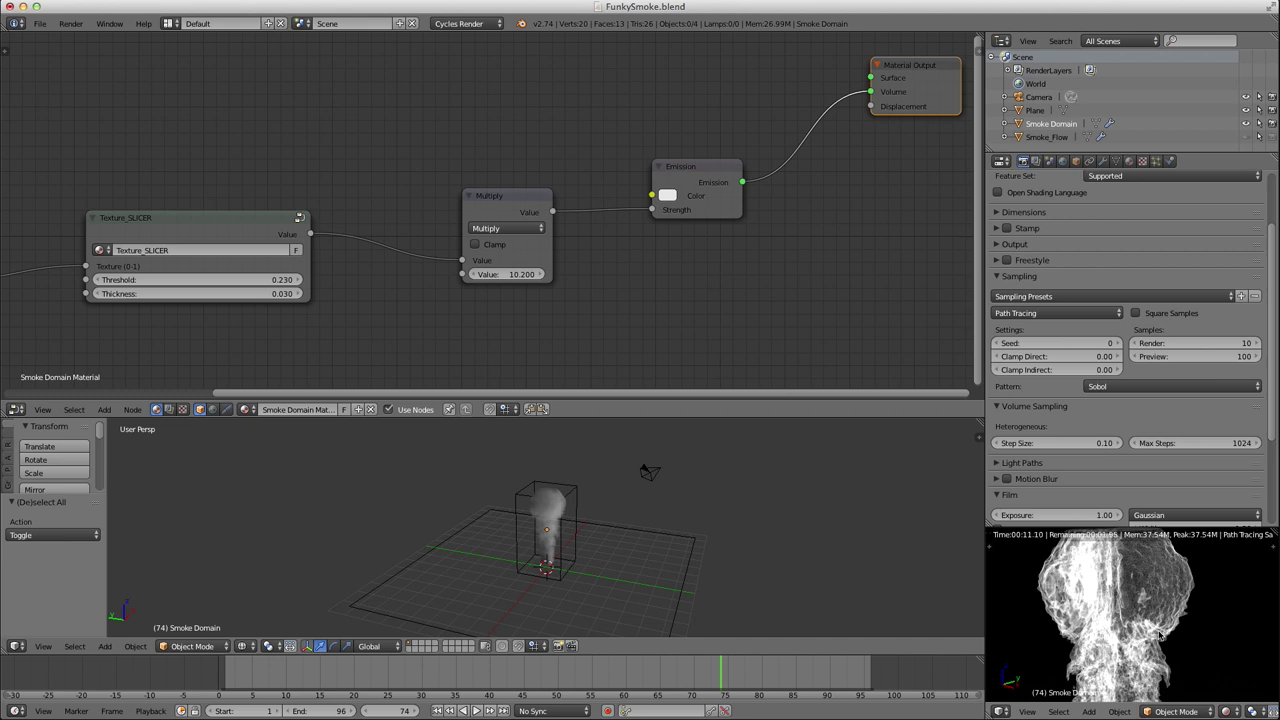
scroll(1160, 635, down, 2)
scroll(1144, 594, up, 3)
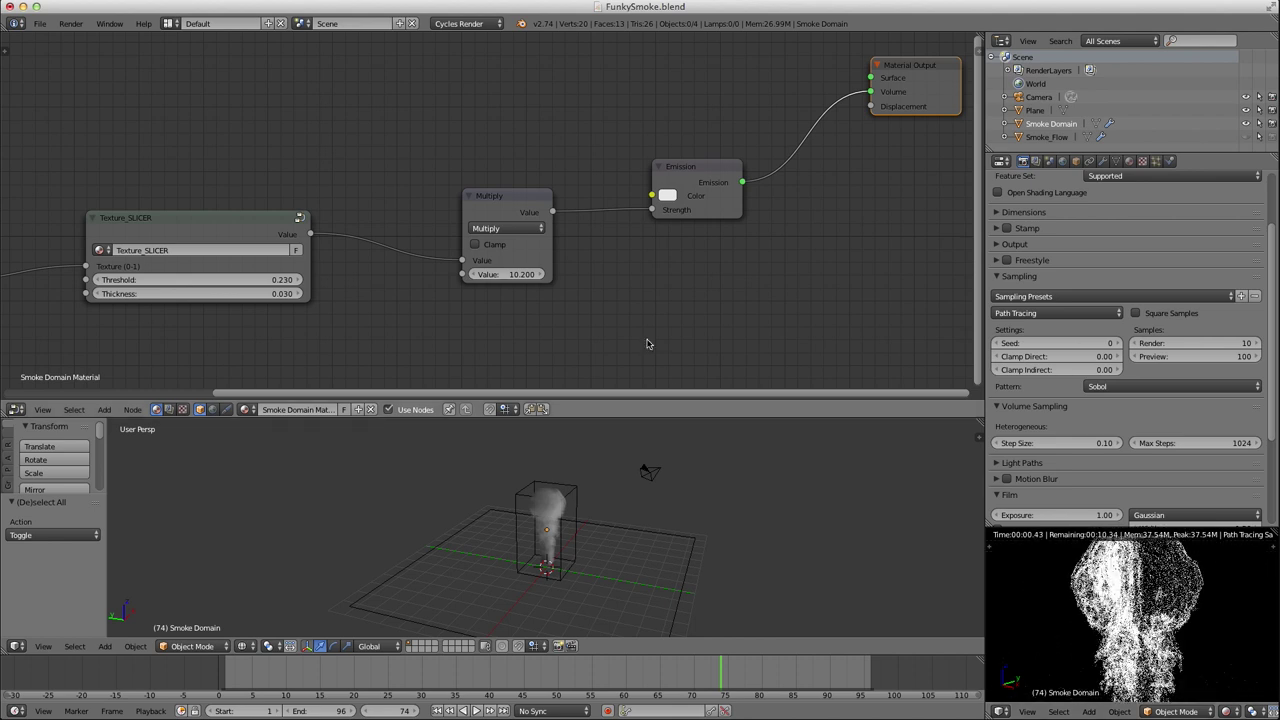
Change the Emission node's colour to orange.
click(673, 196)
click(733, 231)
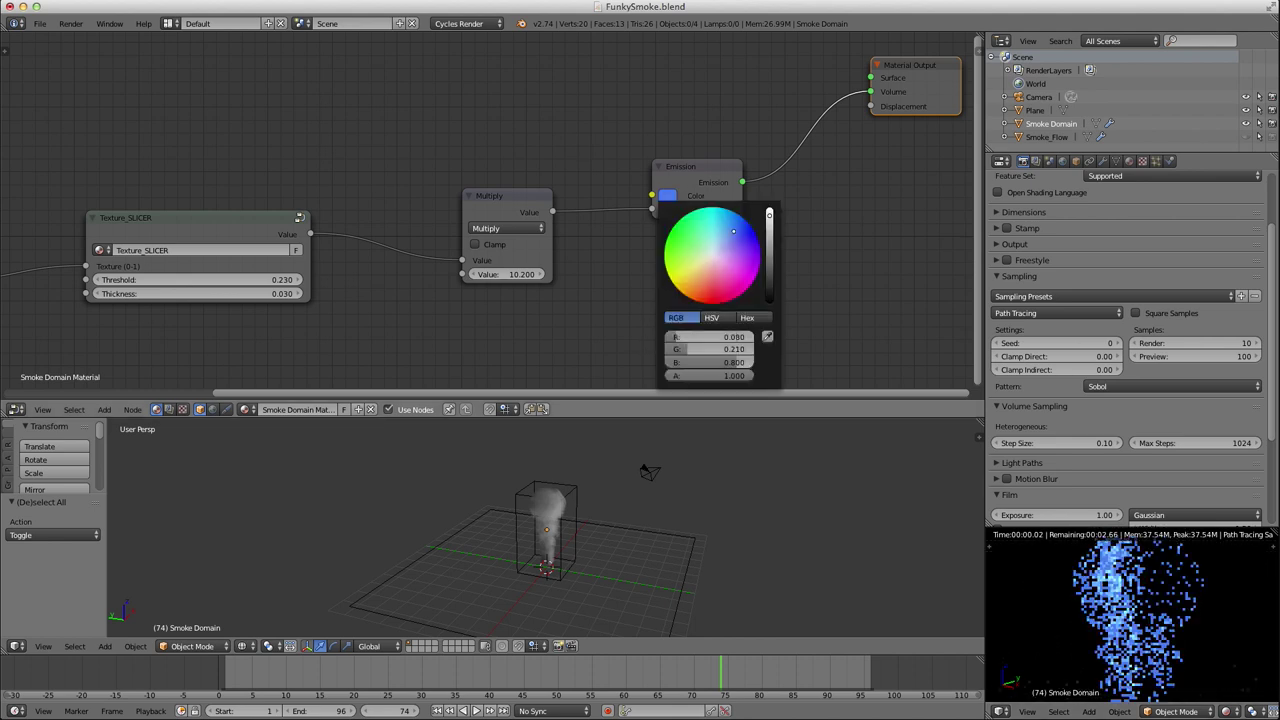
mouse_move(738, 223)
mouse_down()
mouse_move(689, 213)
mouse_move(675, 286)
mouse_move(685, 296)
mouse_up()
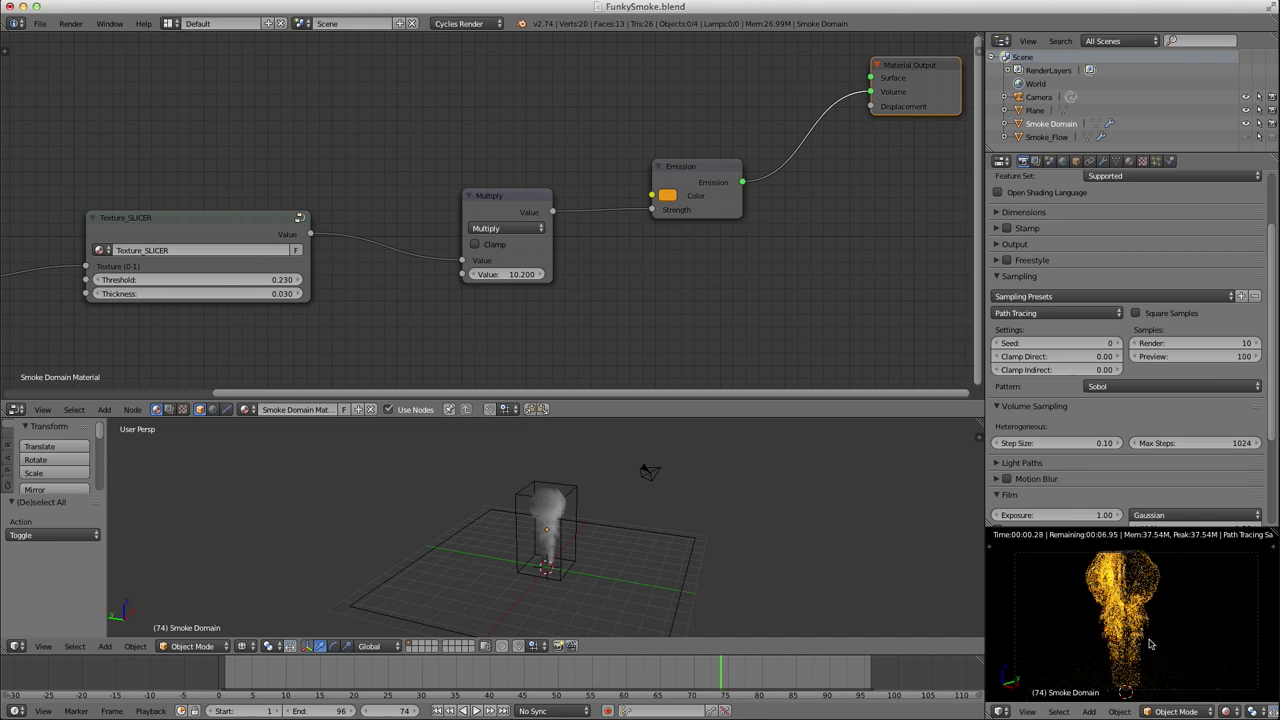
Duplicate the Texture_SLICER group node below the original, keeping its input link from the density Attribute.
drag(229, 217, 258, 203)
scroll(300, 212, down, 4)
middle_drag(342, 220, 425, 159)
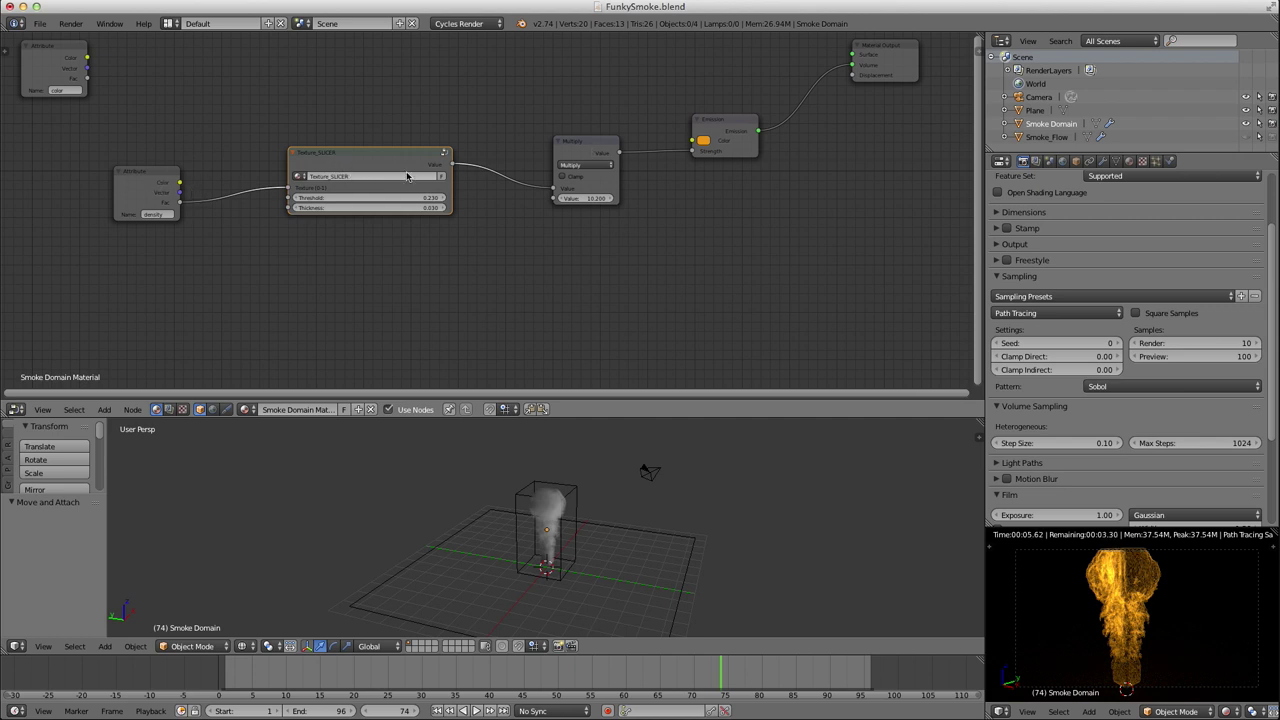
key(ctrl+shift+d)
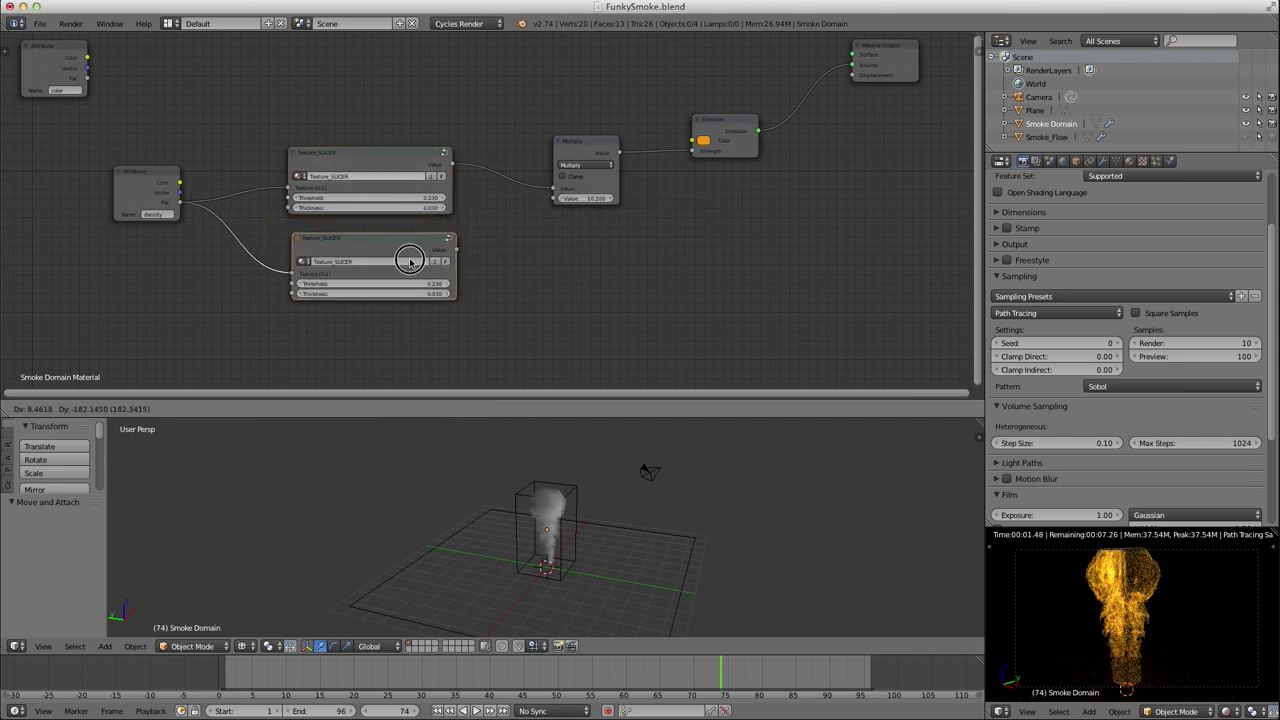
click(418, 264)
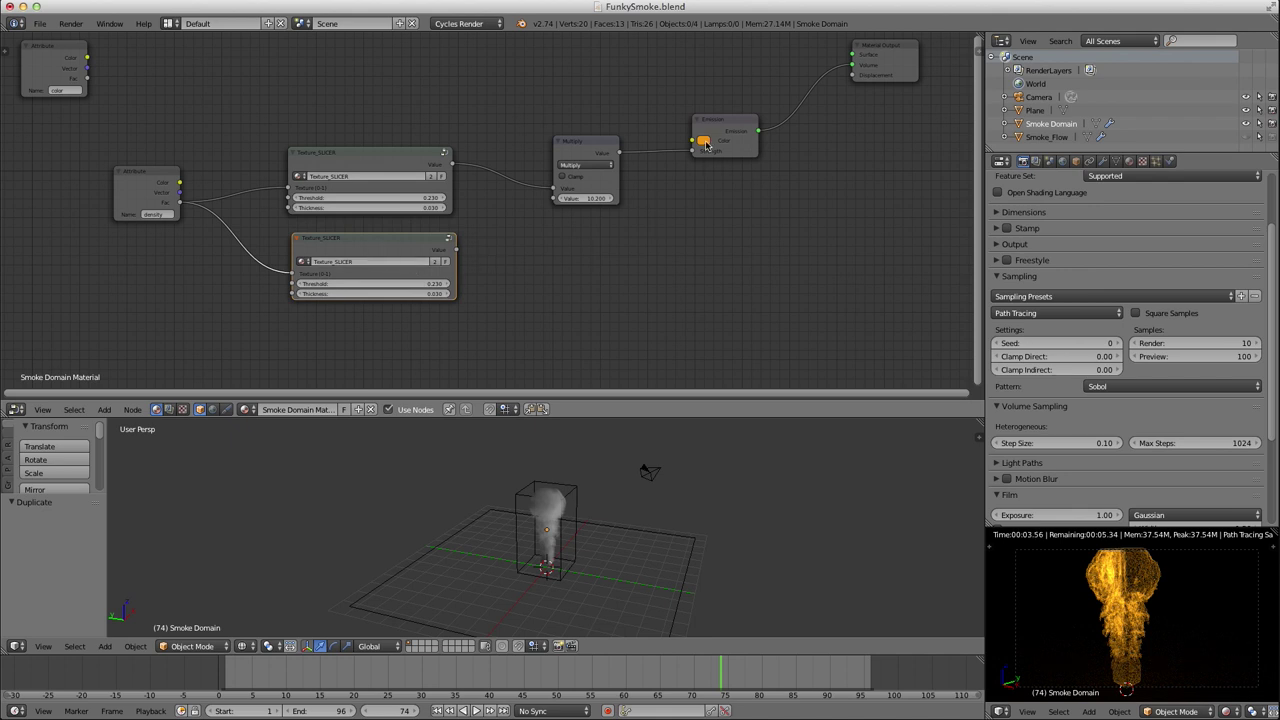
Feed Multiply from the duplicate Texture_SLICER instead of the original, and set the duplicate's threshold to 0.920 and thickness to 0.090.
ctrl+right_drag(508, 216, 509, 218)
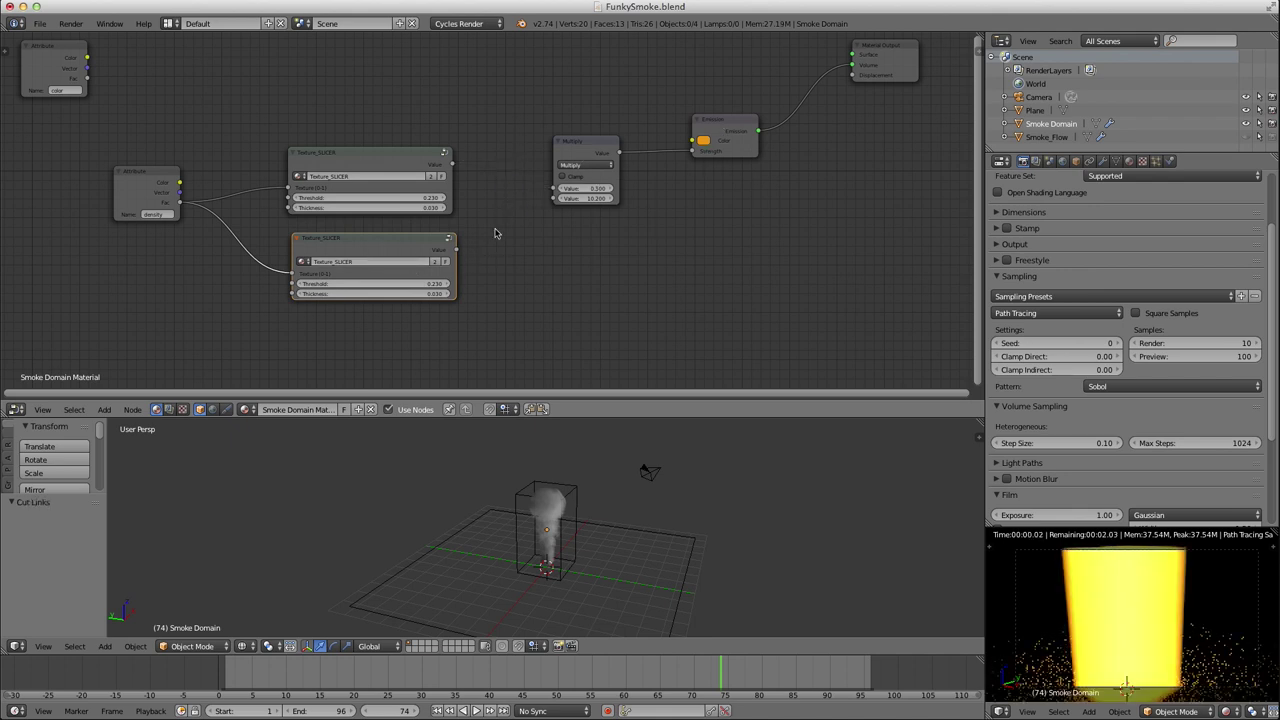
drag(455, 247, 555, 189)
mouse_move(372, 284)
mouse_down()
mouse_move(448, 284)
mouse_move(379, 294)
mouse_up()
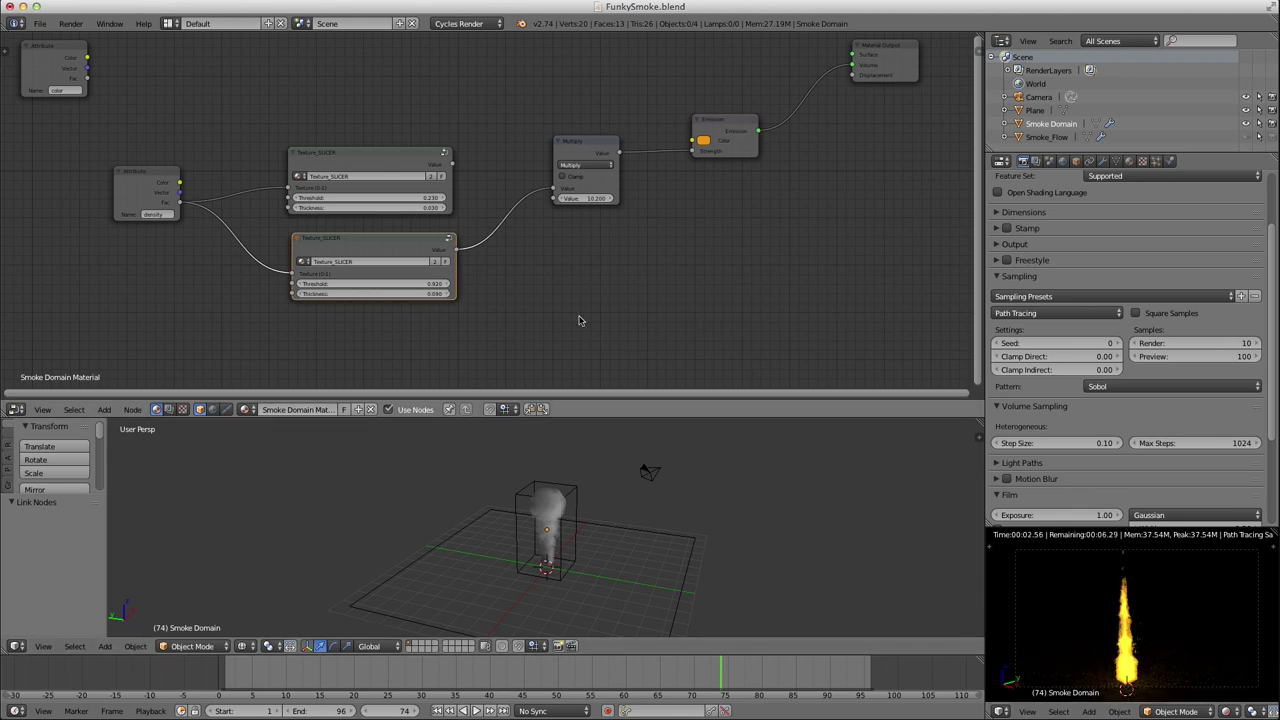
Combine the outputs of both Texture_SLICER nodes with a Math Add node inserted before Multiply.
drag(587, 152, 627, 144)
drag(724, 121, 750, 121)
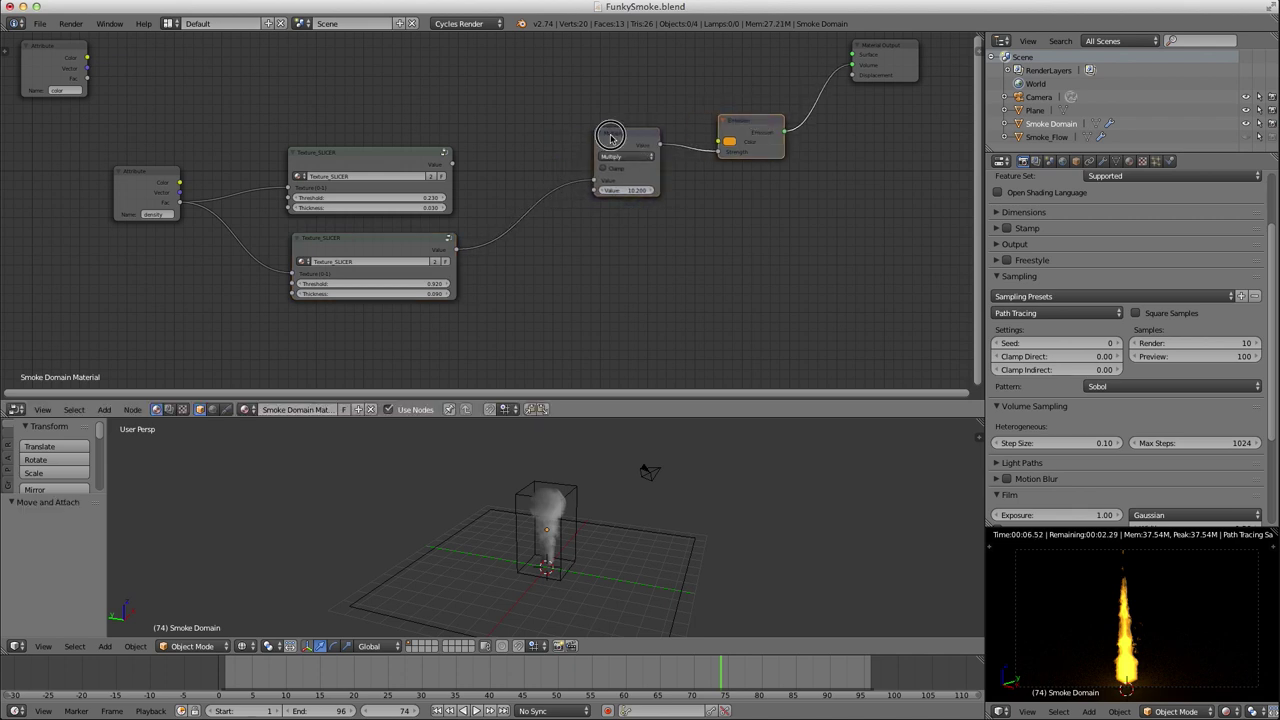
drag(608, 130, 629, 130)
key(shift+a)
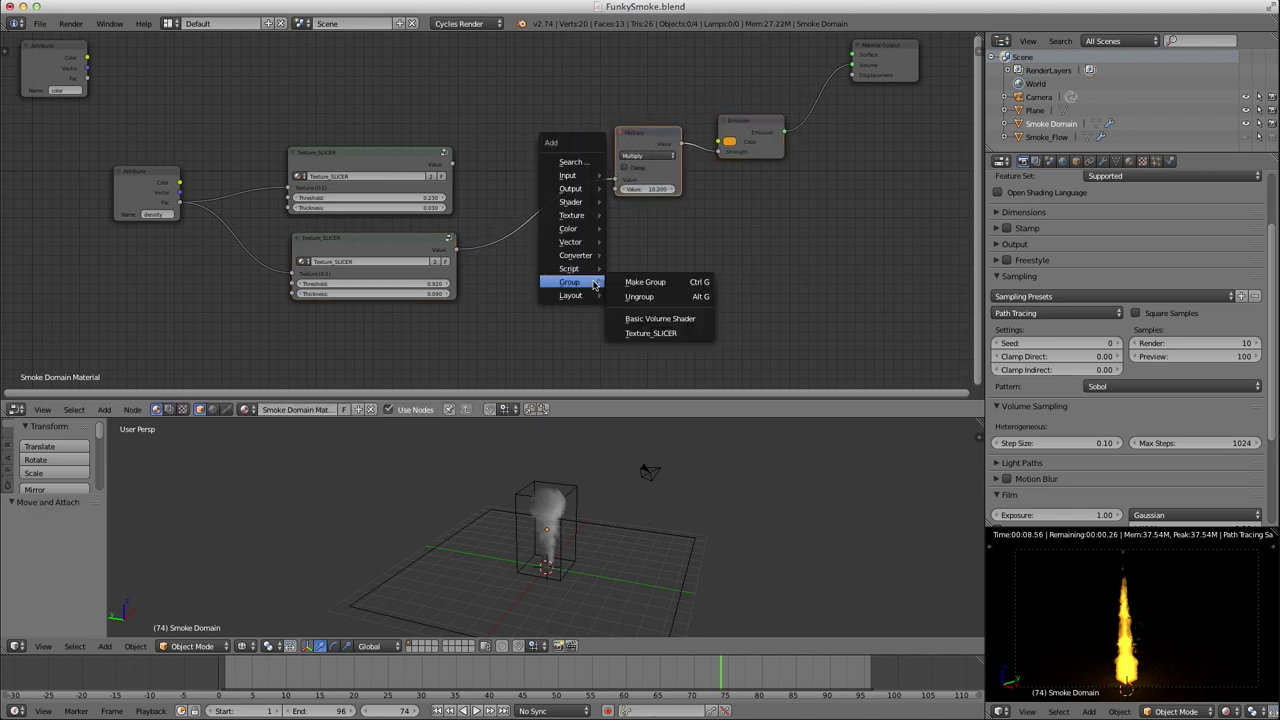
mouse_move(571, 251)
click(643, 252)
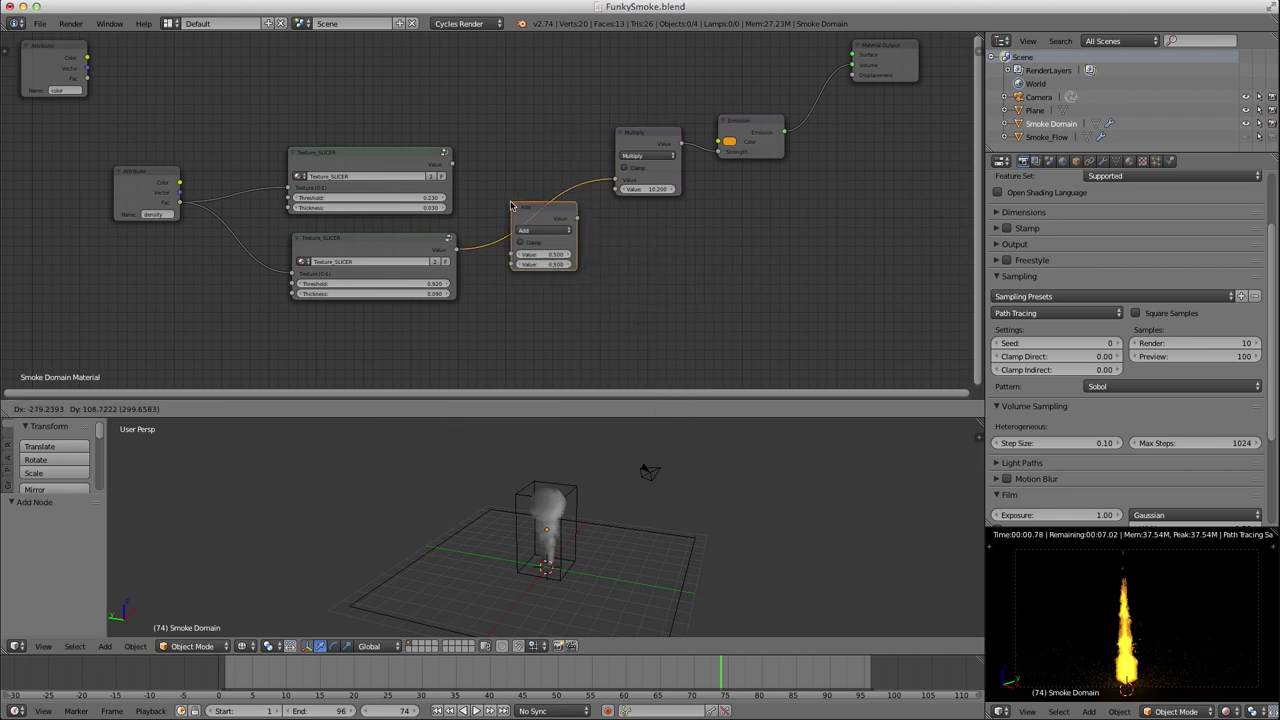
click(510, 207)
drag(454, 164, 516, 257)
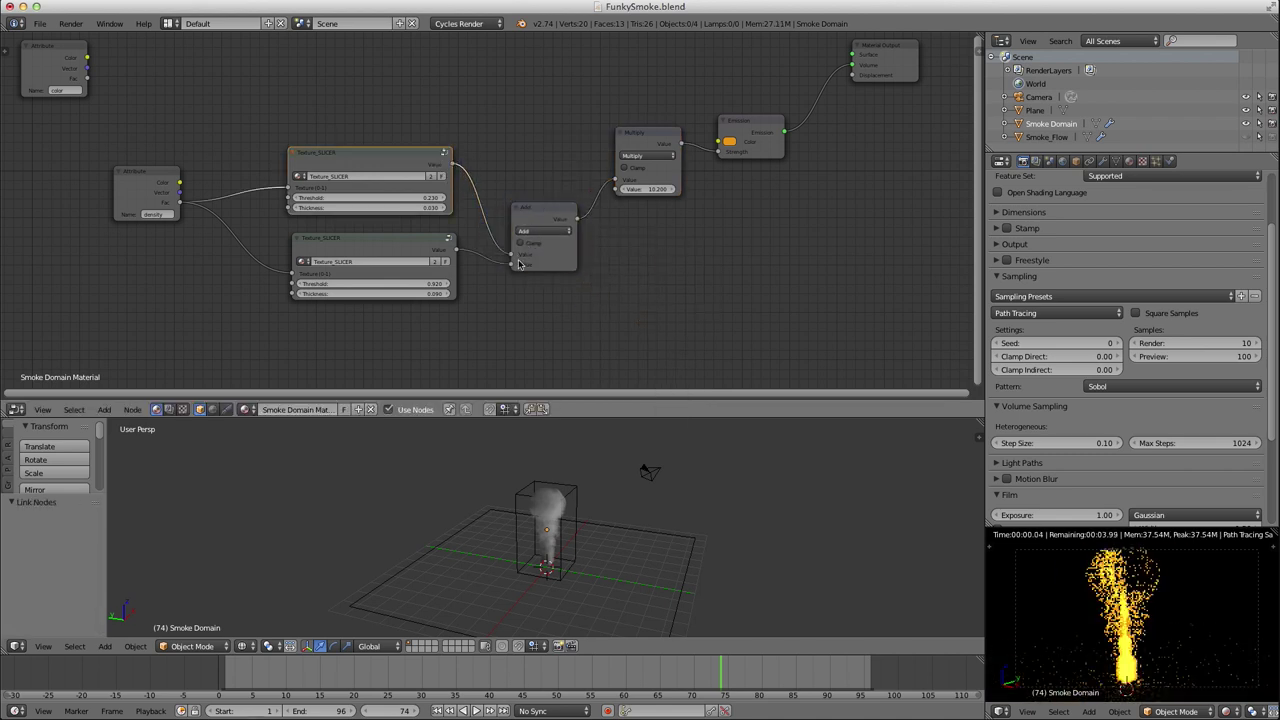
drag(545, 207, 545, 177)
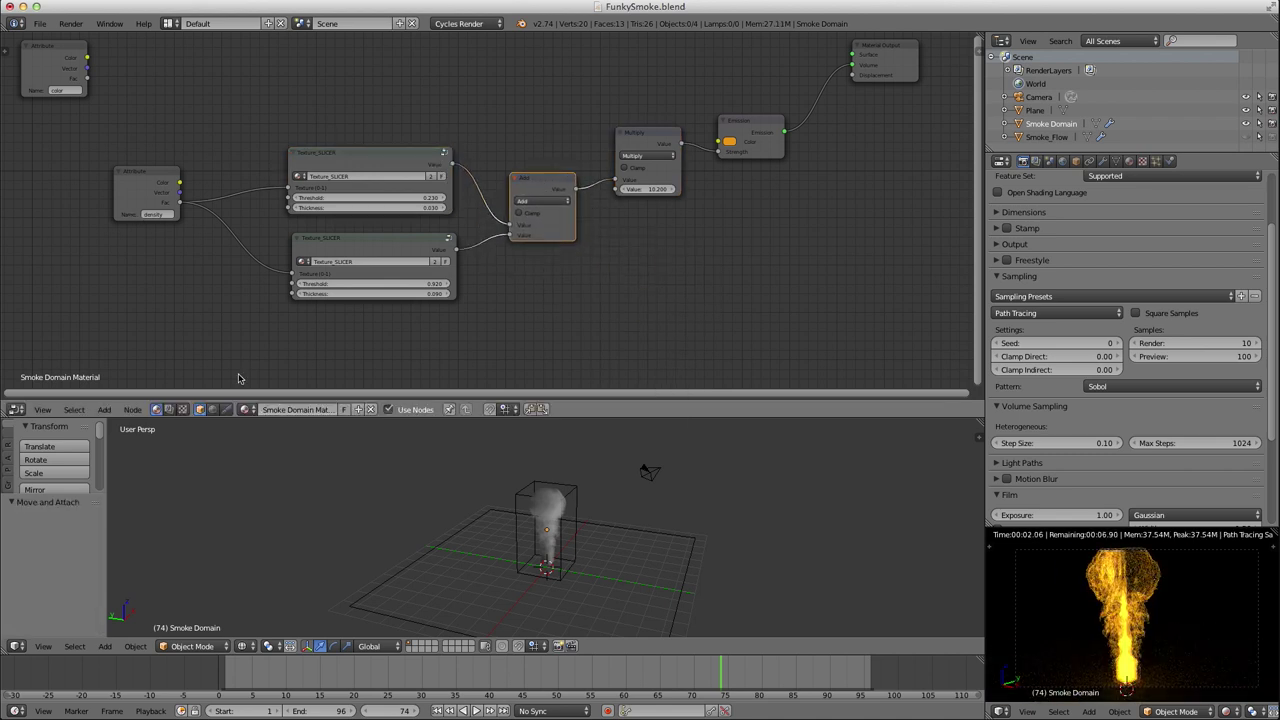
Go to frame 68 and duplicate the Multiply and Emission nodes below the originals.
mouse_move(705, 675)
mouse_down()
mouse_move(419, 673)
mouse_move(681, 675)
mouse_up()
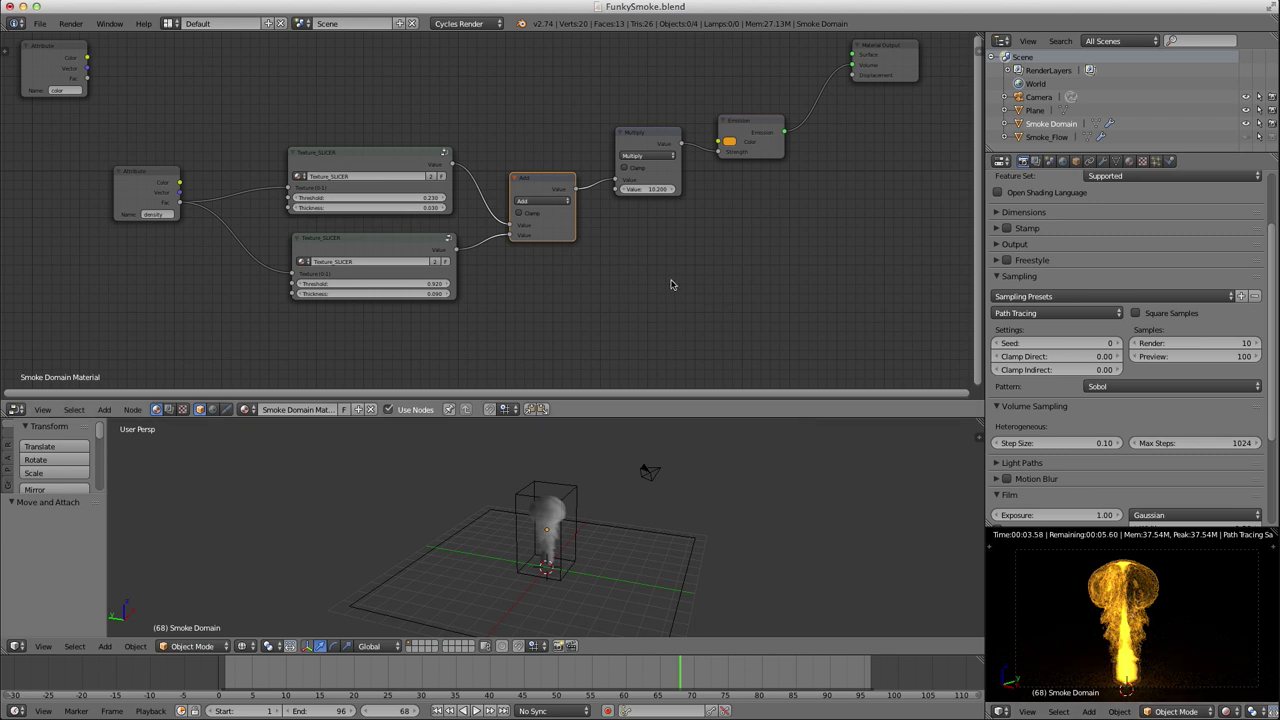
drag(662, 138, 677, 128)
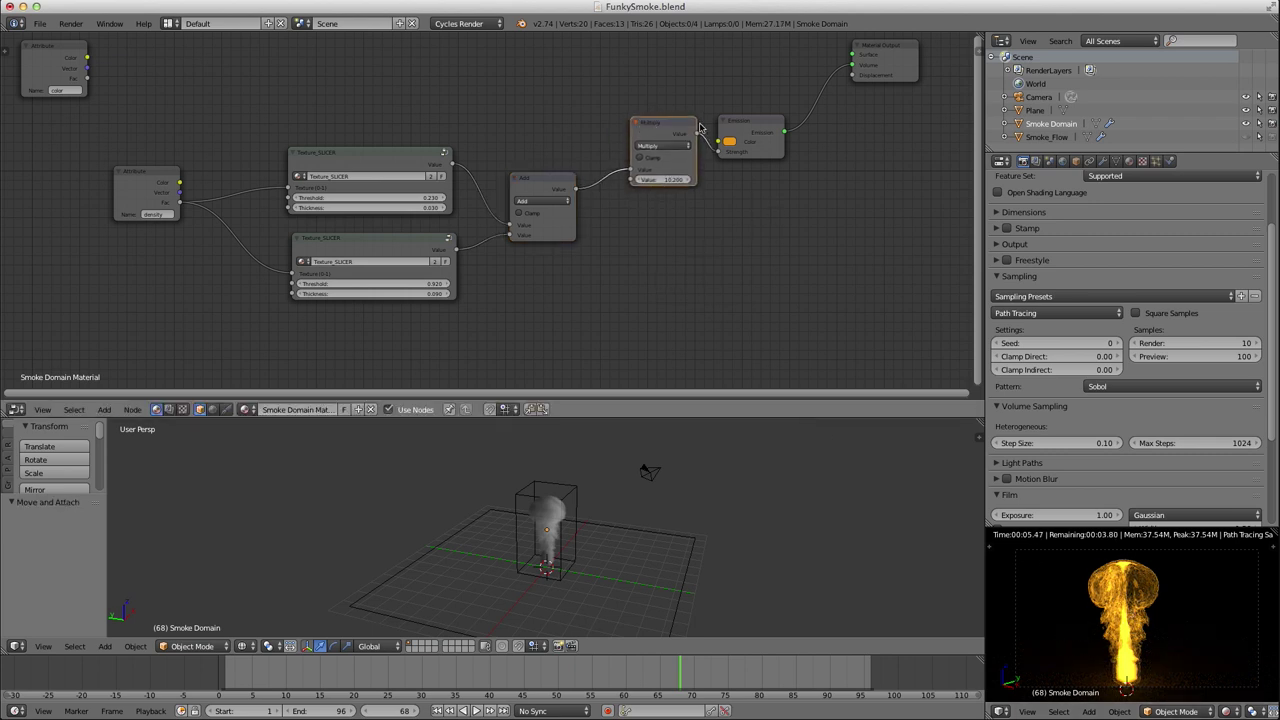
shift+drag(759, 127, 717, 129)
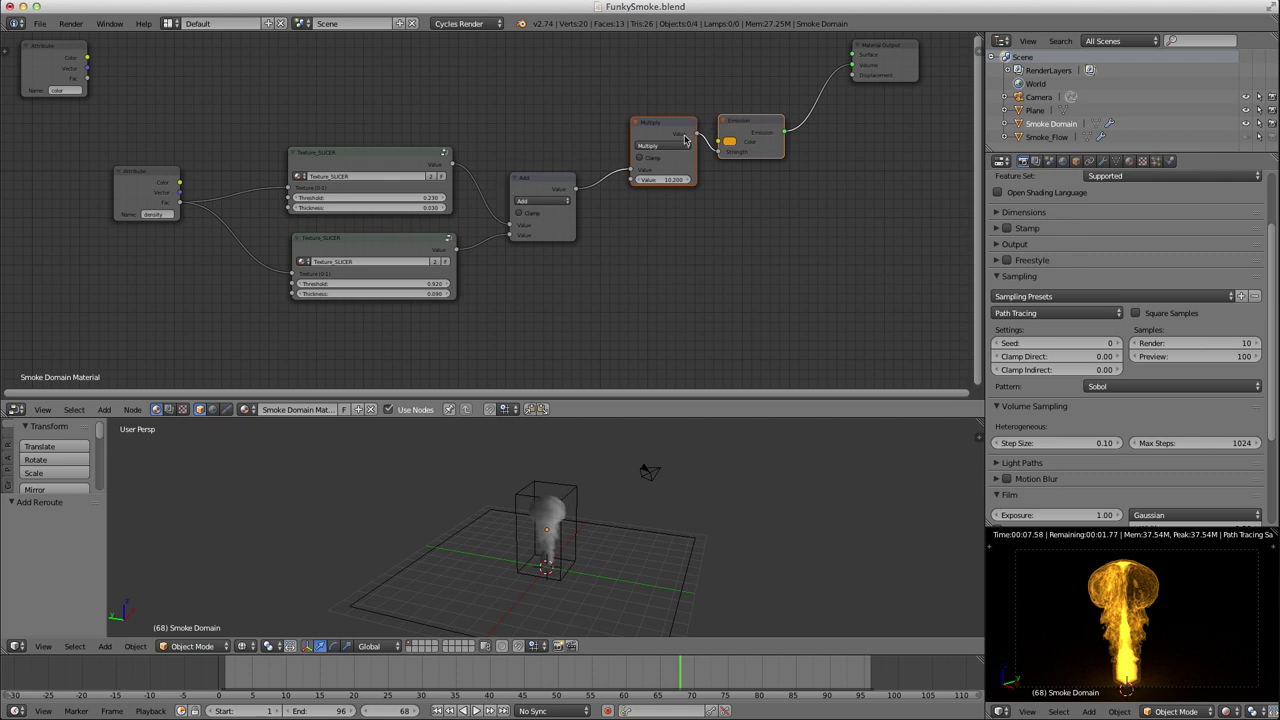
key(shift+d)
click(696, 249)
Delete the Math Add node and link each Texture_SLICER output to its own Multiply node.
click(558, 182)
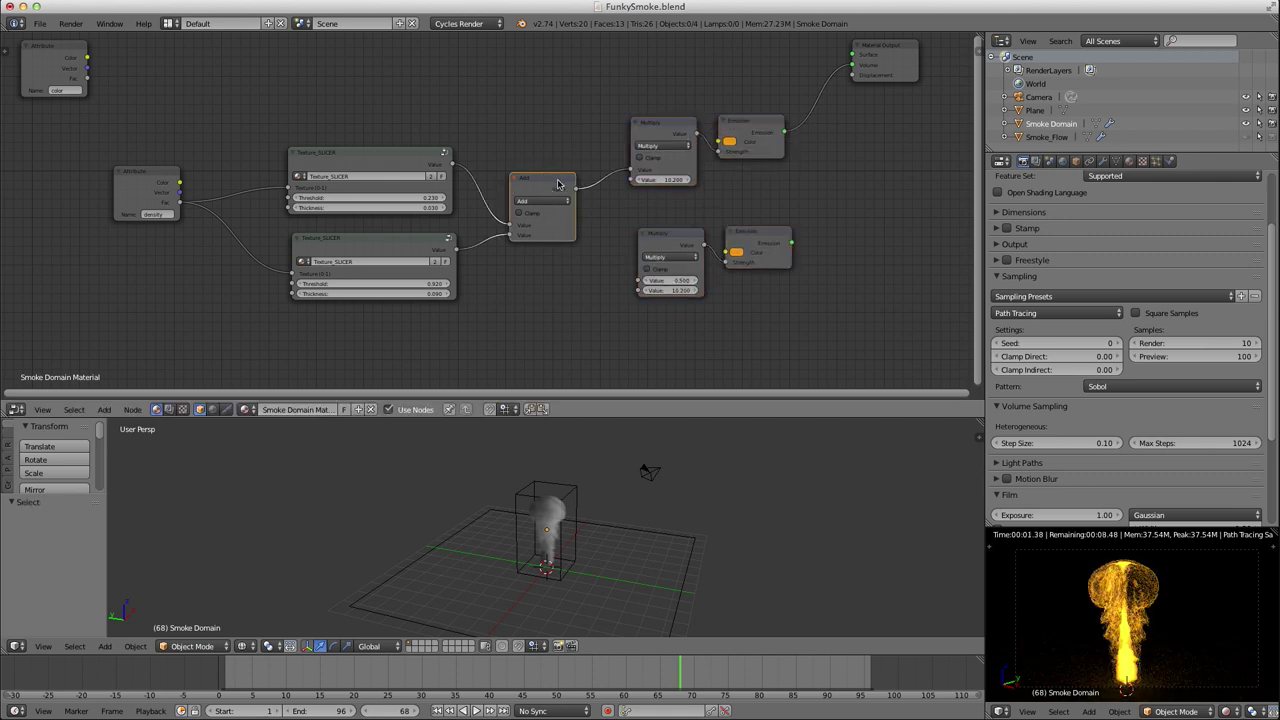
key(x)
drag(452, 165, 632, 170)
drag(462, 252, 637, 284)
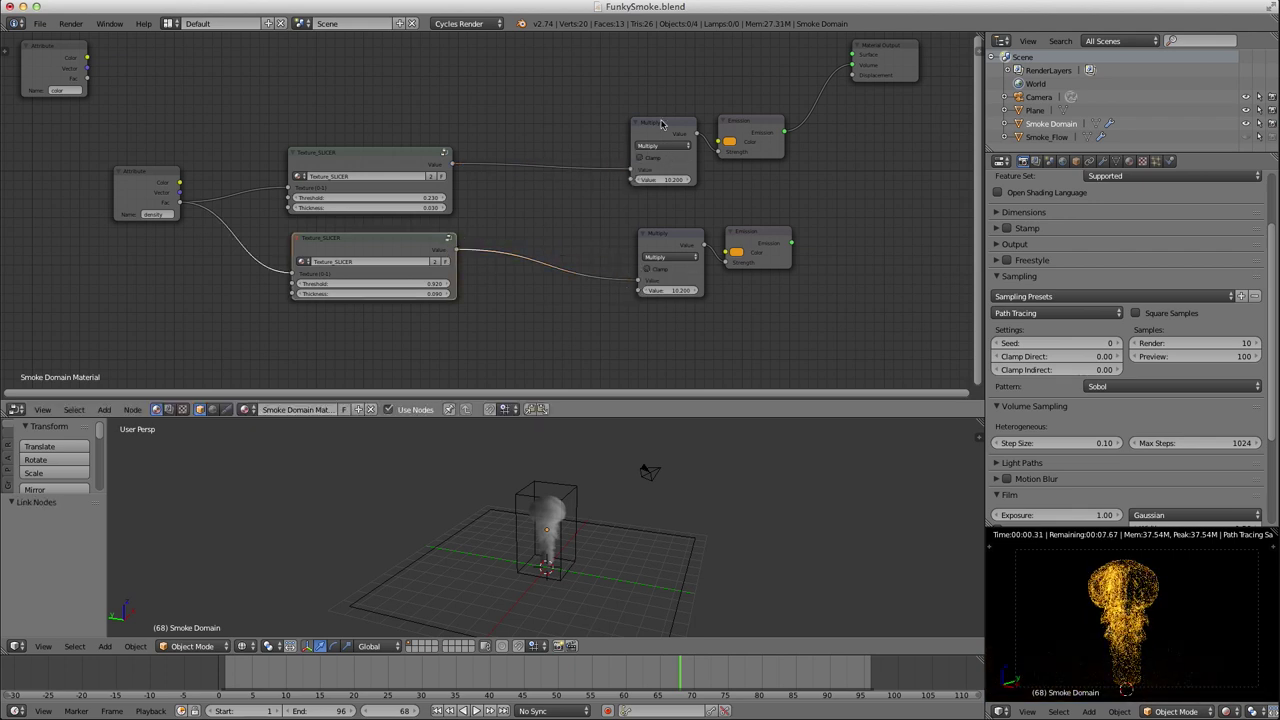
Insert an Add Shader node before the Material Output and link both Emission nodes into it.
middle_drag(734, 194, 574, 206)
drag(779, 102, 851, 140)
key(shift+a)
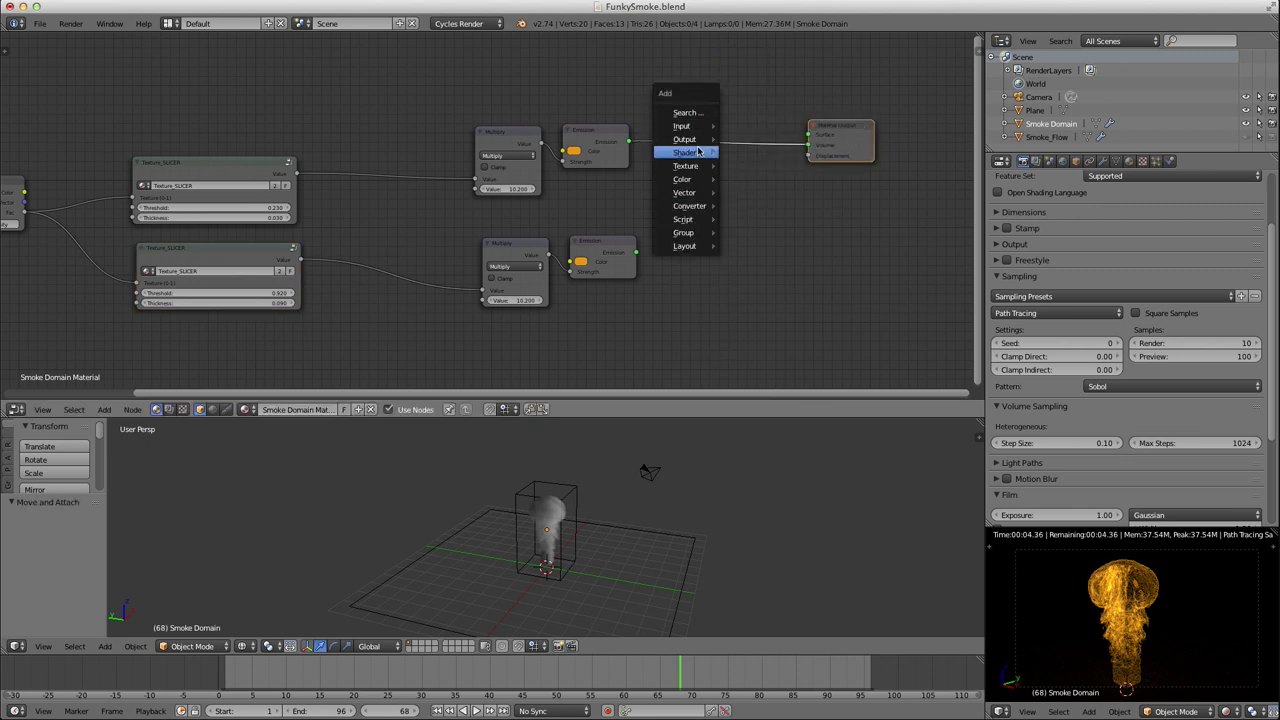
mouse_move(700, 151)
click(775, 166)
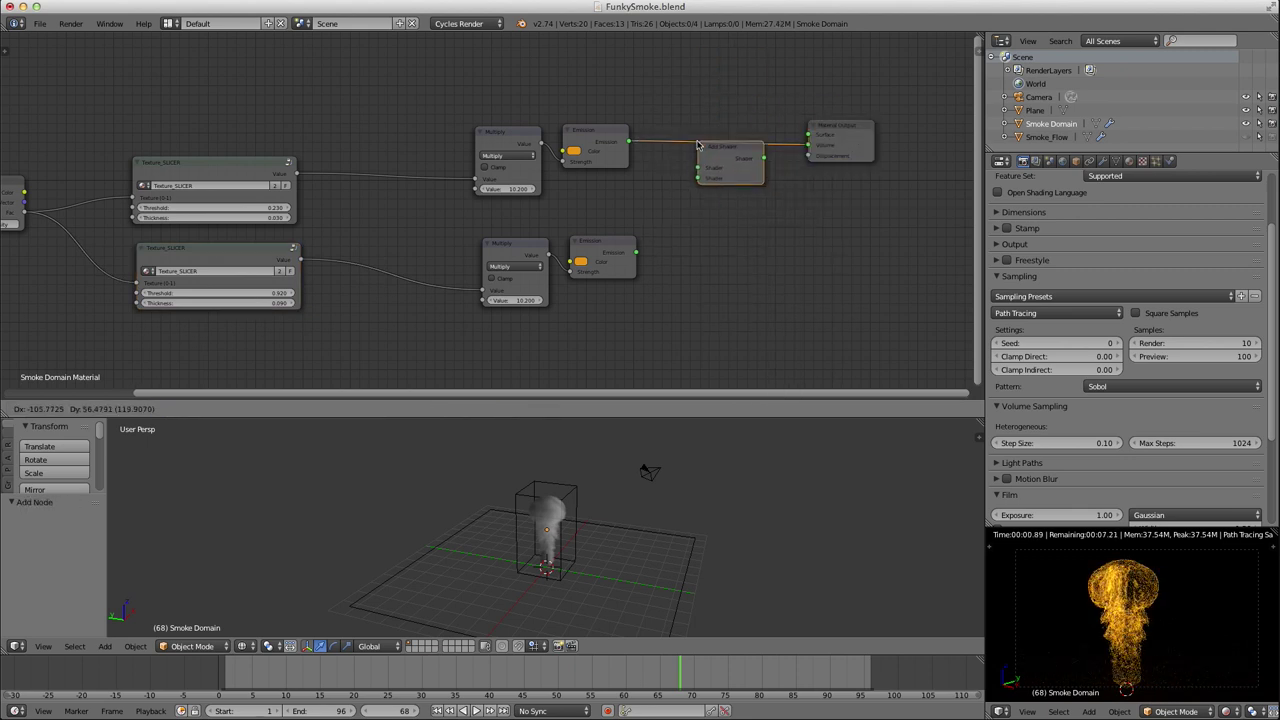
click(698, 148)
drag(636, 251, 697, 175)
Maximize the node editor and move the density Attribute node closer to the two Texture_SLICER nodes.
key(shift+space)
middle_drag(533, 384, 699, 356)
drag(116, 323, 190, 354)
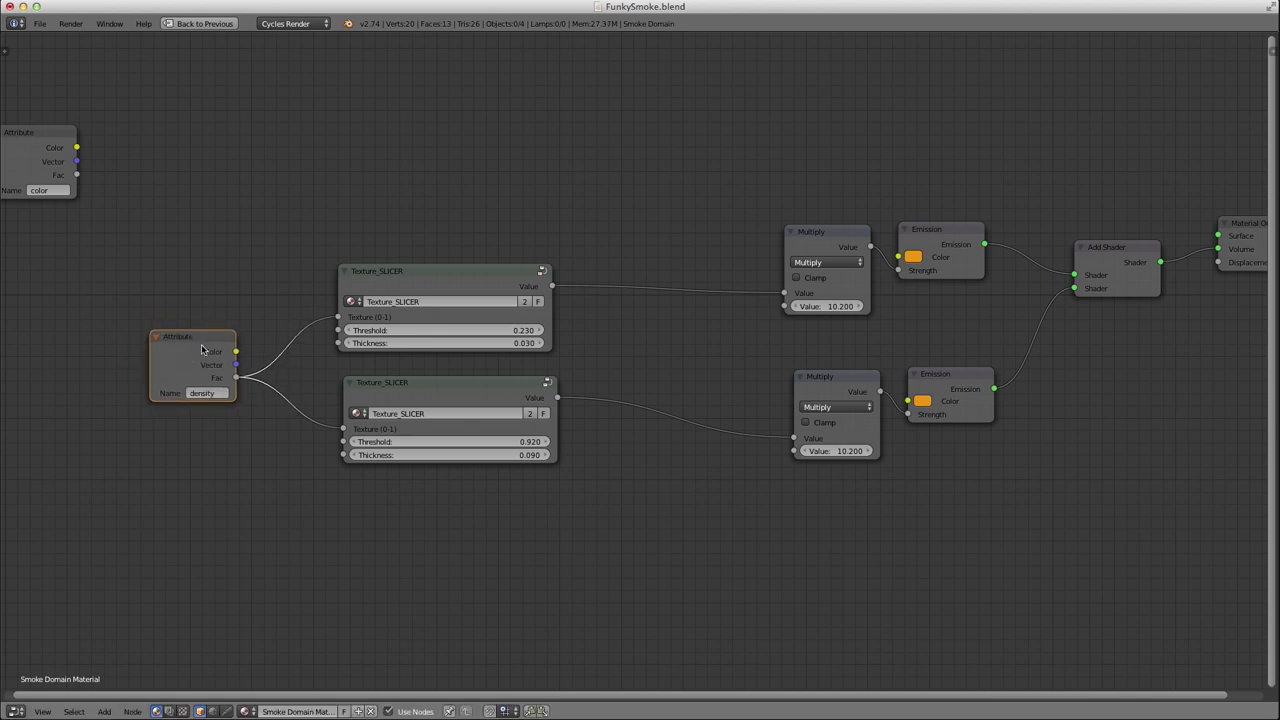
Move the color Attribute node above the density Attribute node and align the lower Texture_SLICER node under the upper one.
drag(27, 140, 206, 107)
click(190, 345)
click(397, 277)
click(426, 388)
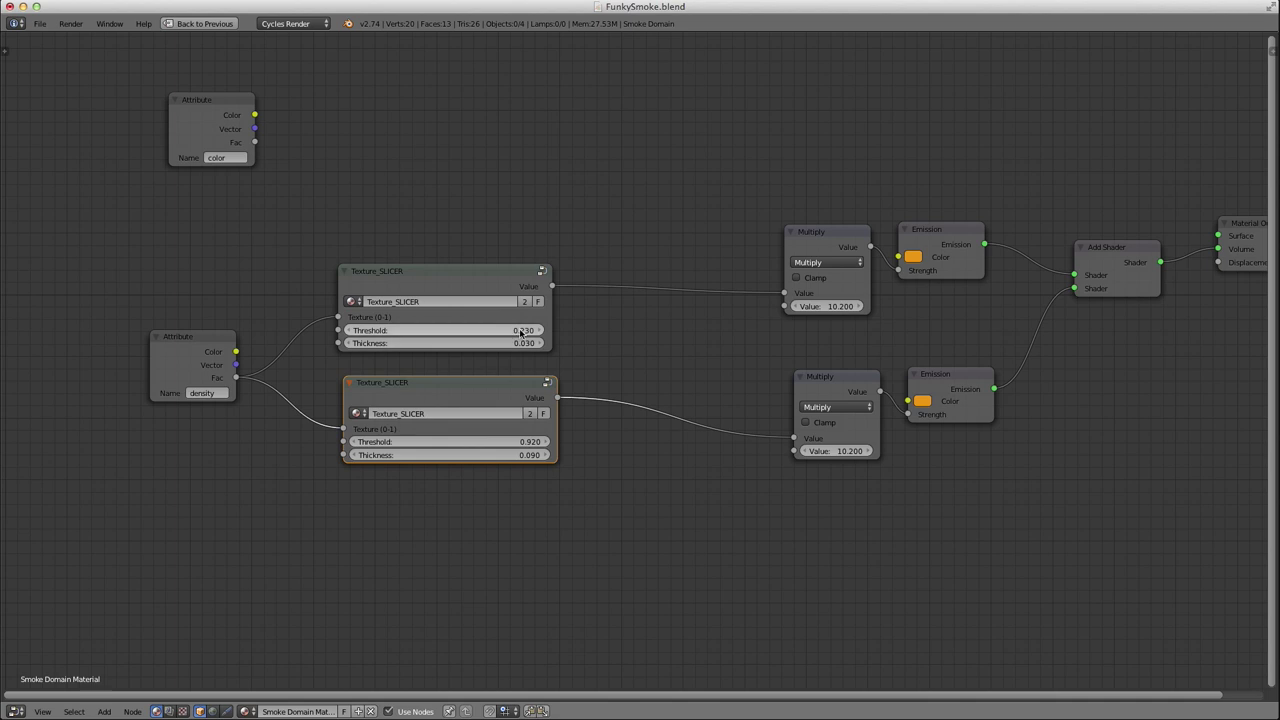
drag(427, 422, 420, 426)
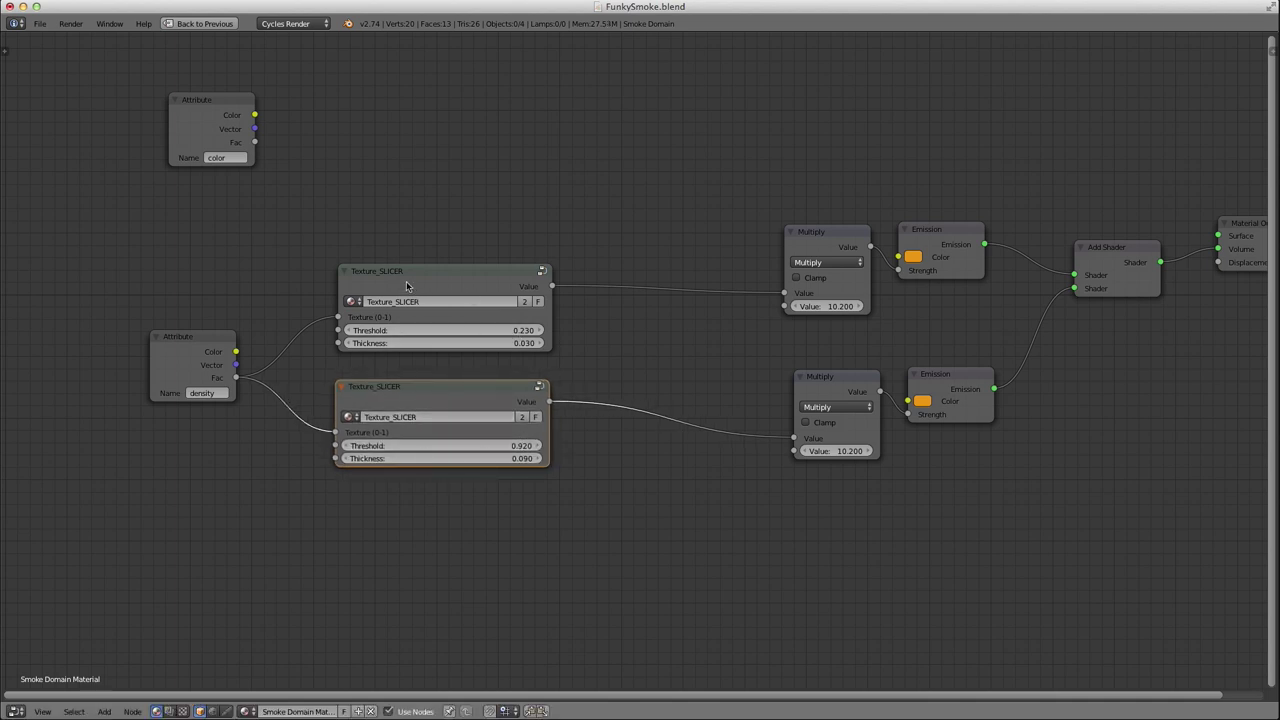
Space out the Multiply, Emission, Add Shader and Material Output nodes evenly, and restore the node editor to its normal size.
drag(803, 228, 735, 240)
drag(832, 387, 760, 388)
drag(940, 229, 950, 237)
click(951, 386)
drag(951, 386, 959, 383)
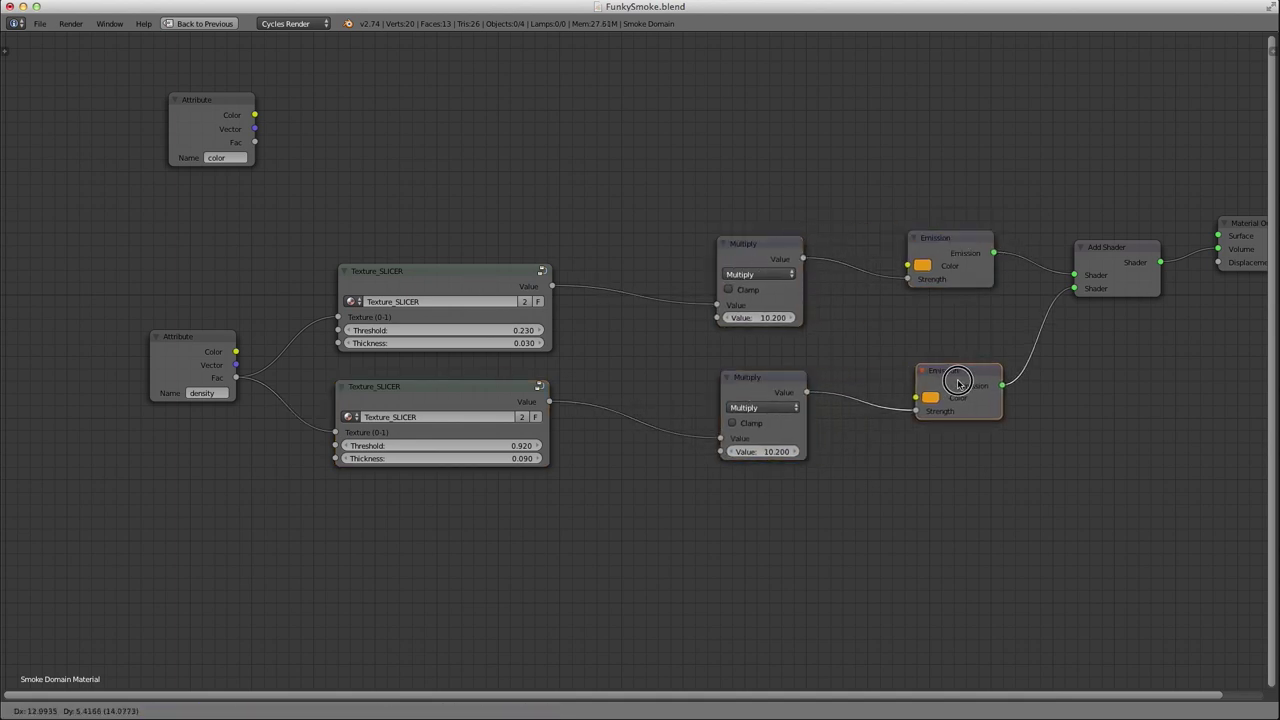
drag(1134, 263, 1121, 284)
middle_drag(1167, 357, 977, 357)
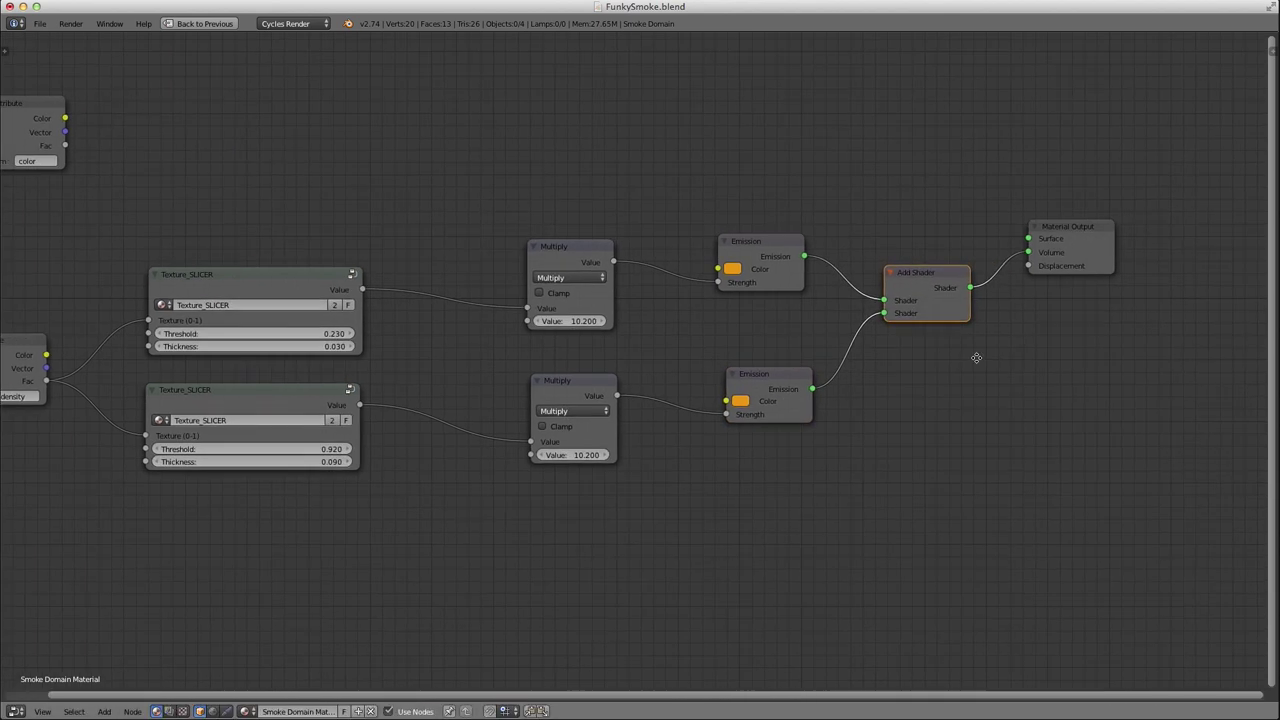
drag(1070, 241, 1092, 269)
middle_drag(733, 363, 793, 333)
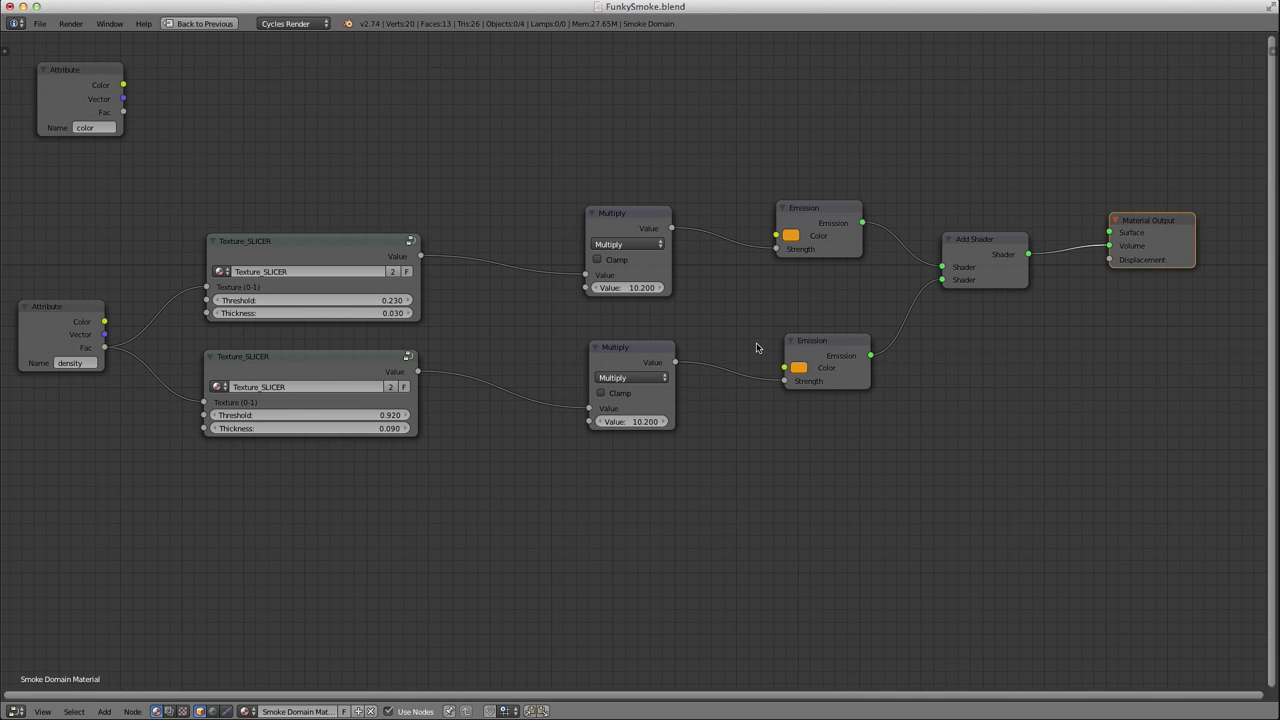
key(ctrl+Up)
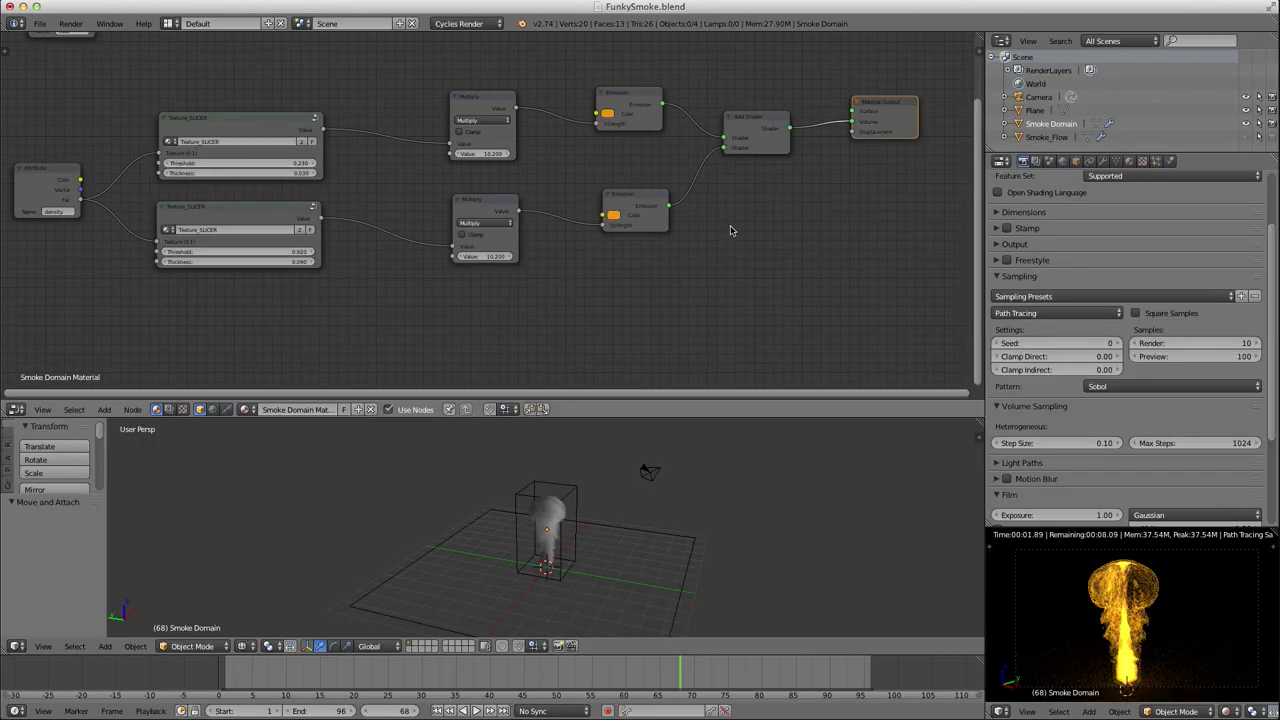
Change the lower Emission node's color to blue and set the lower Multiply node's value to 20.
click(612, 215)
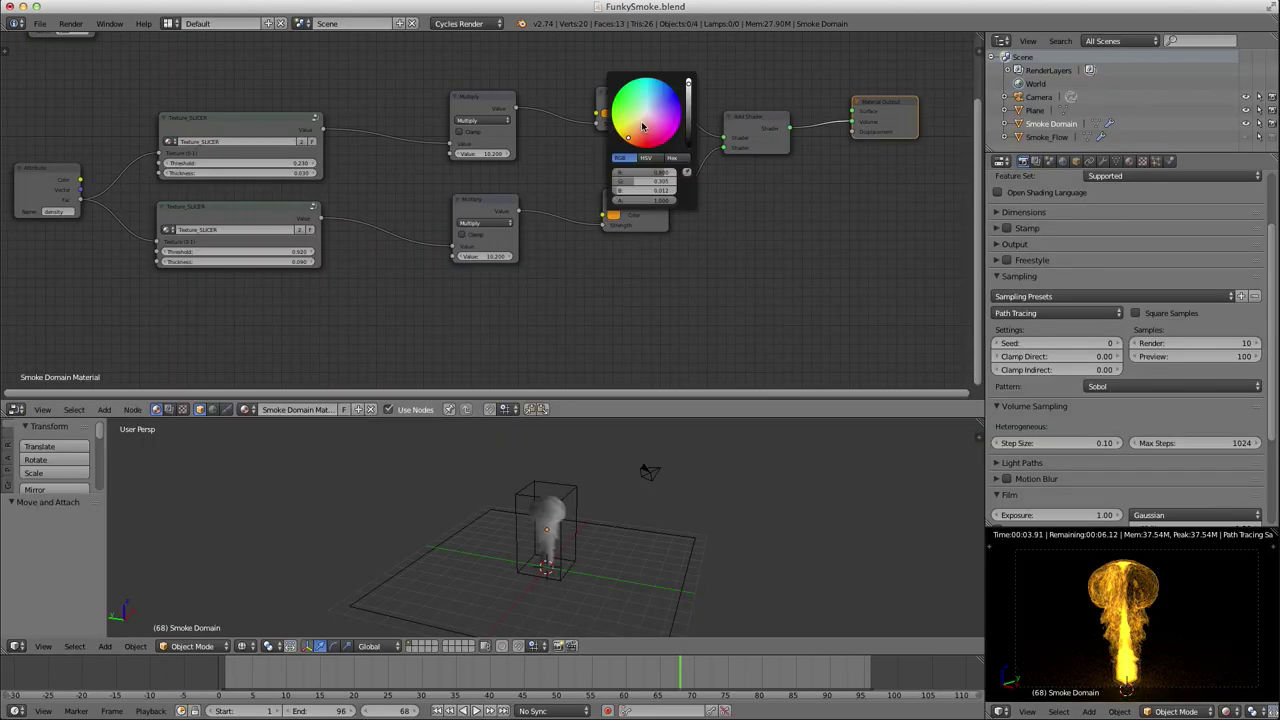
mouse_move(655, 92)
mouse_down()
mouse_move(628, 92)
mouse_move(632, 104)
mouse_move(661, 97)
mouse_up()
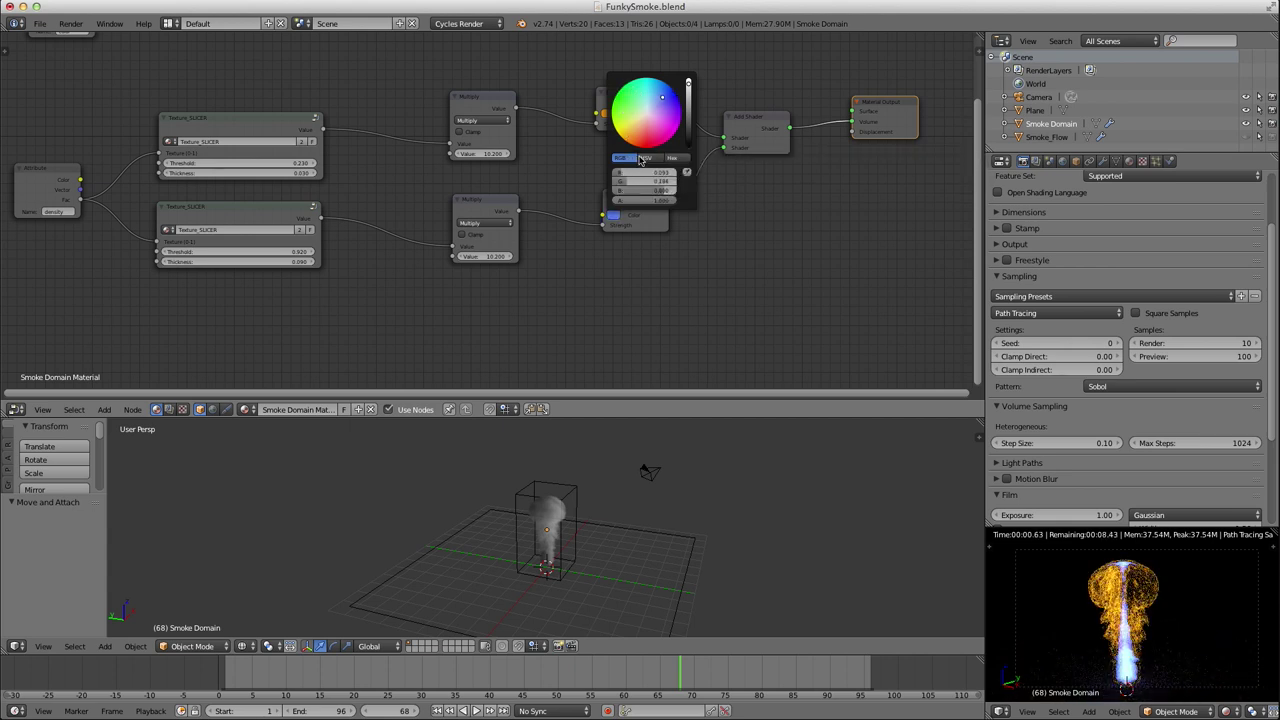
drag(483, 256, 545, 256)
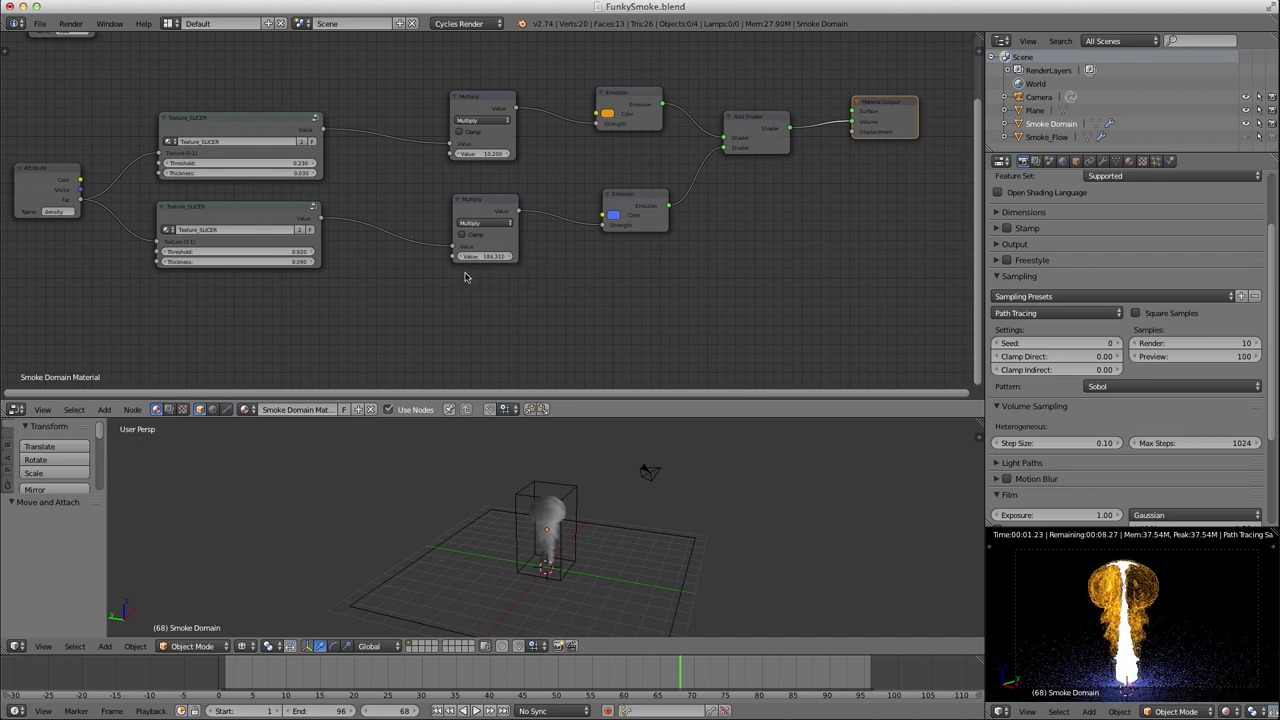
text(20)
key(Return)
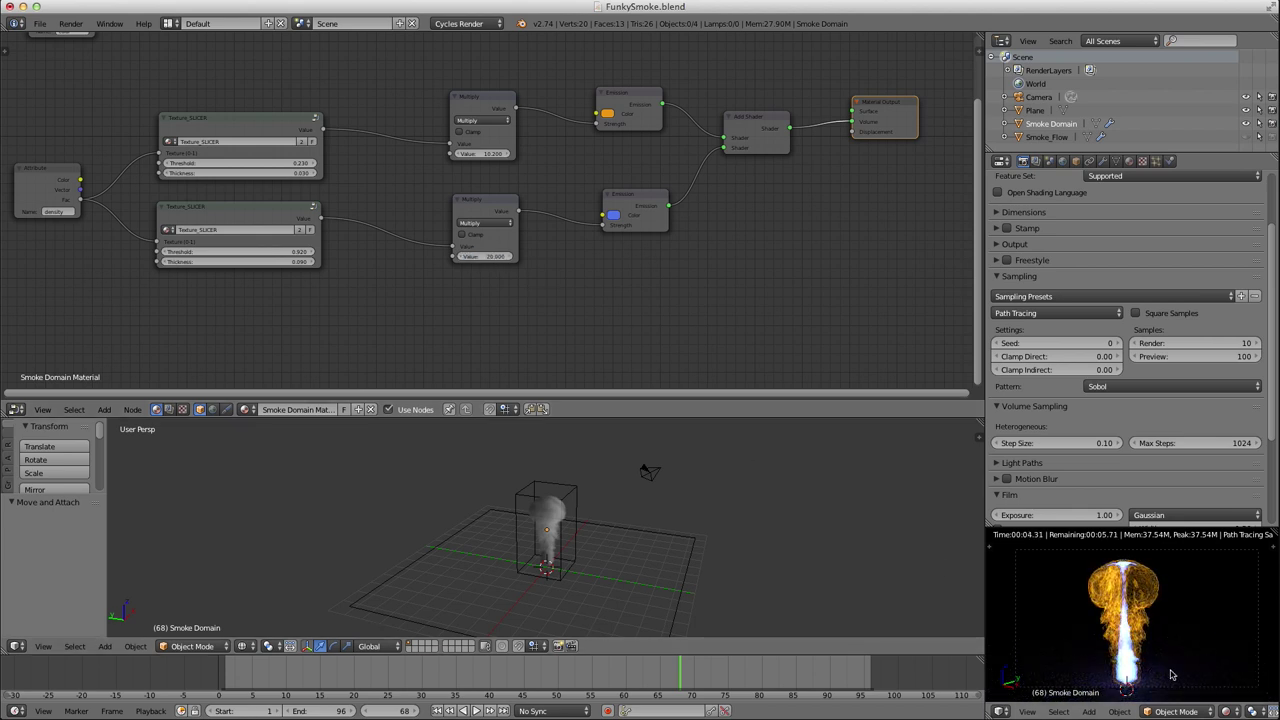
Spread the two Multiply and Emission branches apart, moving the lower branch's nodes down, to make room around the orange Emission node.
mouse_move(771, 229)
middle_down()
mouse_move(754, 251)
mouse_move(766, 251)
middle_up()
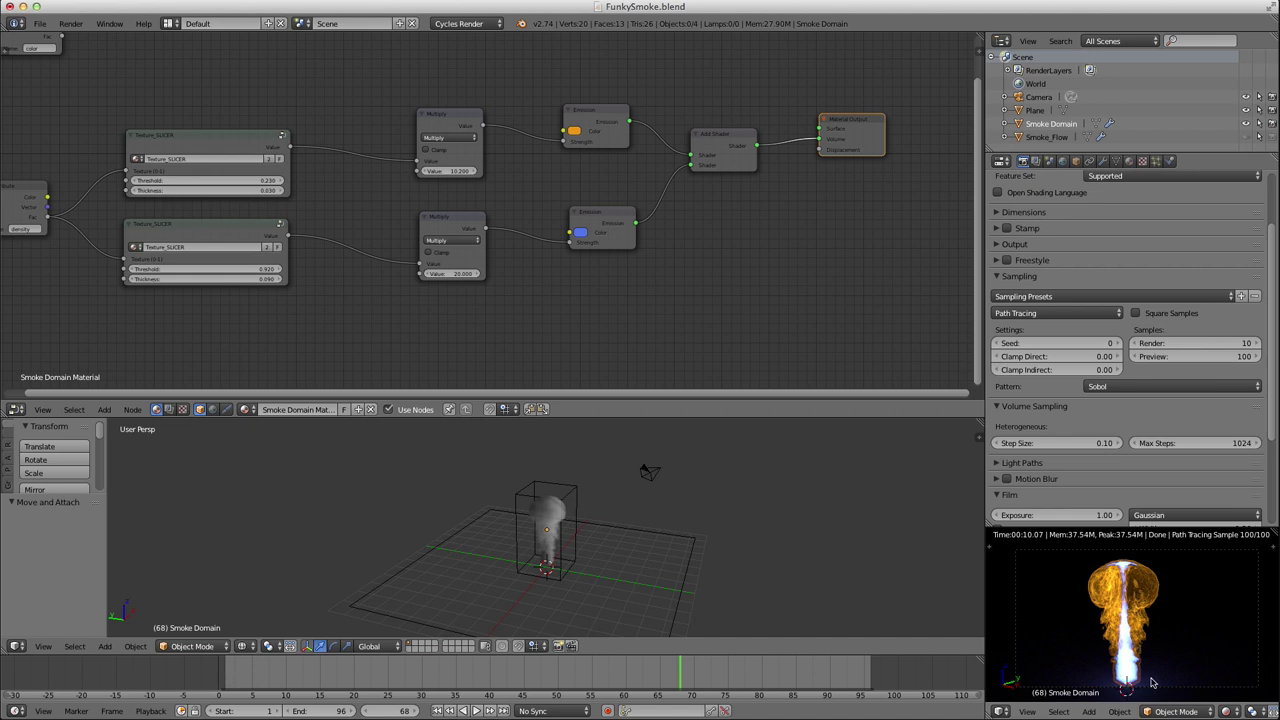
scroll(715, 314, up, 1)
middle_drag(745, 279, 697, 311)
scroll(697, 313, up, 3)
scroll(697, 313, down, 5)
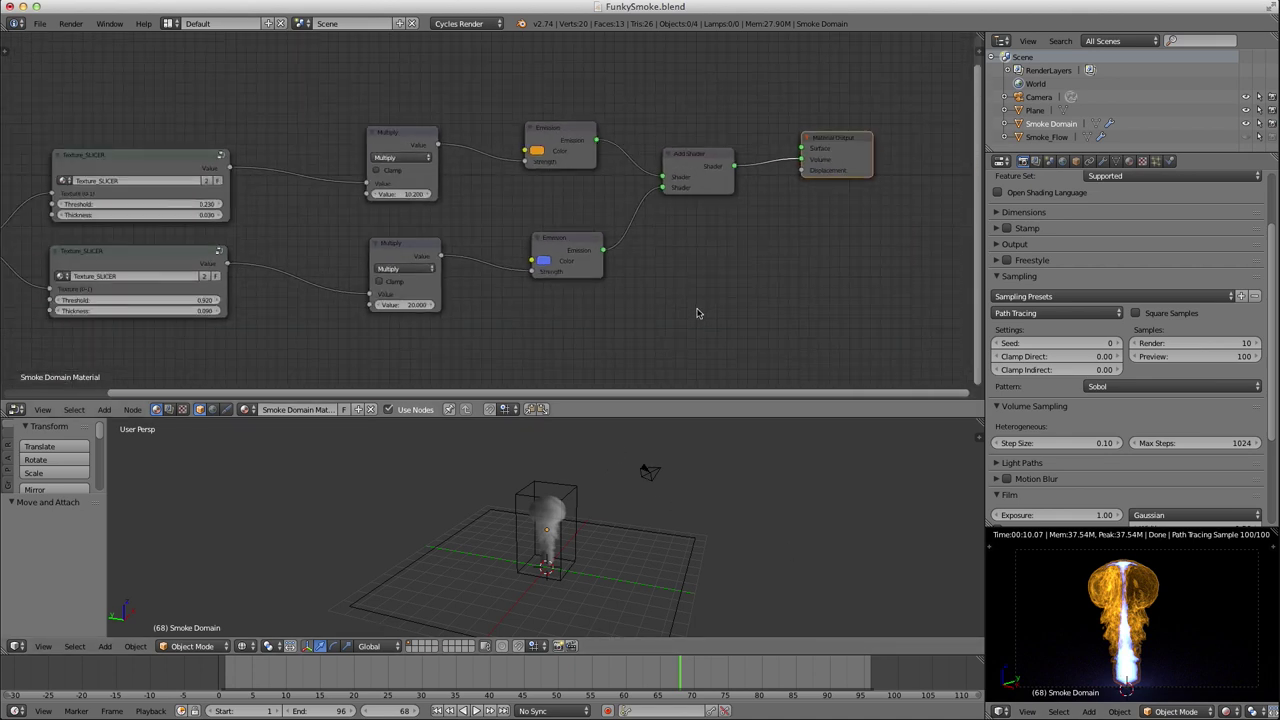
scroll(697, 313, up, 1)
drag(578, 250, 578, 300)
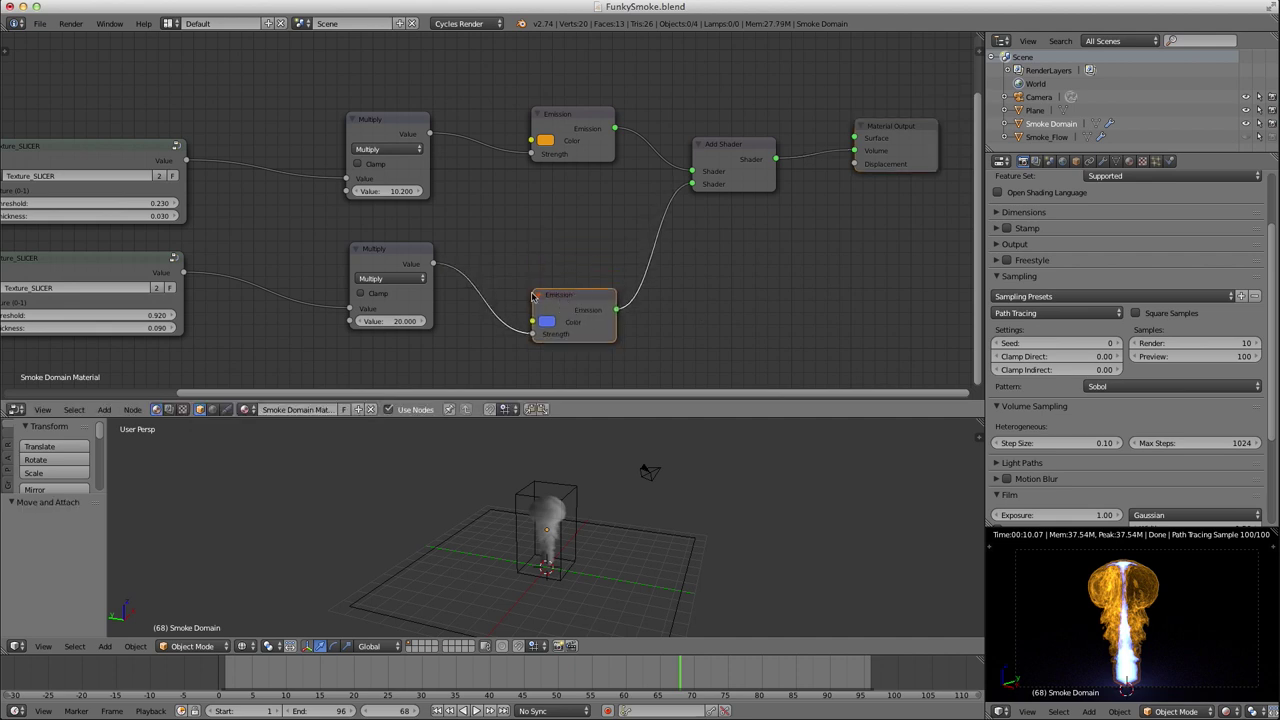
drag(377, 250, 345, 275)
drag(391, 116, 343, 121)
drag(568, 124, 558, 147)
middle_drag(675, 250, 731, 304)
Add a Transparent BSDF node above the orange Emission node and a Light Path node beside it.
key(shift+a)
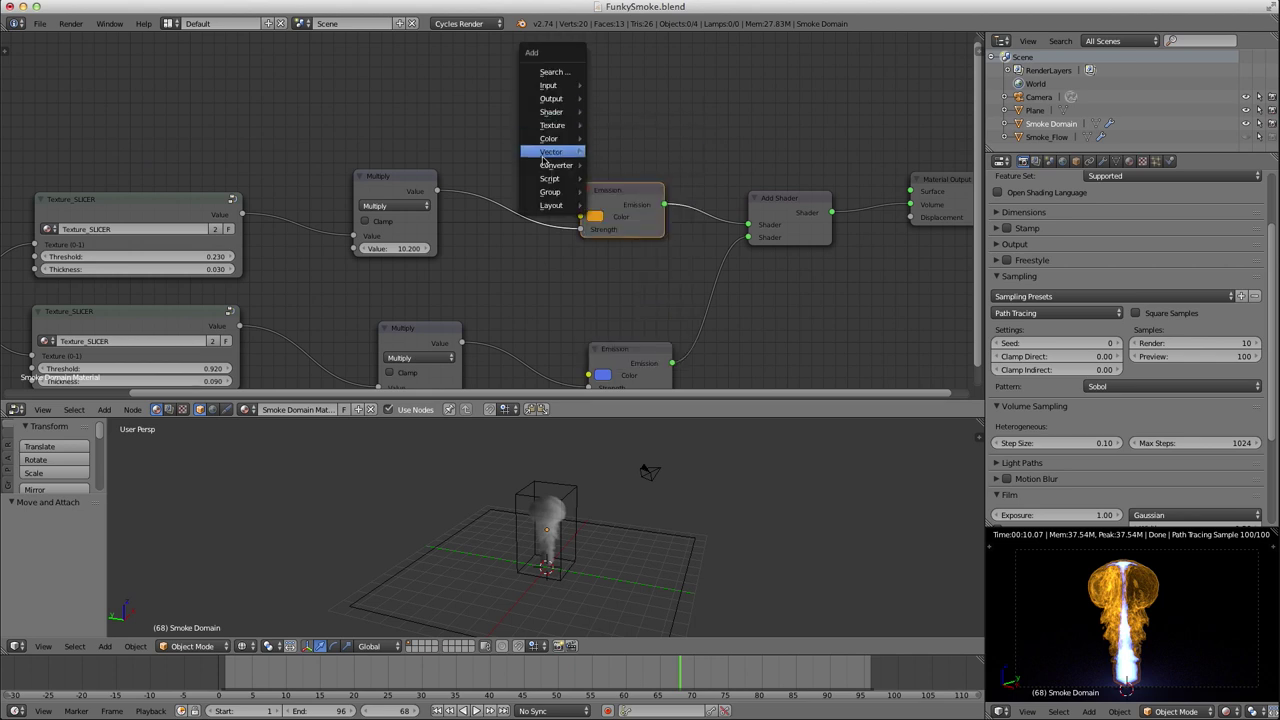
mouse_move(551, 112)
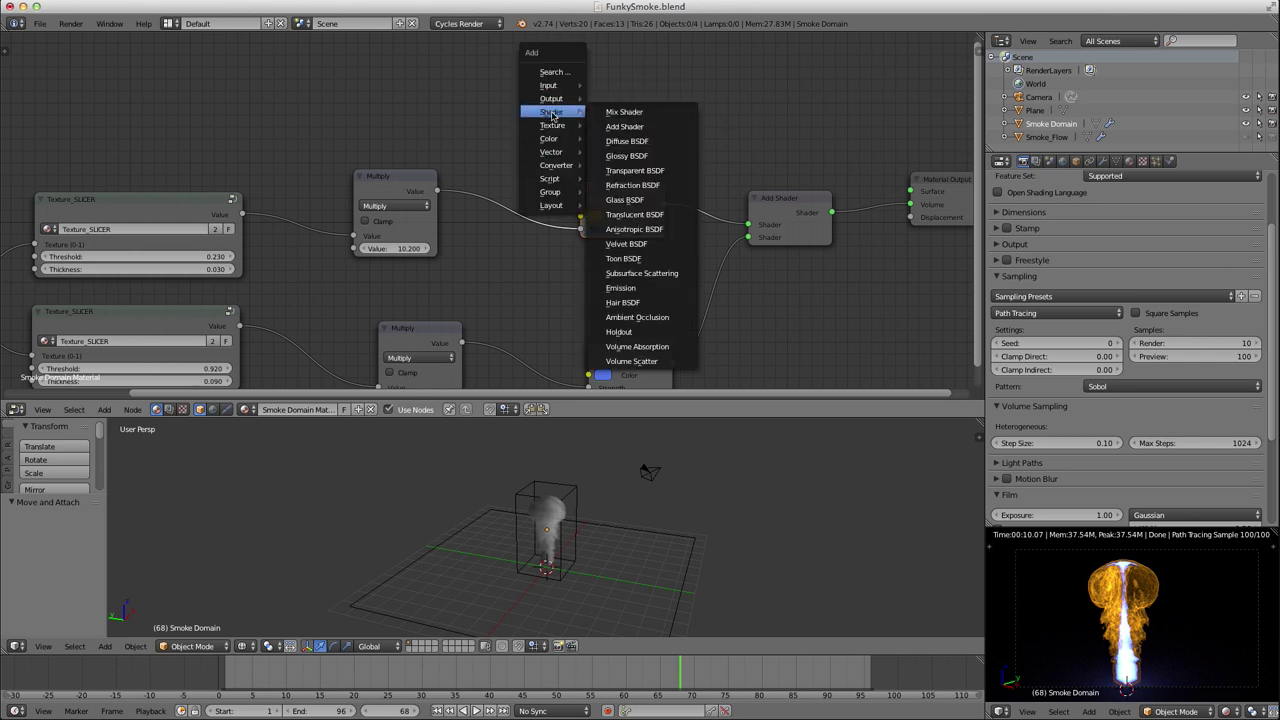
click(635, 172)
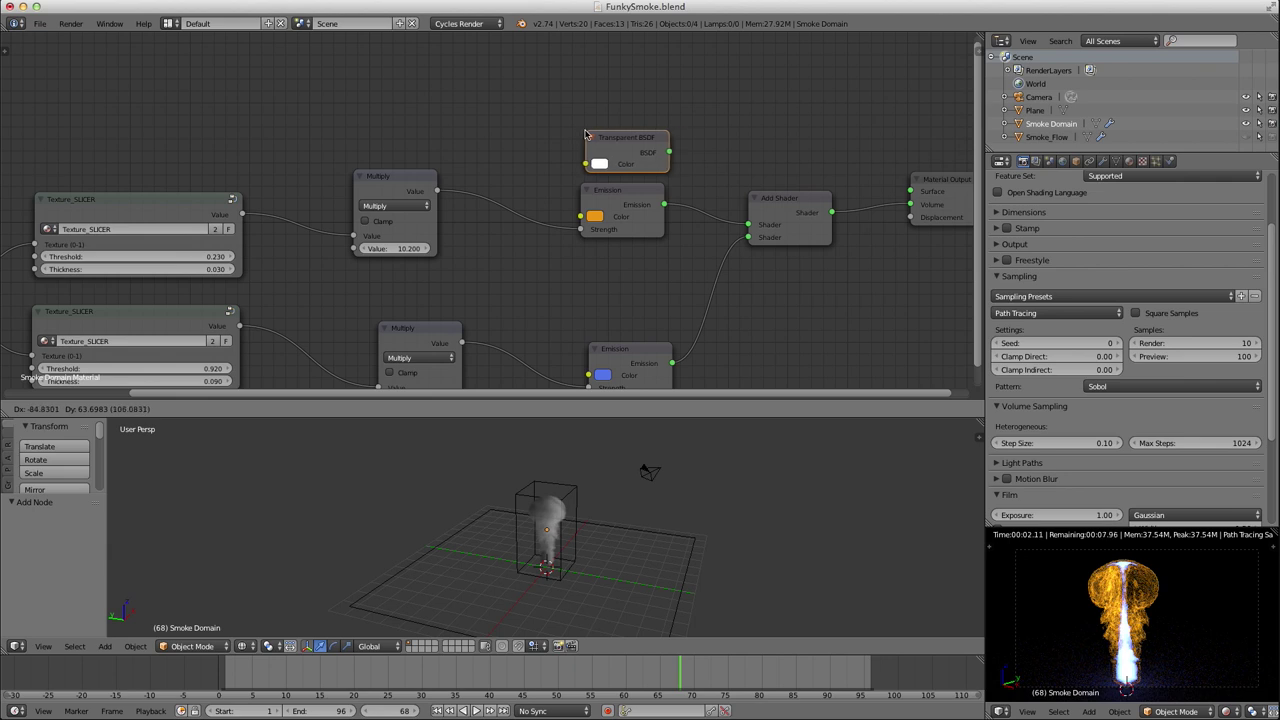
click(574, 131)
key(shift+a)
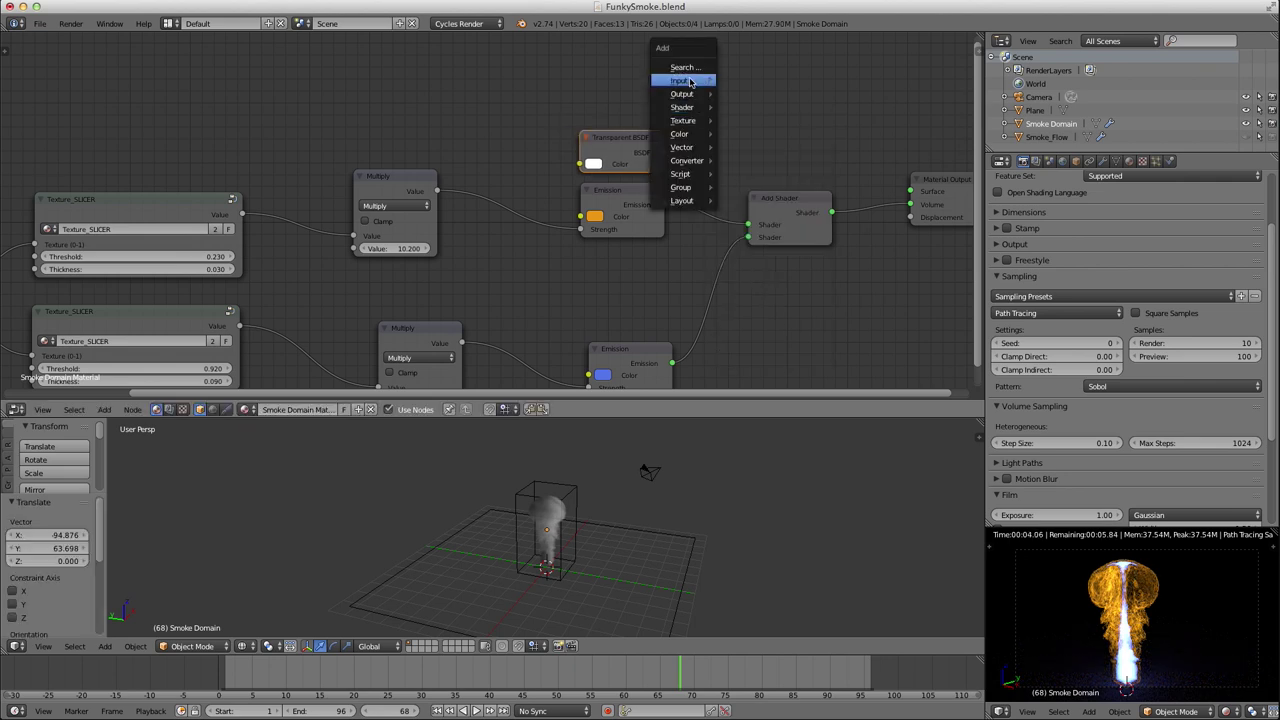
mouse_move(692, 81)
click(758, 130)
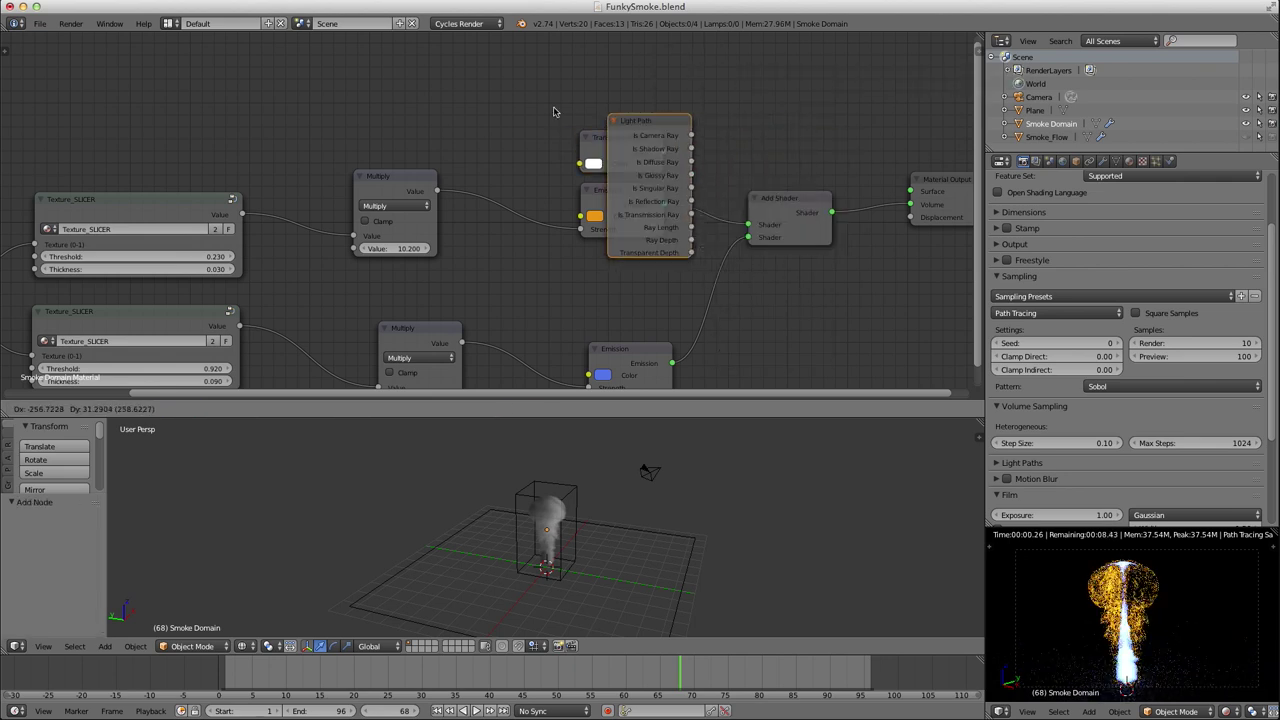
click(642, 155)
Add a Mix Shader node next to the Transparent BSDF, shifting the Add Shader and Material Output nodes away to make room.
key(shift+a)
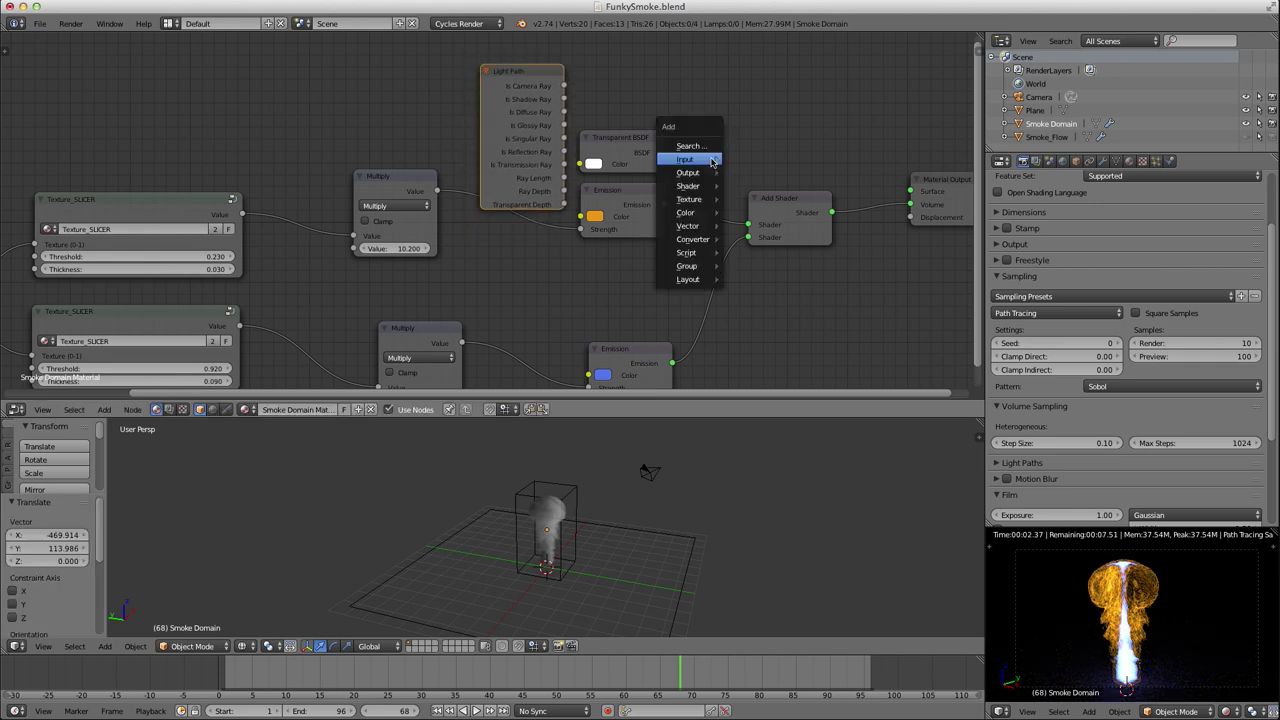
mouse_move(702, 188)
click(750, 188)
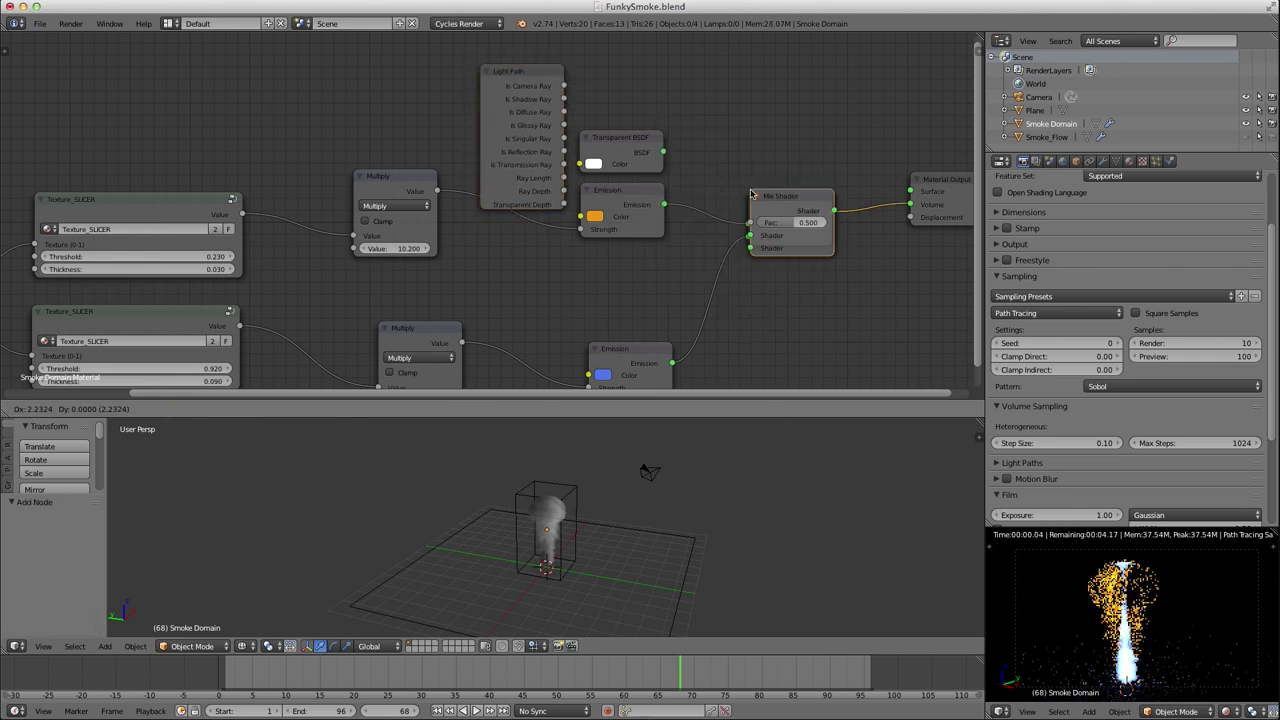
click(791, 296)
scroll(839, 279, down, 1)
middle_drag(735, 277, 635, 288)
click(667, 220)
drag(749, 205, 749, 216)
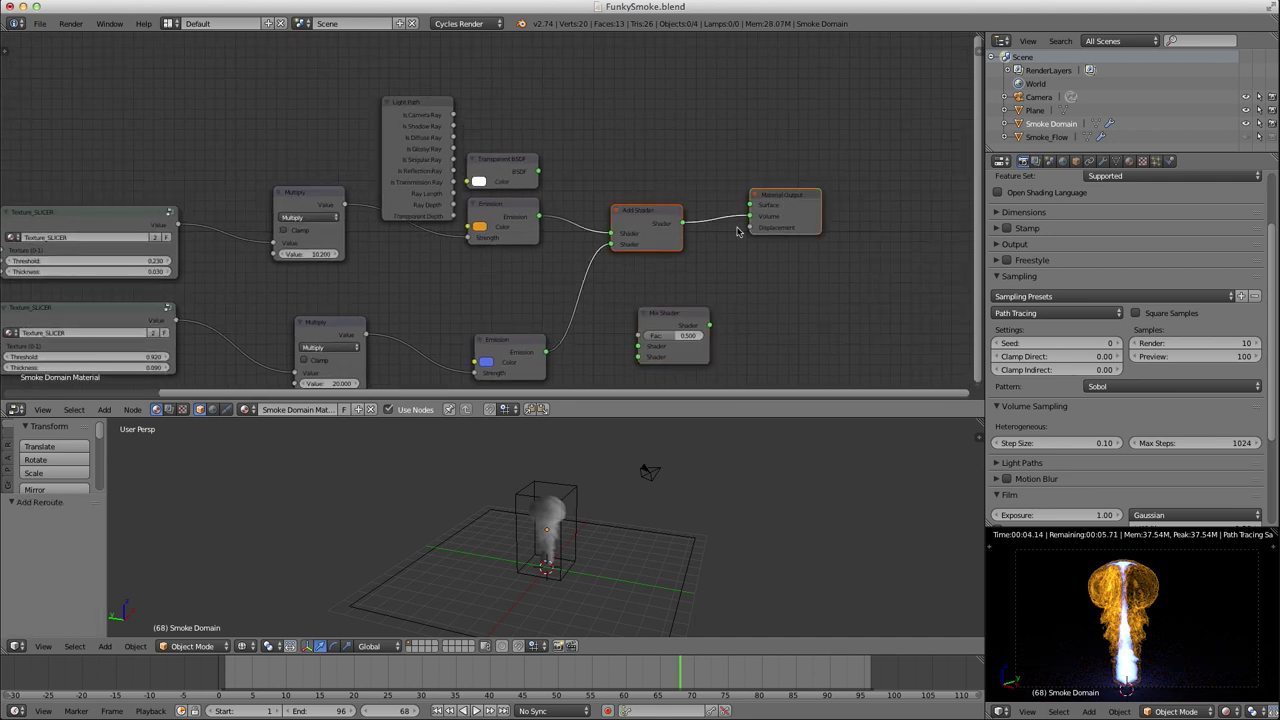
drag(675, 248, 795, 226)
drag(677, 320, 673, 300)
drag(632, 181, 616, 164)
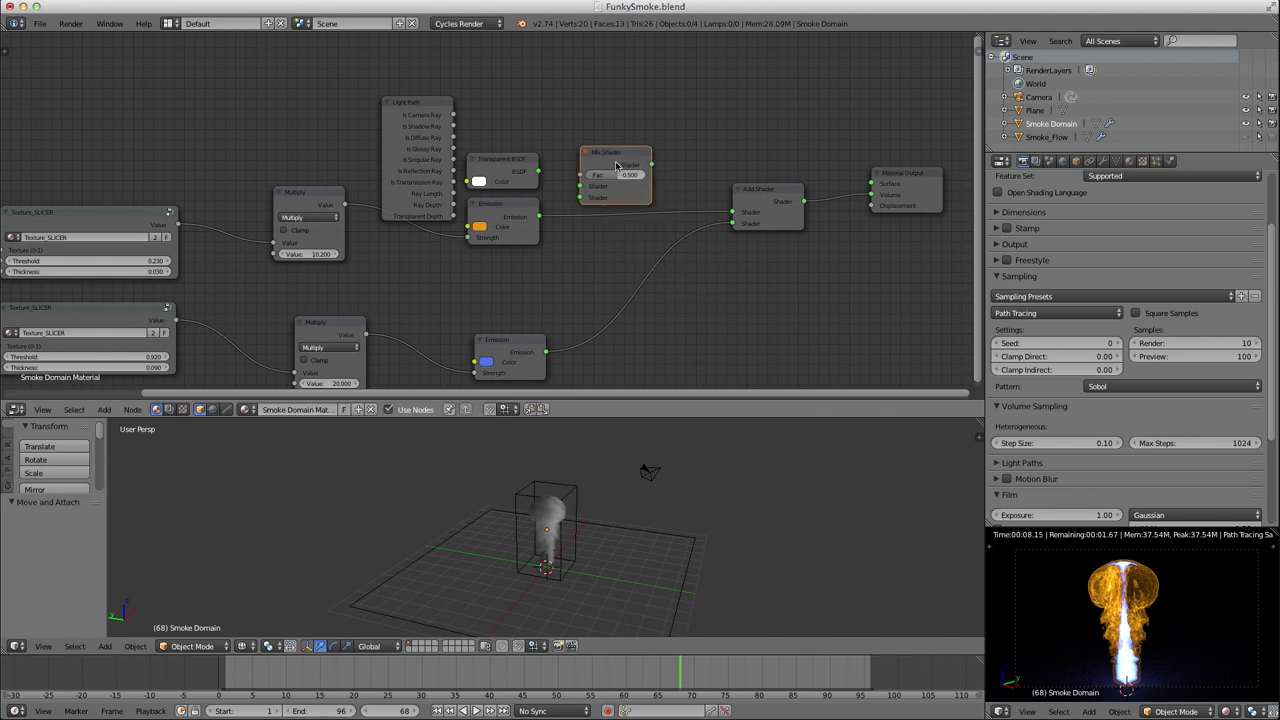
Link Transparent BSDF and orange Emission into the Mix Shader, Is Camera Ray into its Fac, and its output into the Add Shader's first input.
drag(540, 171, 582, 188)
mouse_move(582, 188)
mouse_down()
mouse_move(546, 176)
mouse_move(580, 197)
mouse_up()
drag(651, 164, 733, 212)
drag(453, 115, 580, 175)
Hide the Light Path node's unused sockets and place it directly above the Transparent BSDF node.
click(406, 155)
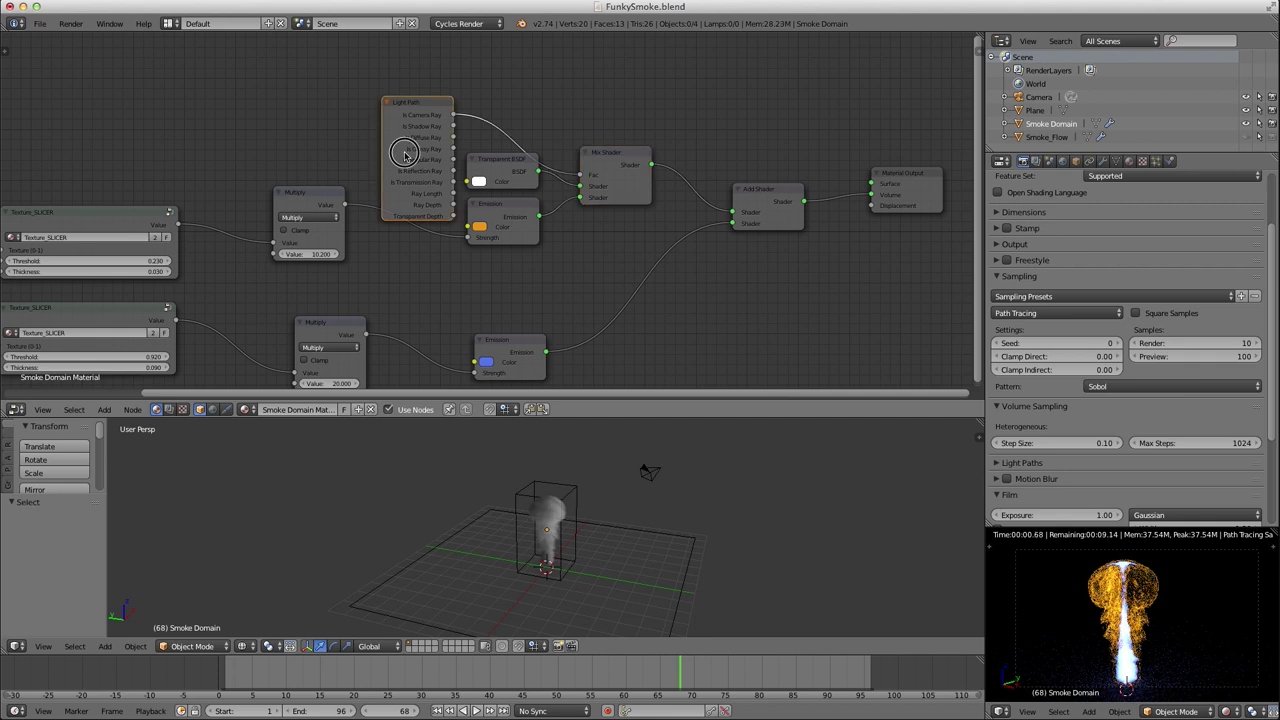
key(ctrl+h)
drag(415, 127, 499, 149)
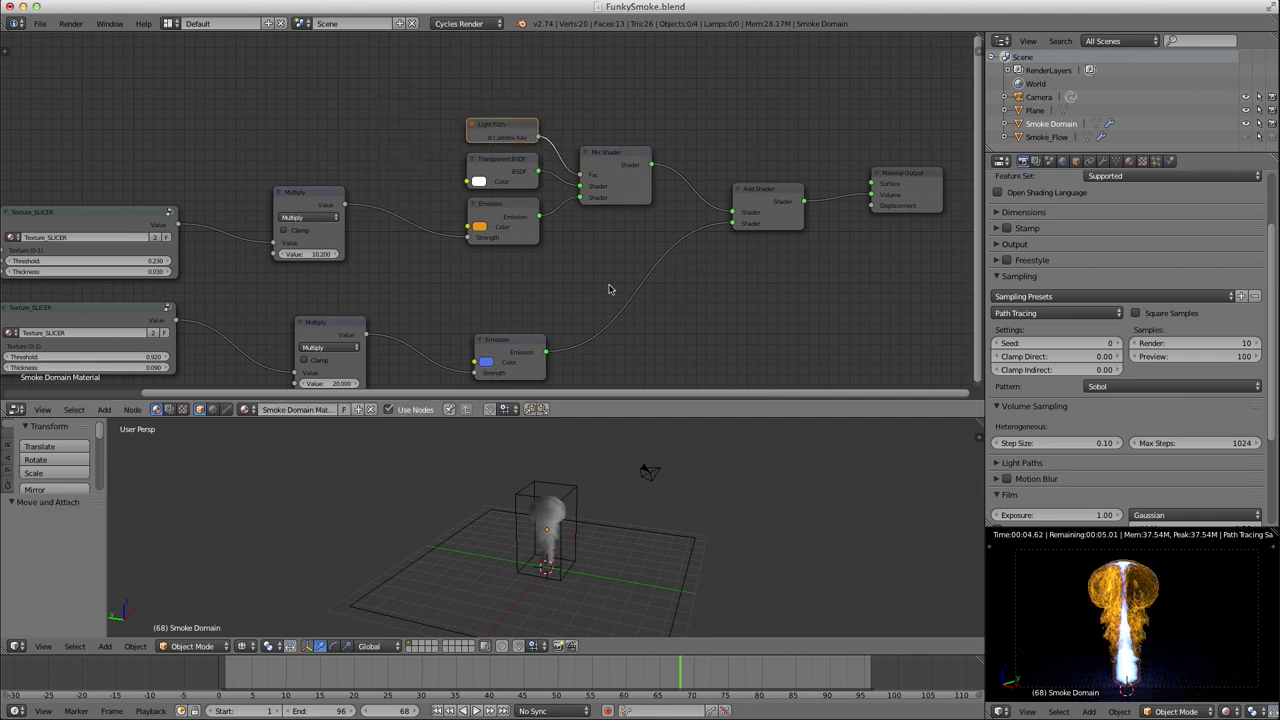
Group the Light Path, Transparent BSDF, orange Emission and Mix Shader nodes into one node group.
click(505, 221)
shift+click(501, 167)
shift+click(505, 126)
shift+click(611, 167)
click(610, 165)
right_click(603, 200)
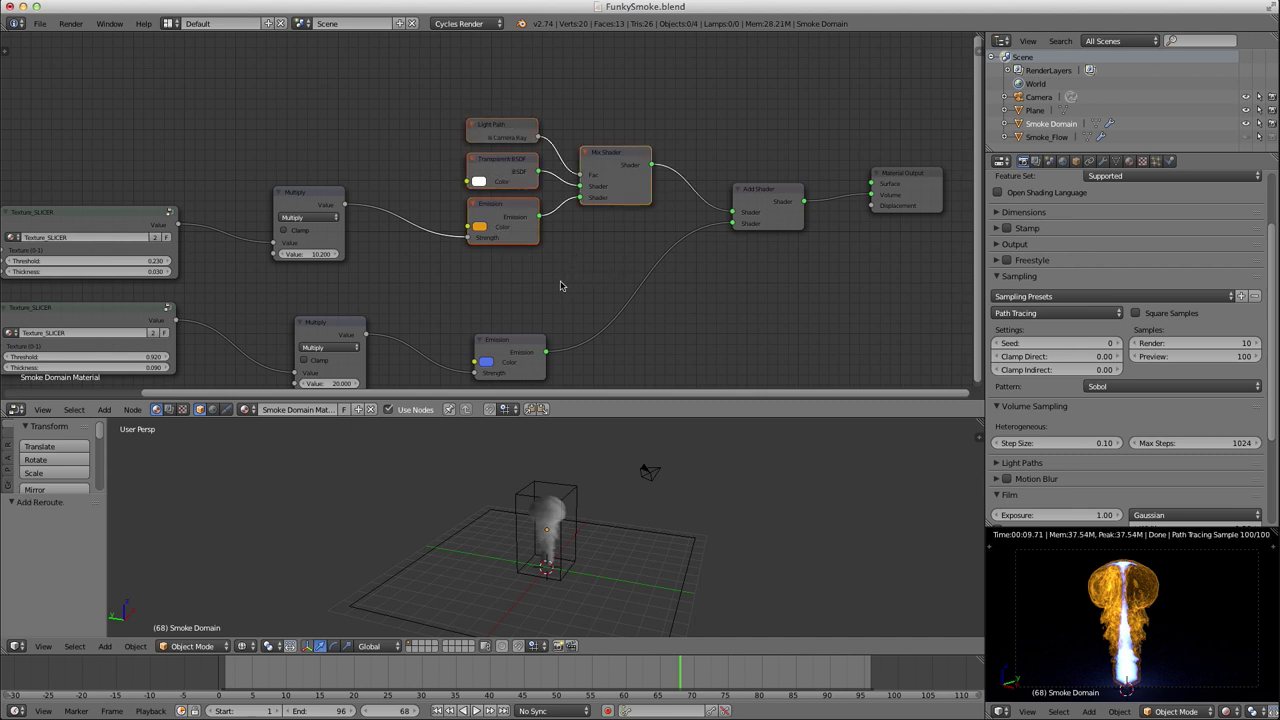
key(ctrl+g)
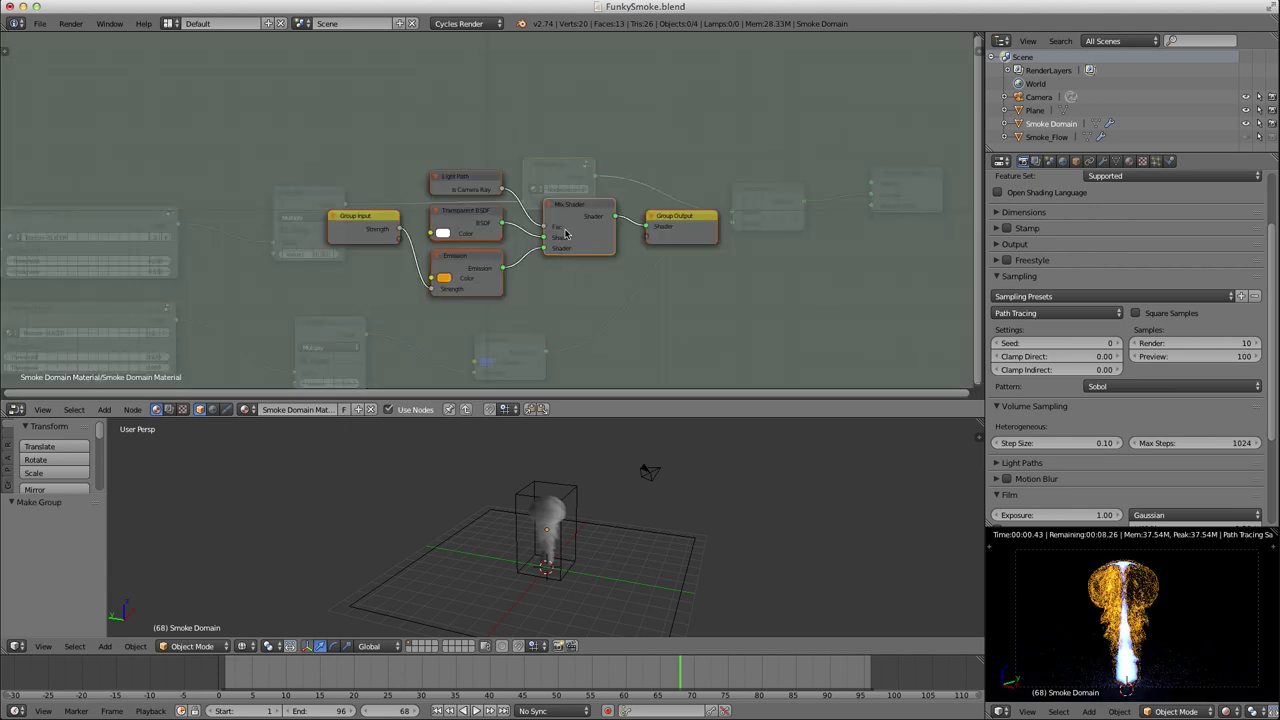
Move the Group Input node away from the Emission node and expose the Emission color as a group input.
key(g)
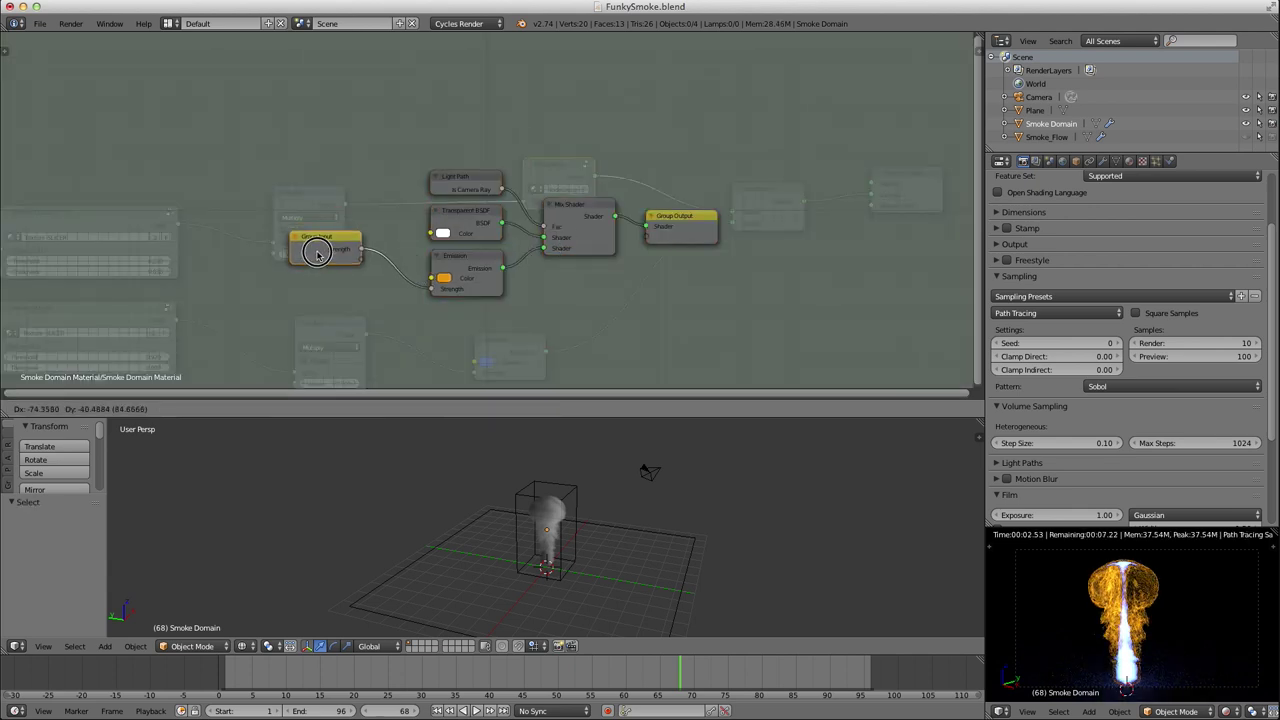
click(328, 279)
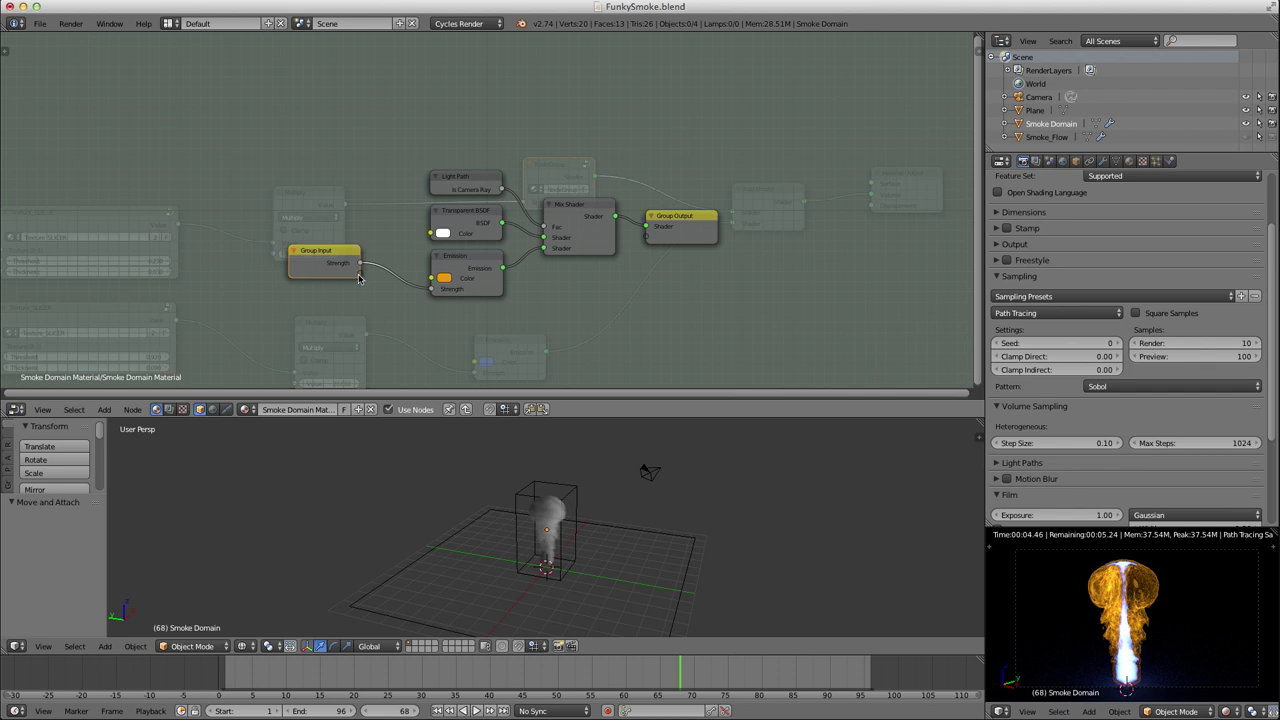
drag(358, 270, 332, 278)
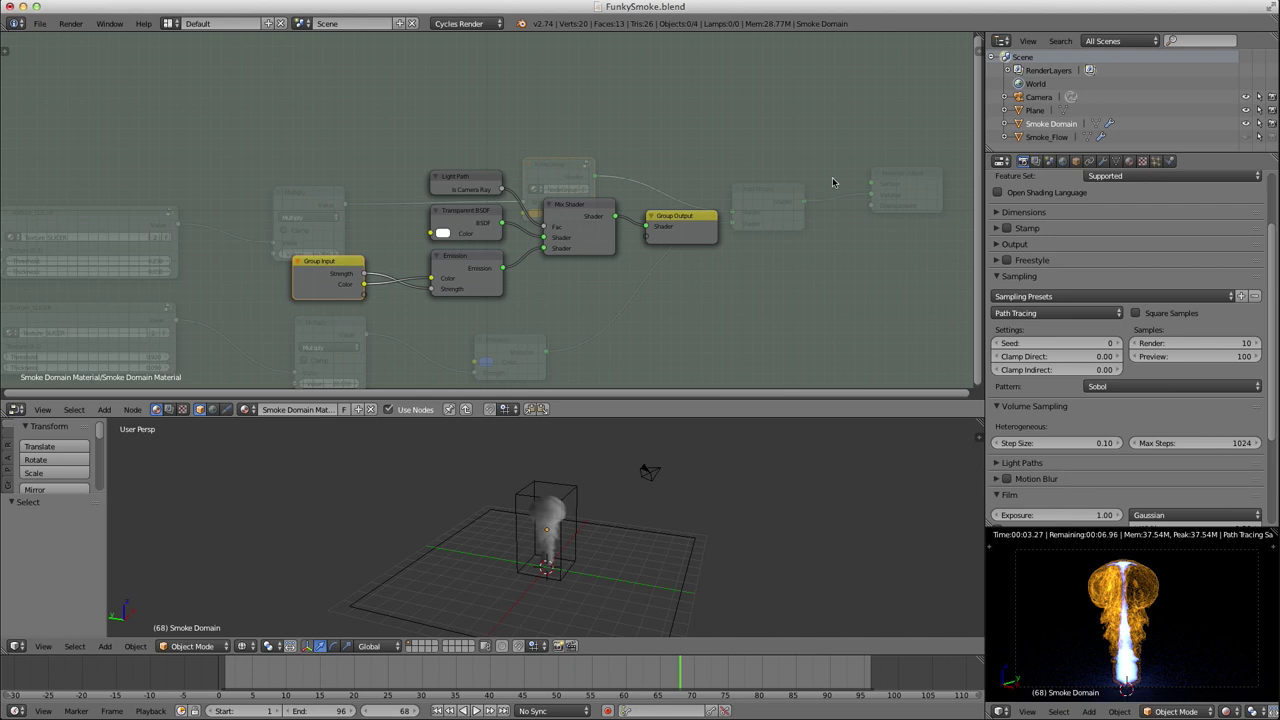
Put the color input first in the group interface and rename the two inputs EMIT_COLOR and EMIT_STRENGTH.
key(n)
click(898, 94)
click(972, 61)
drag(864, 129, 784, 132)
click(887, 172)
key(Return)
click(838, 96)
click(884, 172)
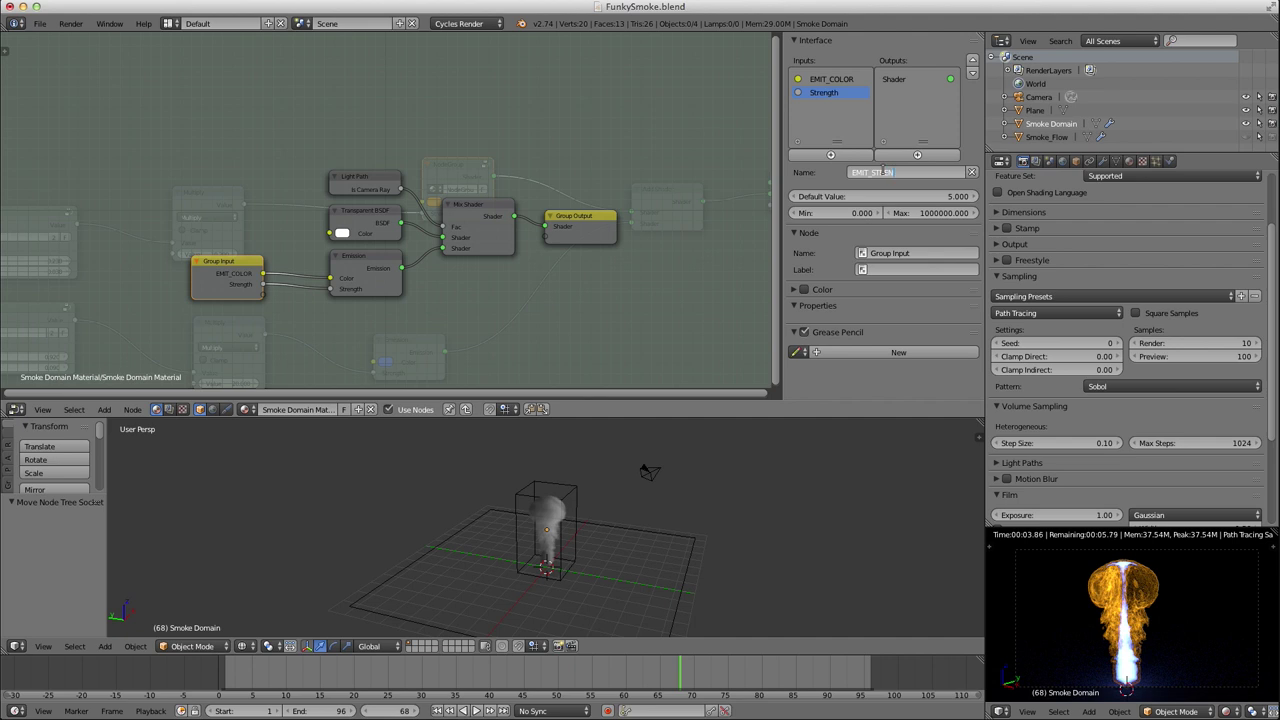
key(Return)
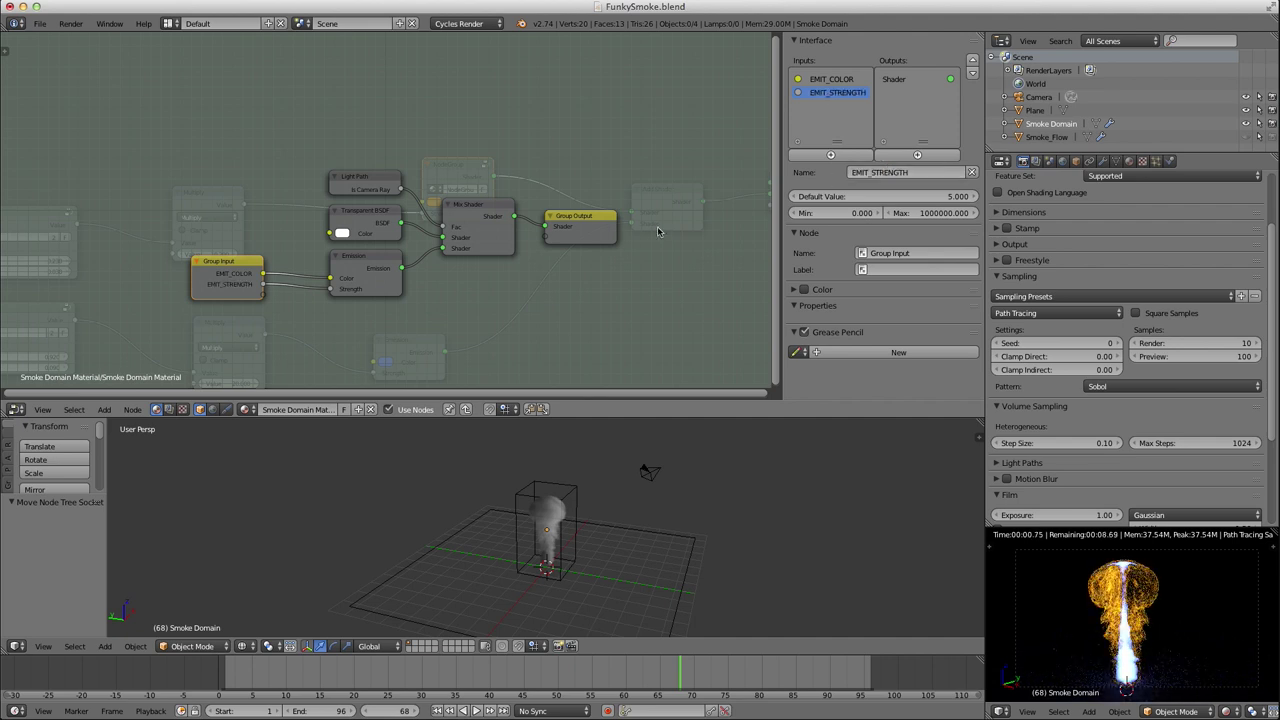
Leave the group, name it EMIT_NoBounce and widen its node so the full name fits.
key(Tab)
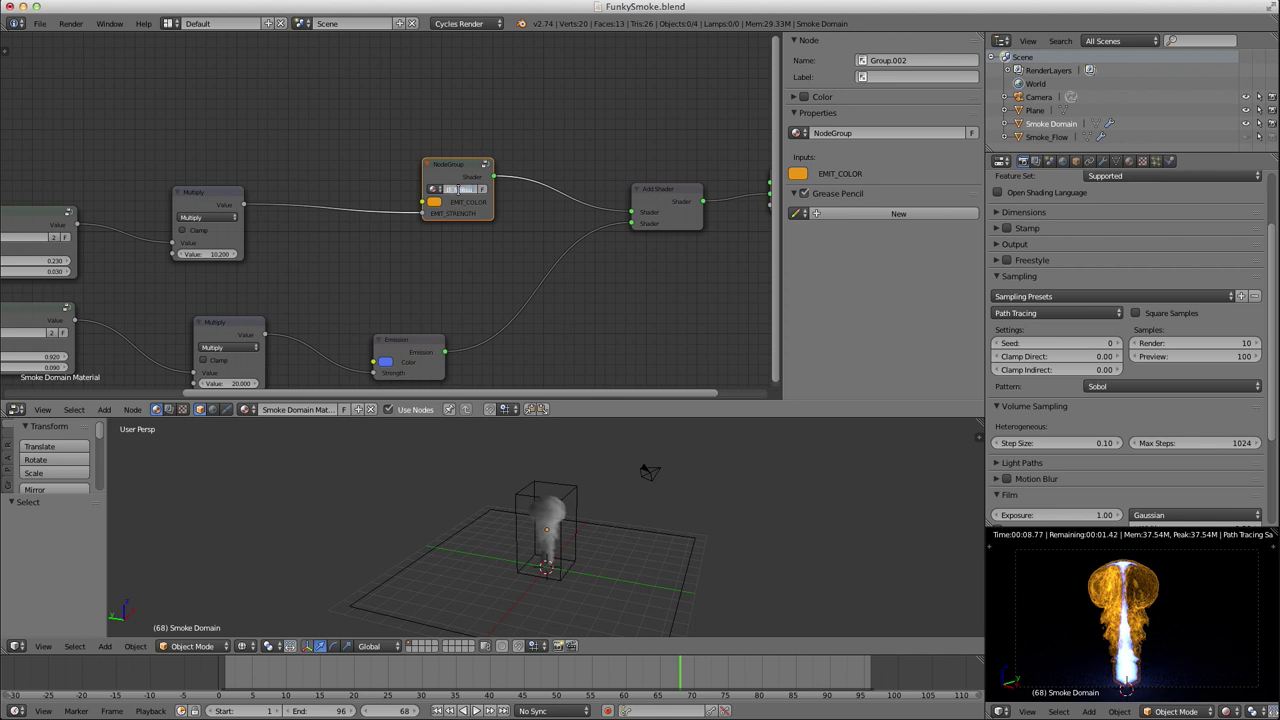
text(EMIT_NoBounce)
key(Return)
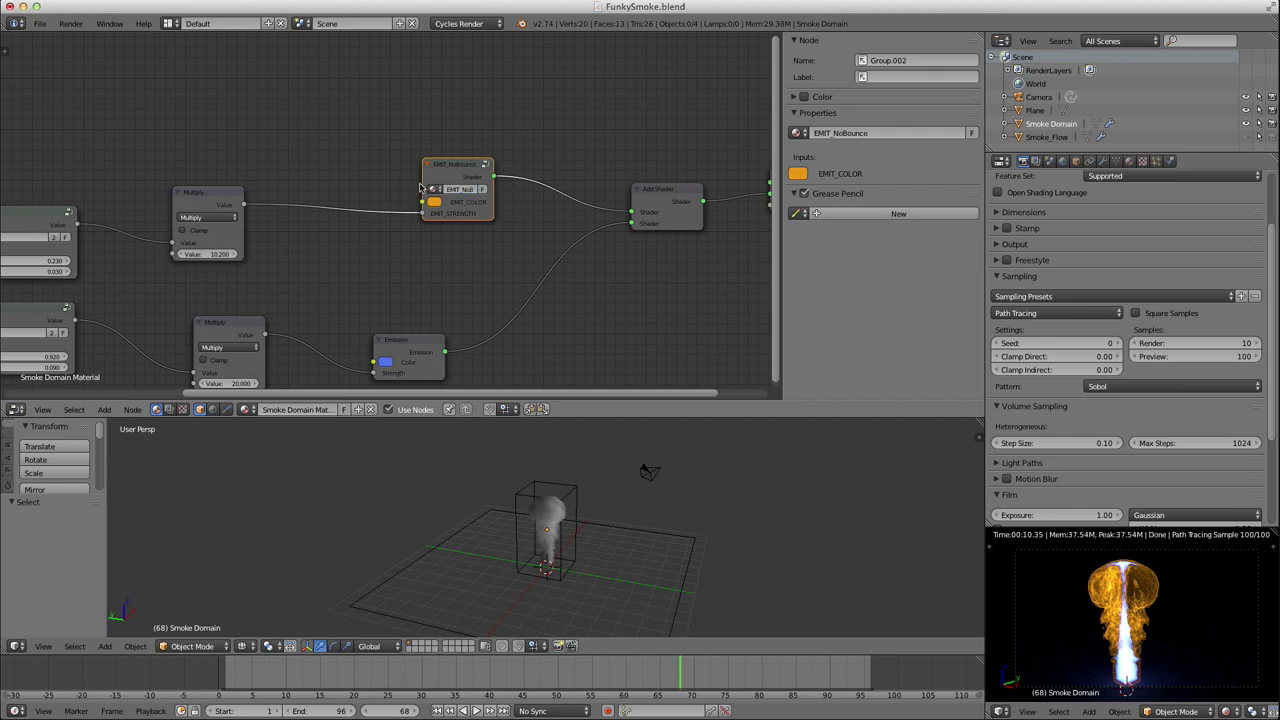
drag(424, 182, 363, 183)
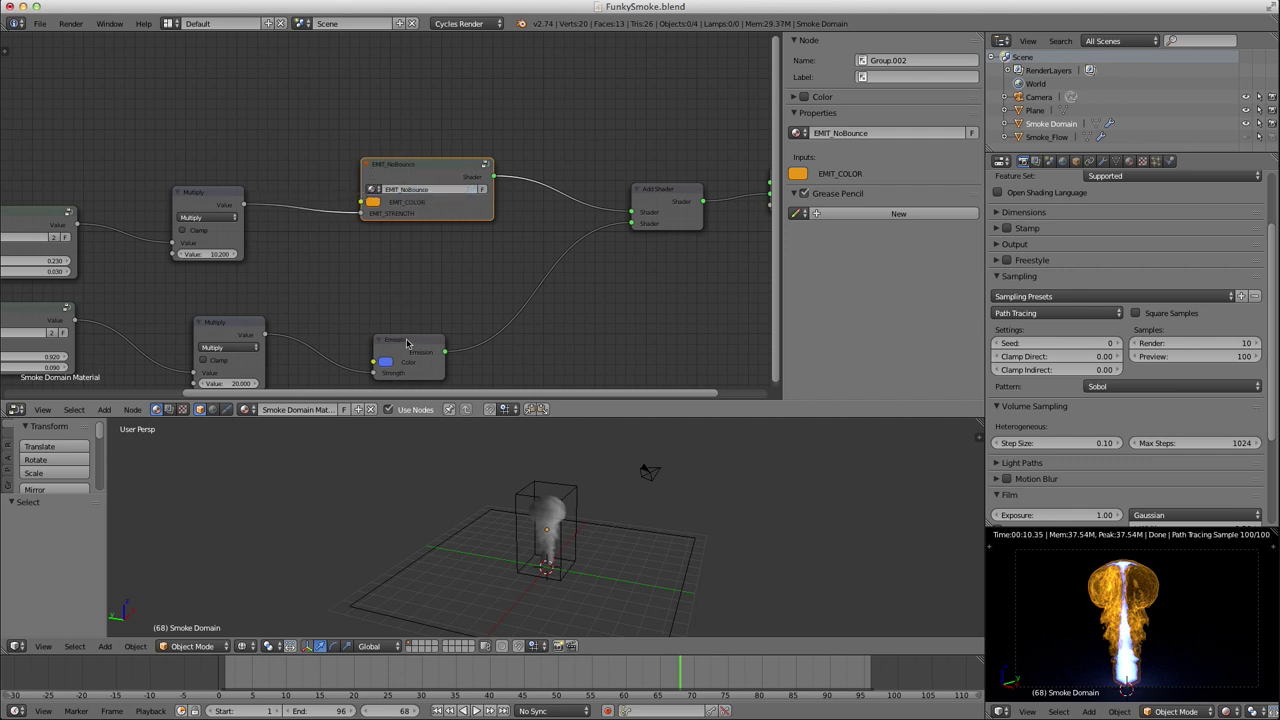
Duplicate the EMIT_NoBounce group above the blue Emission node and copy that node's blue color to its EMIT_COLOR.
drag(408, 355, 413, 349)
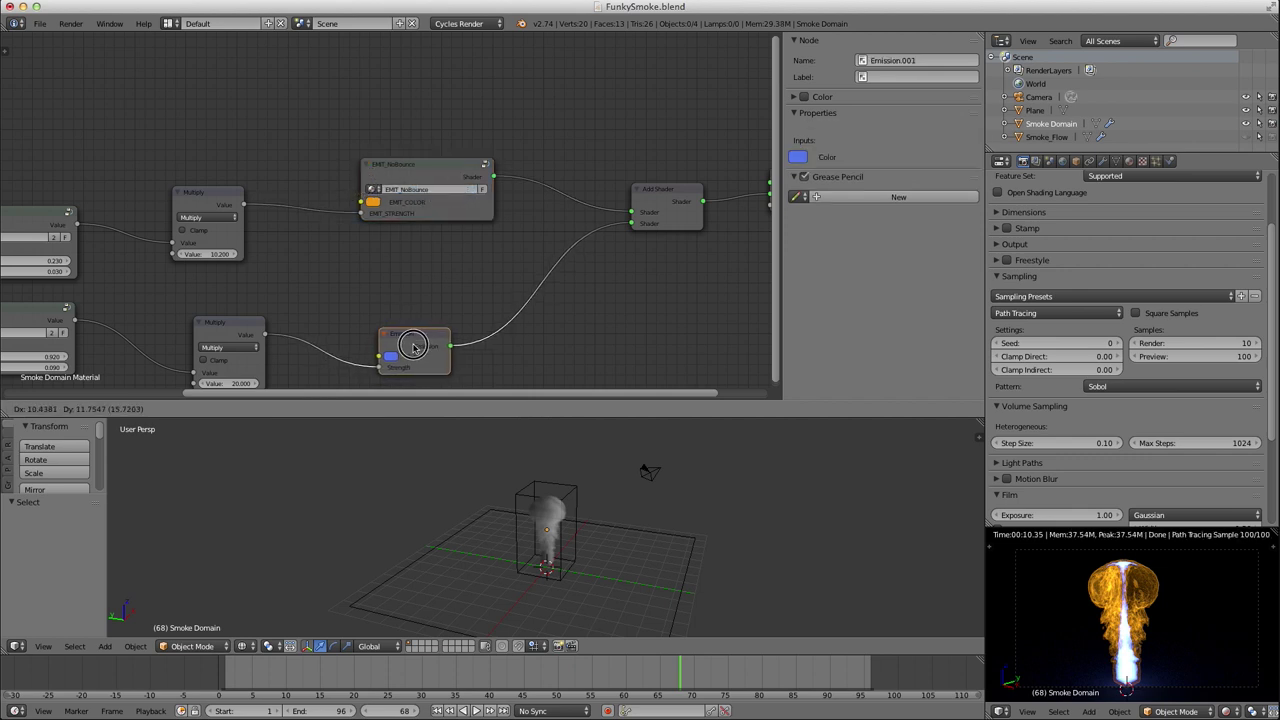
click(411, 179)
key(shift+d)
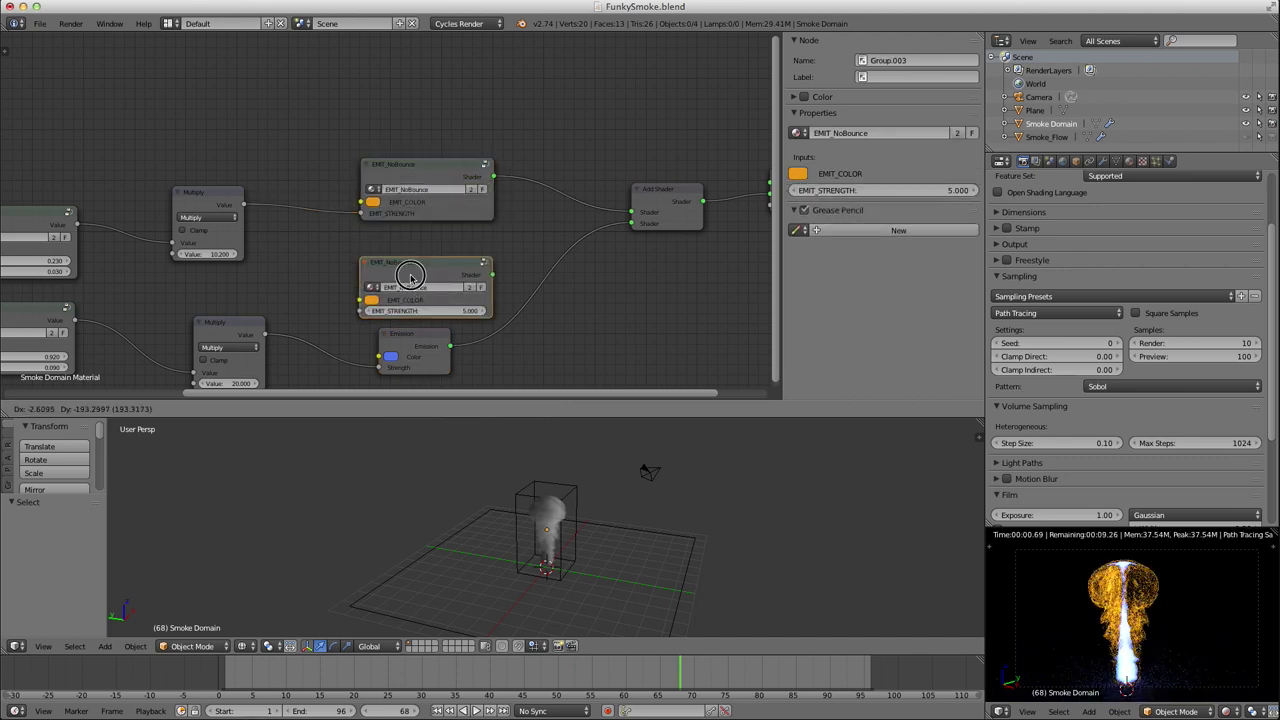
click(408, 323)
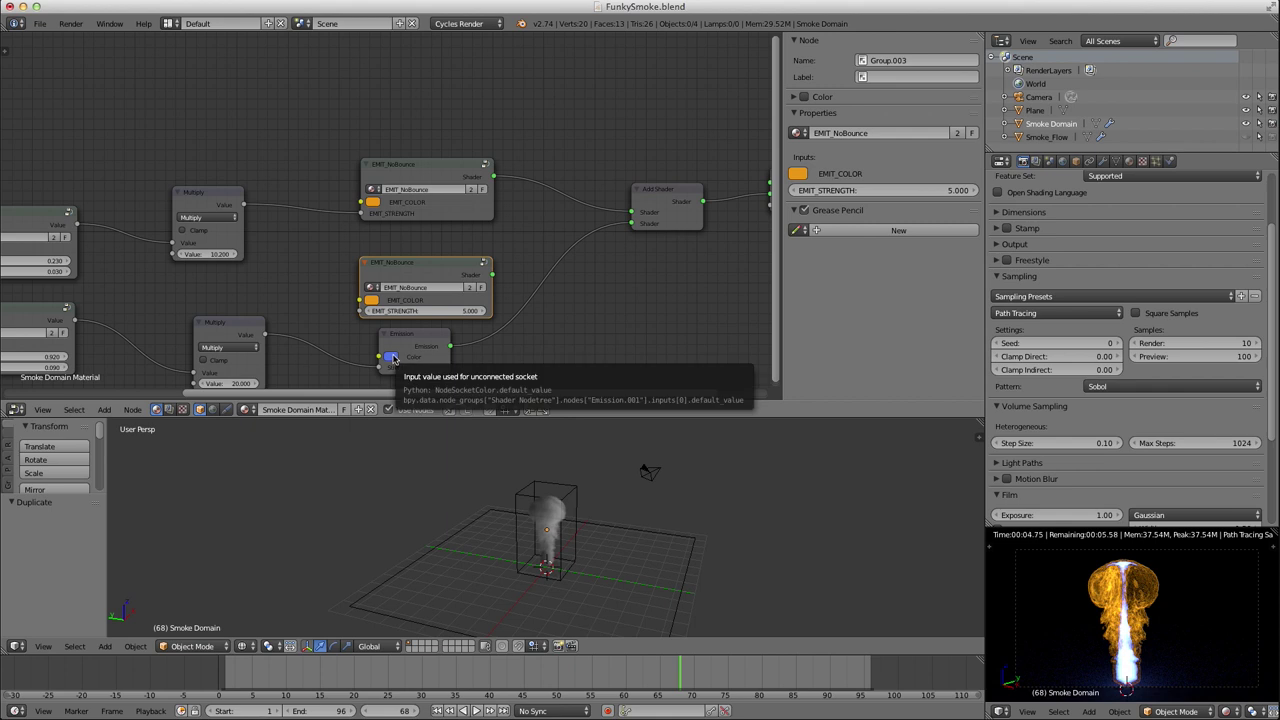
key(ctrl+v)
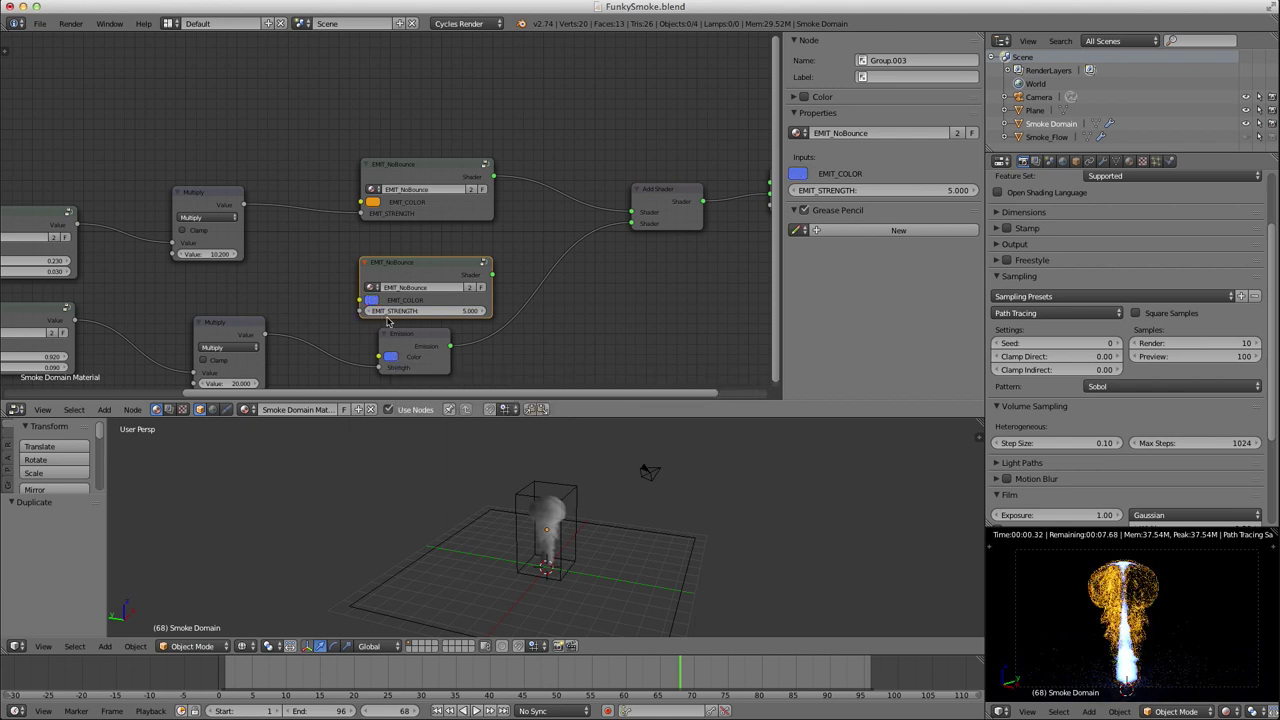
Replace the blue Emission node with the blue EMIT_NoBounce group, fed by the lower Multiply and linked to the Add Shader.
drag(265, 340, 360, 311)
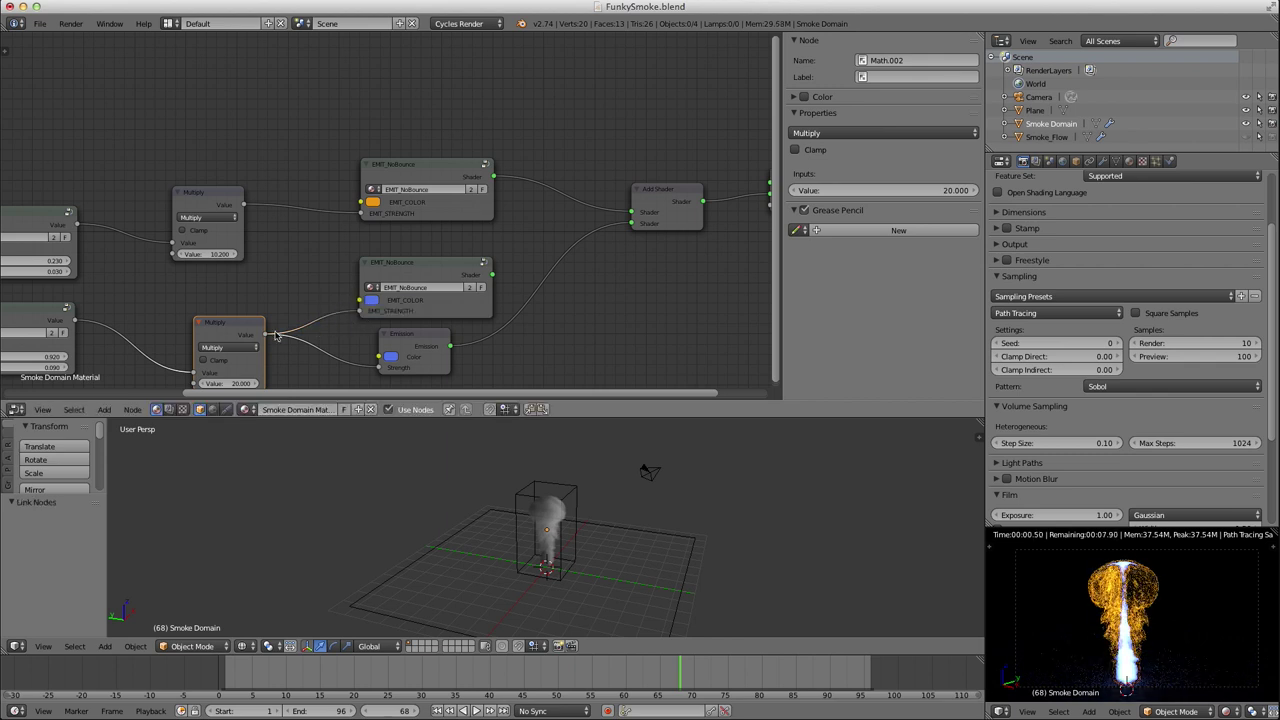
click(420, 348)
key(x)
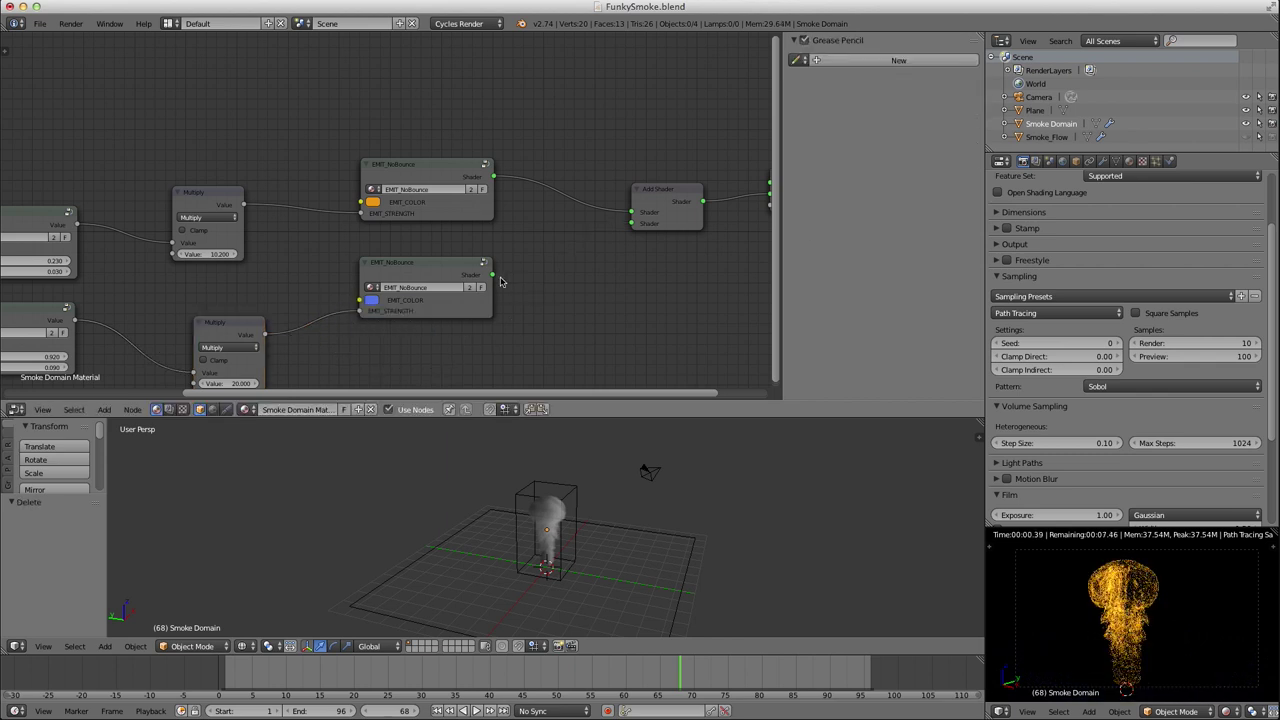
drag(492, 278, 631, 222)
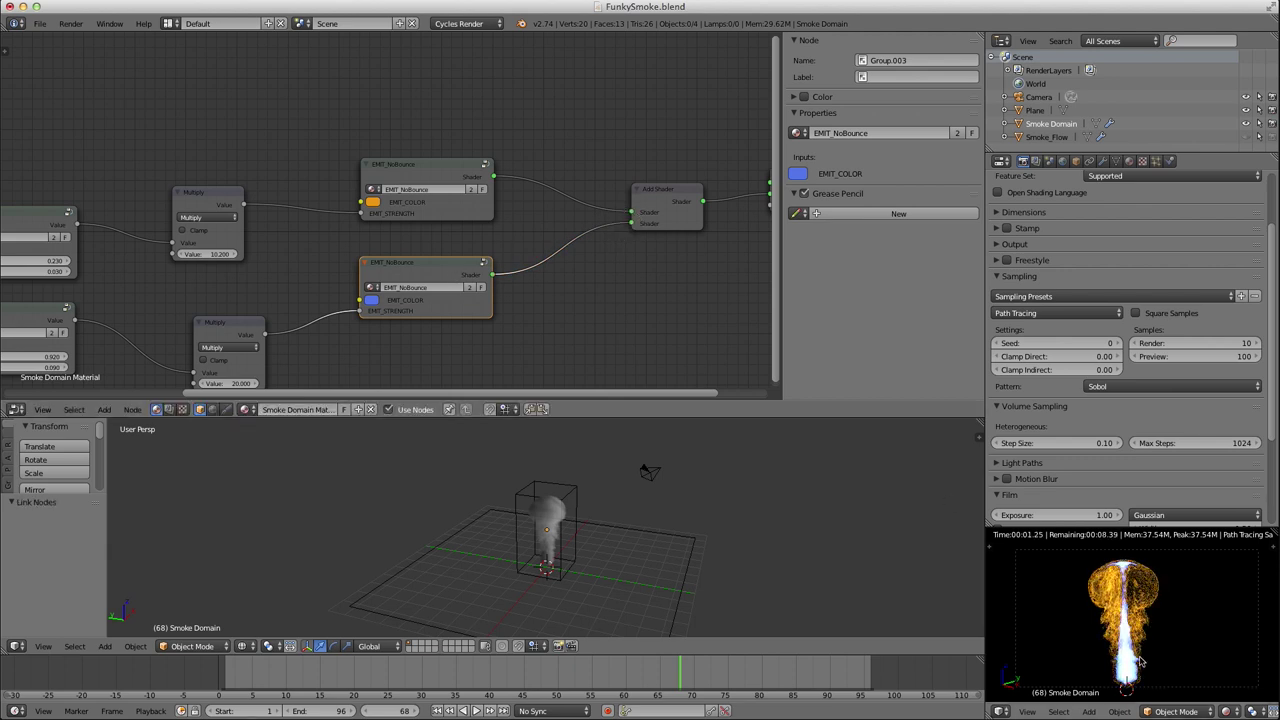
mouse_move(1143, 643)
shift+middle_down()
mouse_move(1144, 630)
mouse_move(1146, 646)
shift+middle_up()
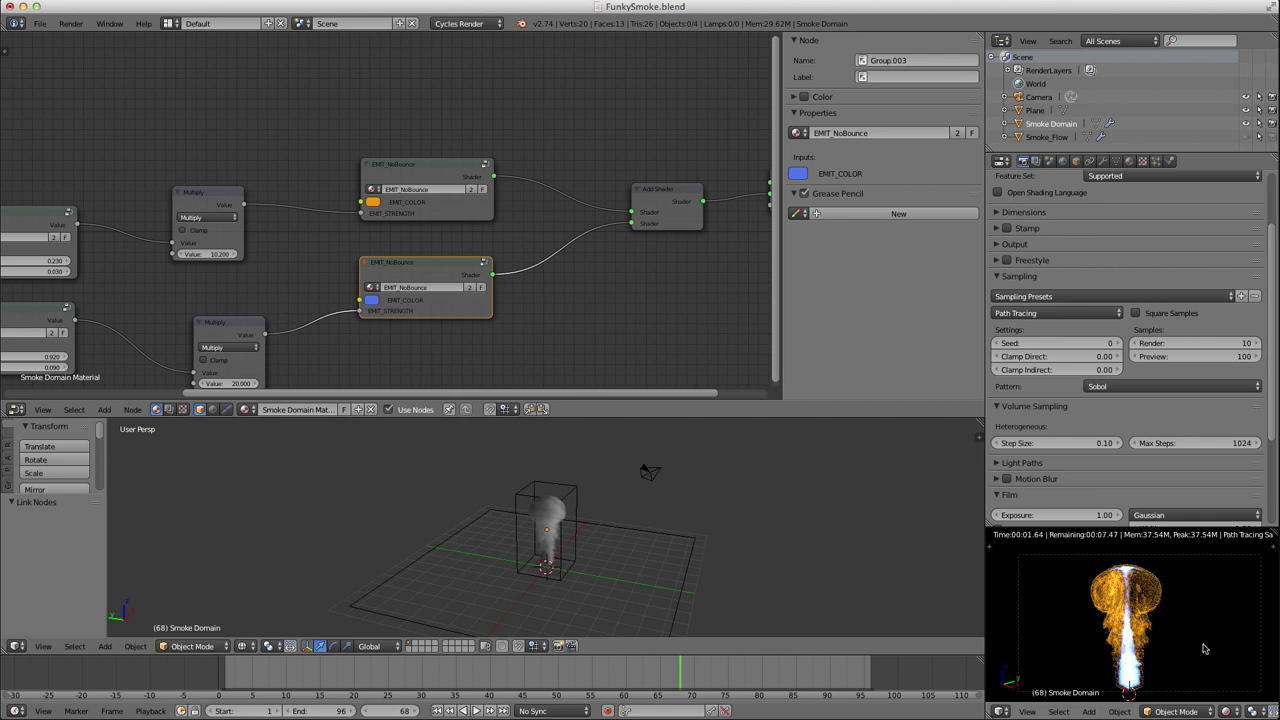
right_click(687, 542)
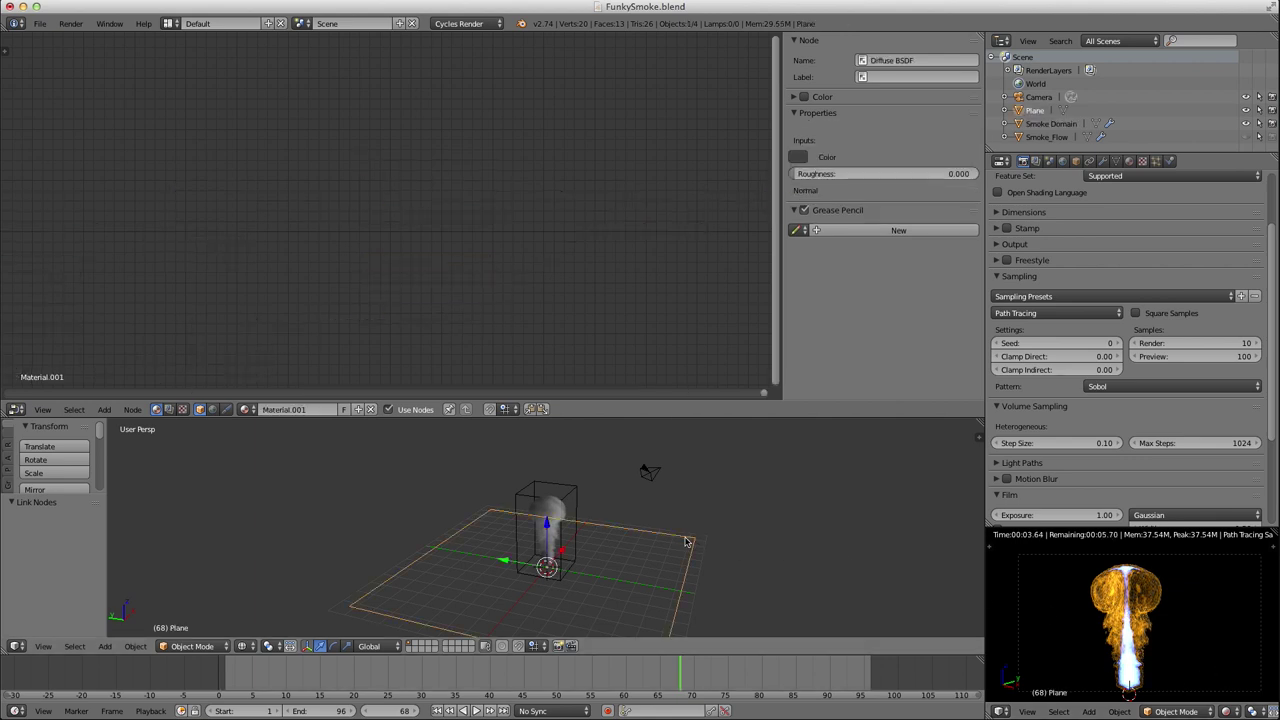
key(x)
key(Escape)
right_click(533, 487)
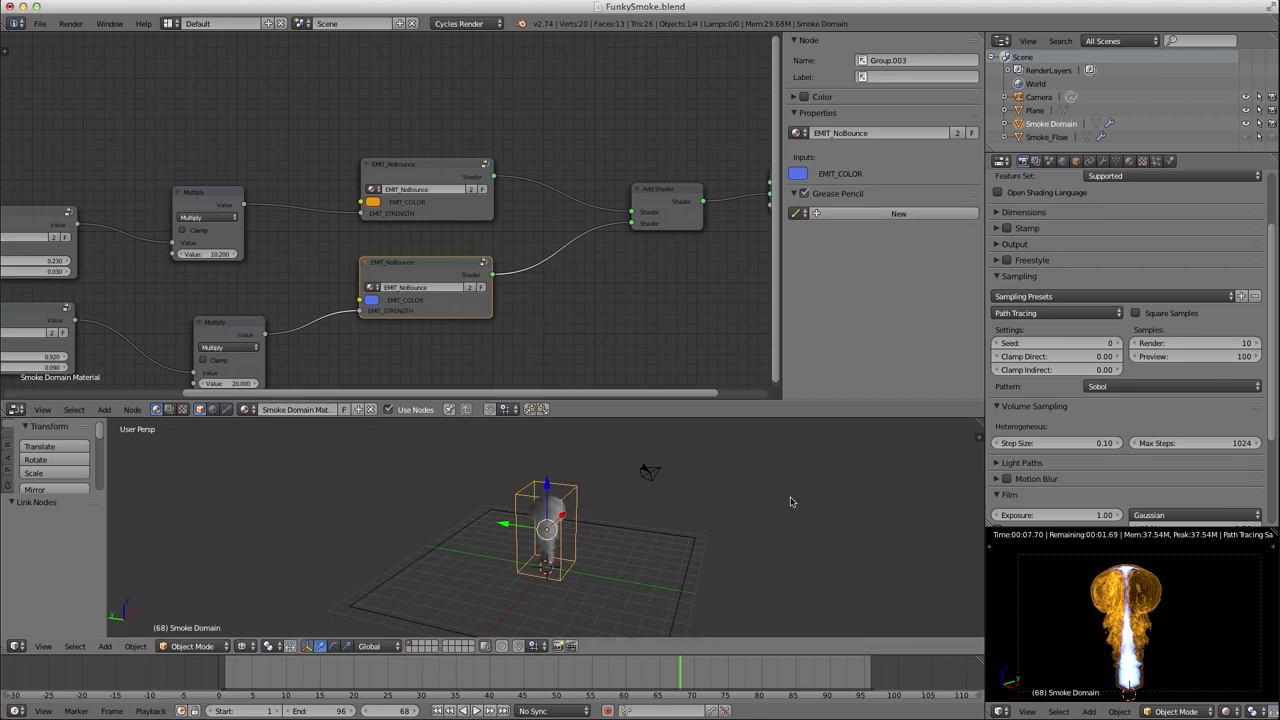
Go to frame 64 and duplicate the orange branch's Multiply and EMIT_NoBounce nodes above the originals.
mouse_move(625, 690)
mouse_down()
mouse_move(400, 694)
mouse_move(448, 692)
mouse_move(449, 674)
mouse_move(610, 673)
mouse_up()
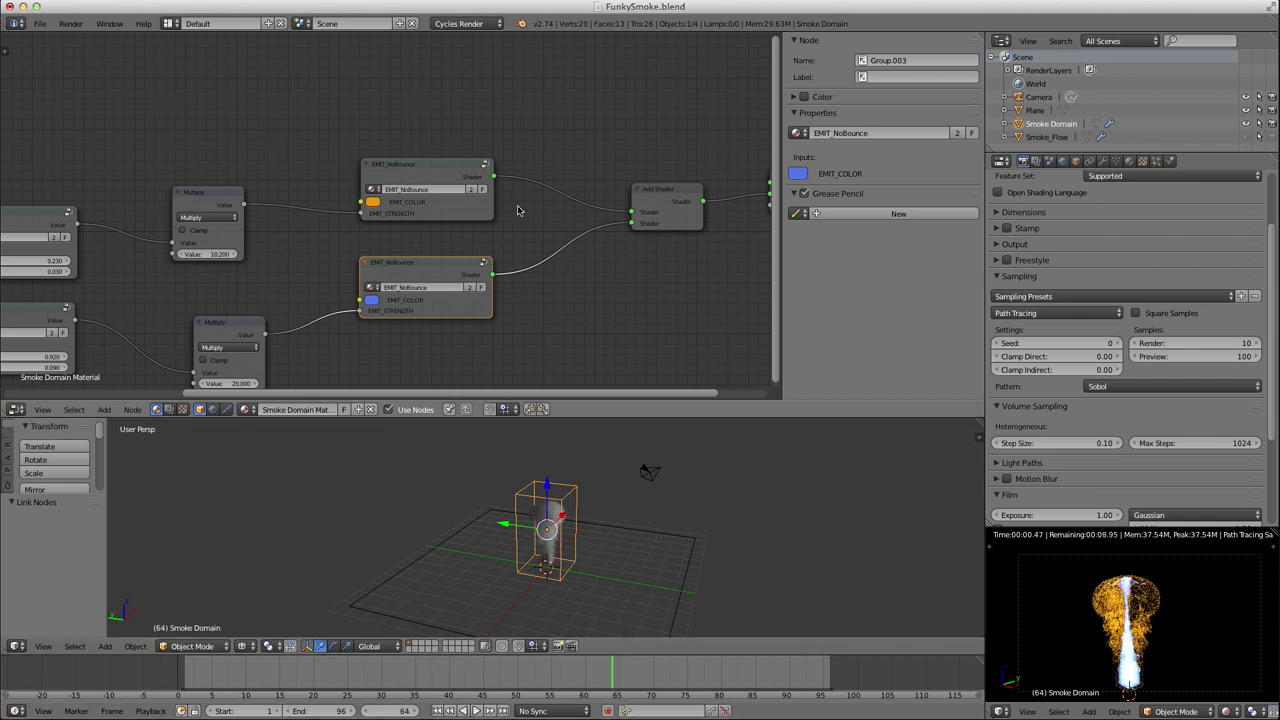
scroll(500, 270, down, 4)
middle_drag(498, 273, 505, 277)
click(366, 193)
shift+click(511, 172)
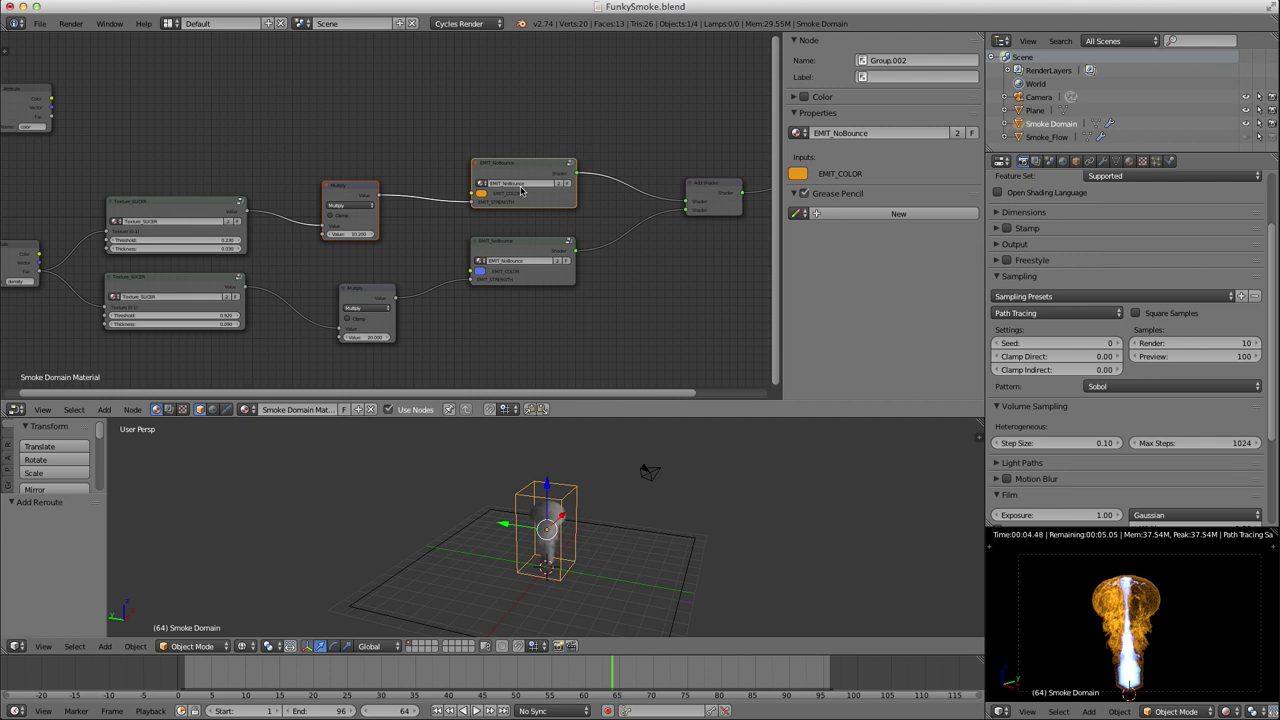
key(shift+d)
click(524, 101)
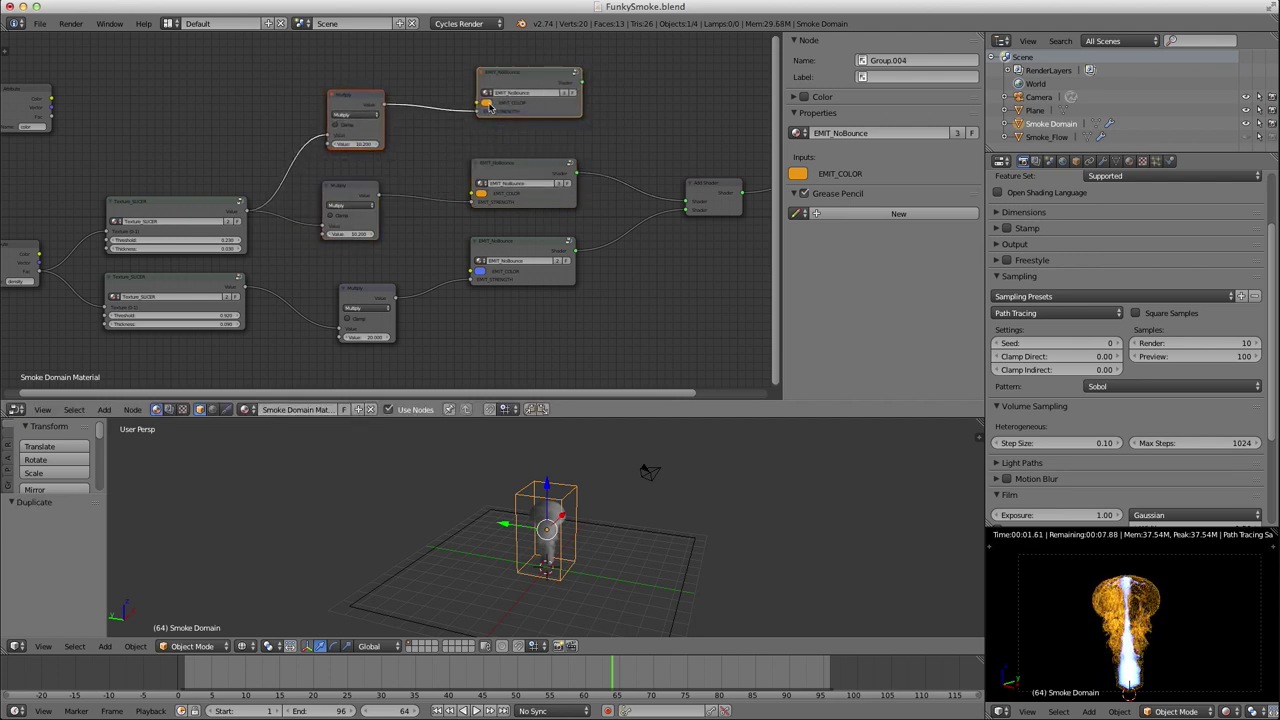
Duplicate the Texture_SLICER with threshold 0.230, feed the copy into the new Multiply and cut the leftover link from the original slicer.
right_click(221, 205)
key(shift+d)
click(246, 125)
drag(246, 125, 334, 135)
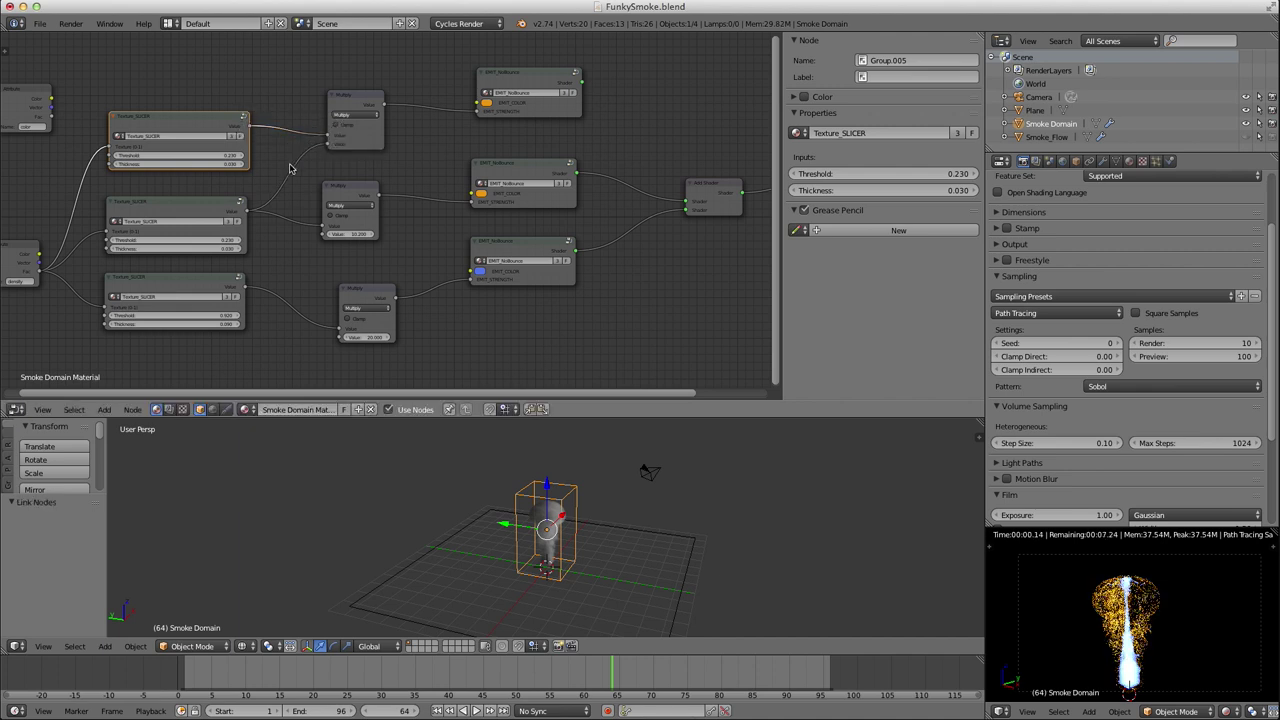
ctrl+right_drag(314, 176, 330, 187)
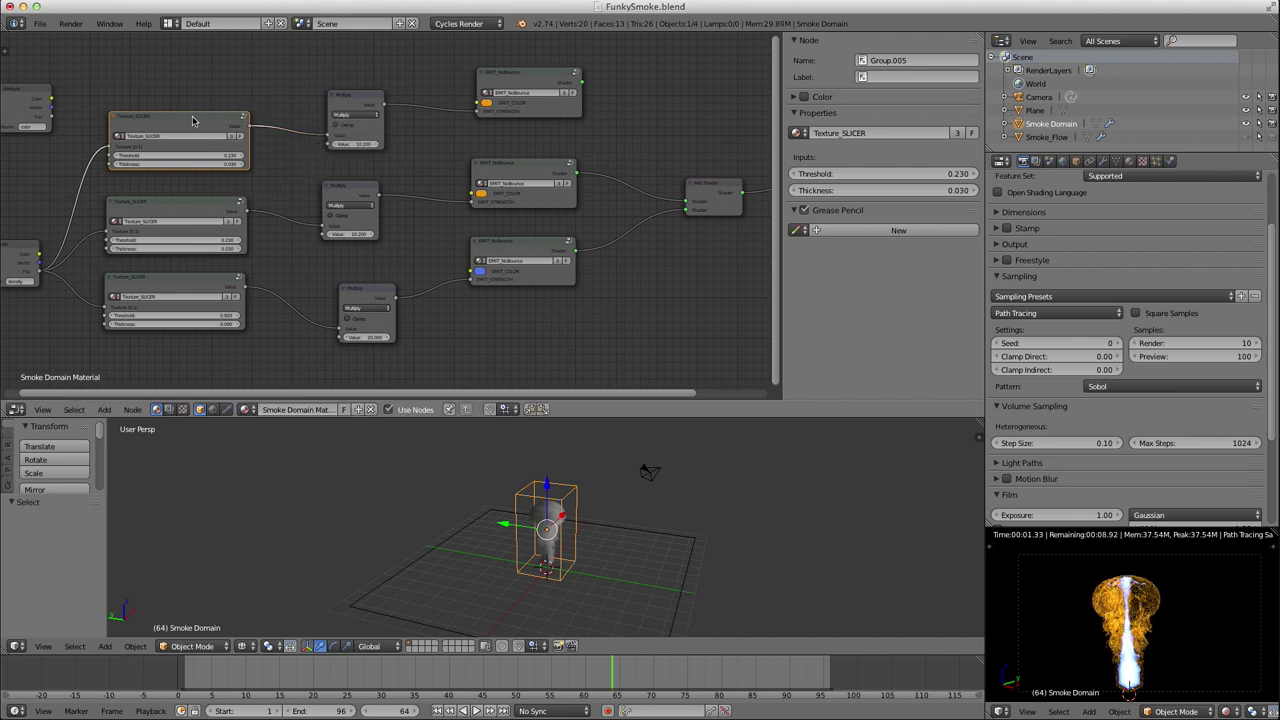
right_click(192, 120)
Duplicate the Add Shader node and place the copy above the original.
scroll(283, 174, up, 3)
middle_drag(287, 157, 269, 221)
middle_drag(673, 193, 416, 190)
right_drag(522, 255, 477, 237)
click(477, 237)
key(shift+d)
click(481, 154)
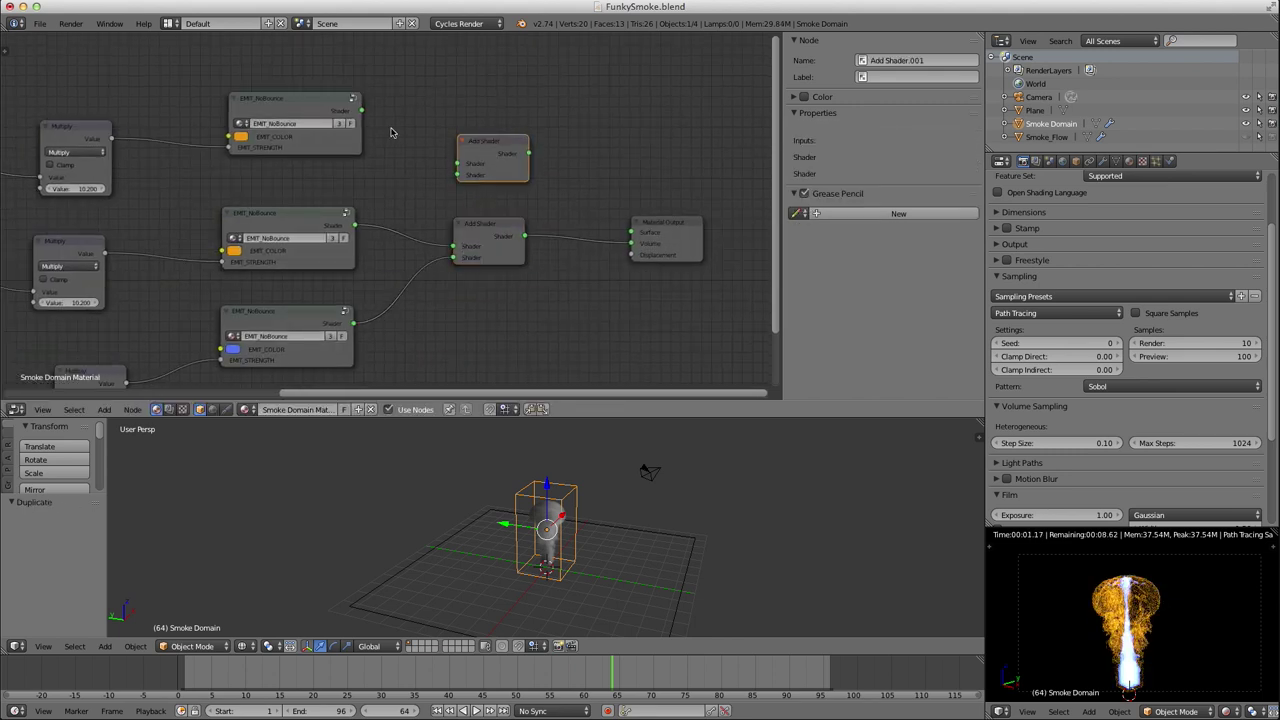
Combine the new EMIT_NoBounce with the existing Add Shader in the copied Add Shader and link it to the Material Output's Volume.
drag(361, 110, 457, 163)
right_drag(500, 143, 596, 168)
click(596, 168)
drag(524, 238, 545, 193)
drag(616, 171, 632, 233)
right_drag(660, 236, 698, 167)
Change the EMIT_COLOR of the new third EMIT_NoBounce group to red.
middle_drag(520, 203, 604, 213)
middle_drag(391, 200, 523, 242)
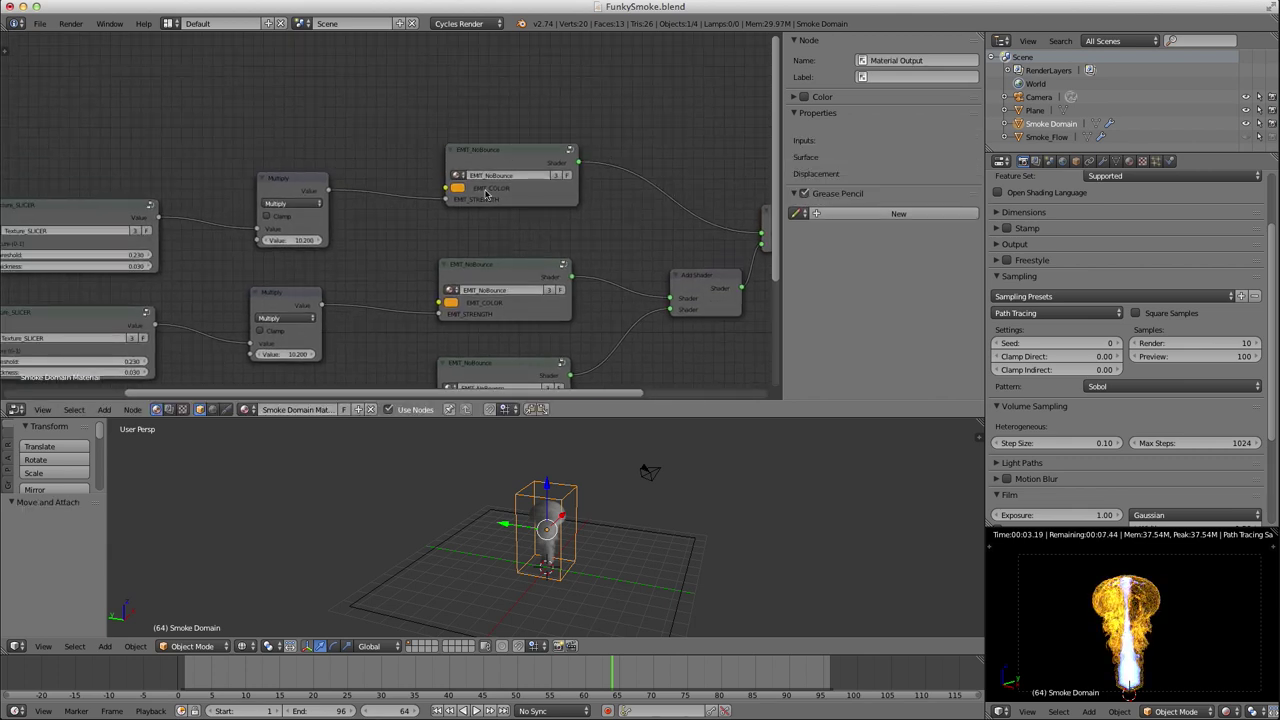
middle_drag(605, 231, 423, 220)
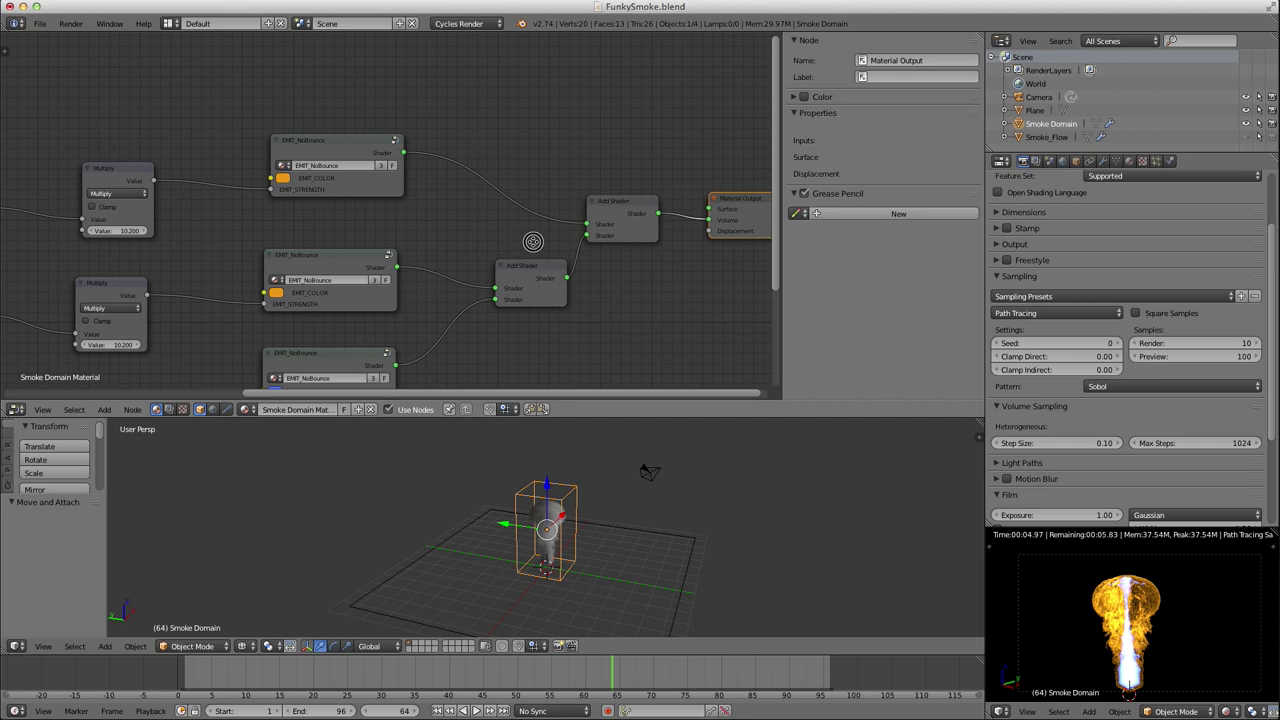
middle_drag(533, 242, 567, 240)
middle_drag(362, 240, 397, 242)
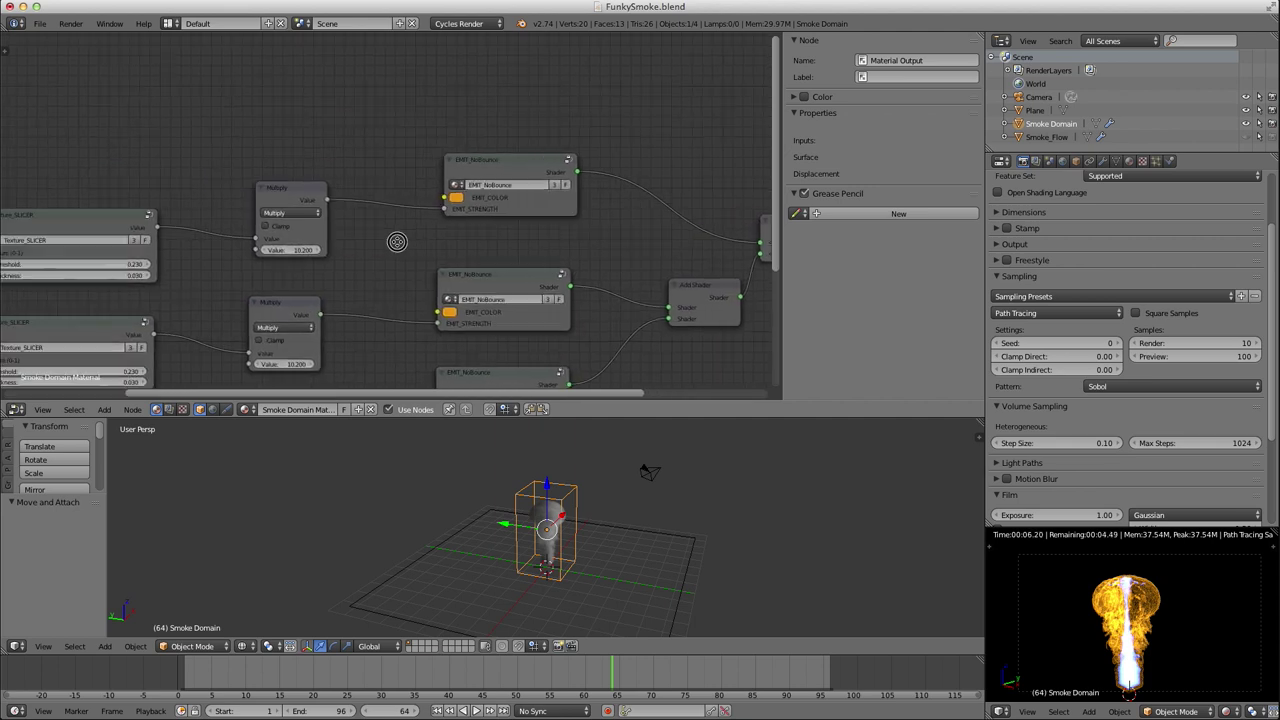
click(456, 200)
click(497, 122)
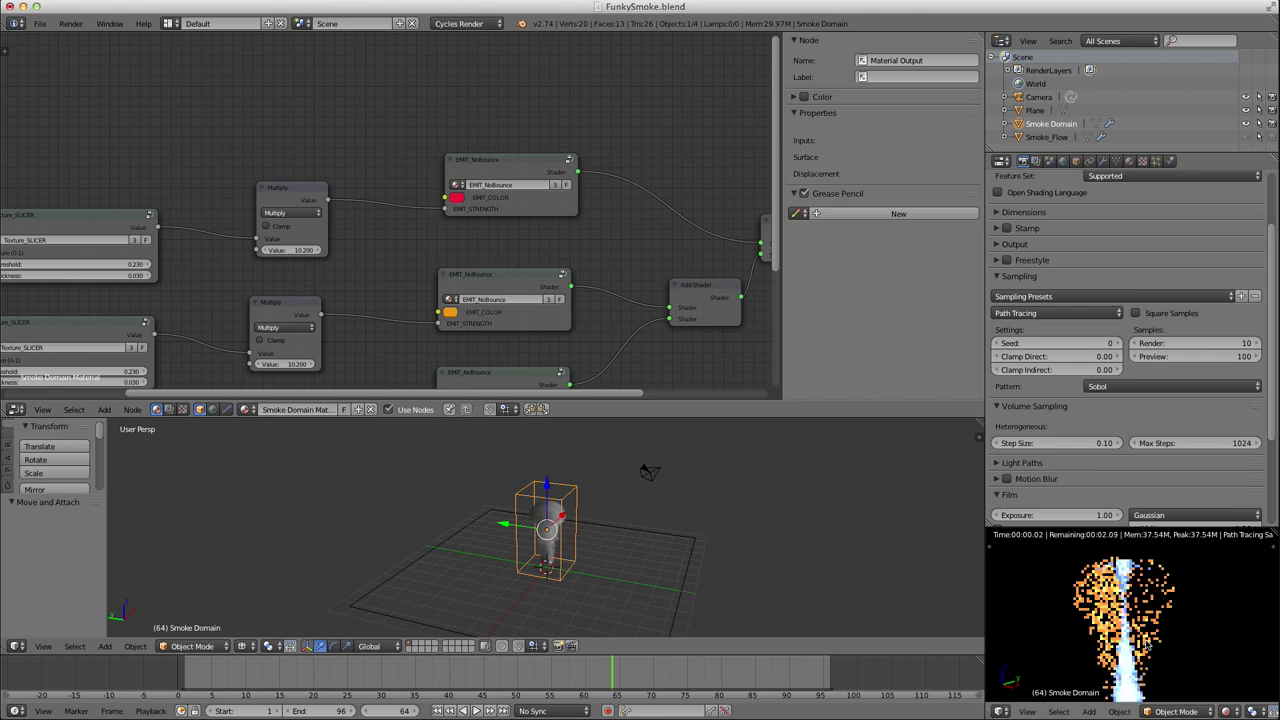
Set the red branch's Texture_SLICER to Threshold 0.040 and Thickness 0.010.
middle_drag(190, 243, 291, 219)
middle_drag(82, 293, 414, 229)
scroll(414, 215, up, 4)
drag(493, 170, 520, 170)
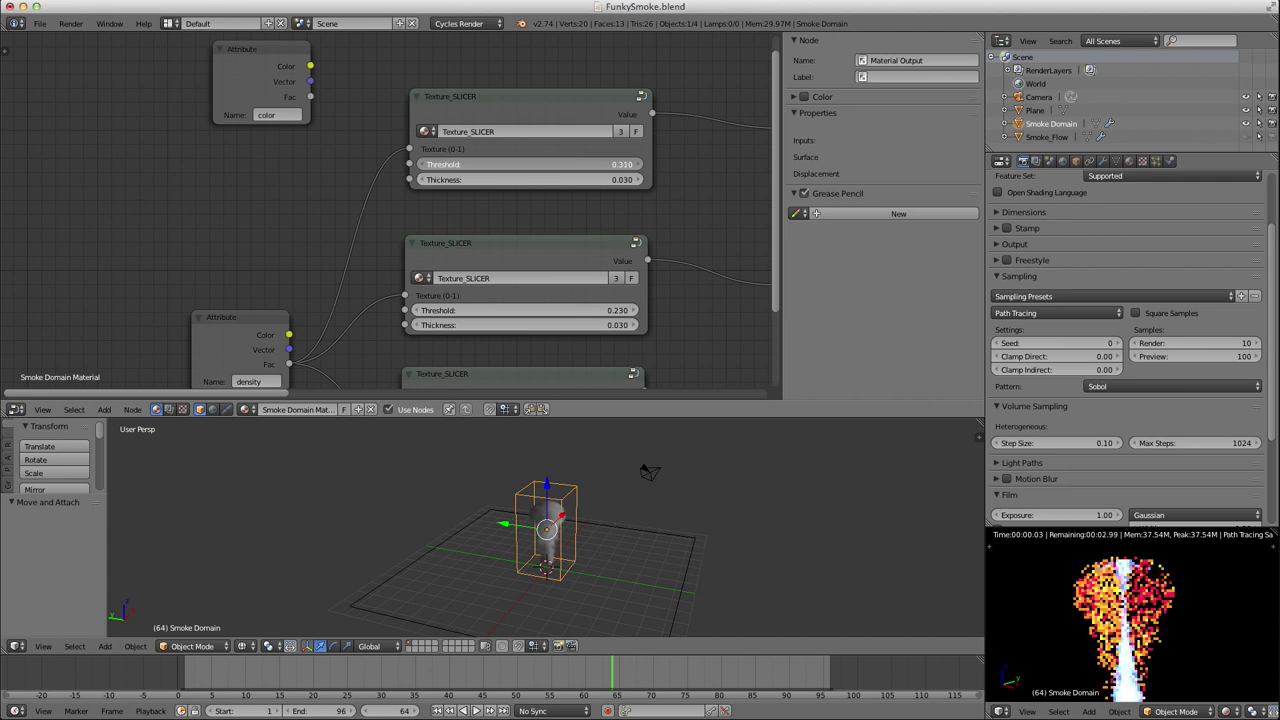
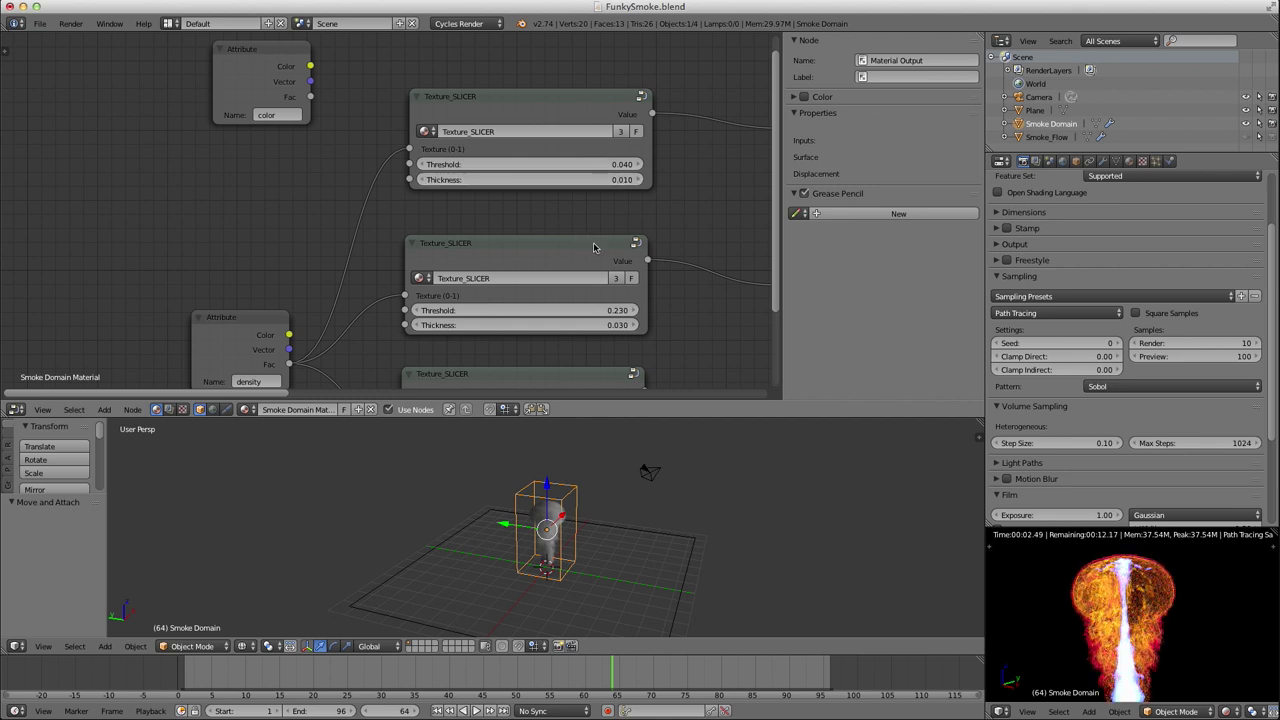
Set the orange slicer's Threshold to 0.470 and the red branch's Multiply value to 2.540 with slicer Thickness 0.020.
middle_drag(596, 247, 539, 188)
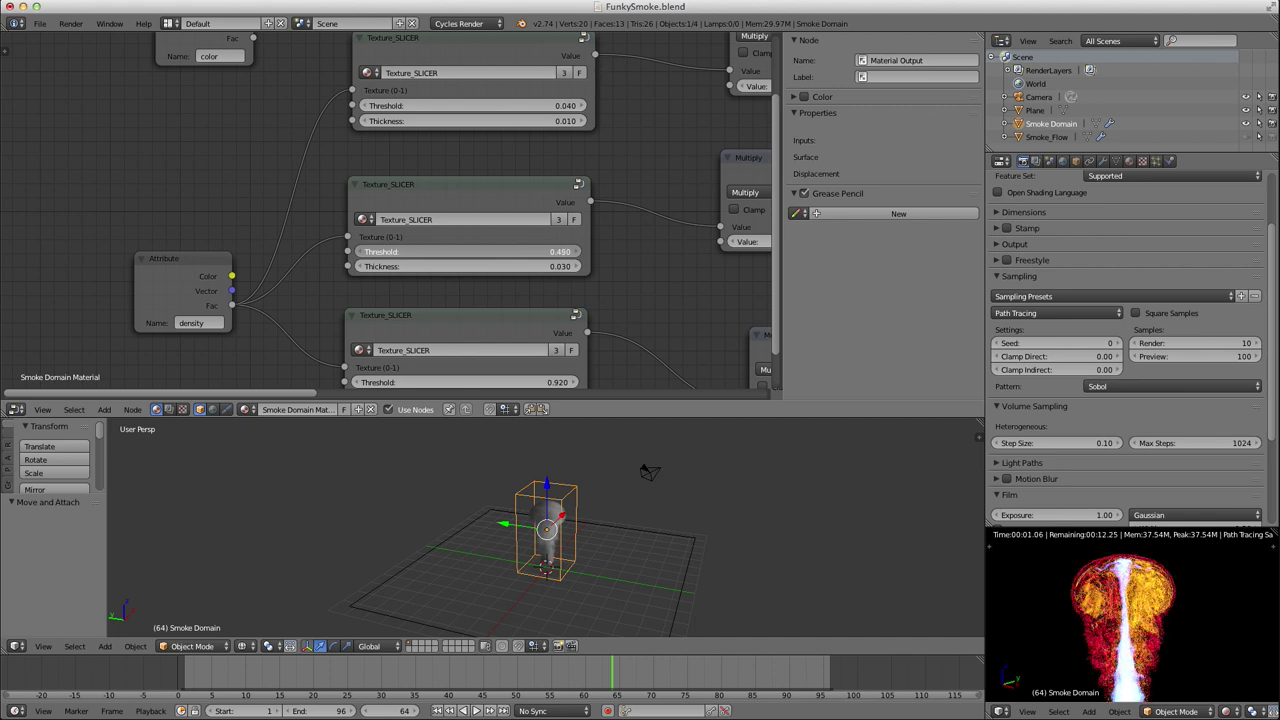
middle_drag(636, 179, 449, 244)
drag(596, 153, 557, 153)
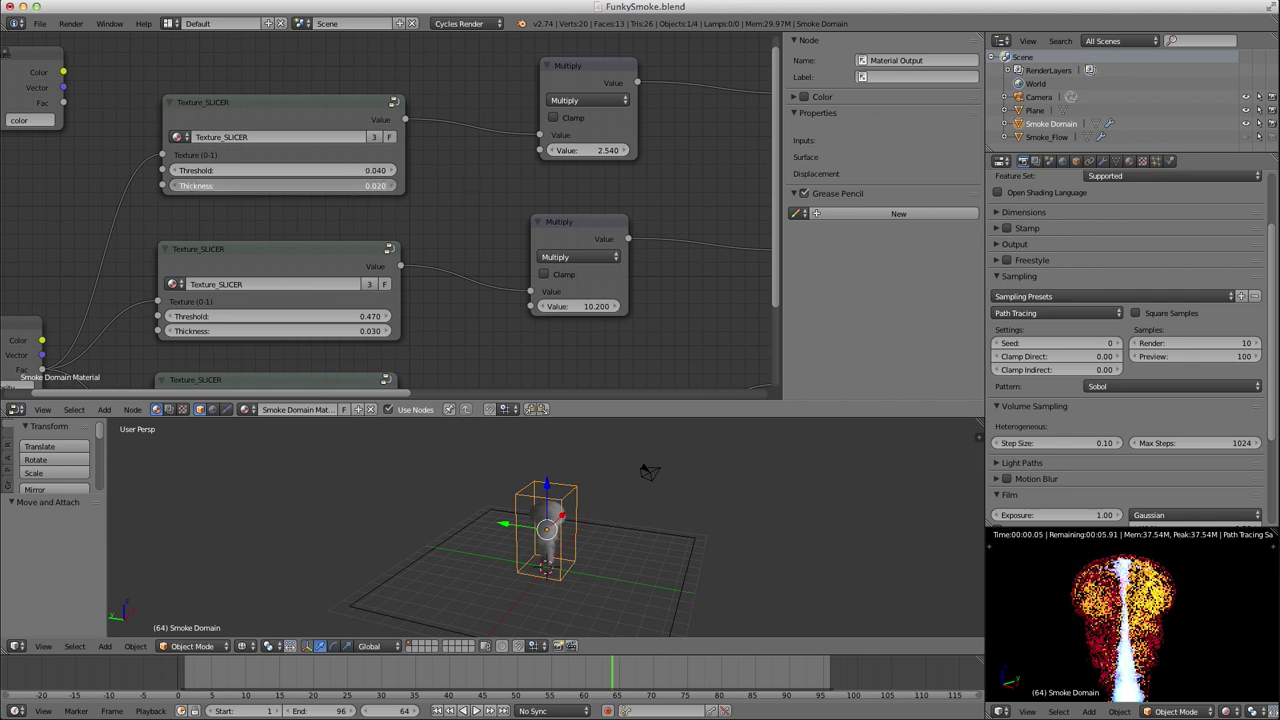
Set the blue branch's Texture_SLICER to Threshold 0.750 and Thickness 0.040.
middle_drag(564, 284, 567, 165)
middle_drag(551, 246, 590, 200)
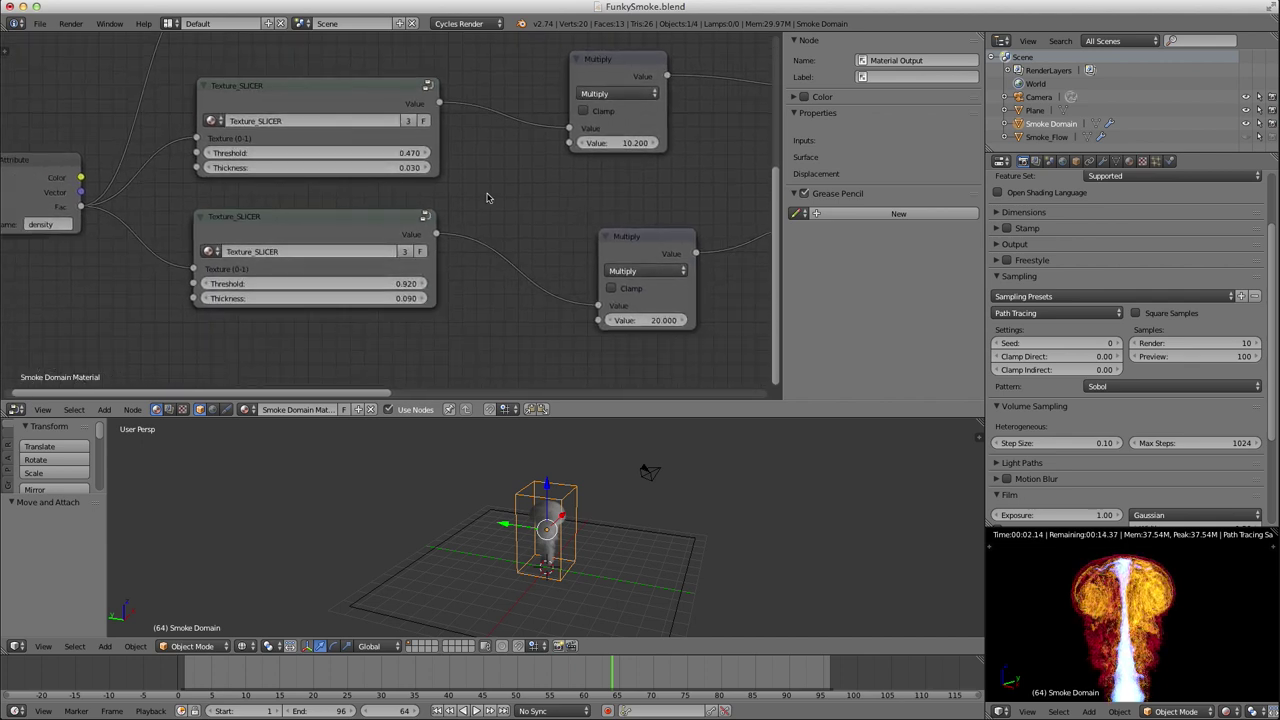
middle_drag(477, 216, 533, 184)
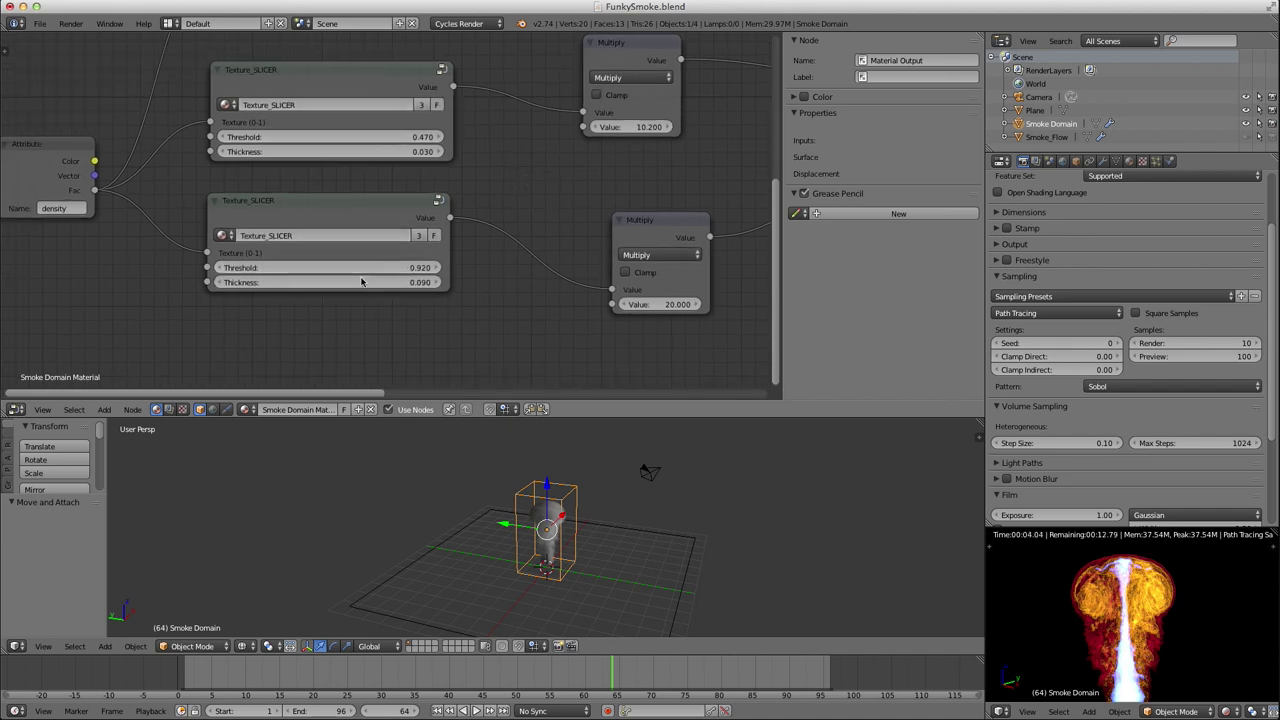
drag(360, 268, 362, 268)
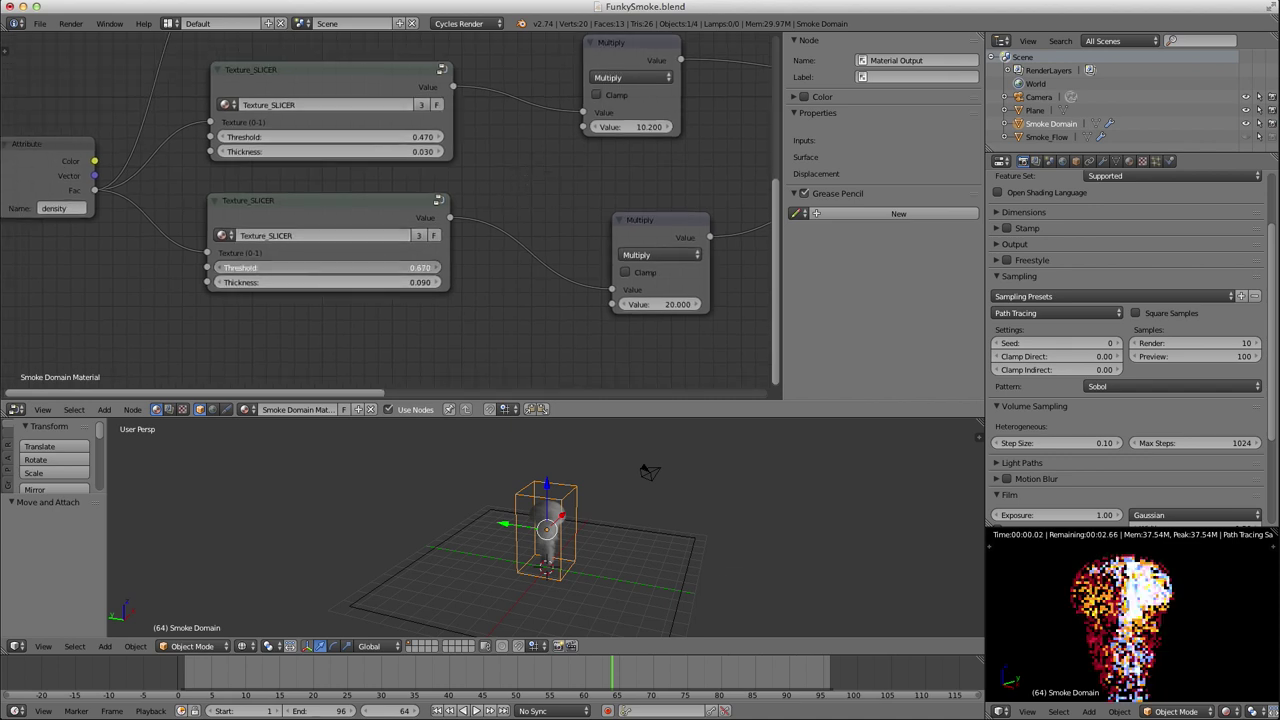
drag(362, 268, 361, 268)
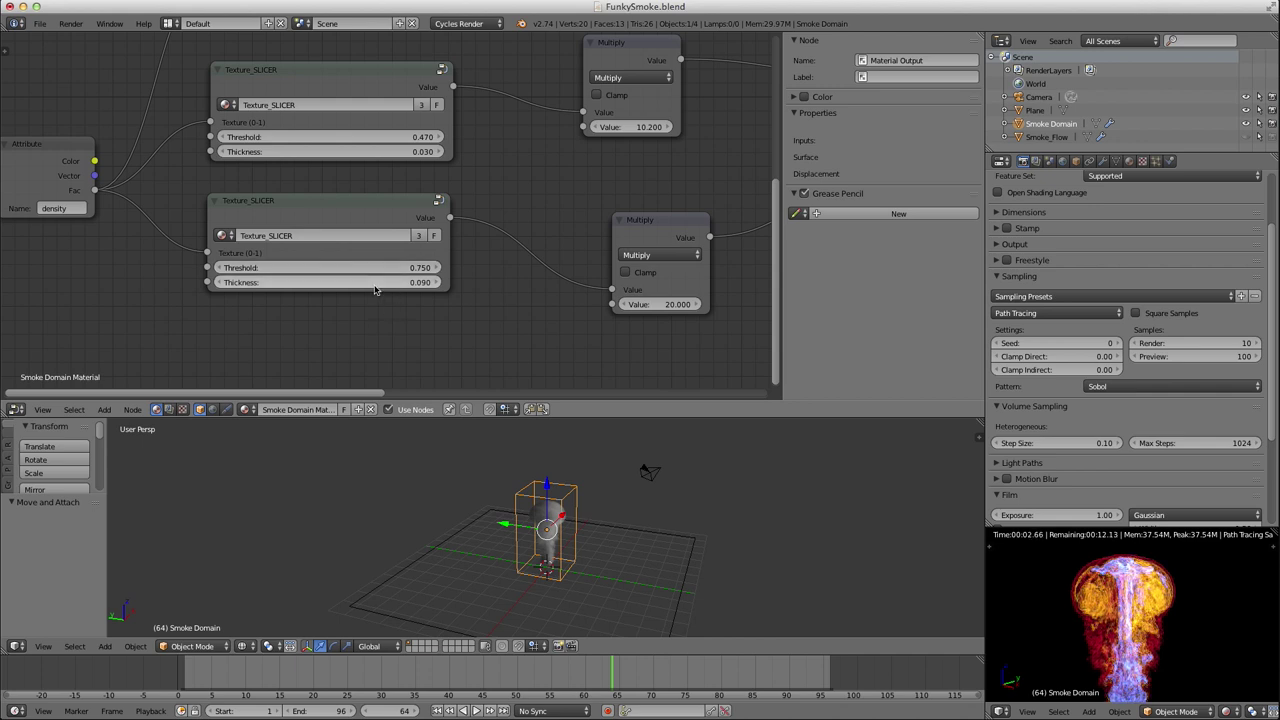
drag(355, 282, 333, 282)
Examine the math nodes inside the Texture_SLICER group and return to the full material node tree.
click(346, 218)
key(Tab)
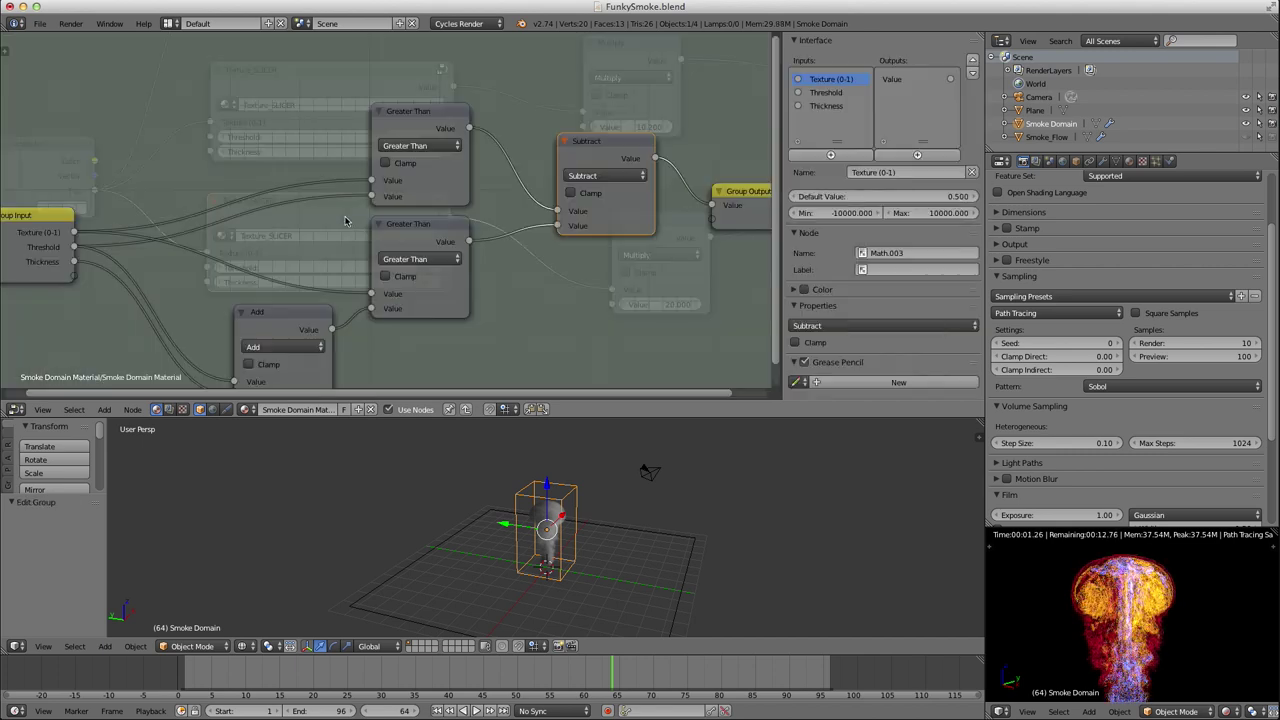
key(Tab)
scroll(402, 242, down, 4)
scroll(402, 243, down, 1)
middle_drag(405, 220, 411, 289)
scroll(385, 279, down, 3)
key(Tab)
key(Tab)
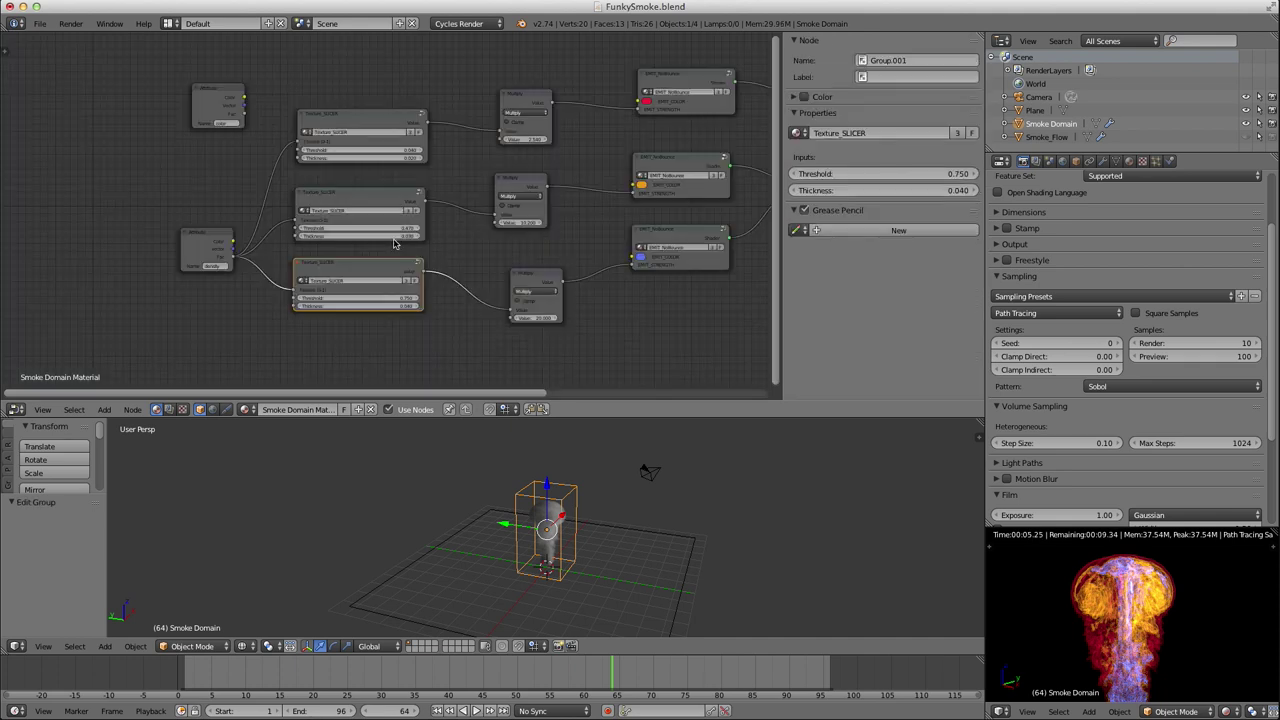
Inspect the inside of the blue EMIT_NoBounce group and review the three emission branches in the full material.
click(672, 238)
key(Tab)
key(Tab)
scroll(605, 240, up, 1)
middle_drag(608, 237, 469, 256)
scroll(489, 257, down, 6)
scroll(493, 257, up, 7)
scroll(497, 259, up, 1)
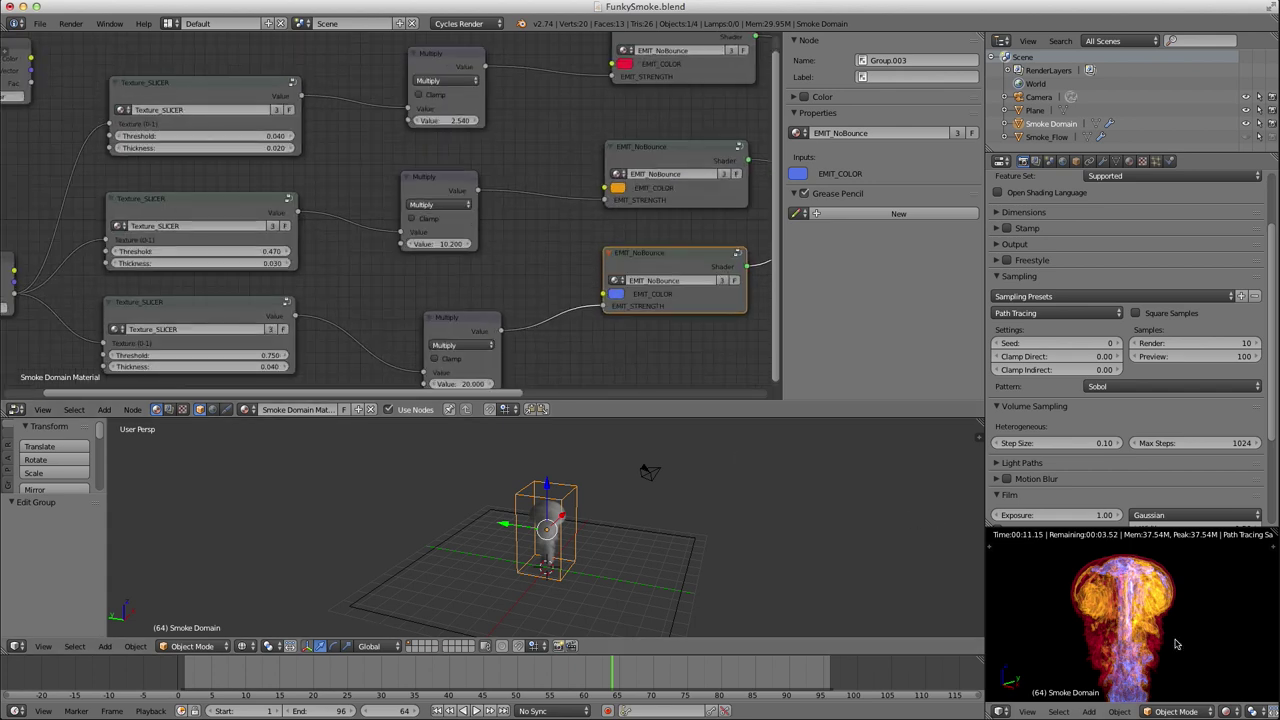
Preview the smoke at frames 73 and 76 and shift the blue branch's EMIT_COLOR to a more saturated blue.
drag(643, 676, 673, 675)
scroll(1132, 632, down, 3)
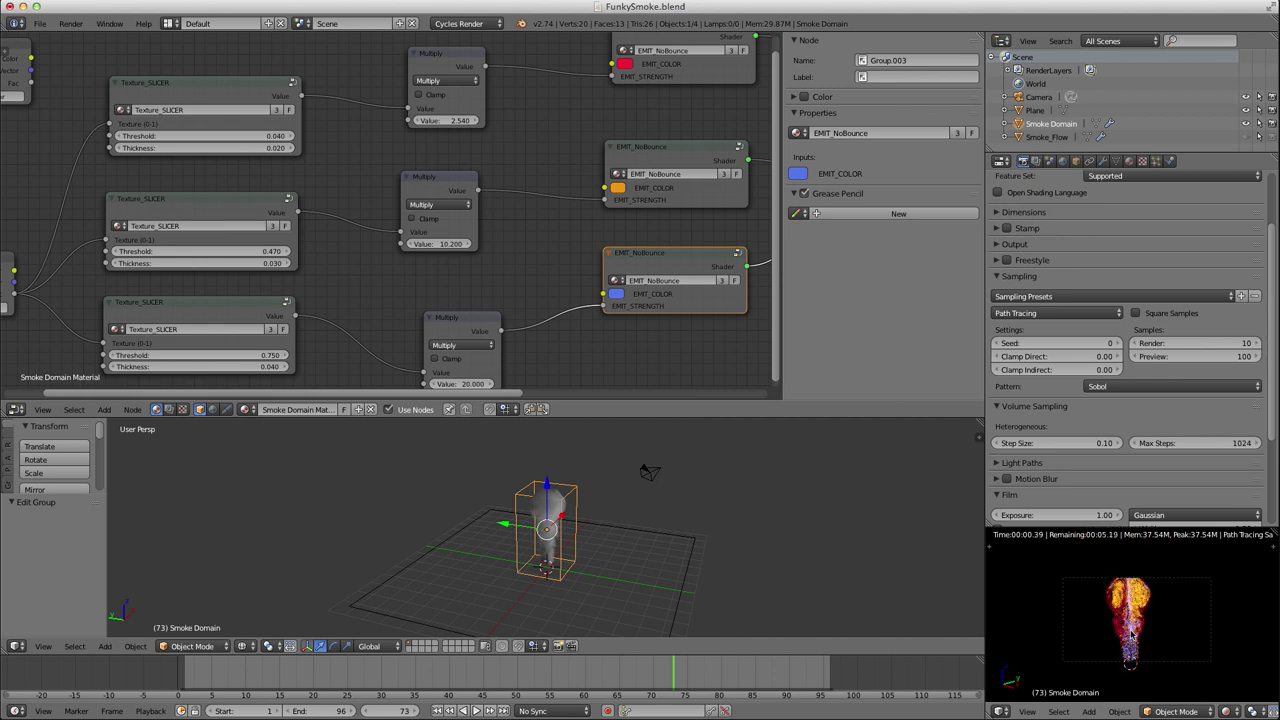
scroll(1131, 633, up, 1)
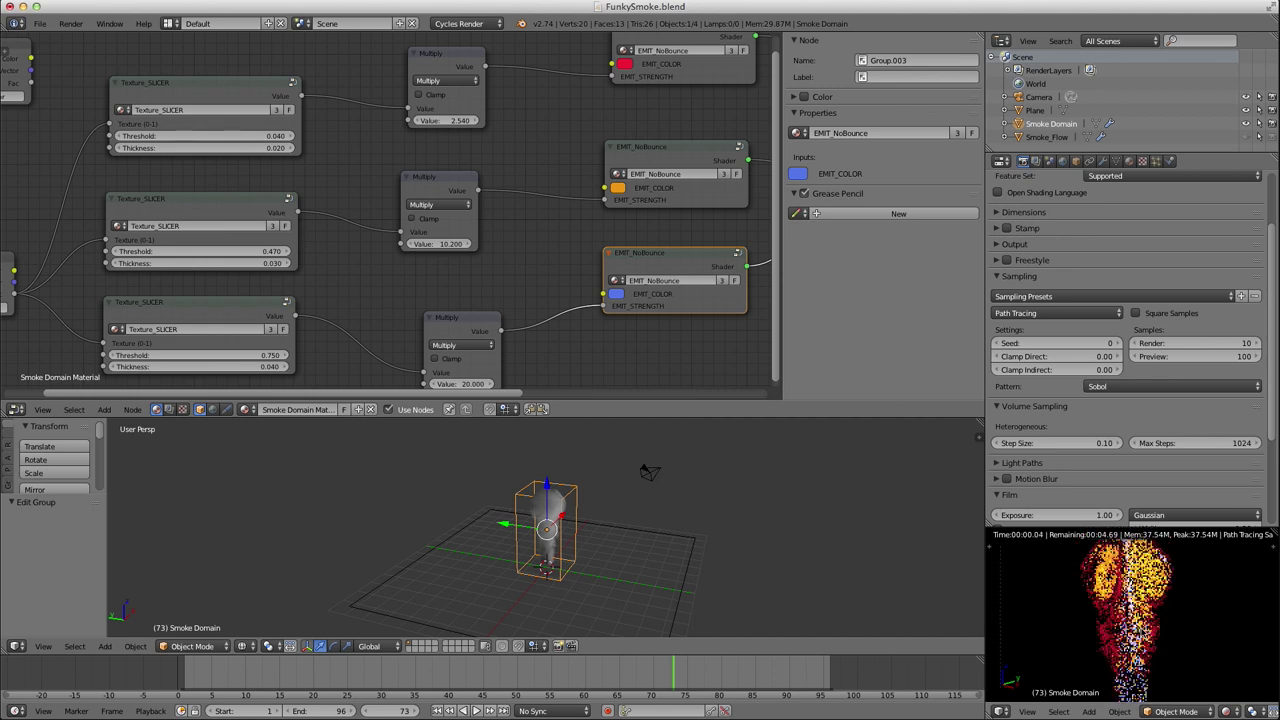
mouse_move(702, 674)
mouse_down()
mouse_move(728, 673)
mouse_move(580, 683)
mouse_move(694, 672)
mouse_up()
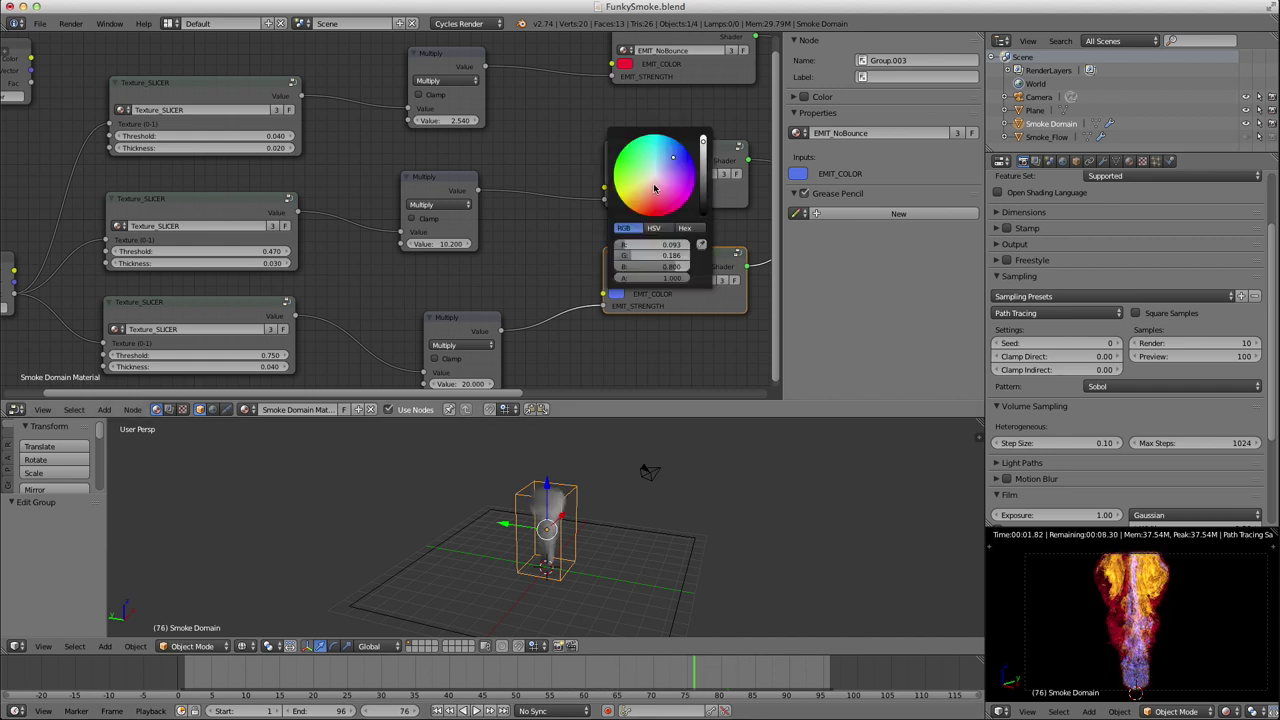
mouse_move(673, 157)
mouse_down()
mouse_move(632, 154)
mouse_move(688, 154)
mouse_move(670, 155)
mouse_up()
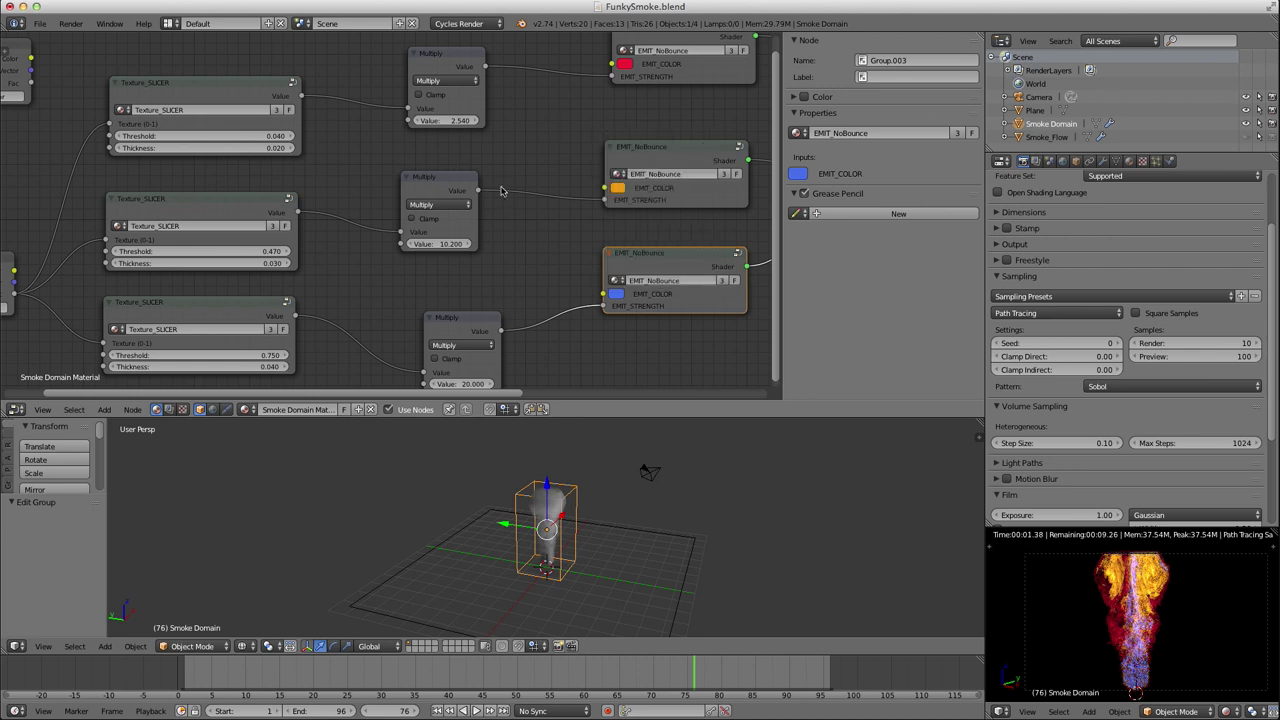
Shift the red branch's EMIT_COLOR from pinkish red to a slightly orange red.
click(625, 66)
mouse_move(667, 151)
mouse_down()
mouse_move(676, 146)
mouse_move(658, 151)
mouse_up()
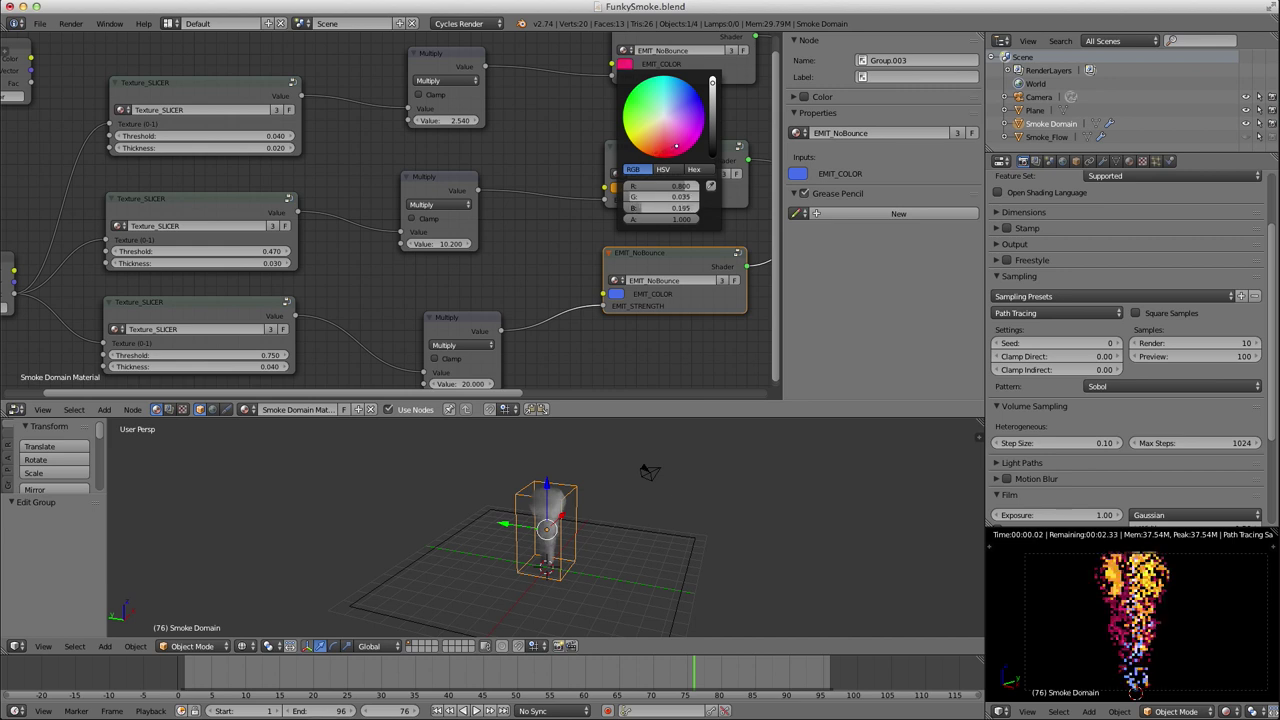
mouse_move(678, 146)
mouse_down()
mouse_move(649, 146)
mouse_move(661, 152)
mouse_up()
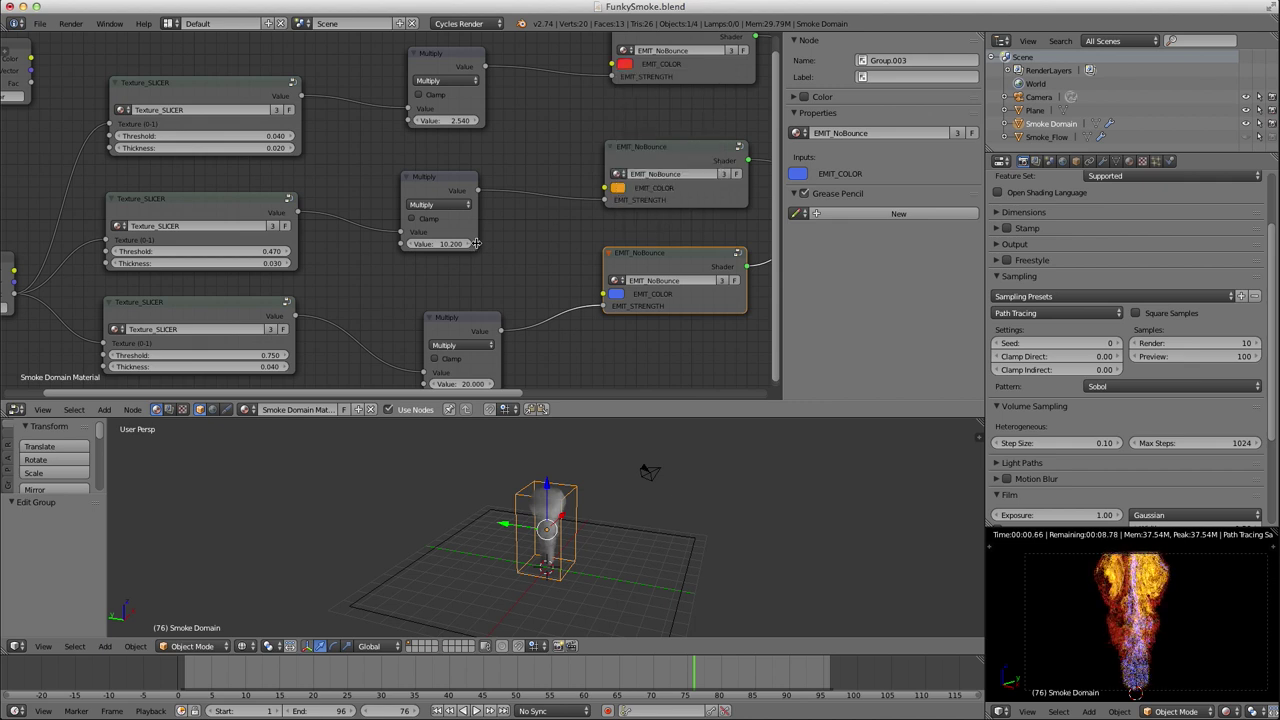
scroll(658, 283, down, 2)
middle_drag(658, 283, 642, 288)
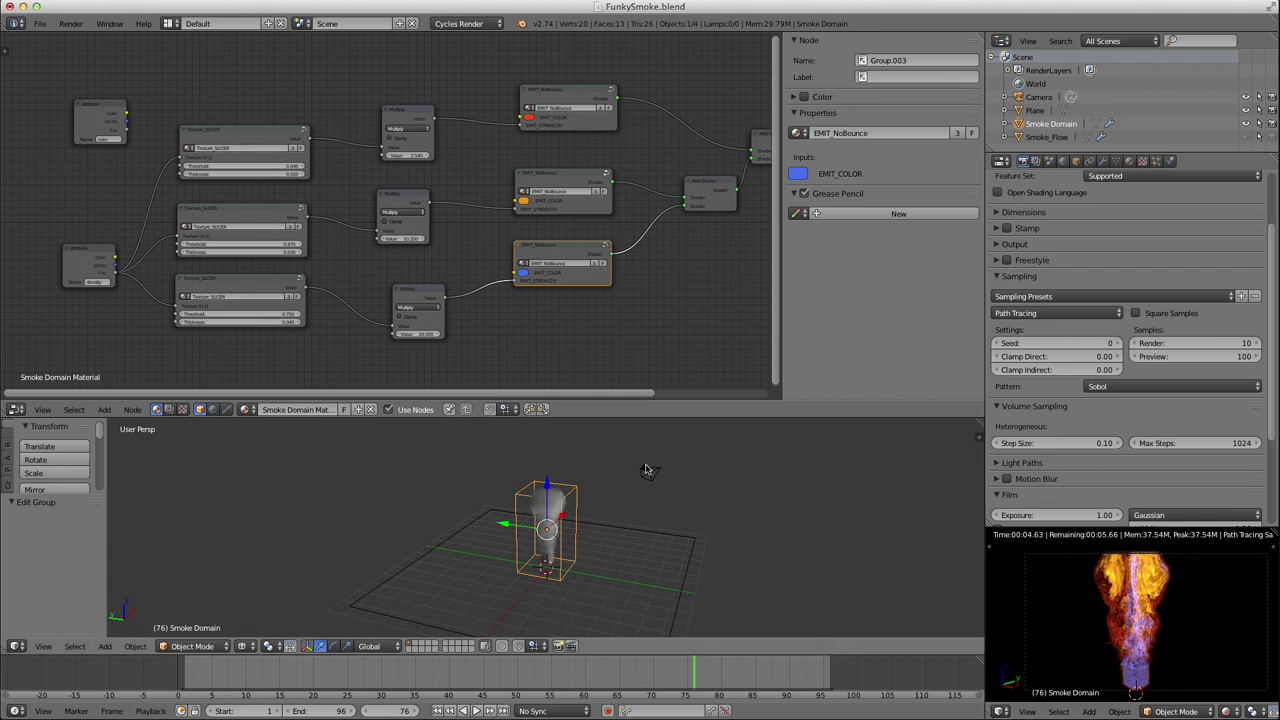
Move the camera horizontally in the top view by about -4.42 in X and 3.49 in Y, right up to the smoke.
right_click(647, 471)
key(KP_7)
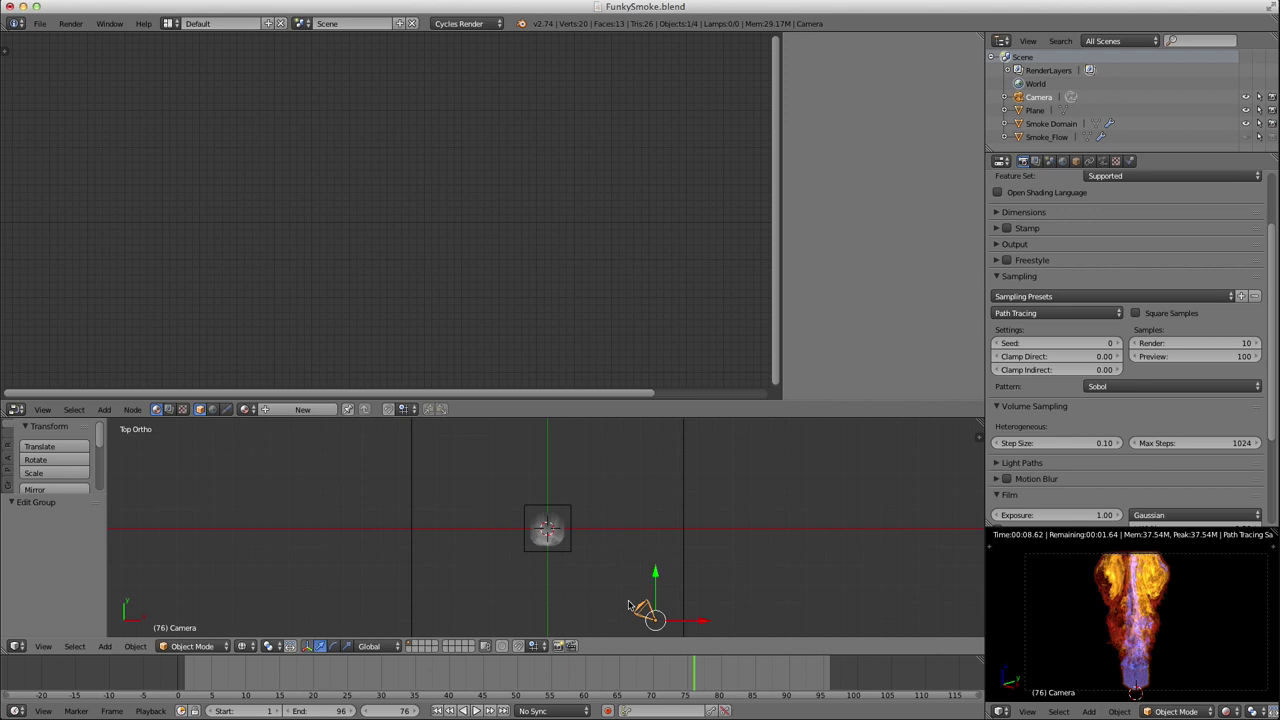
key(g)
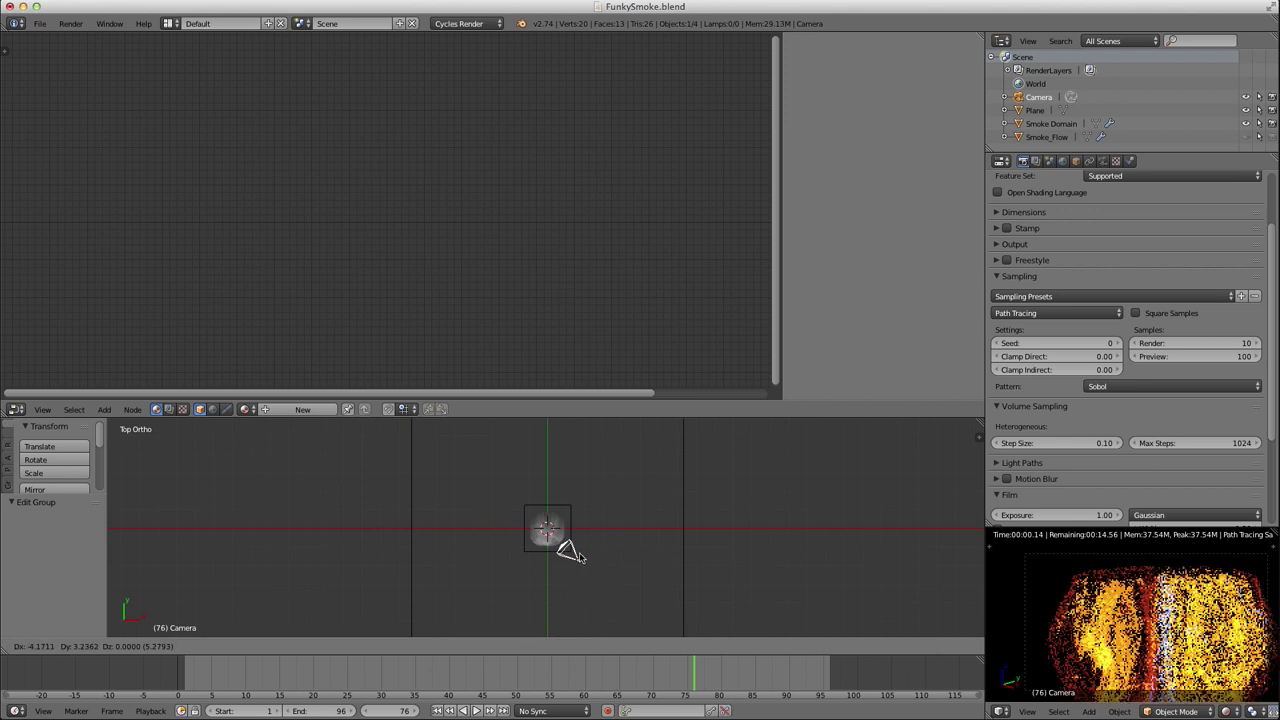
click(585, 556)
Rotate the camera about its local X axis by about -34.57 degrees.
middle_drag(604, 580, 646, 477)
key(r)
key(x)
key(x)
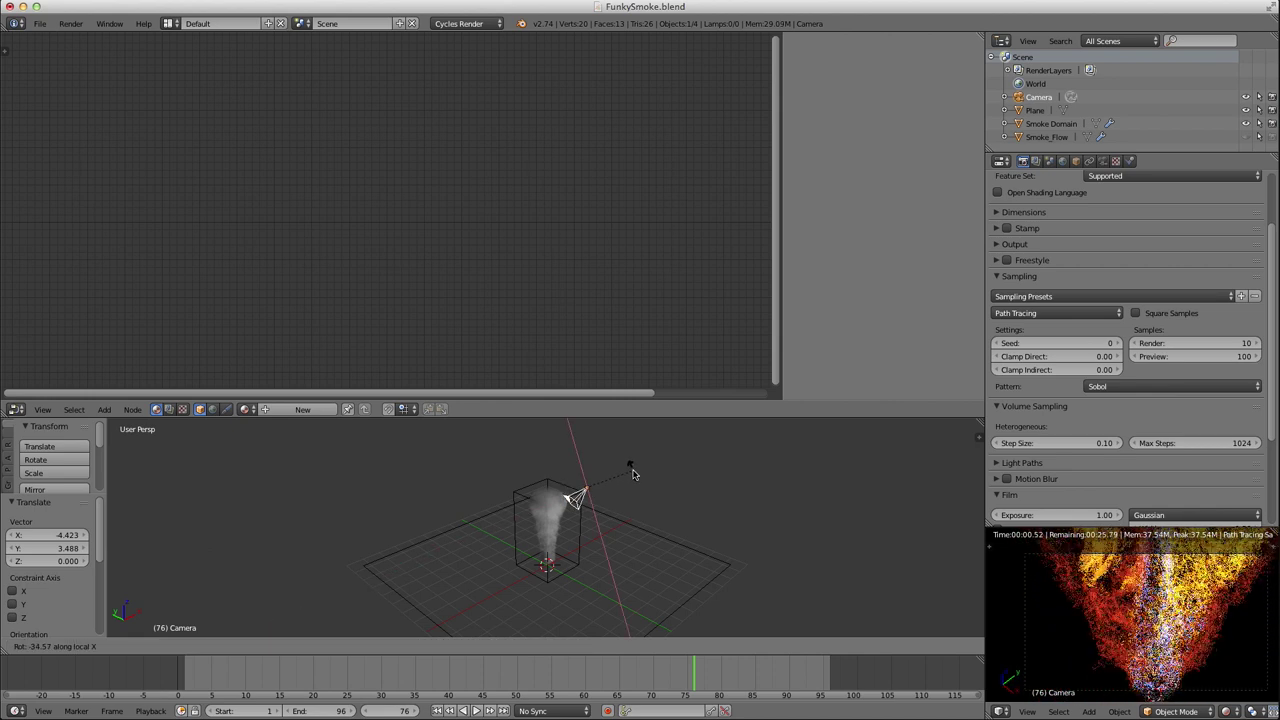
click(632, 474)
Slide the camera horizontally by about -0.04 X and 1.17 Y, and again by about -0.32 X and -0.72 Y.
key(g)
key(shift+z)
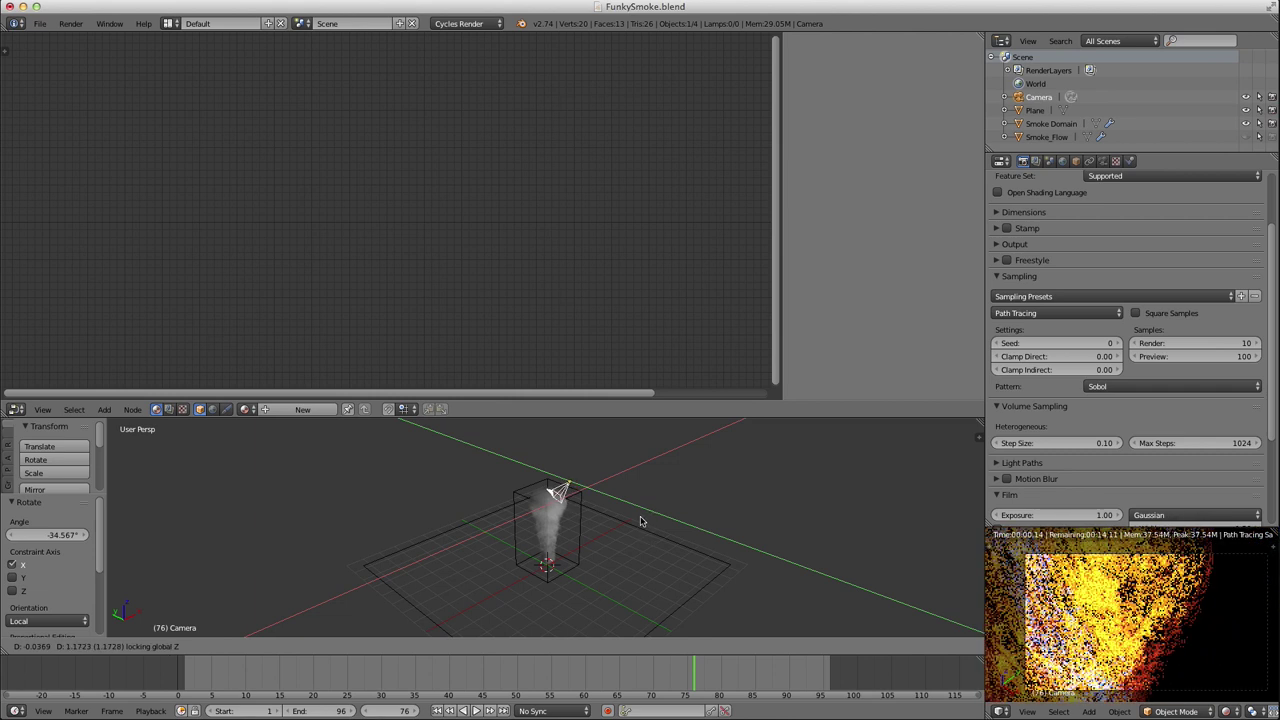
click(641, 521)
shift+middle_drag(566, 508, 679, 507)
key(KP_7)
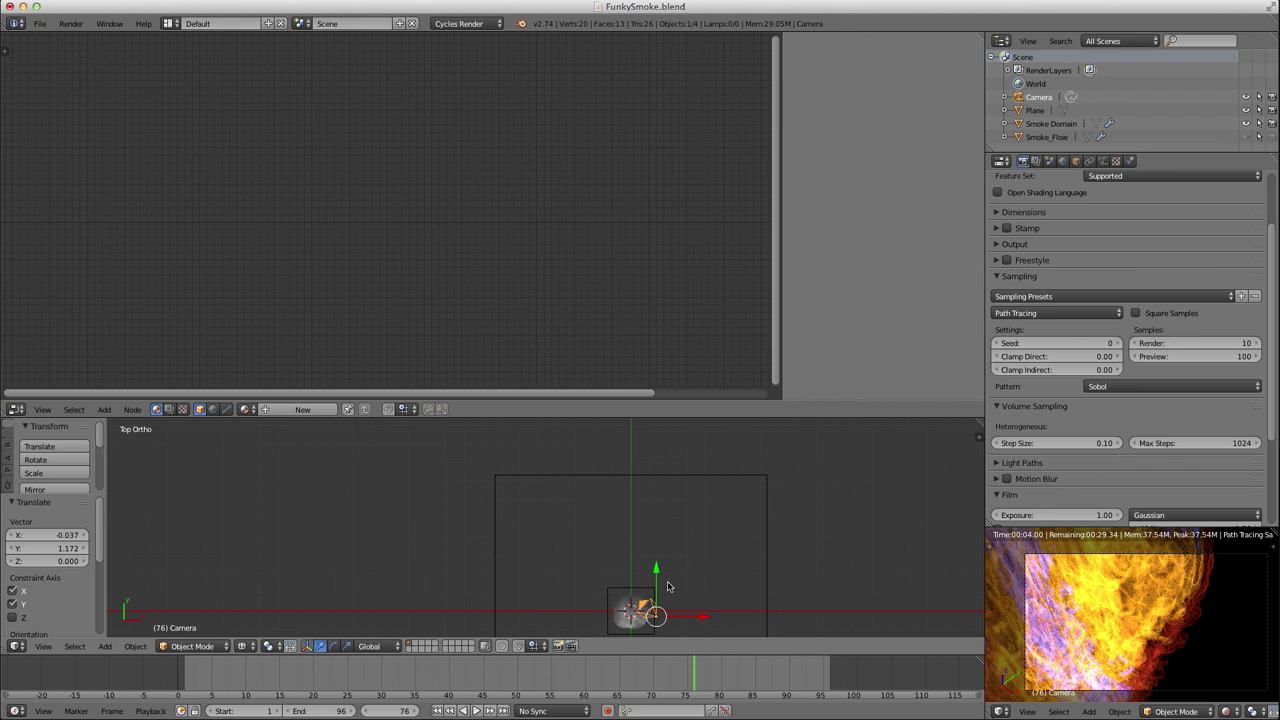
key(g)
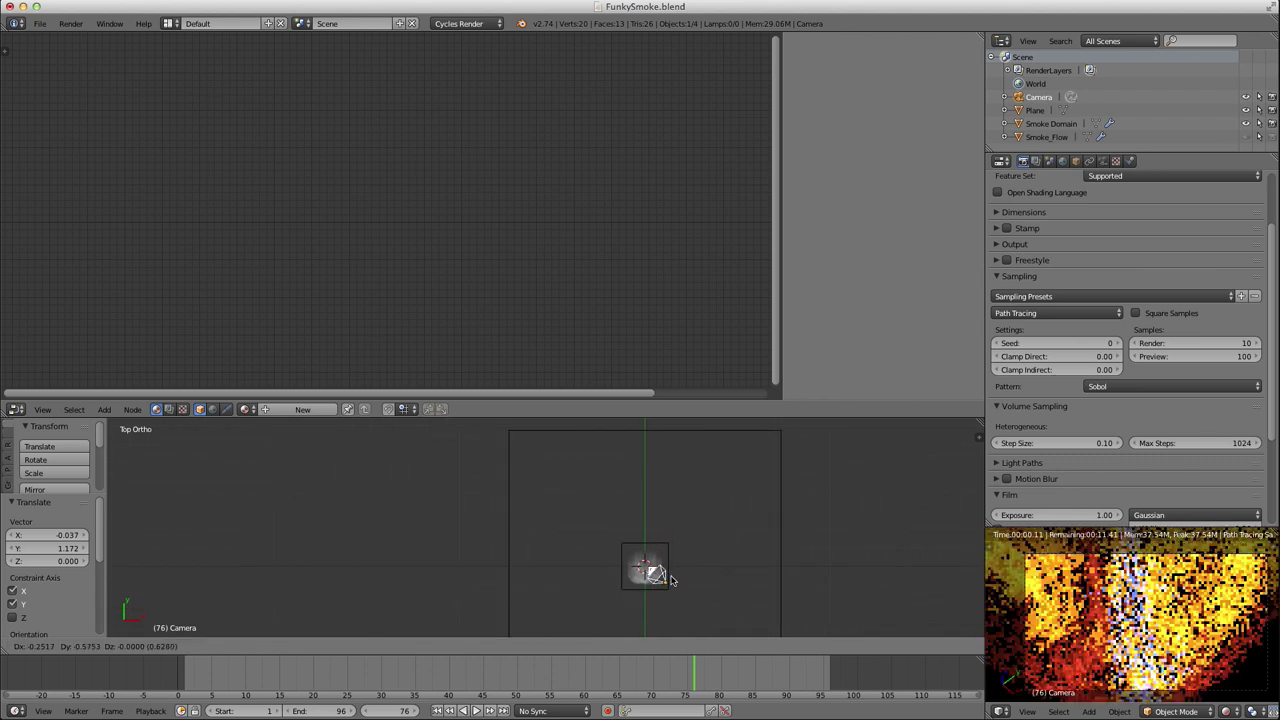
click(671, 582)
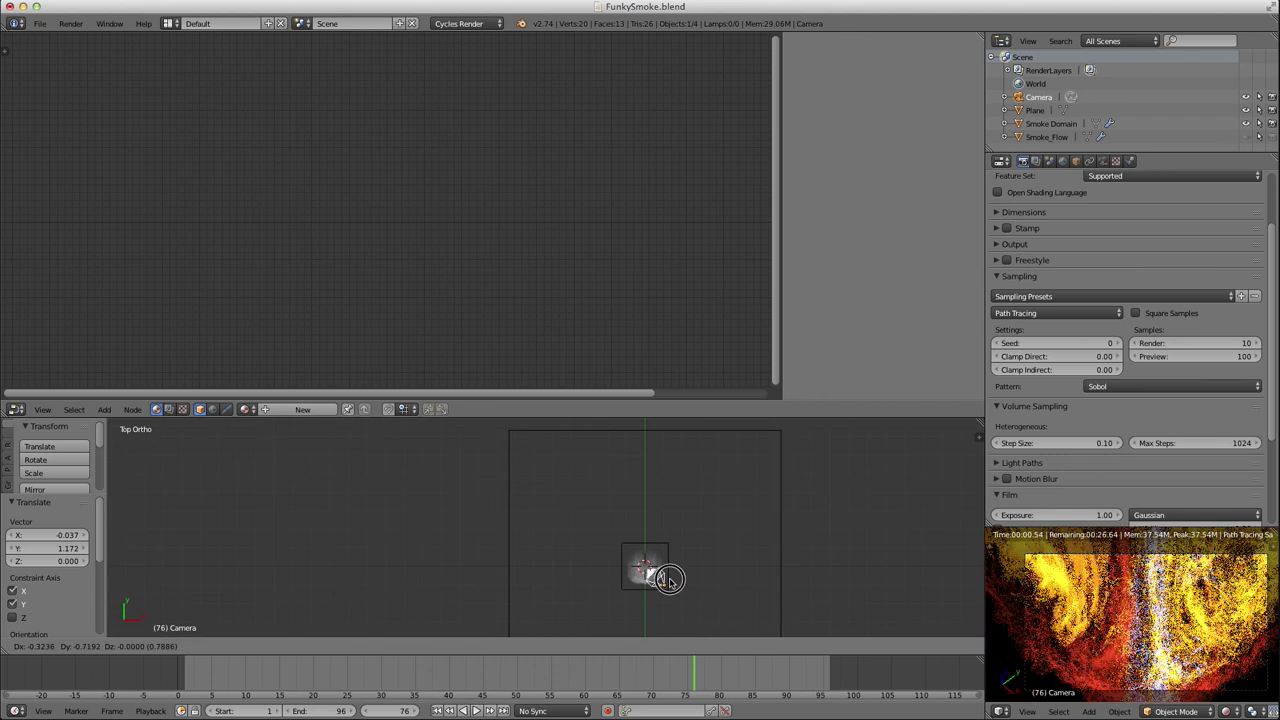
Lower the camera by about 0.42 along Z and shift it horizontally by about -0.14 X and 0.18 Y.
middle_drag(680, 580, 680, 475)
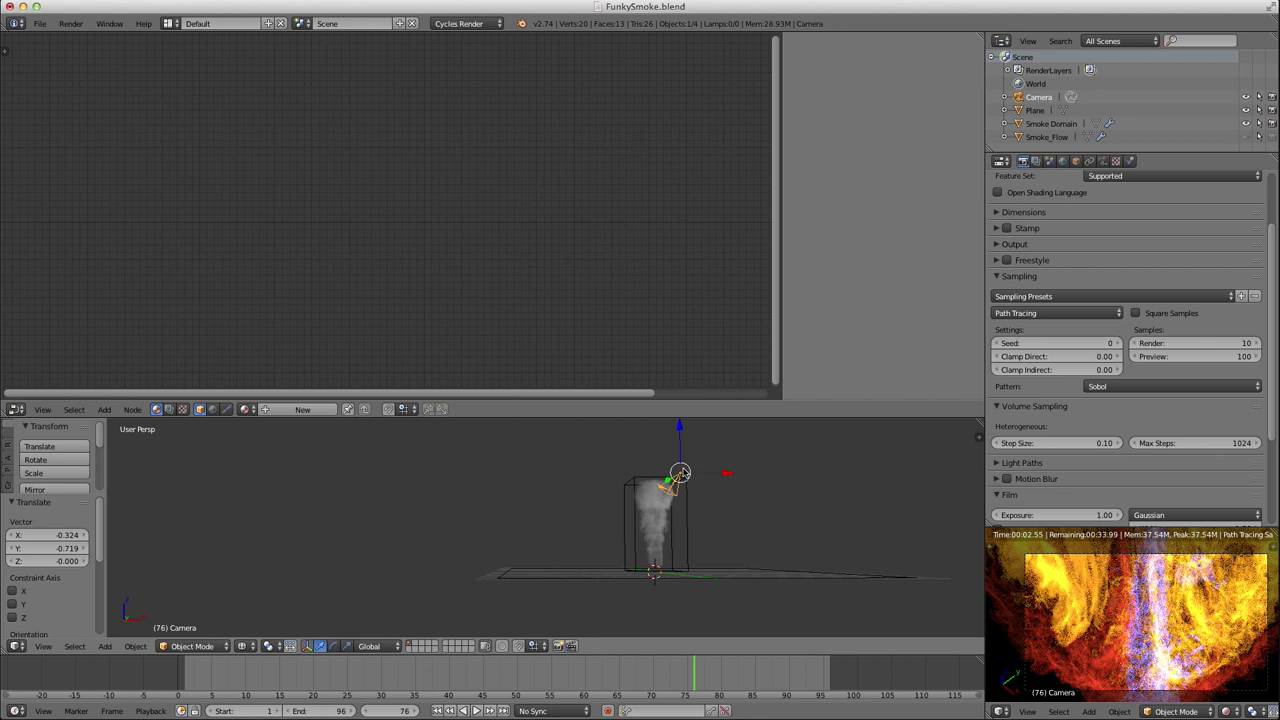
key(g)
key(z)
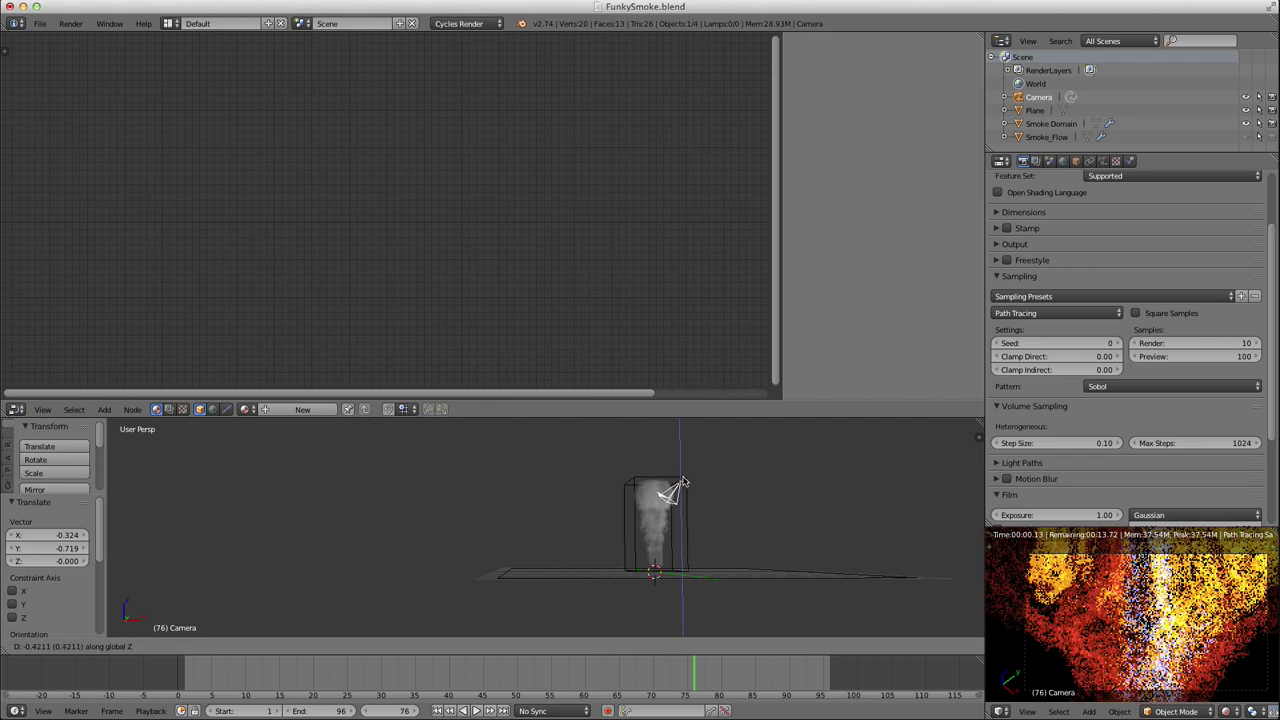
click(684, 484)
key(KP_7)
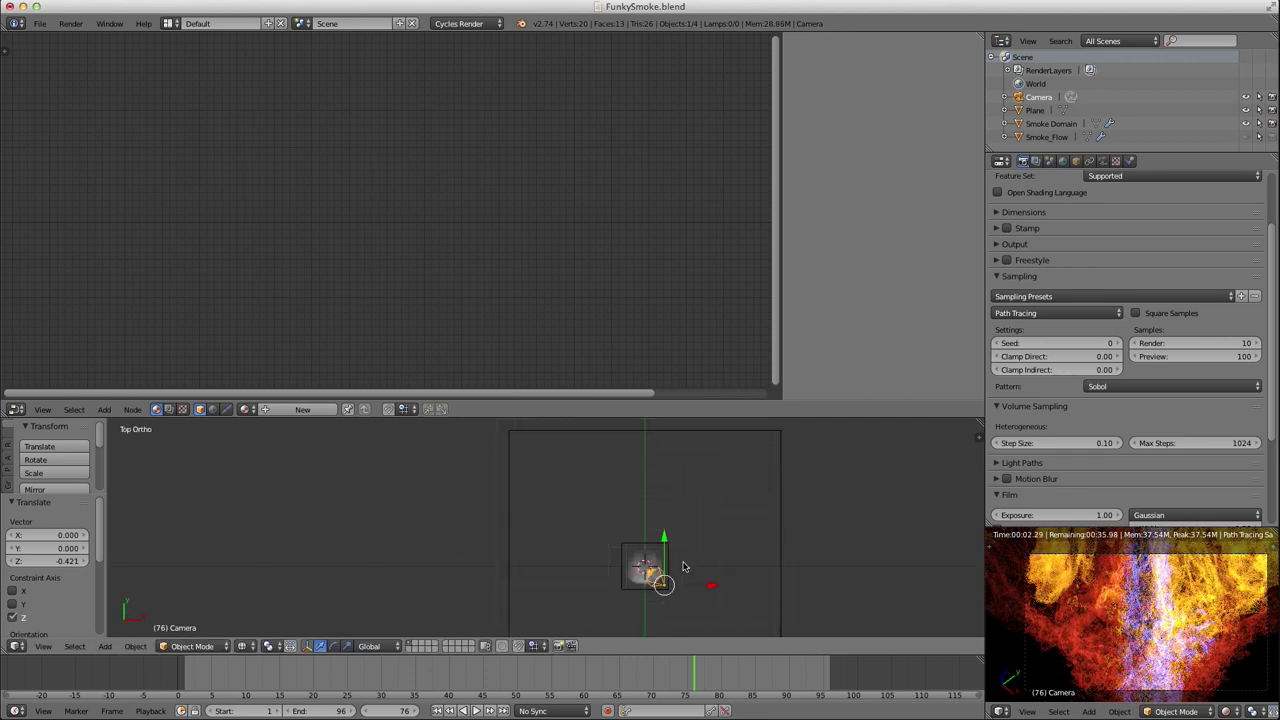
key(g)
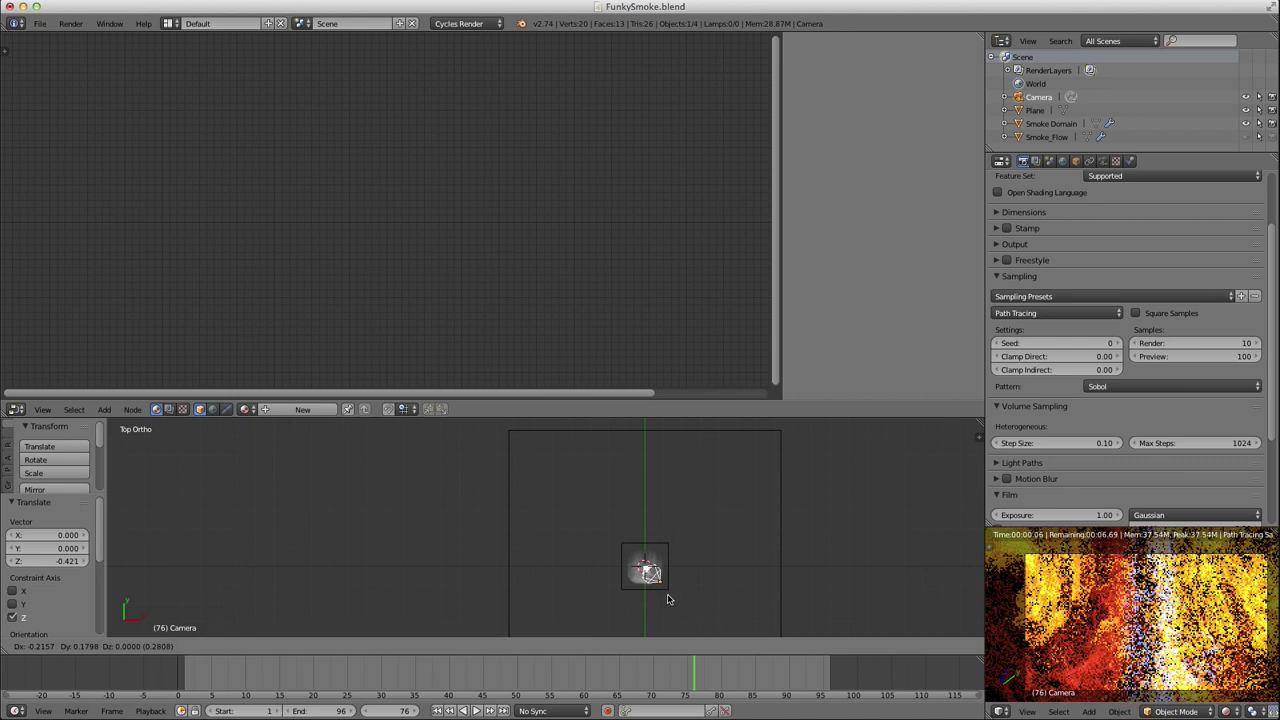
click(672, 599)
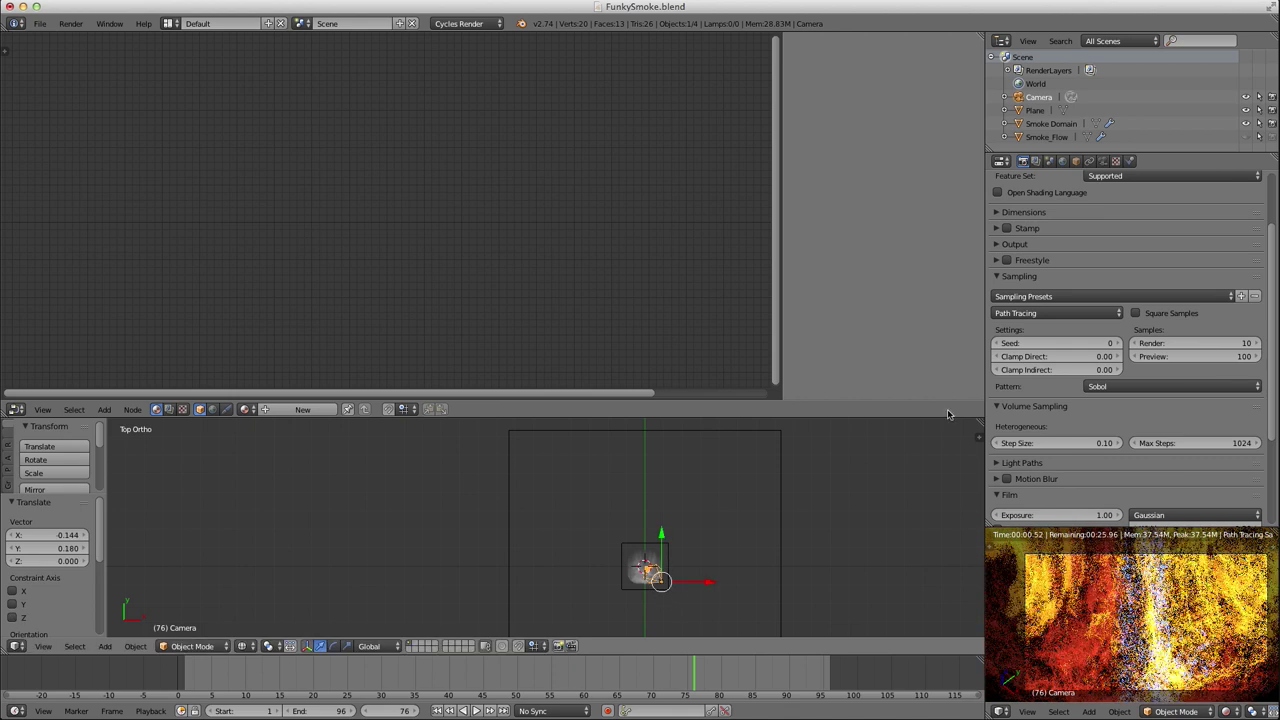
Set the camera's focal length to 18 mm.
click(1102, 160)
click(1063, 265)
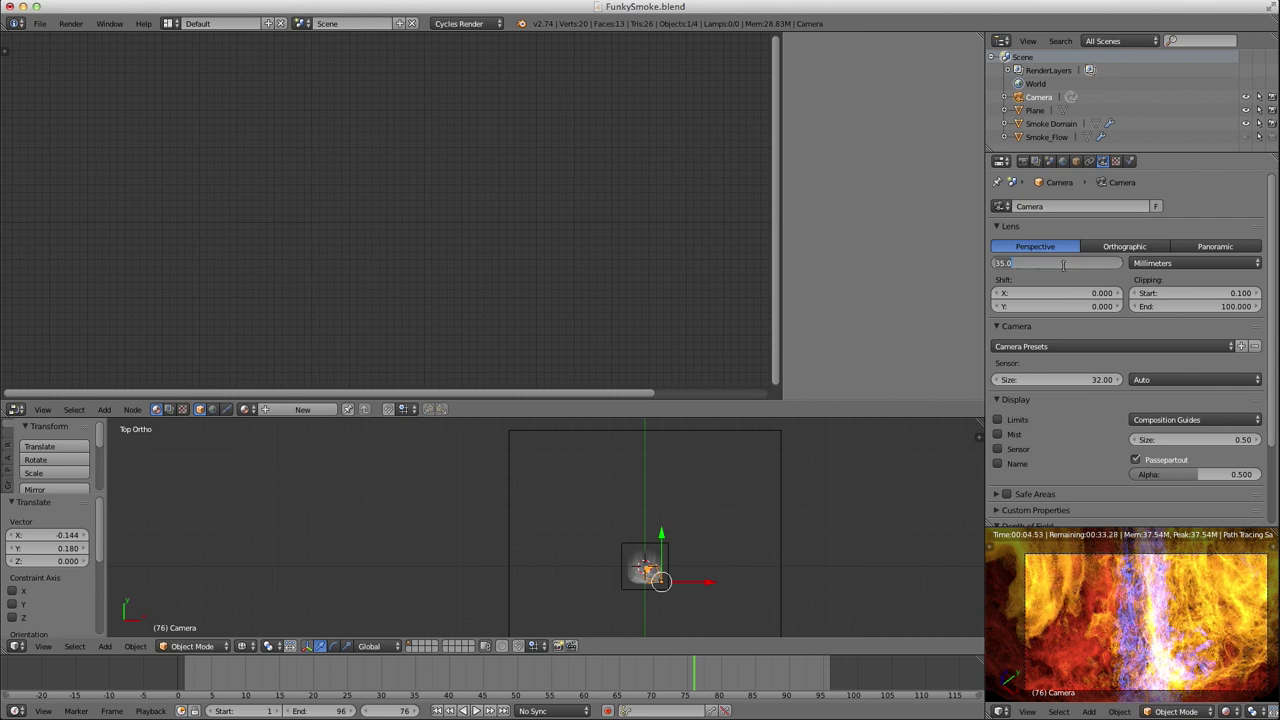
text(18)
key(Return)
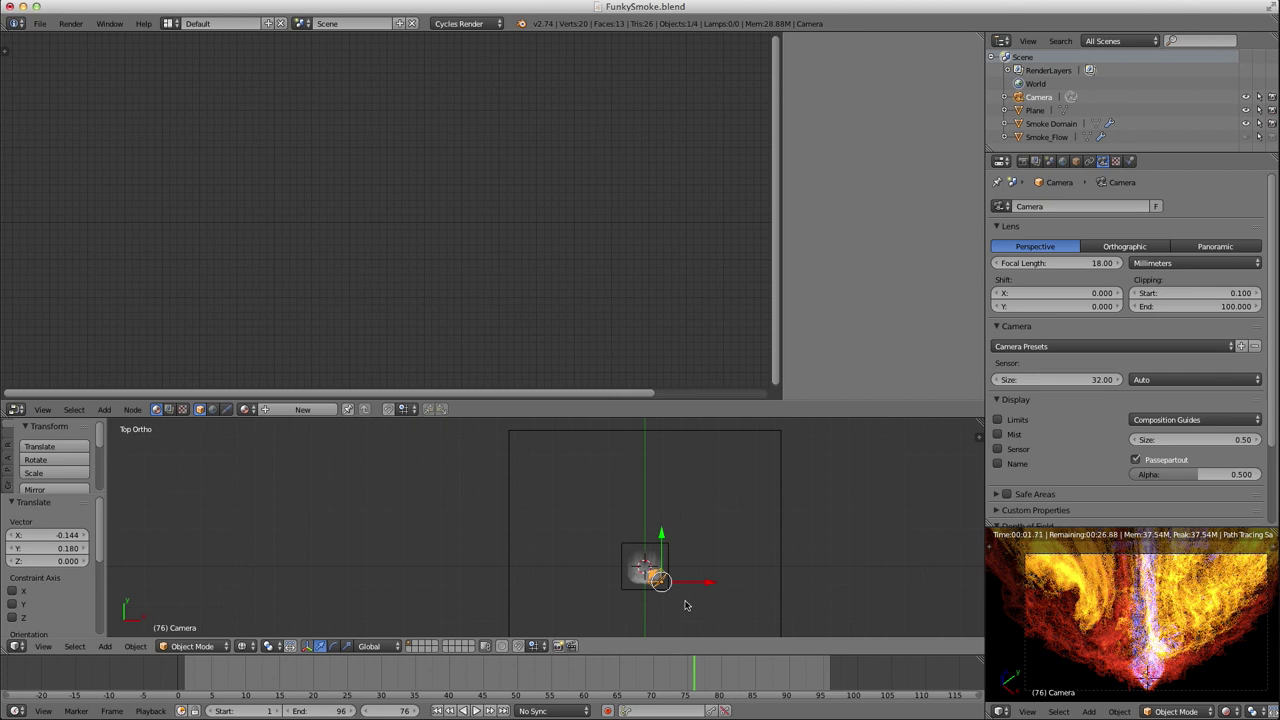
Nudge the camera by about -0.36 X, 0.29 Y and 0.22 X, -0.11 Y while previewing the smoke at frames 67, 79 and 86.
key(g)
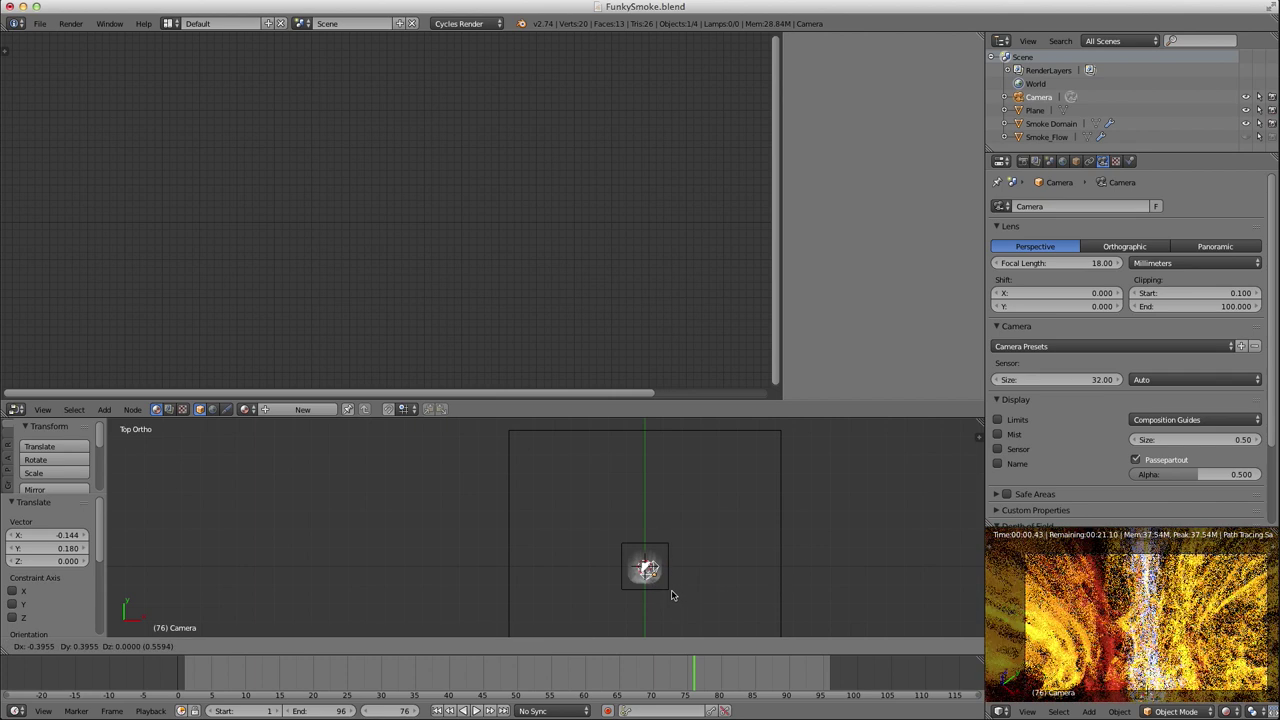
click(673, 595)
drag(702, 681, 630, 675)
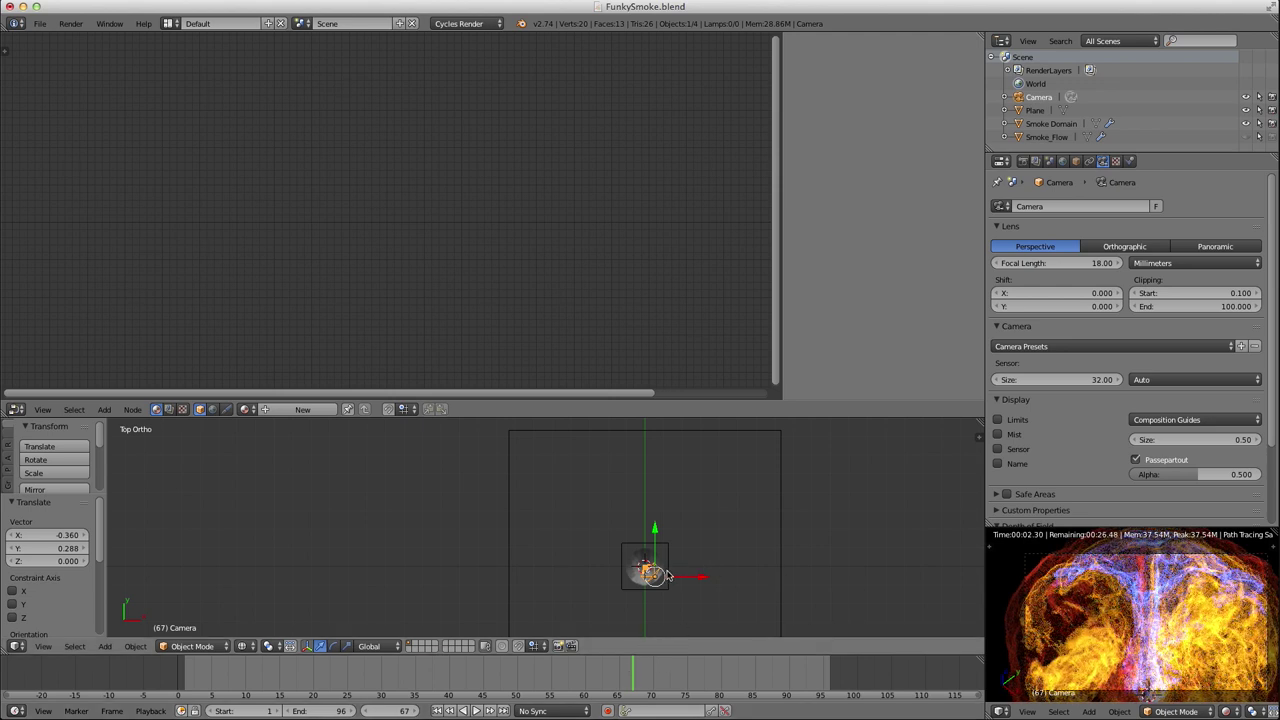
key(g)
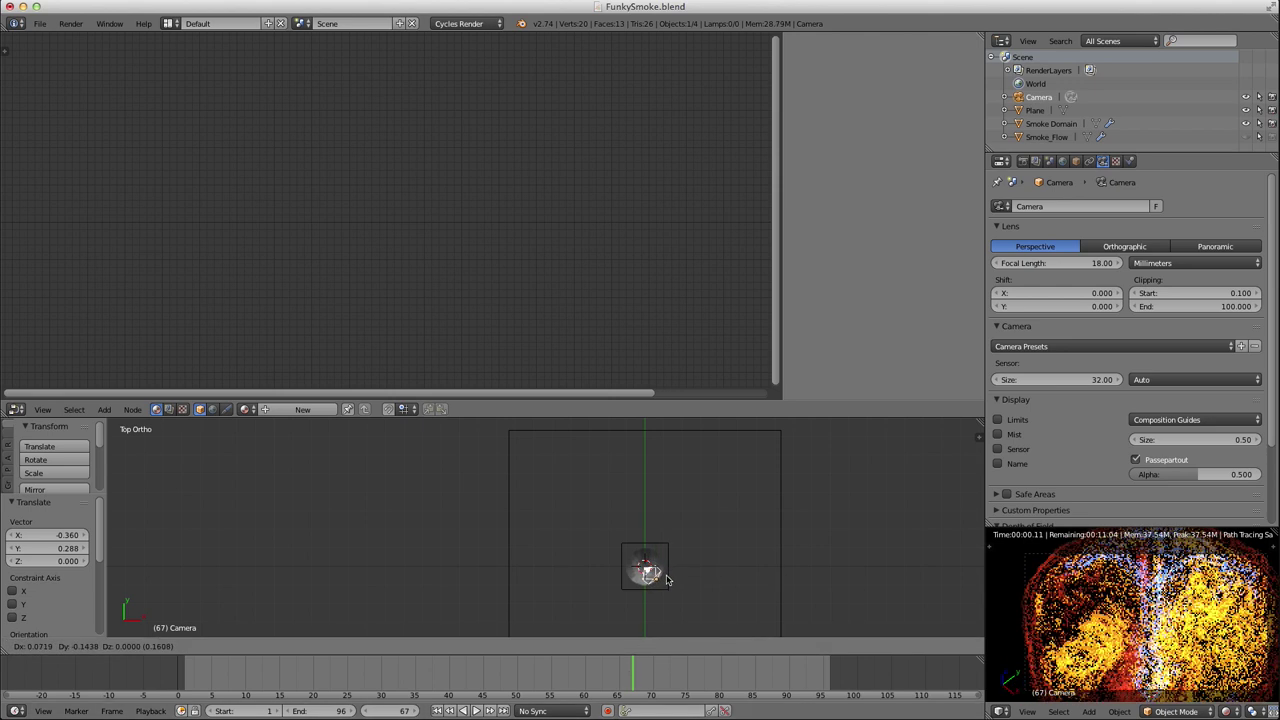
click(676, 582)
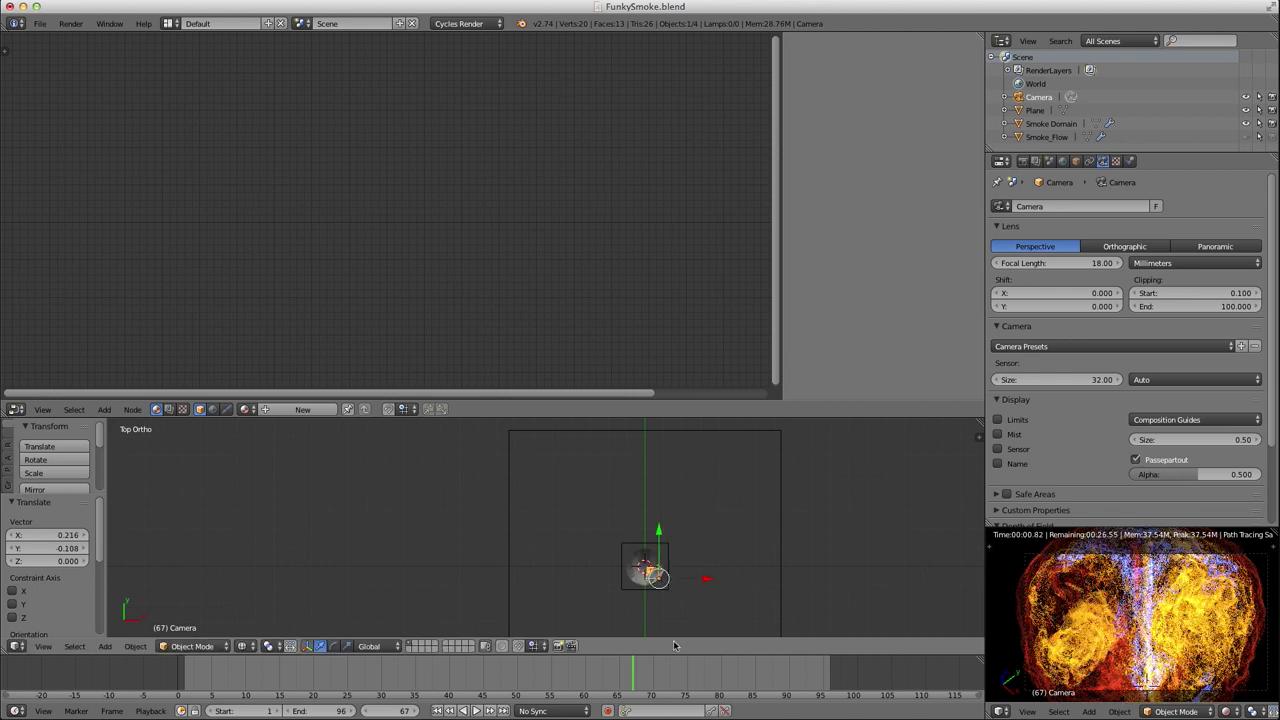
drag(652, 672, 714, 670)
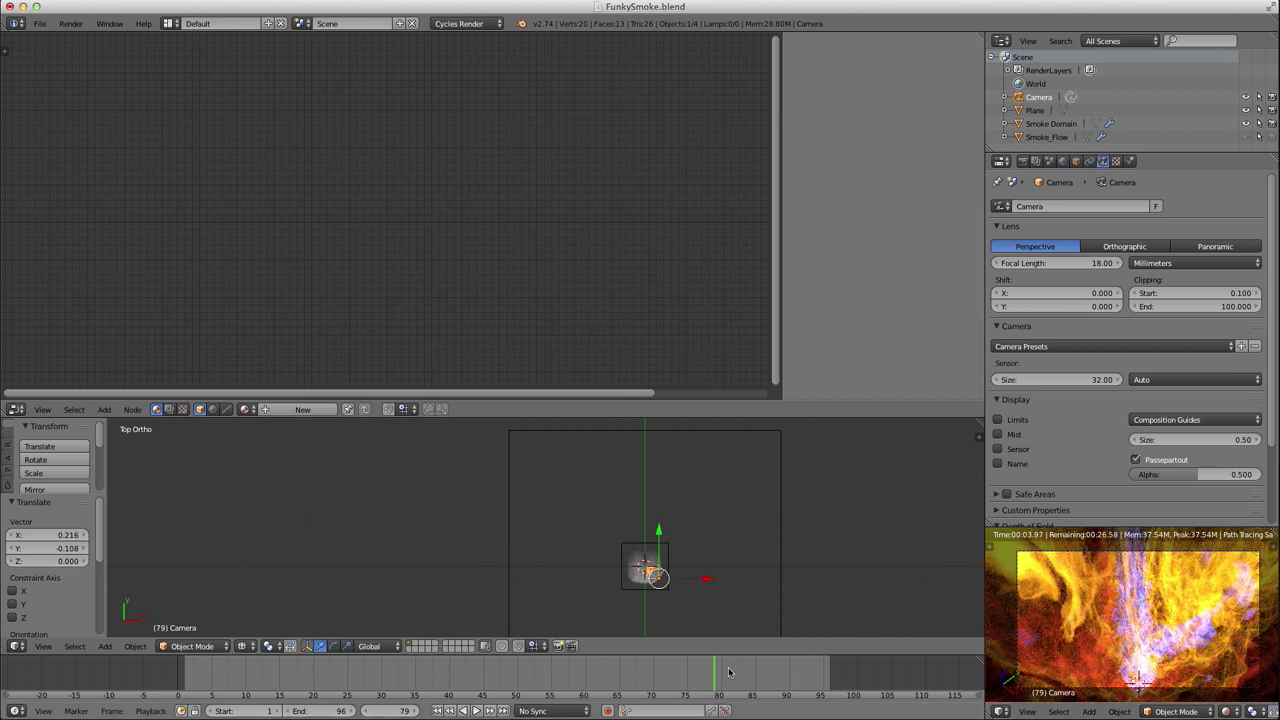
mouse_move(757, 662)
mouse_down()
mouse_move(750, 676)
mouse_move(815, 675)
mouse_move(261, 690)
mouse_move(762, 672)
mouse_up()
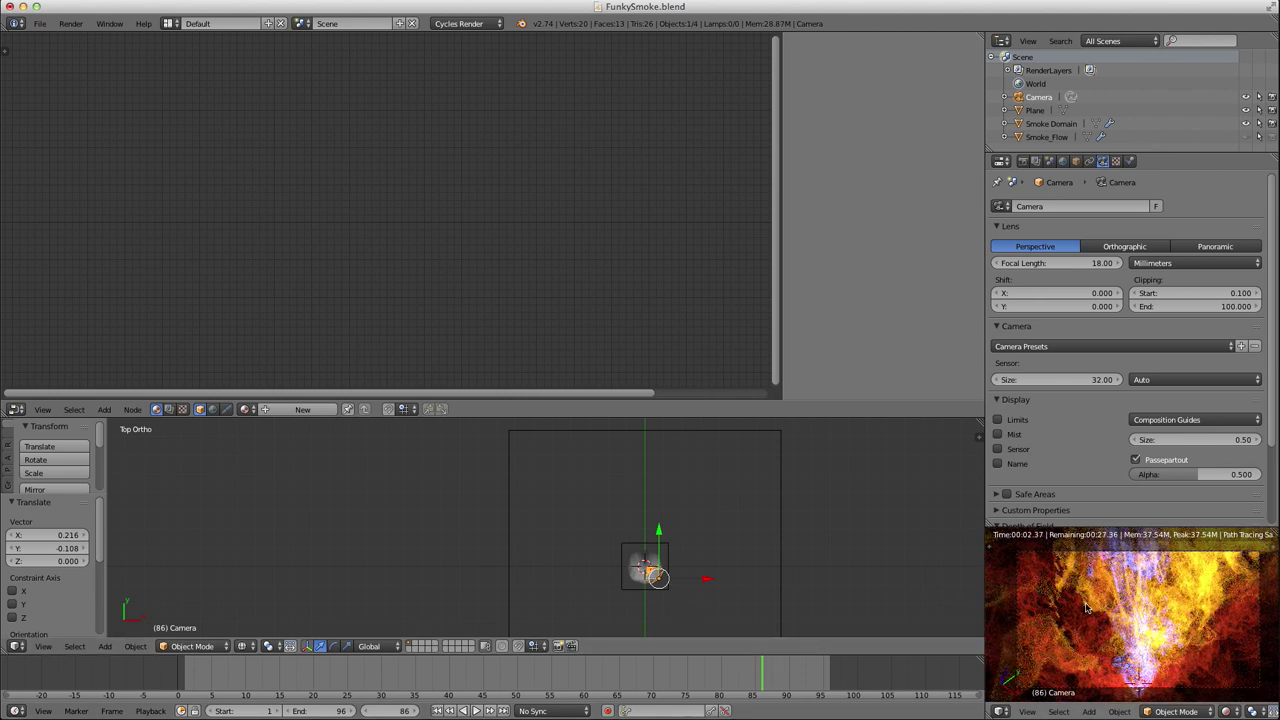
Select the Smoke Domain and review its smoke resolution, high-resolution and cache settings alongside the rendered preview.
right_click(631, 549)
middle_drag(629, 549, 638, 522)
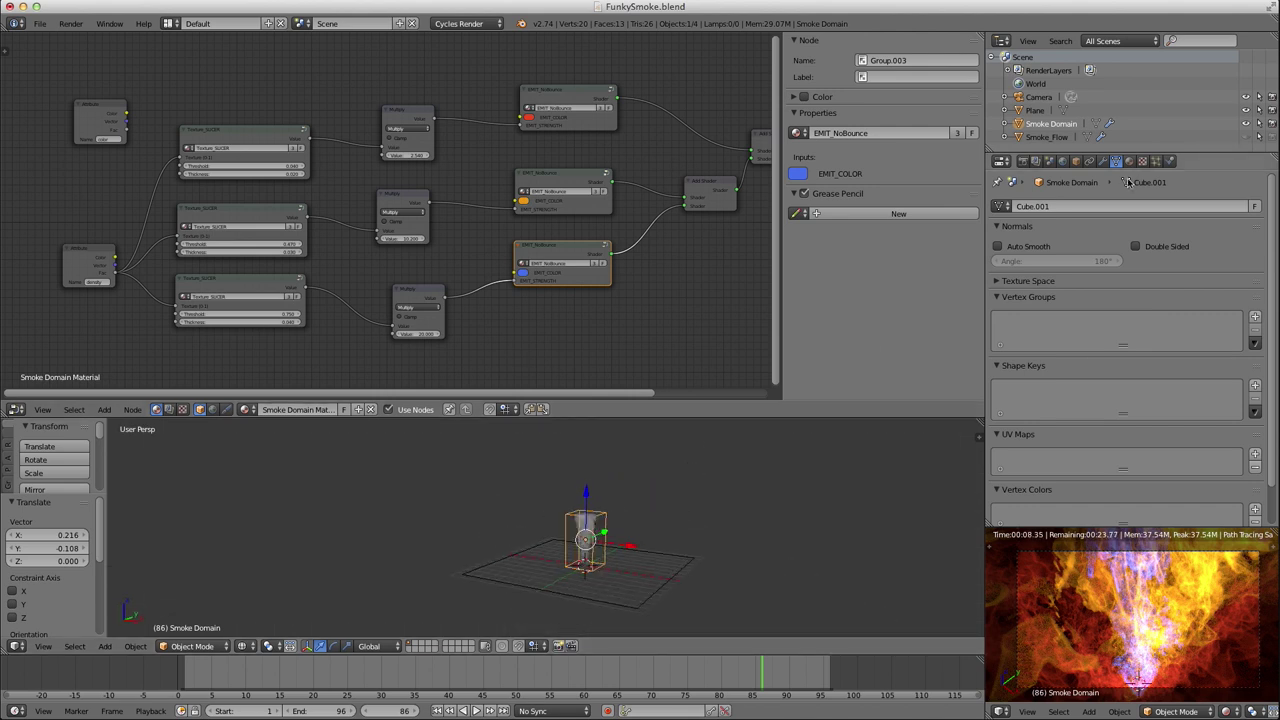
click(1171, 162)
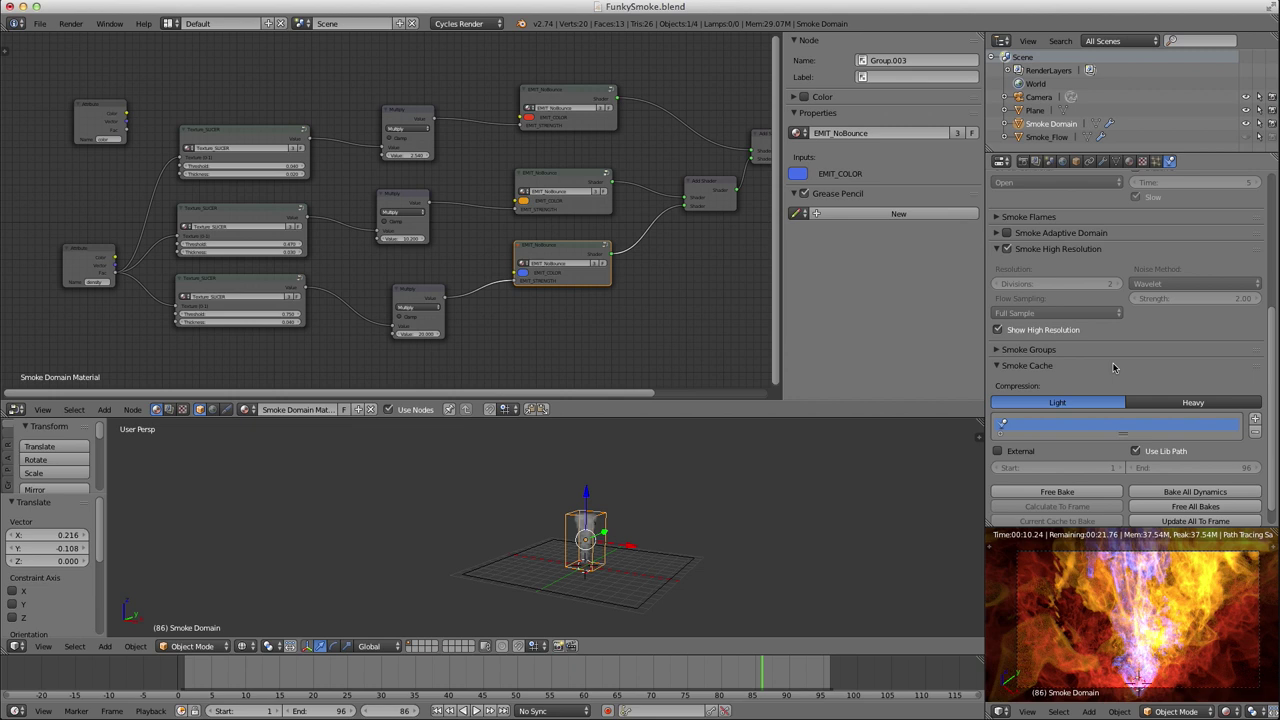
scroll(1118, 350, up, 3)
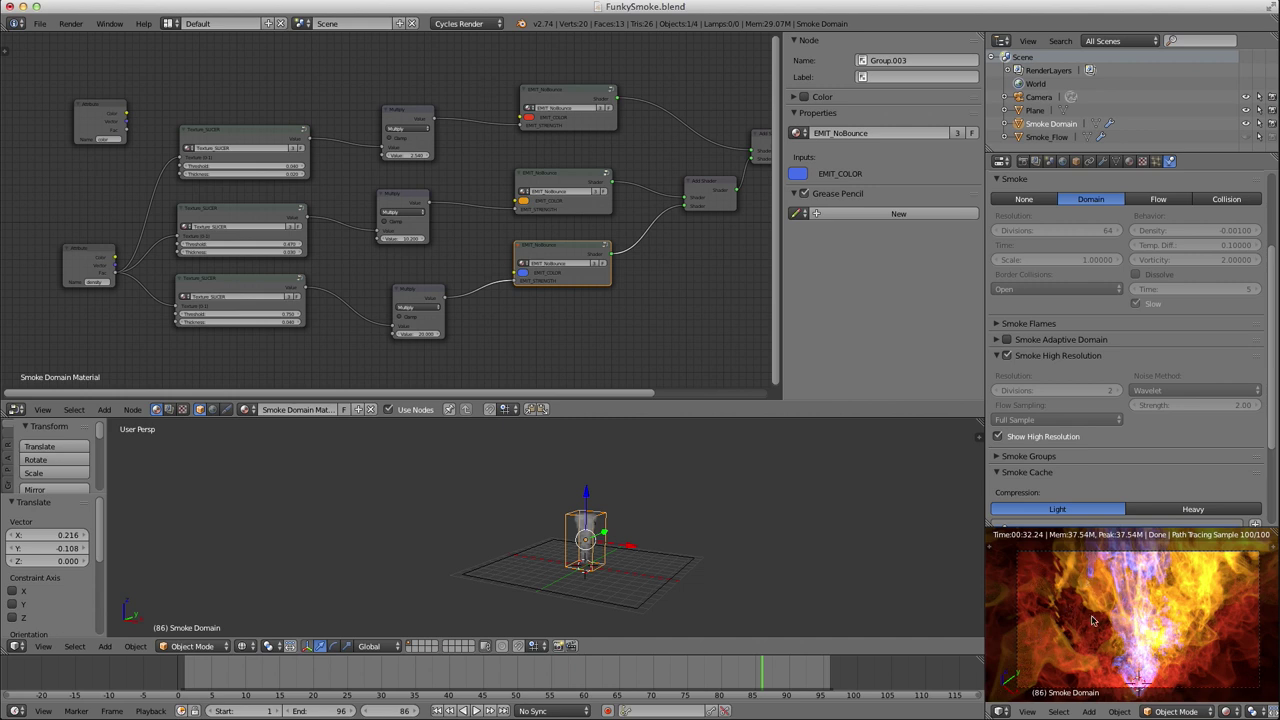
middle_drag(1115, 619, 1107, 621)
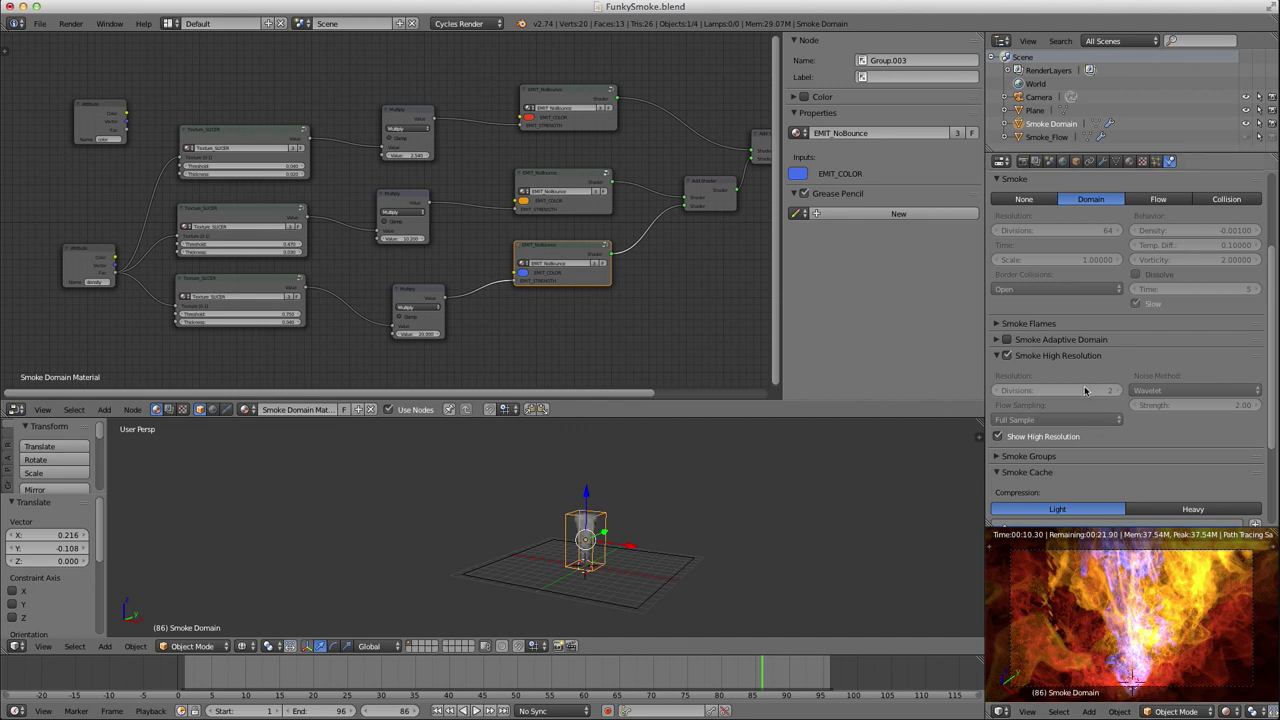
scroll(1094, 395, down, 5)
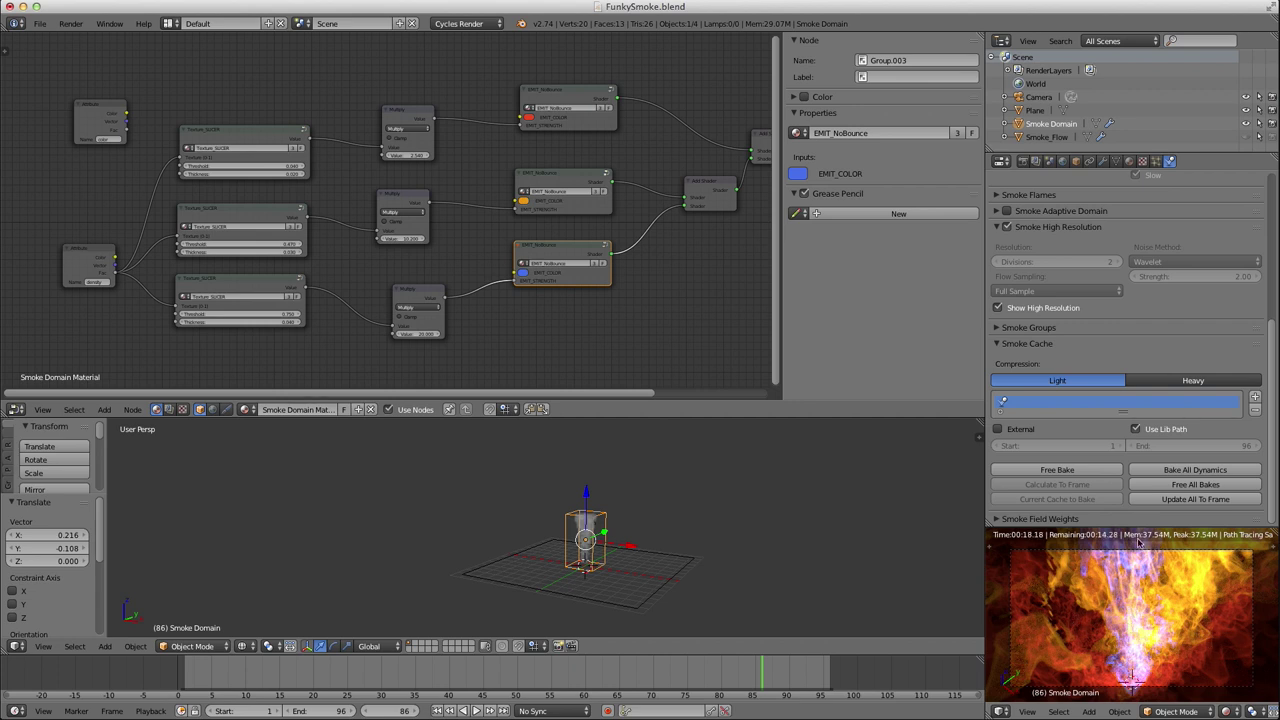
Look briefly inside the blue EMIT_NoBounce group and return to the full material node tree.
middle_drag(660, 272, 576, 278)
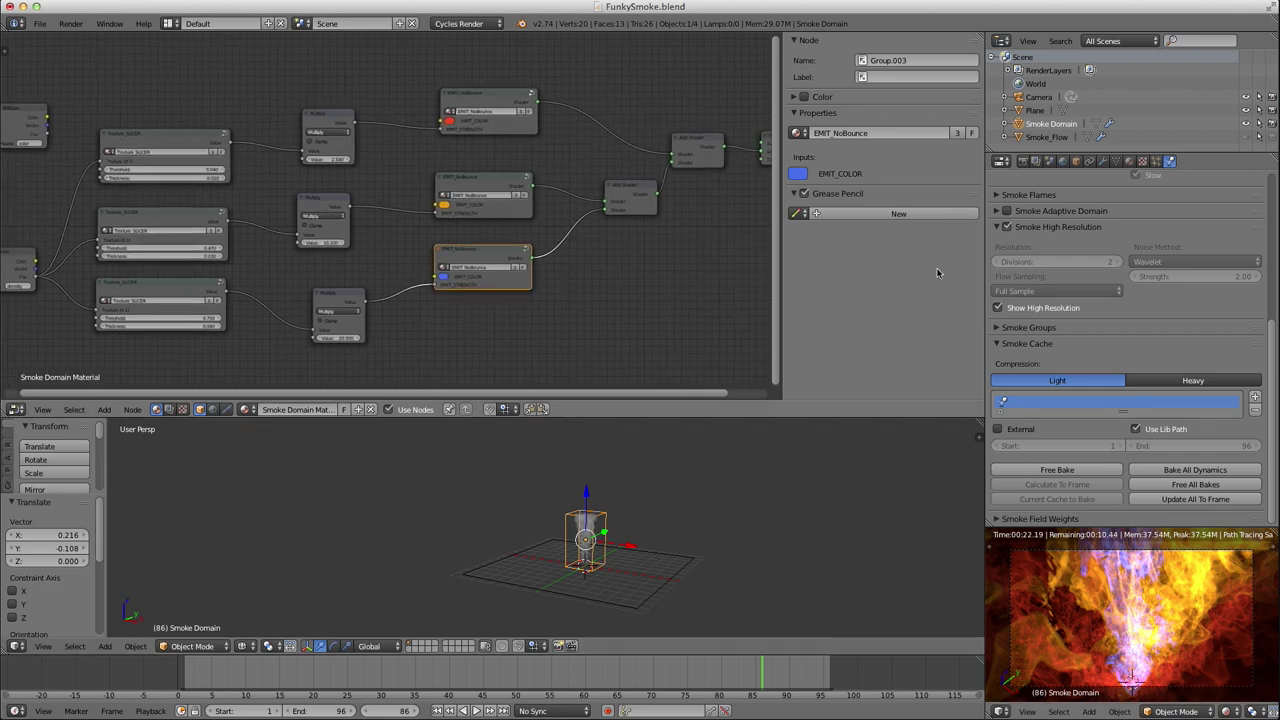
key(Tab)
key(Tab)
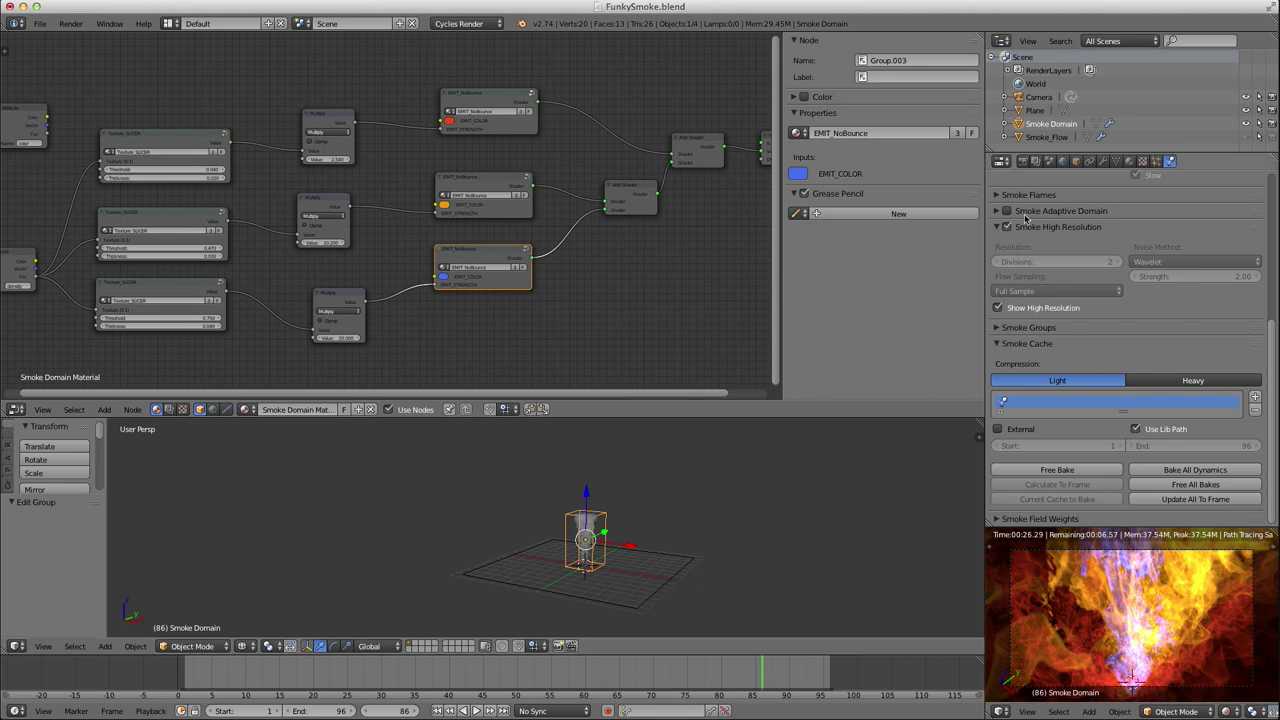
Set the Cycles render samples to 100.
click(1024, 161)
scroll(1058, 337, up, 2)
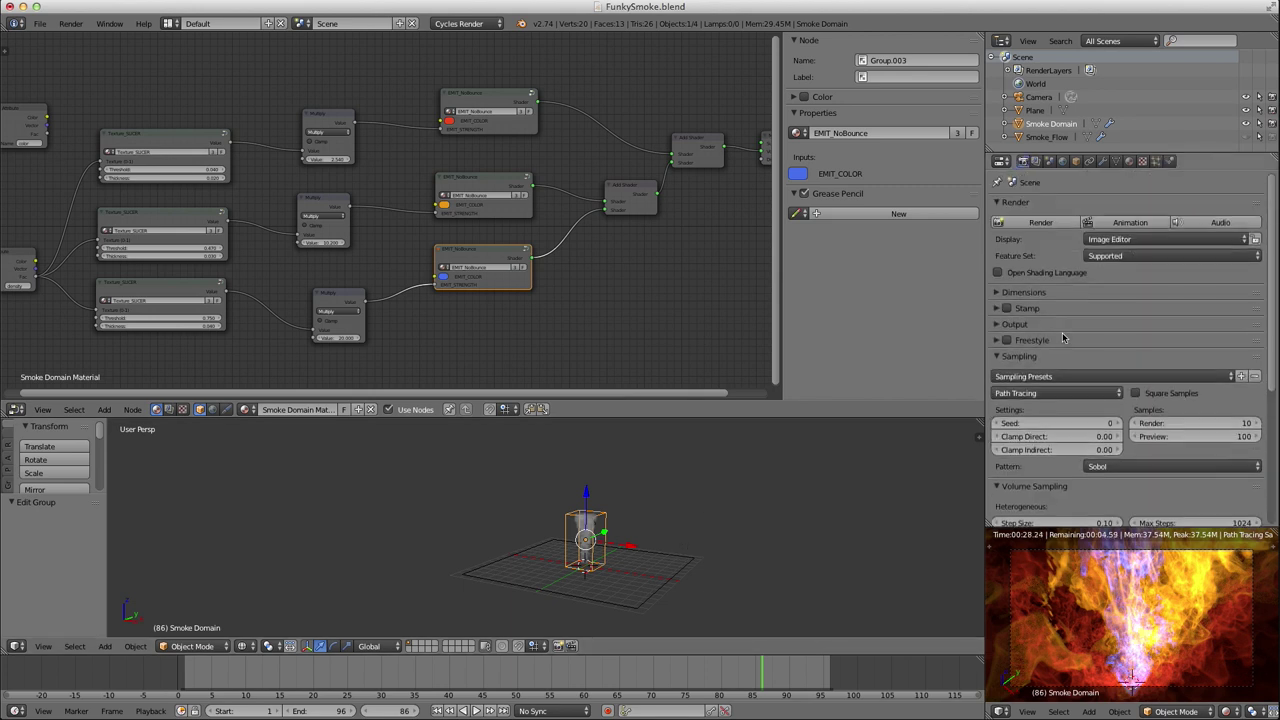
click(1188, 423)
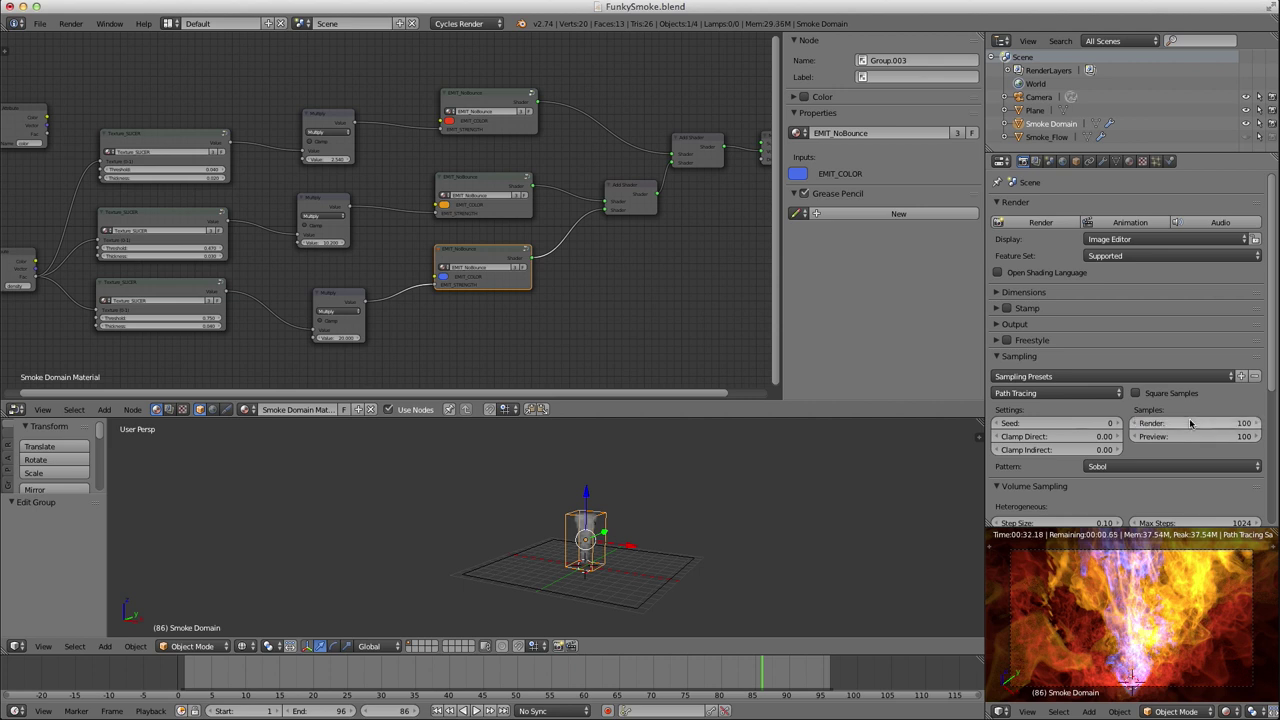
key(Return)
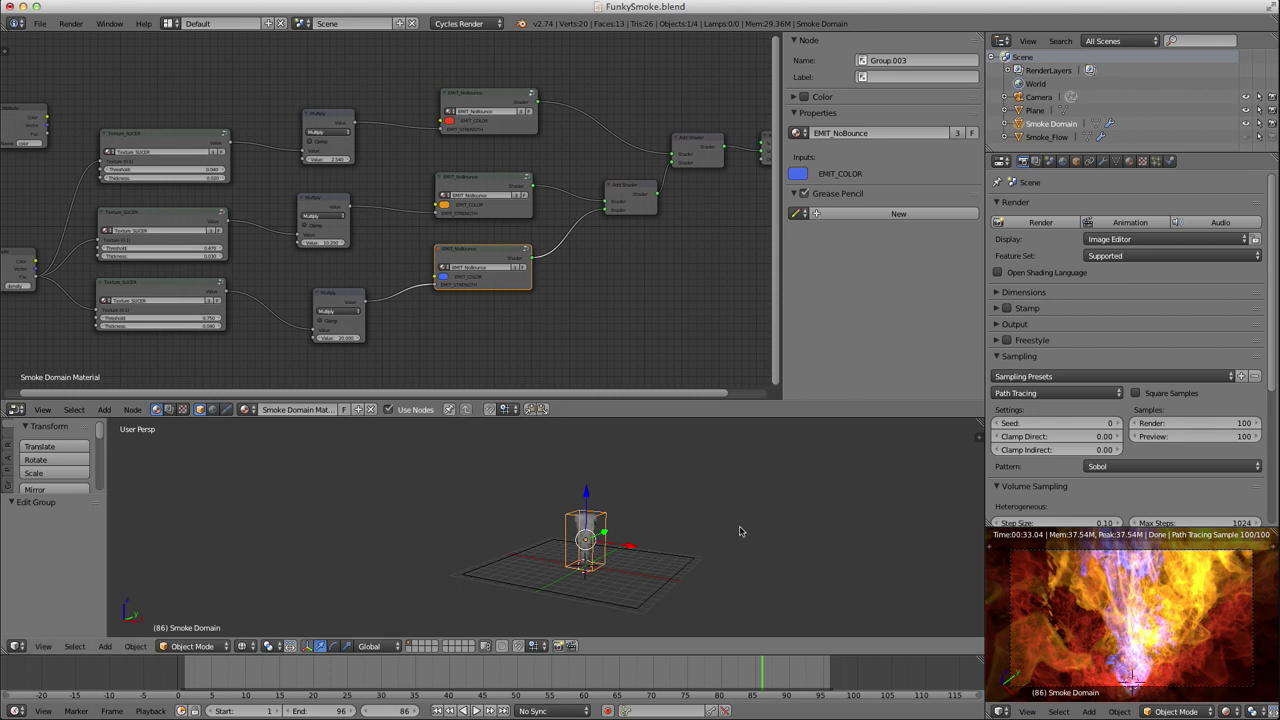
Render the smoke as a still image and show the scopes beside the render result.
key(F12)
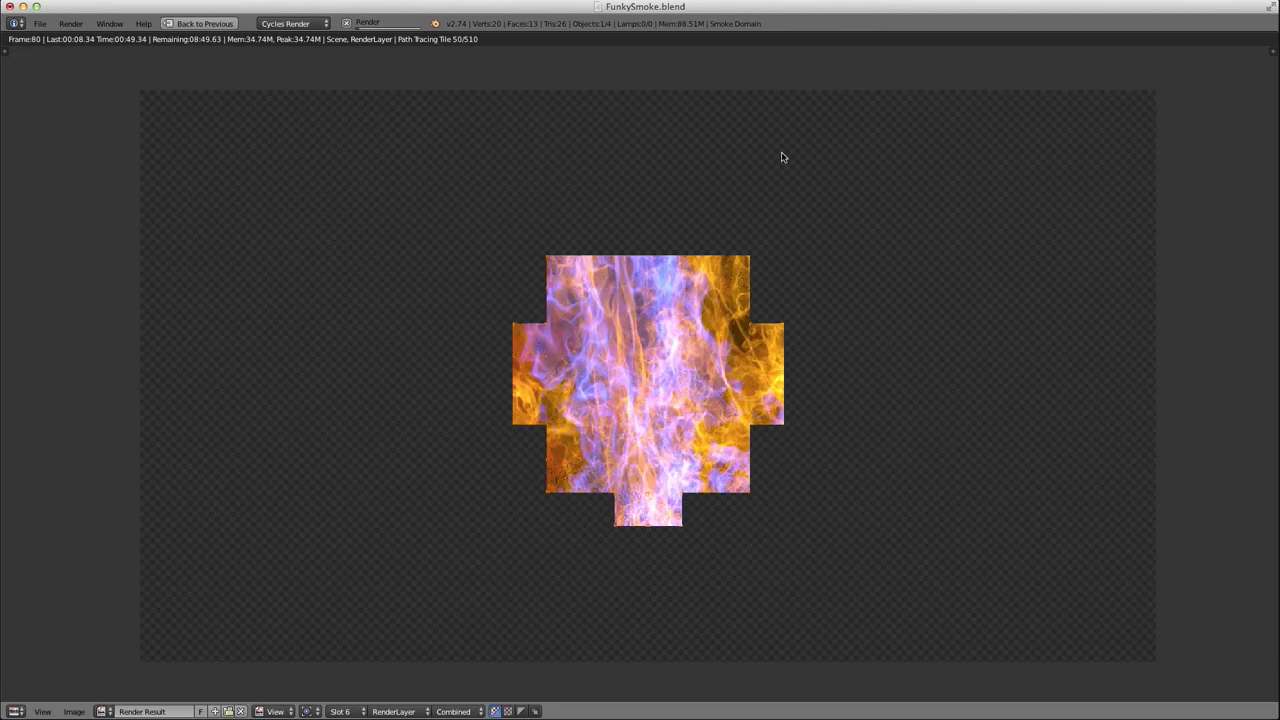
key(t)
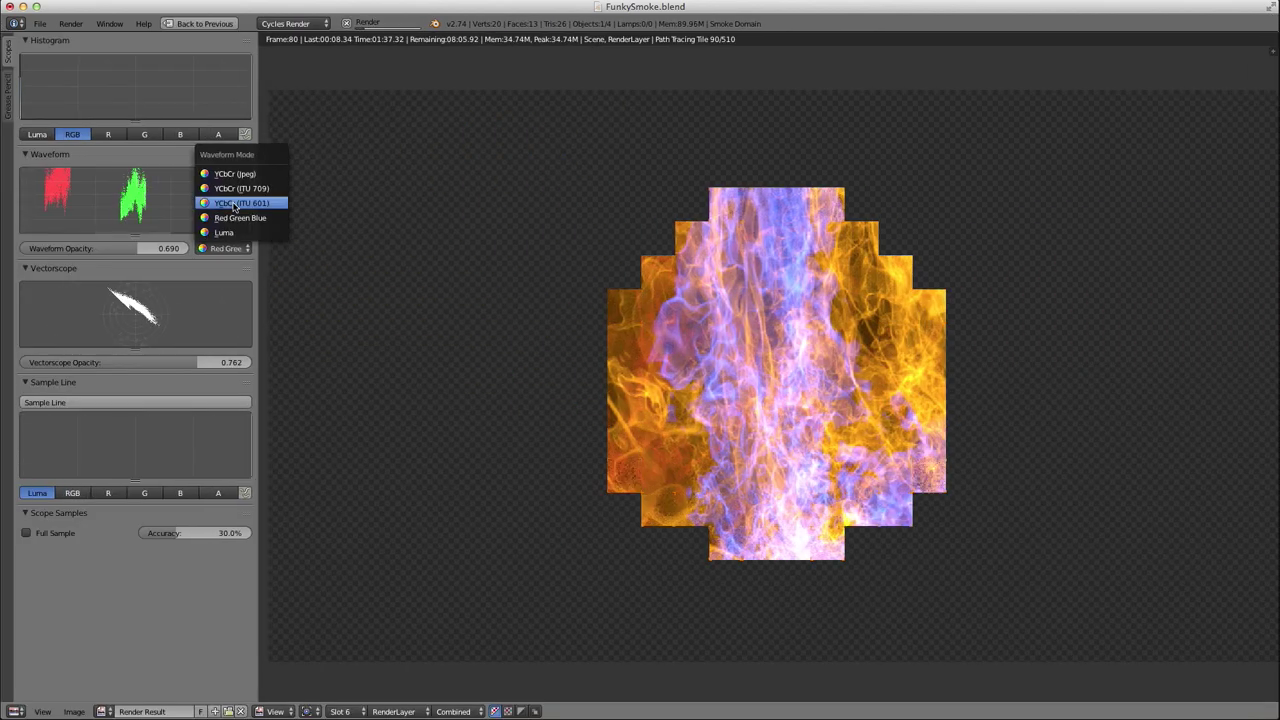